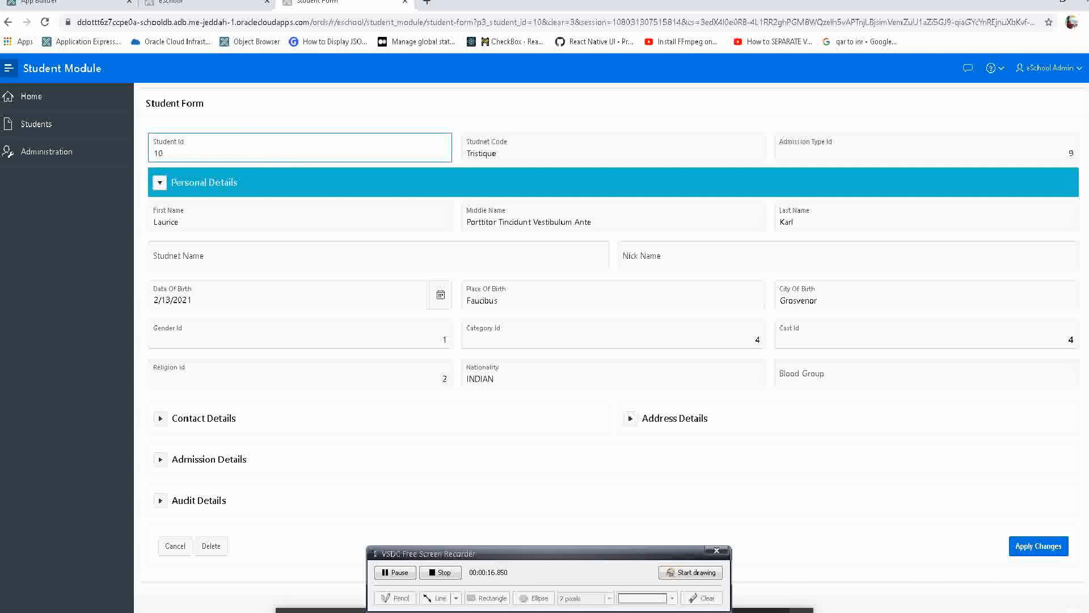
Open the Student Id field in Page Designer through Quick Edit, allowing the builder to open in this window.
left_click(474, 551)
left_click_drag(474, 551, 923, 608)
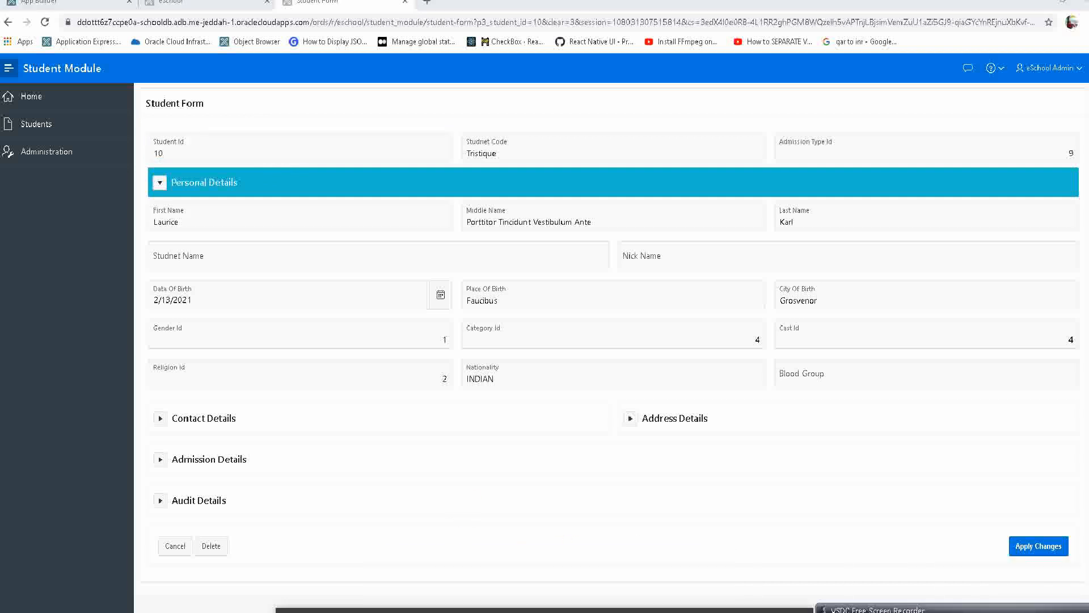
left_click(674, 571)
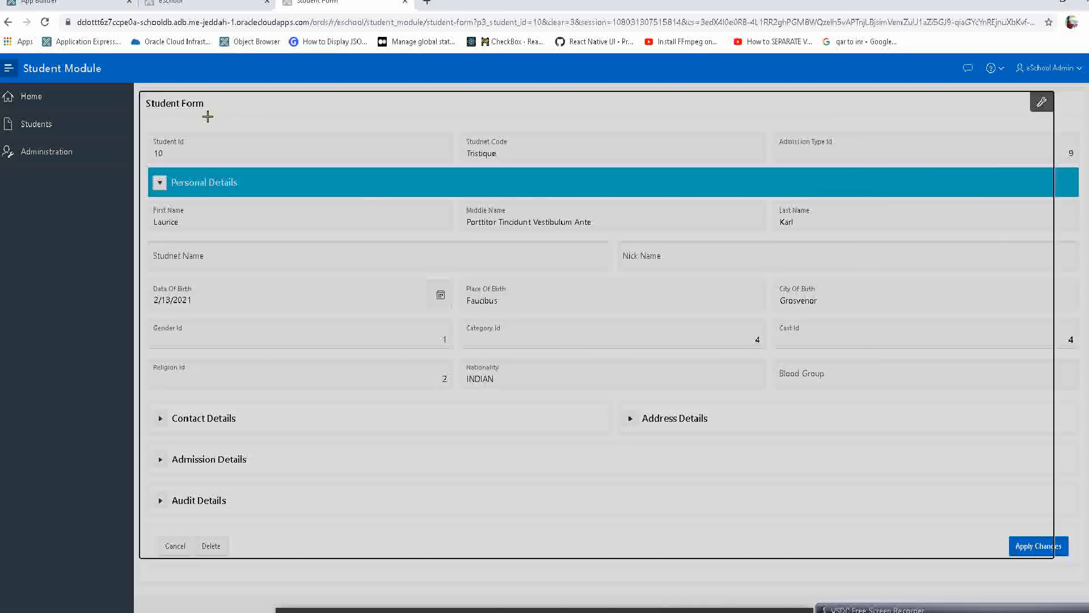
left_click(199, 152)
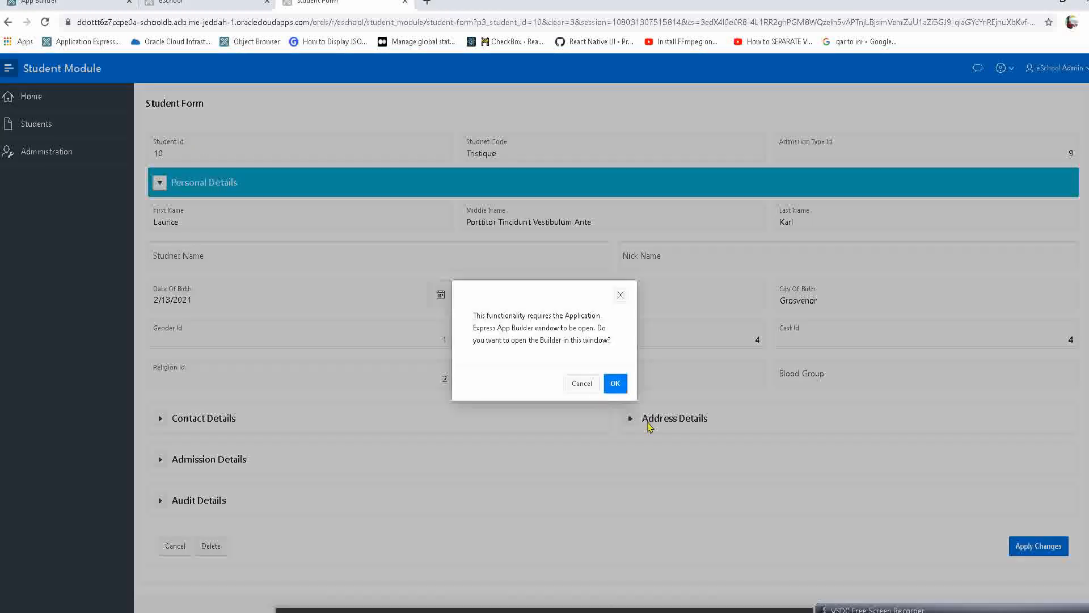
left_click(615, 383)
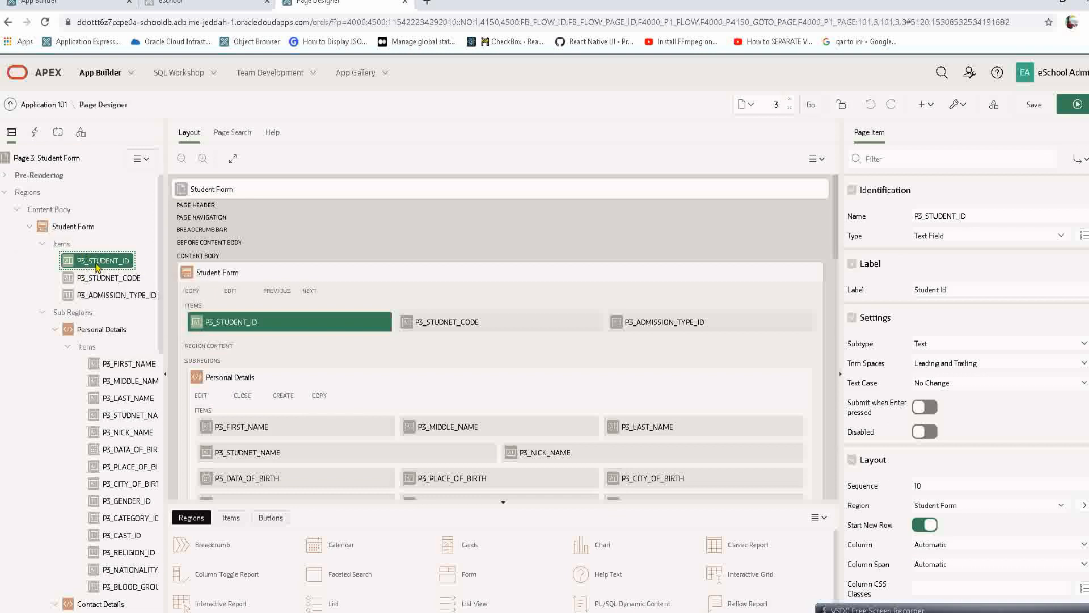
left_click(943, 236)
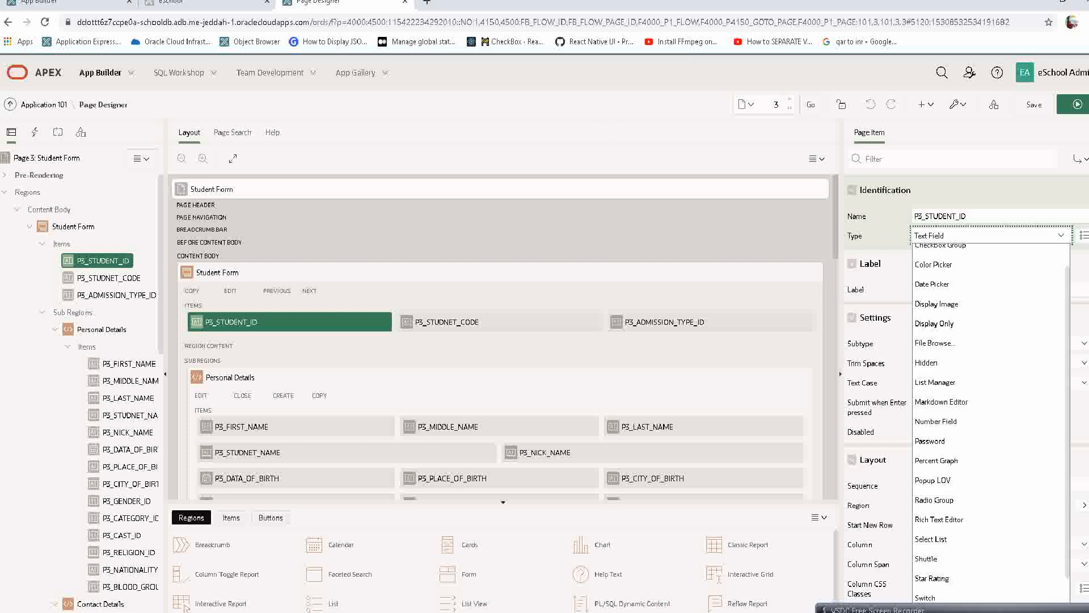
scroll(949, 298, "up", 1)
left_click(951, 234)
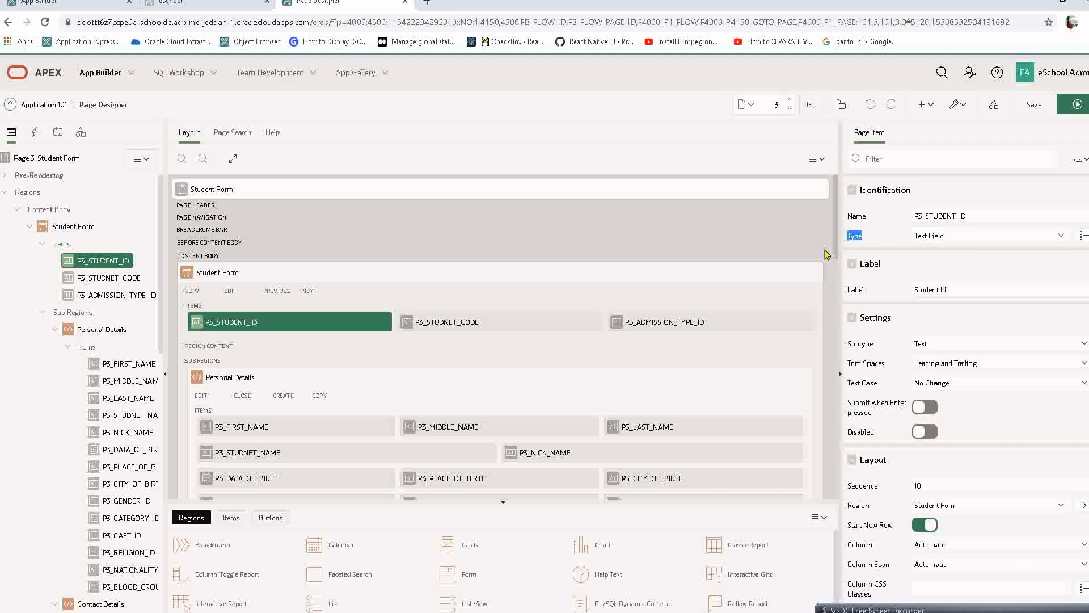
Set the read-only type of P3_STUDENT_ID to Always and run the page to check the field.
scroll(922, 386, "down", 2)
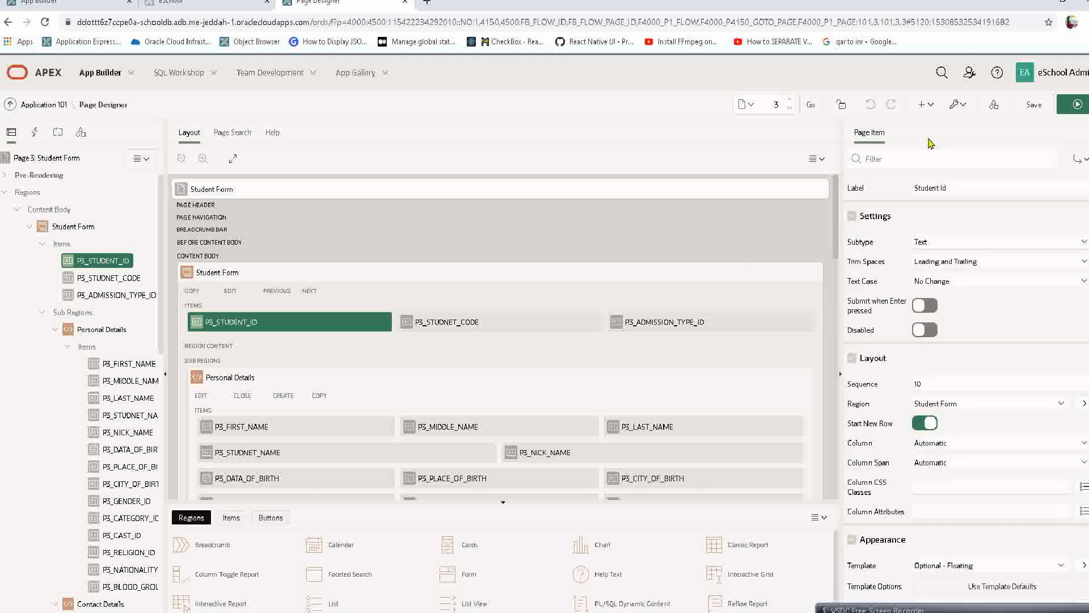
left_click(914, 157)
type("read")
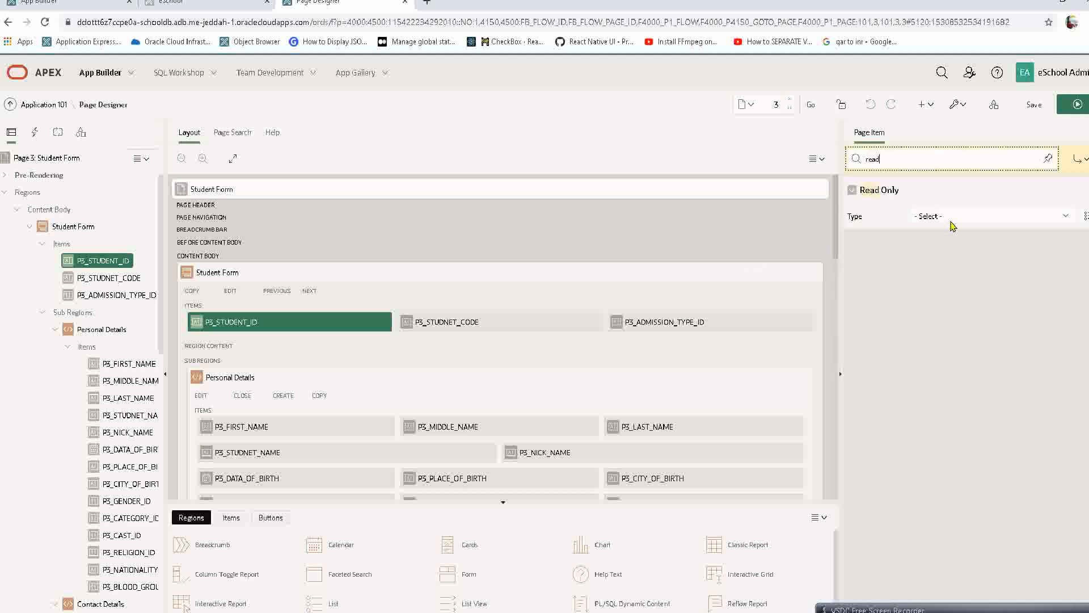
left_click(951, 221)
left_click(949, 253)
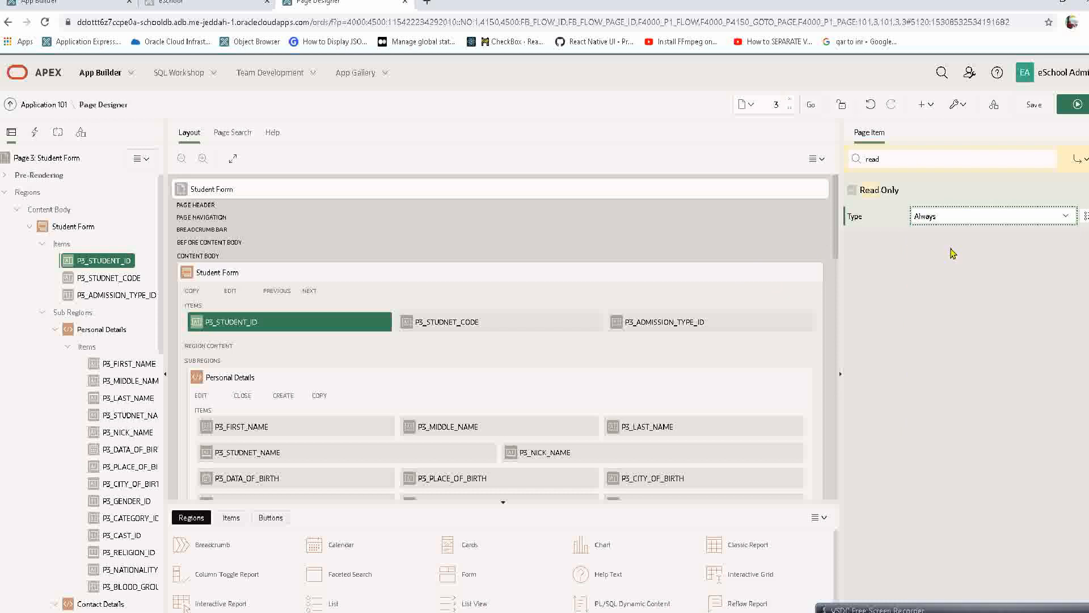
left_click(1073, 106)
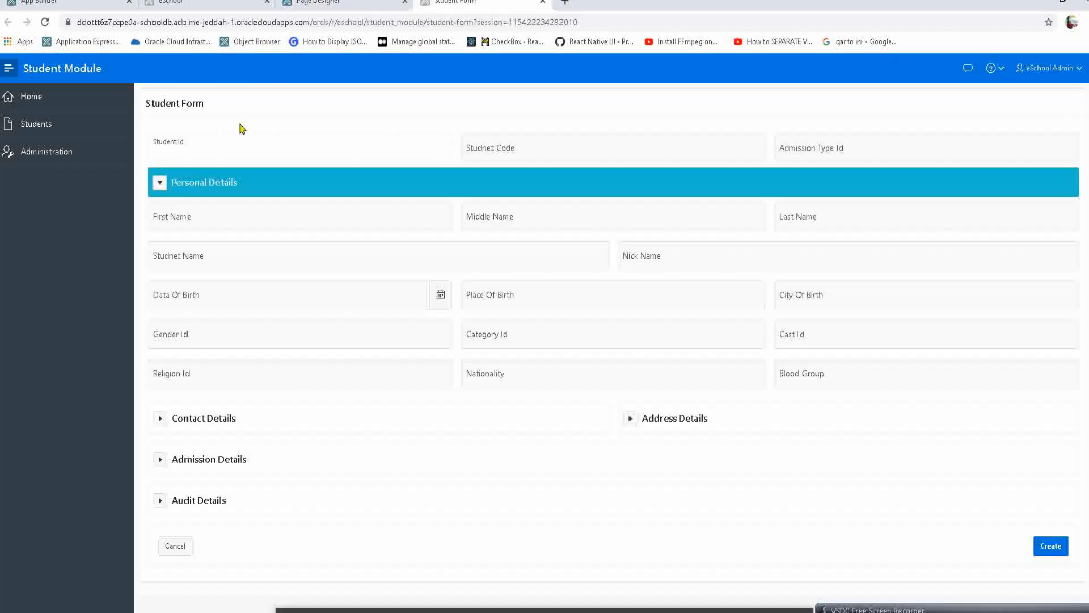
triple_click(144, 139)
left_click(840, 609)
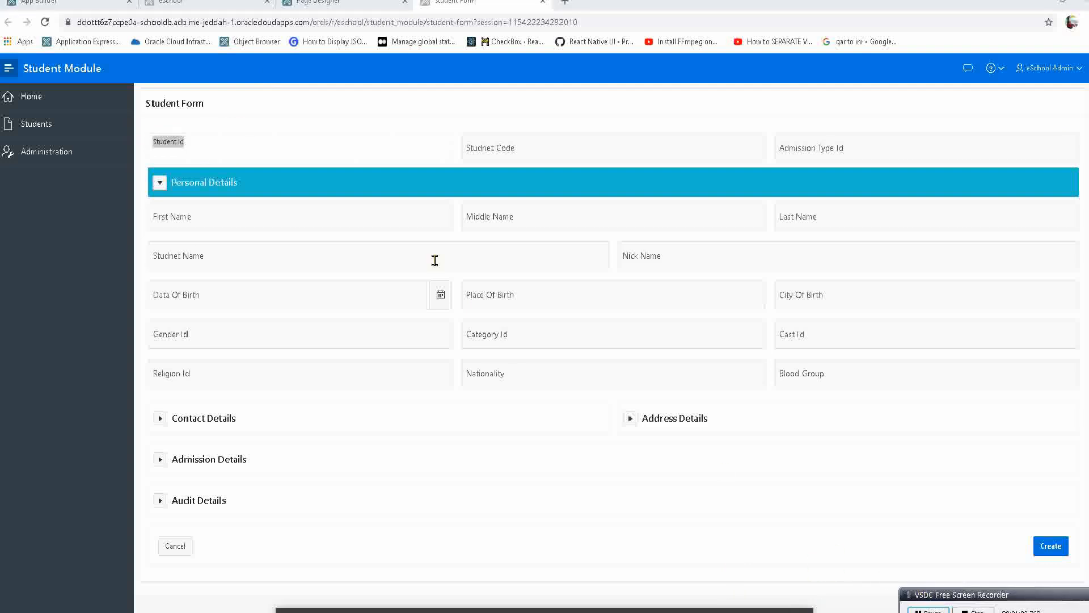
left_click(210, 149)
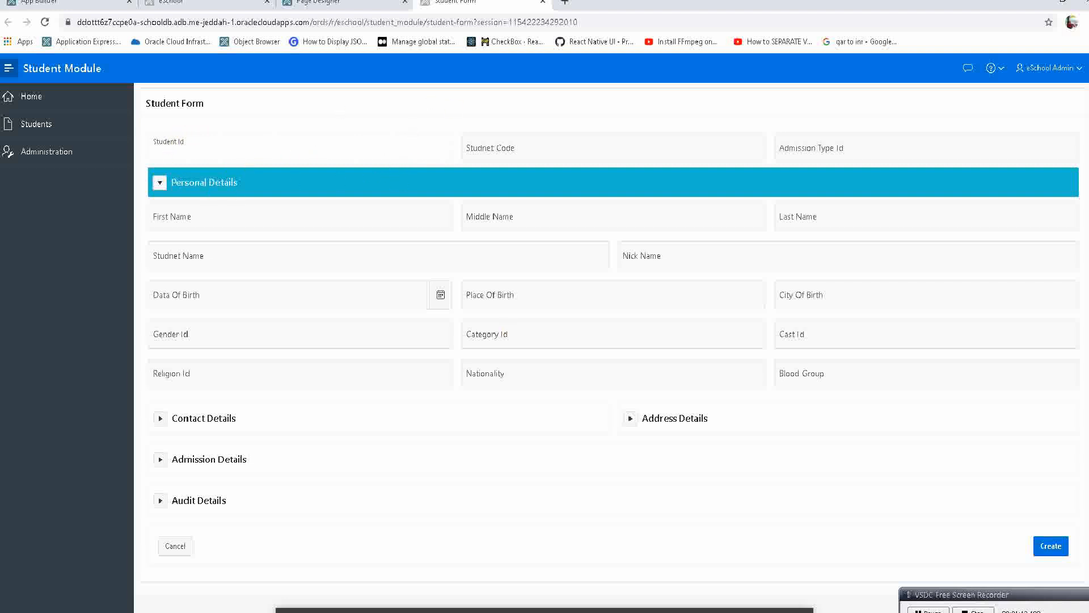
Give the Student Id item the server-side condition "Item is NOT NULL" on P3_STUDENT_ID, and run the page.
left_click(688, 571)
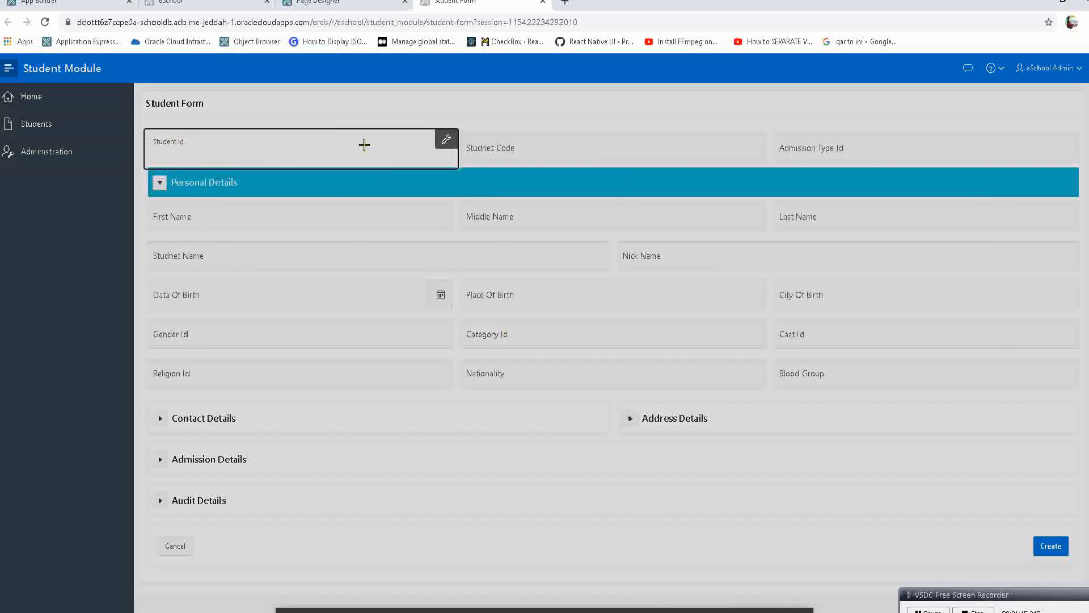
left_click(356, 147)
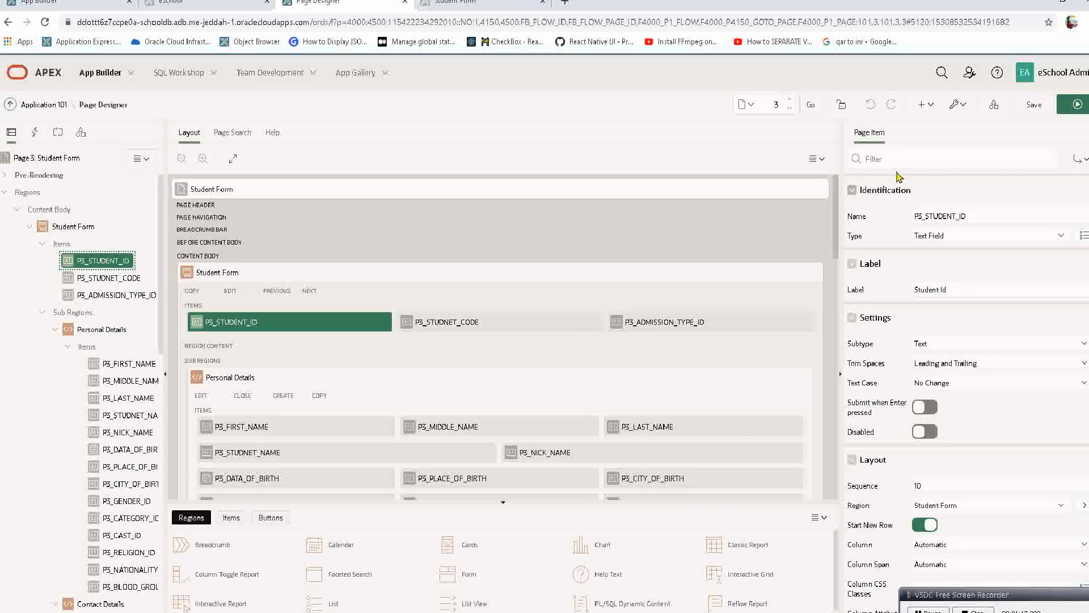
left_click(894, 156)
type("condi")
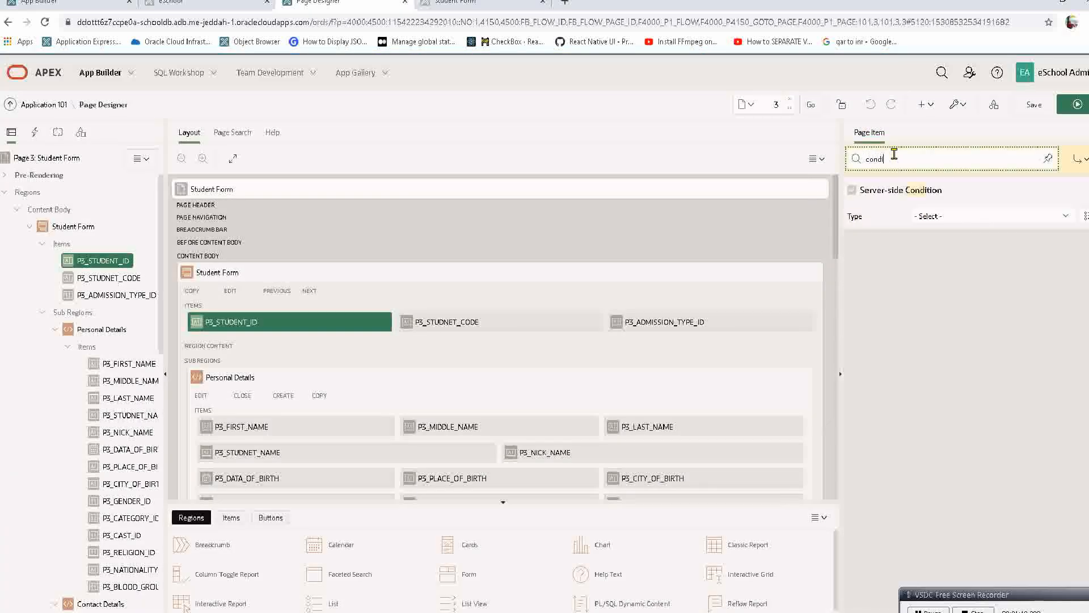
left_click(954, 218)
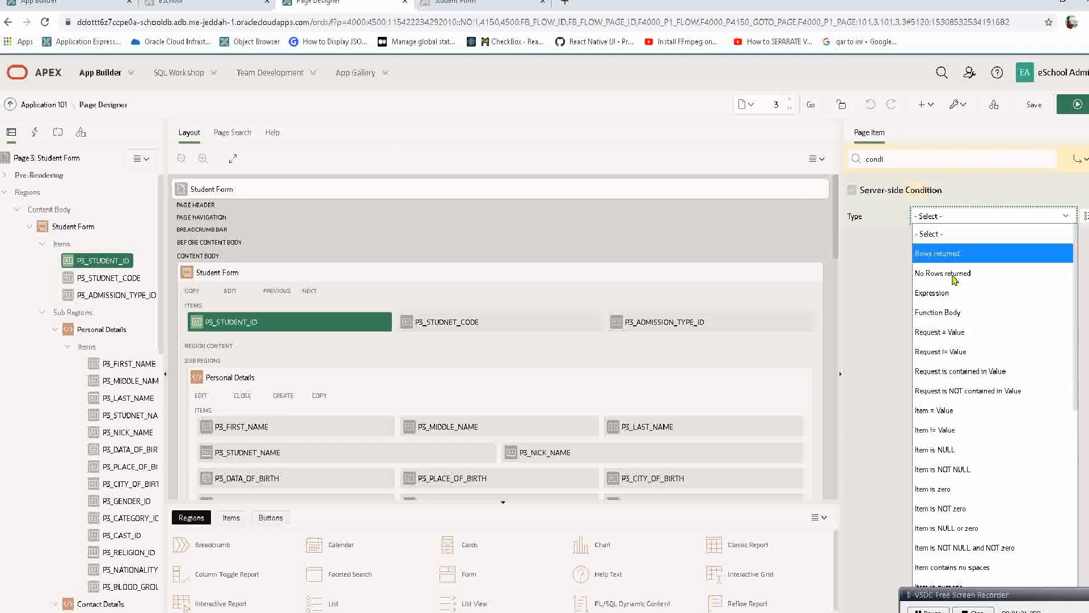
left_click(949, 470)
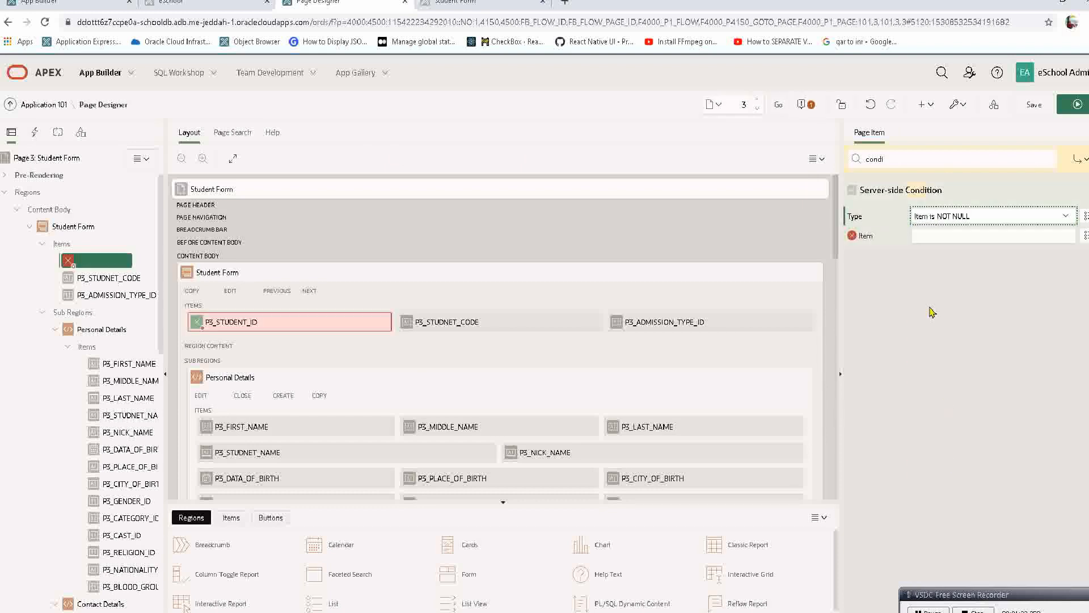
left_click(983, 237)
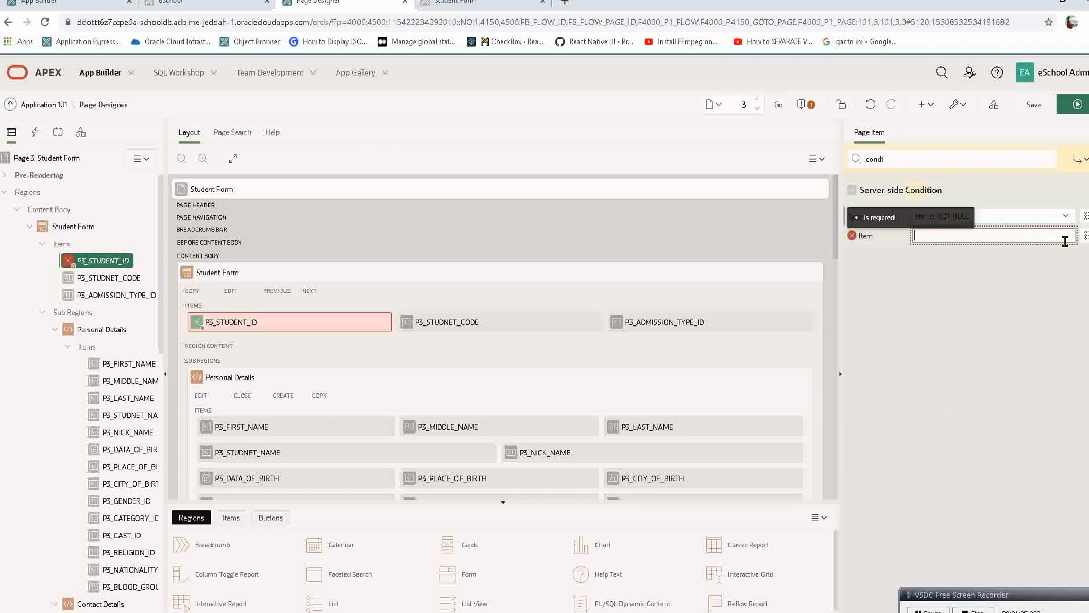
left_click(1082, 238)
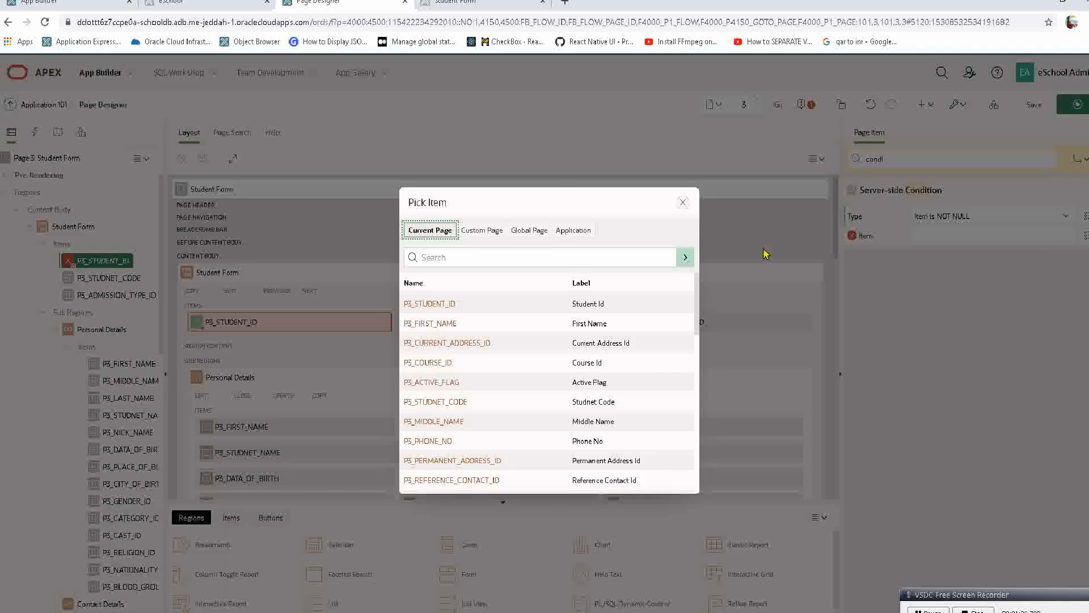
left_click(429, 304)
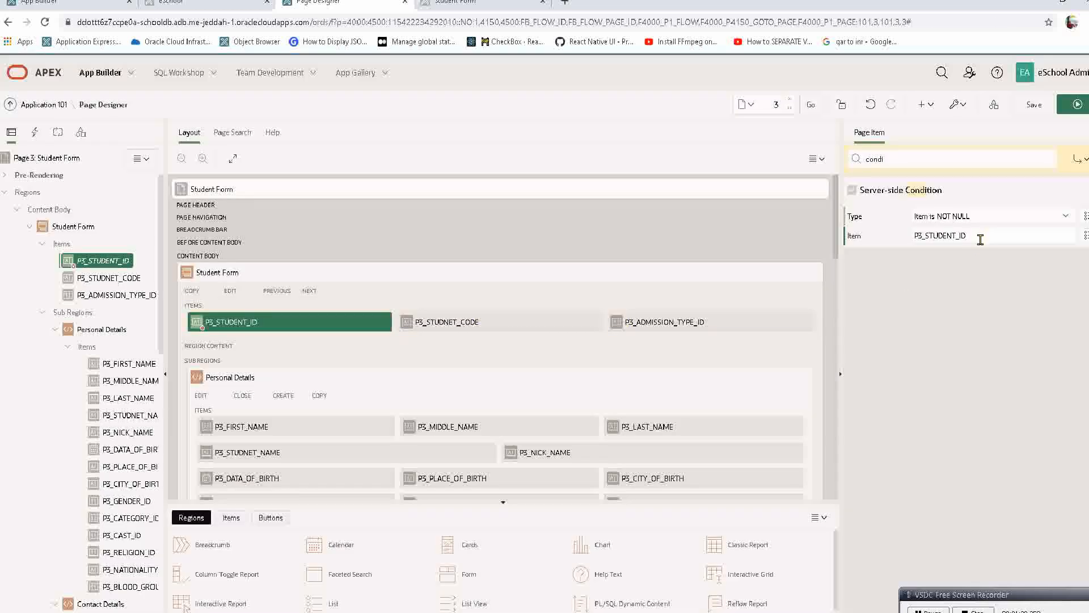
key("ctrl+a")
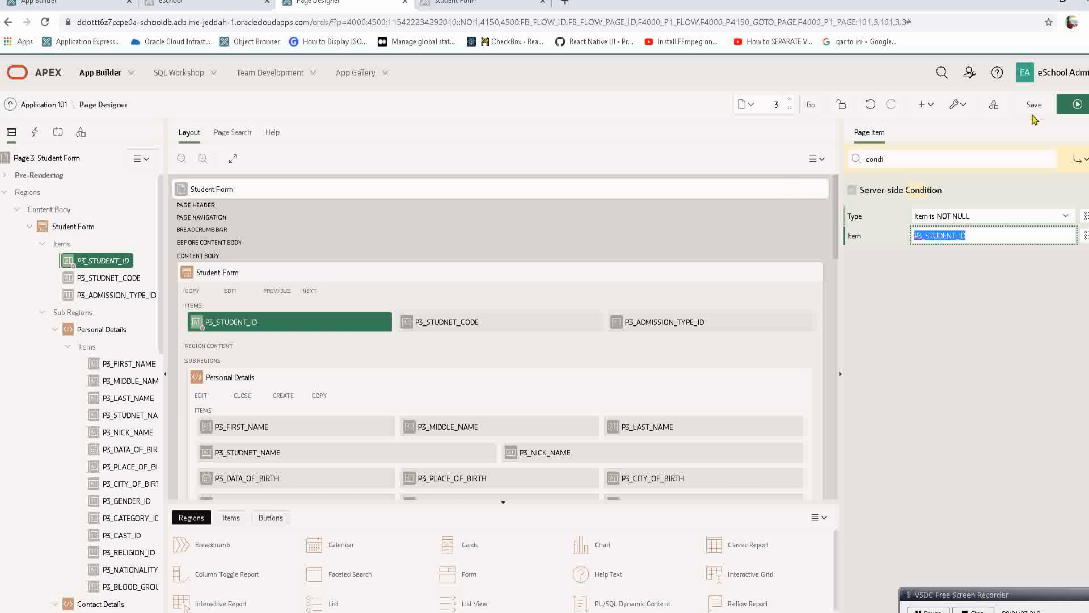
left_click(1070, 107)
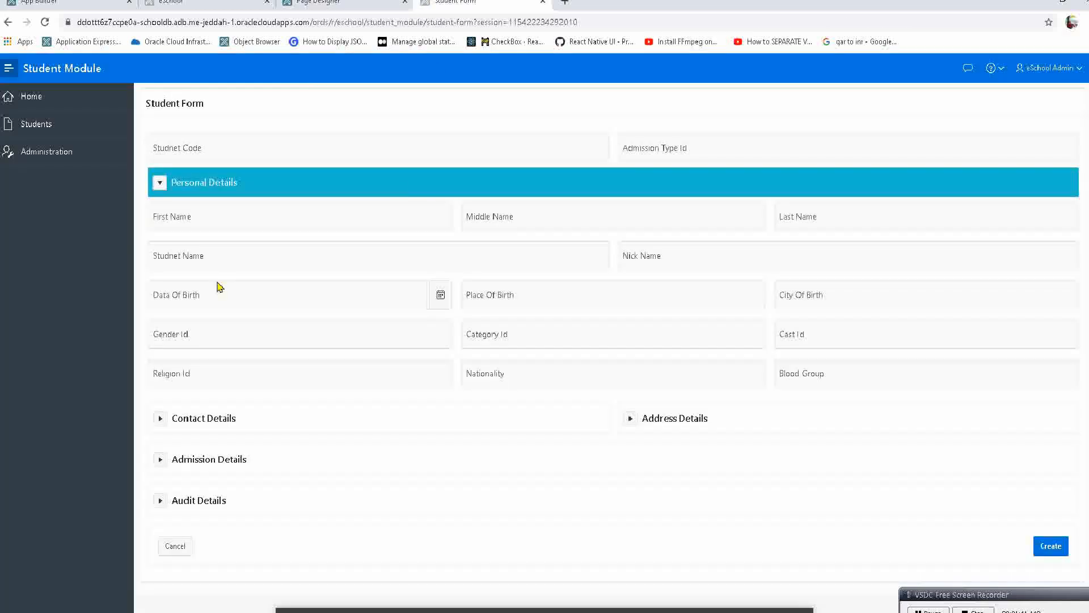
left_click(276, 144)
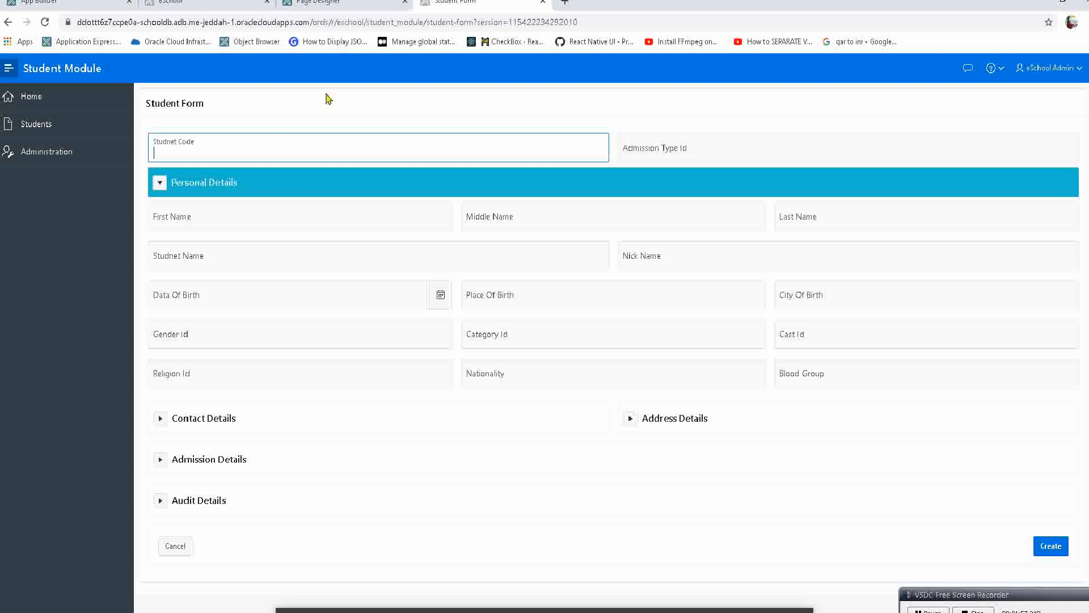
left_click(276, 208)
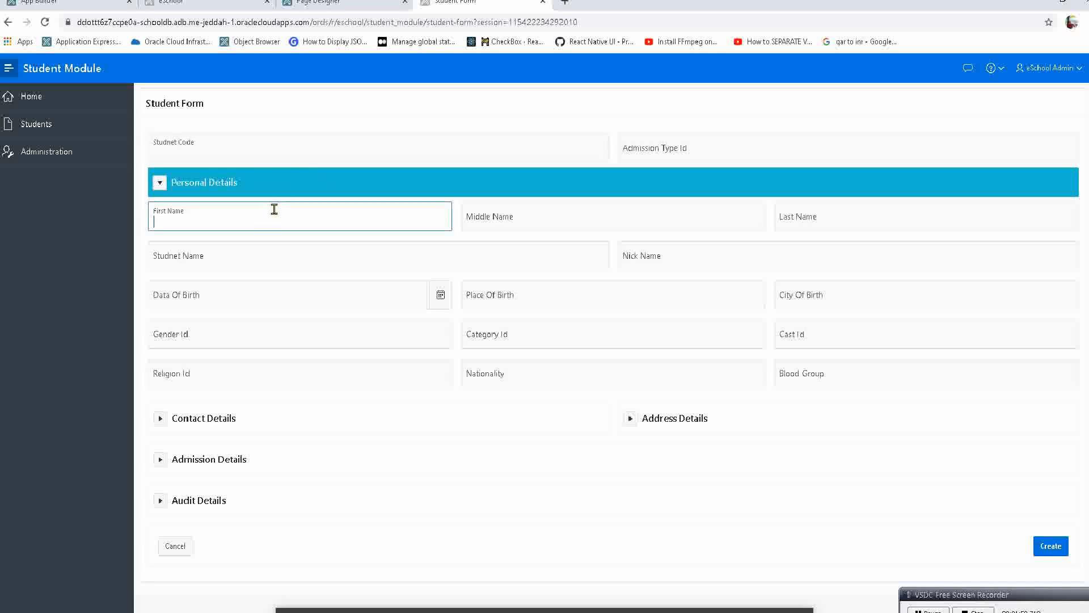
left_click(242, 249)
left_click(211, 286)
left_click(183, 320)
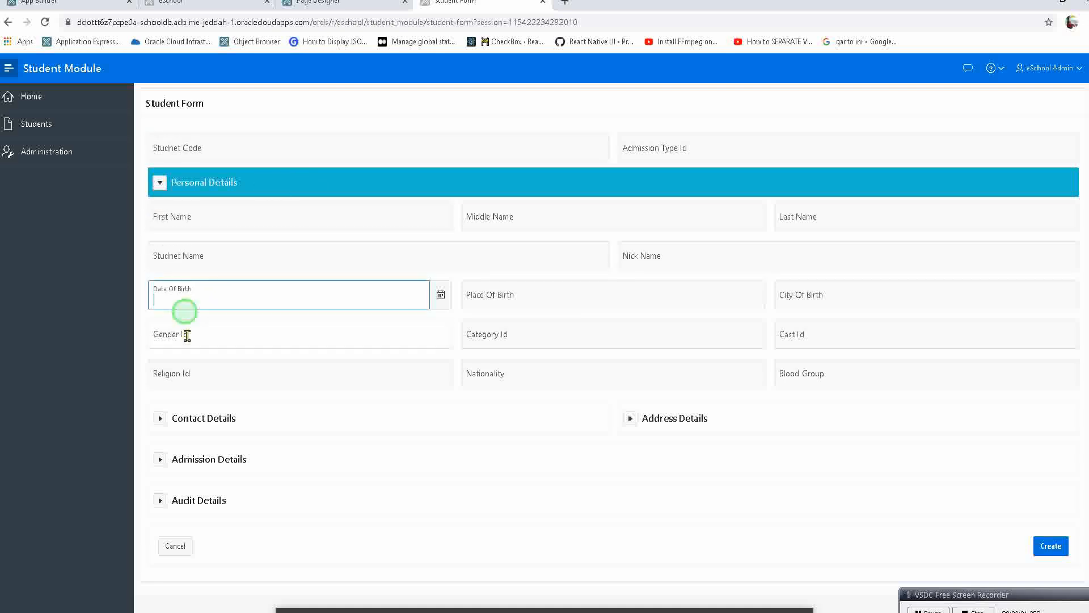
Set the appearance template of P3_STUDNET_CODE to Hidden and run the page to check the field.
left_click(335, 4)
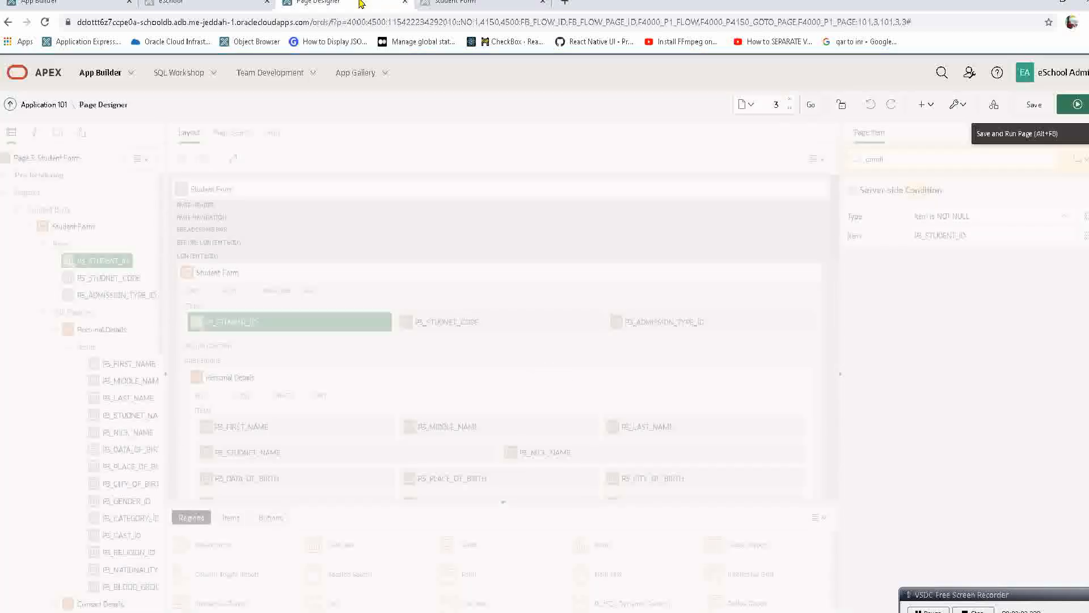
left_click(99, 261)
left_click(101, 281)
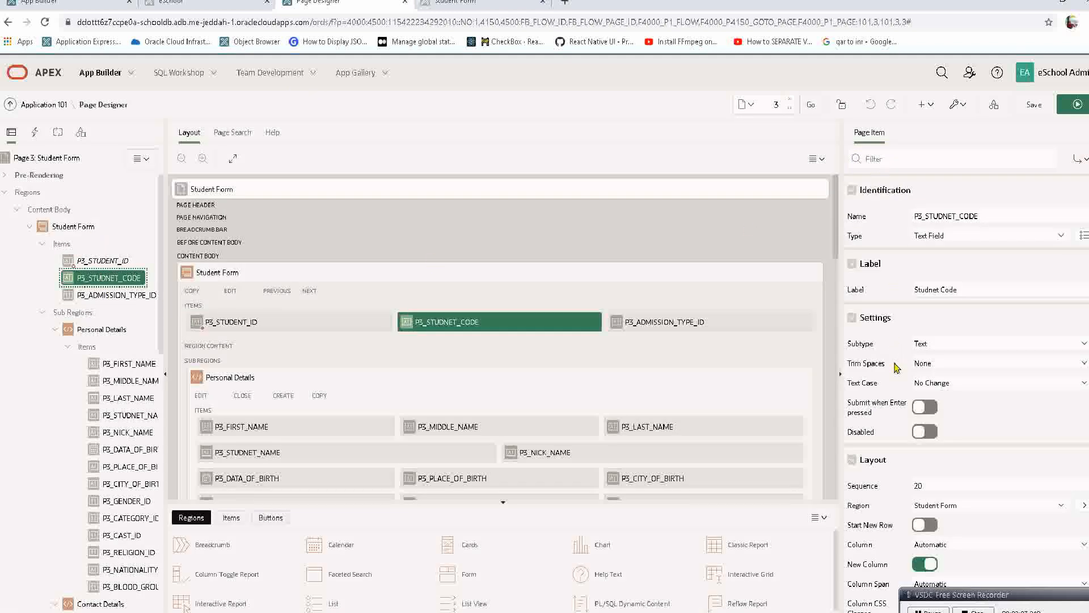
scroll(896, 426, "down", 2)
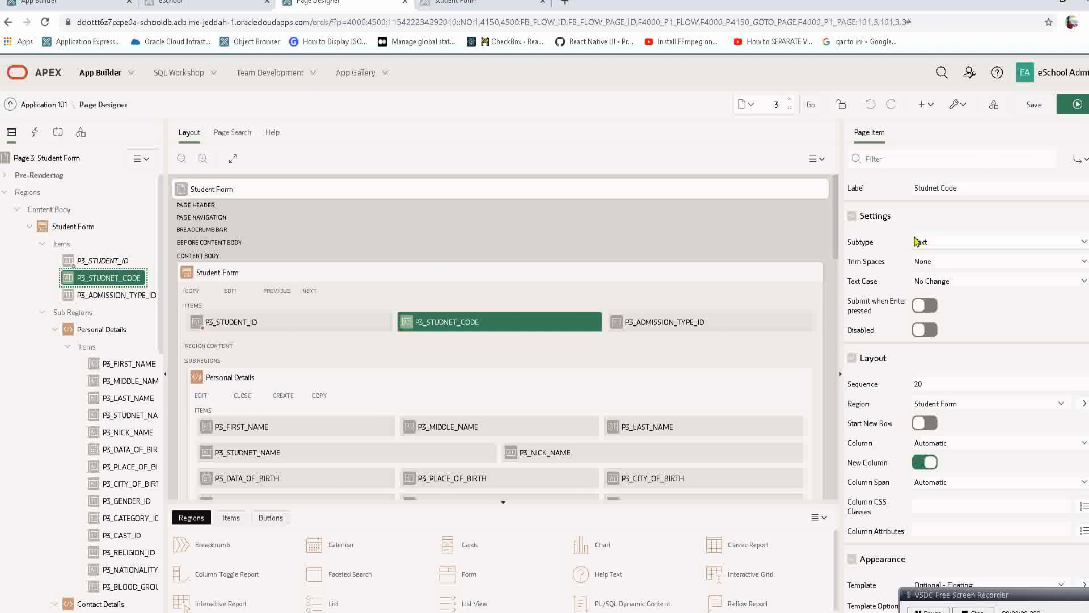
scroll(871, 306, "down", 4)
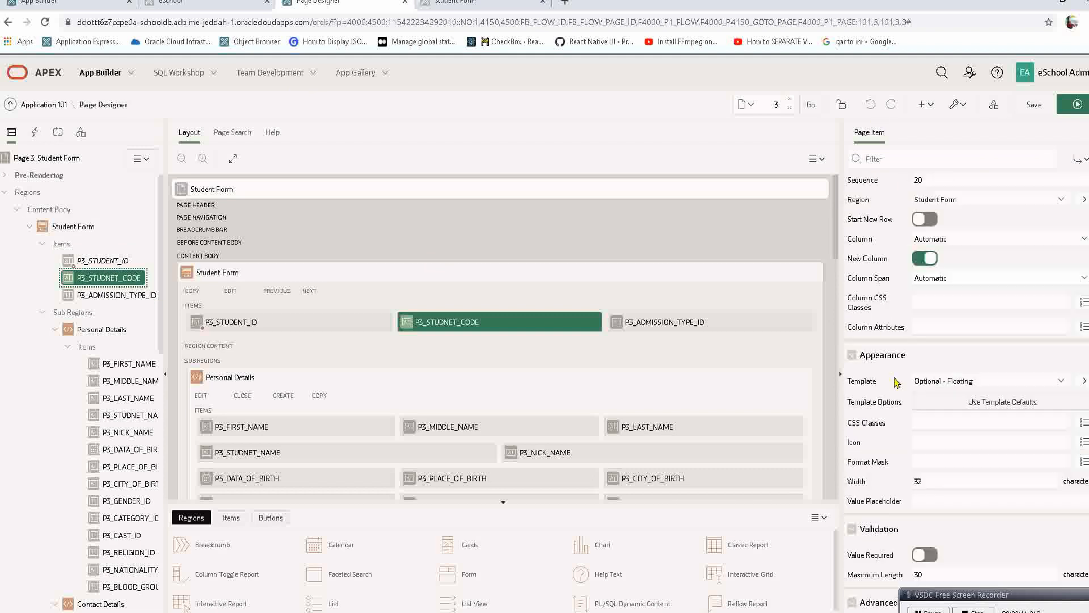
left_click(944, 381)
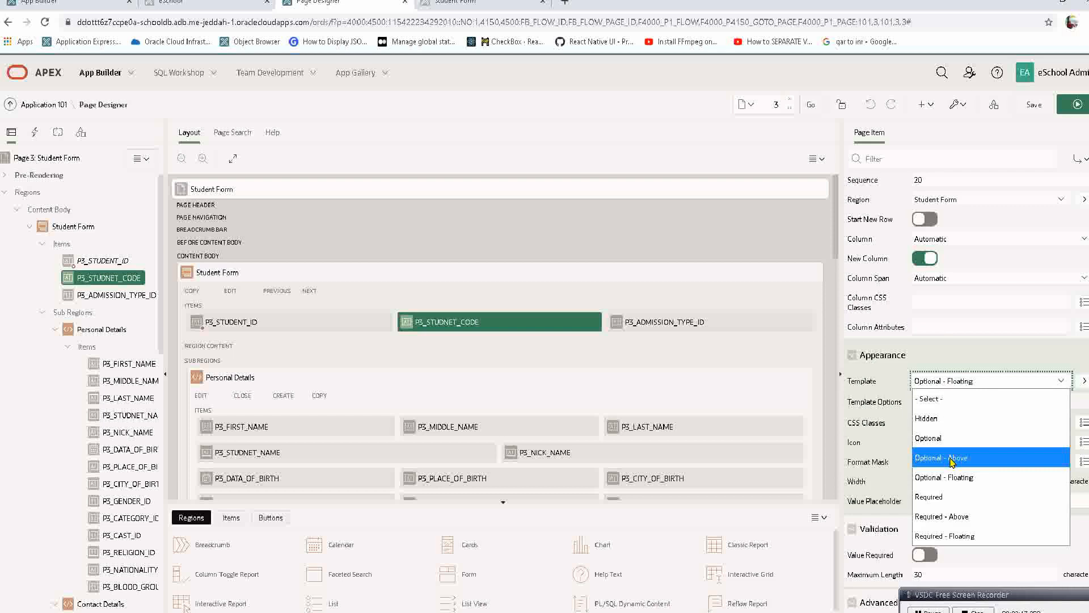
left_click(957, 423)
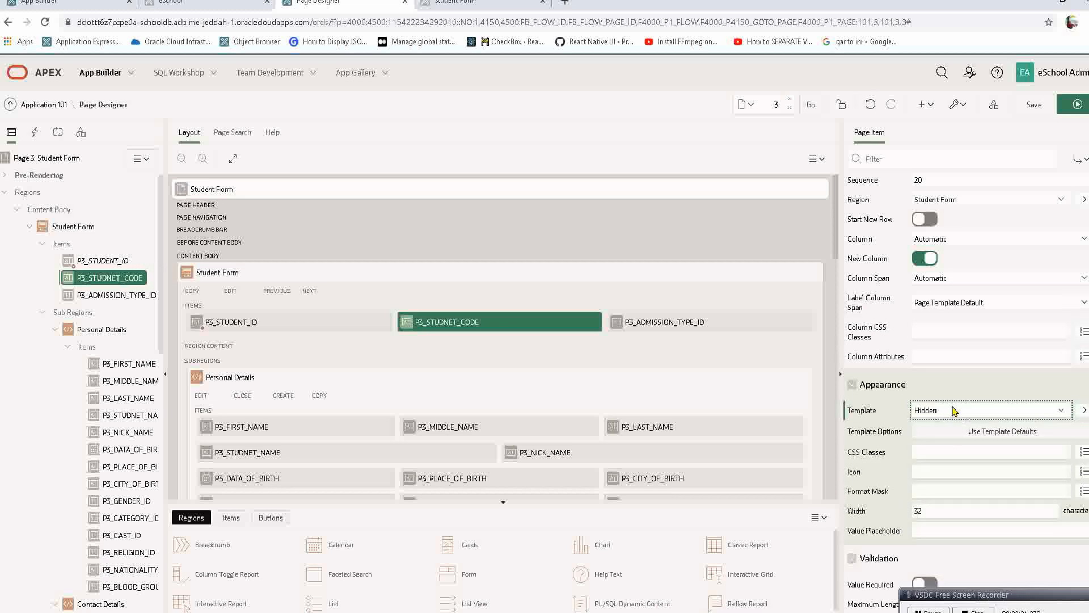
left_click(1074, 108)
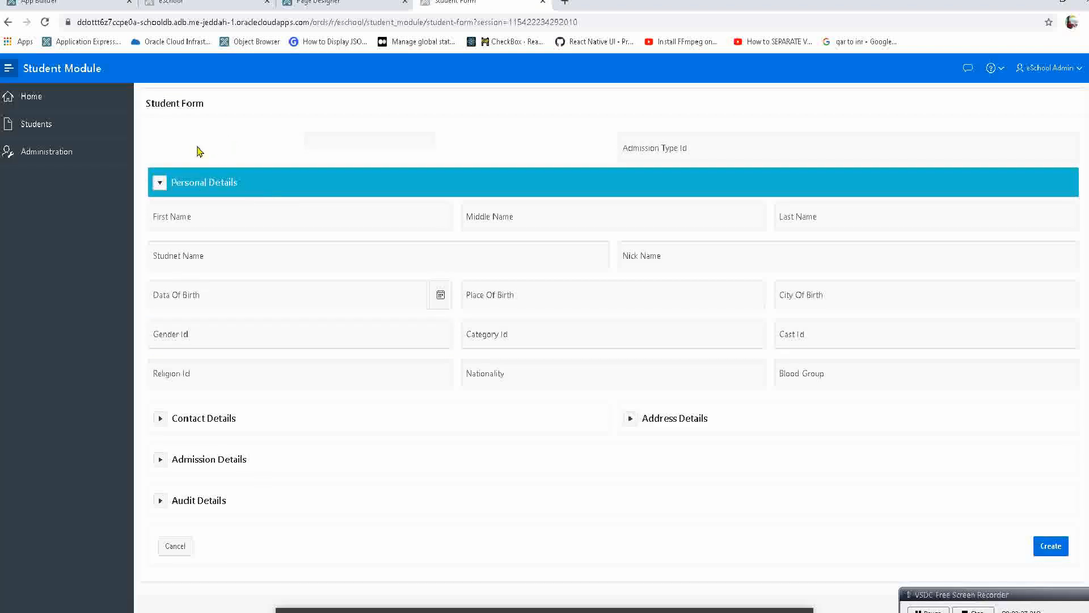
left_click(175, 136)
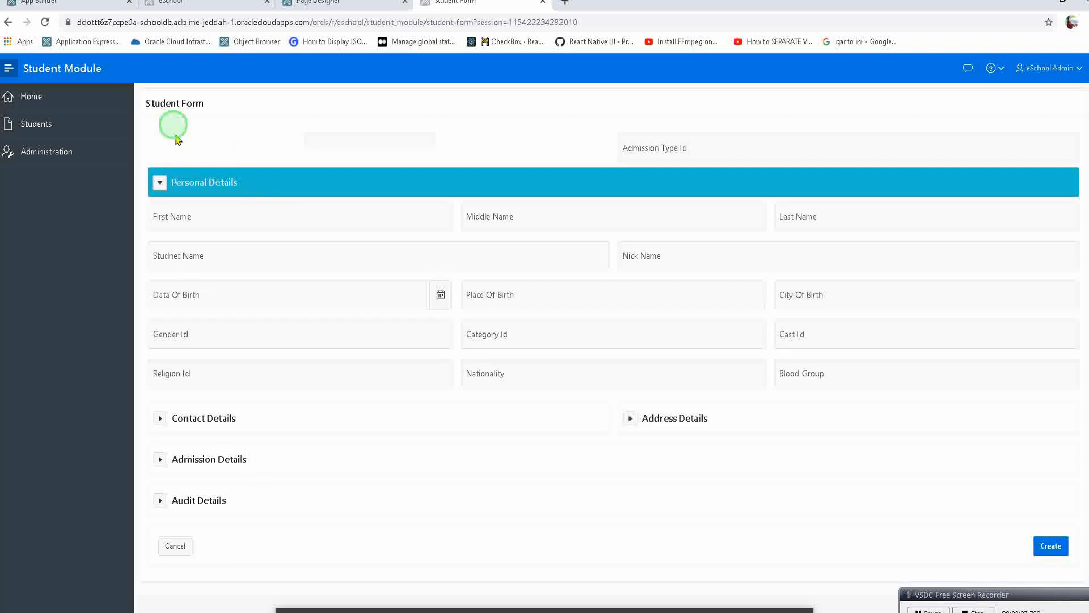
left_click(328, 138)
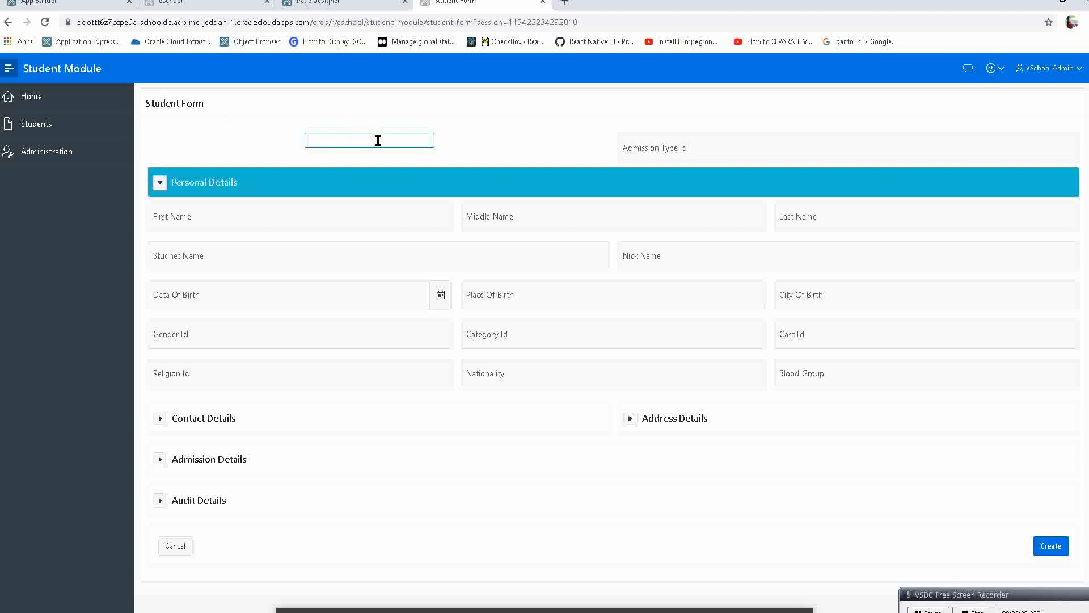
Change the template of P3_STUDNET_CODE to Optional and run the Student Form page.
left_click(354, 8)
left_click(966, 411)
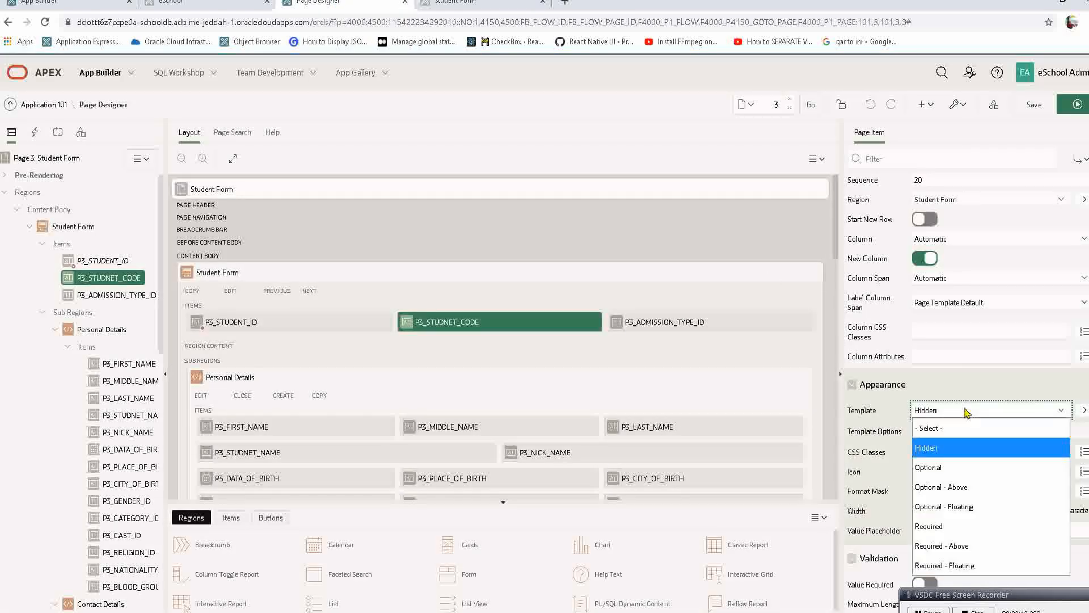
left_click(943, 473)
left_click(1069, 106)
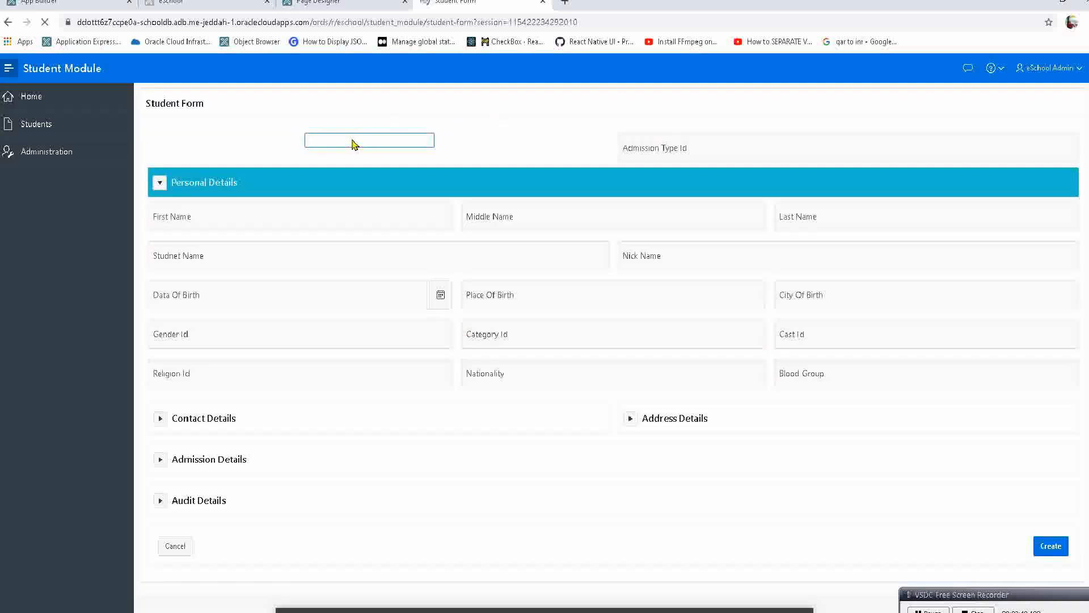
Check the Studnet Code label and field, set P3_STUDNET_CODE's template to Optional - Above, and run the page to check the label.
left_click_drag(249, 141, 303, 146)
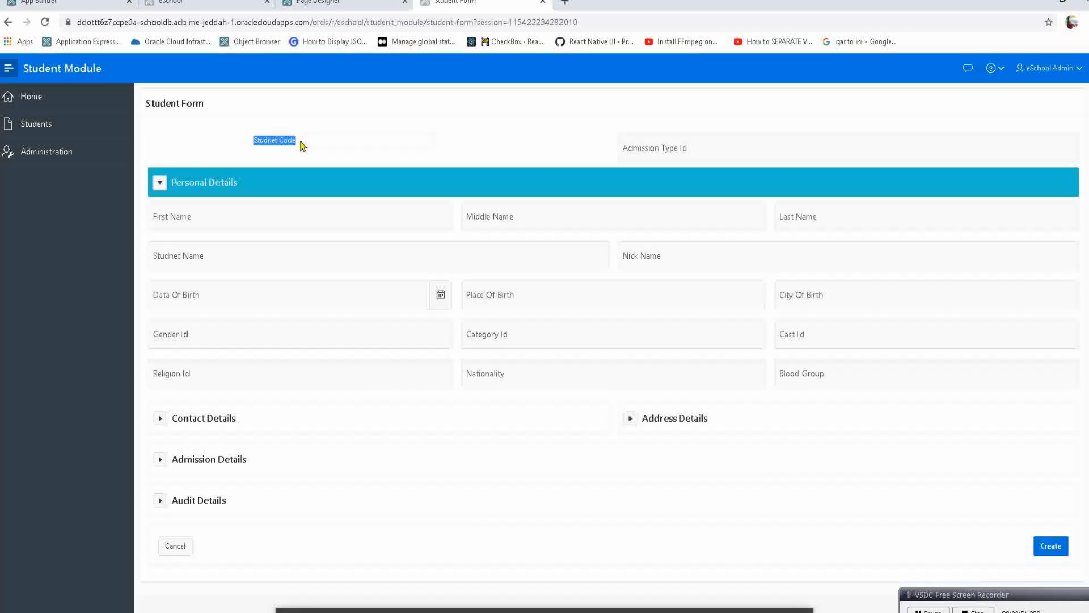
left_click(318, 140)
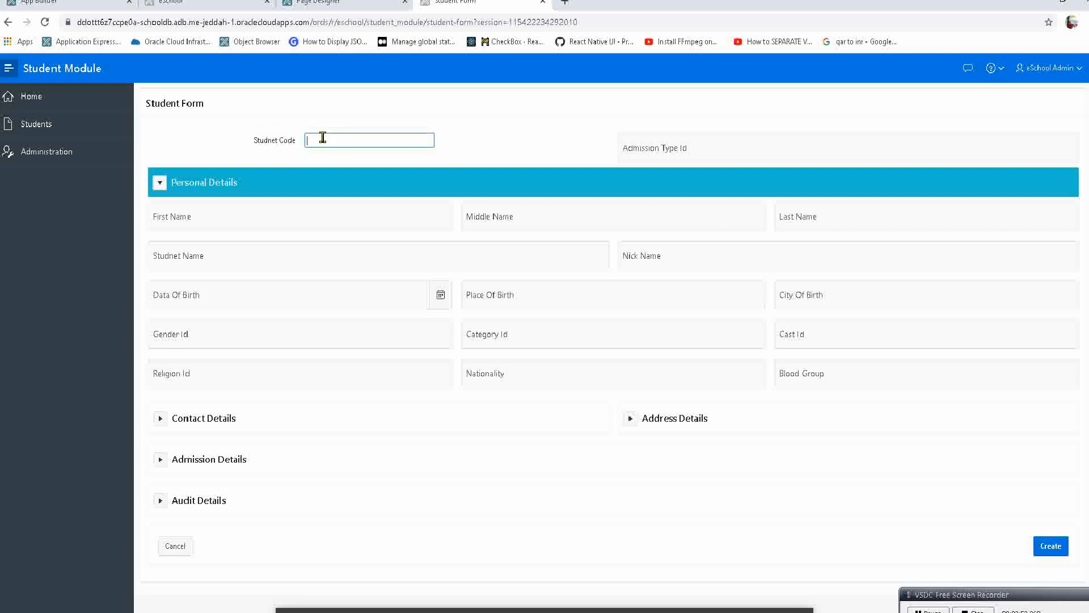
left_click(334, 3)
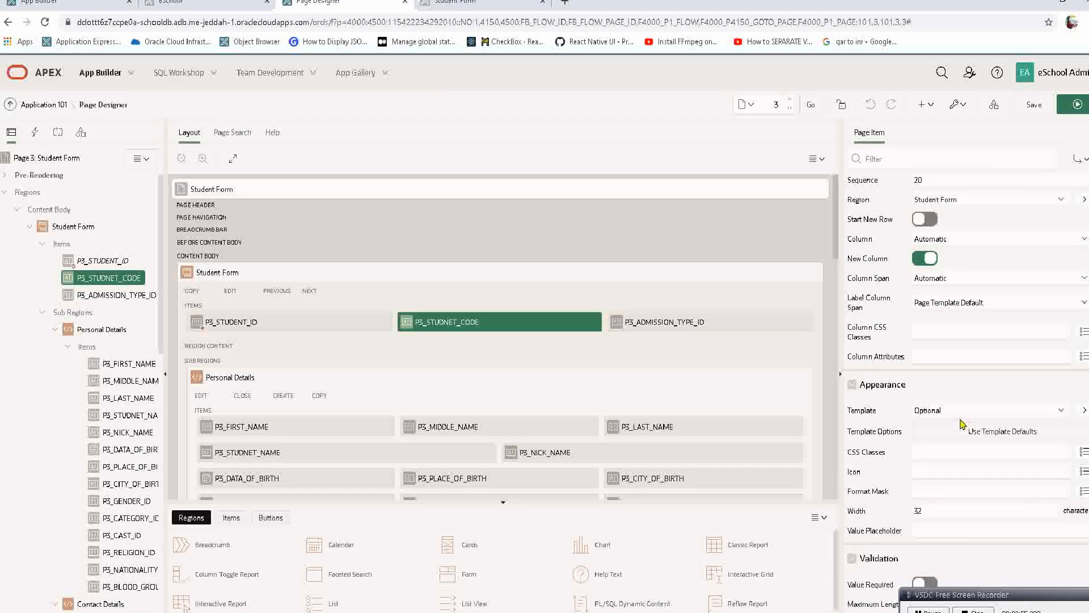
left_click(959, 411)
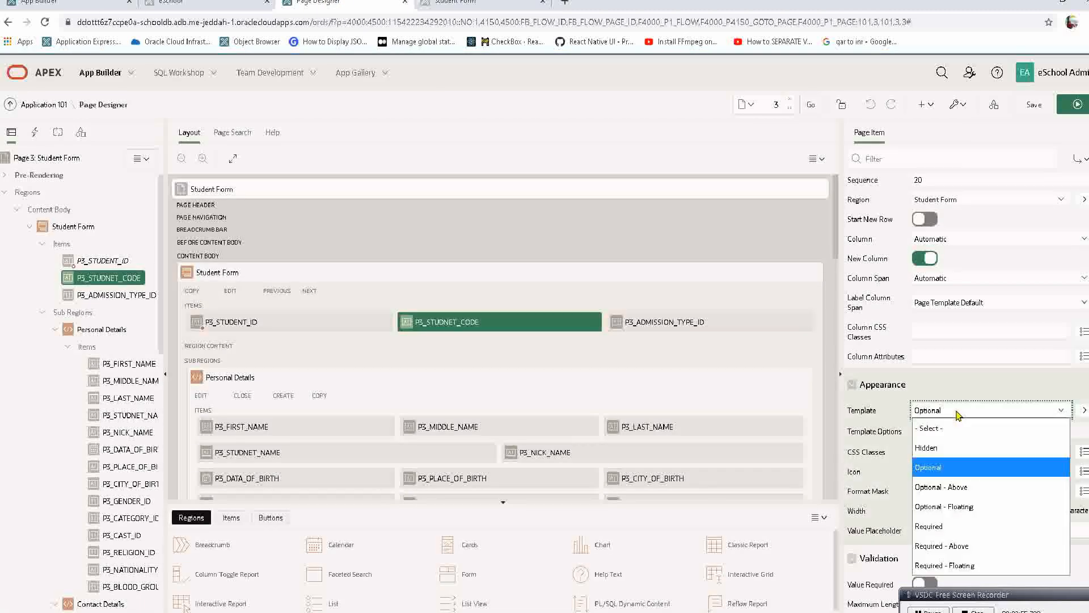
left_click(965, 488)
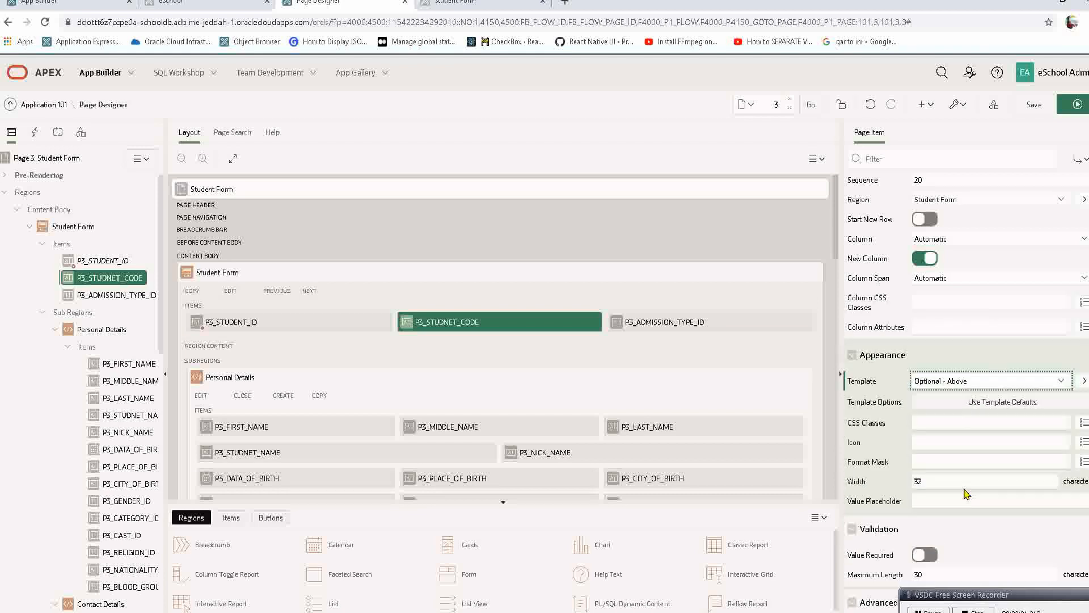
left_click(1064, 113)
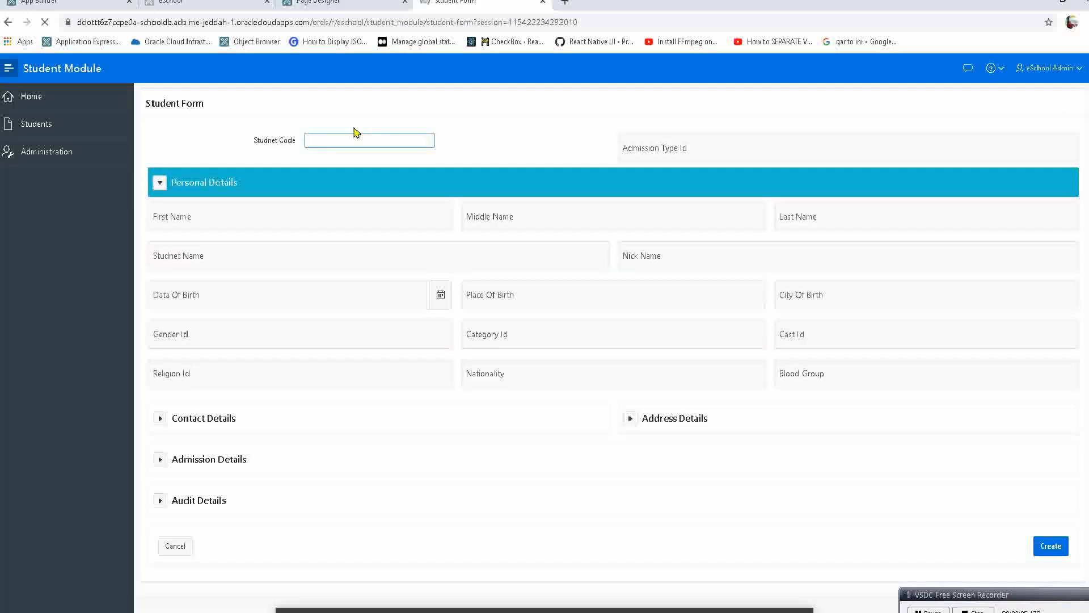
left_click_drag(190, 145, 144, 135)
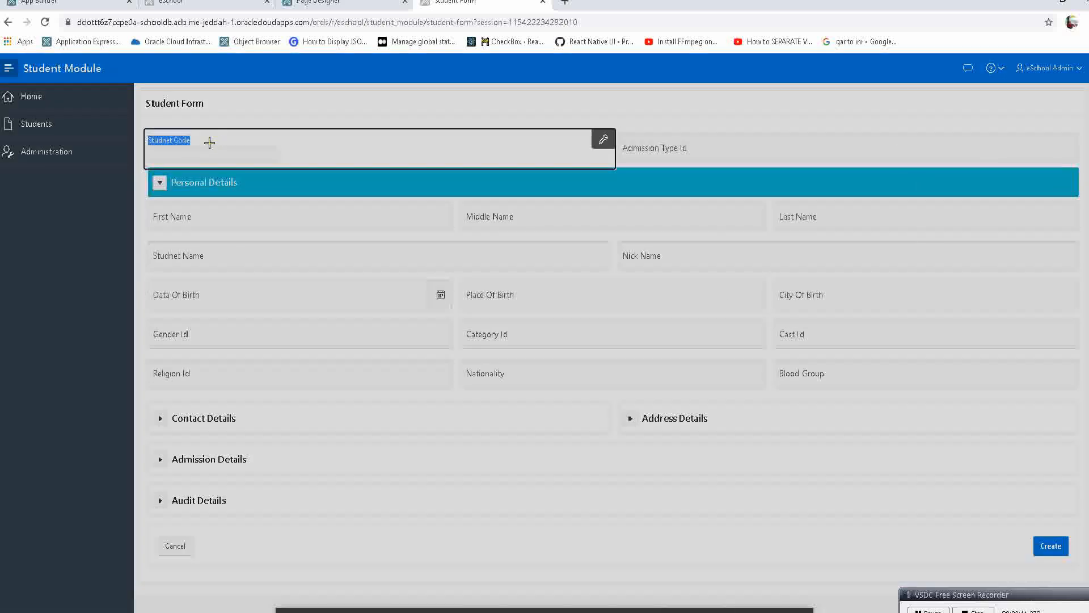
Select P3_STUDNET_CODE and P3_ADMISSION_TYPE_ID together, set their shared template to Optional - Above, and run the page.
left_click(207, 145)
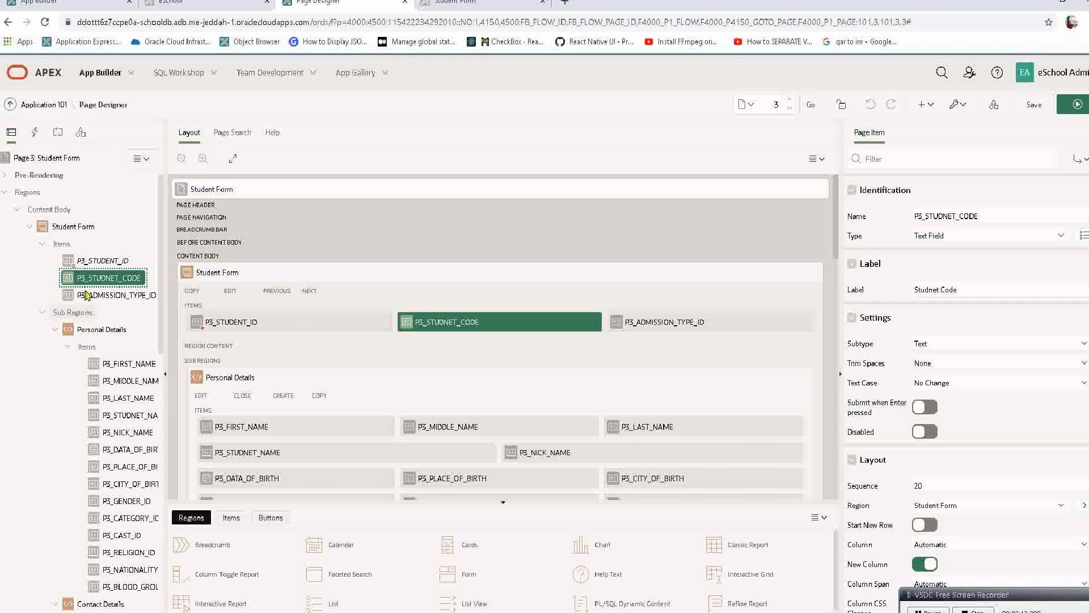
left_click(100, 299, "ctrl")
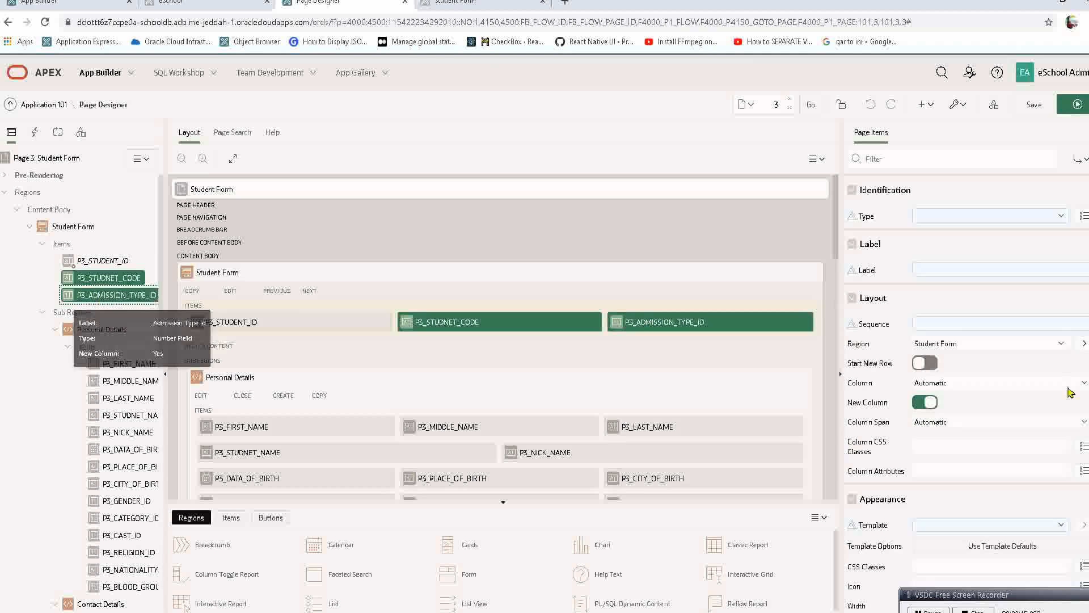
left_click(986, 523)
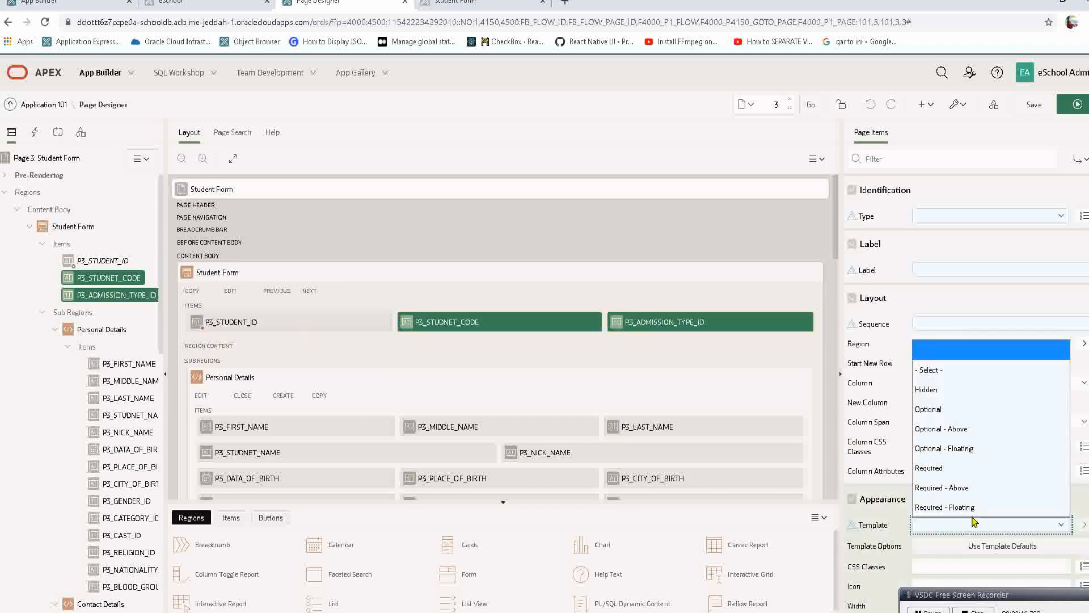
left_click(972, 407)
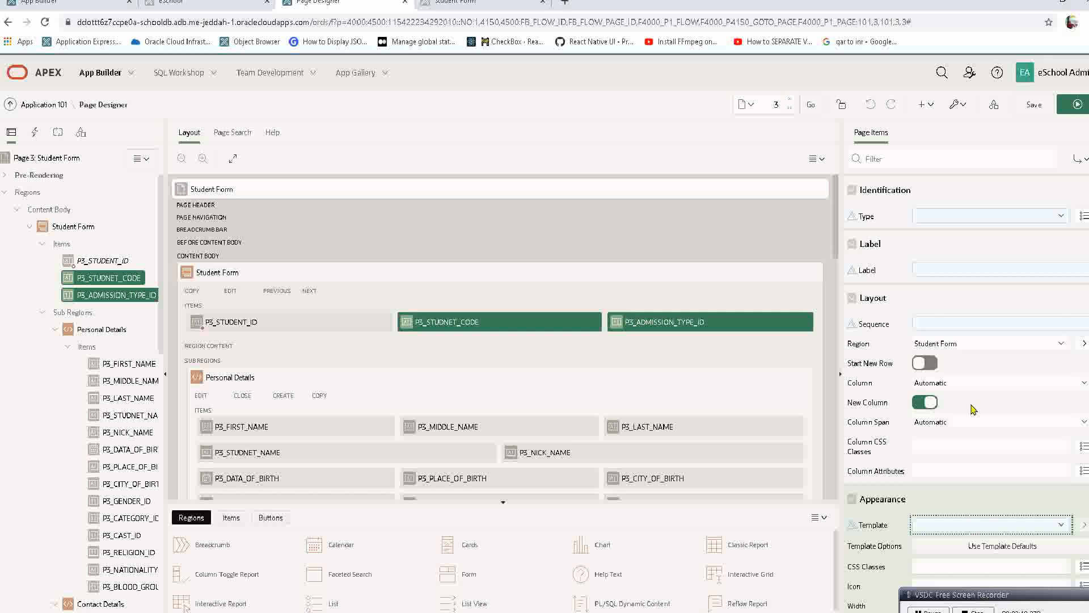
left_click(1072, 108)
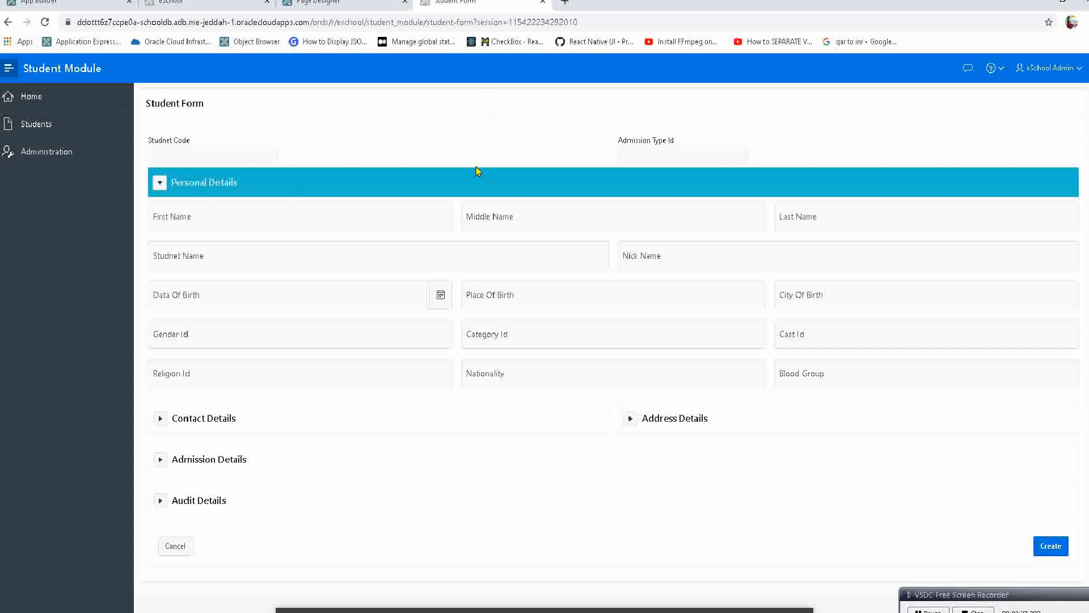
Change the template of P3_STUDNET_CODE and P3_ADMISSION_TYPE_ID to Optional - Floating and run the page.
left_click(380, 4)
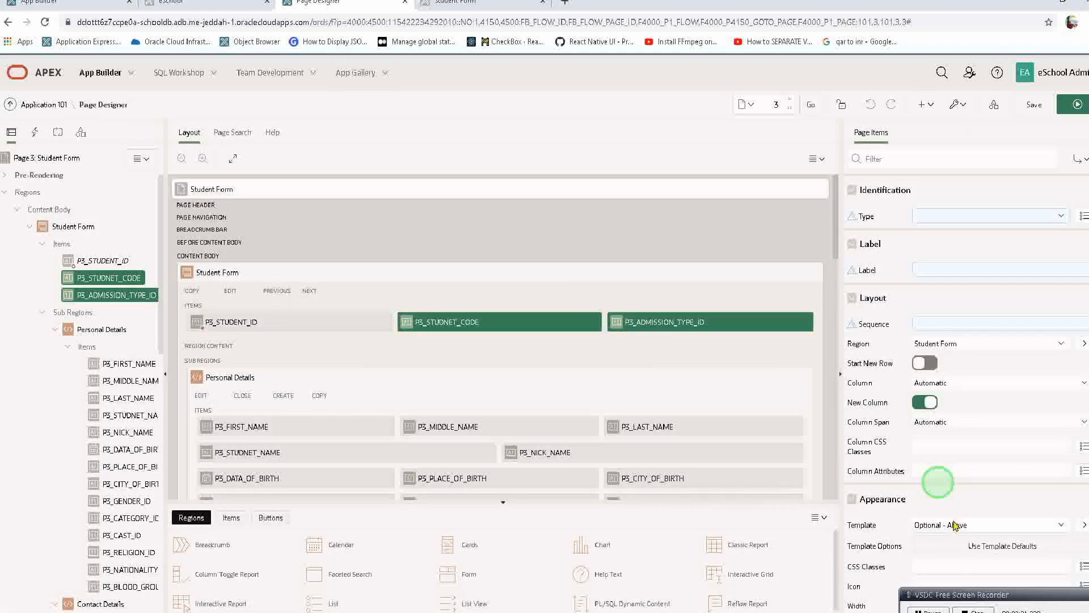
left_click(955, 524)
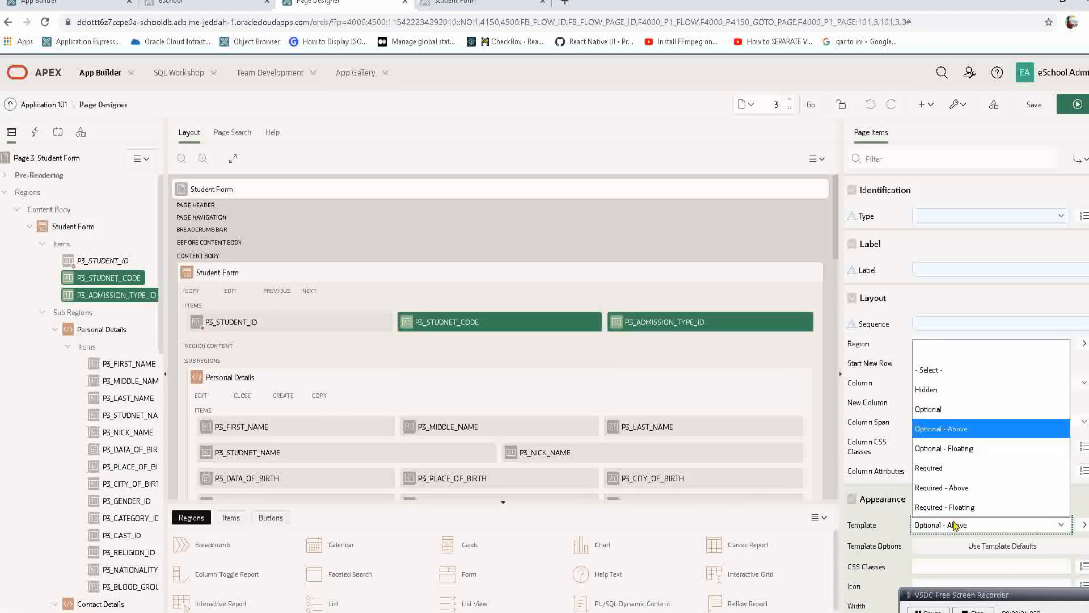
left_click(952, 449)
left_click(1078, 104)
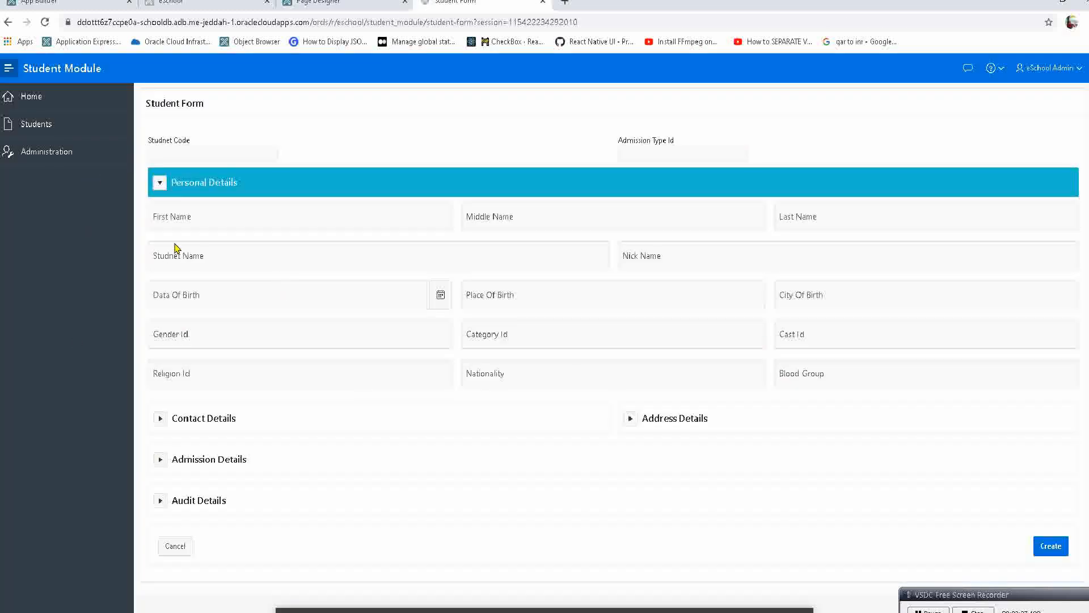
Focus the First Name, Studnet Name, Data Of Birth, Studnet Code and Admission Type Id fields to check how their labels behave.
left_click(197, 222)
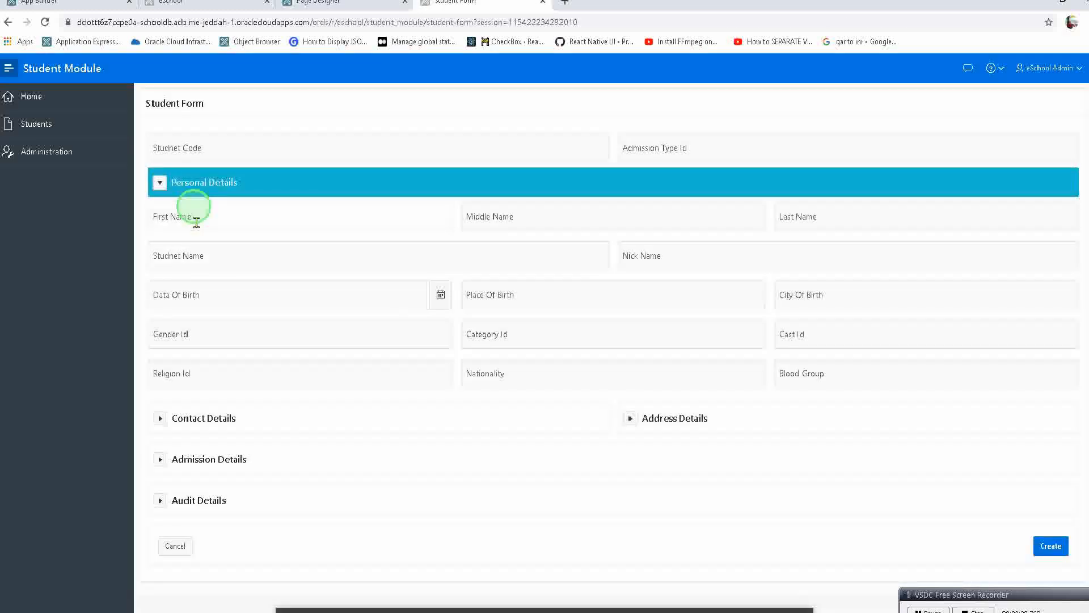
left_click(170, 264)
left_click(195, 296)
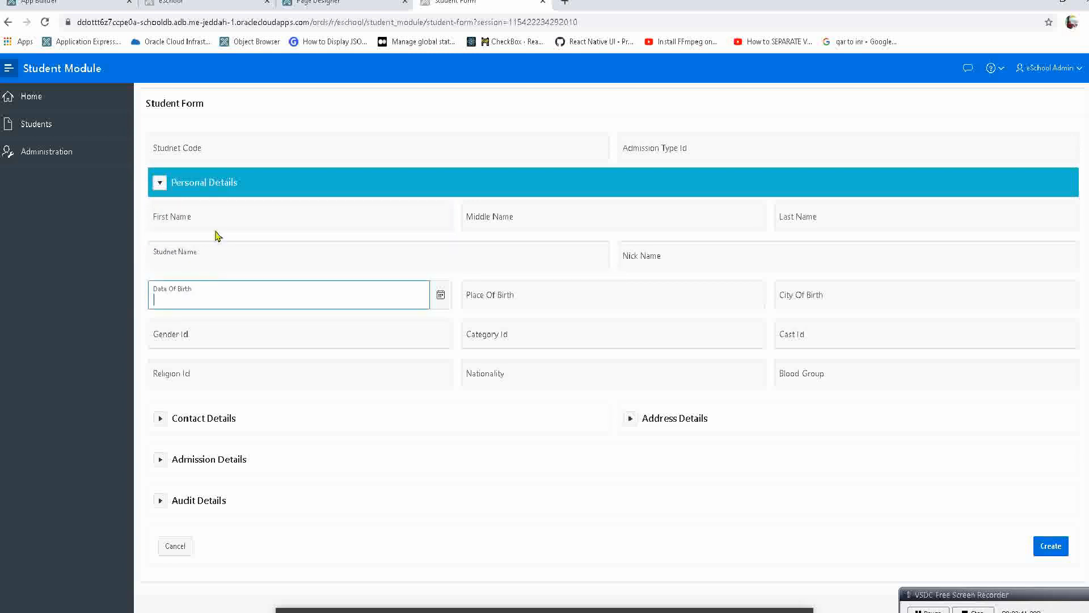
left_click(213, 218)
left_click(224, 146)
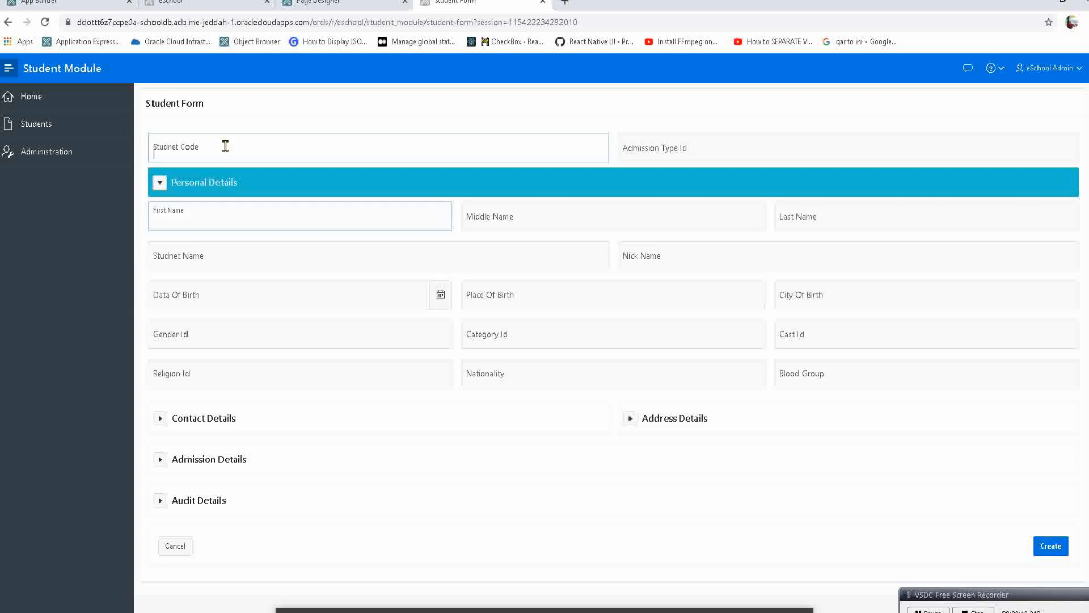
left_click(675, 144)
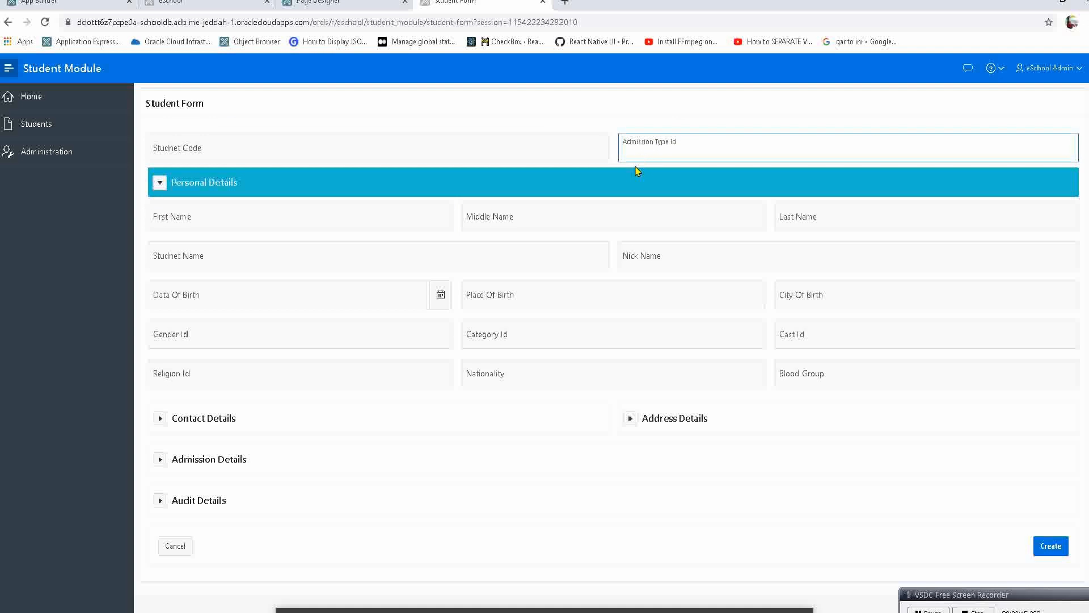
Set the template of P3_STUDNET_CODE and P3_ADMISSION_TYPE_ID to Required and run the page.
left_click(317, 3)
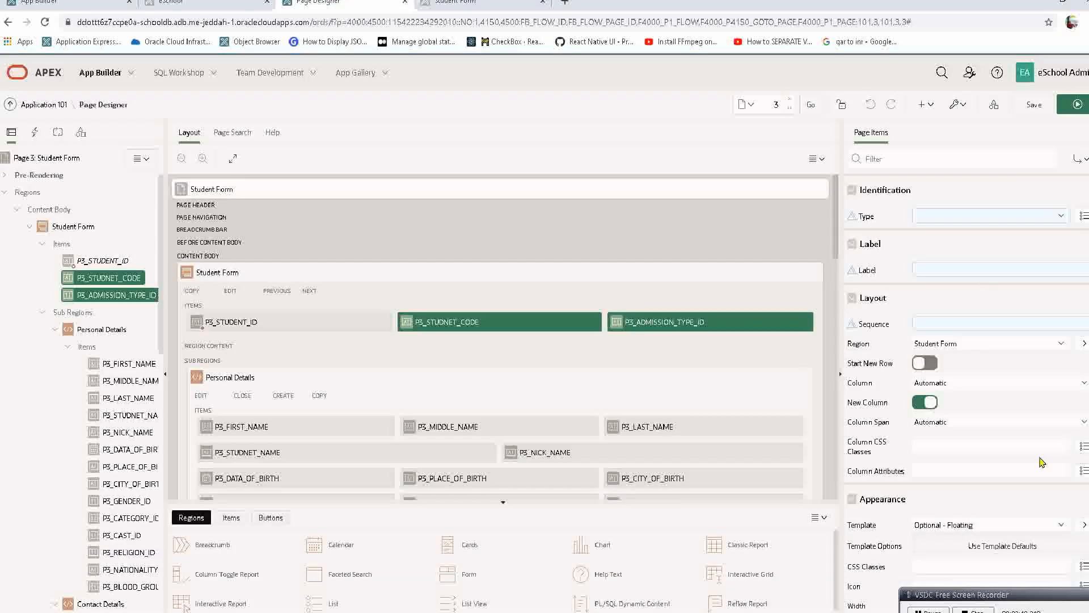
left_click(971, 527)
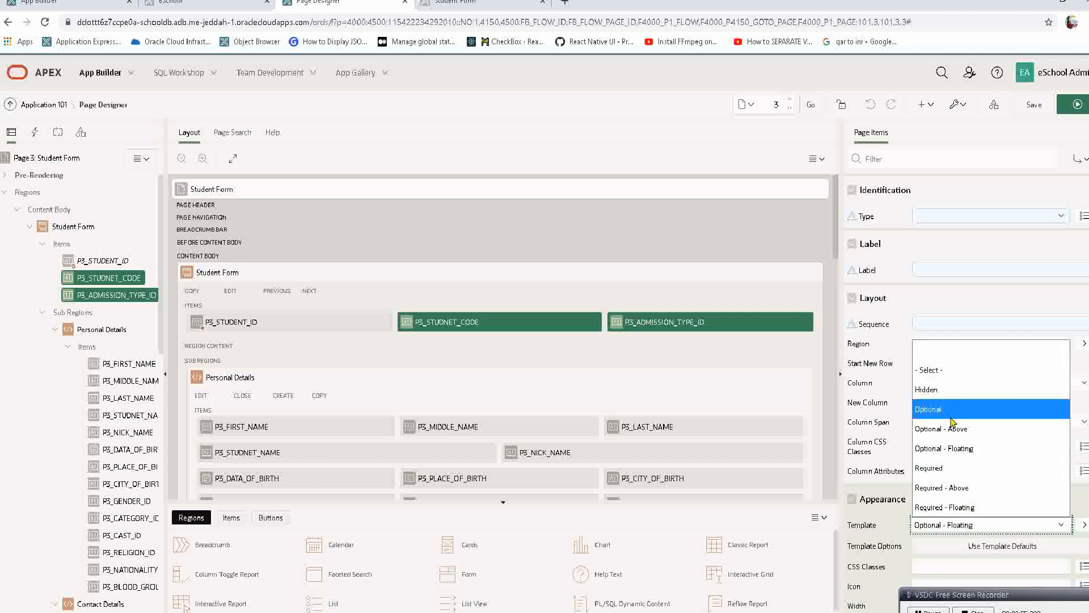
left_click(961, 475)
left_click(1061, 109)
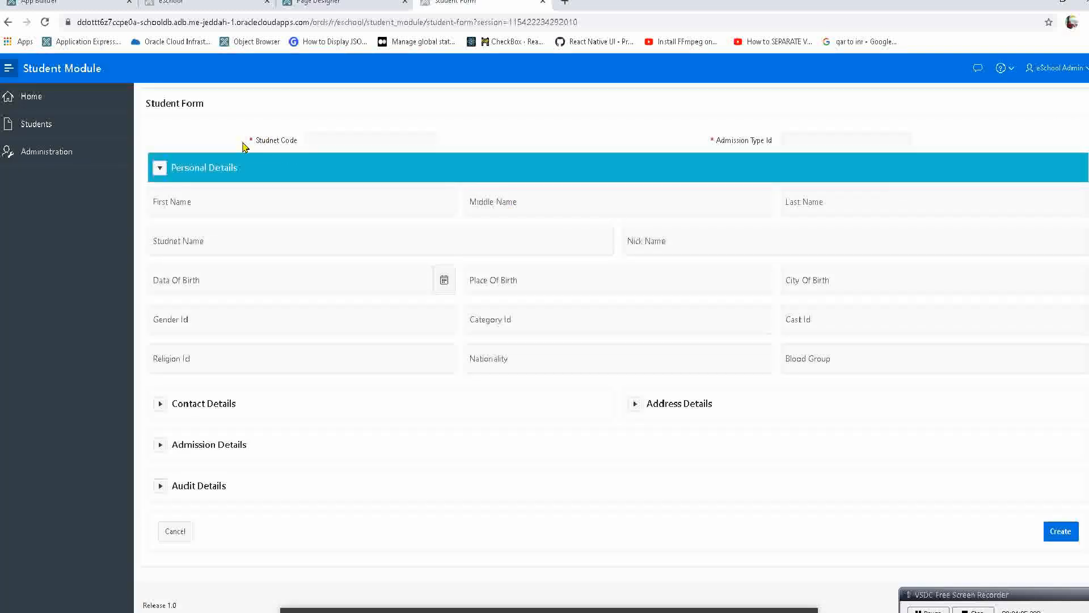
Examine the Studnet Code label, its required marker and its input field on the running Student Form.
triple_click(284, 141)
left_click(352, 2)
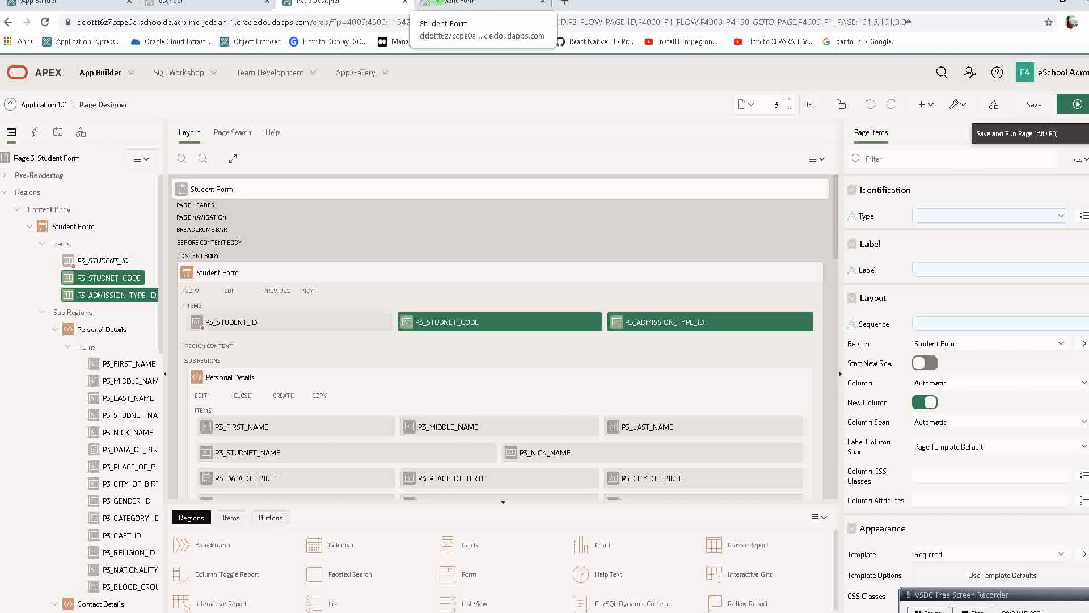
left_click(476, 2)
double_click(245, 136)
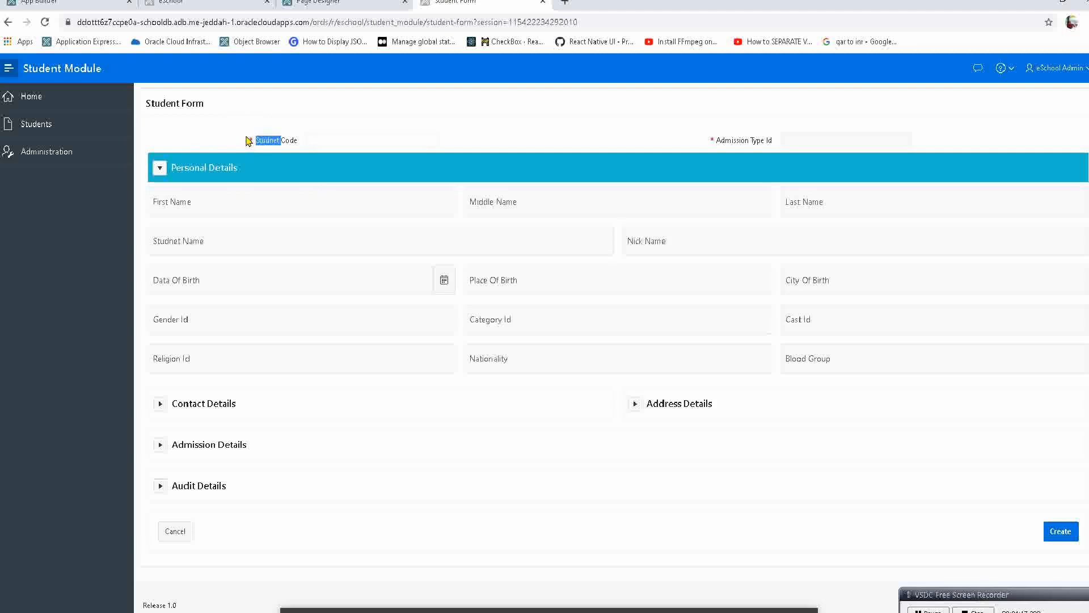
triple_click(264, 145)
left_click(312, 136)
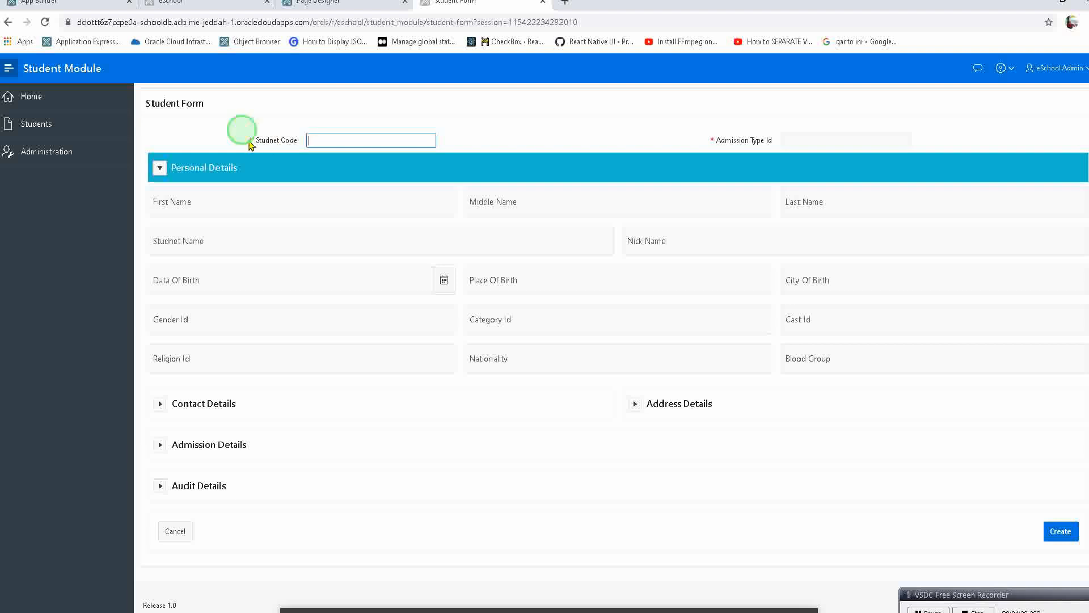
left_click_drag(243, 138, 307, 137)
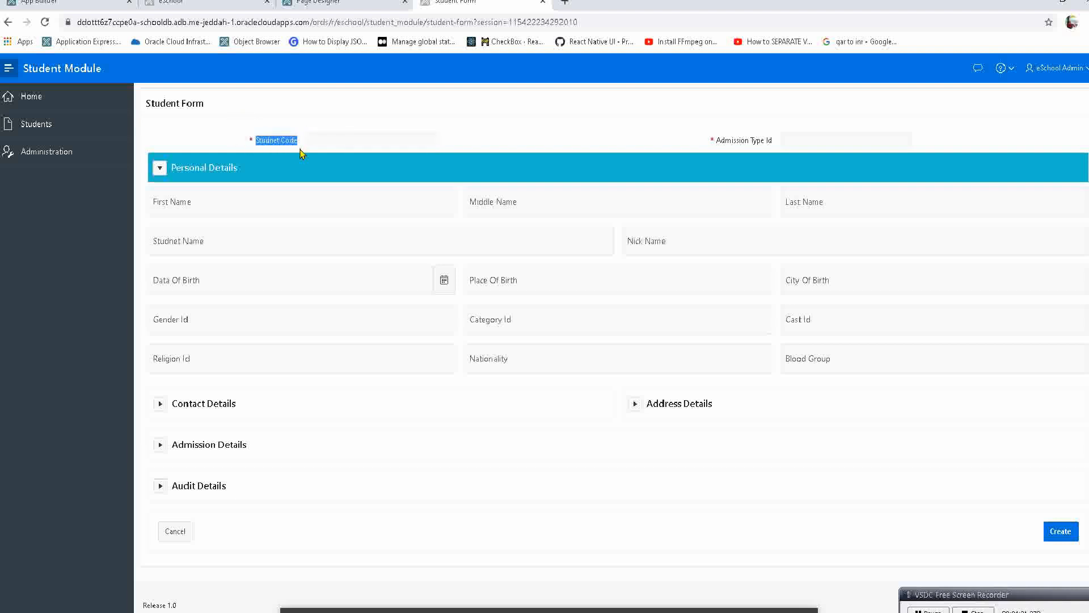
left_click(269, 140)
double_click(267, 140)
Switch the template of P3_STUDNET_CODE and P3_ADMISSION_TYPE_ID from Required back to Optional - Floating and run the page.
left_click(321, 3)
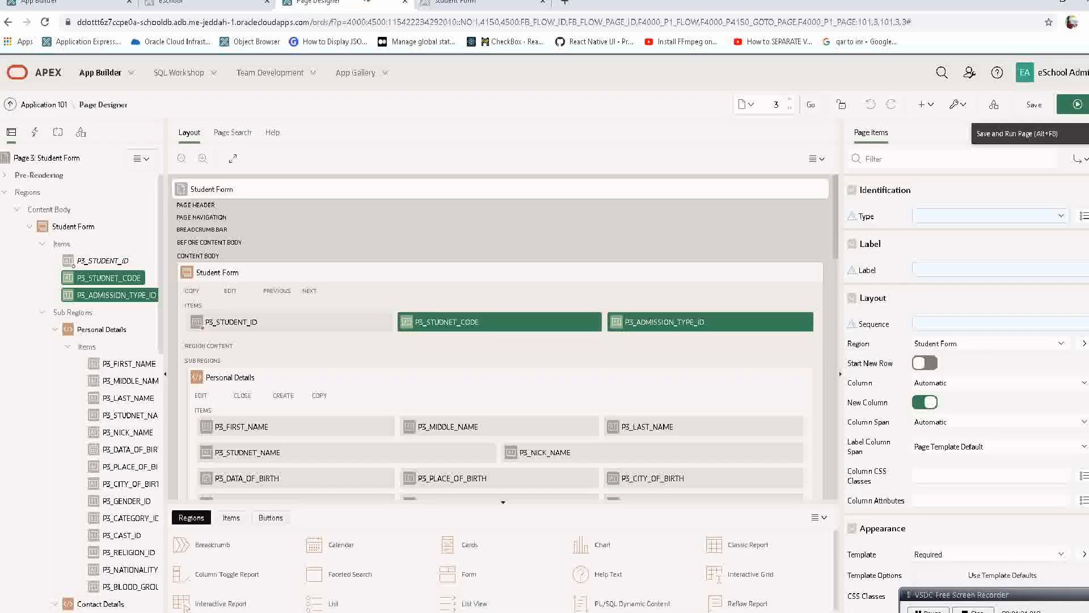
left_click(931, 350)
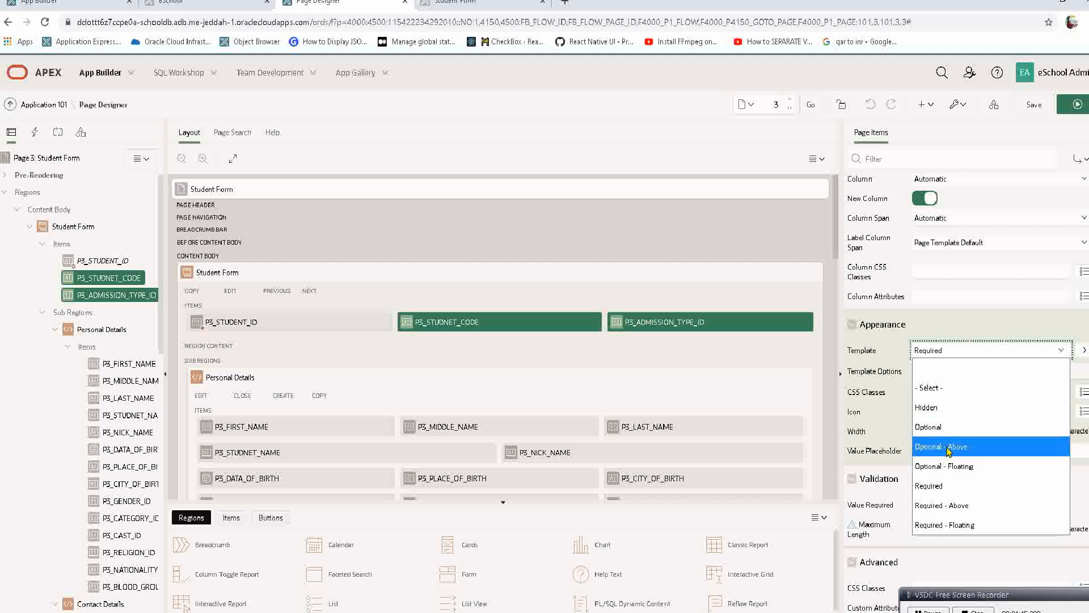
left_click(951, 467)
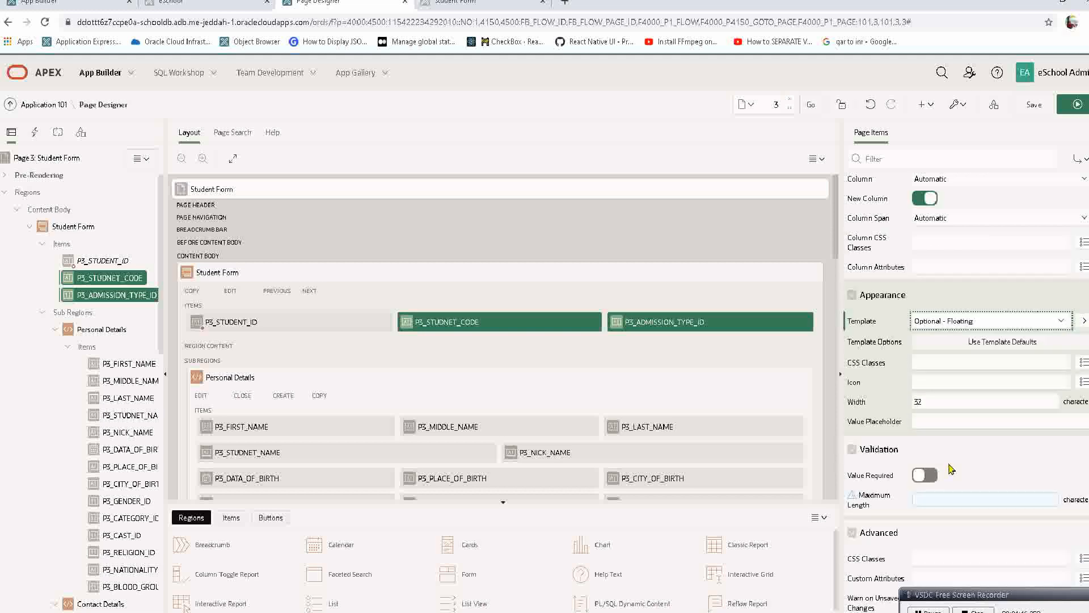
left_click(1075, 107)
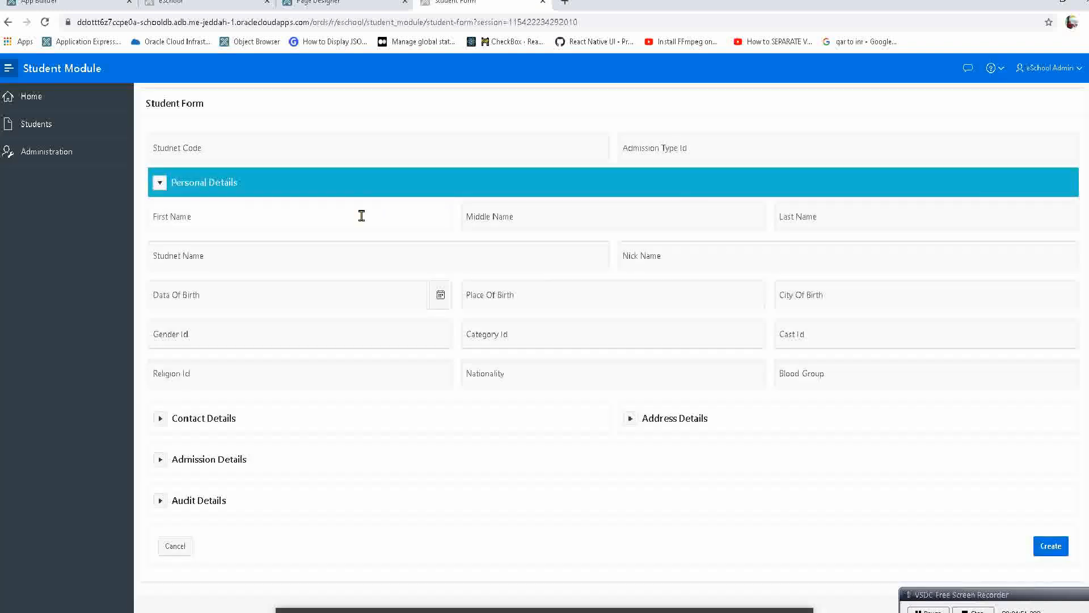
Inspect the First Name field and preview the Student Form in the Galaxy S5 mobile device view, looking through its fields.
right_click(399, 208)
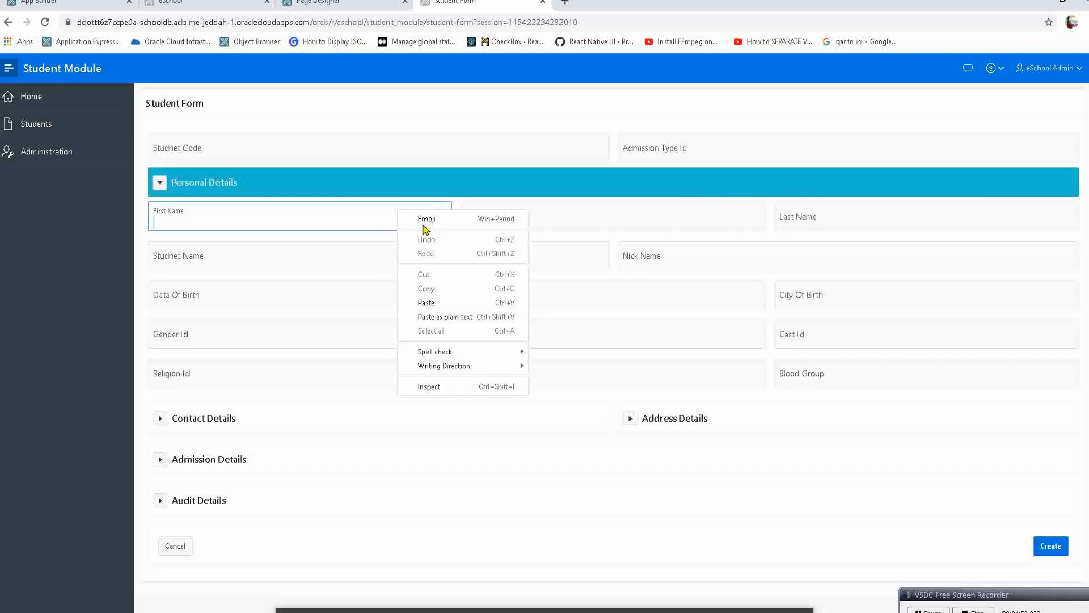
left_click(434, 385)
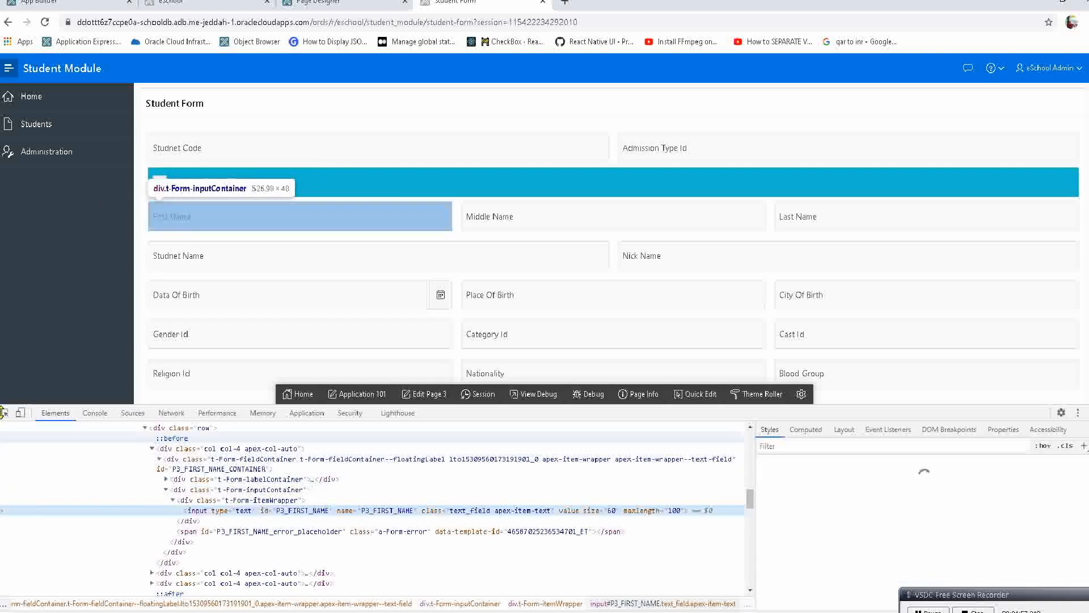
left_click(19, 413)
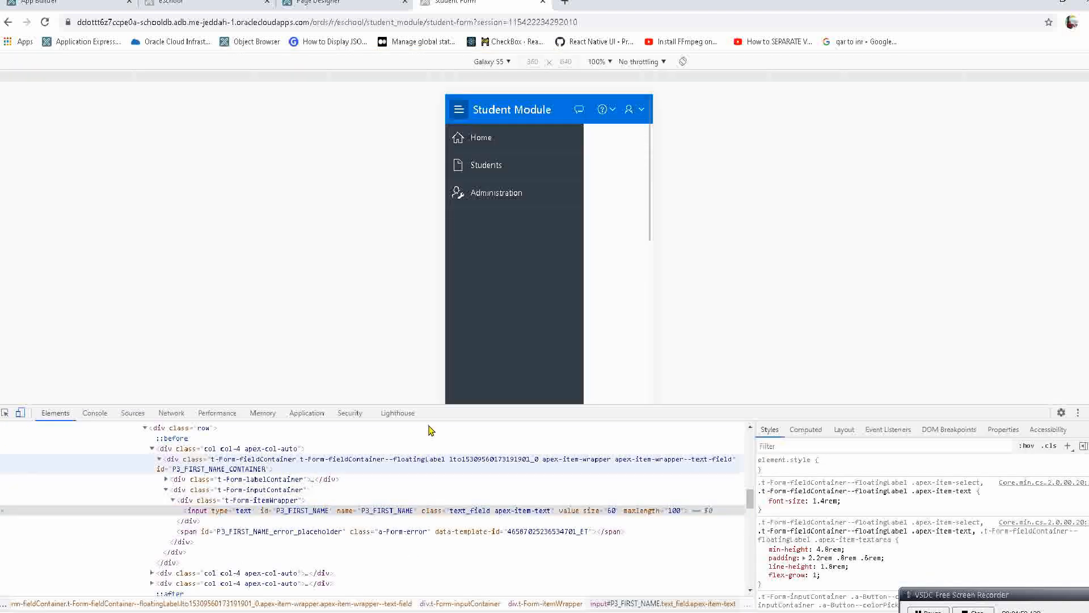
scroll(494, 295, "down", 10)
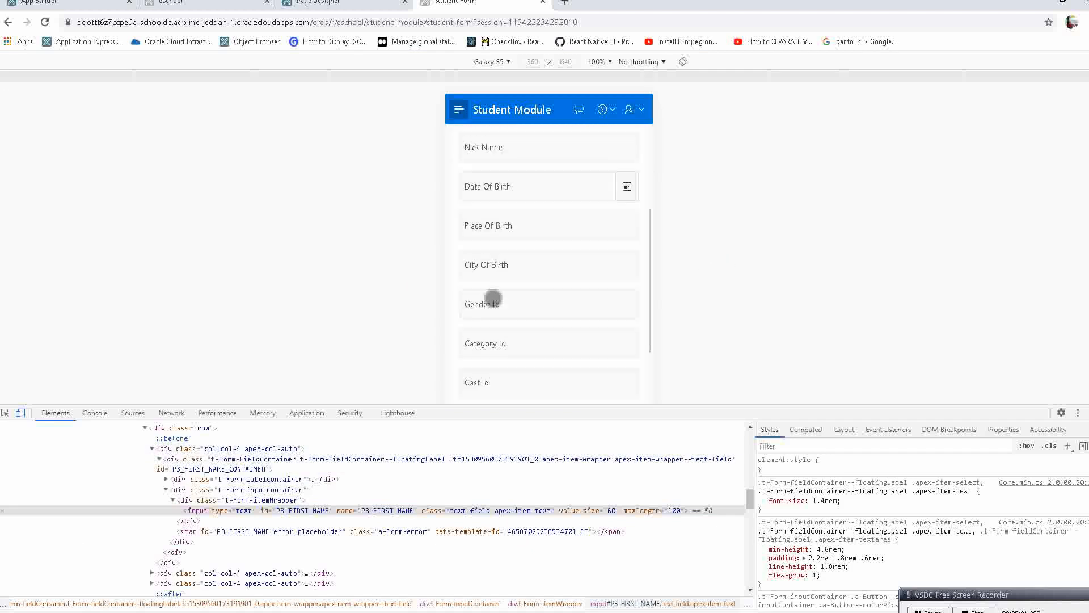
scroll(516, 333, "up", 10)
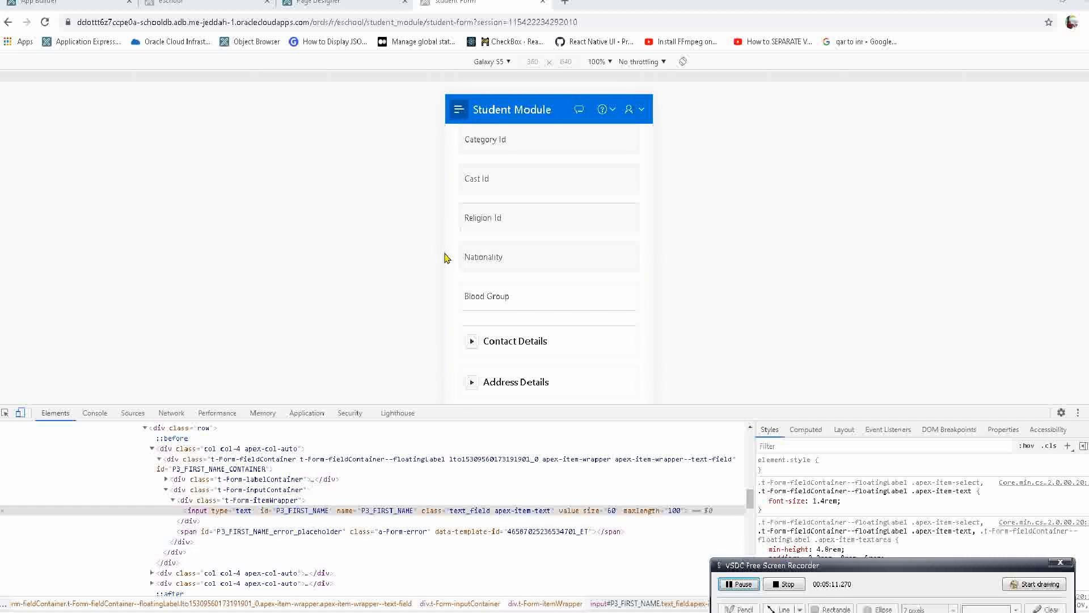
Examine the Studnet Code, Admission Type Id and Personal Details fields in the mobile preview, and return to the desktop view.
scroll(536, 236, "up", 5)
scroll(535, 236, "up", 2)
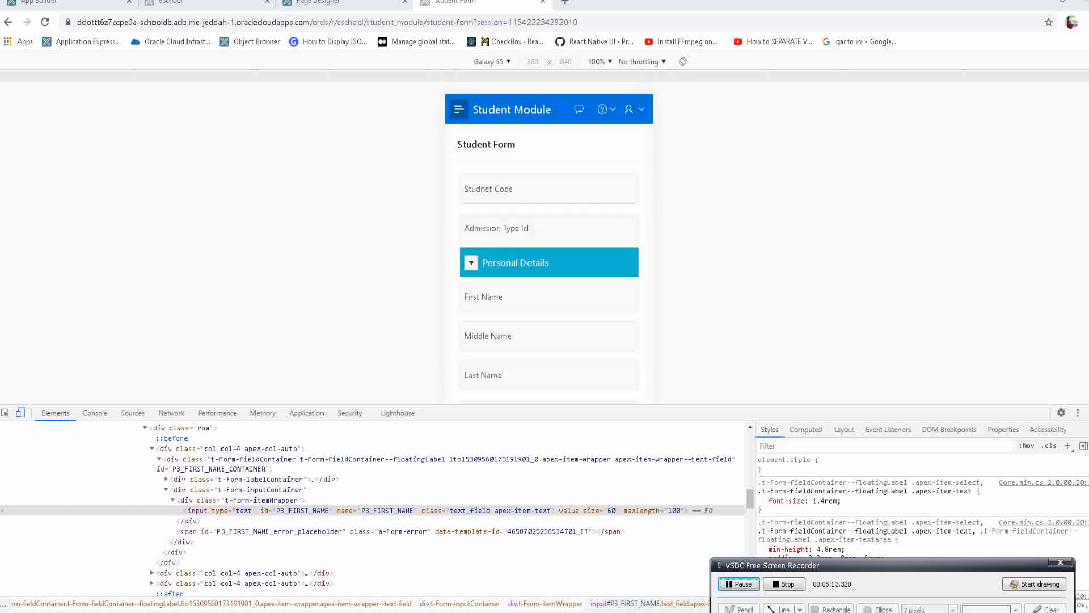
left_click(533, 199)
left_click(530, 242)
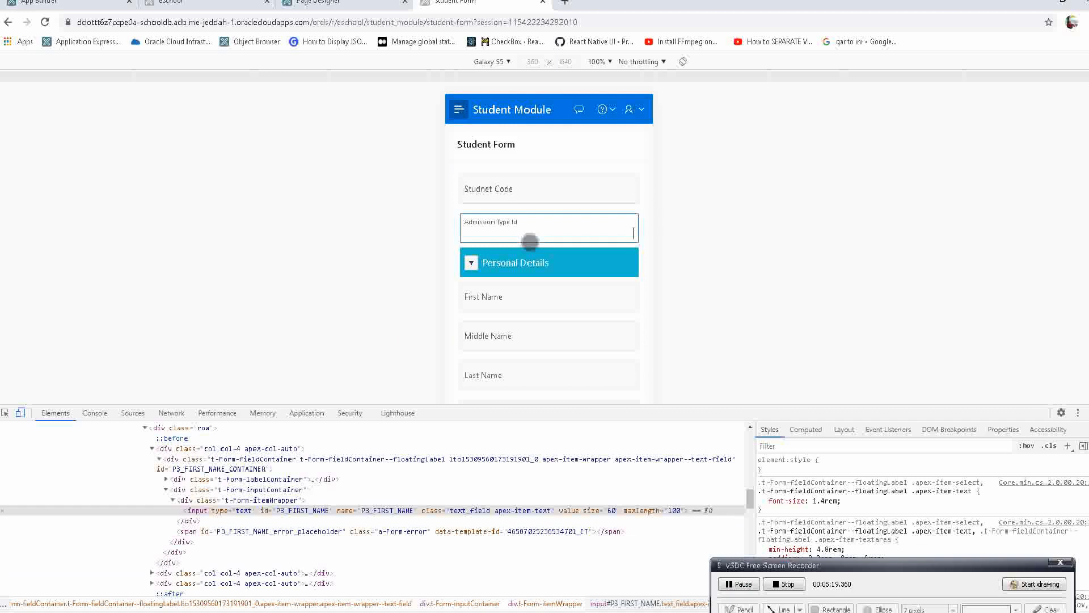
left_click(506, 287)
scroll(506, 288, "down", 3)
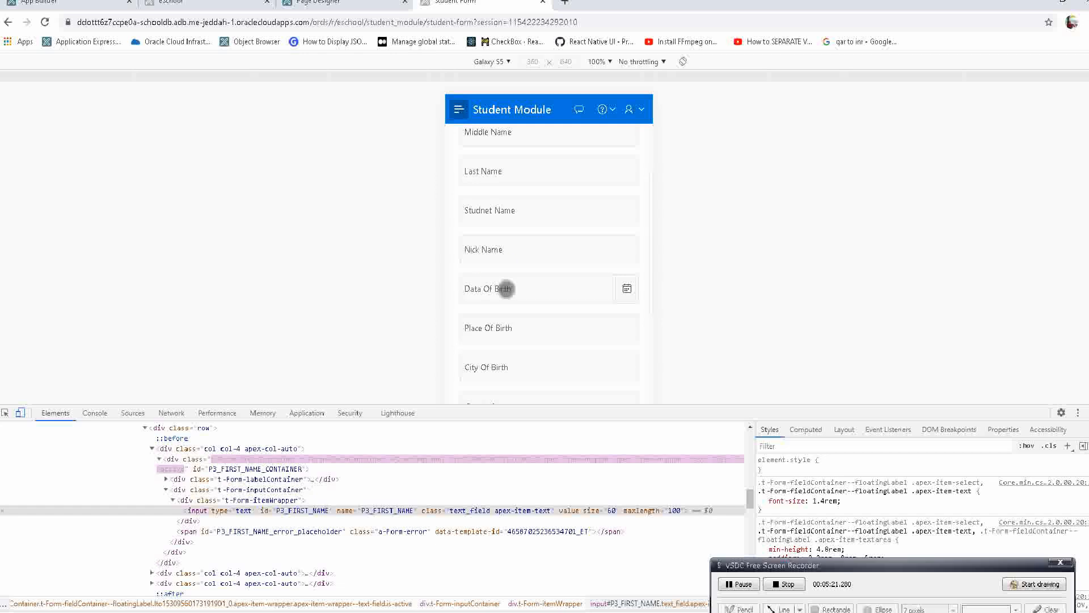
left_click(343, 3)
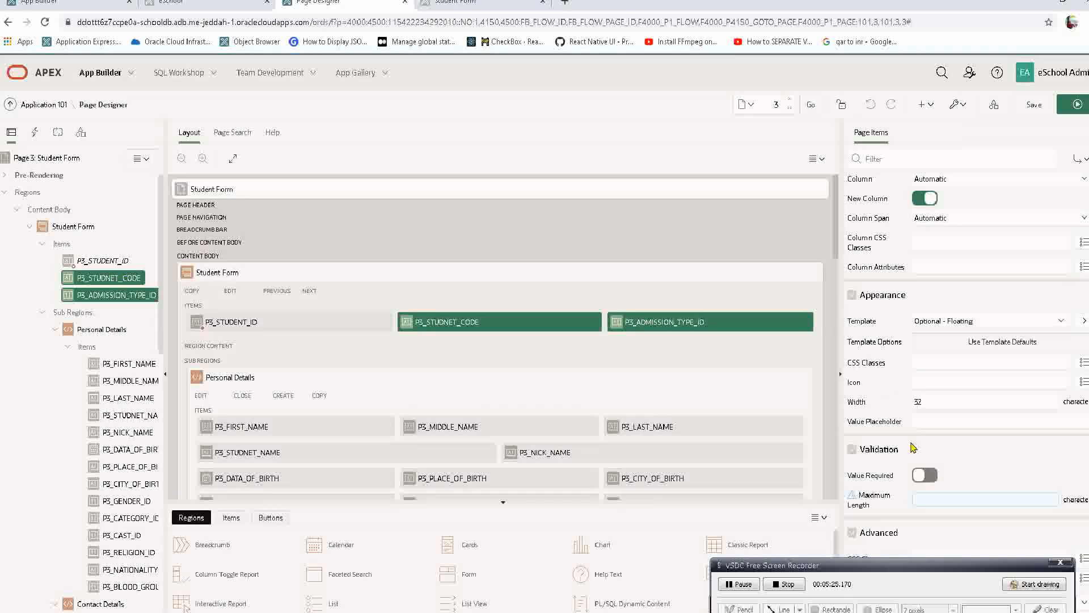
scroll(914, 448, "down", 3)
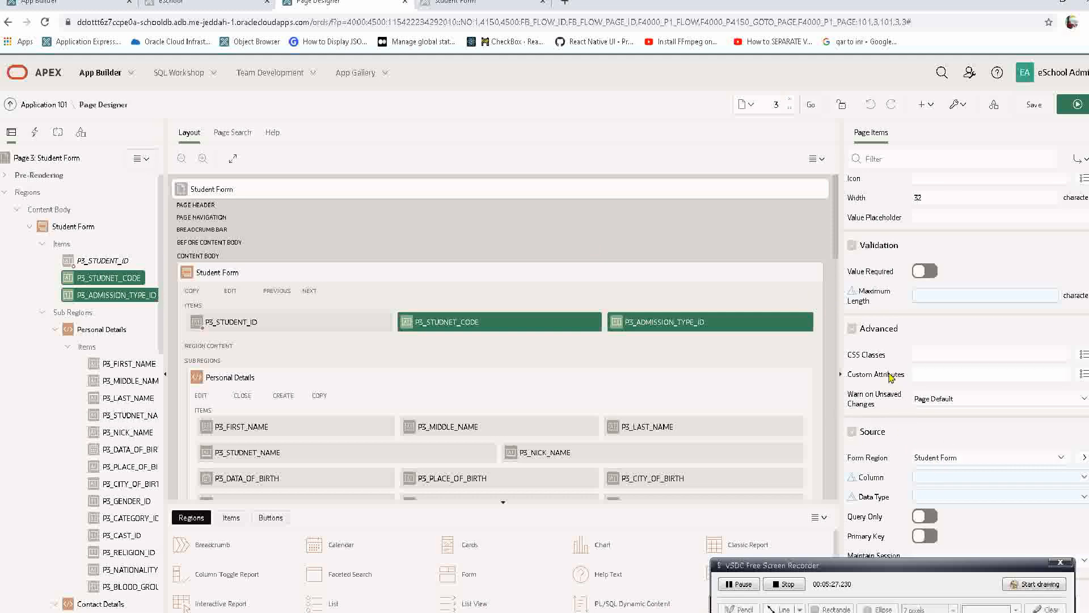
left_click(482, 3)
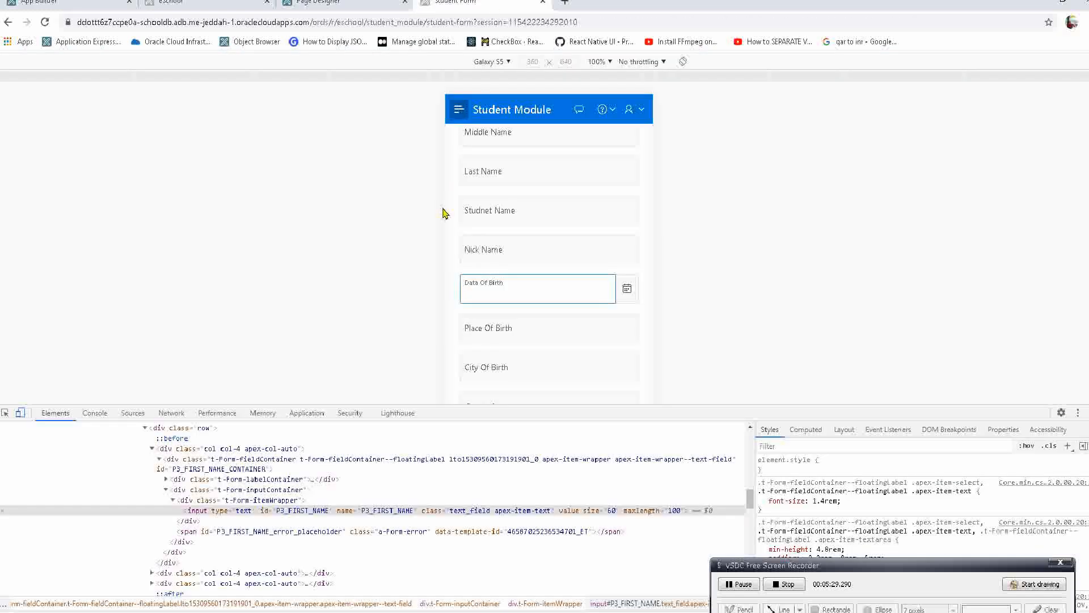
scroll(518, 223, "up", 4)
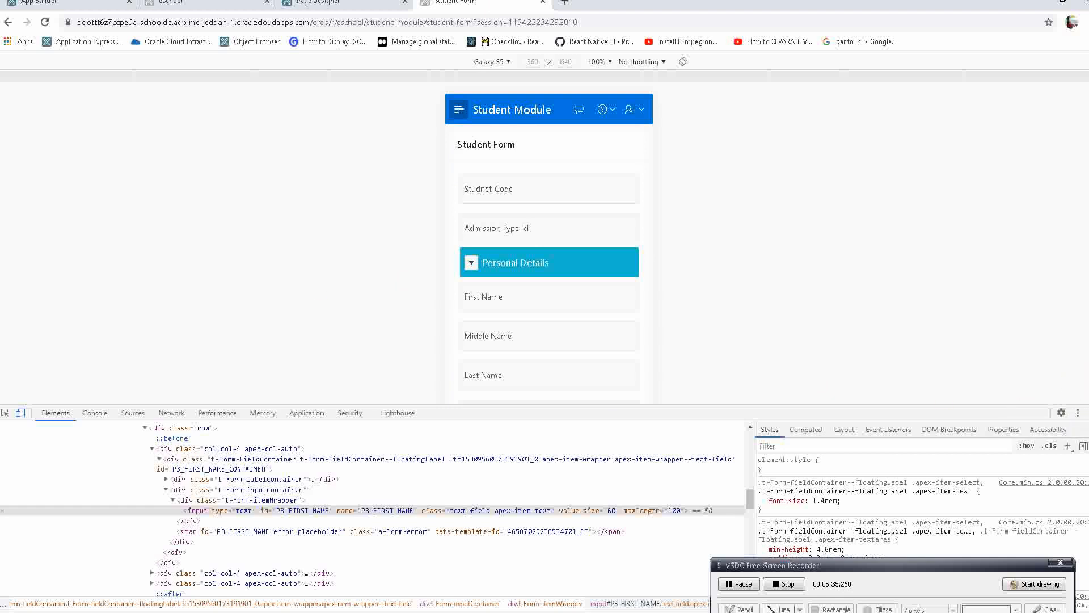
left_click(1084, 413)
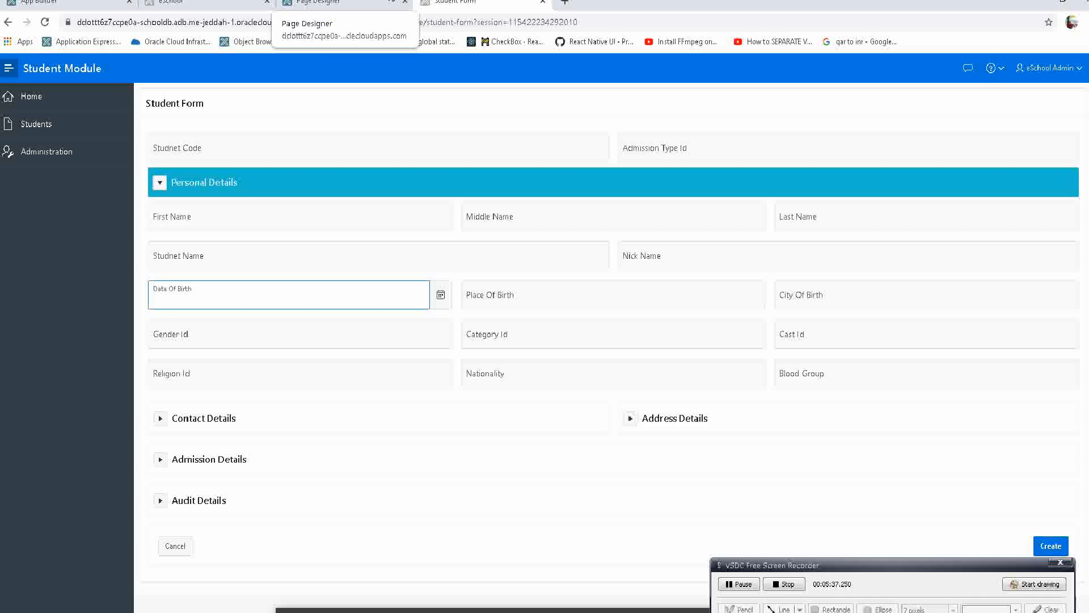
Filter the properties of P3_STUDNET_CODE and P3_ADMISSION_TYPE_ID by "temp", set their template to Optional and run the page.
left_click(332, 4)
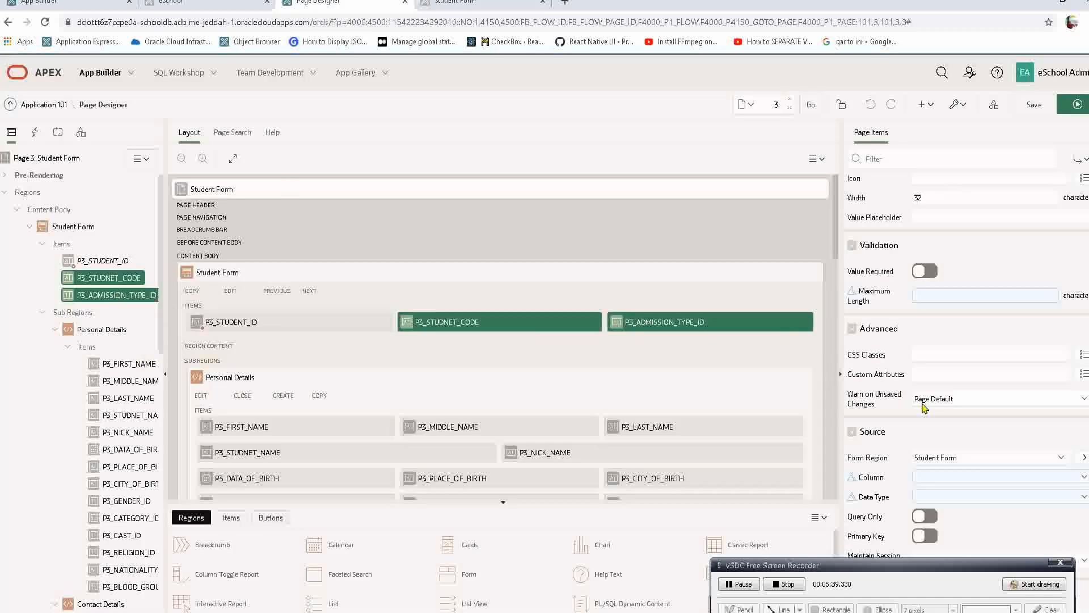
scroll(923, 409, "down", 3)
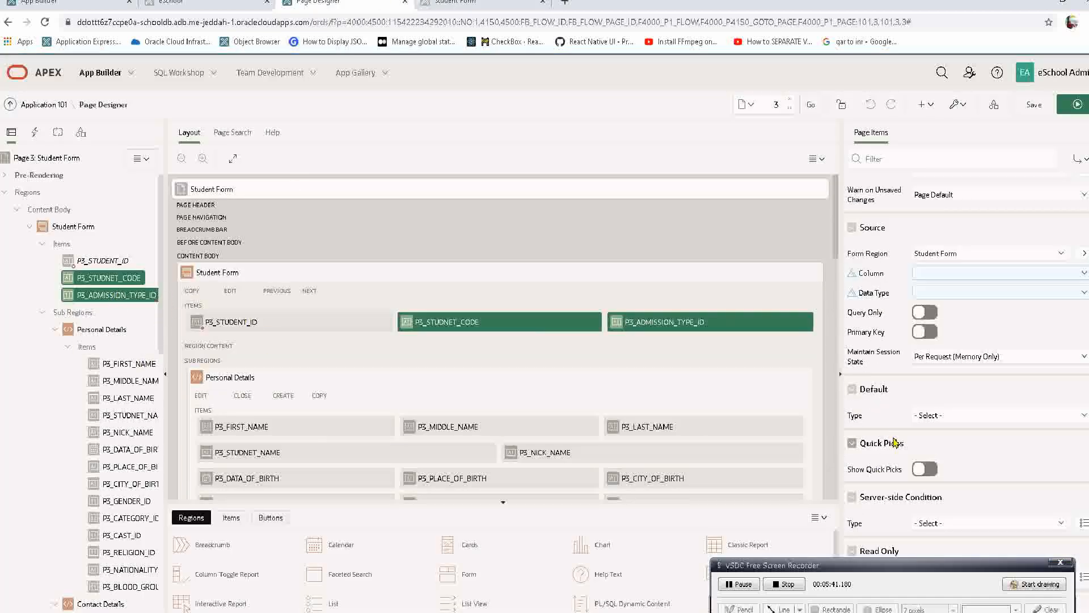
left_click(871, 158)
type("temp")
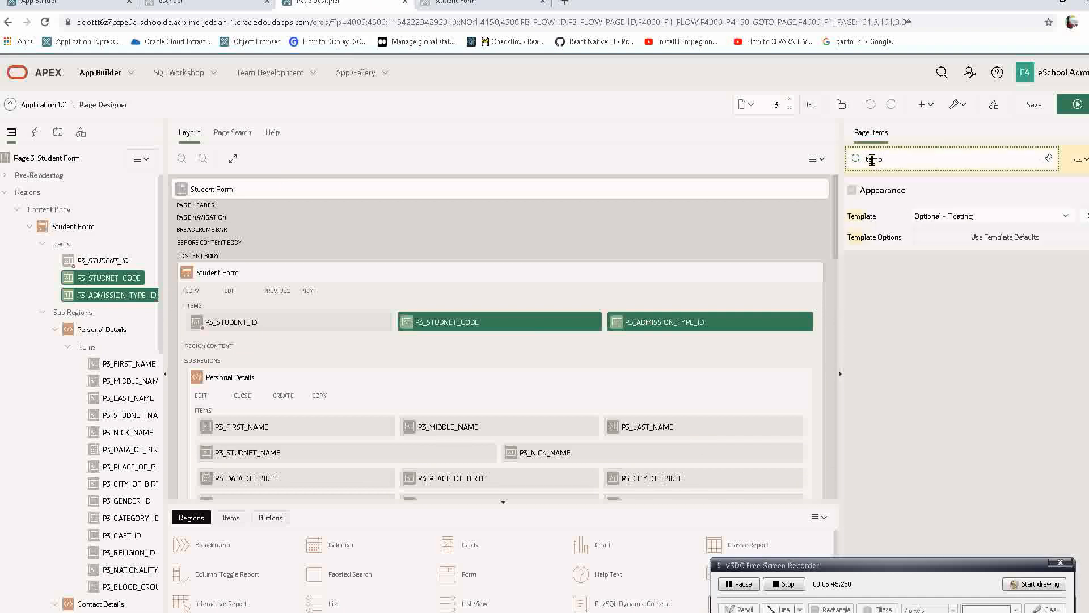
left_click(930, 217)
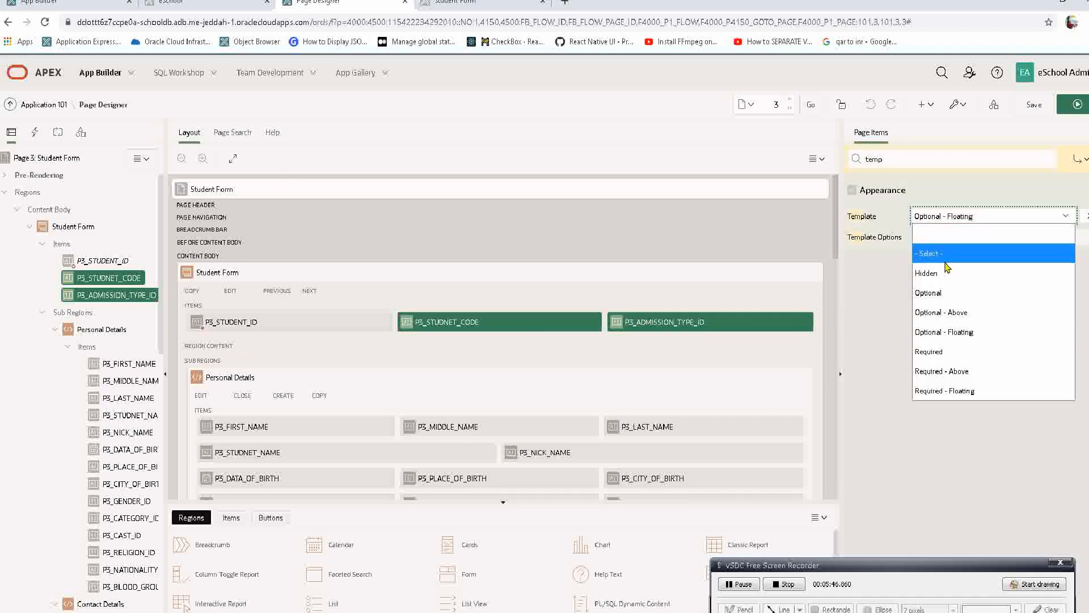
left_click(947, 294)
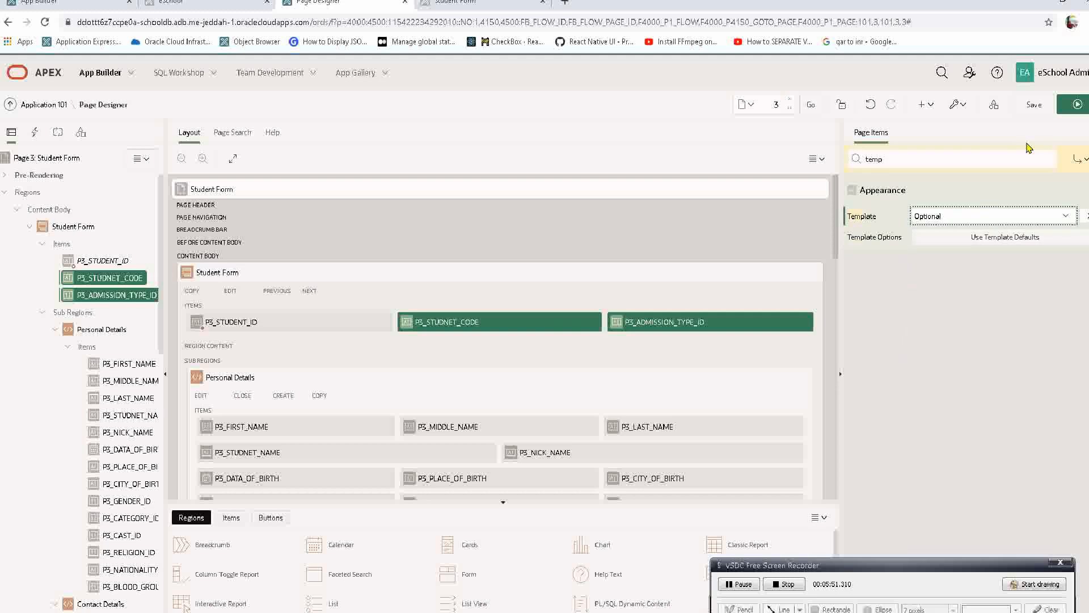
left_click(1075, 111)
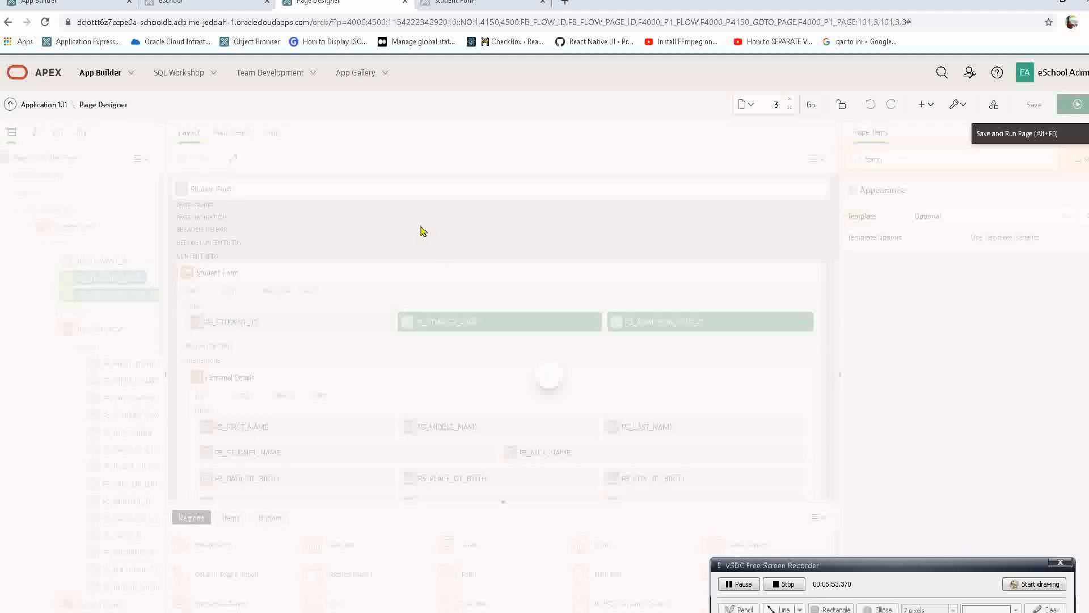
left_click(408, 299)
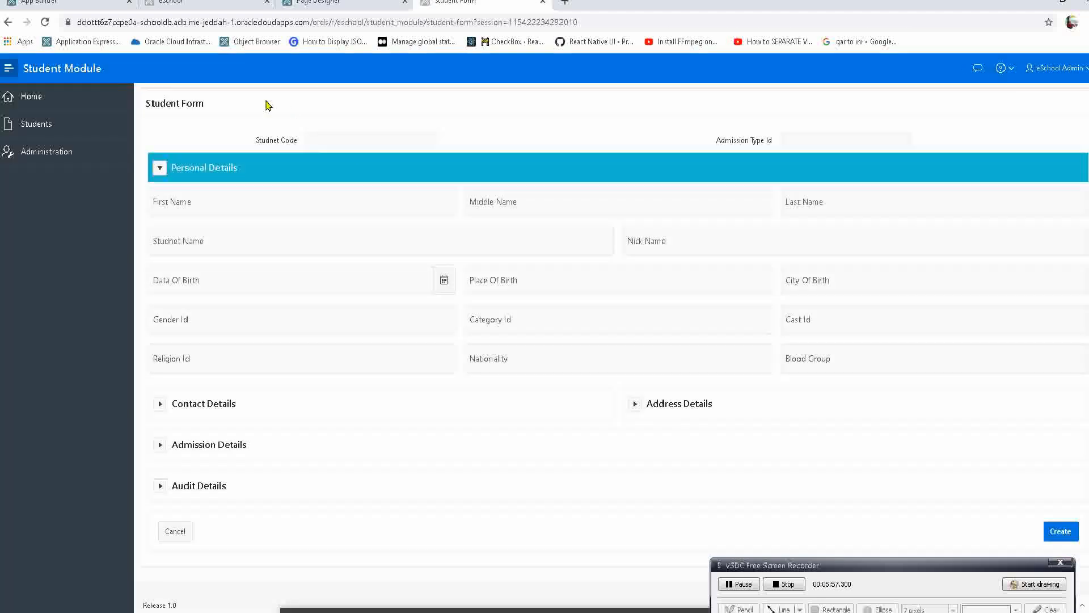
Compare the Studnet Code and Admission Type Id input fields with the floating First Name field on the running form.
left_click(317, 140)
left_click(784, 137)
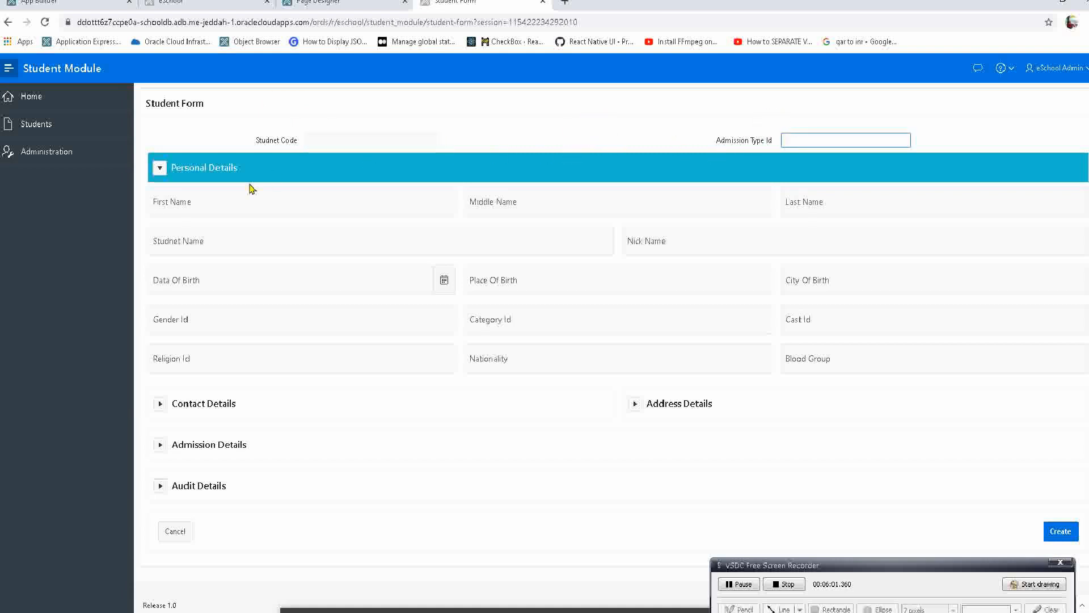
left_click(267, 216)
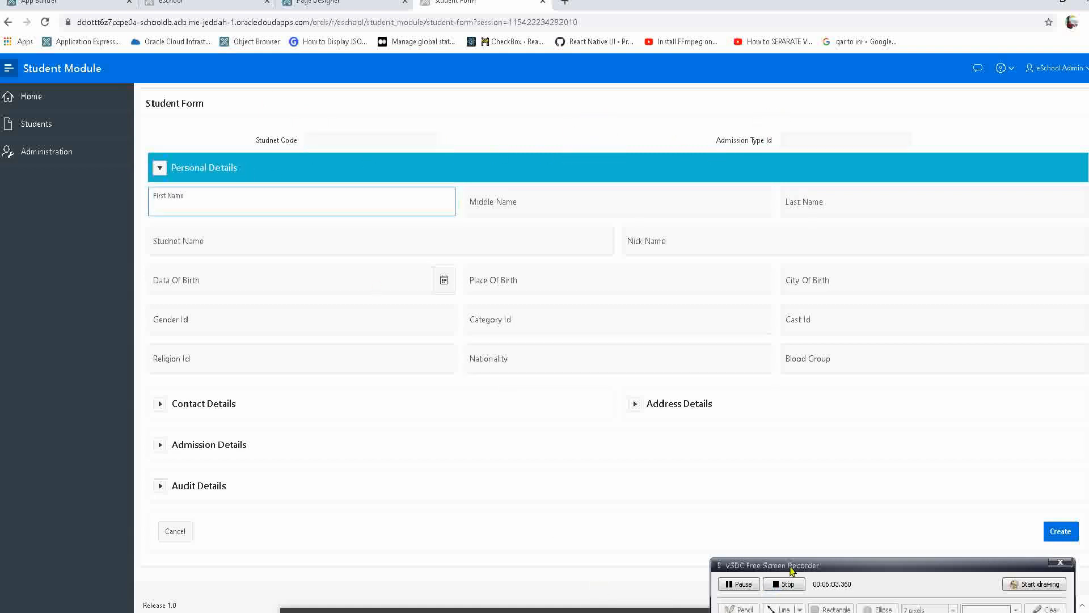
left_click_drag(792, 570, 725, 428)
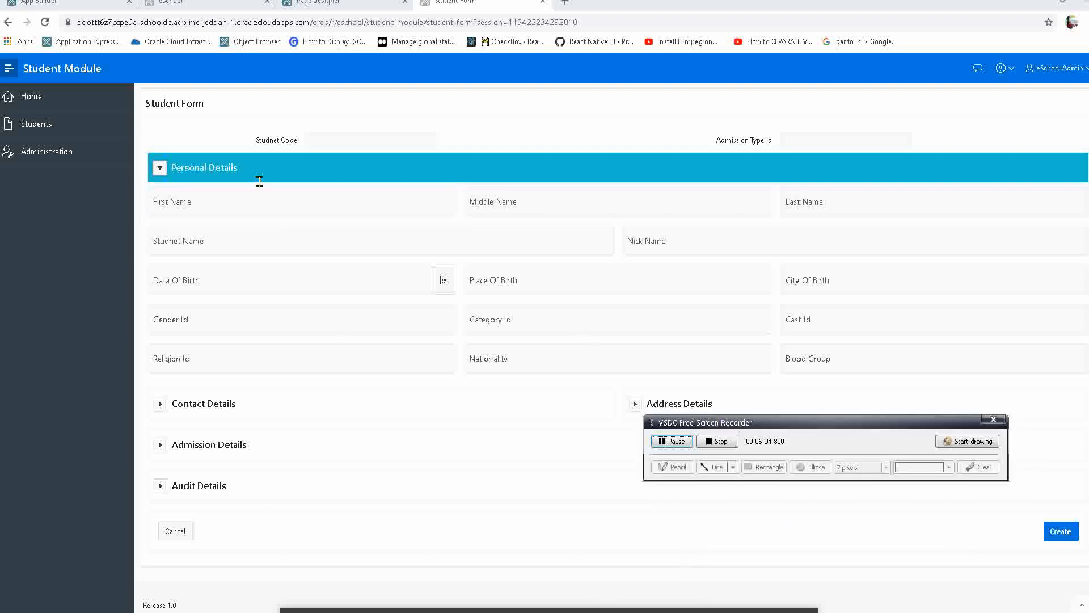
left_click(309, 140)
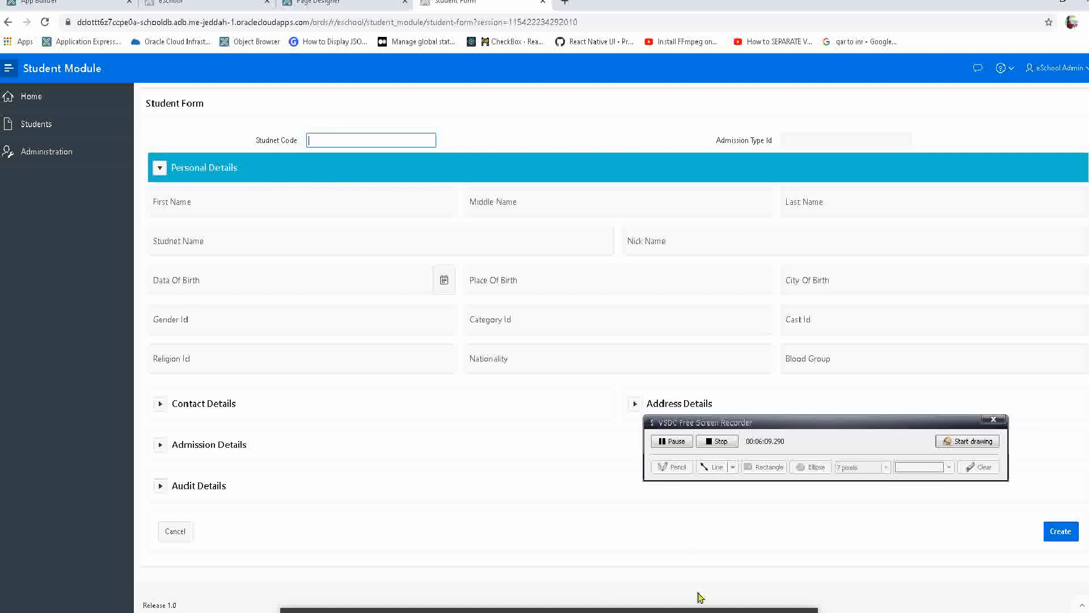
Use Quick Edit on the running form to open Admission Type Id in Page Designer, and set its type to Select List.
left_click(686, 567)
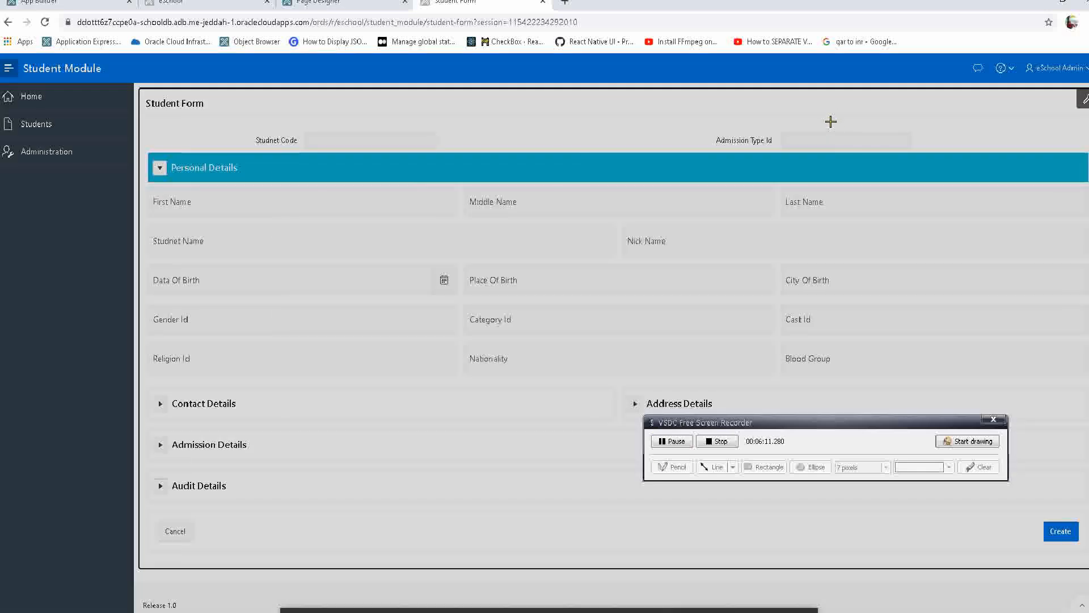
left_click(808, 143)
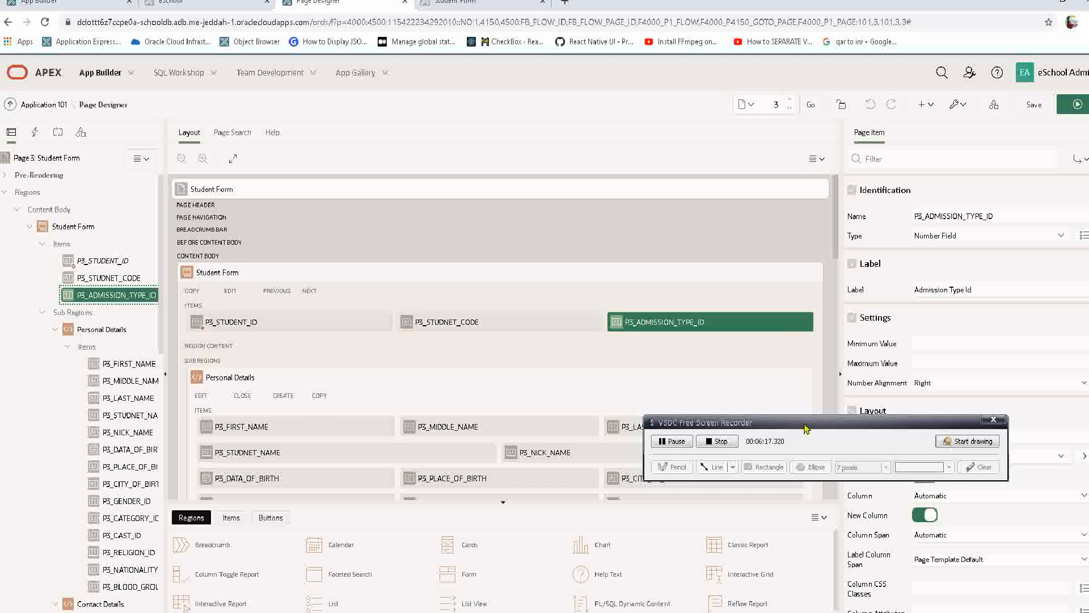
left_click_drag(805, 422, 578, 476)
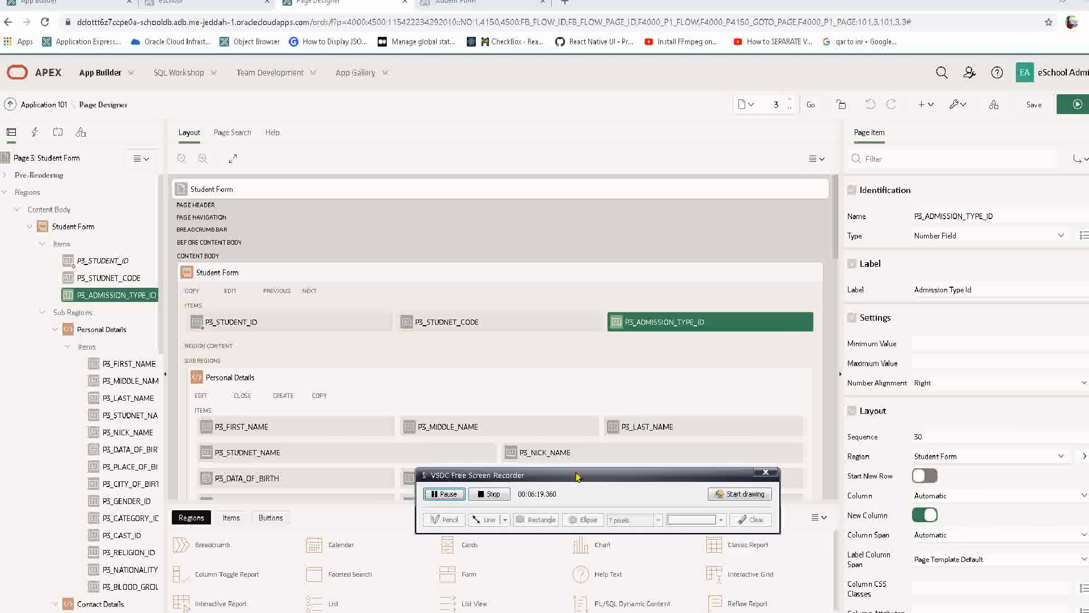
left_click(961, 237)
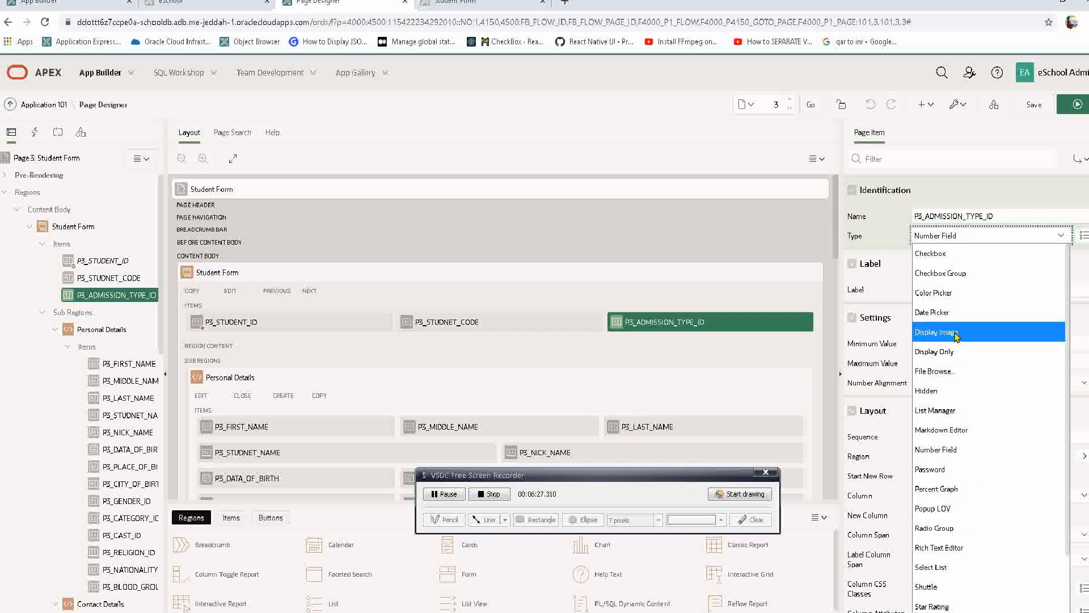
key("Down")
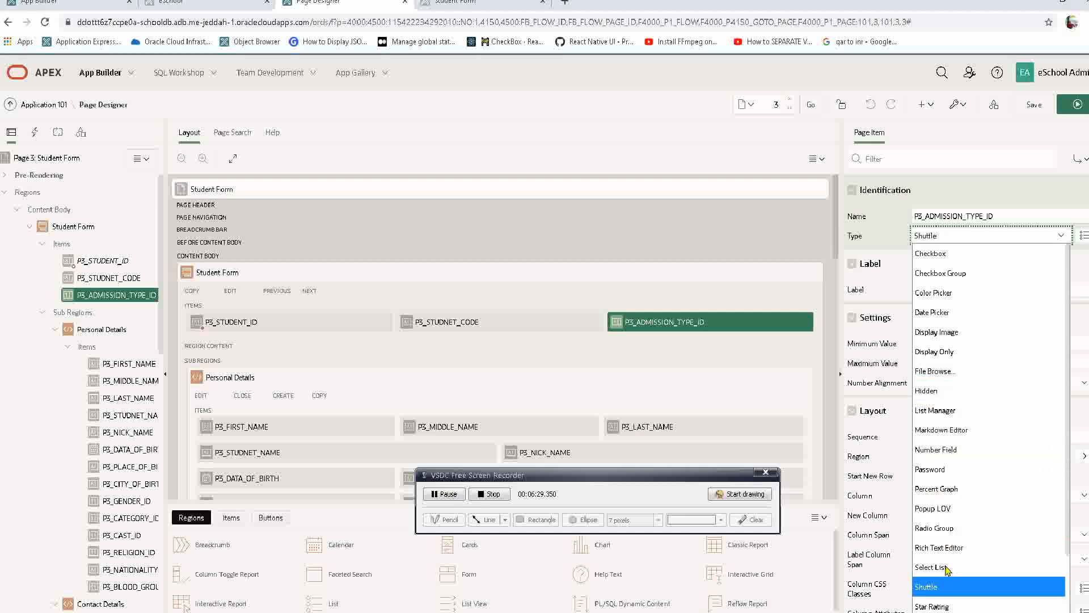
left_click(950, 567)
left_click(950, 568)
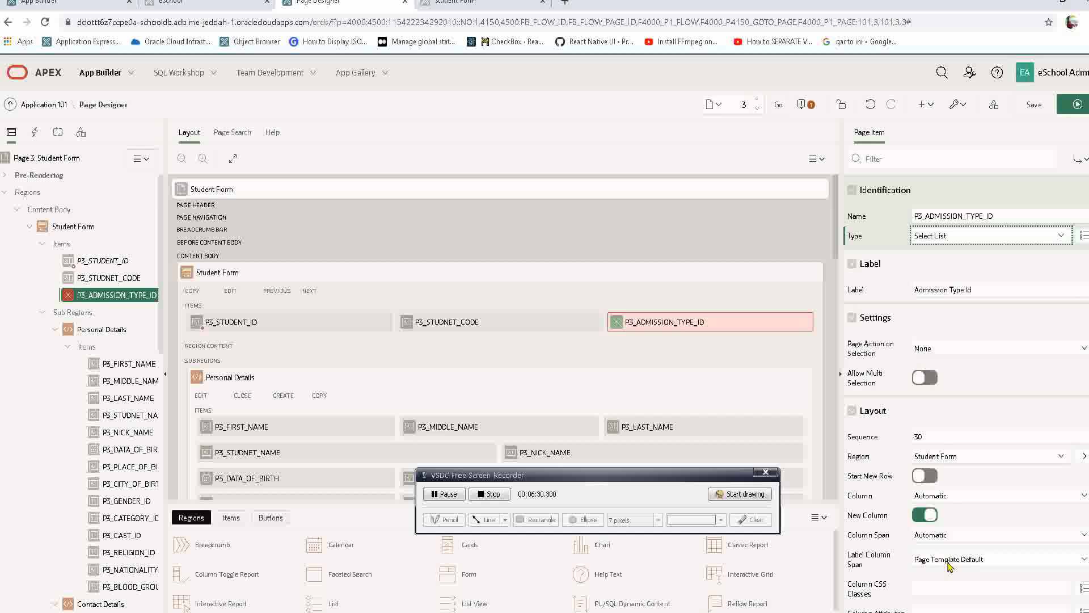
Set the label of P3_ADMISSION_TYPE_ID to Admission Type and check its Page Action on Selection and Template settings.
left_click(957, 290)
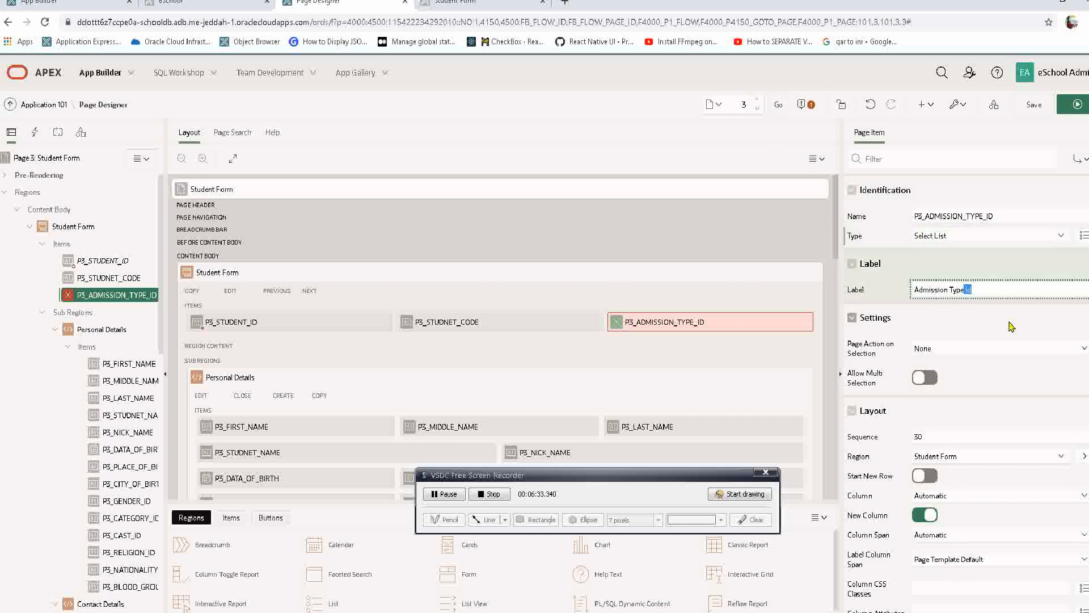
left_click(939, 349)
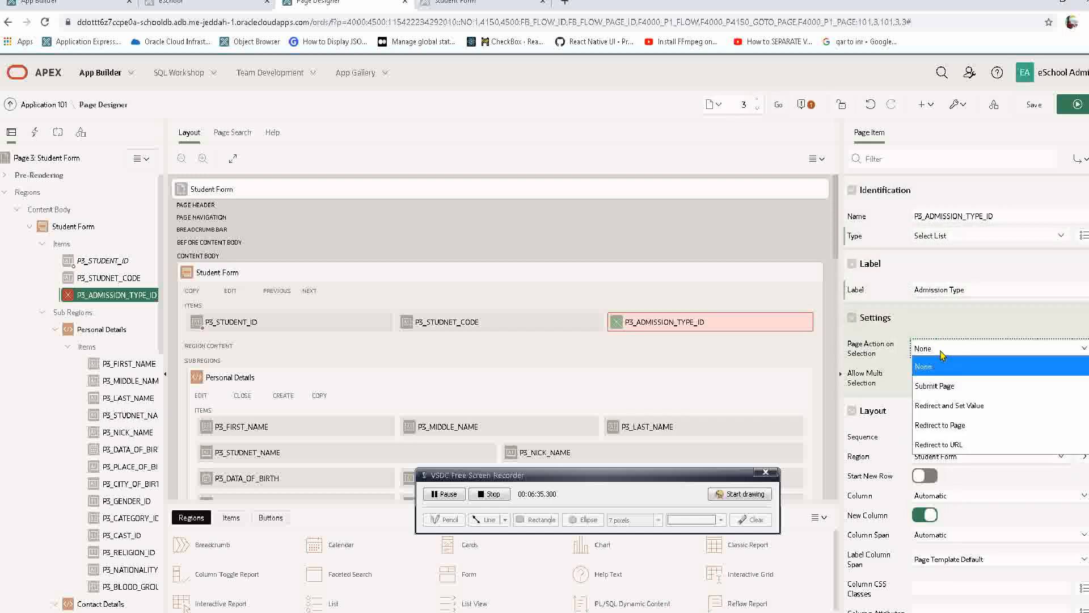
left_click(942, 354)
scroll(905, 402, "down", 4)
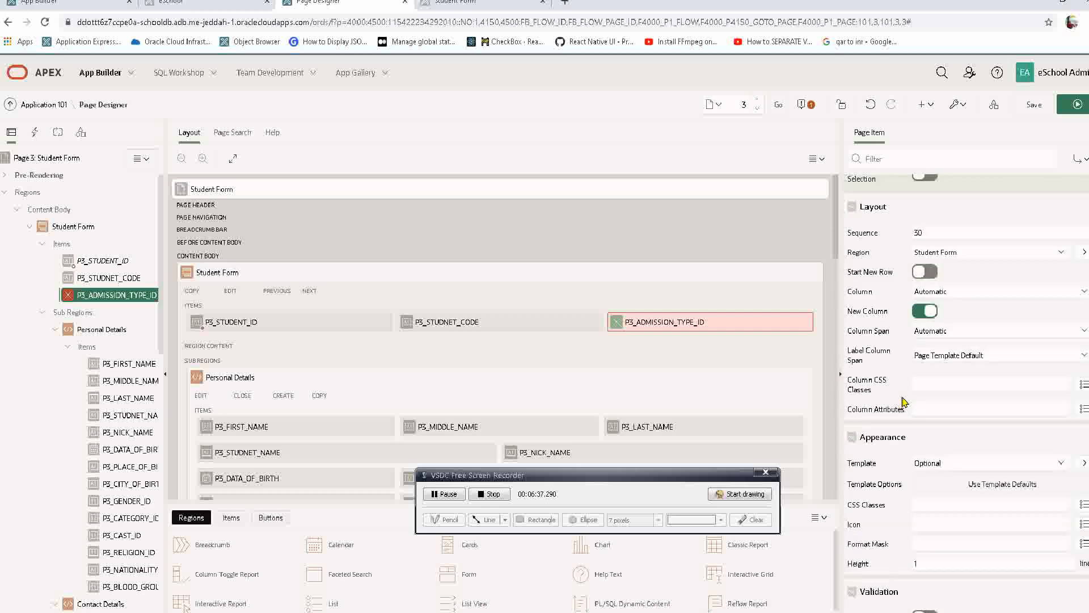
scroll(905, 401, "down", 2)
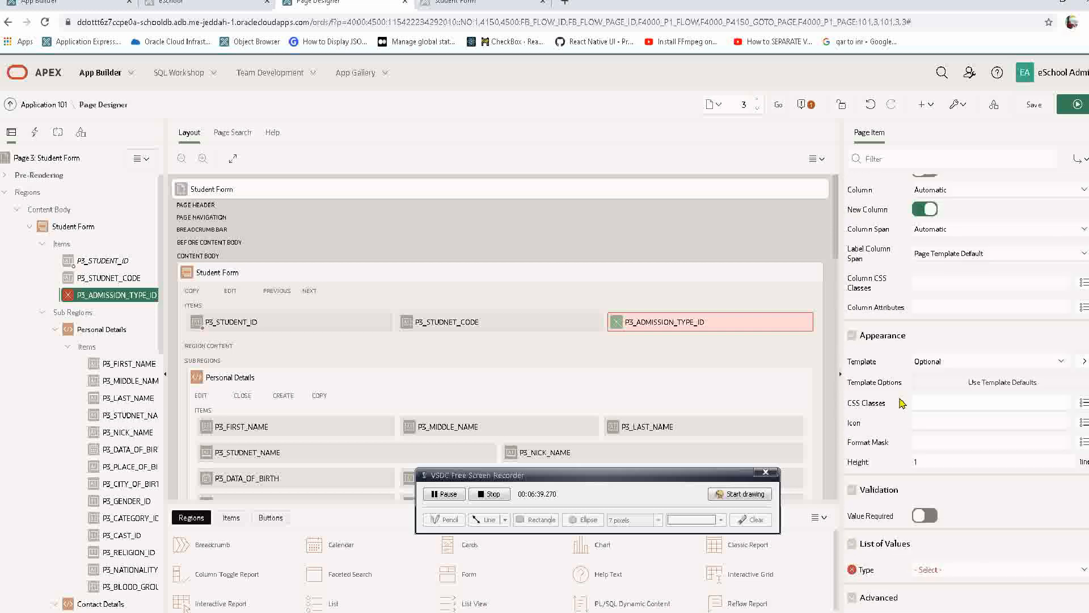
left_click(929, 364)
left_click(929, 366)
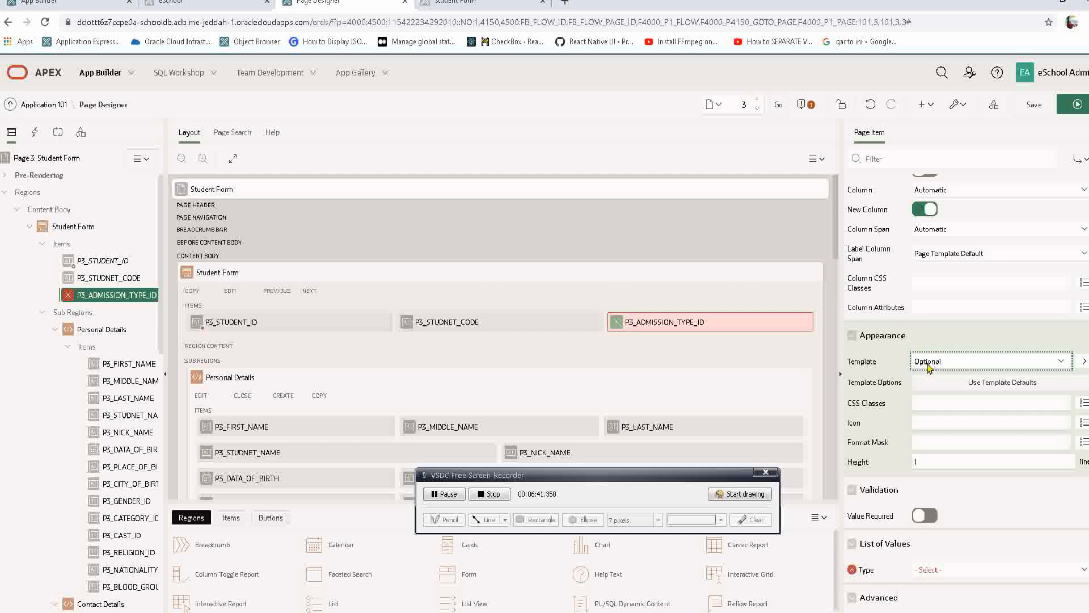
Set the list of values of P3_ADMISSION_TYPE_ID to the shared component ADMISSION_TYPES.ADMISSION_TYPE_CODE.
scroll(879, 446, "down", 2)
scroll(883, 431, "down", 4)
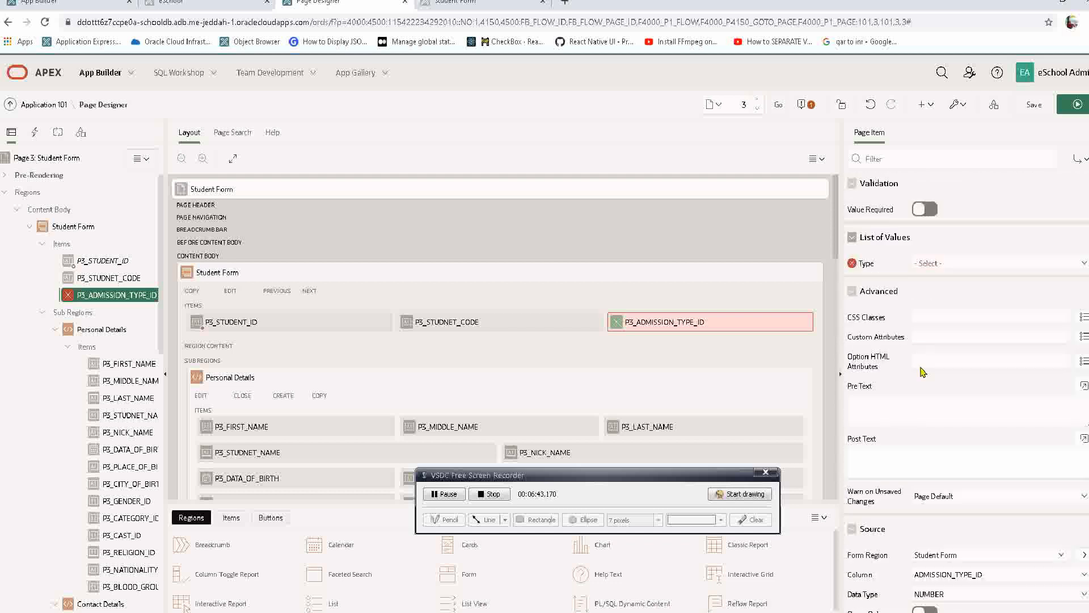
left_click(936, 263)
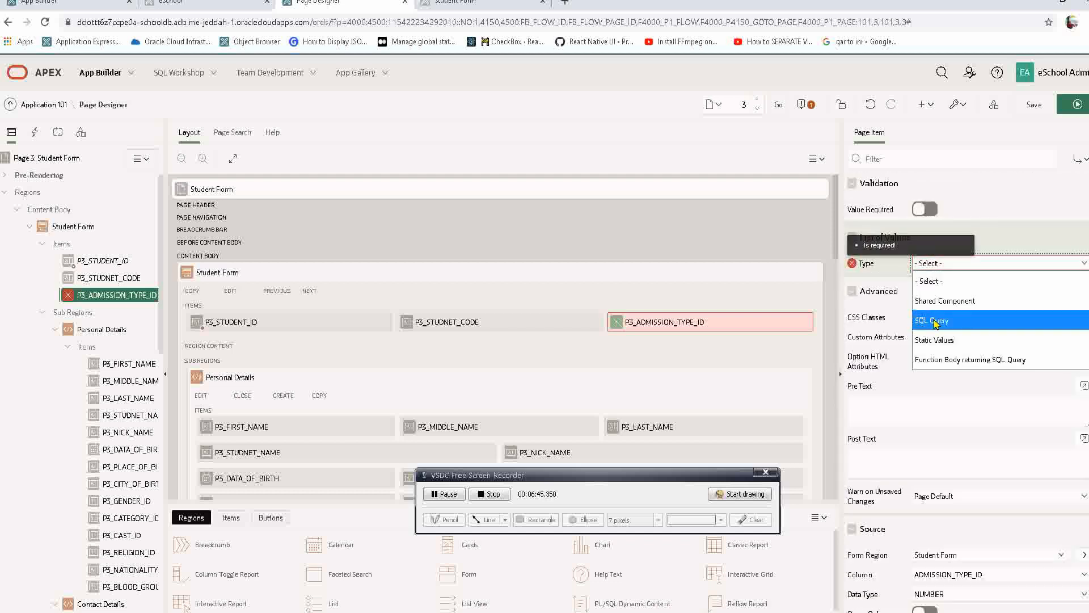
left_click(940, 301)
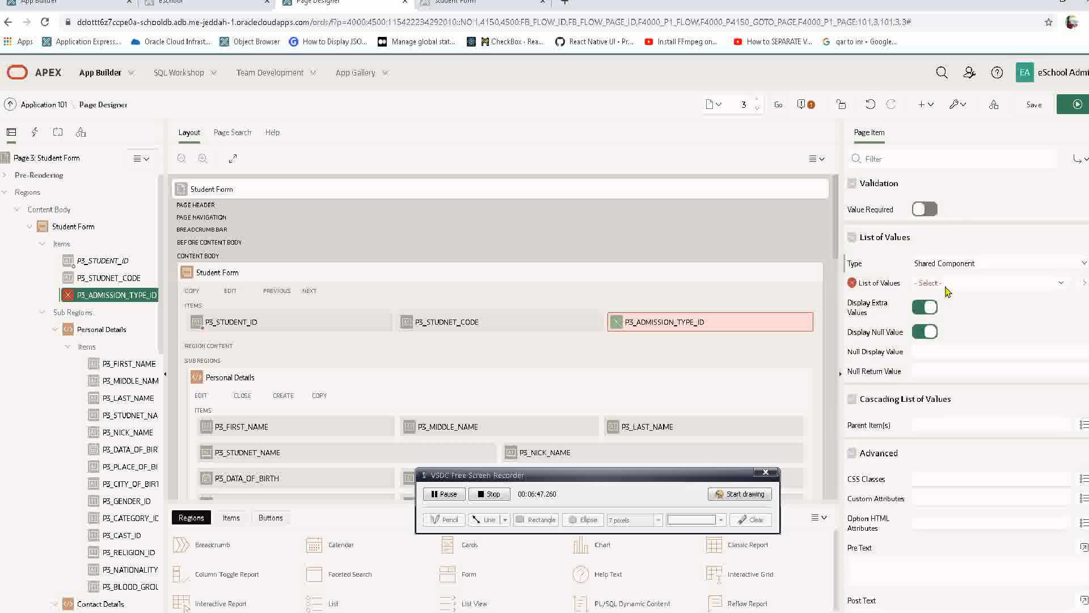
left_click(946, 283)
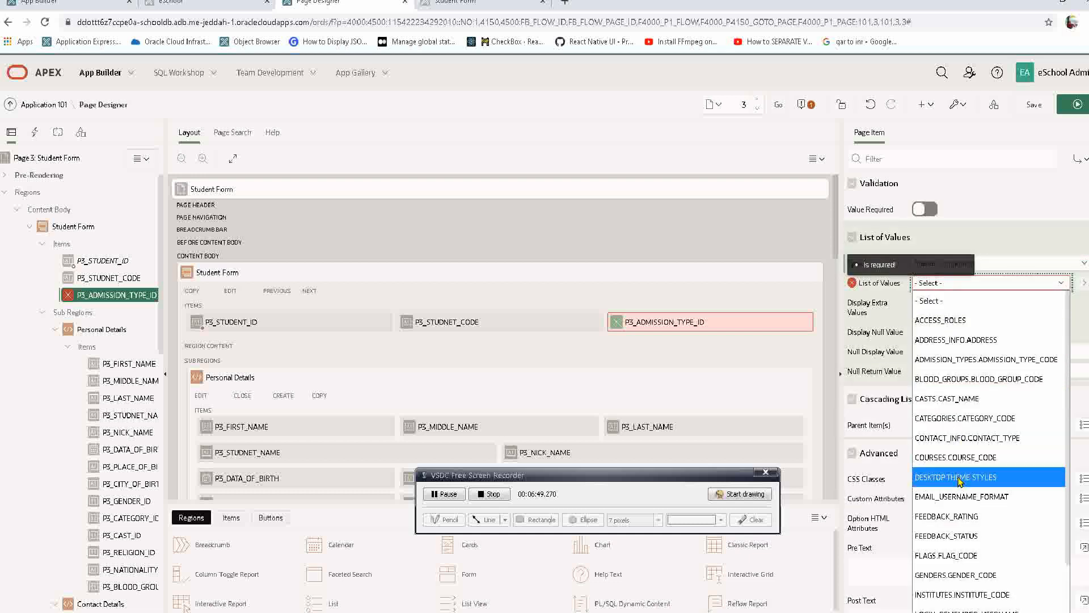
left_click(963, 360)
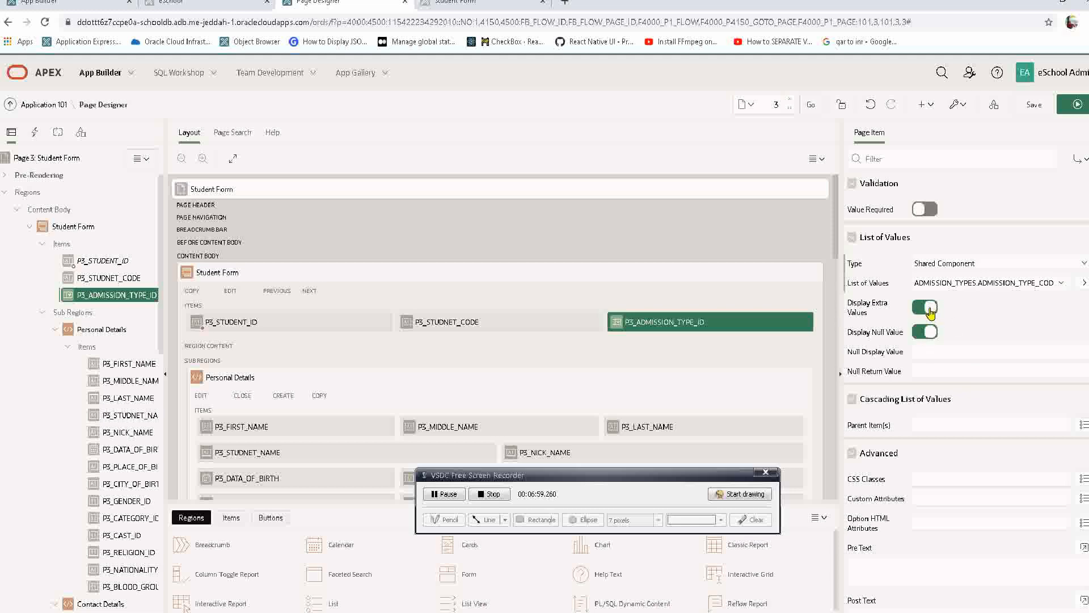
Save and run the page, then try IN FAUCIBUS UT and VESTIBULUM ANTE IPSUMPRIMIS in the Admission Type list.
left_click(1076, 104)
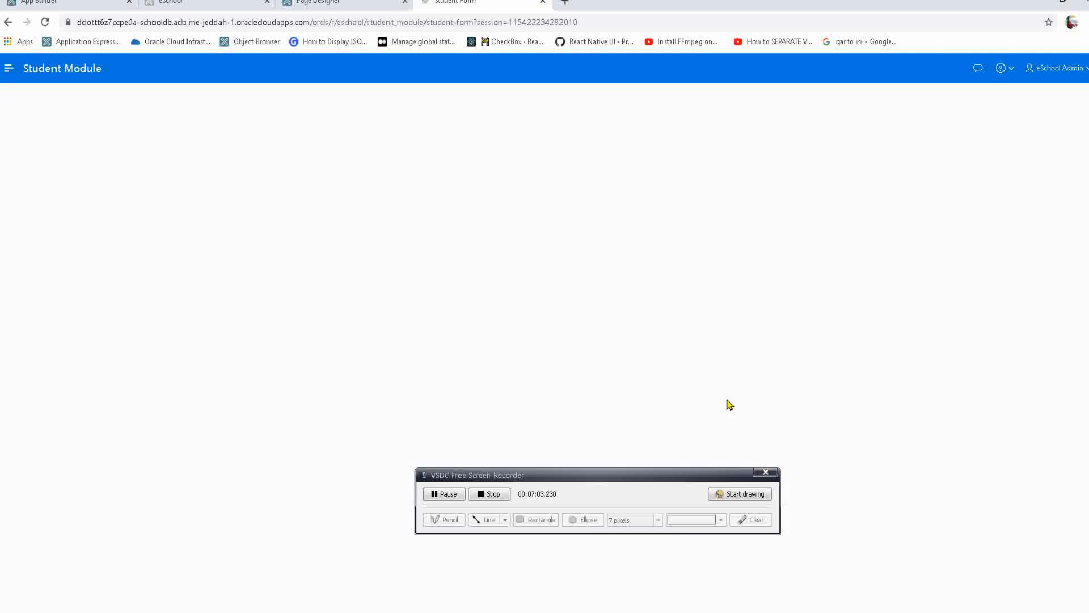
left_click(832, 136)
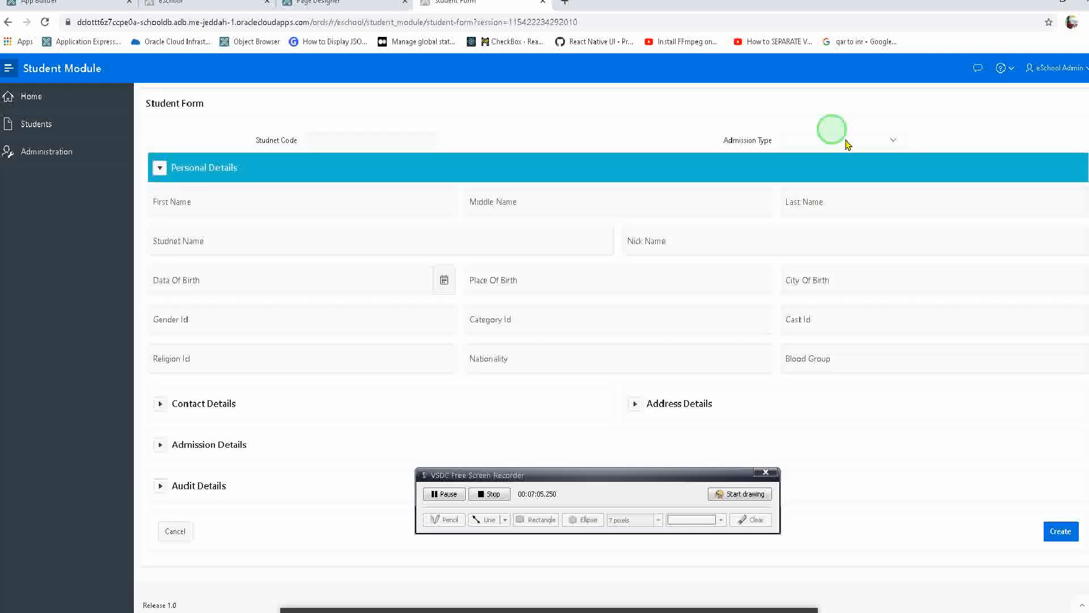
left_click(819, 178)
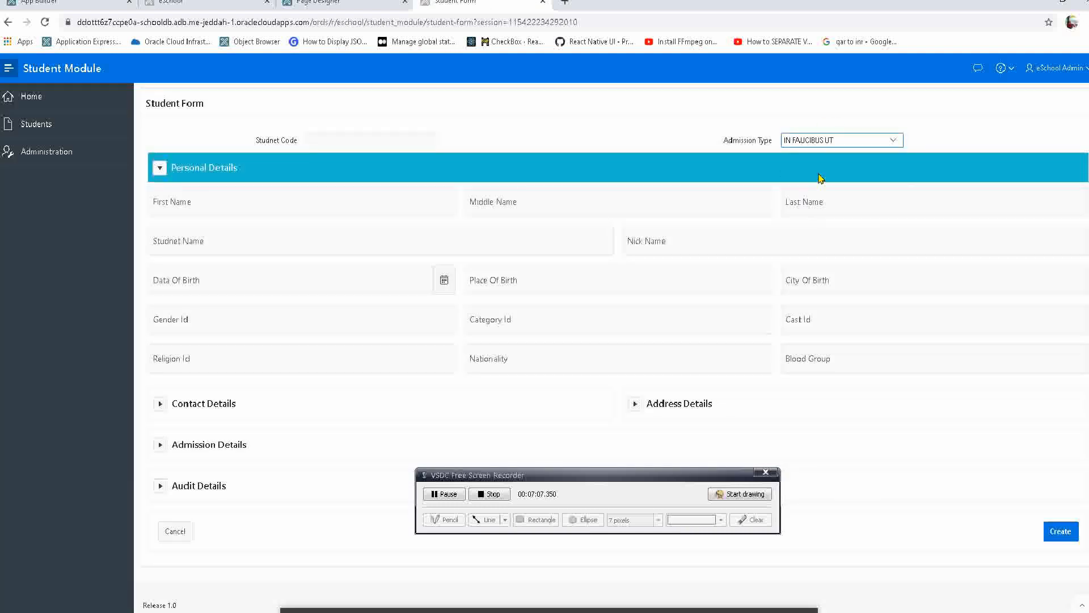
left_click(826, 139)
left_click(800, 193)
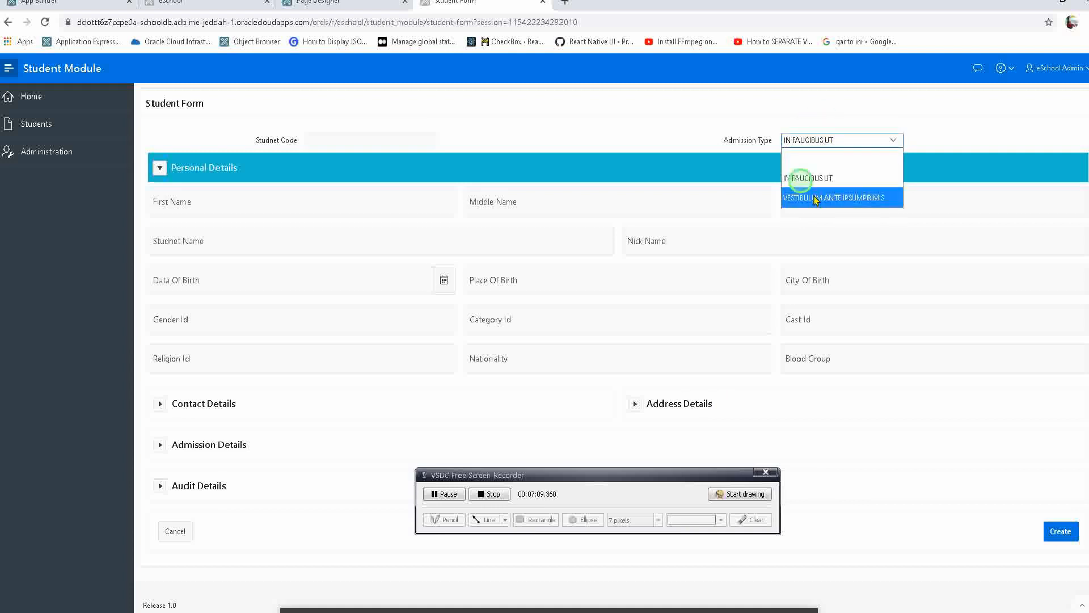
left_click(816, 141)
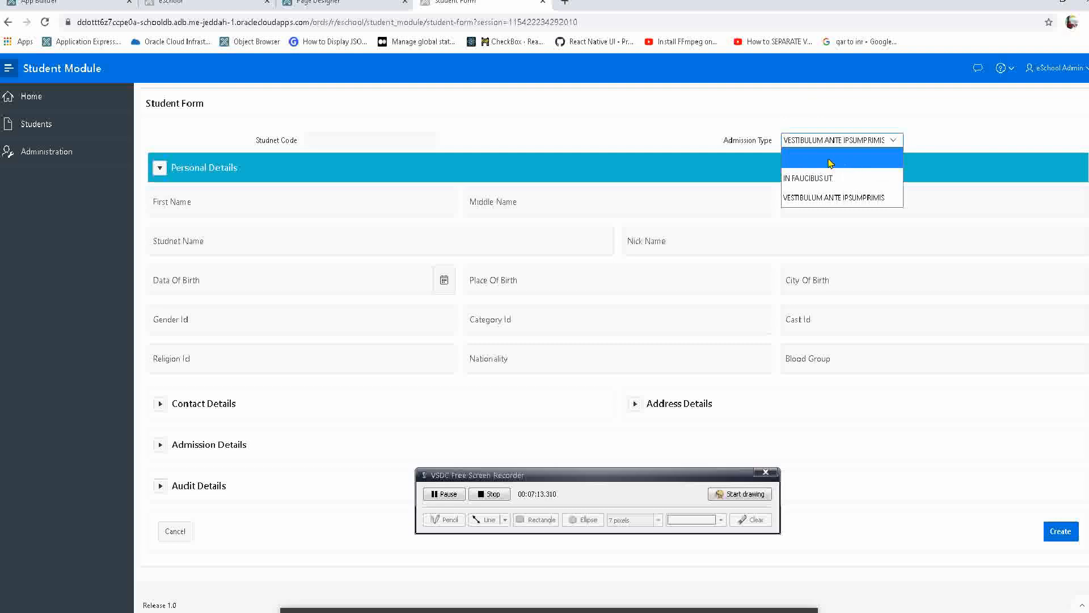
Switch off Display Null Value for P3_ADMISSION_TYPE_ID in Page Designer, and save and run the page.
left_click(317, 3)
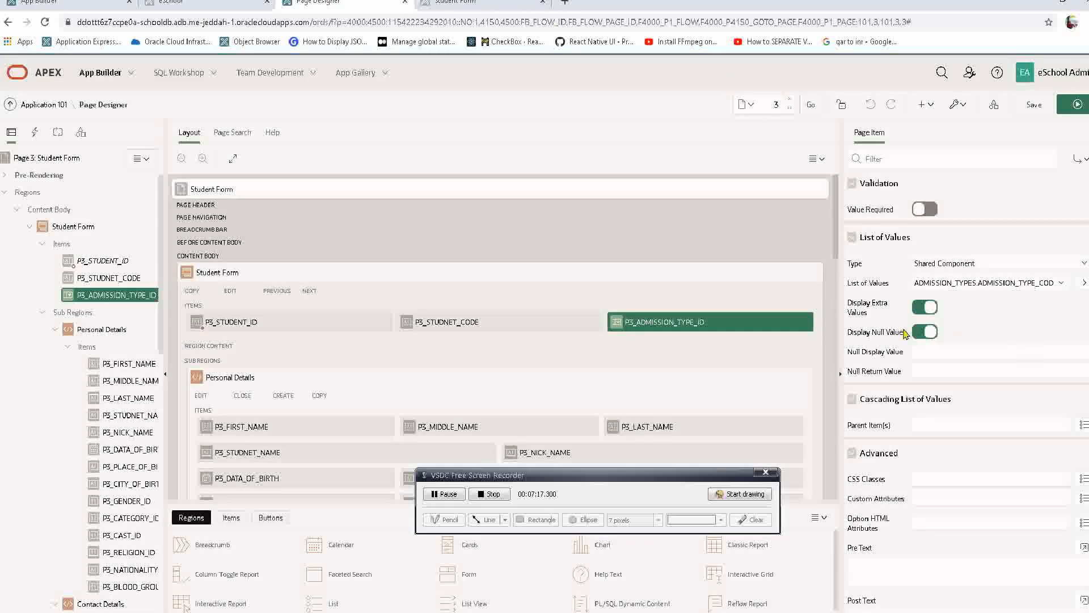
left_click_drag(849, 353, 889, 352)
triple_click(863, 332)
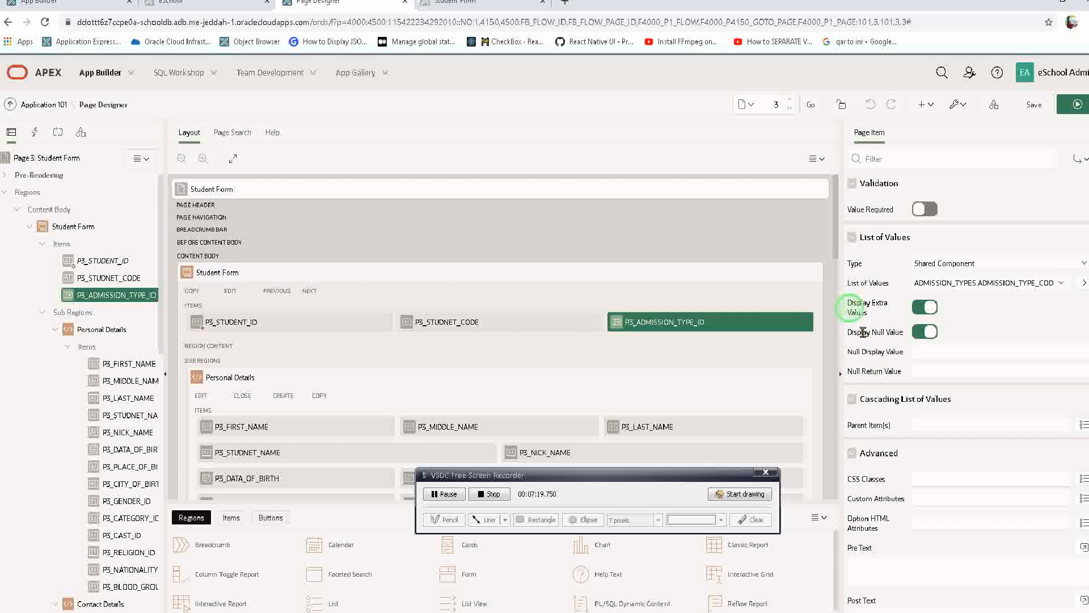
left_click(919, 334)
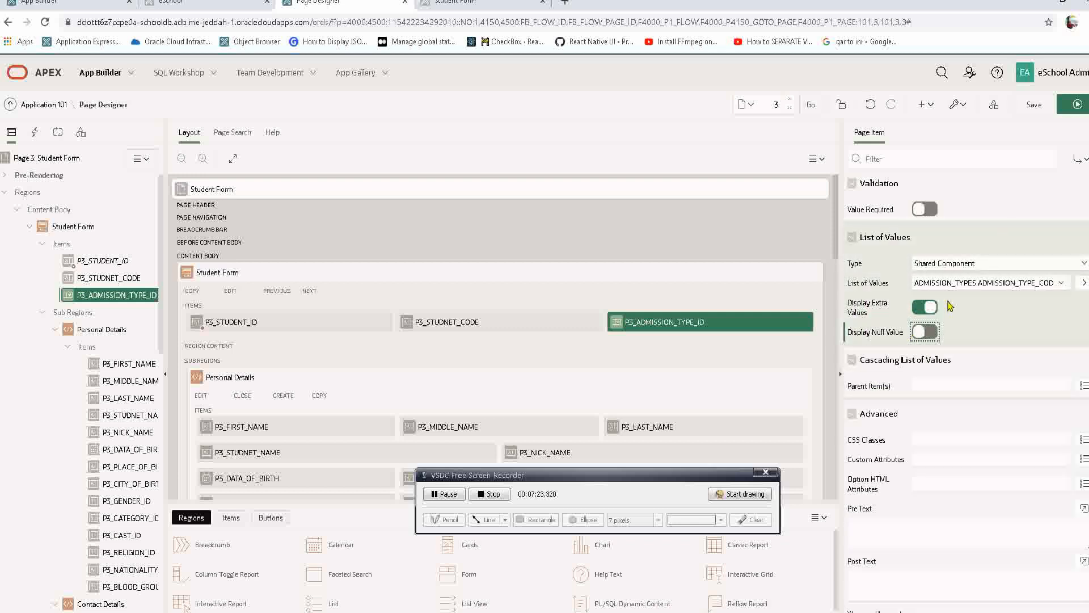
left_click(1060, 108)
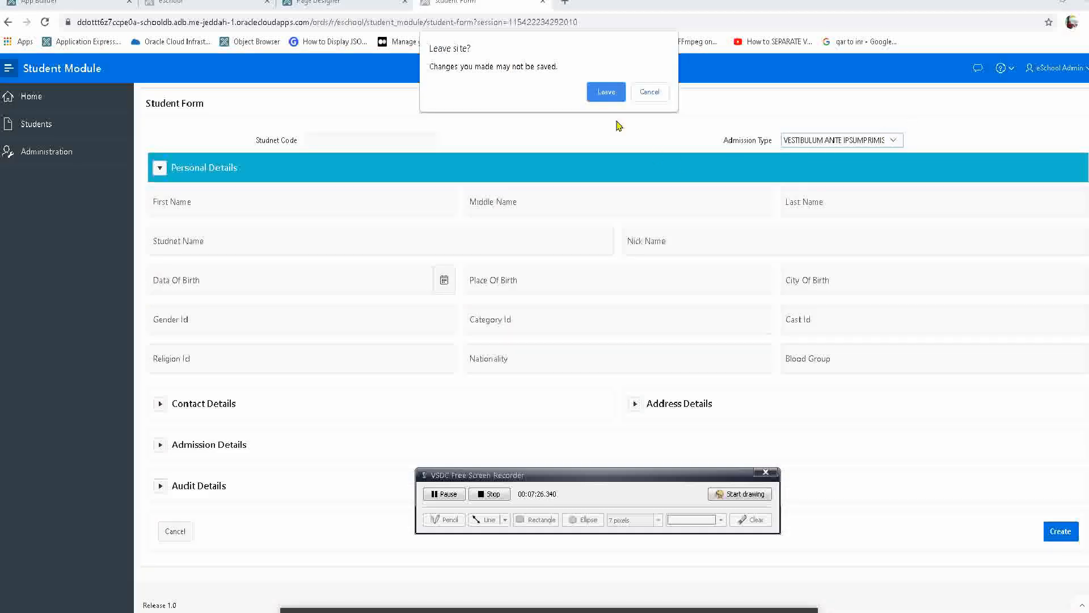
Check the Admission Type options on the running form and choose VESTIBULUM ANTE IPSUMPRIMIS.
left_click(602, 91)
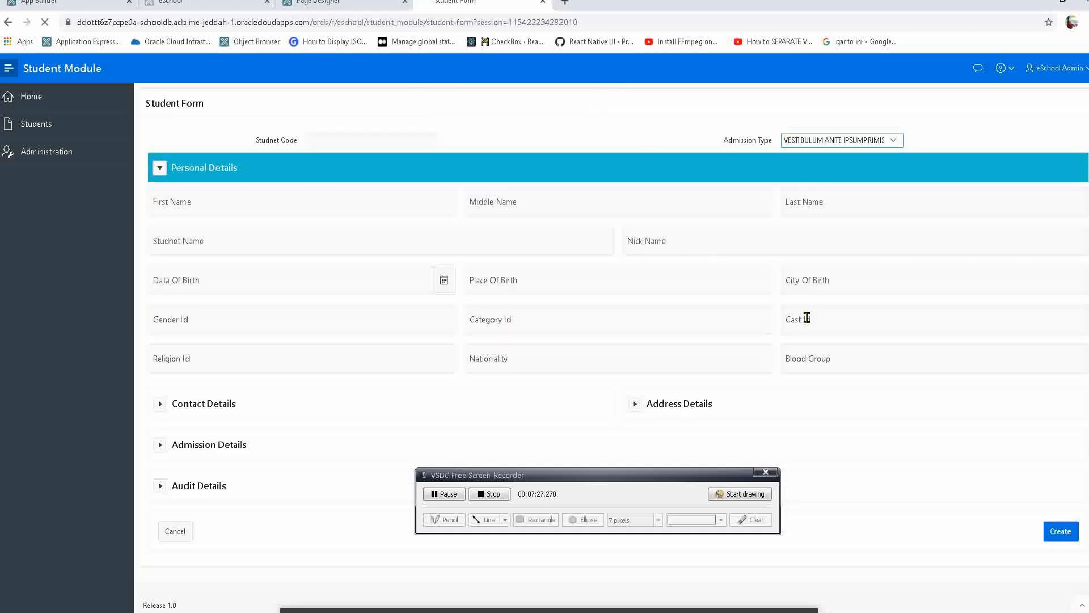
left_click(830, 139)
left_click(832, 178)
Switch Display Null Value on for P3_ADMISSION_TYPE_ID, set its Null Display Value to "-- Select --", and save and run the page.
left_click(340, 3)
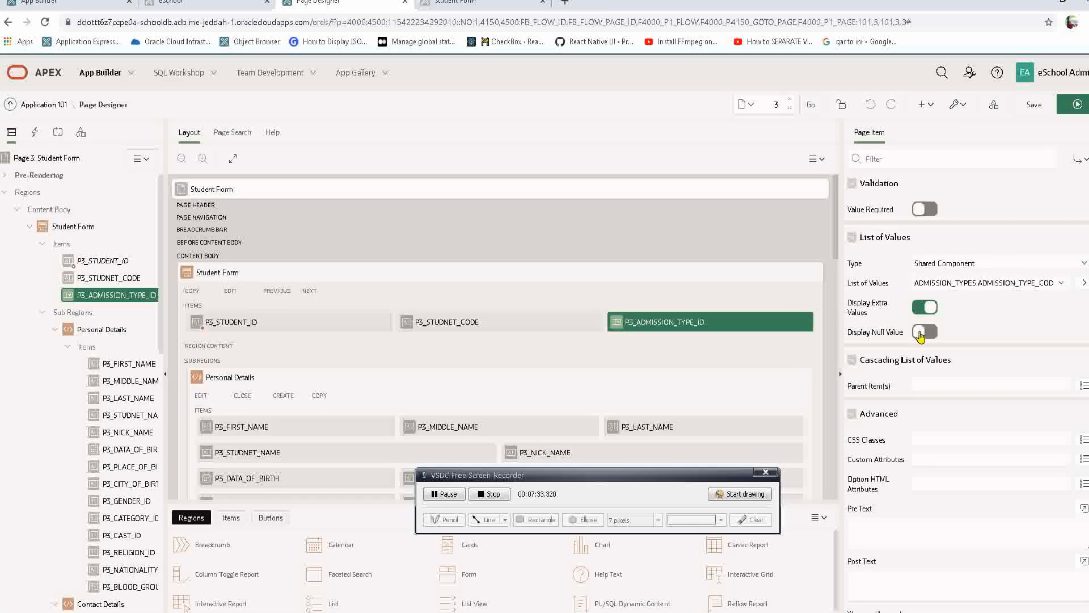
left_click(923, 333)
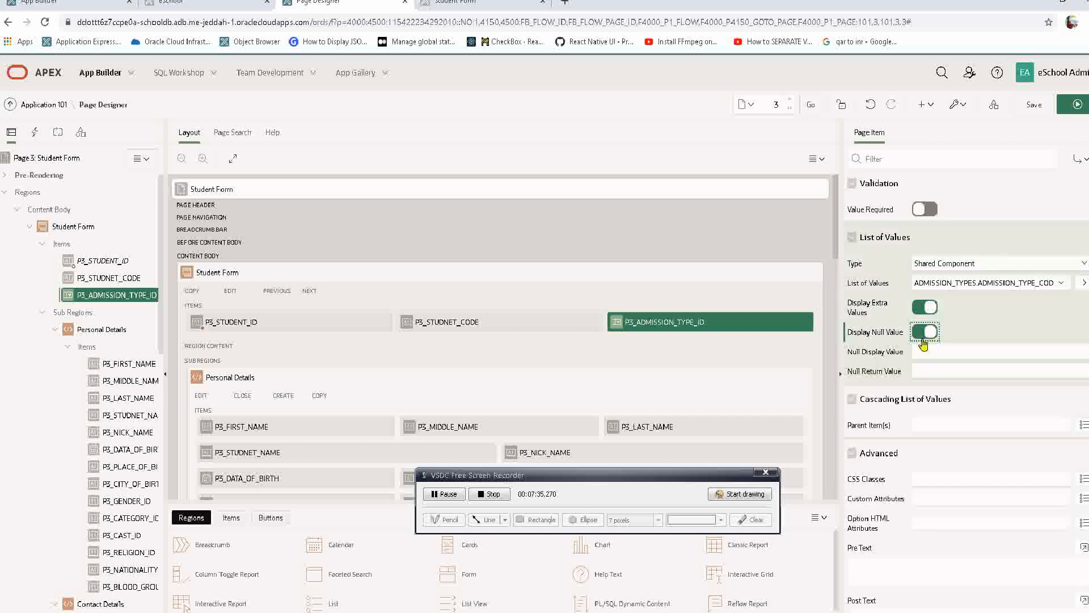
left_click(920, 351)
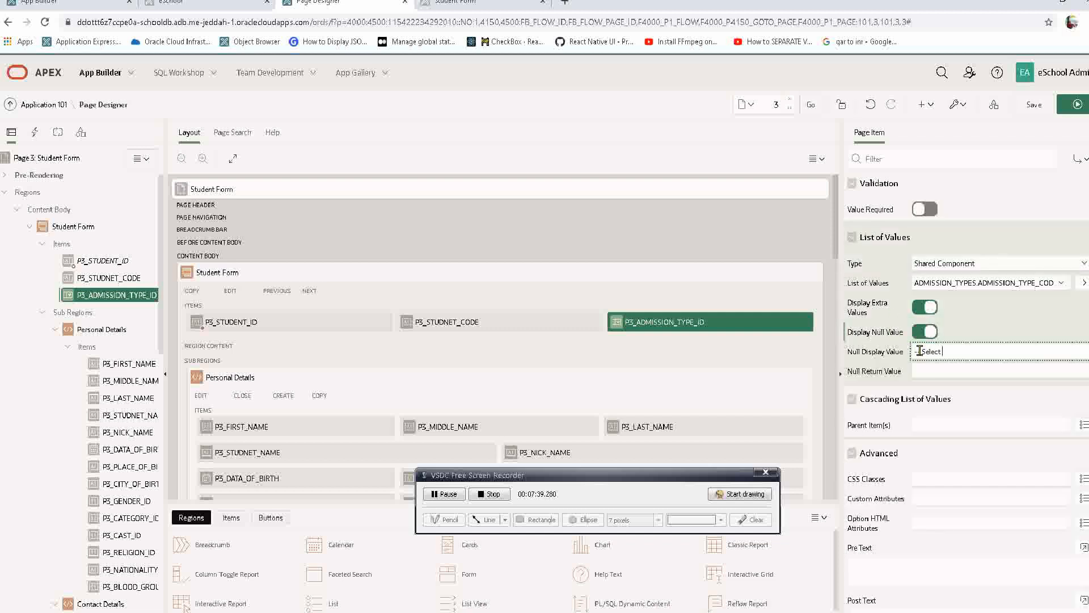
key("Tab")
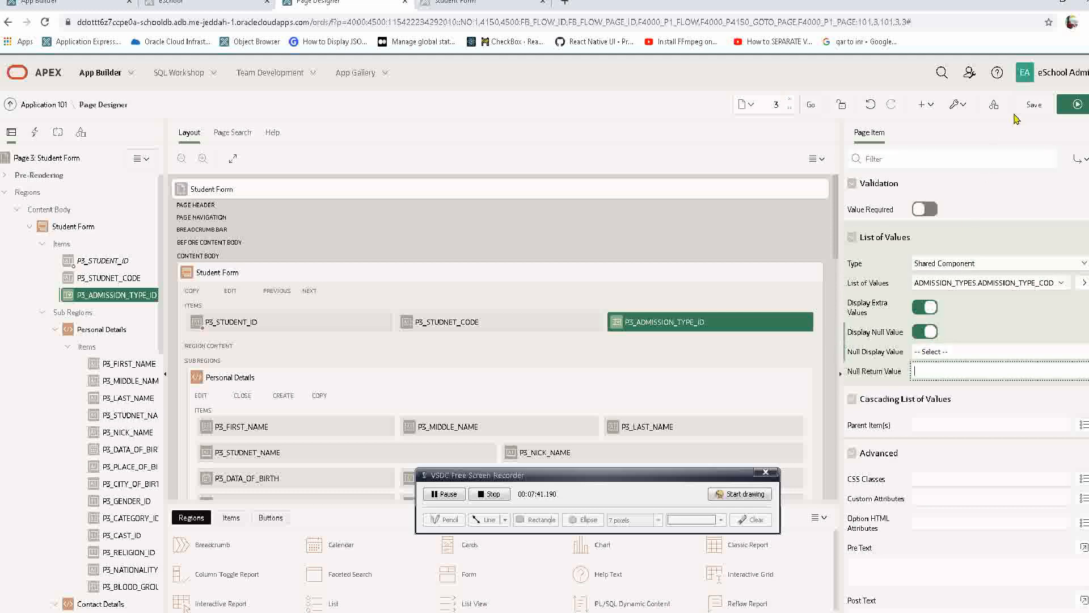
left_click(1075, 105)
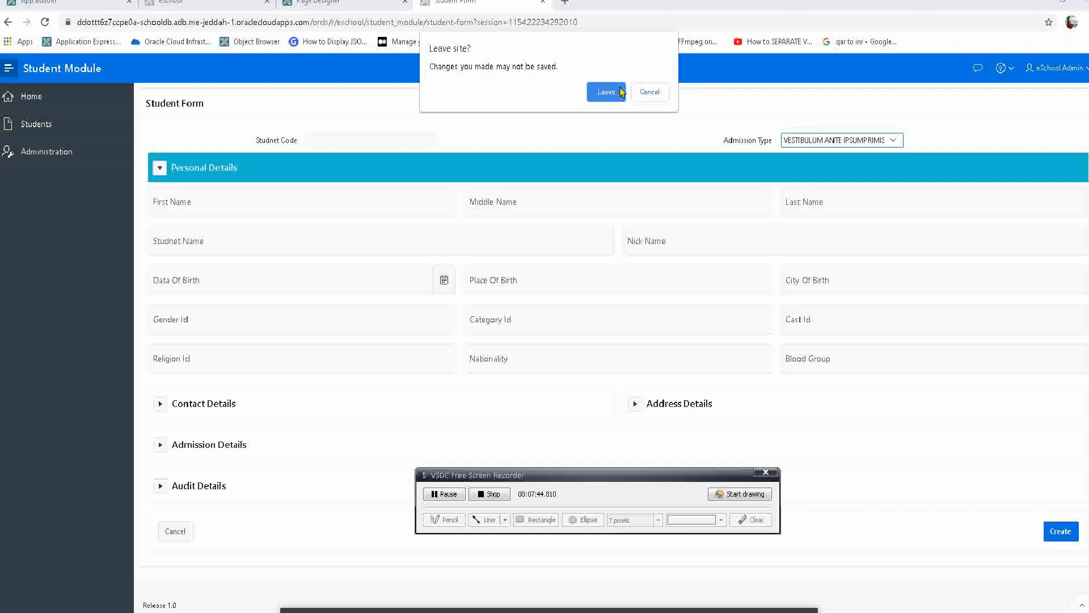
left_click(606, 92)
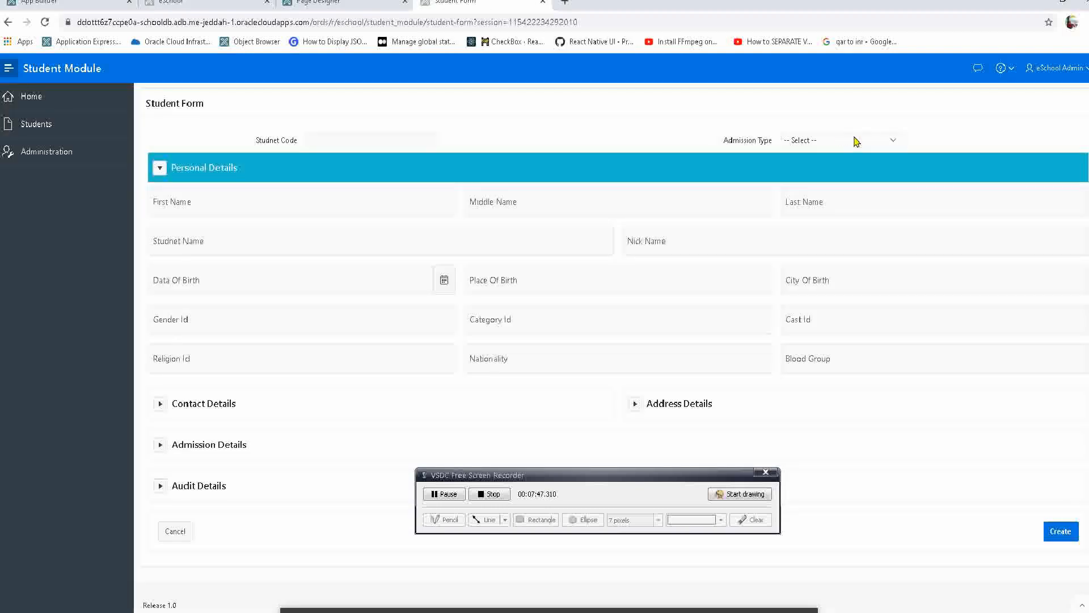
Test the Admission Type list on the running form by alternating between IN FAUCIBUS UT and VESTIBULUM ANTE IPSUMPRIMIS.
left_click(855, 140)
left_click(817, 178)
left_click(830, 142)
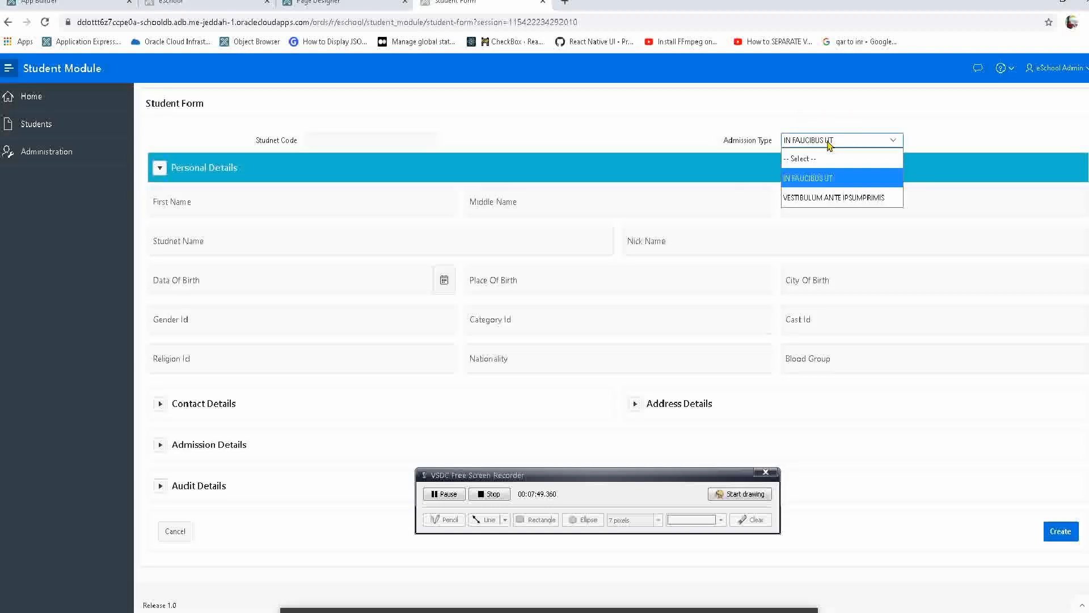
left_click(819, 196)
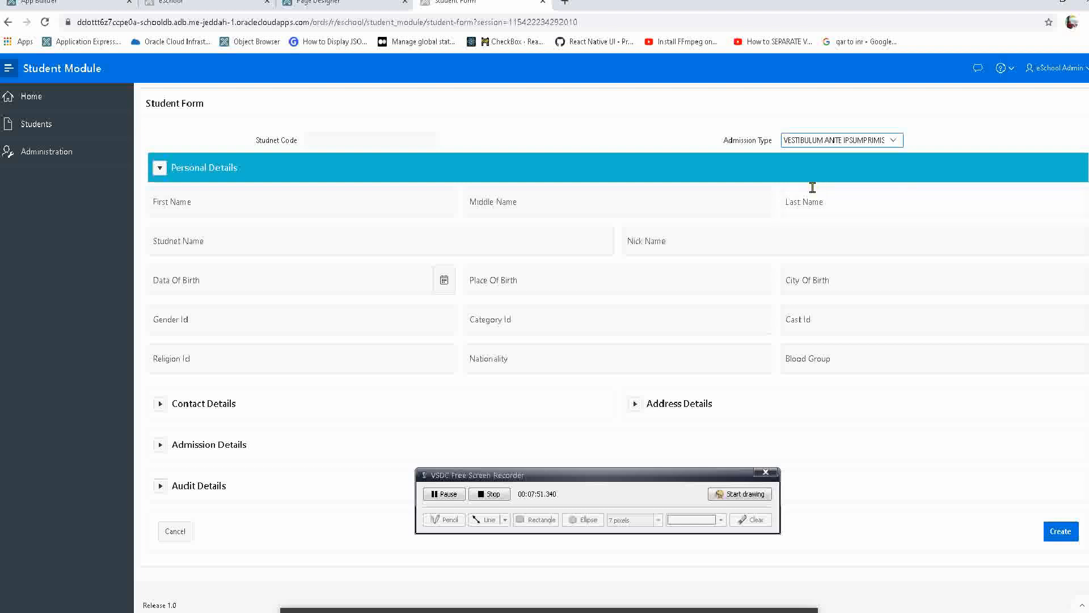
left_click(785, 140)
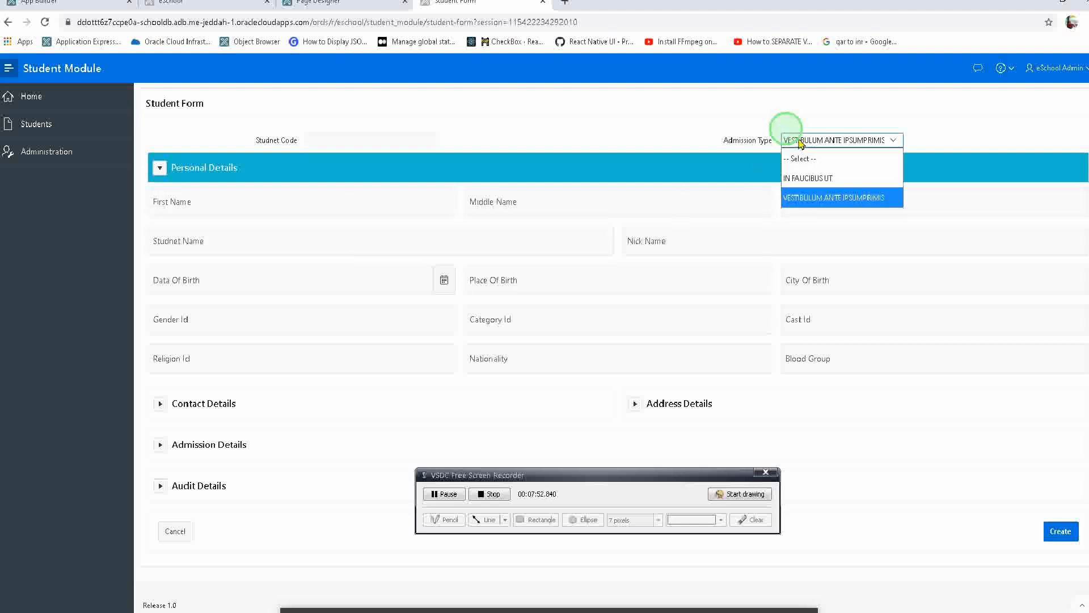
left_click(799, 178)
left_click(401, 136)
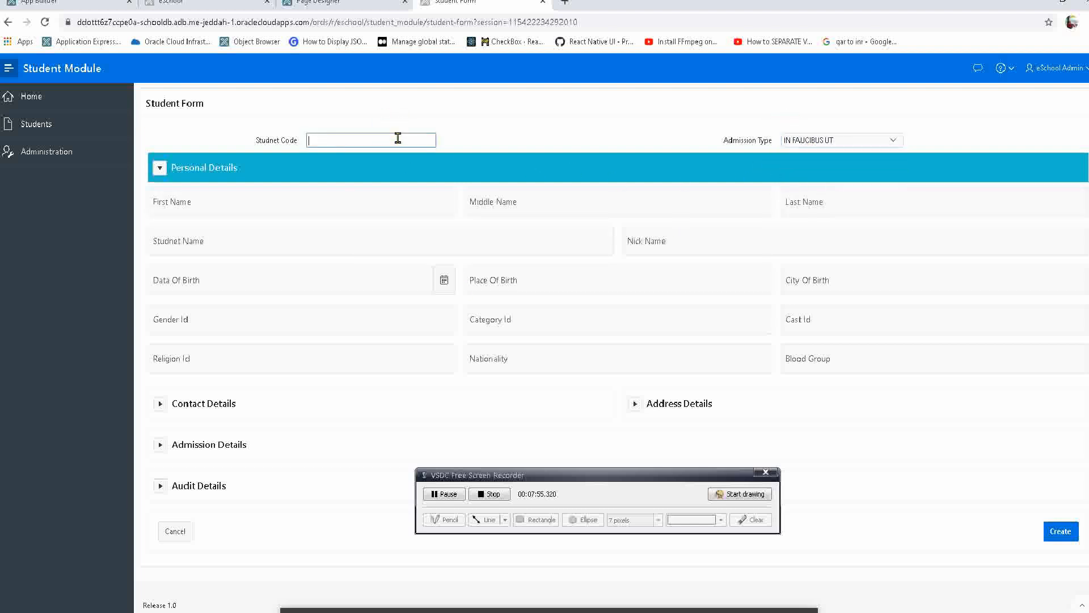
left_click(834, 141)
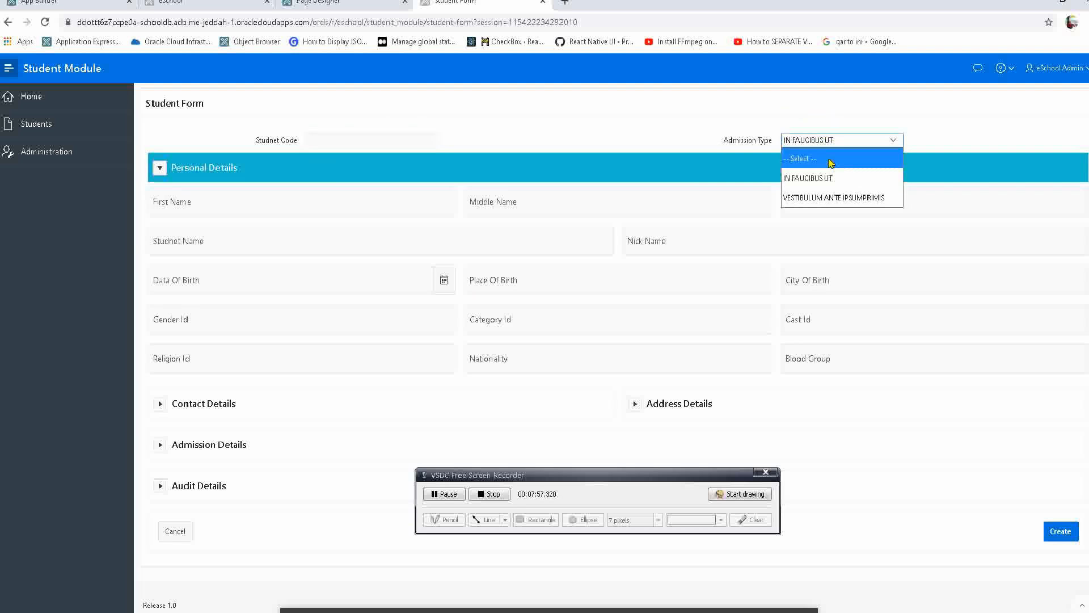
left_click(817, 196)
Switch off Display Extra Values for P3_ADMISSION_TYPE_ID in Page Designer and inspect the Admission Type list on the open form.
left_click(340, 3)
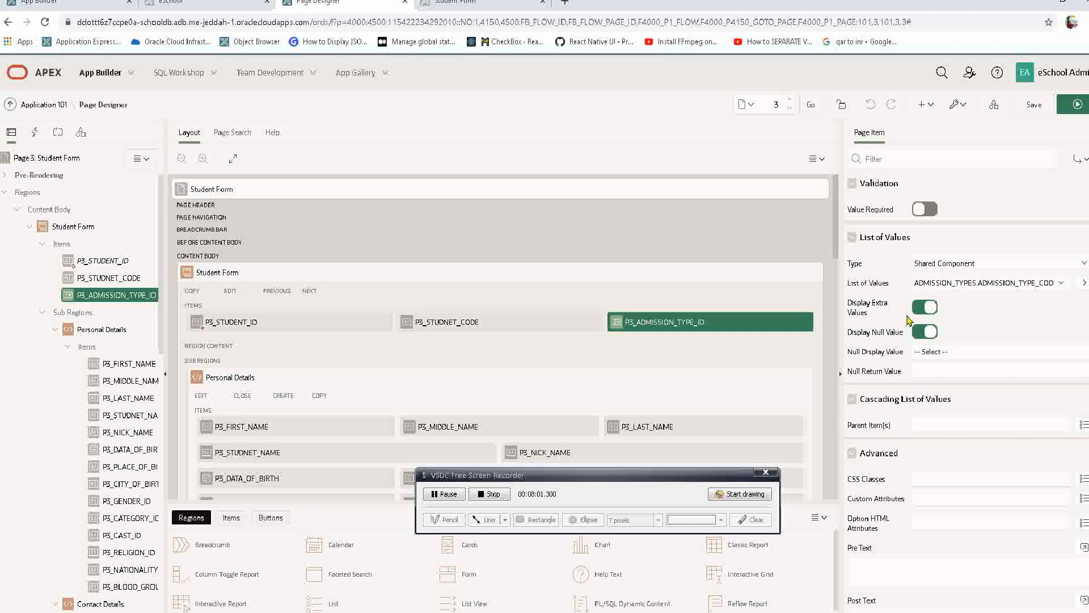
left_click(923, 308)
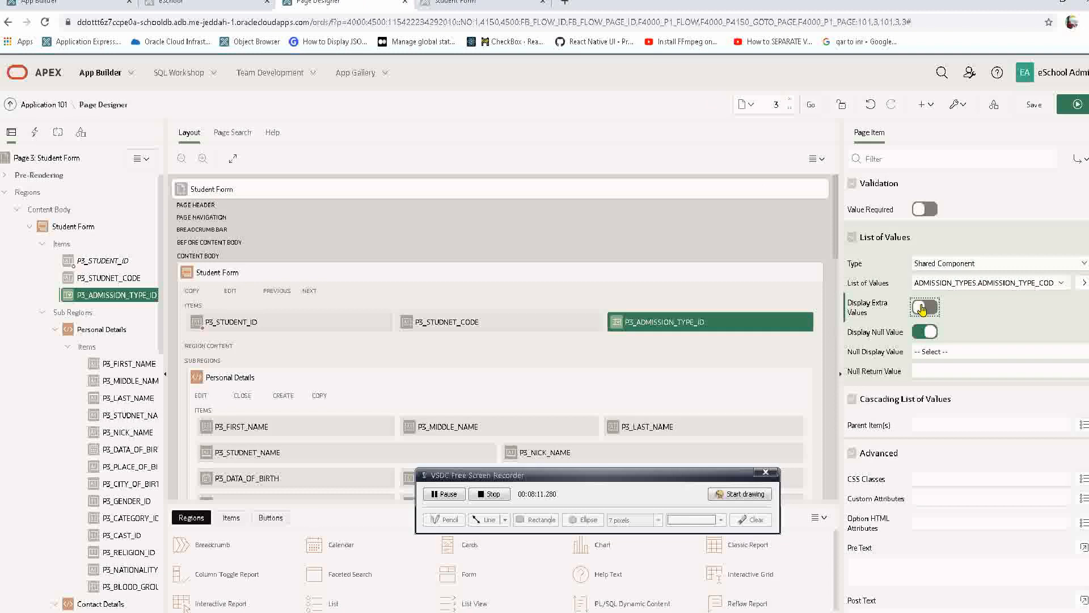
left_click(454, 3)
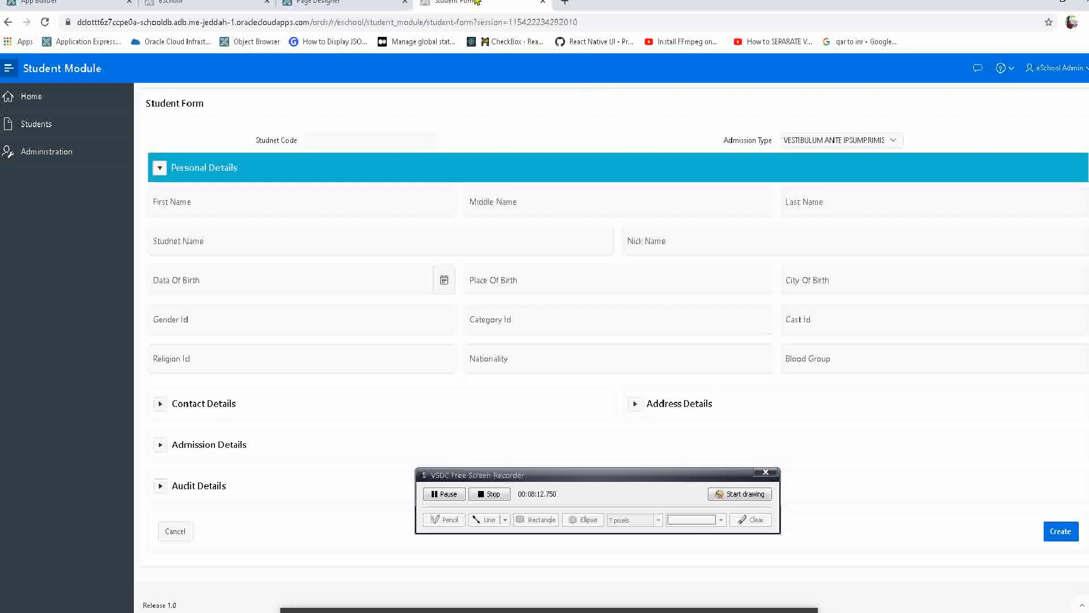
left_click(809, 146)
left_click(810, 145)
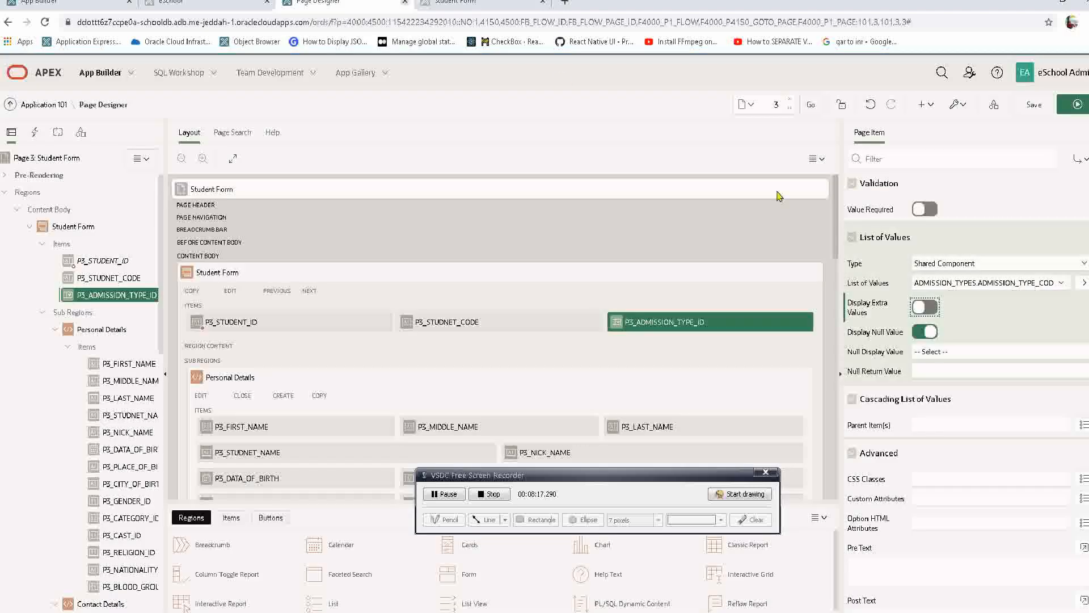
Switch Display Extra Values back on for P3_ADMISSION_TYPE_ID in Page Designer and save the page.
left_click(341, 3)
left_click(926, 308)
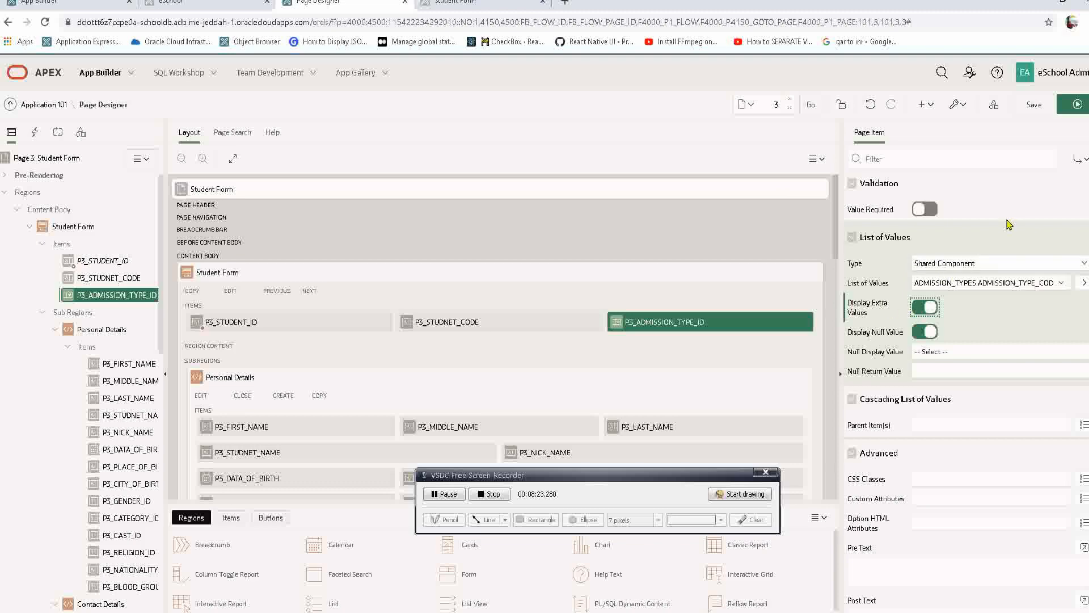
left_click(1034, 105)
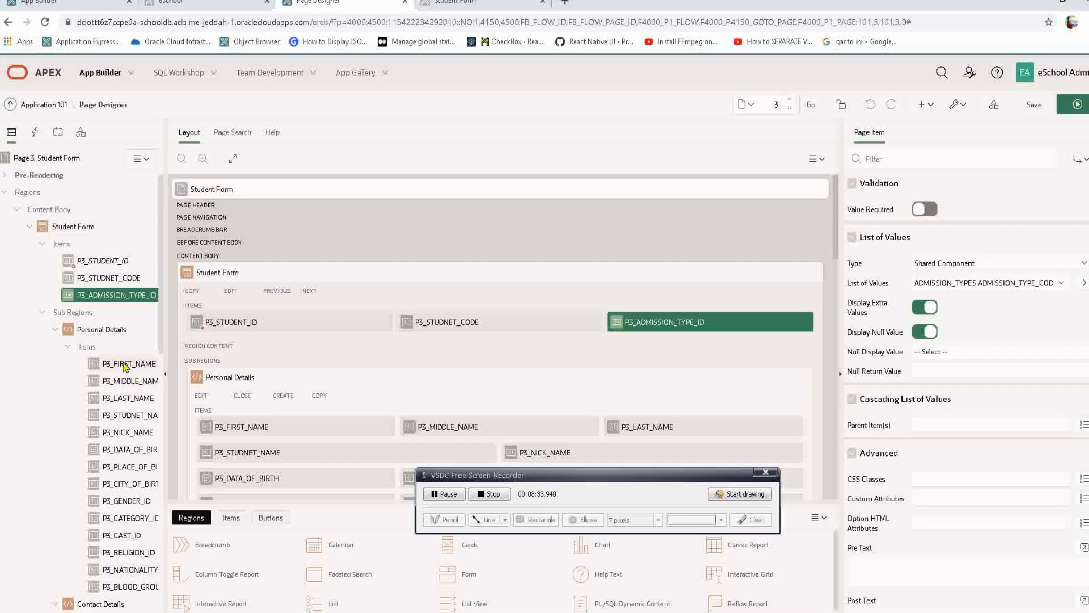
Set the template of all Personal Details items, from First Name through Blood Group, to Optional, and save and run the page.
left_click(136, 365)
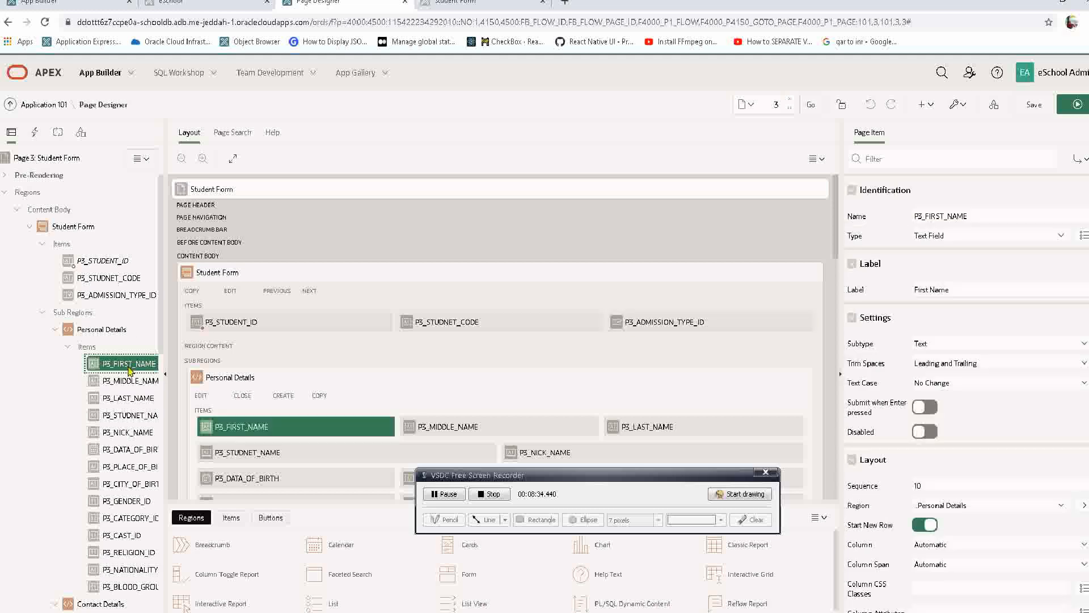
left_click(133, 397, "shift")
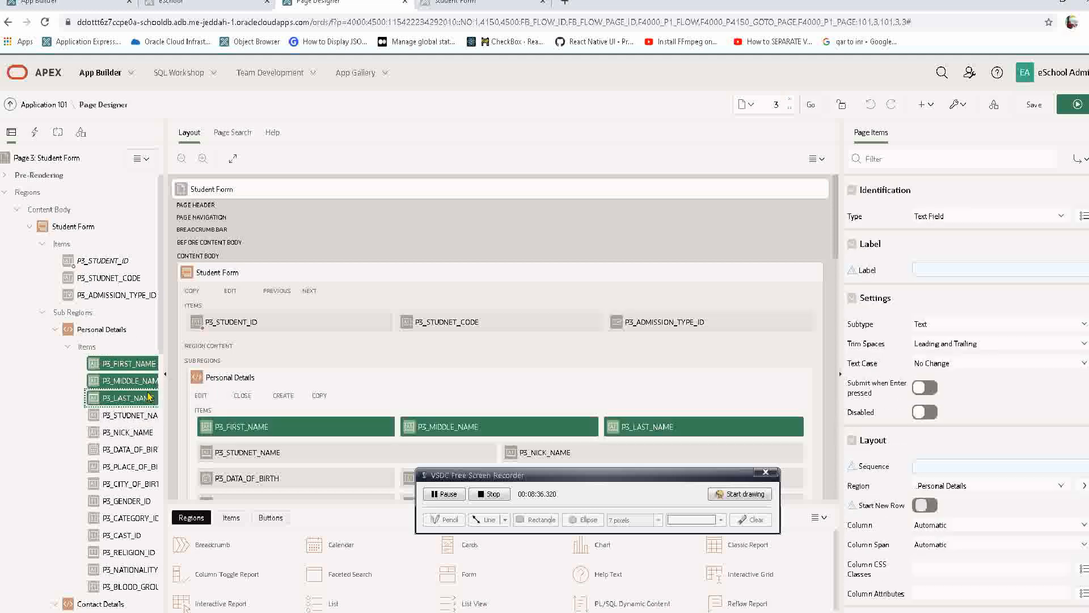
left_click(129, 587, "shift")
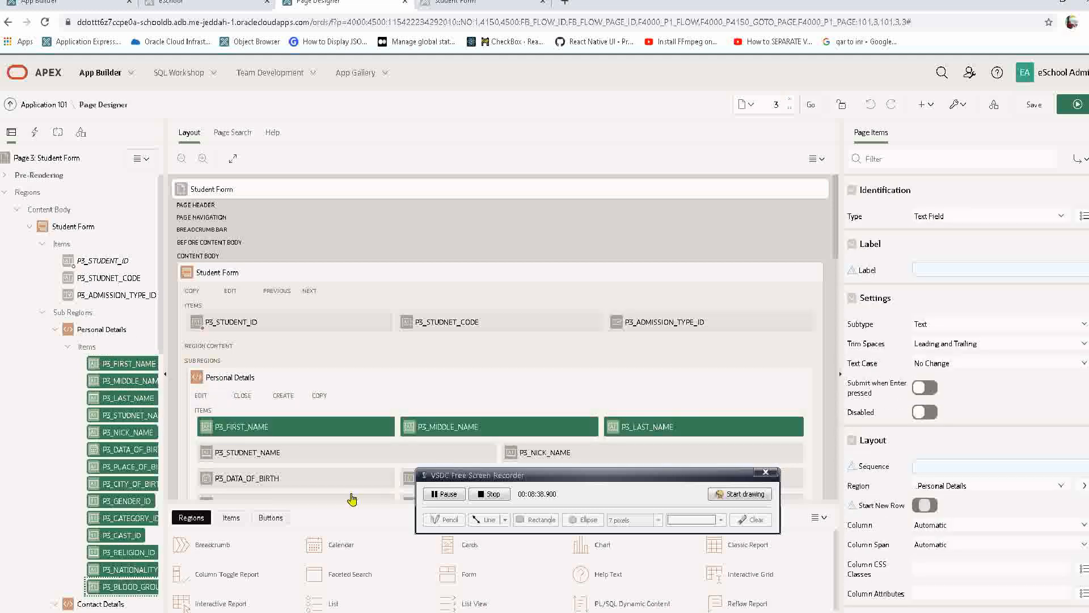
left_click(934, 217)
left_click(935, 225)
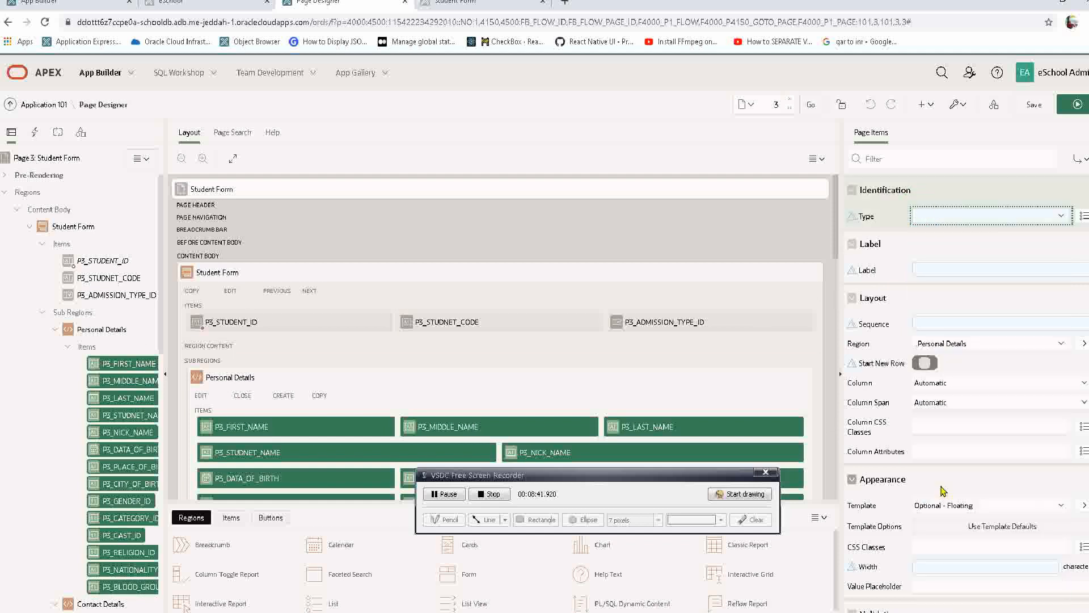
left_click(946, 506)
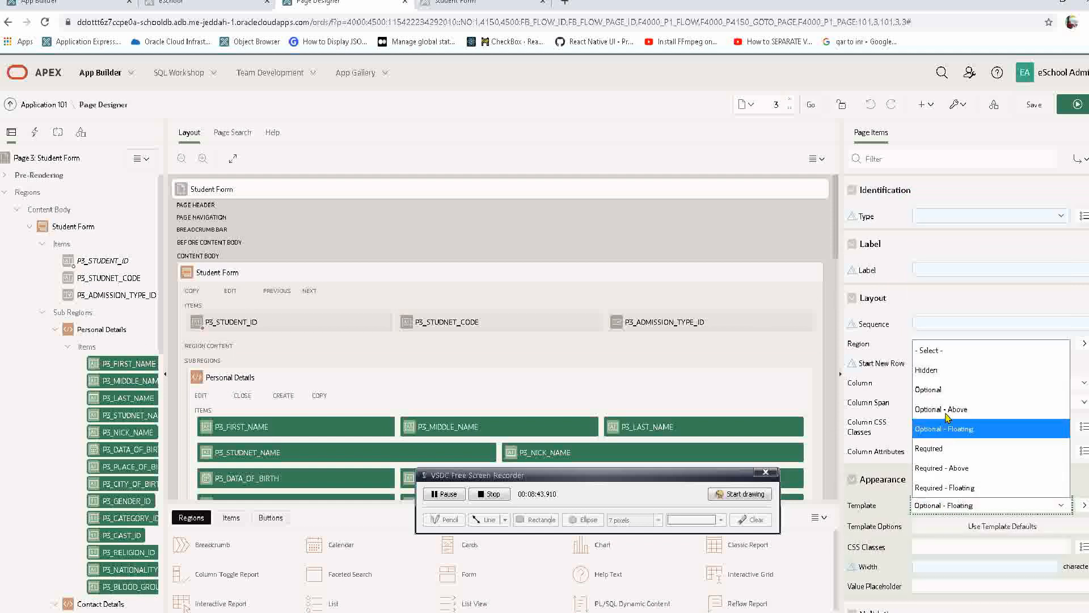
left_click(936, 392)
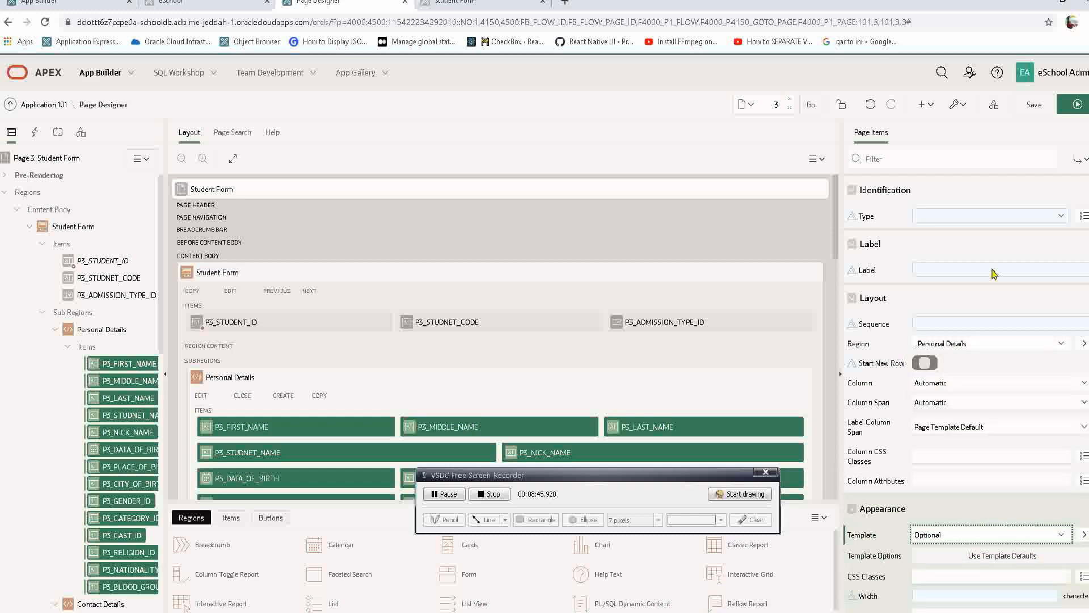
left_click(1077, 103)
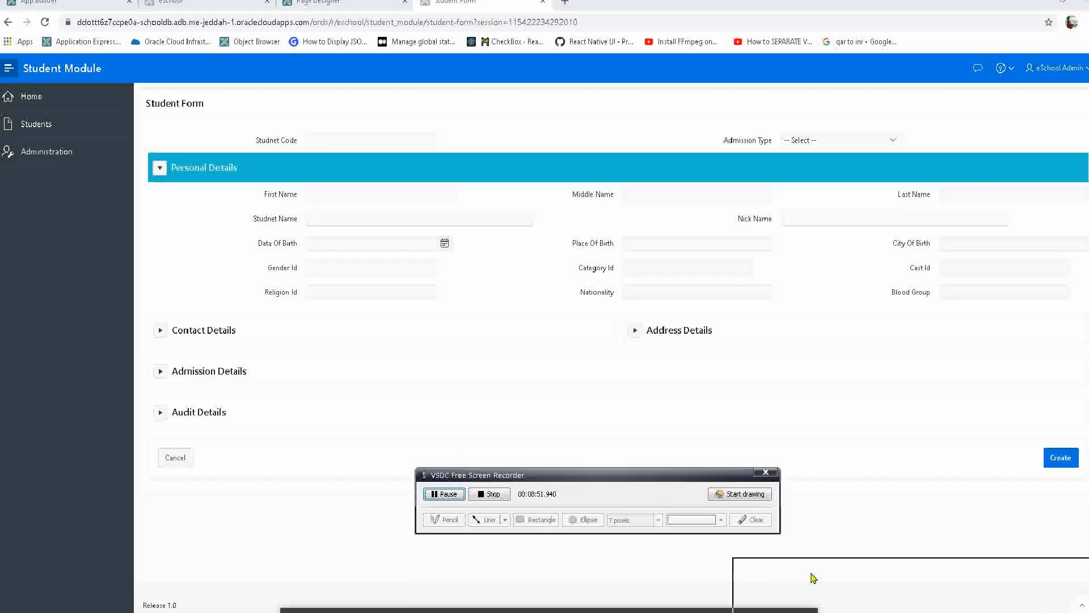
Check the name fields on the running form and open the Studnet Name item in Page Designer with Quick Edit.
left_click_drag(814, 578, 860, 612)
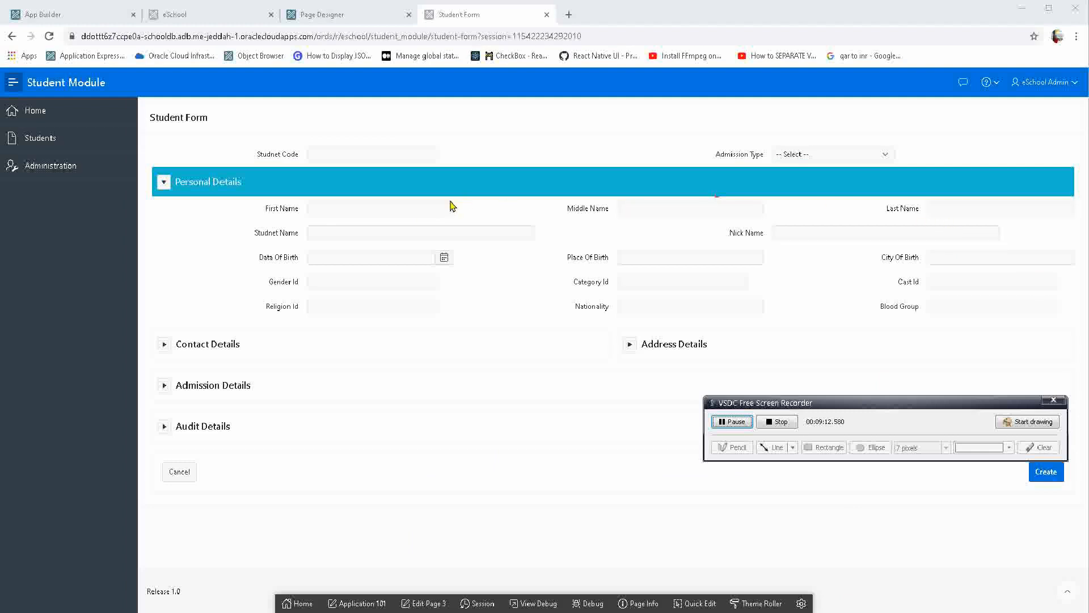
left_click(708, 206)
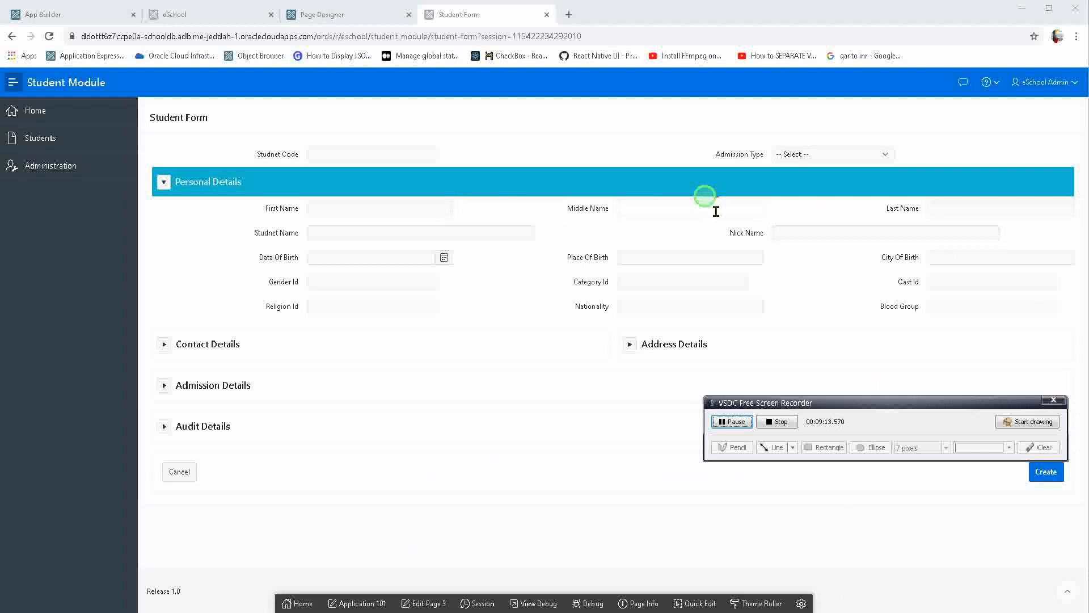
left_click(312, 234)
left_click(830, 230)
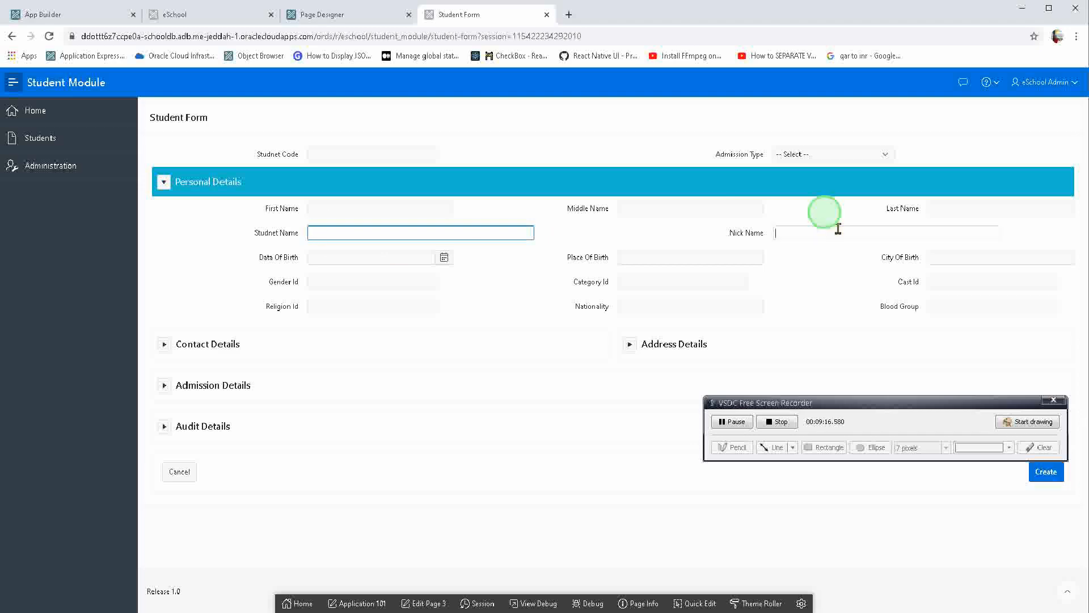
left_click(694, 603)
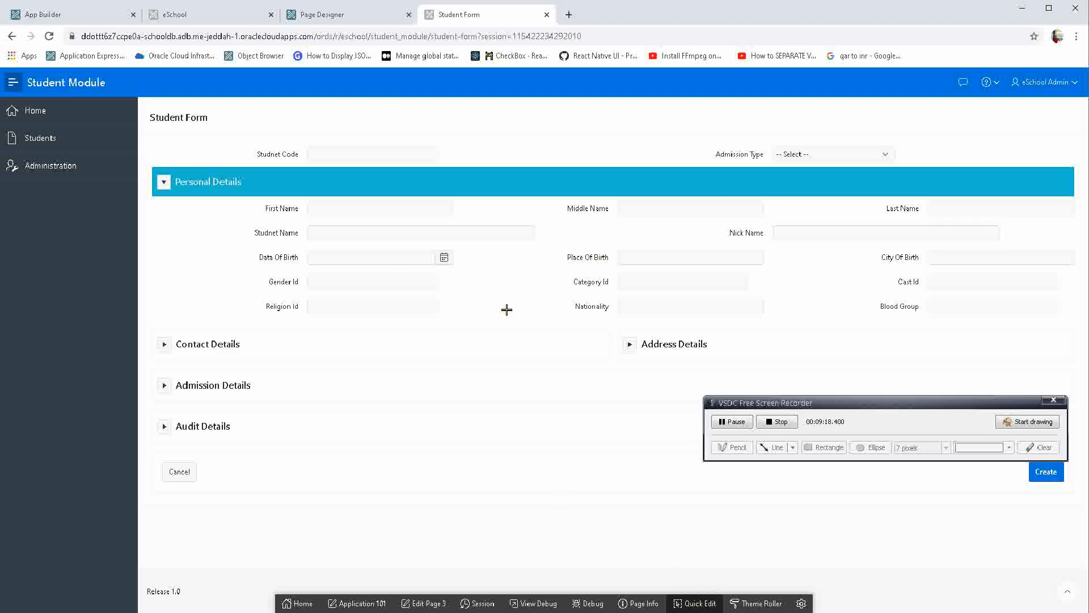
left_click(433, 226)
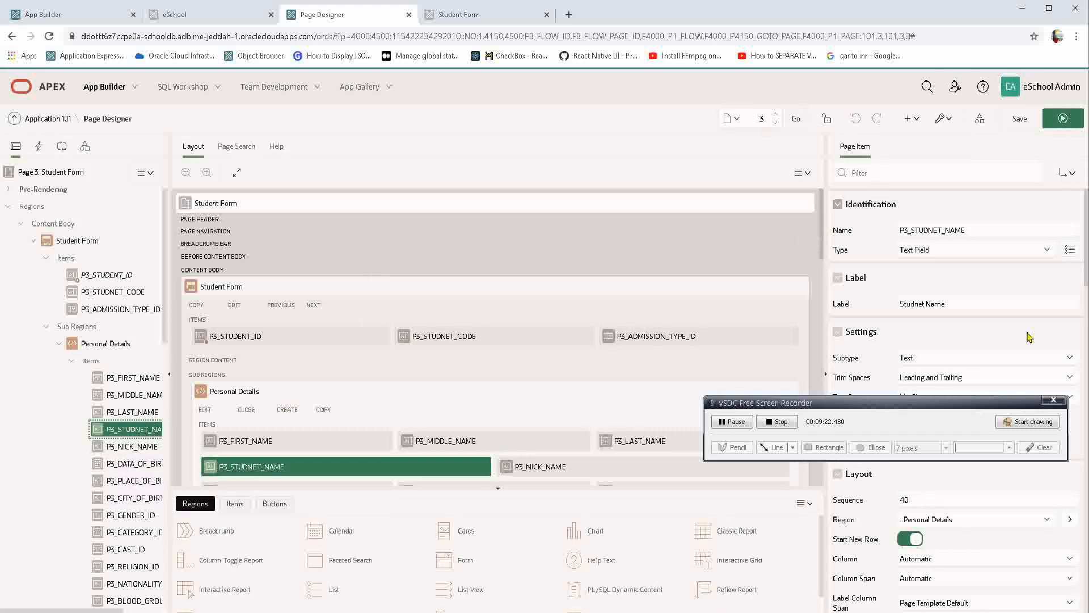
left_click(877, 408)
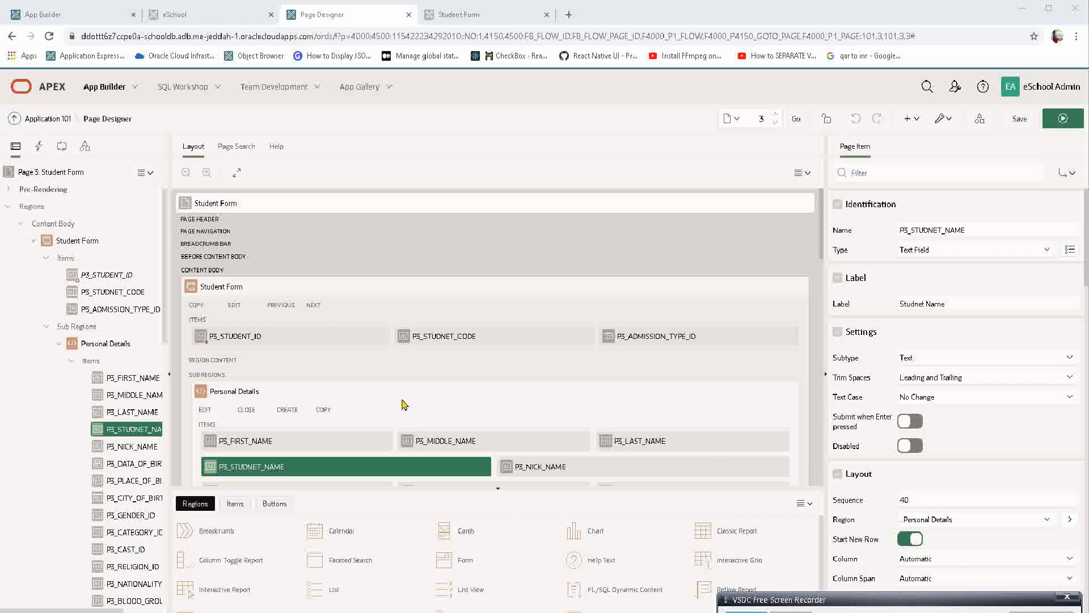
Examine how the items from P3_FIRST_NAME through P3_NICK_NAME are arranged in rows within the Personal Details layout.
scroll(397, 369, "down", 3)
left_click(343, 227)
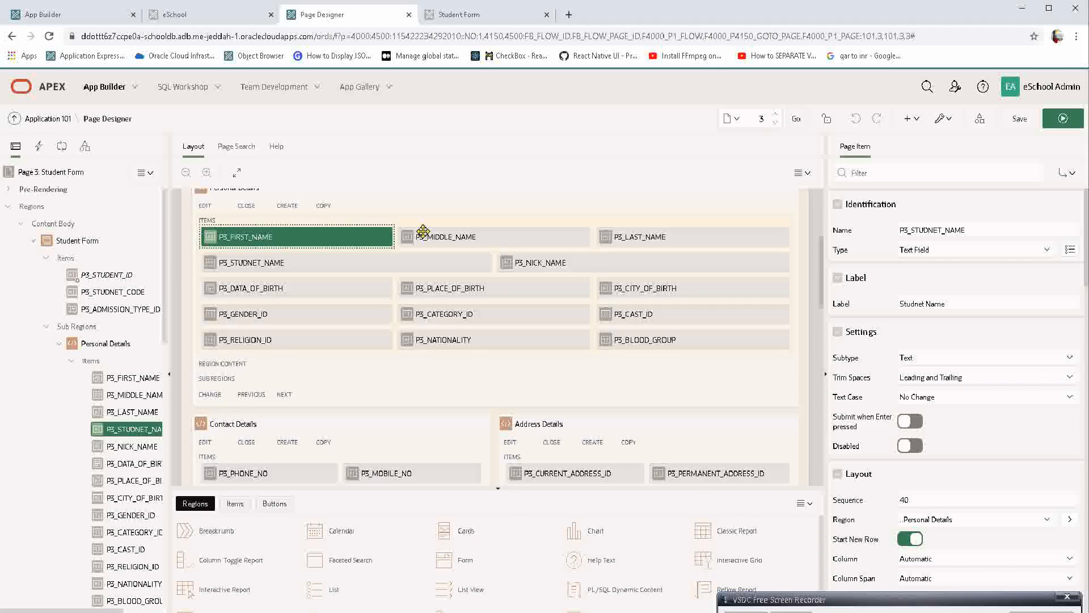
left_click(497, 238, "ctrl")
left_click(633, 228, "ctrl")
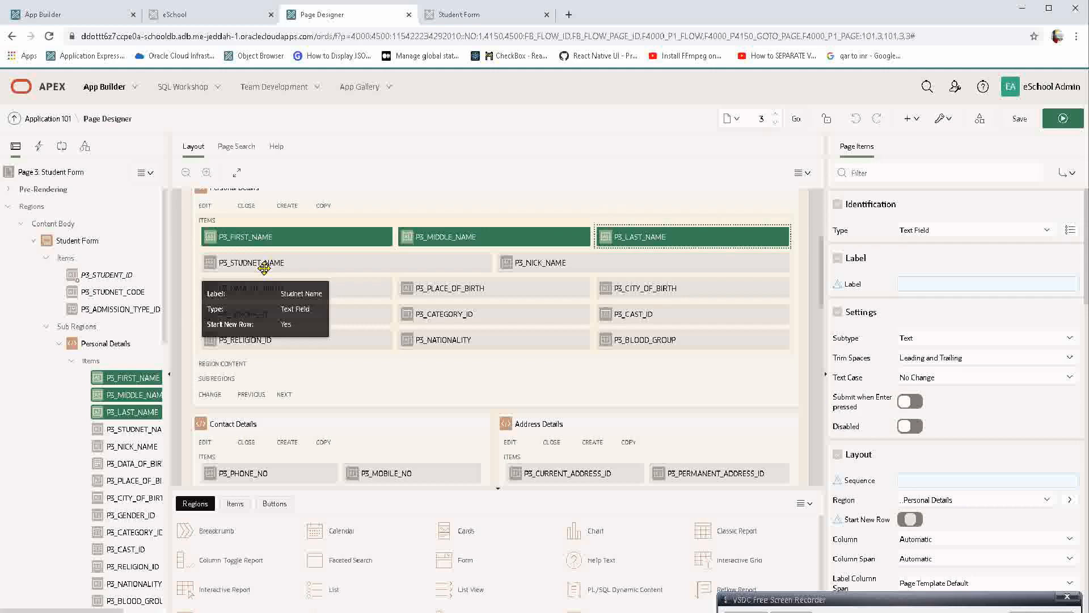
left_click(269, 237)
left_click(413, 233)
left_click(671, 232)
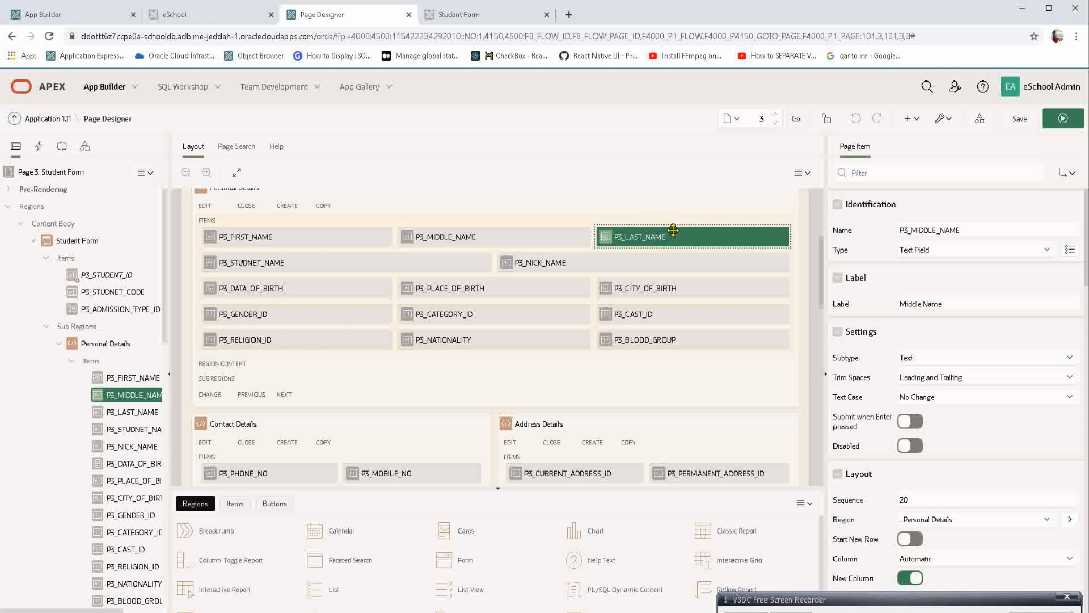
left_click(363, 255)
left_click(512, 266)
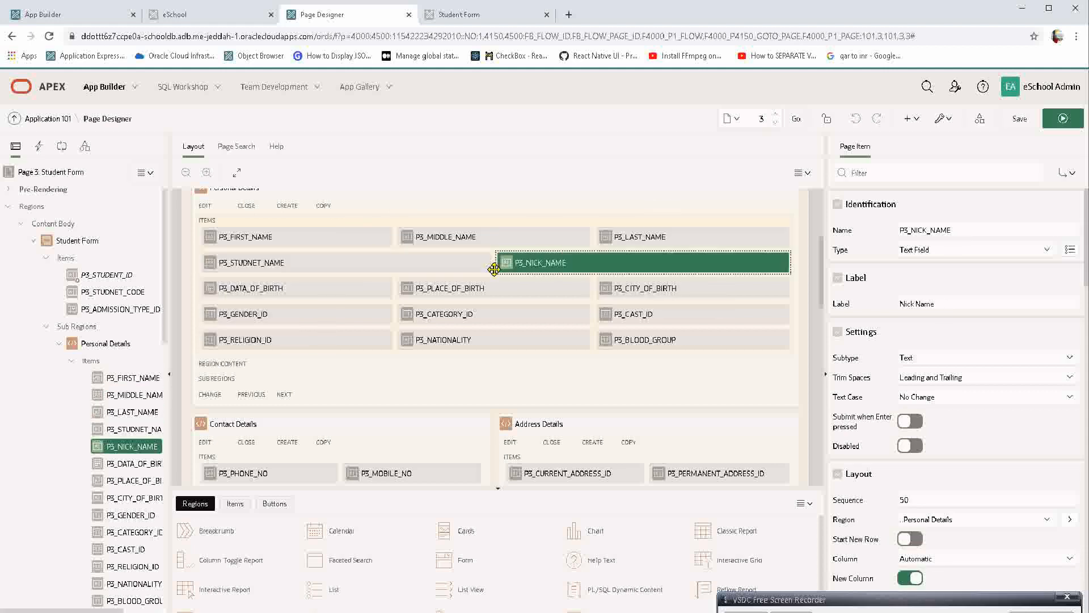
Try Column 2 for P3_STUDNET_NAME in its layout properties, and save and run the page.
left_click(289, 259)
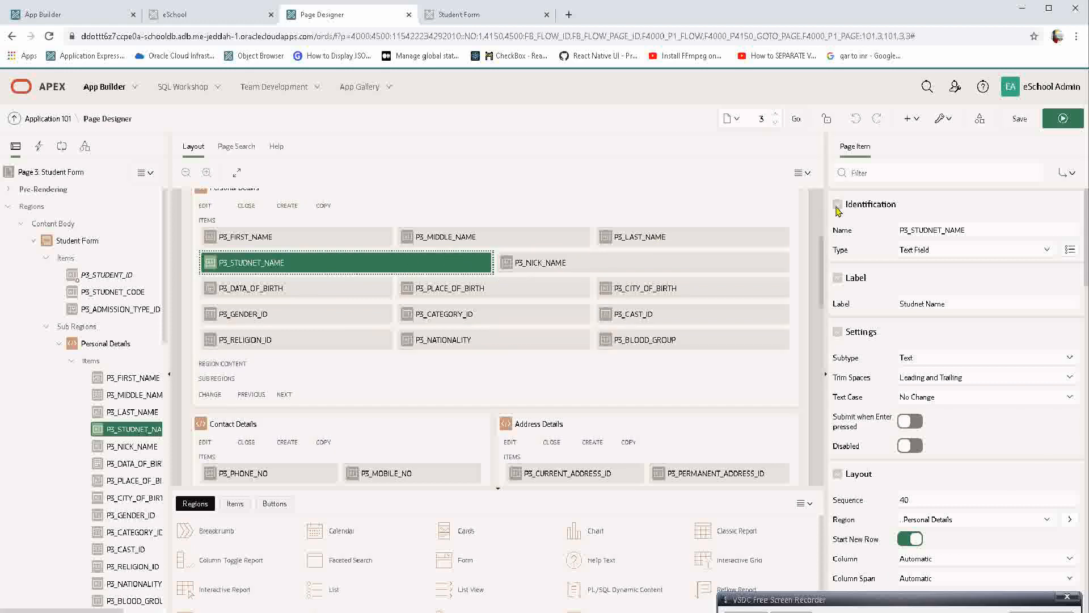
left_click(857, 174)
type("layout")
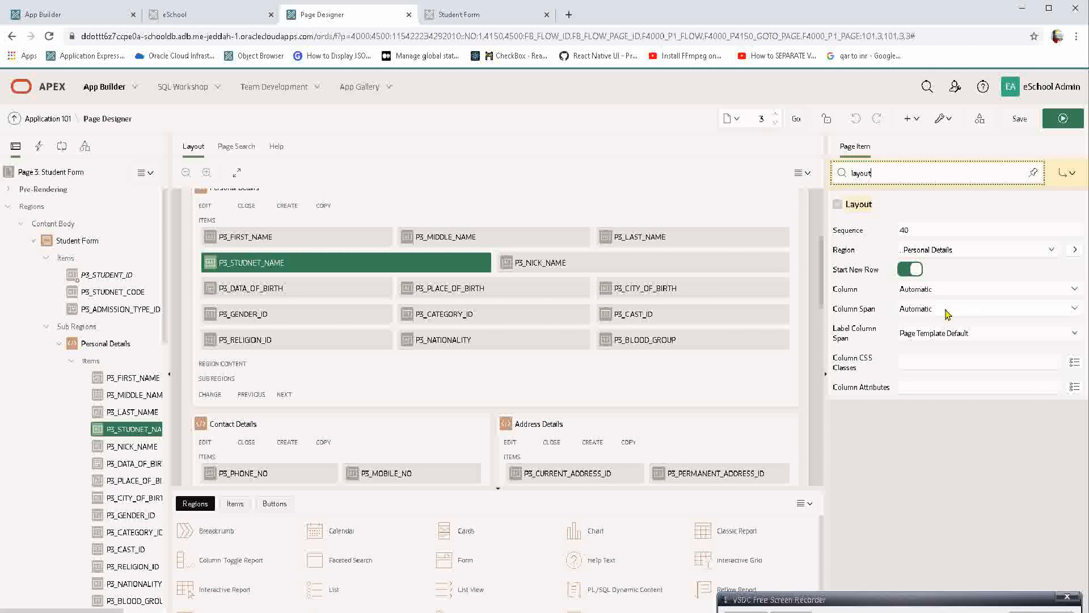
left_click(938, 289)
left_click(939, 289)
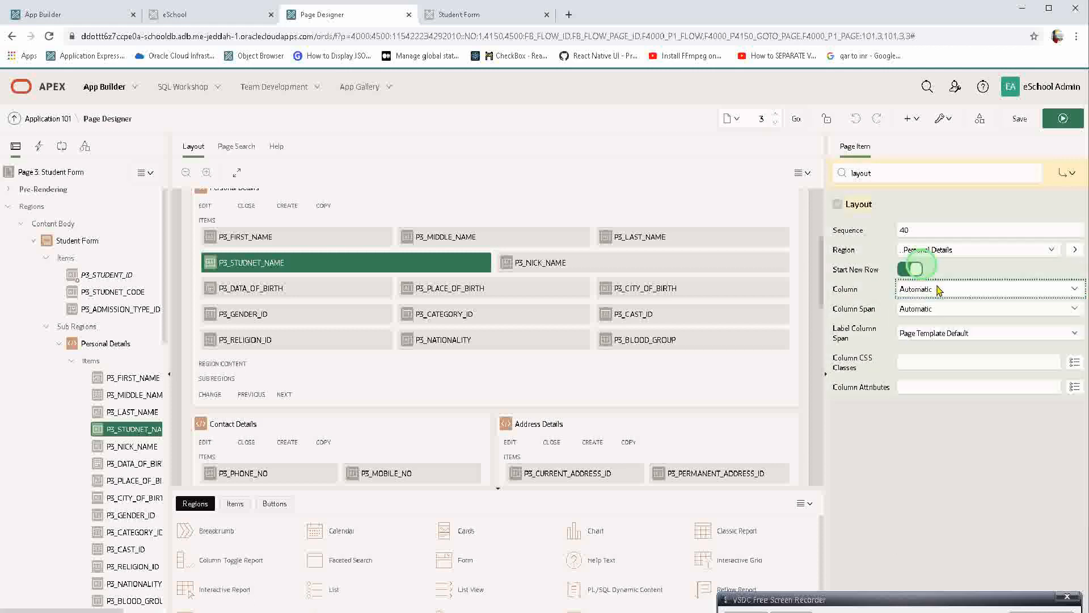
left_click(928, 311)
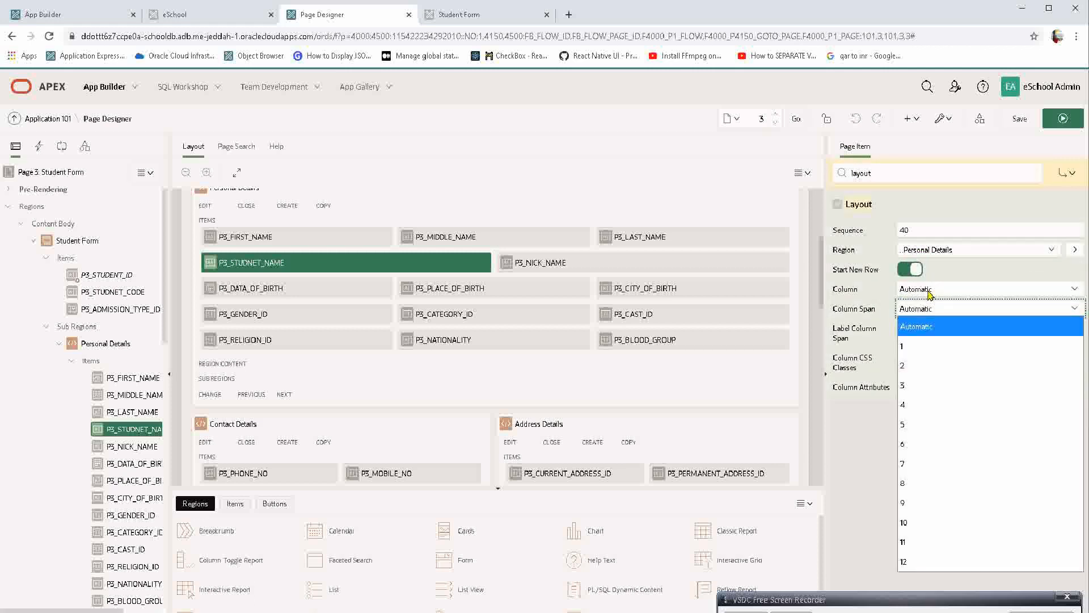
left_click(930, 291)
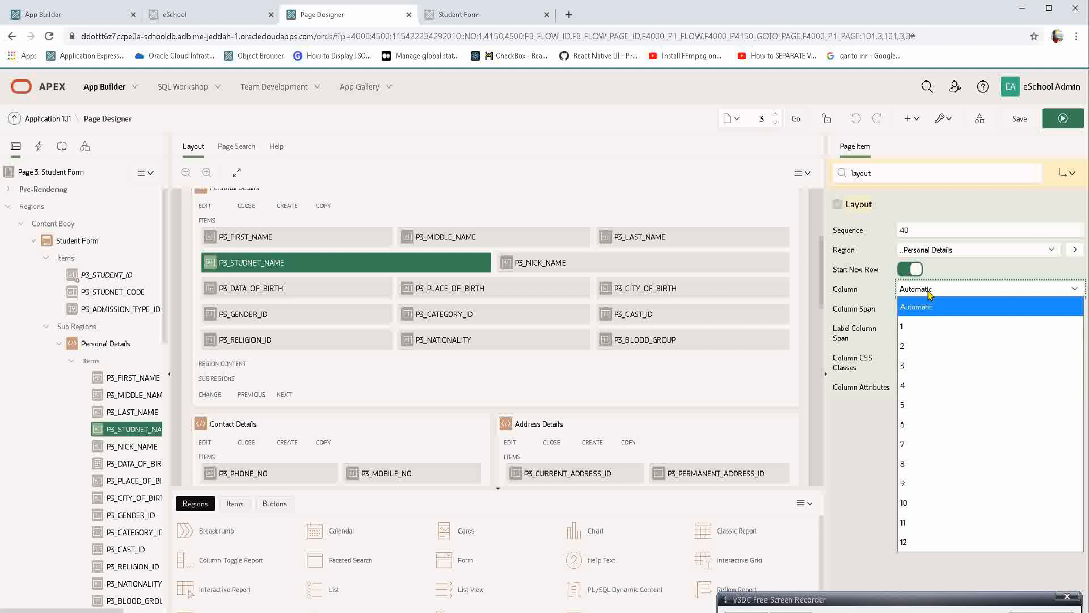
left_click(919, 346)
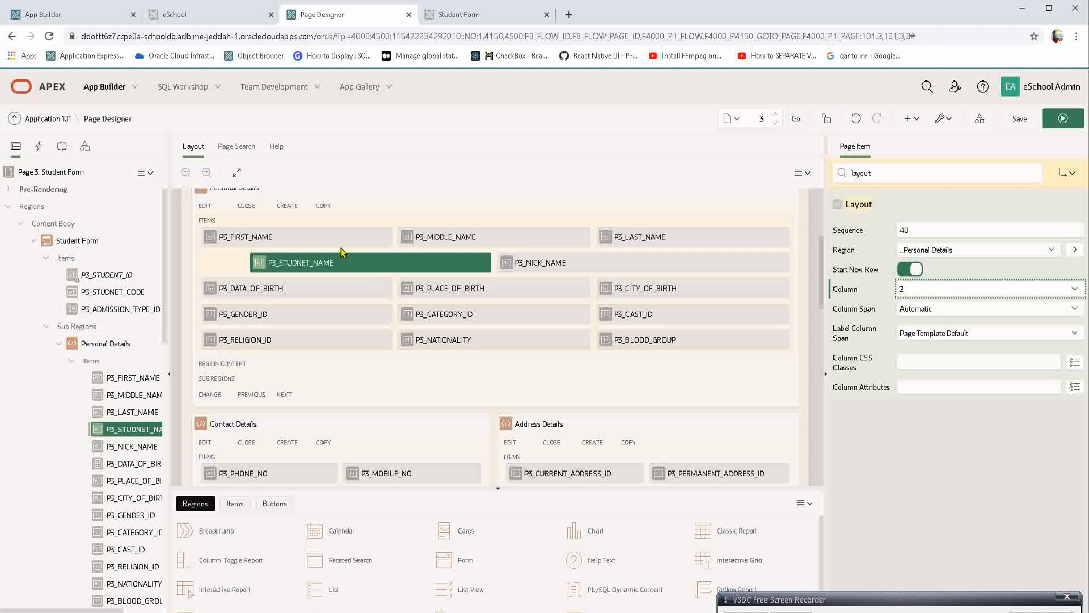
left_click(1062, 118)
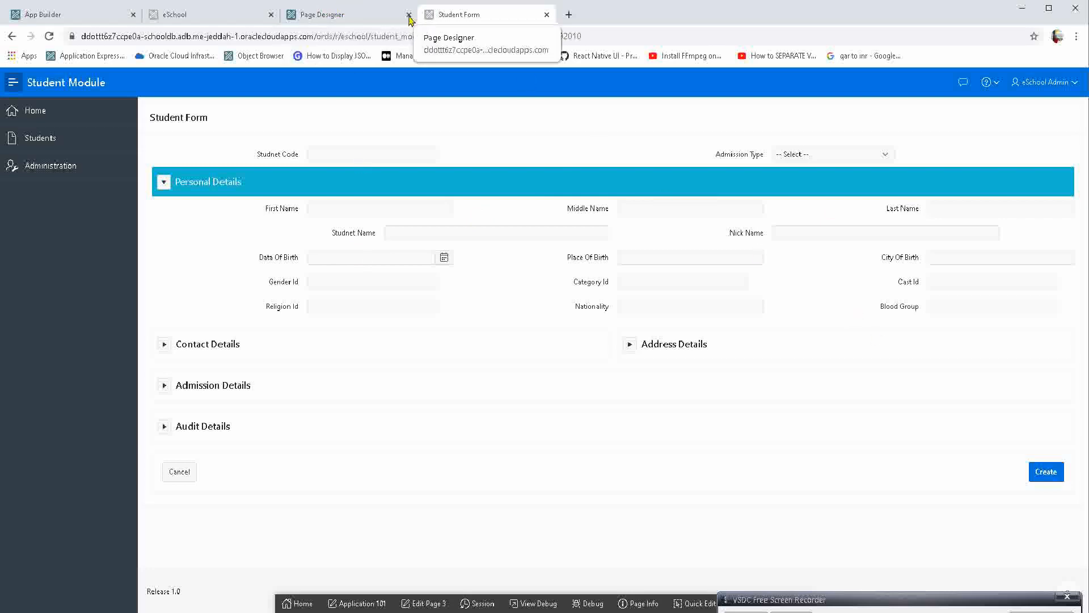
Set P3_STUDNET_NAME's Column to Automatic and its Column Span to 8, then save, run and check the page.
left_click(348, 17)
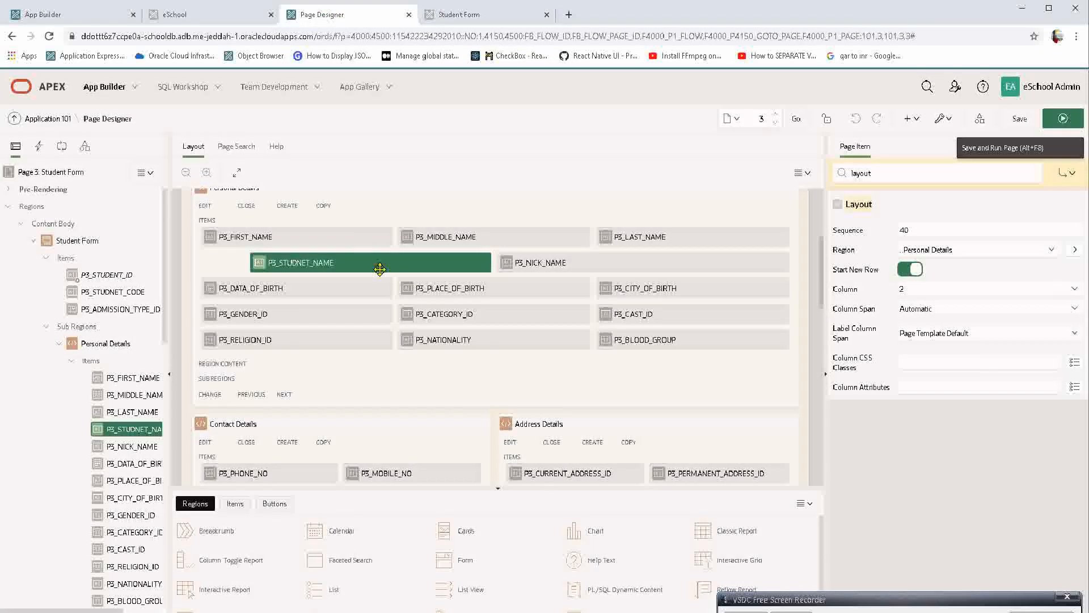
left_click(902, 294)
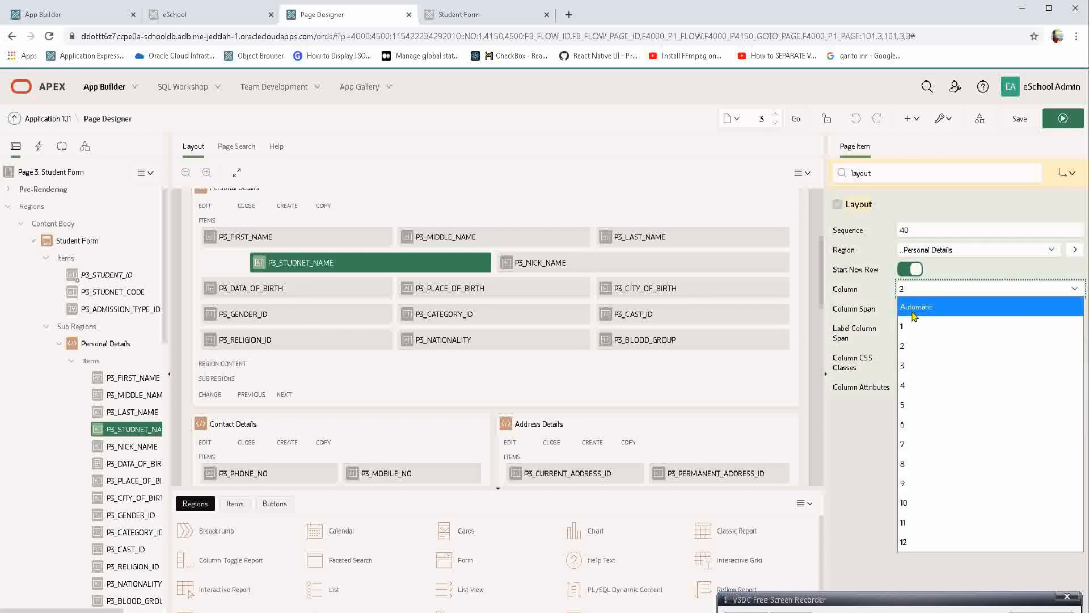
left_click(916, 309)
left_click(916, 309)
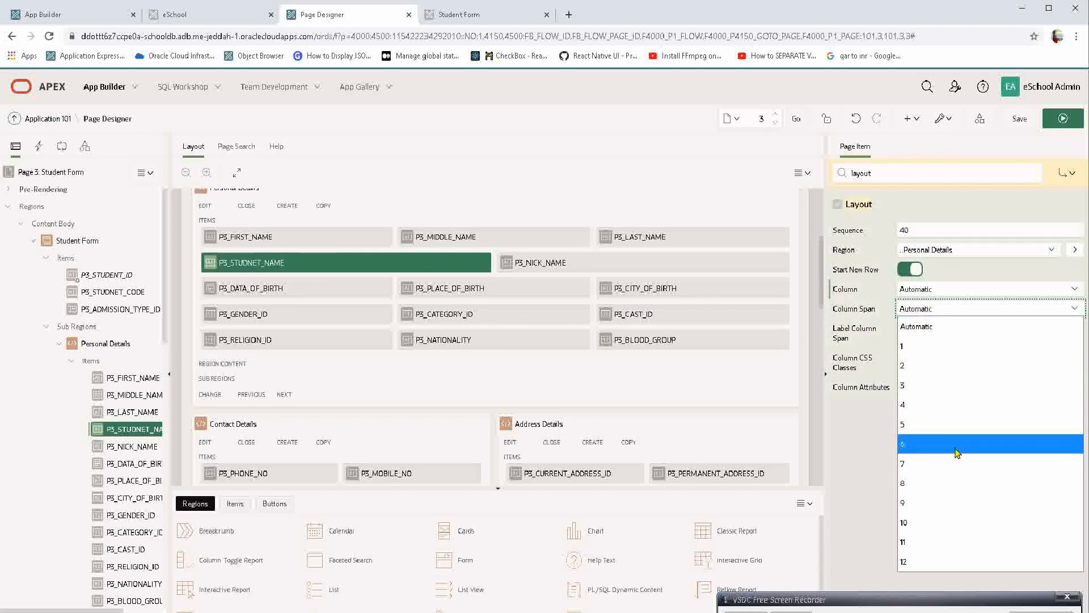
left_click(943, 487)
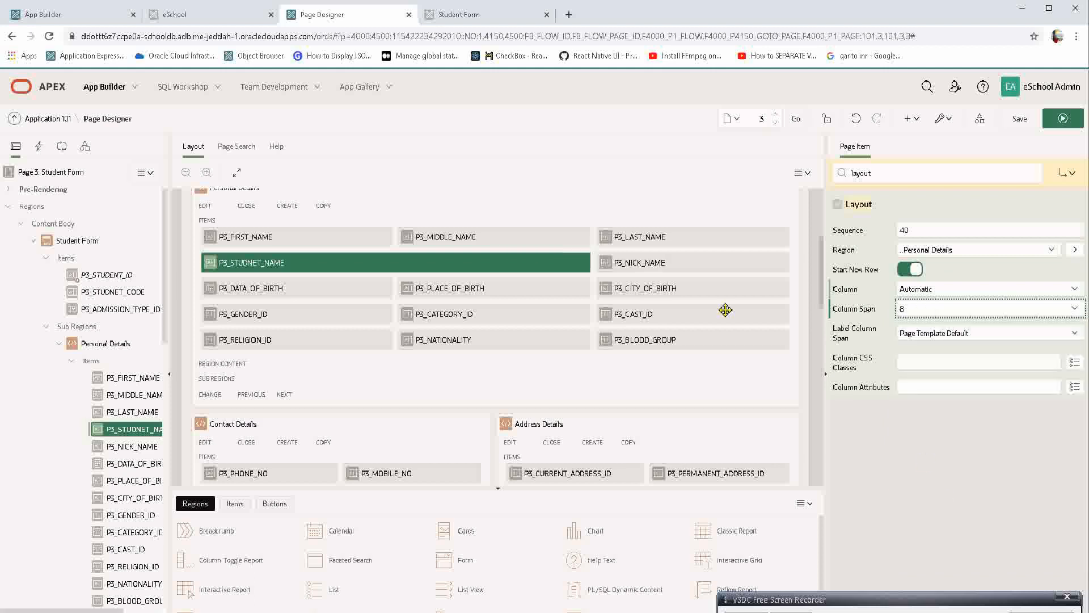
left_click(688, 256)
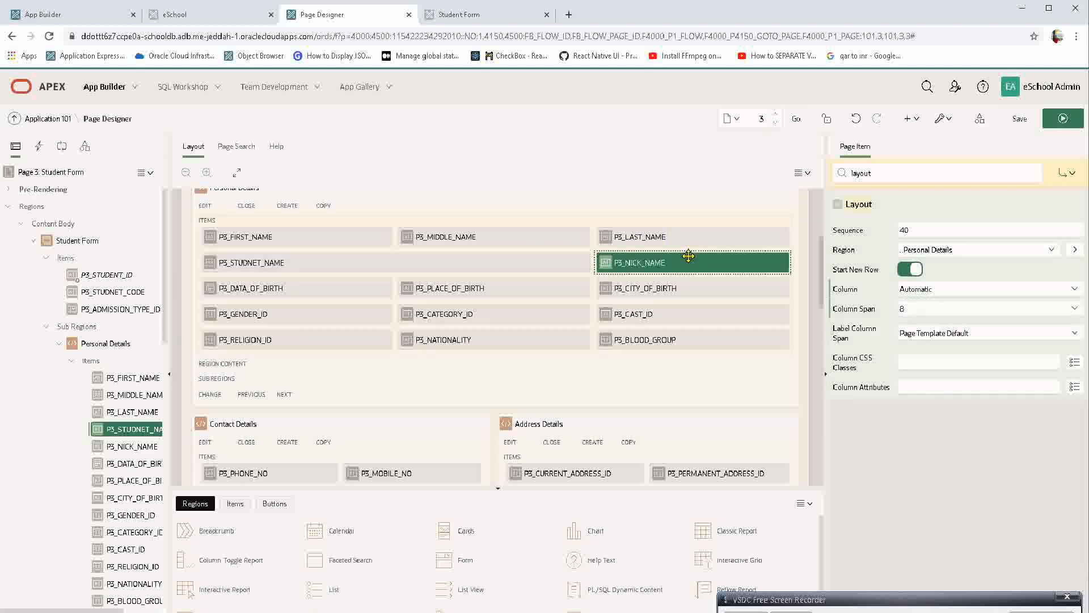
left_click(1064, 119)
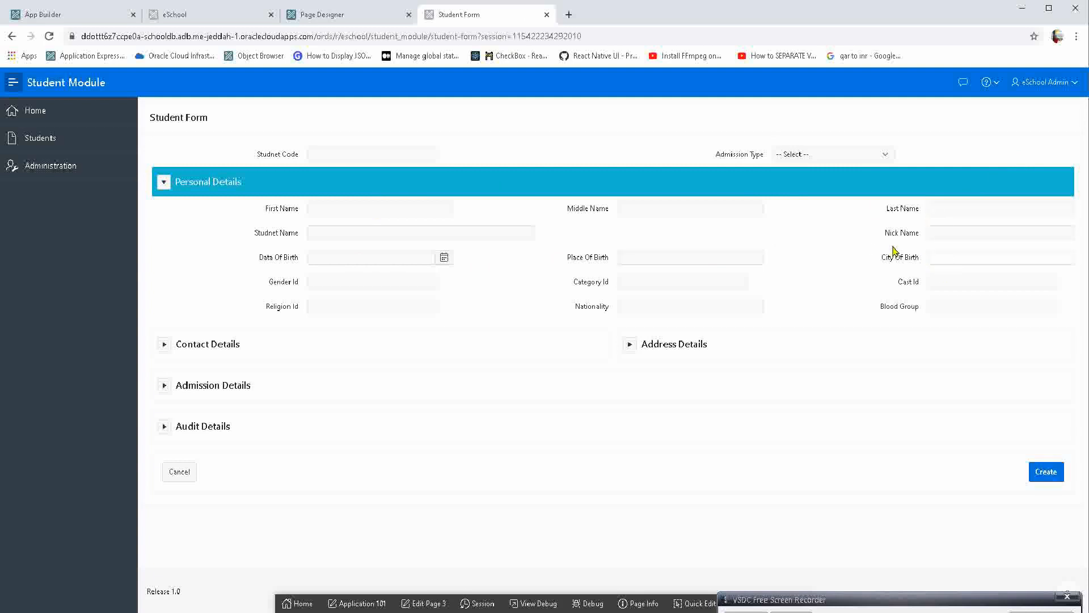
left_click(474, 236)
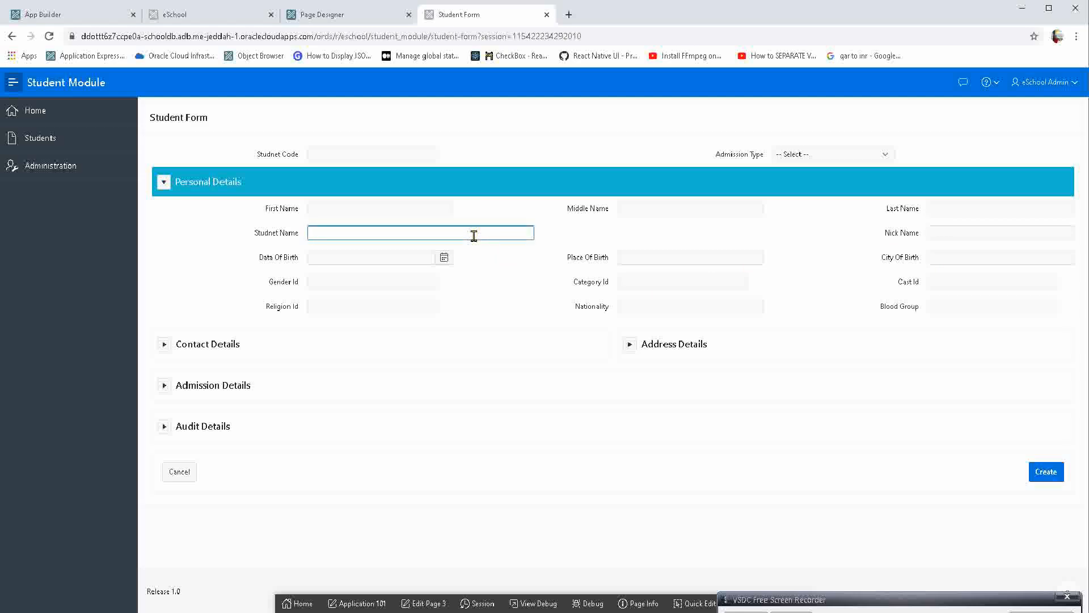
Filter P3_STUDNET_NAME's properties in Page Designer by "layout" and pin the filter.
left_click(359, 15)
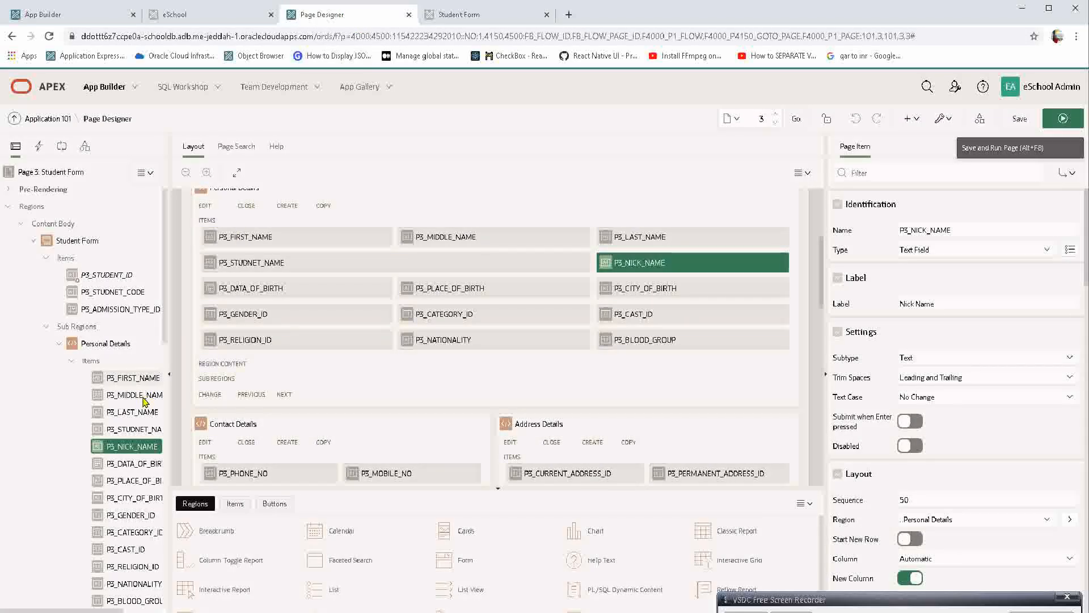
left_click(132, 429)
scroll(942, 419, "down", 2)
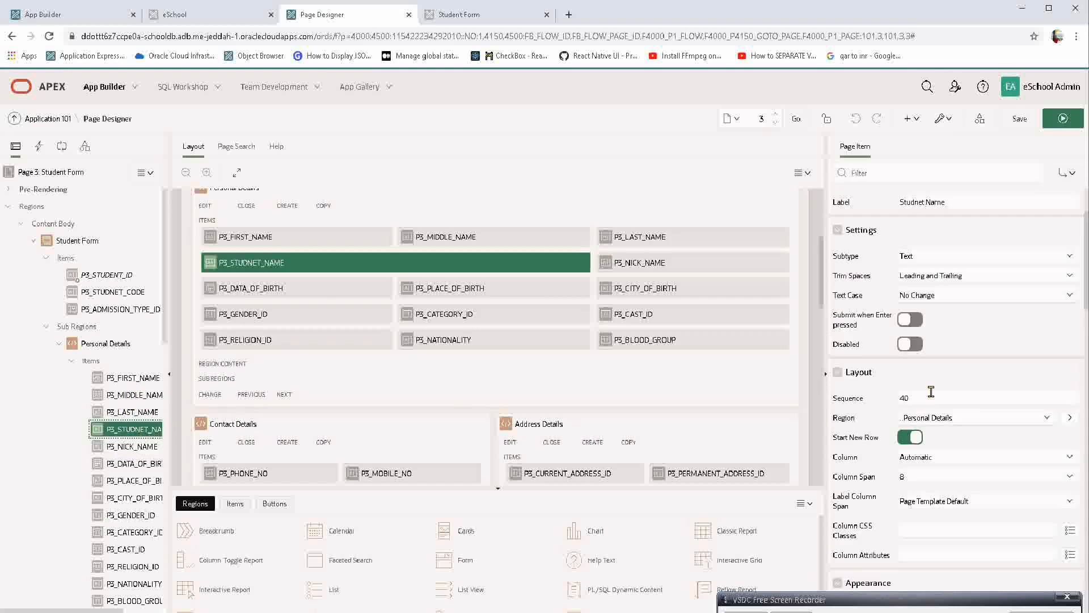
left_click(860, 171)
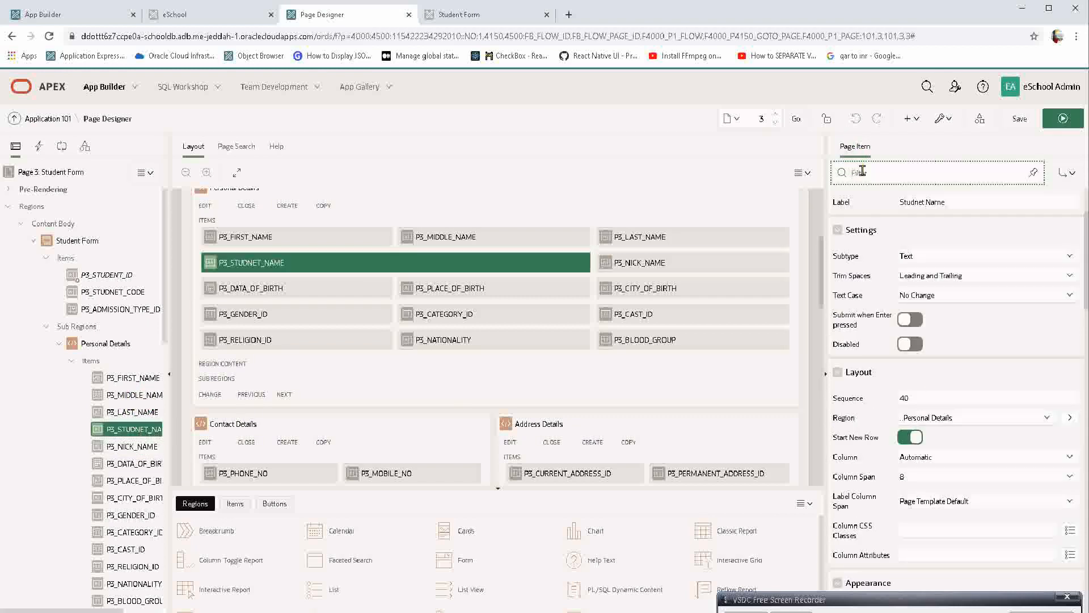
type("layout")
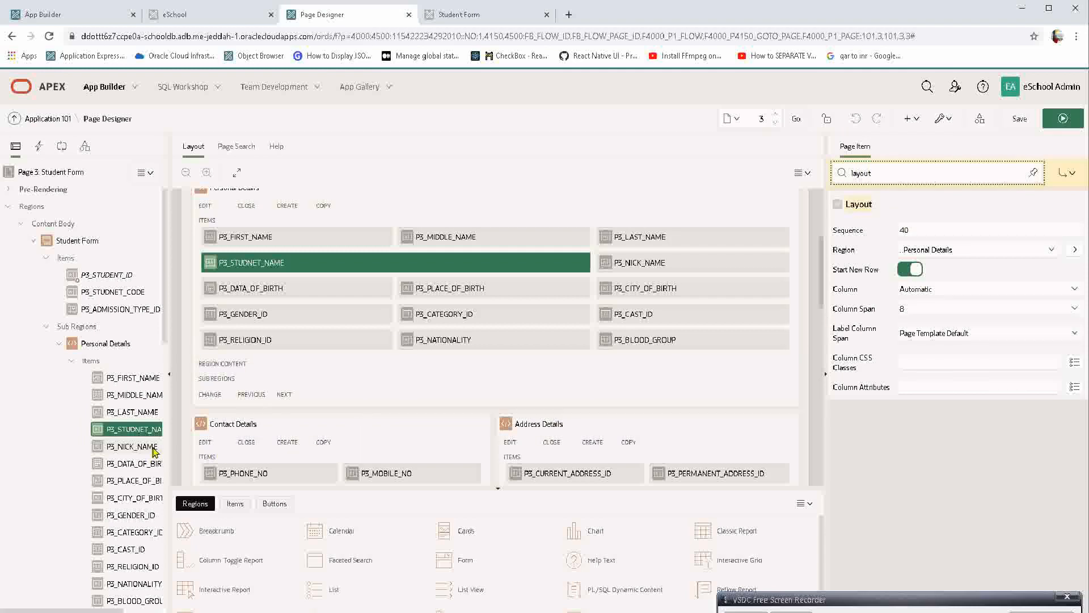
right_click(132, 446)
key("Escape")
left_click(1032, 174)
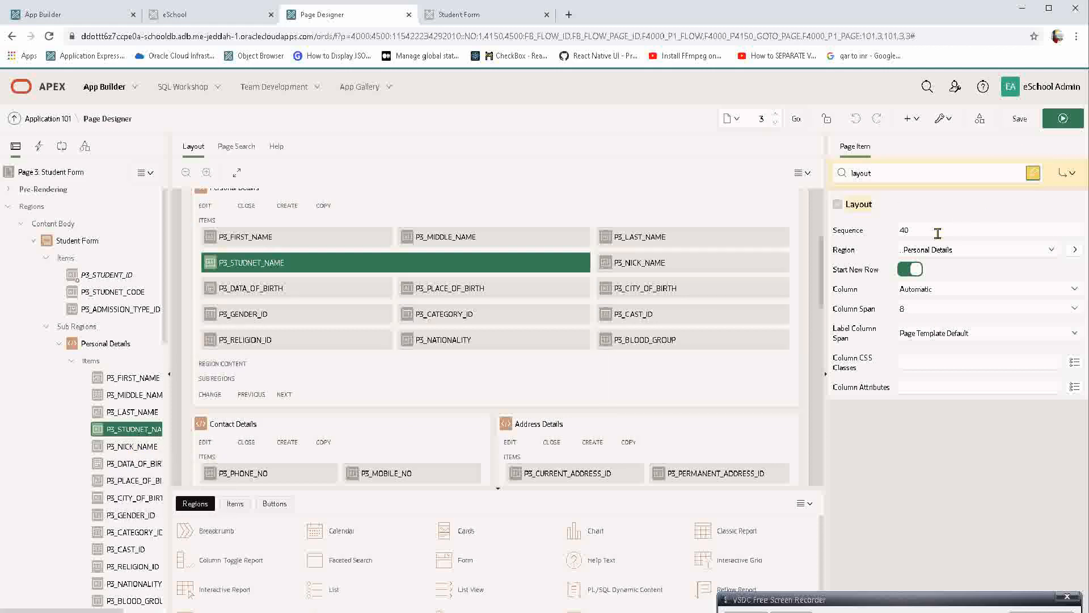
Set the Column Span of P3_NICK_NAME to 6, compare it with P3_STUDNET_NAME, and save and run the page.
left_click(119, 447)
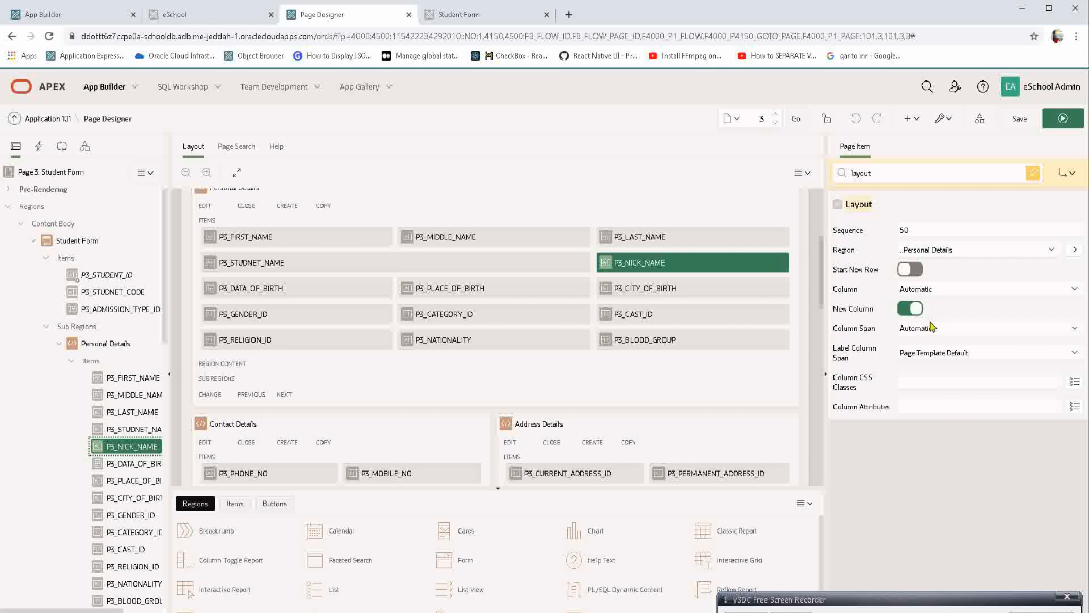
left_click(914, 331)
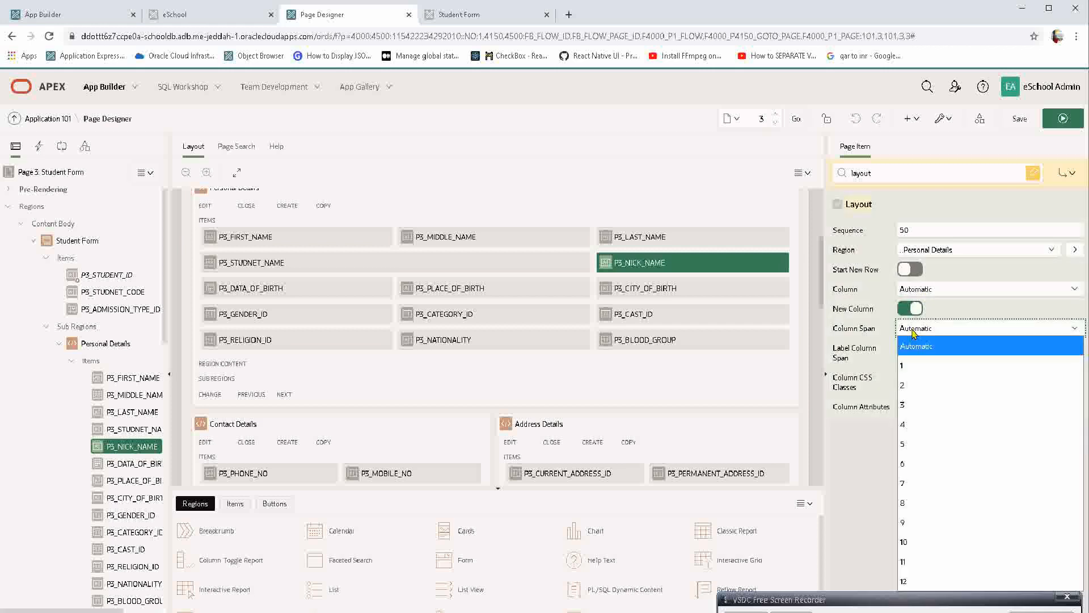
left_click(927, 463)
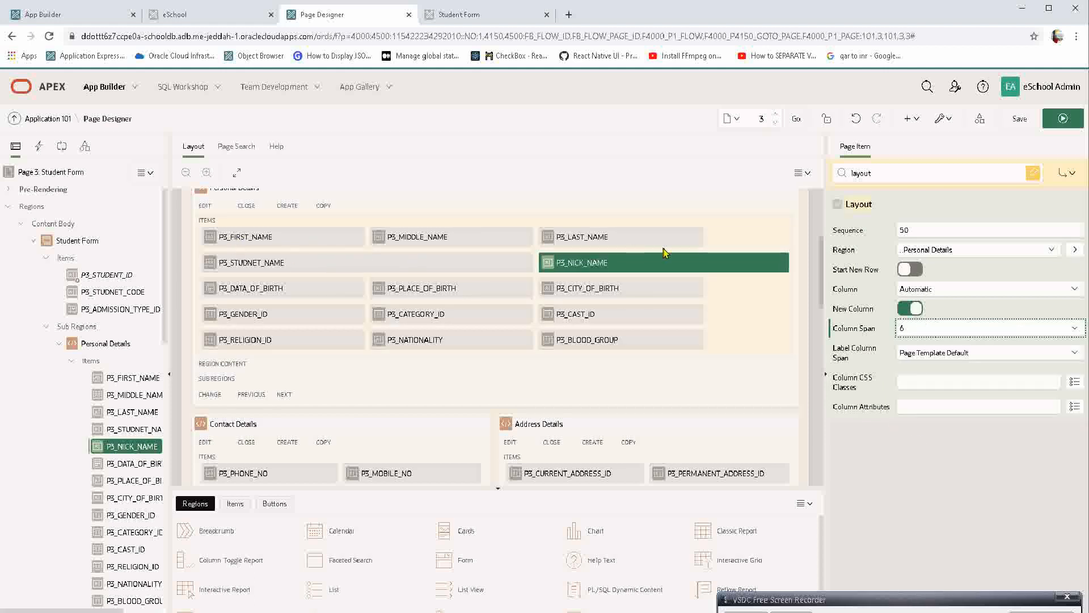
left_click(347, 260)
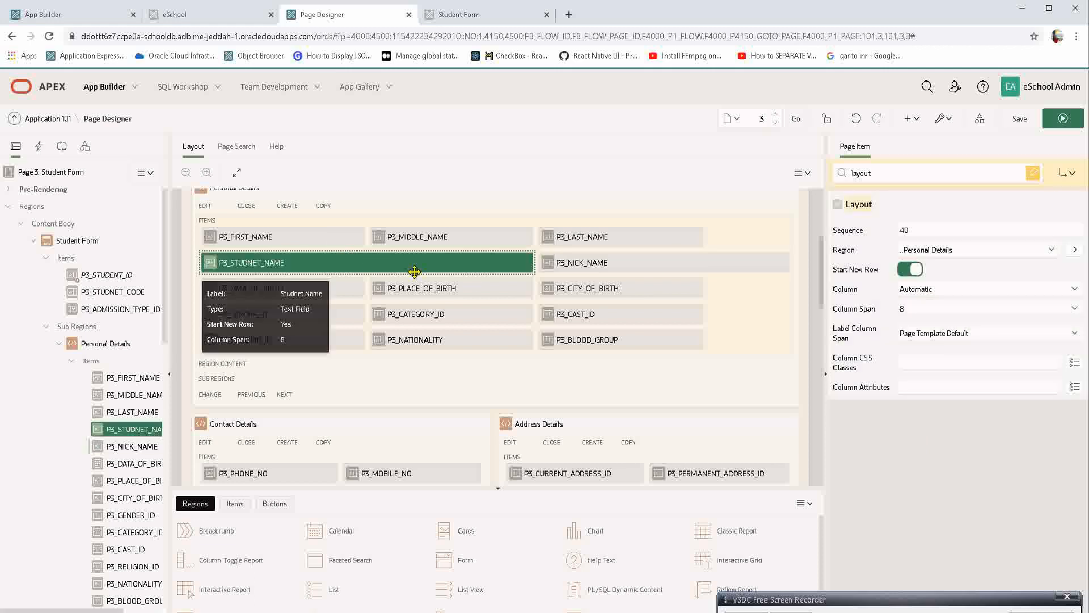
left_click(590, 268)
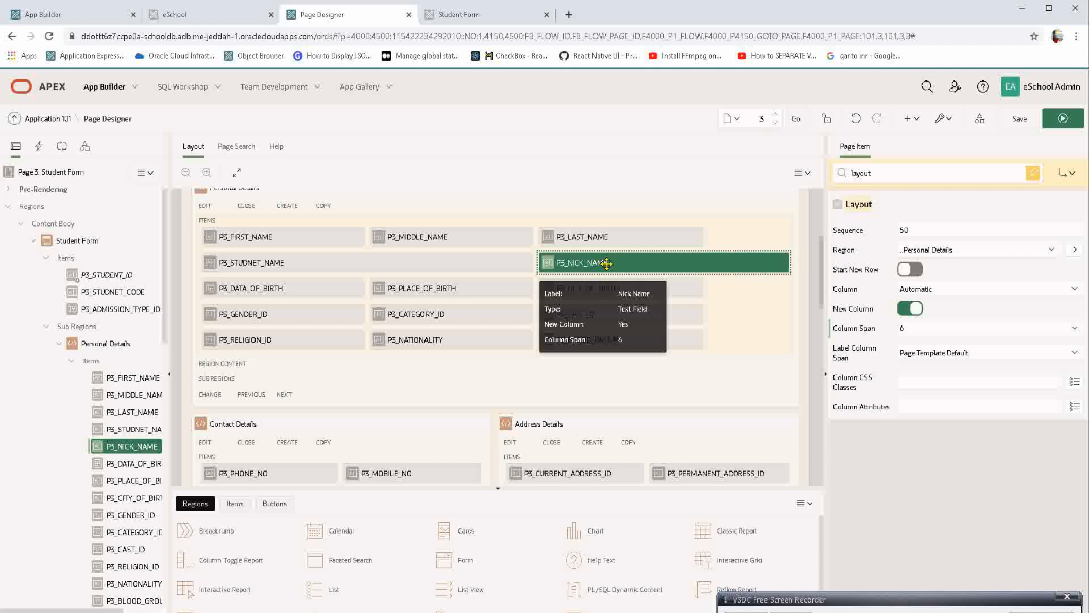
left_click(1064, 118)
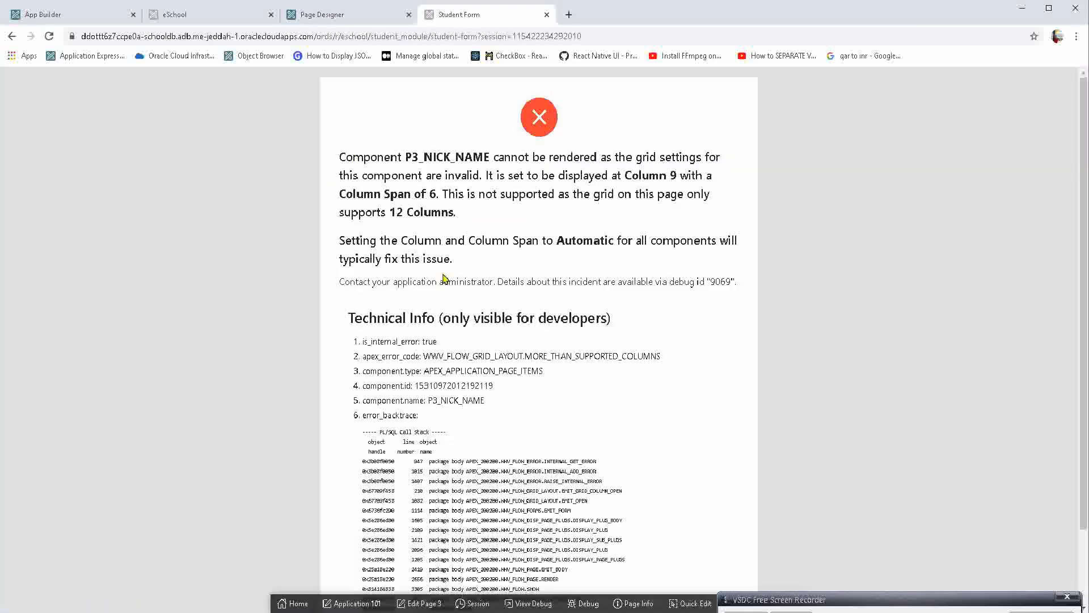
Read the error message about the grid settings of P3_NICK_NAME on the running Student Form page.
left_click_drag(341, 152, 482, 212)
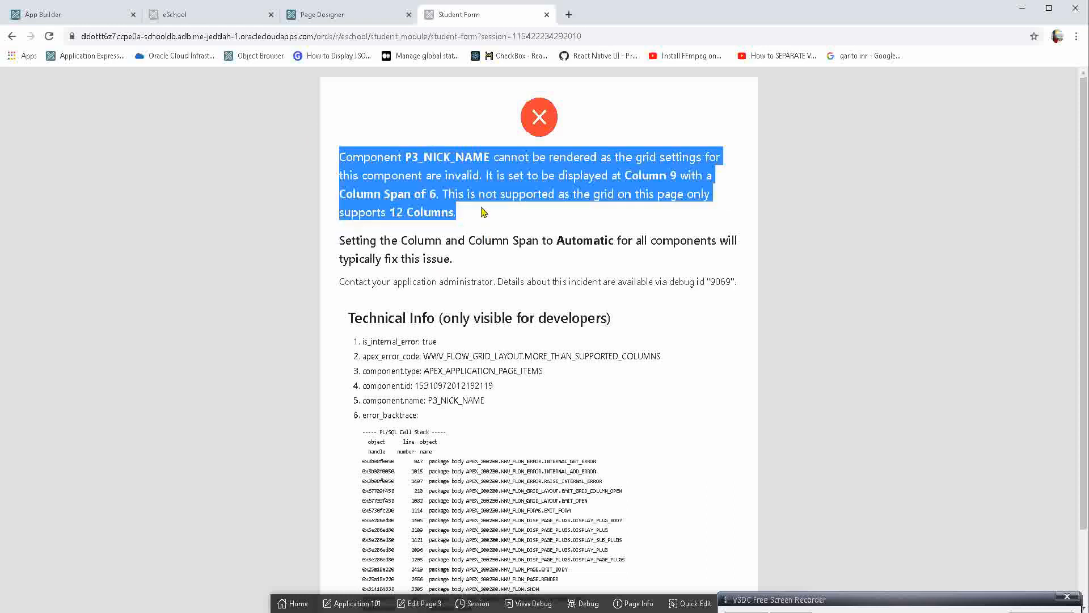
left_click(482, 211)
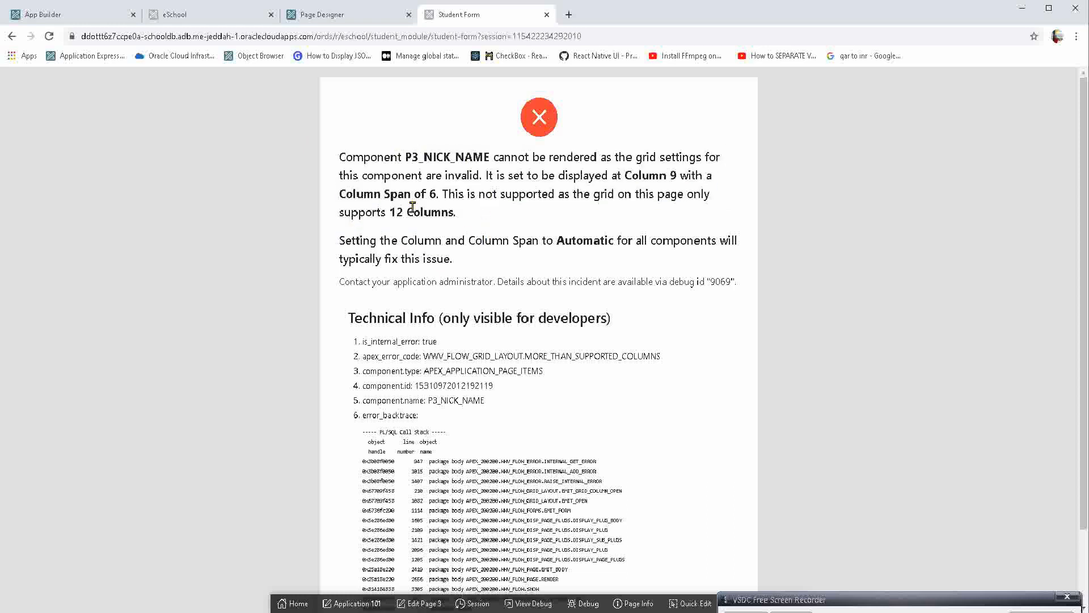
left_click_drag(518, 169, 620, 172)
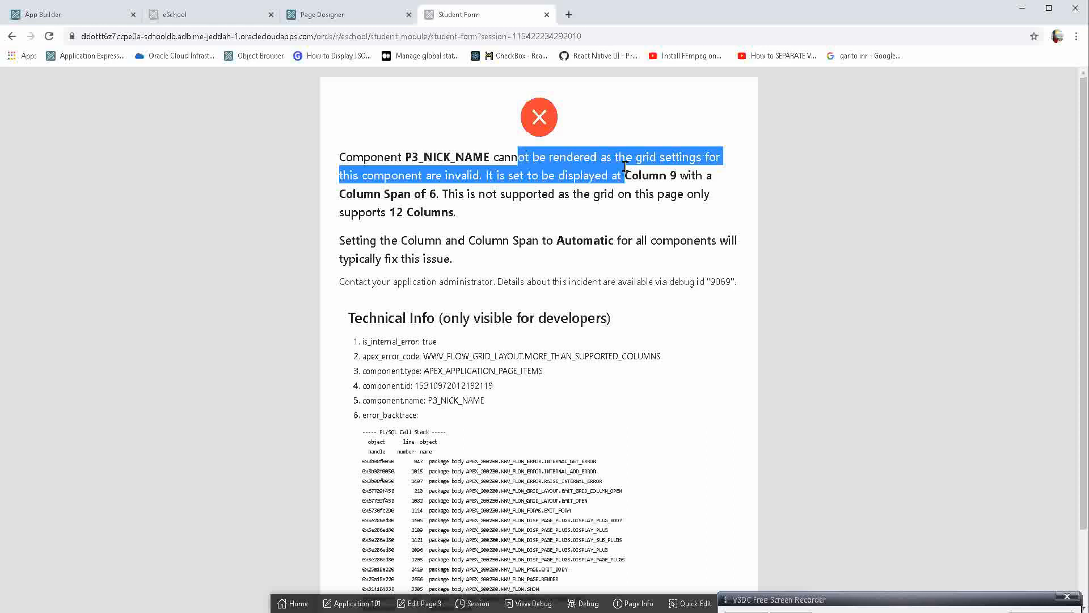
triple_click(674, 160)
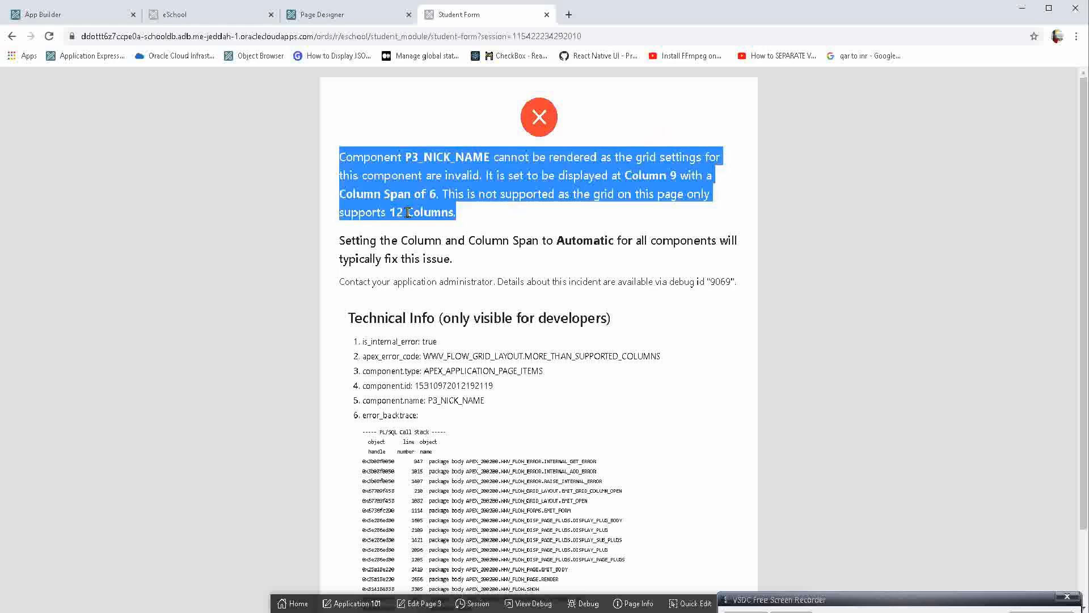
mouse_move(397, 211)
left_mouse_down()
mouse_move(459, 219)
mouse_move(434, 195)
mouse_move(395, 191)
left_mouse_up()
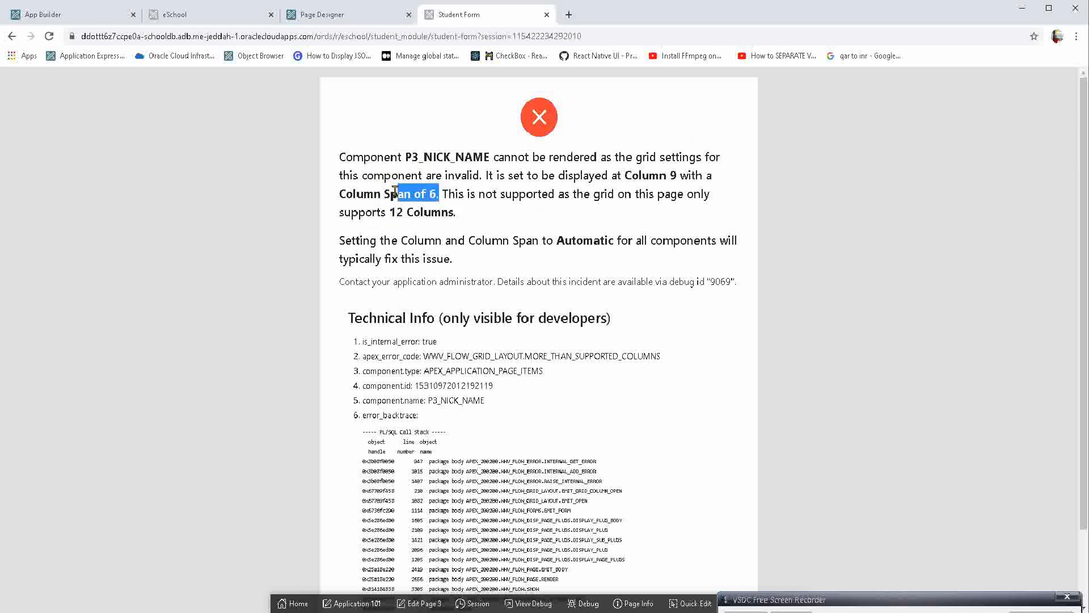
left_click(394, 190)
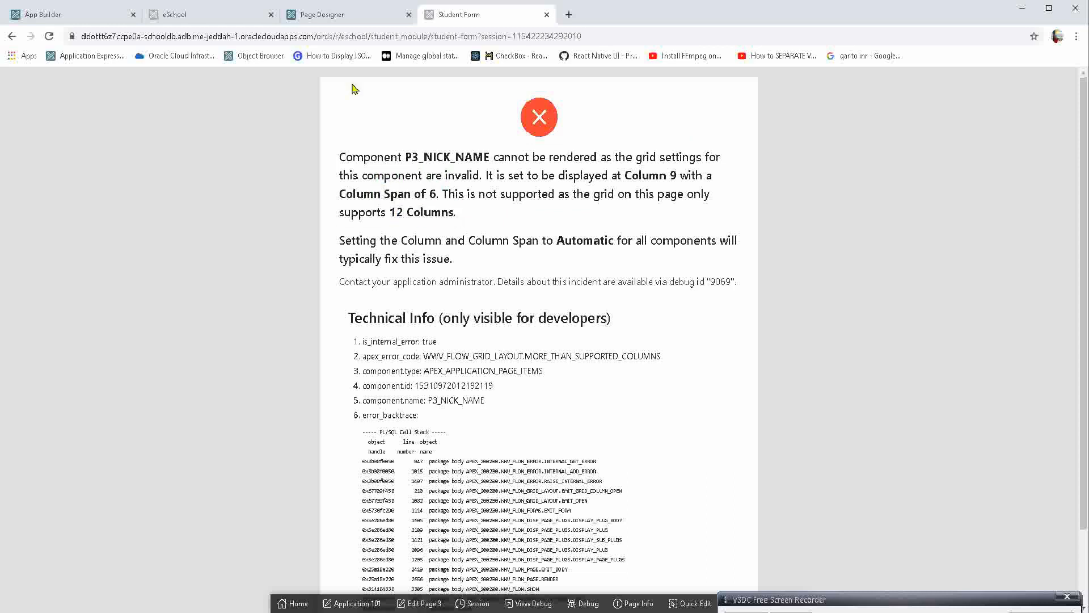
Set P3_NICK_NAME's Column Span to Automatic, save and run the page, and check the Studnet Name and Data Of Birth fields.
left_click(332, 16)
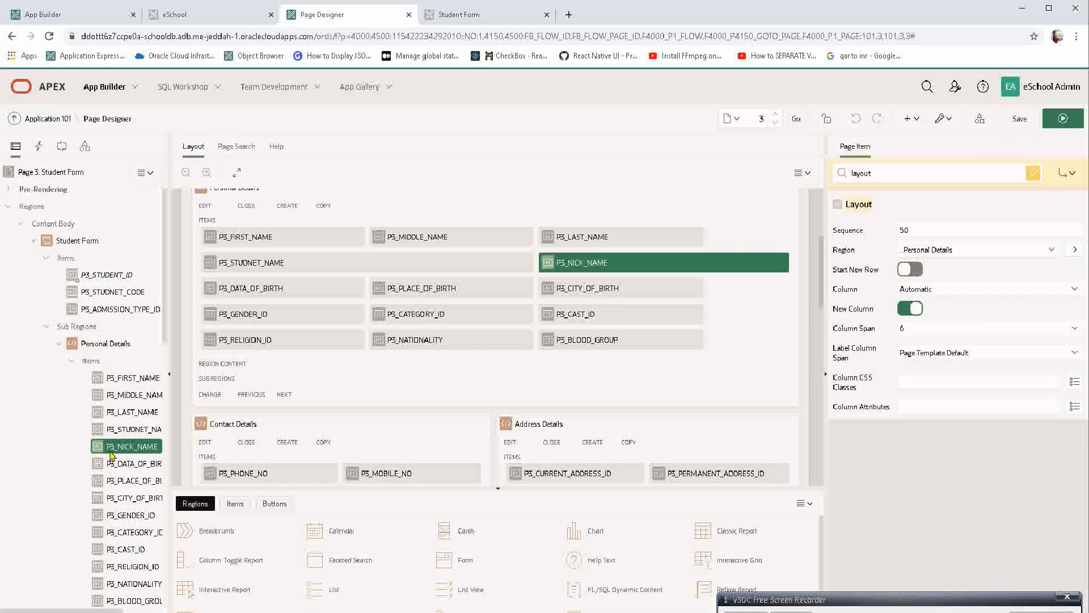
right_click(112, 452)
key("Escape")
left_click(899, 327)
left_click(919, 339)
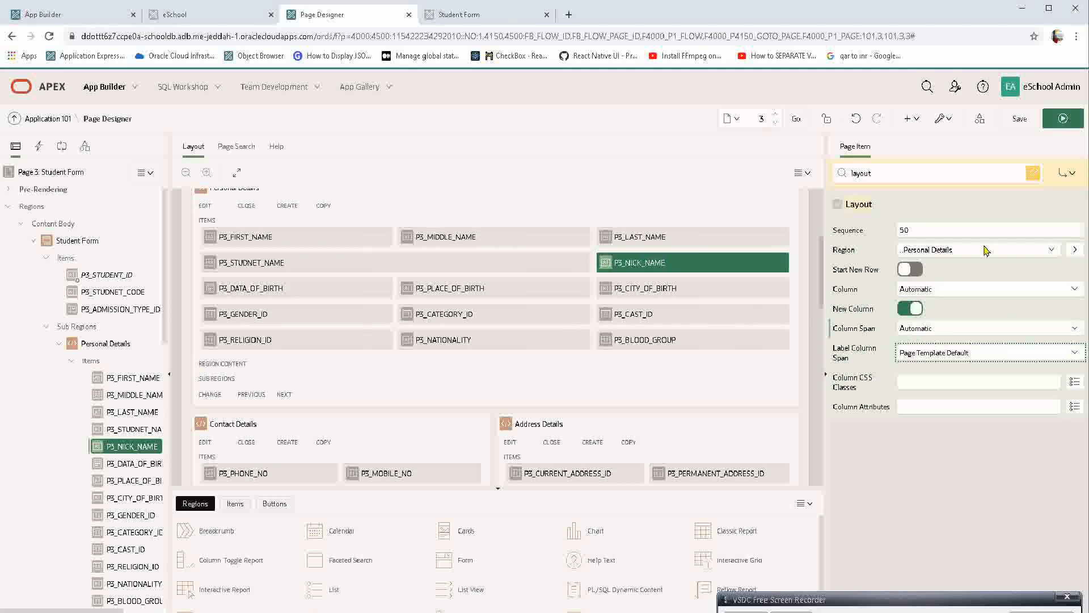
left_click(1061, 117)
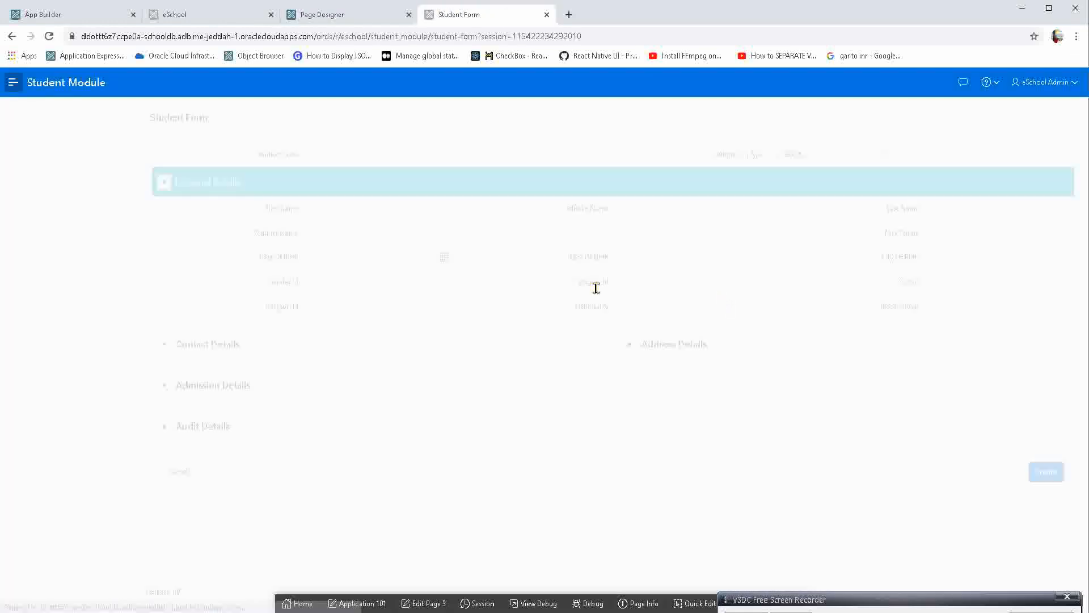
left_click(421, 231)
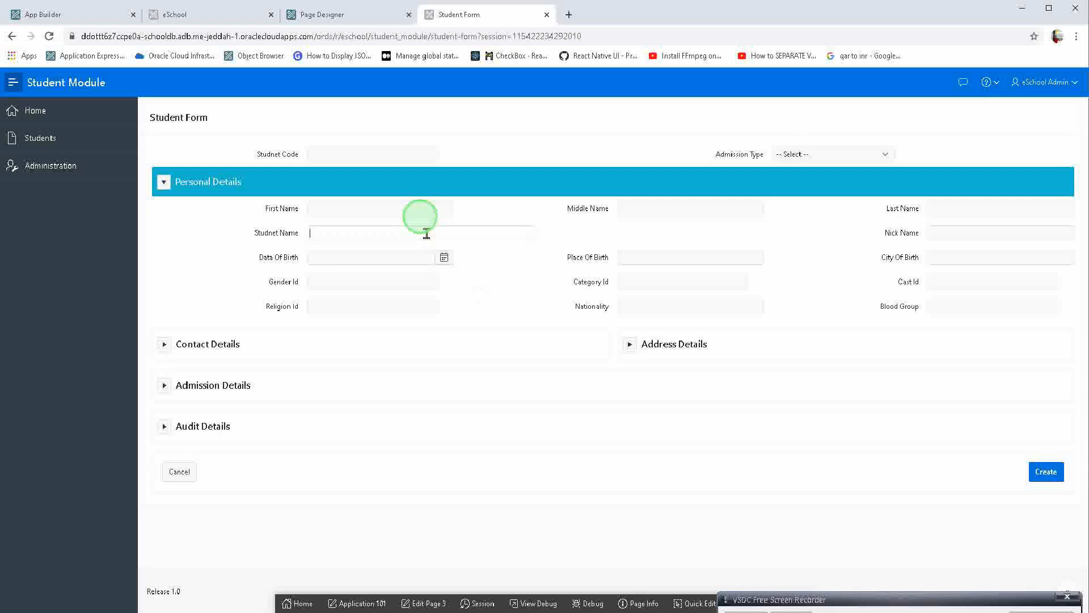
left_click(396, 256)
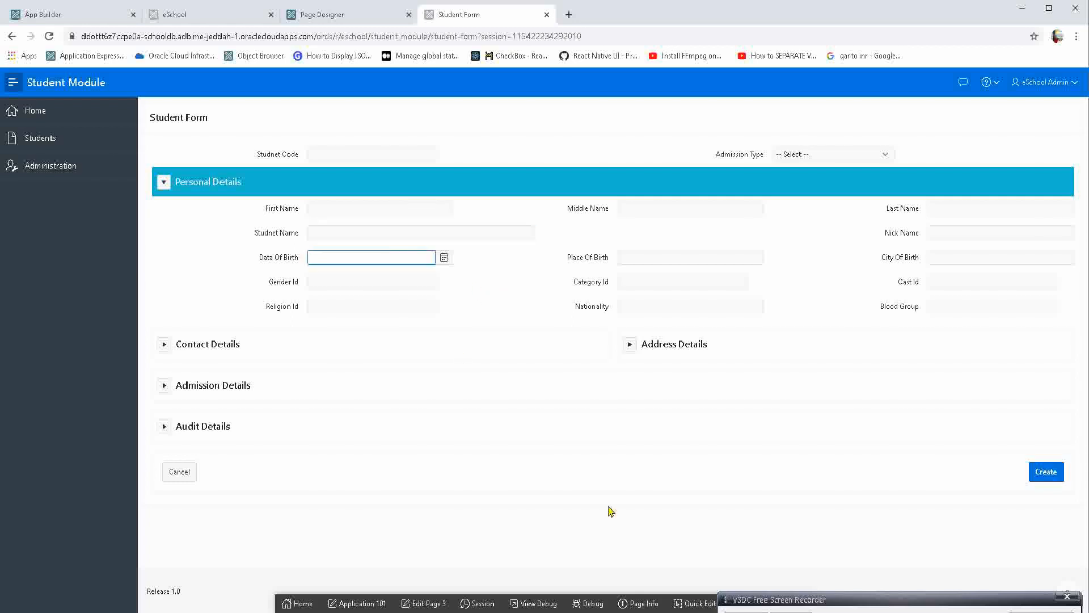
Open P3_STUDNET_NAME in Page Designer through Quick Edit, clear the "layout" property filter and inspect the item's Type.
left_click(694, 603)
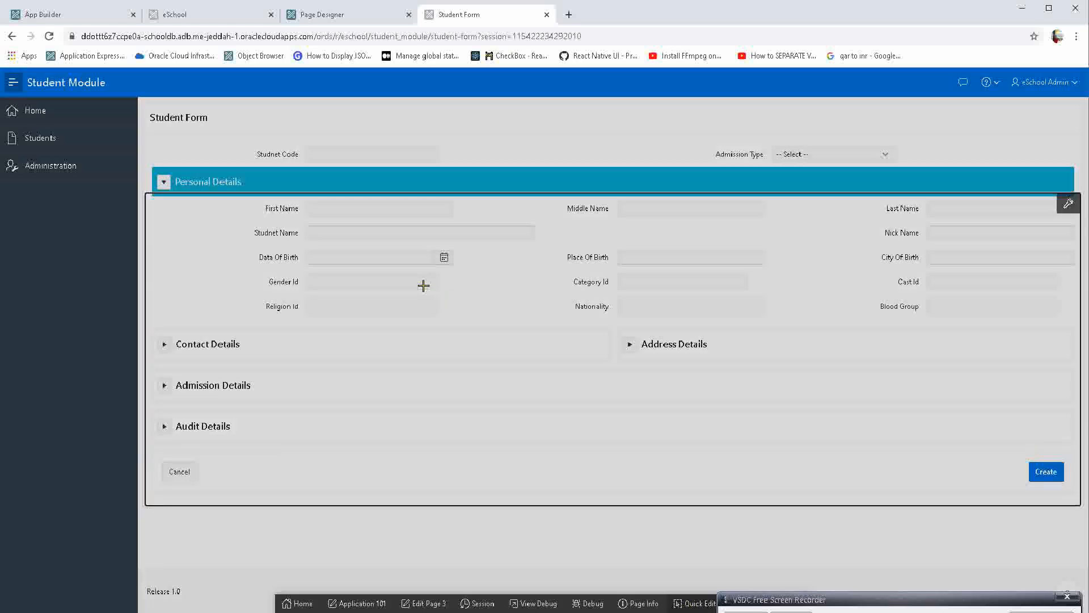
left_click(403, 230)
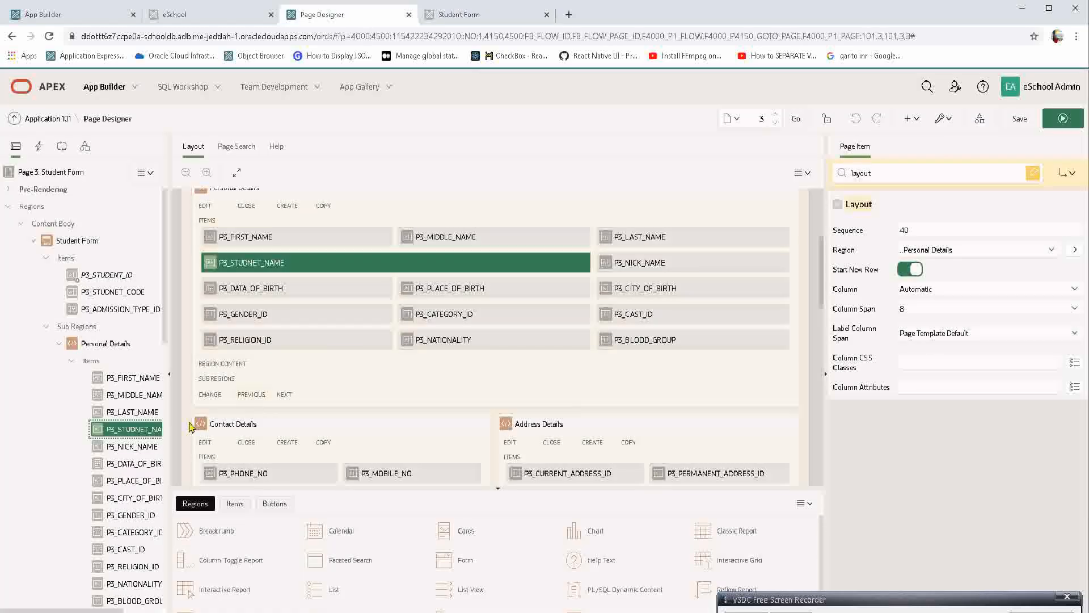
right_click(125, 431)
key("Escape")
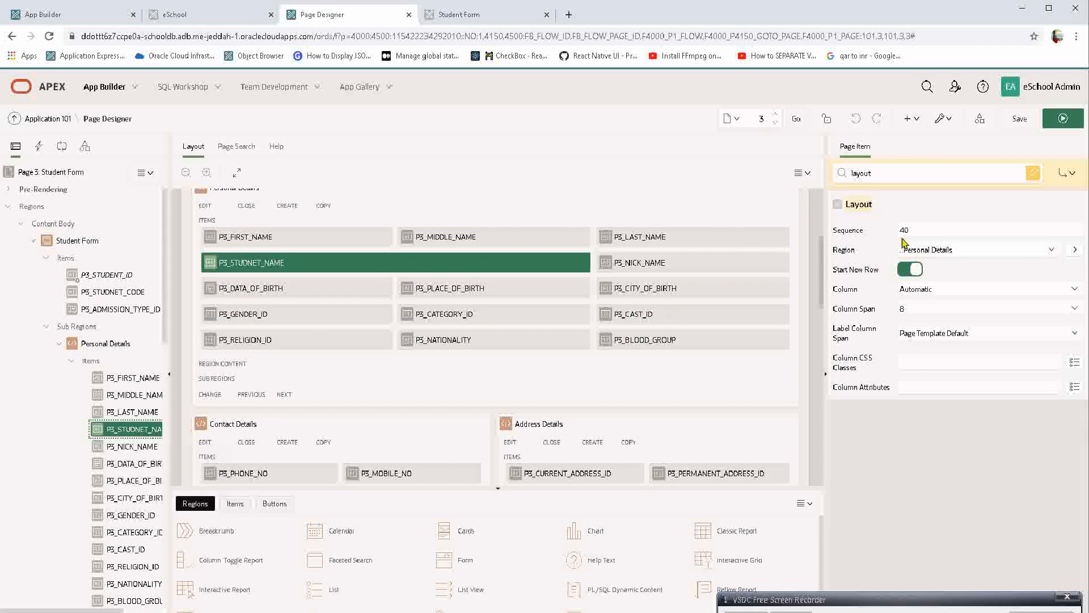
left_click_drag(877, 173, 787, 165)
key("BackSpace")
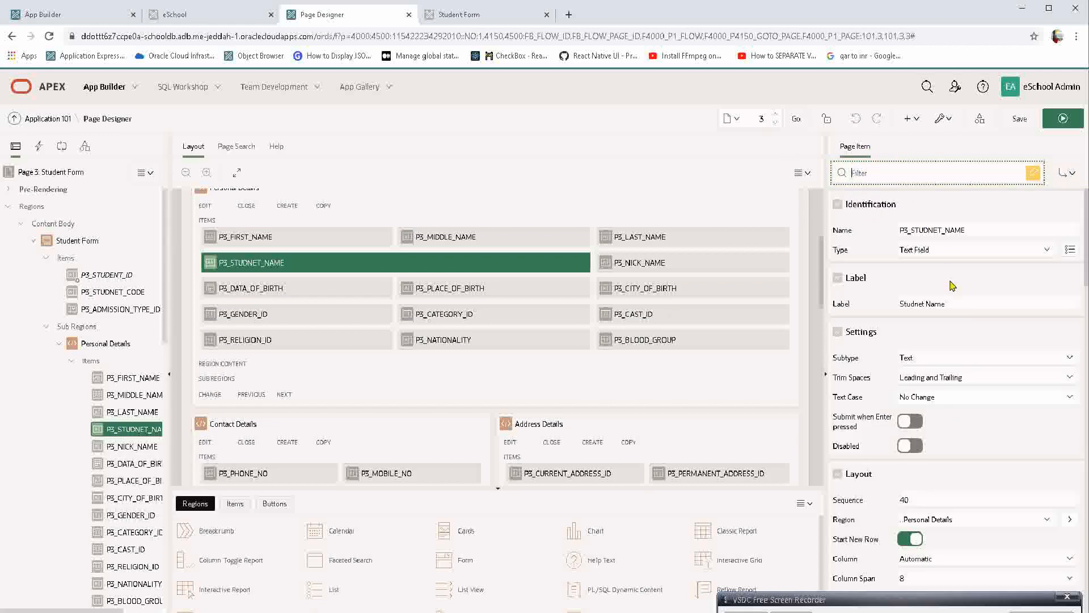
left_click(944, 250)
left_click(934, 250)
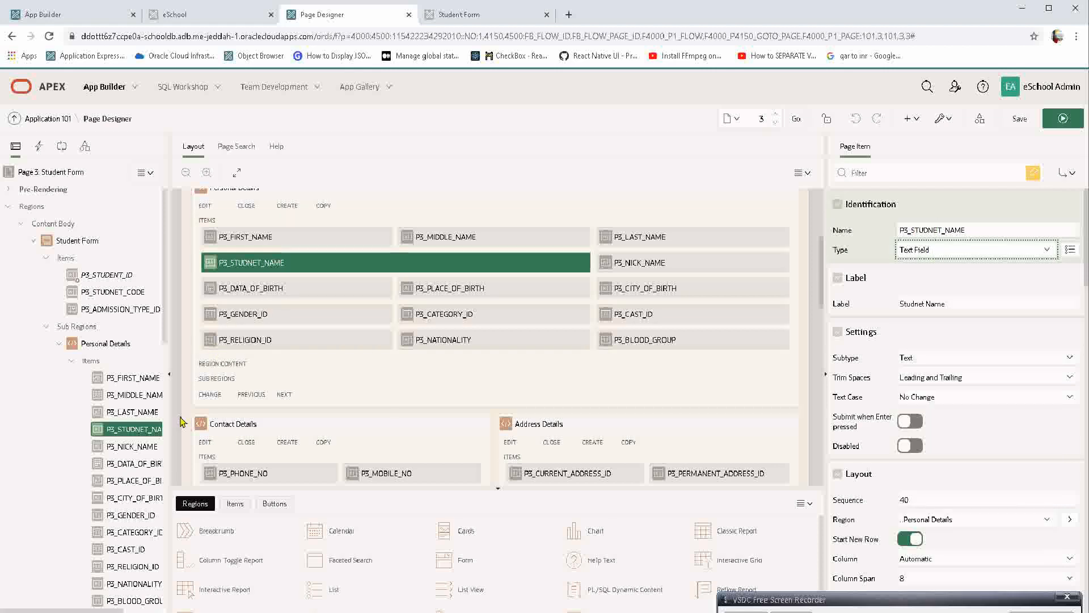
Inspect the Type of P3_DATA_OF_BIRTH in Page Designer and open its calendar on the running Student Form.
left_click(133, 464)
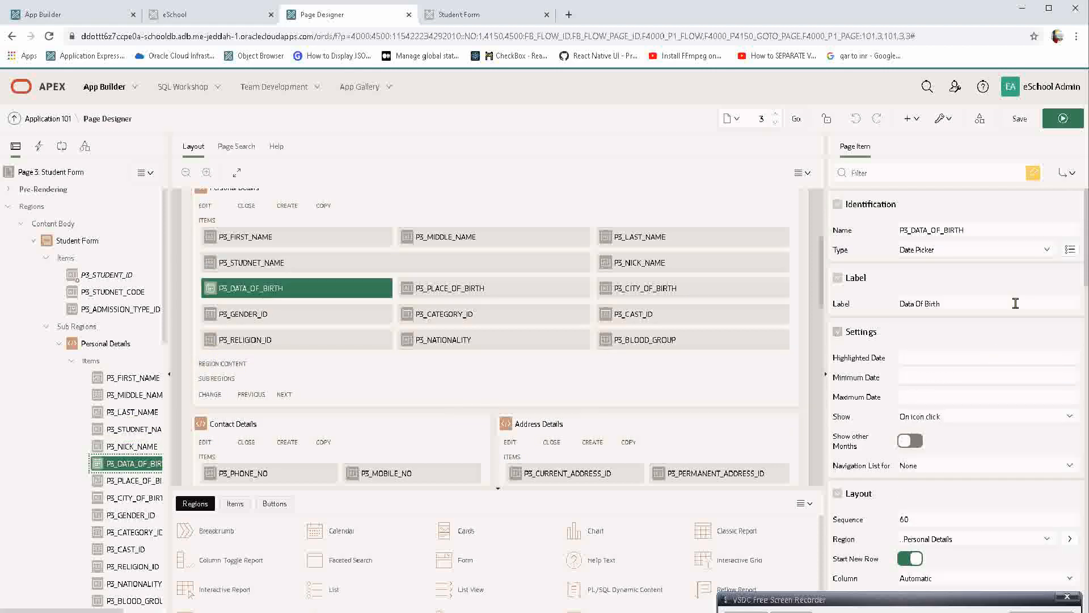
left_click(988, 252)
left_click(987, 251)
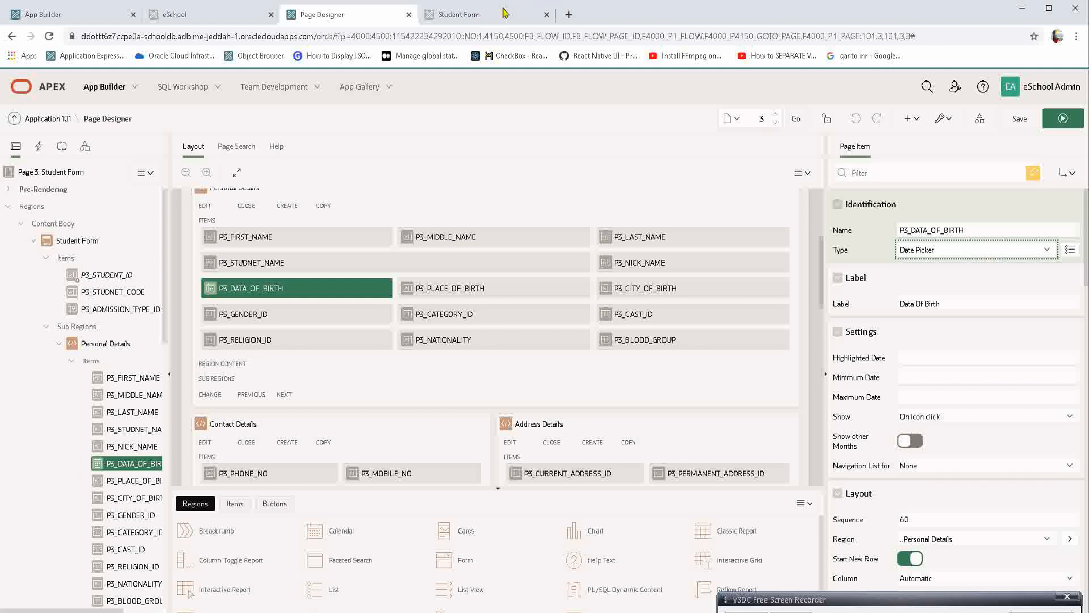
left_click(462, 15)
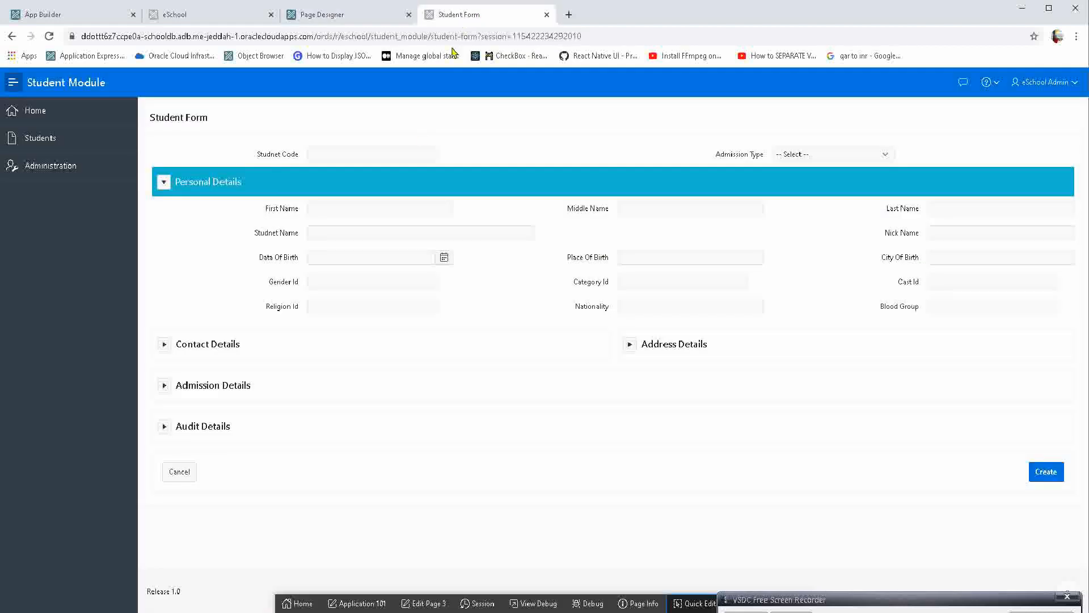
left_click(361, 259)
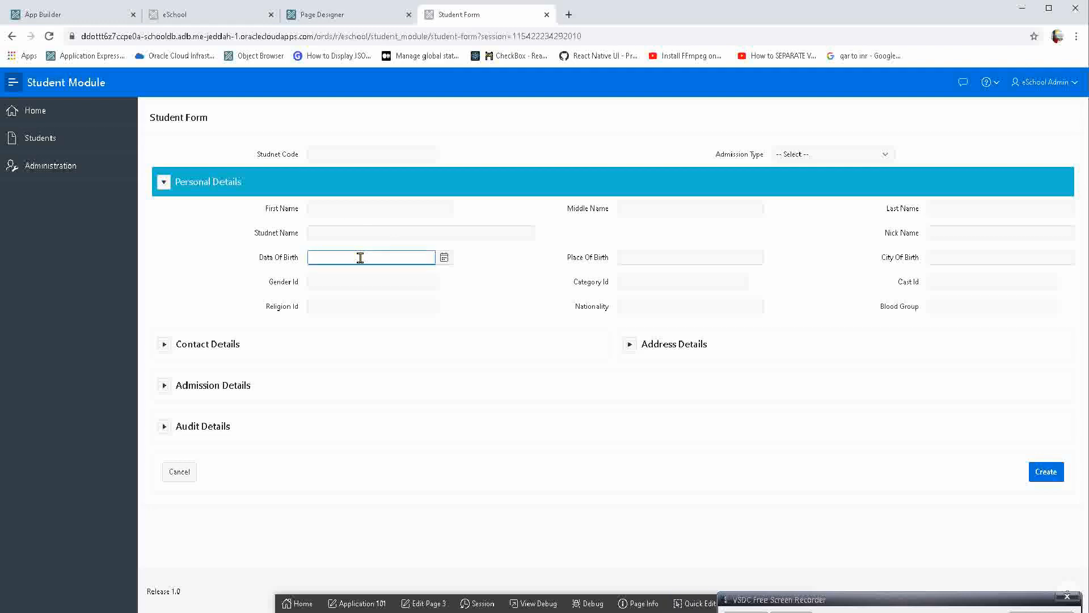
left_click(445, 260)
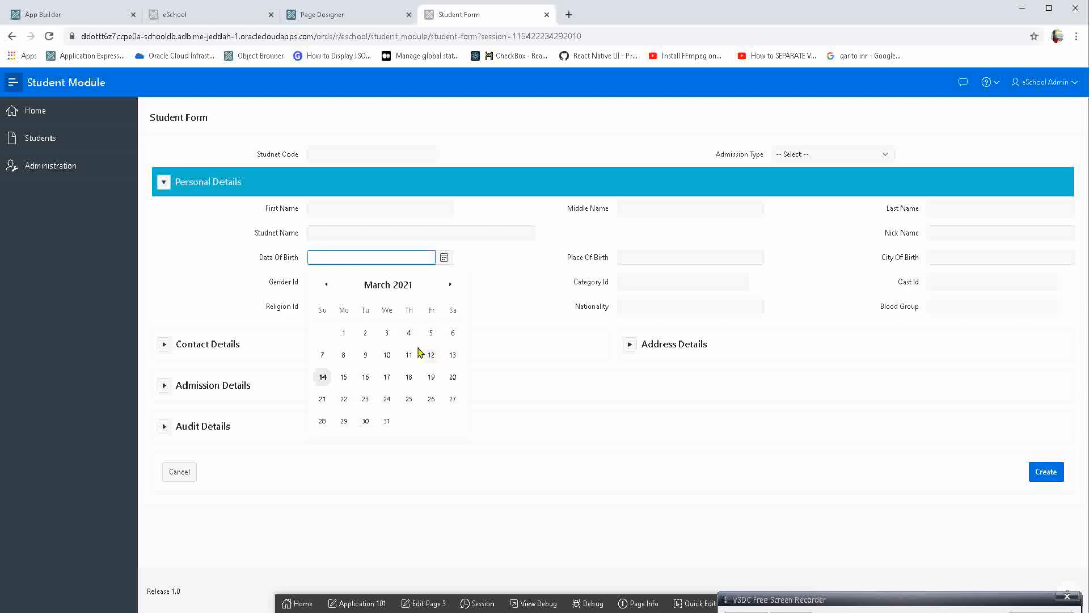
Set the Show setting of P3_DATA_OF_BIRTH to Both, save and run the page, and test the calendar by focusing the field.
left_click(368, 16)
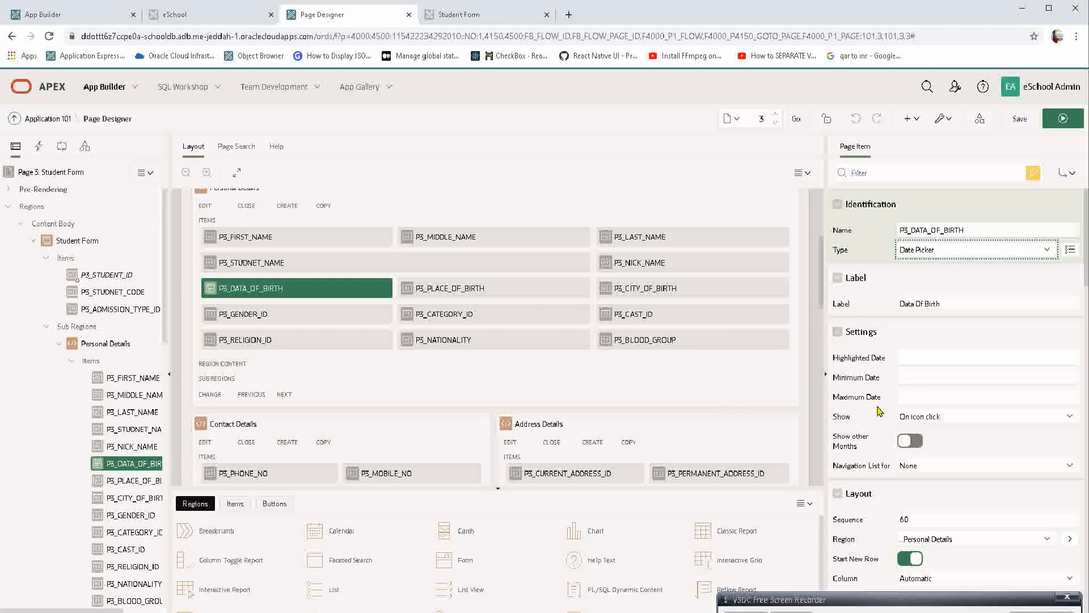
double_click(835, 416)
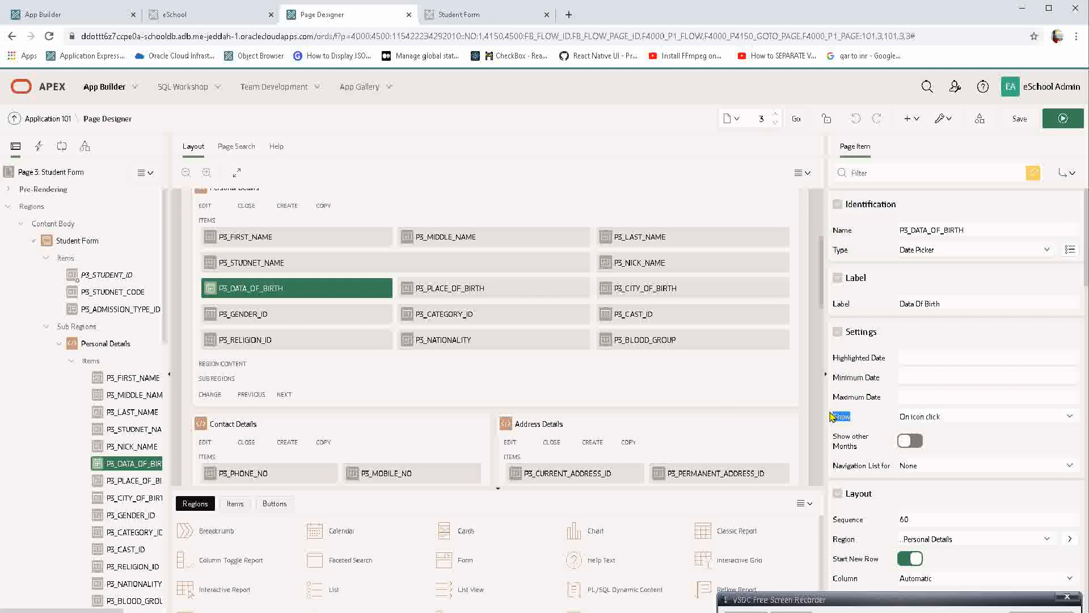
left_click(930, 421)
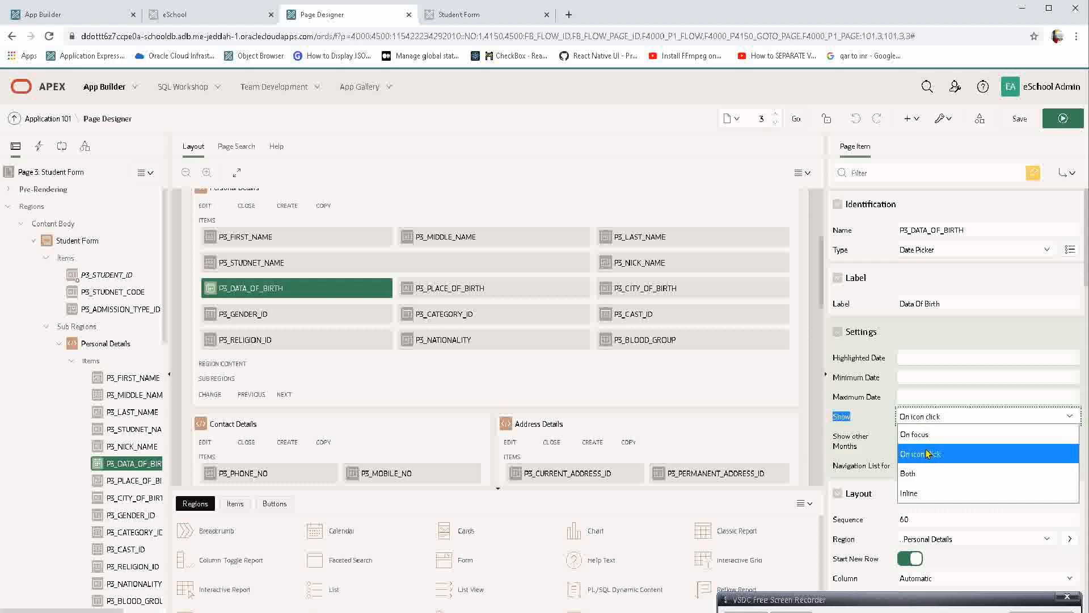
left_click(919, 474)
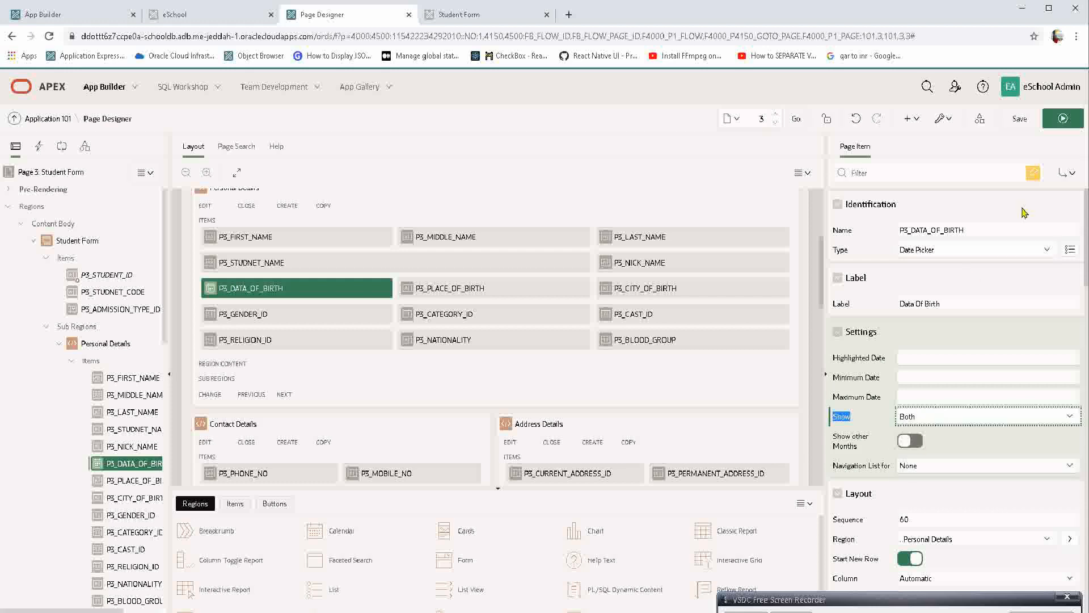
left_click(1067, 120)
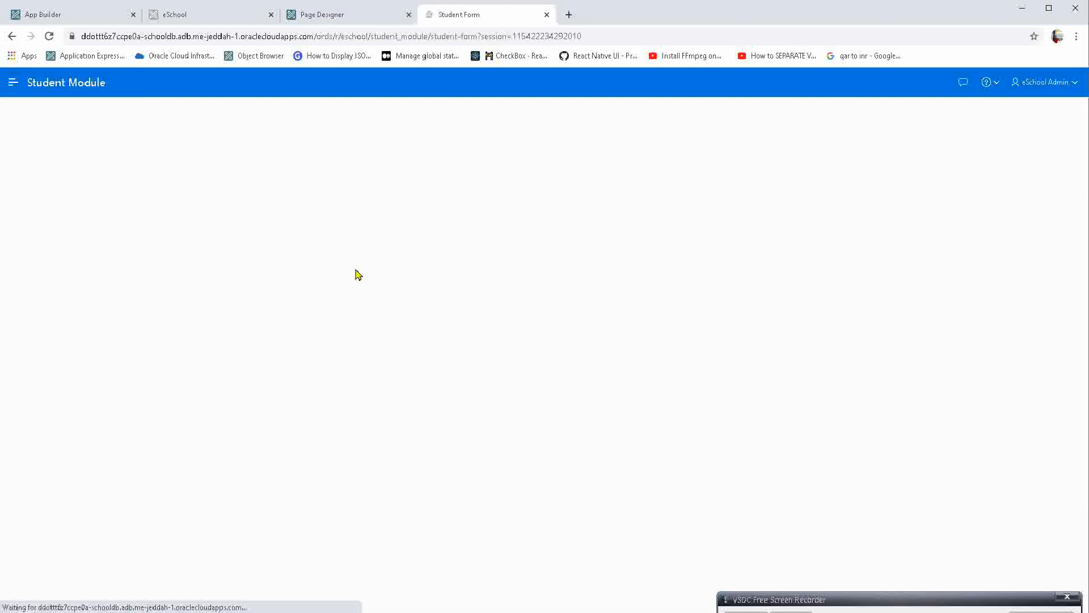
left_click(321, 256)
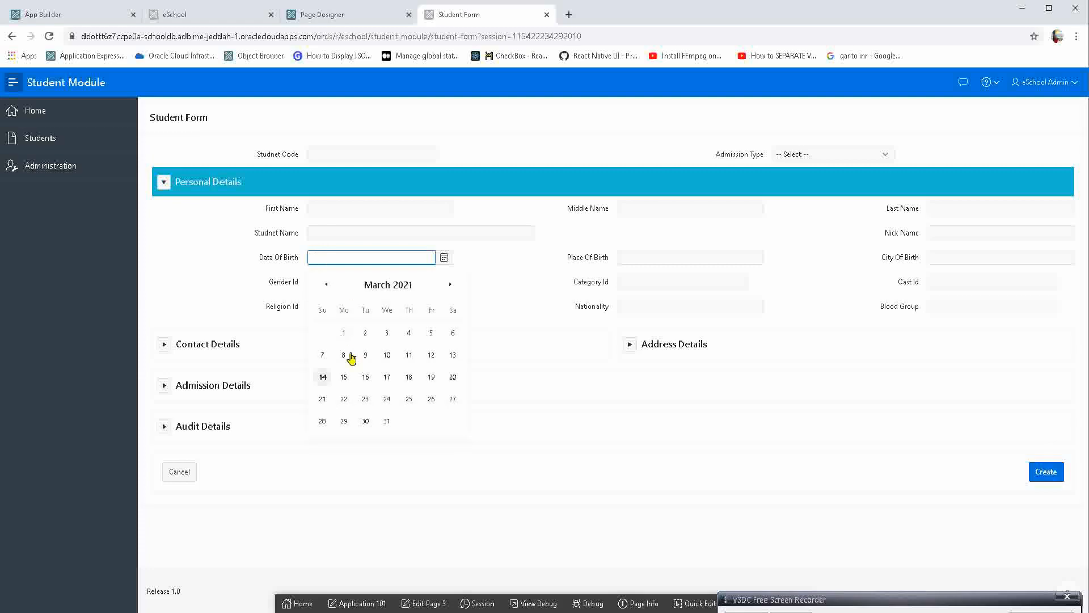
Set P3_DATA_OF_BIRTH's Minimum Date to 01-MAR-2021 and Maximum Date to 30-MAR-2021, and save and run the page.
left_click(335, 17)
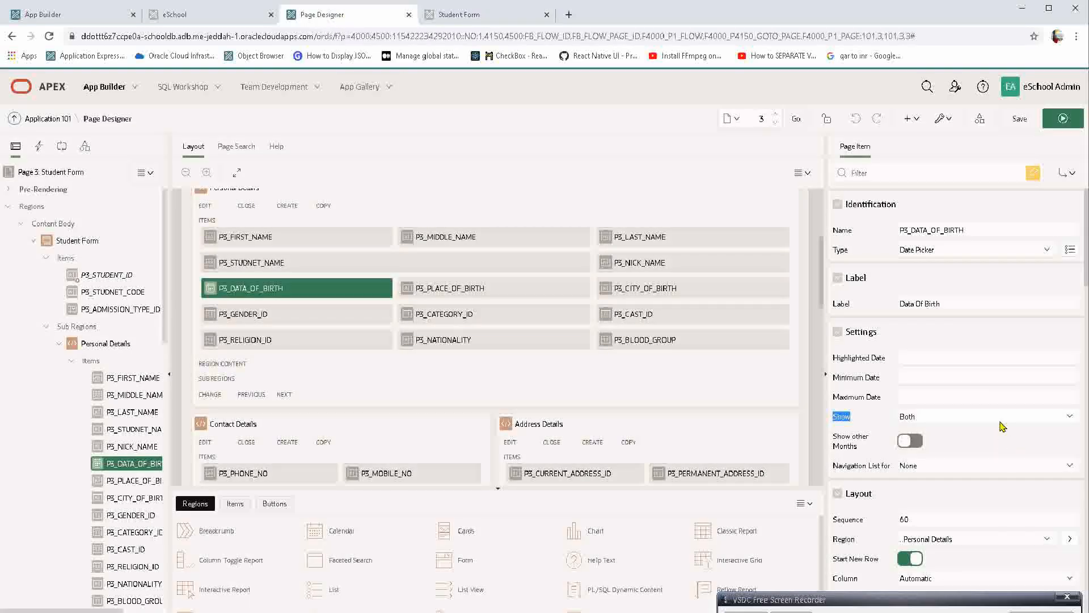
left_click(999, 422)
left_click(981, 413)
left_click(924, 358)
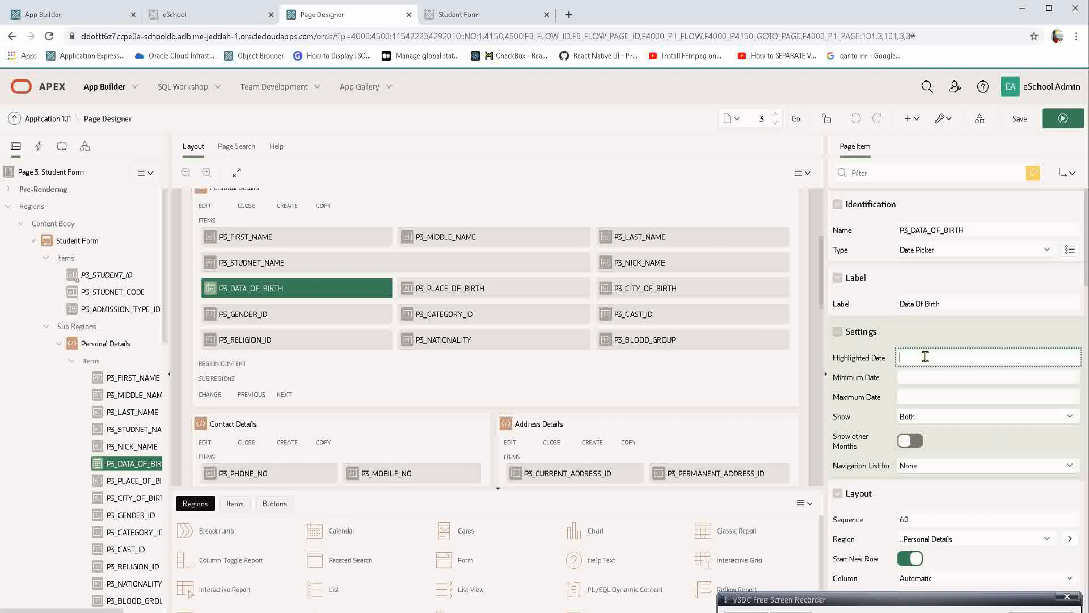
left_click(923, 379)
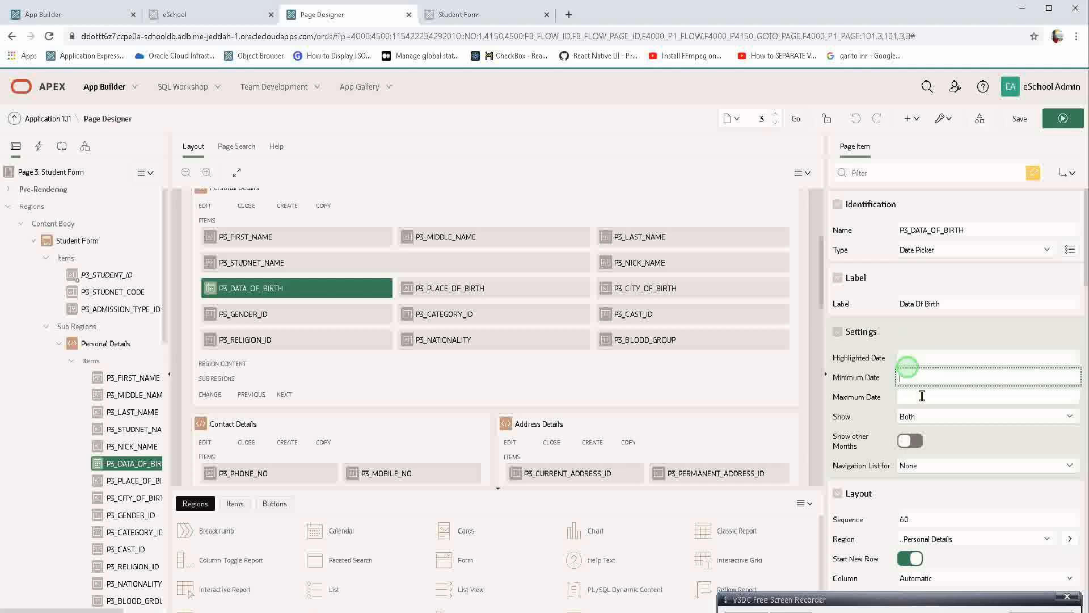
left_click(922, 396)
left_click(924, 378)
triple_click(924, 377)
key("ctrl+c")
key("Tab")
key("ctrl+v")
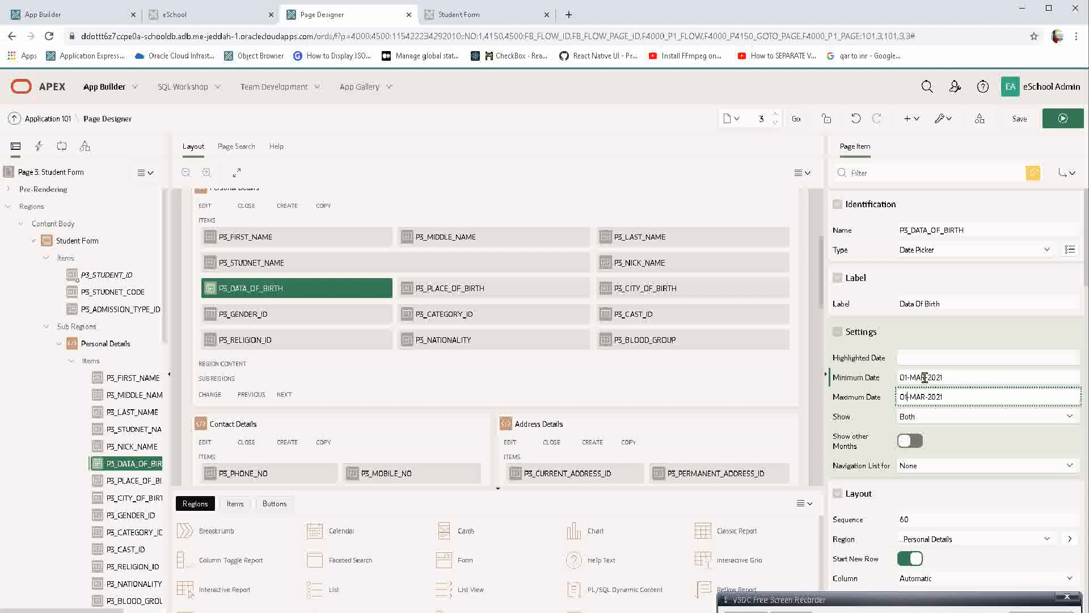
type("30")
key("Tab")
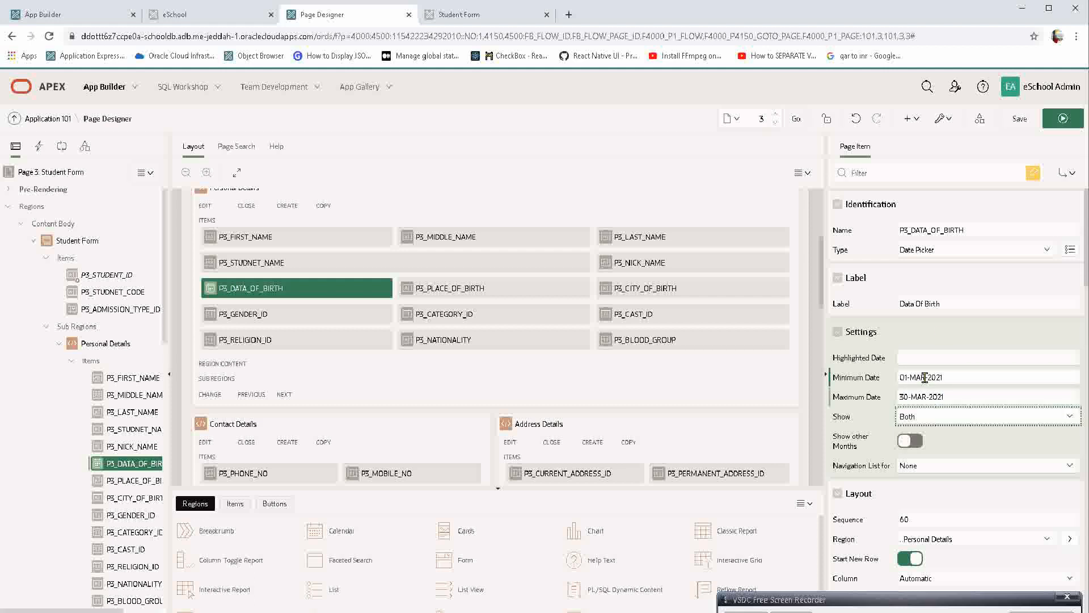
left_click(1062, 118)
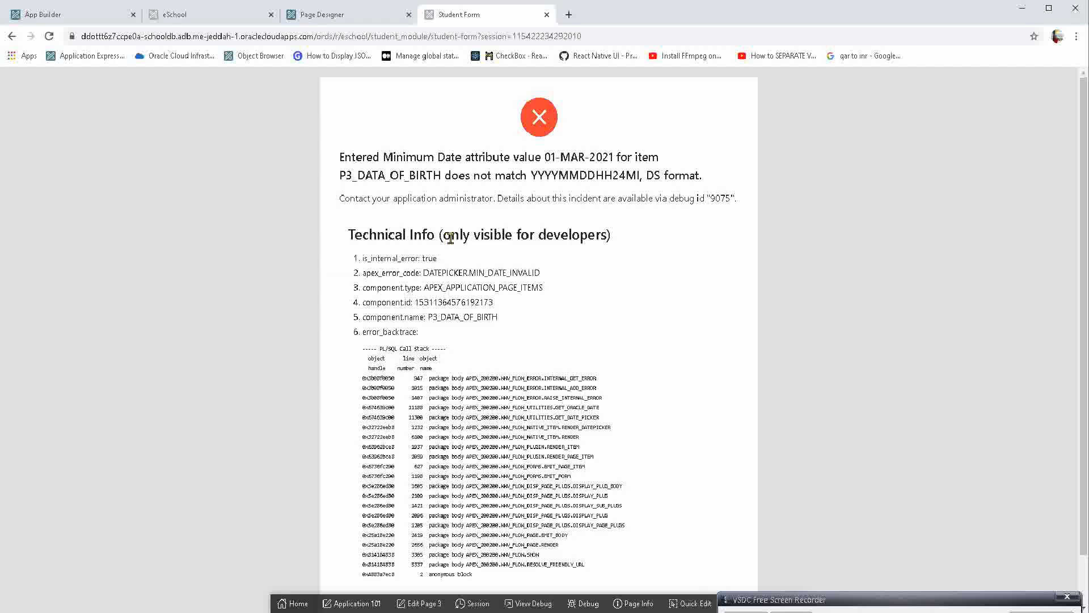
Examine the date format named in the Minimum Date error for P3_DATA_OF_BIRTH.
double_click(586, 177)
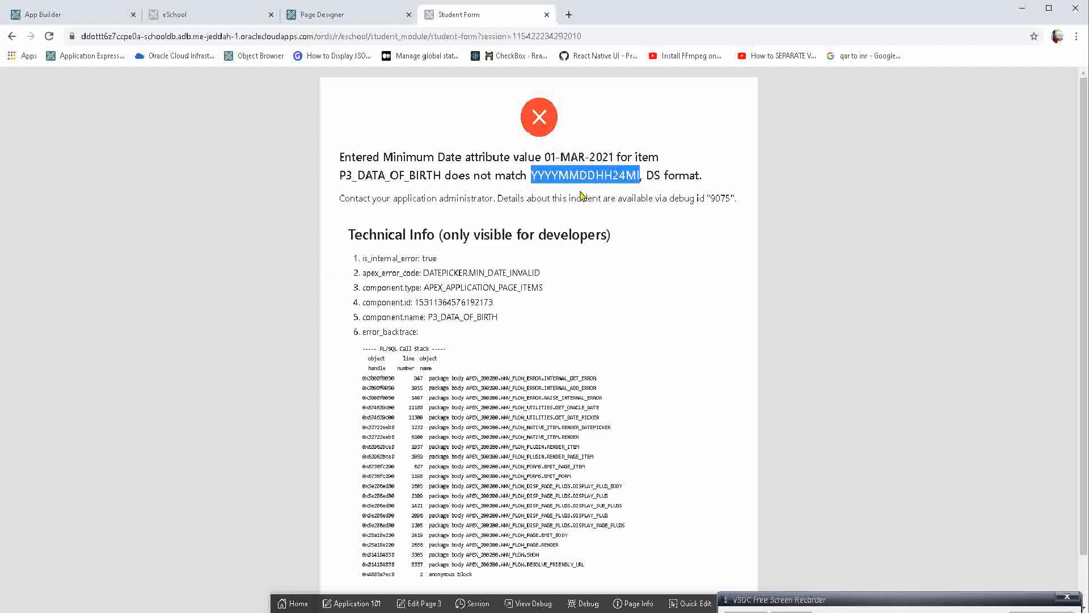
left_click(346, 1)
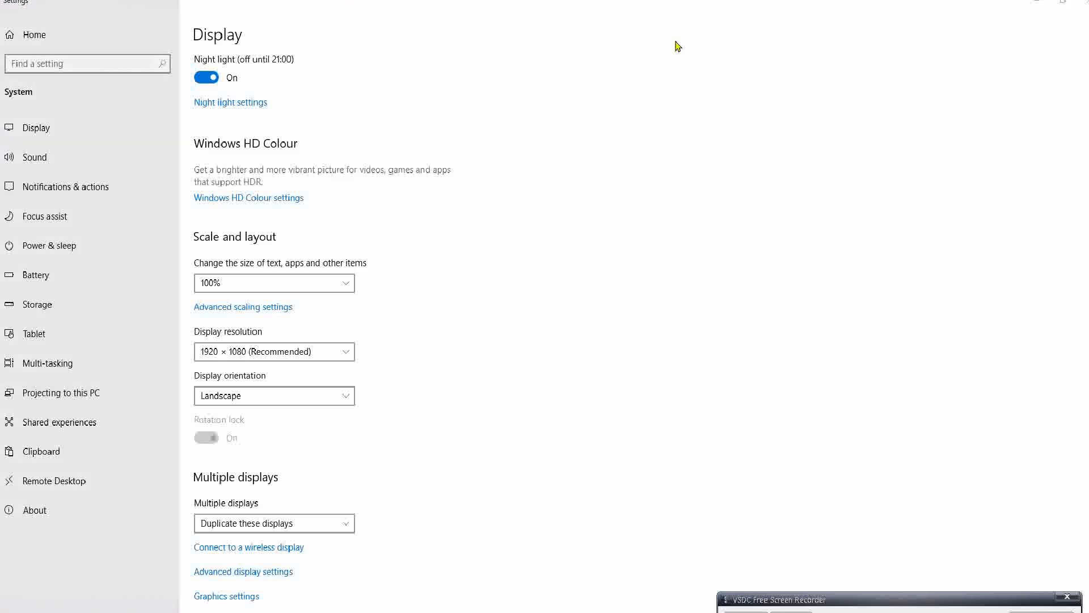
key("alt+Tab")
left_click(545, 208)
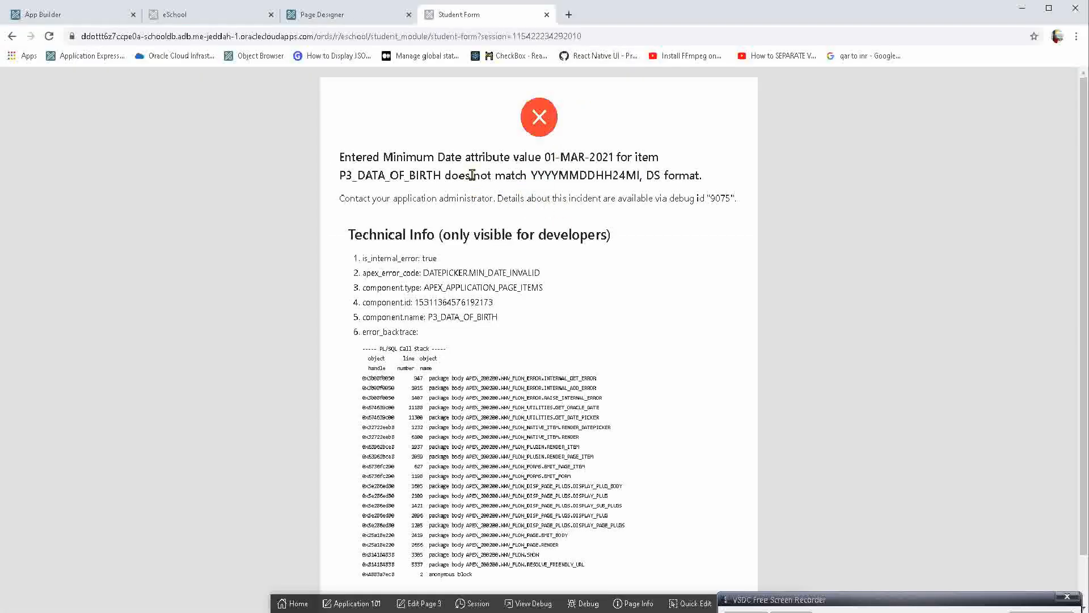
Set the Format Mask of P3_DATA_OF_BIRTH to DD-MON-YYYY in Page Designer, and save and run the page.
left_click_drag(472, 175, 509, 175)
left_click(509, 176)
left_click(313, 7)
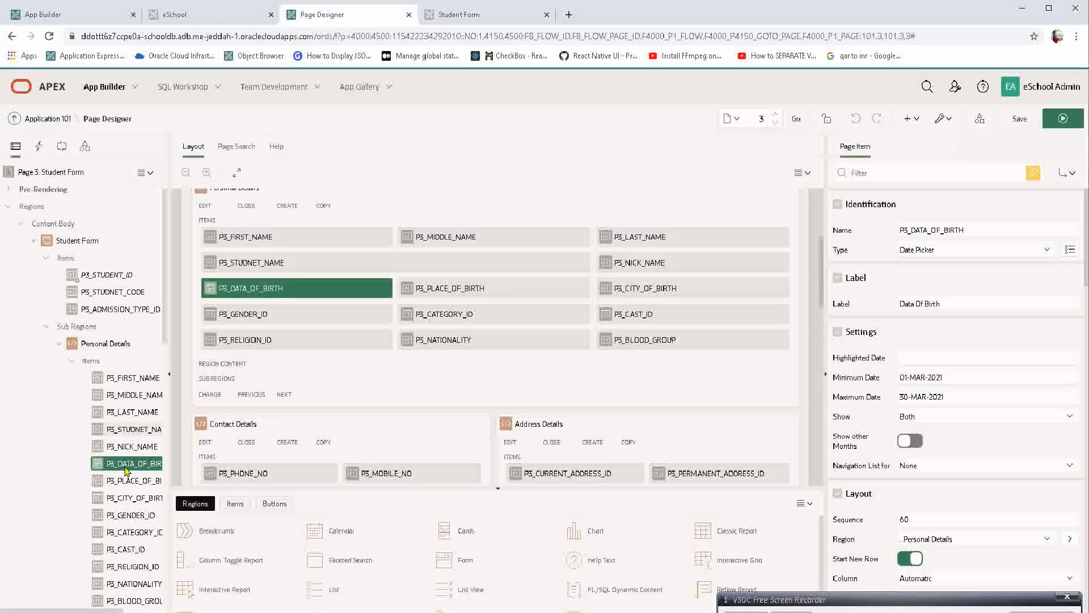
left_click(929, 171)
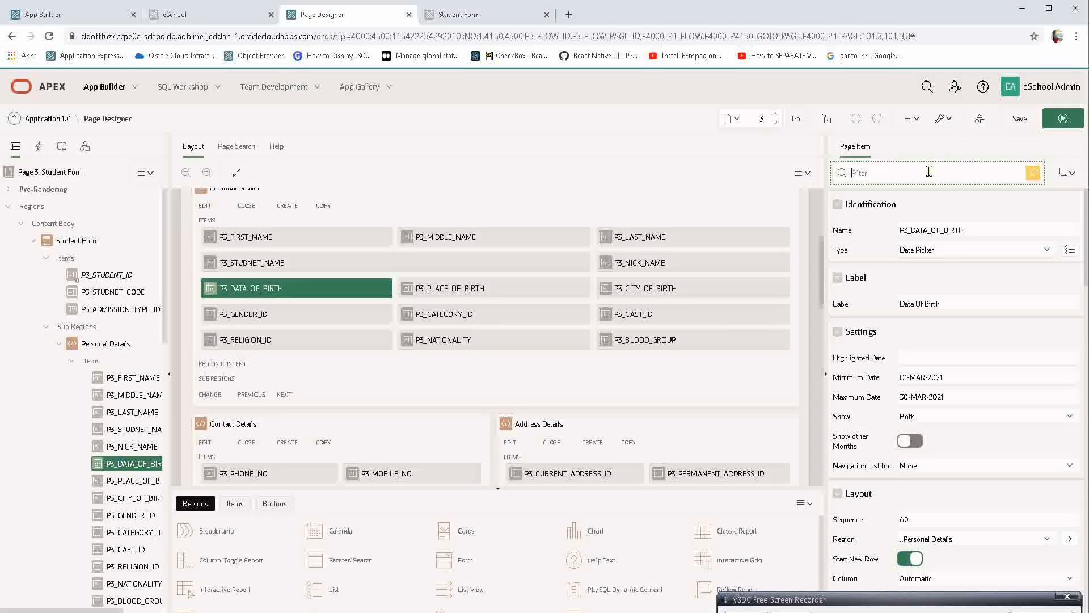
type("FORM")
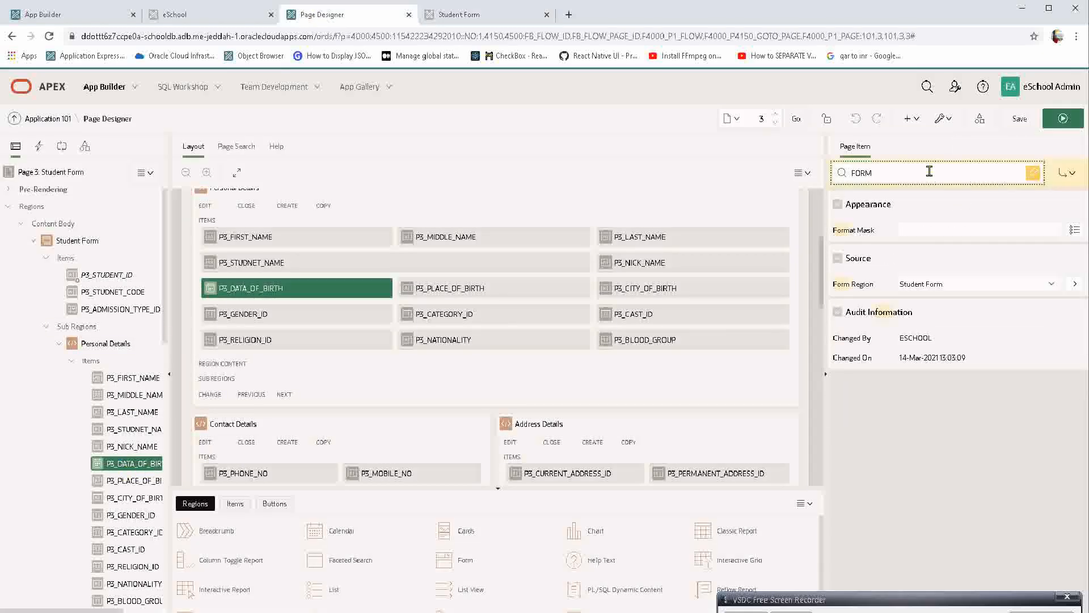
left_click(1077, 229)
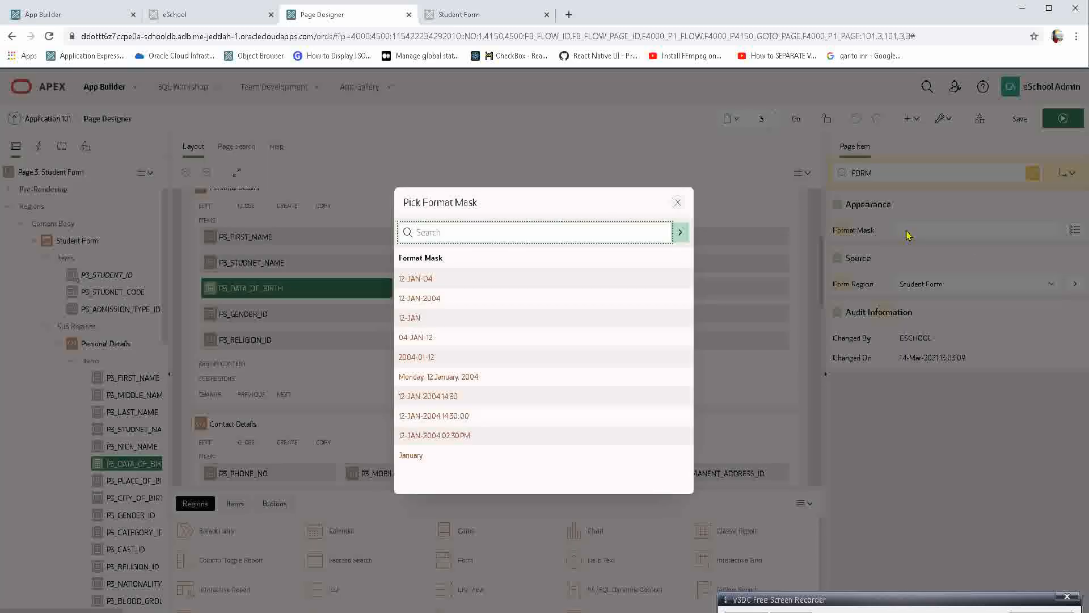
left_click(436, 298)
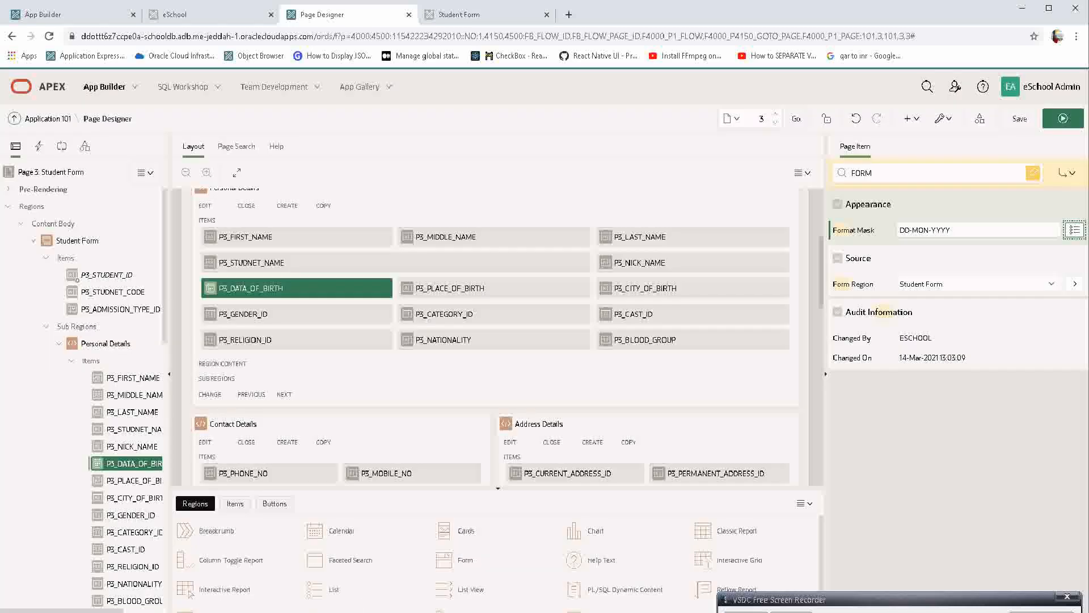
left_click(1058, 121)
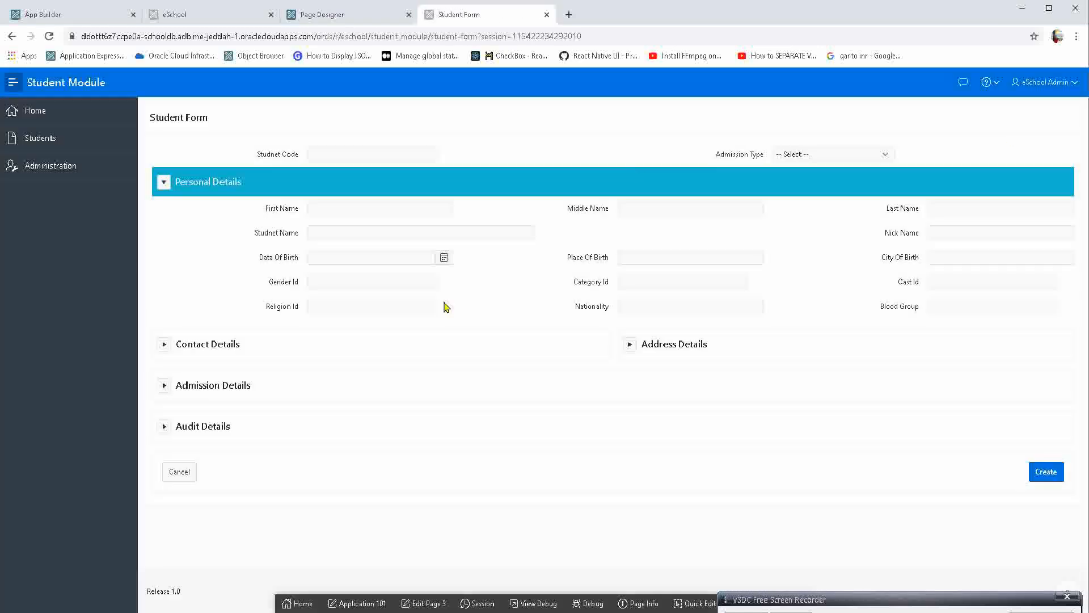
Test the Data Of Birth calendar on the Student Form by trying the day after the Maximum Date and the following month.
left_click(335, 259)
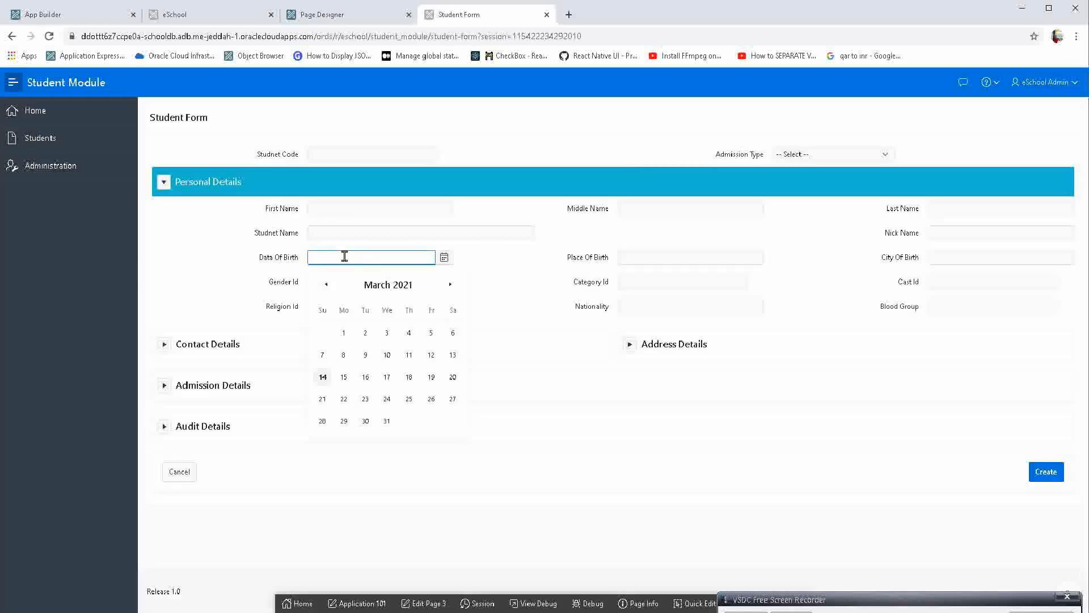
left_click(388, 423)
left_click(386, 418)
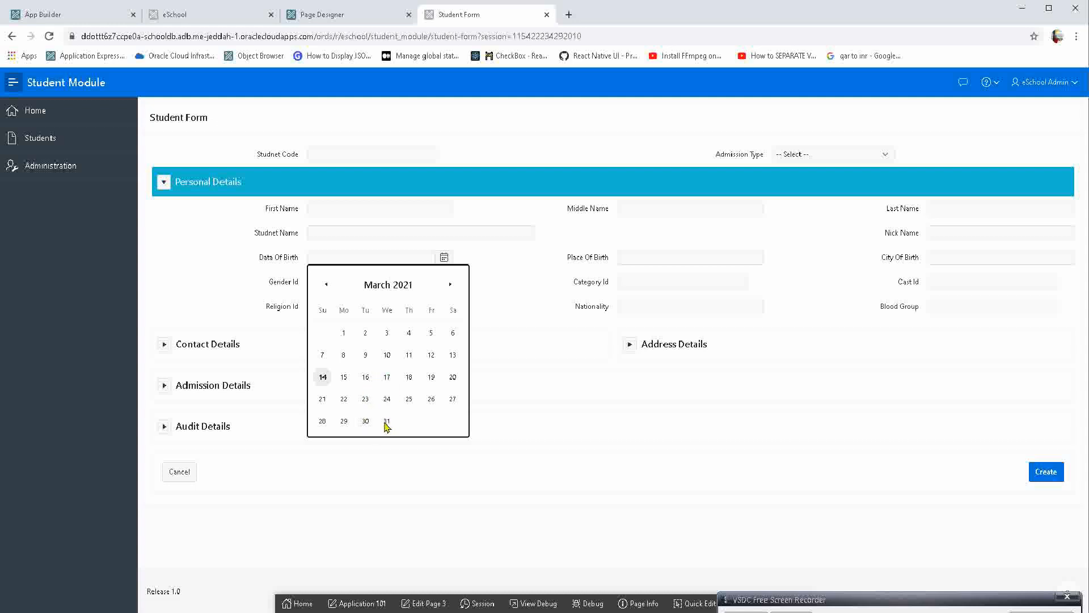
double_click(449, 284)
Set P3_DATA_OF_BIRTH's Minimum Date to 01-FEB-2021 and Maximum Date to 30-MAY-2021, and save and run the page.
left_click(330, 14)
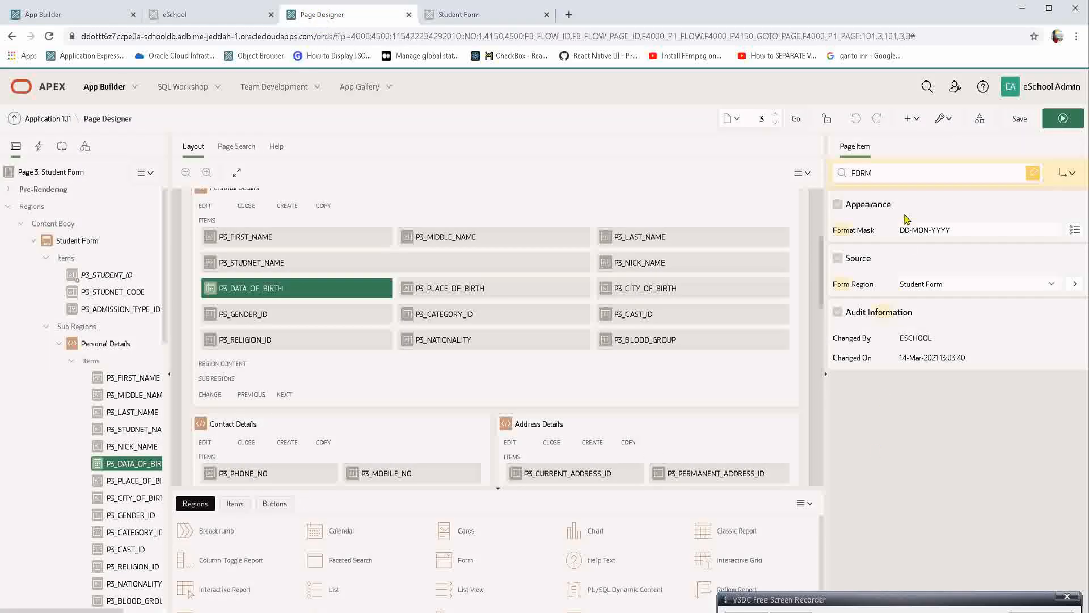
double_click(874, 172)
key("BackSpace")
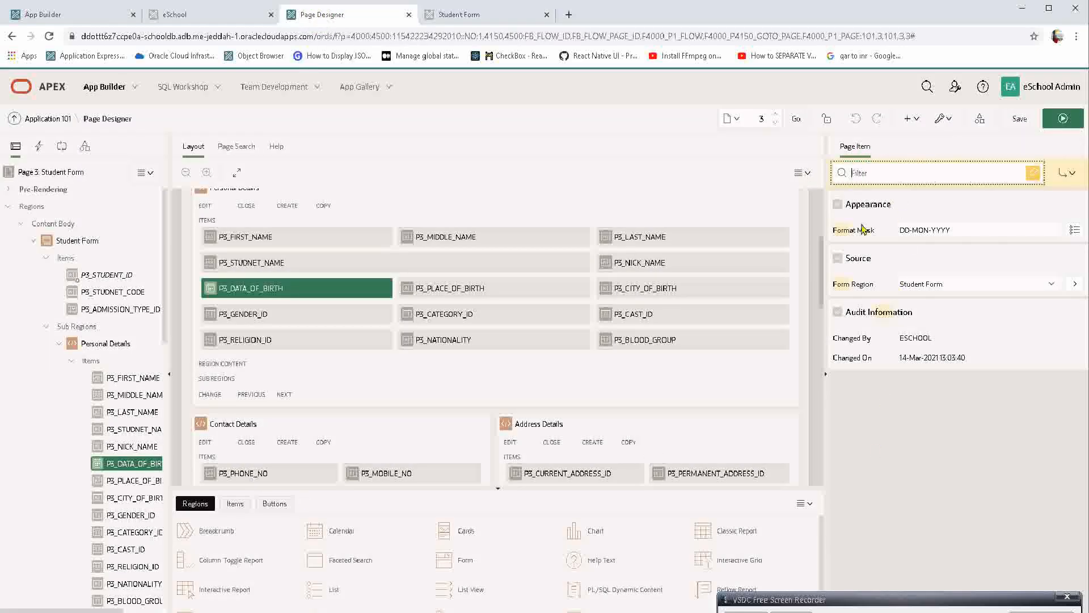
left_click(976, 377)
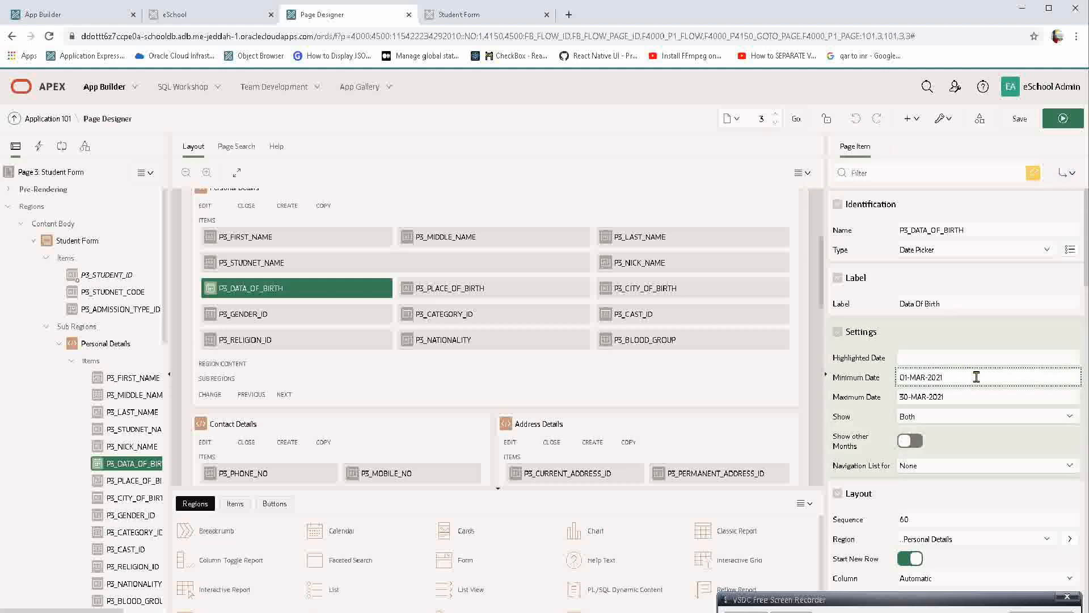
key("Left")
key("ctrl+shift+Left")
type("FE")
left_click(923, 397)
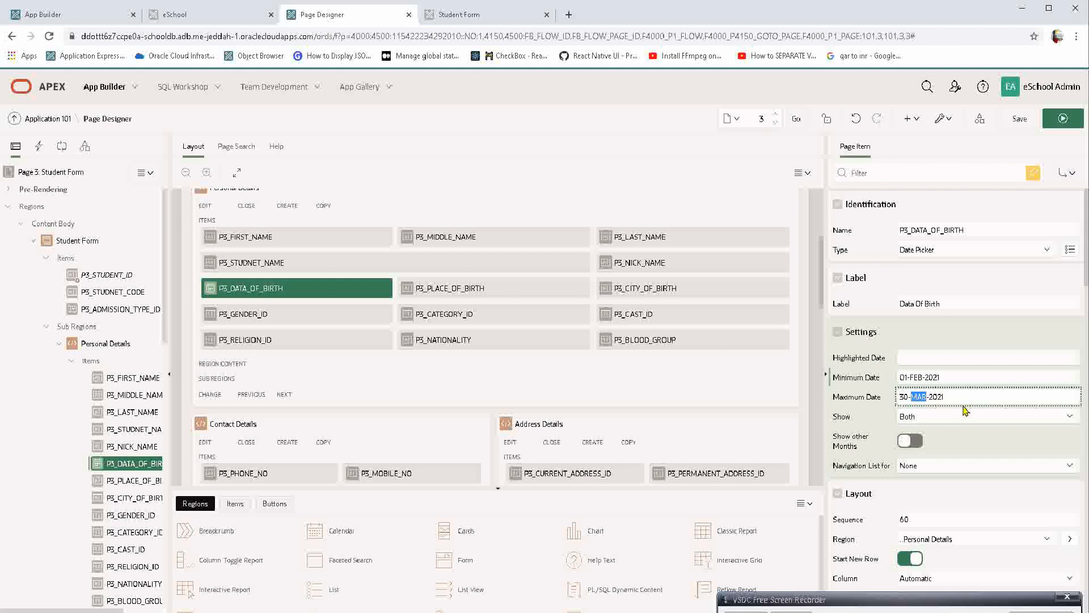
type("MAY")
left_click(1054, 119)
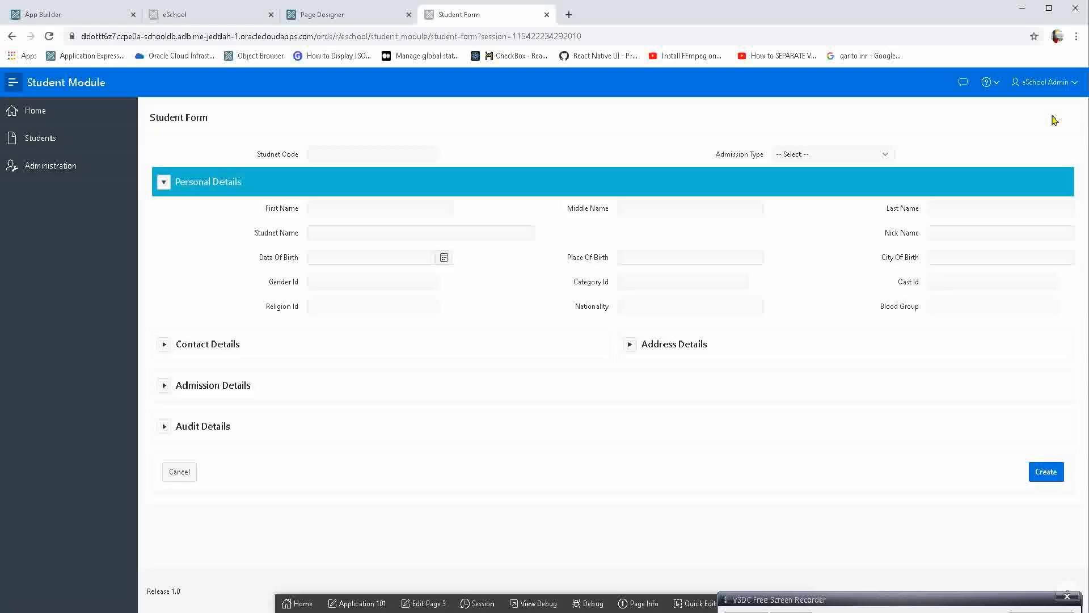
Test the lower date limit by moving the Data Of Birth calendar back to February and picking a day.
left_click(333, 258)
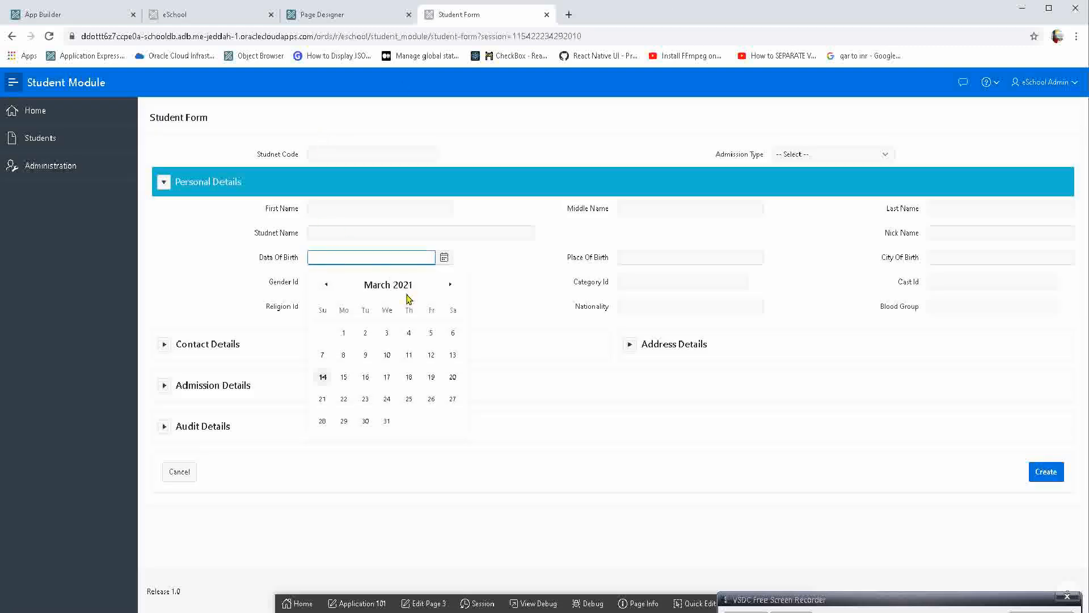
left_click(328, 285)
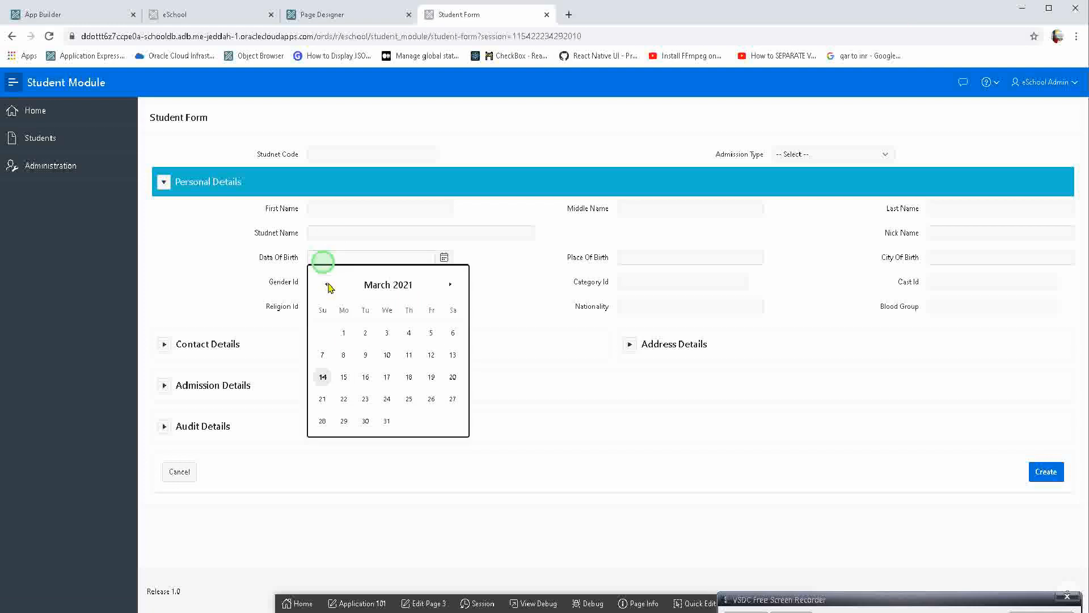
left_click(328, 285)
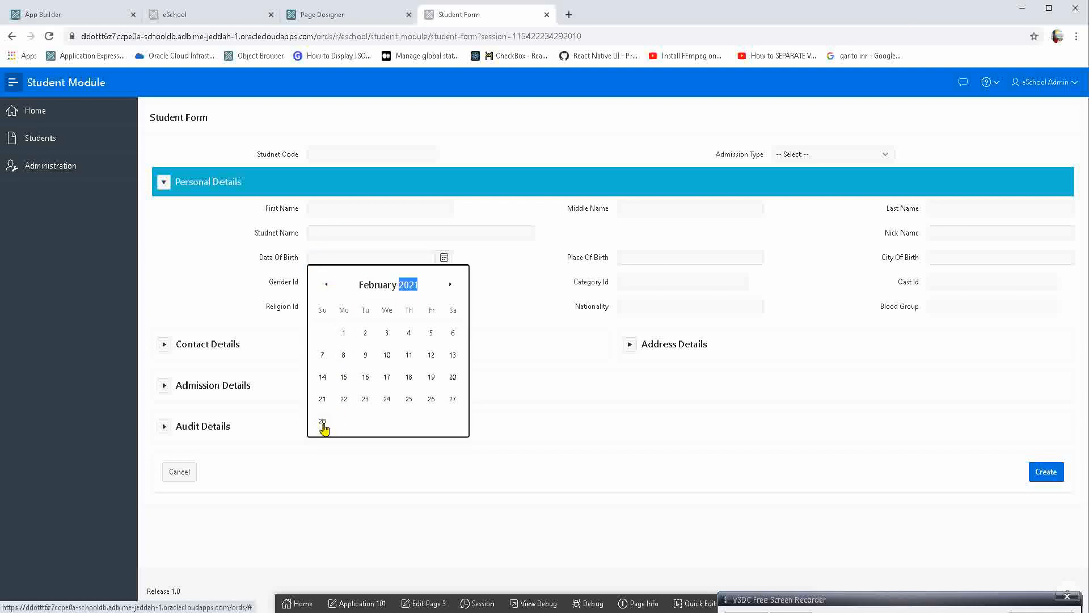
left_click(427, 376)
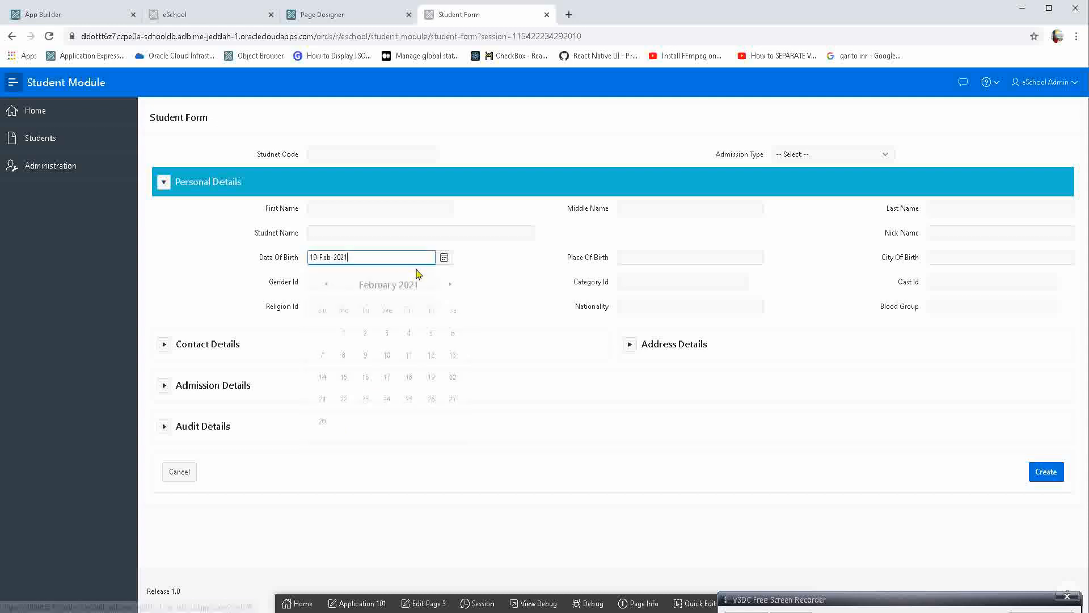
left_click(410, 252)
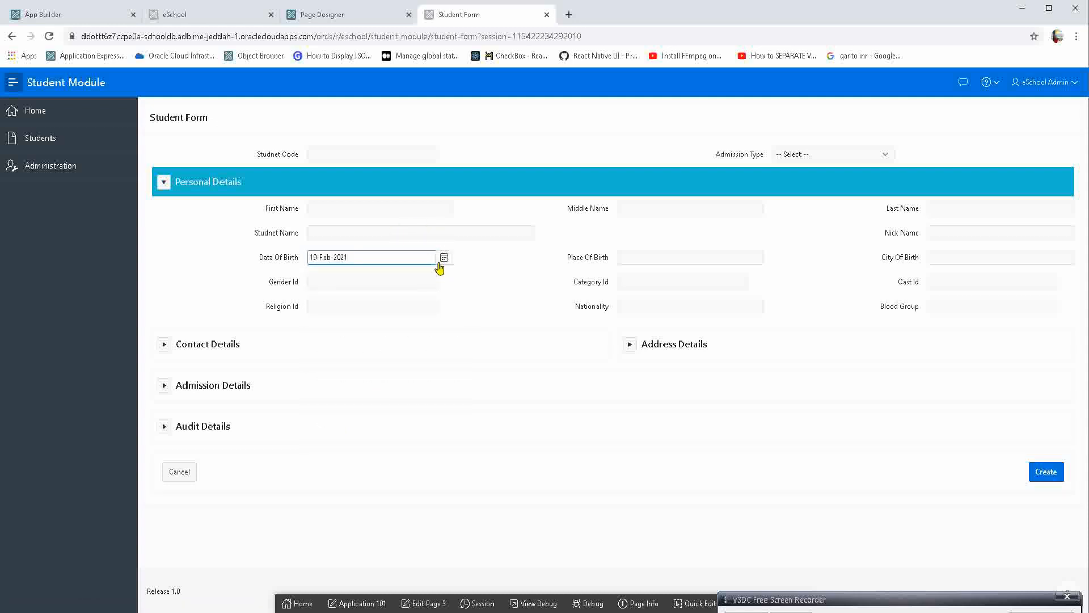
Test the upper date limit by moving the Data Of Birth calendar forward to May and picking a day.
left_click(443, 260)
left_click(452, 287)
left_click(452, 288)
left_click(452, 288)
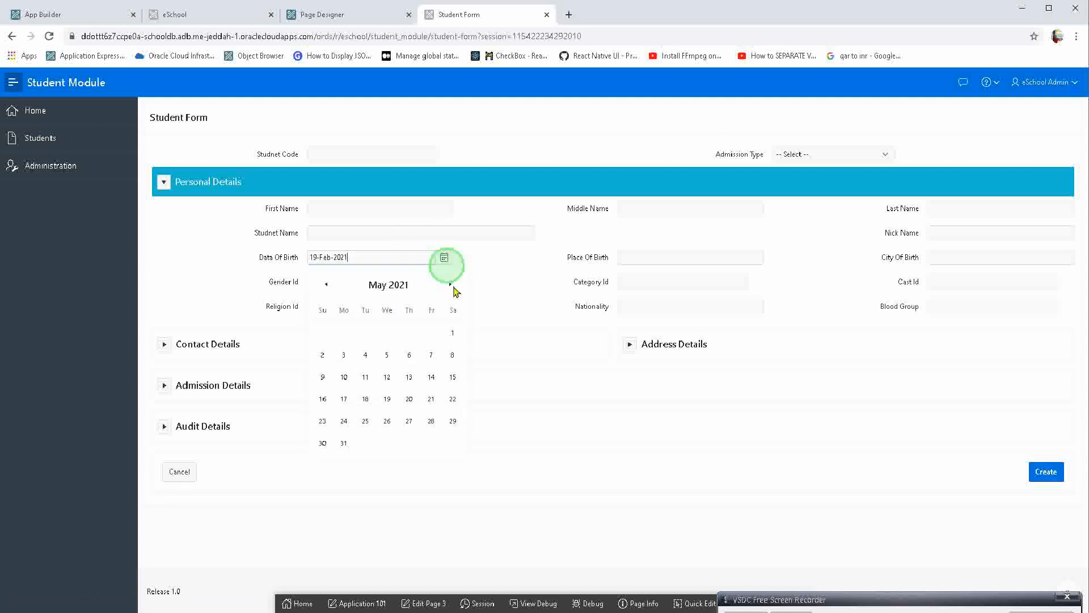
left_click(386, 280)
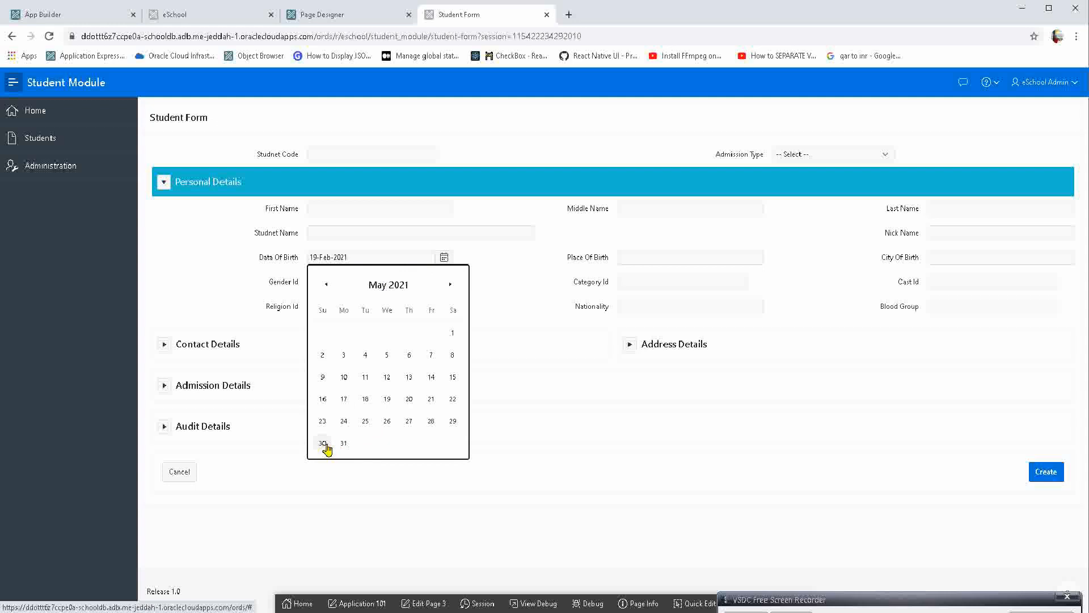
left_click(343, 421)
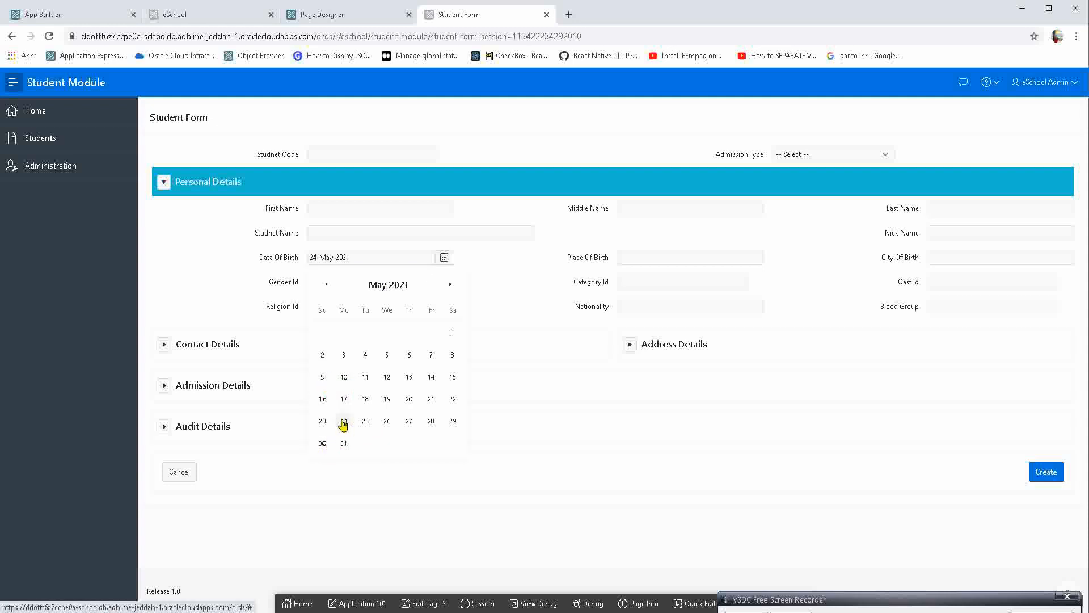
left_click(353, 259)
Set Navigation List for of P3_DATA_OF_BIRTH to Month and Year, save the page, and reload the Student Form.
left_click(340, 15)
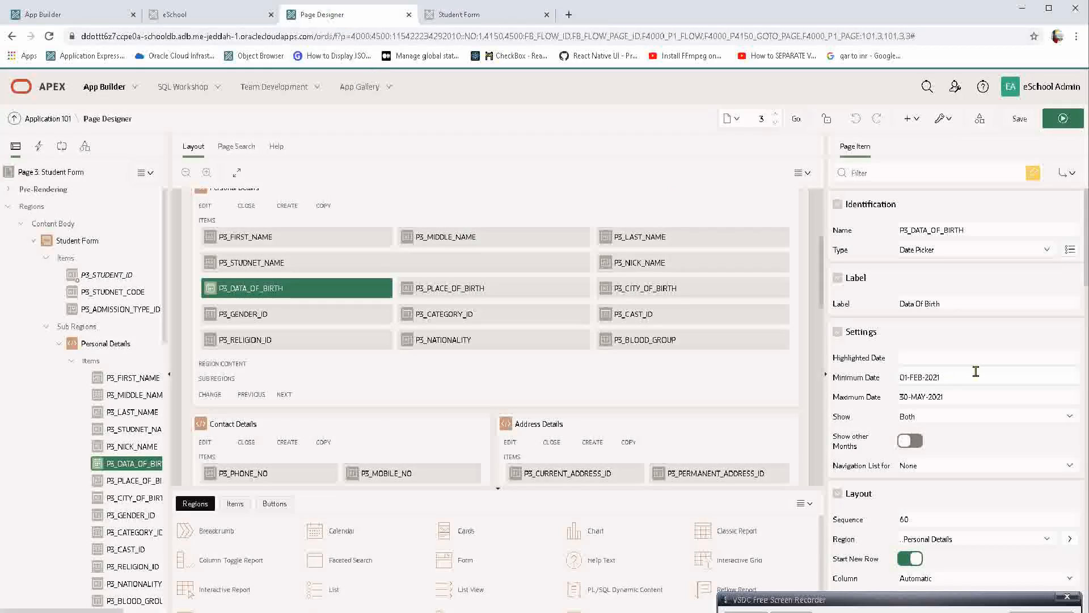
left_click(973, 466)
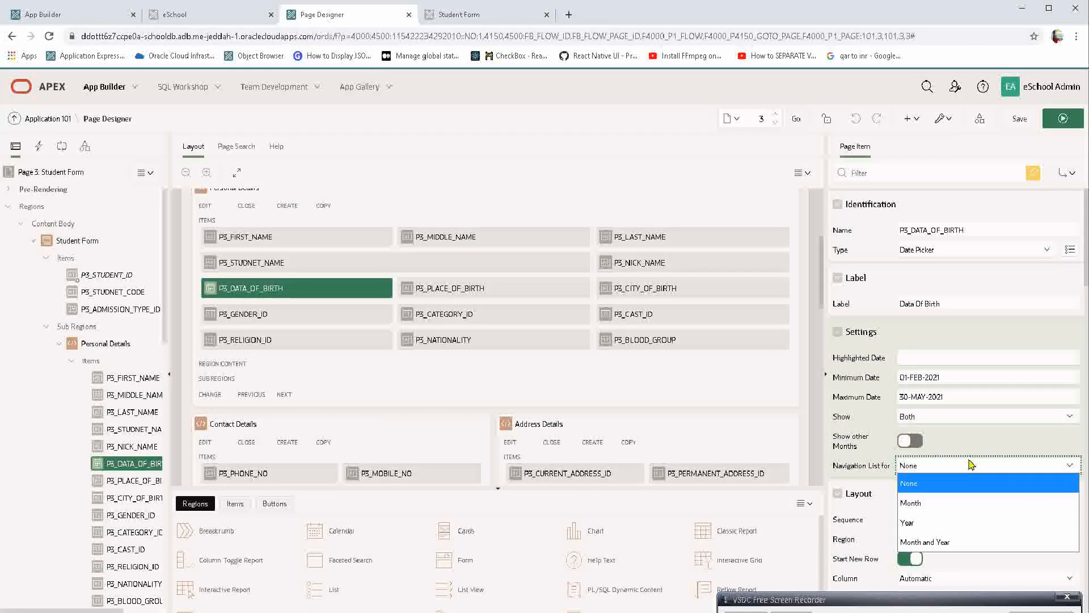
left_click(926, 542)
left_click(1020, 118)
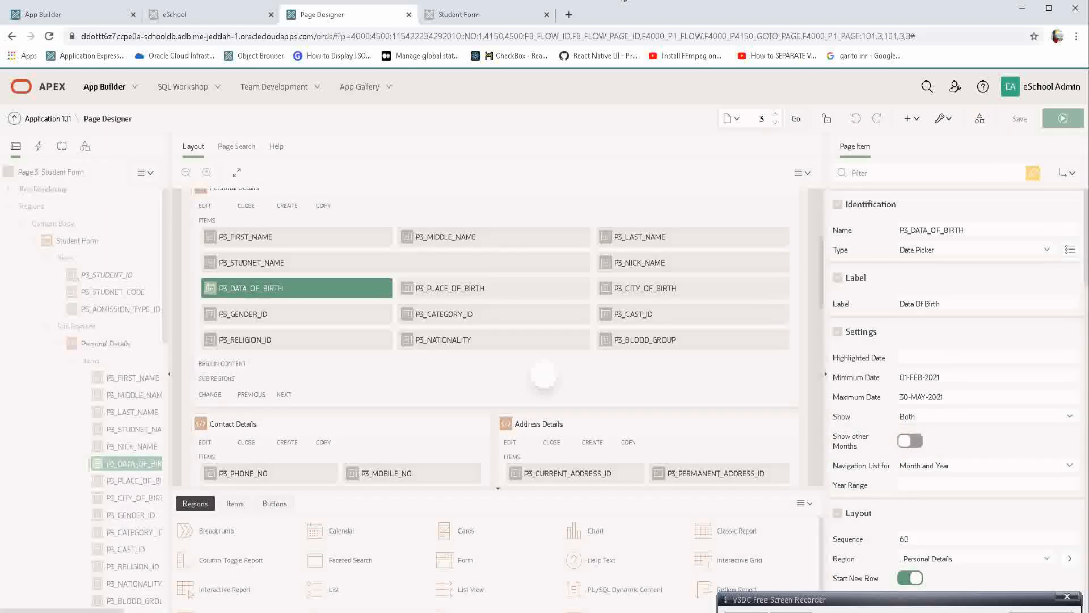
left_click(463, 25)
key("F5")
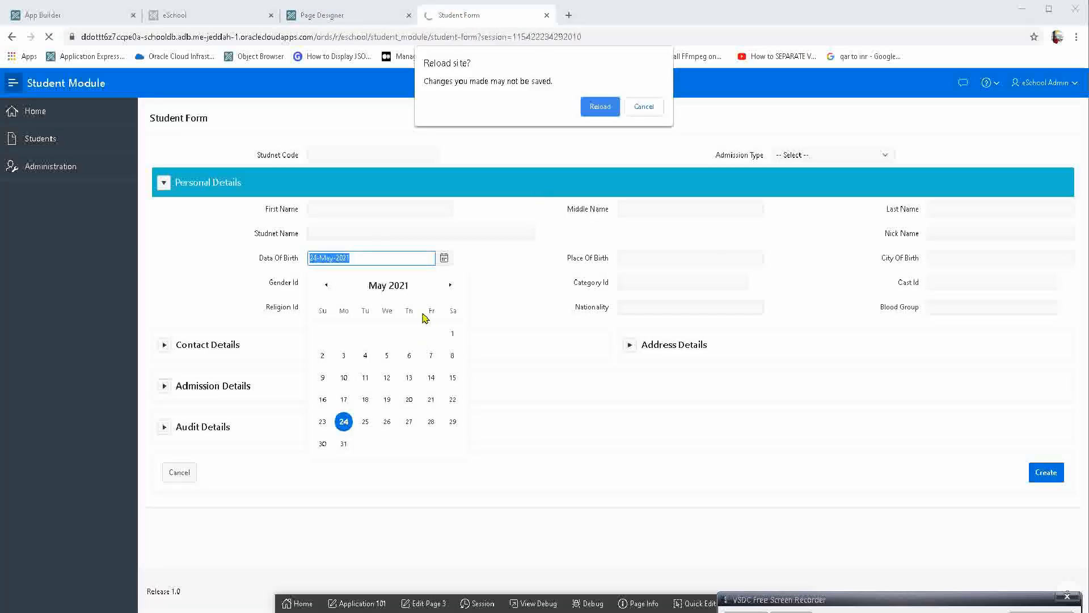
key("Return")
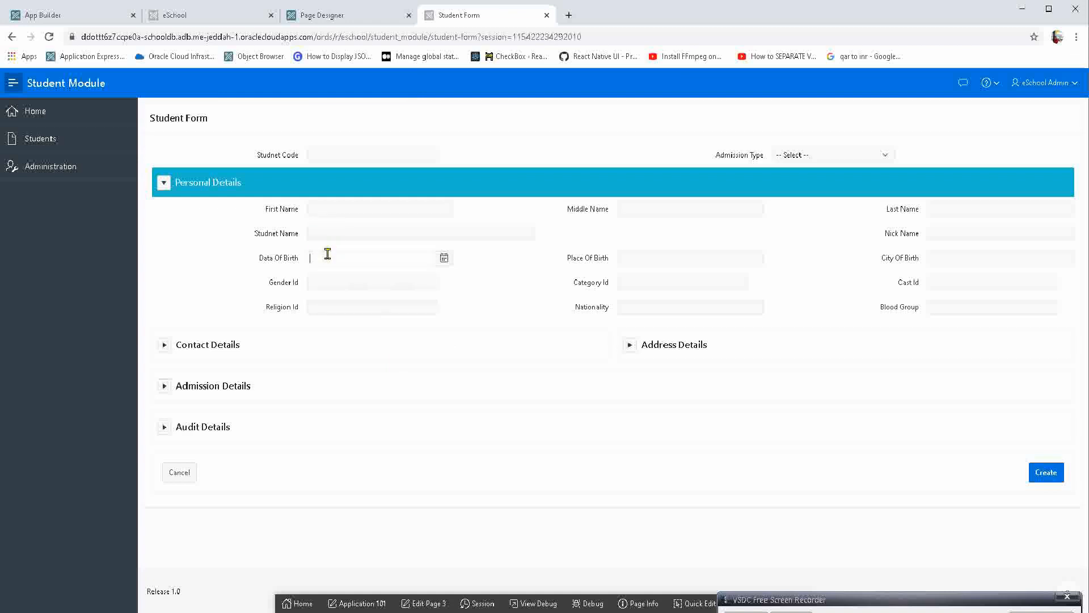
Test the Data Of Birth calendar's month and year lists by choosing May and checking the available years.
left_click(358, 258)
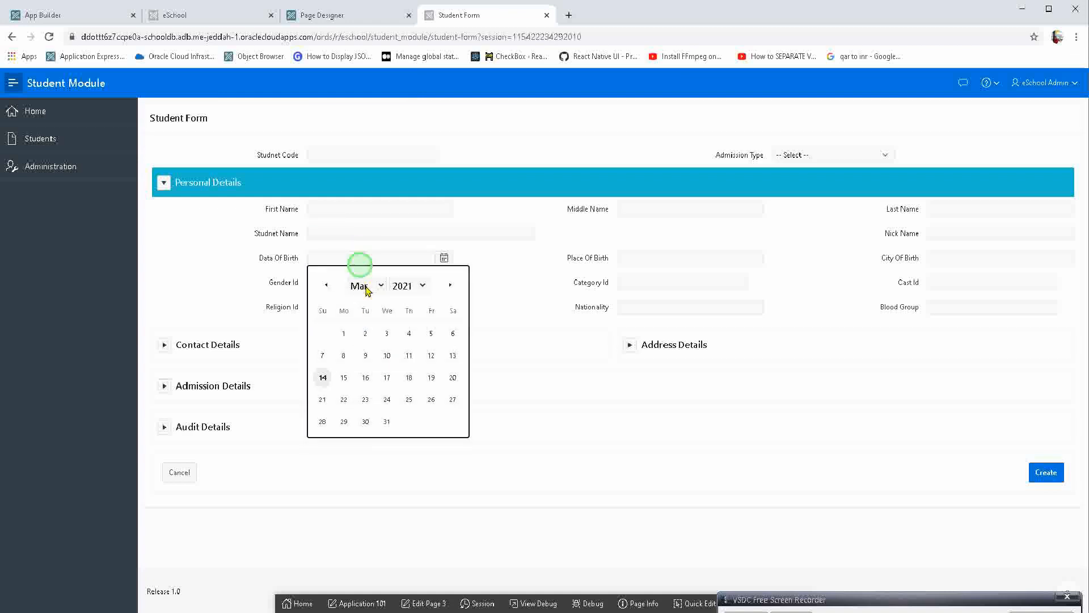
left_click(366, 290)
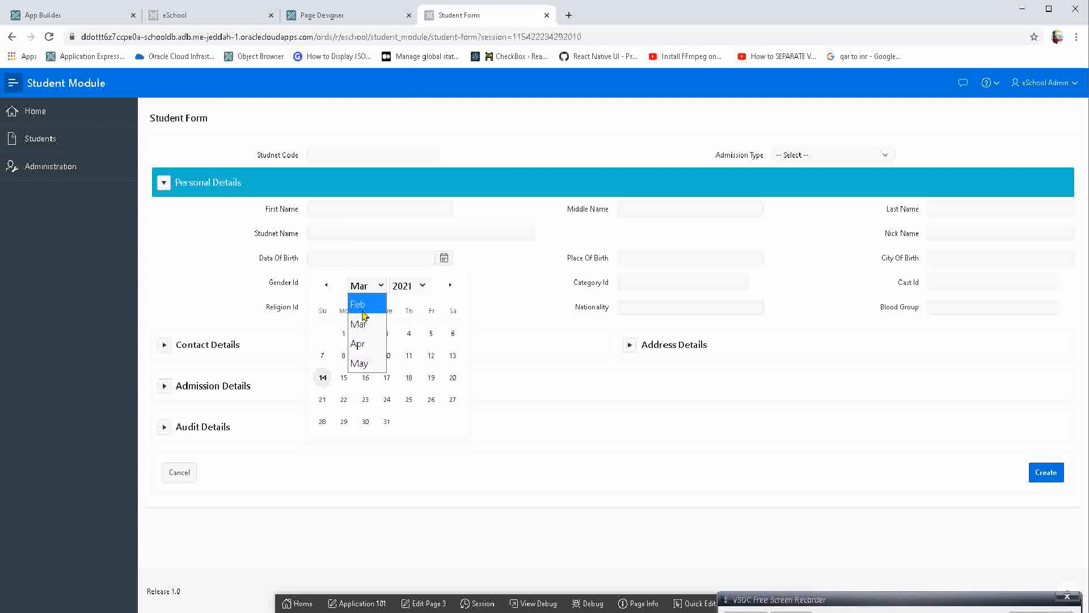
left_click(360, 363)
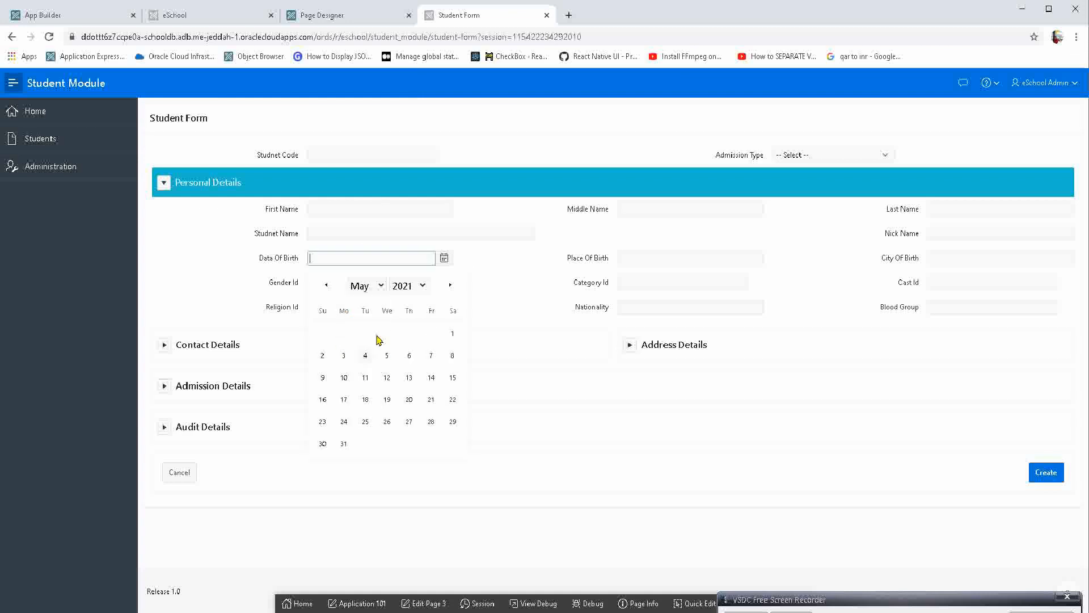
left_click(402, 290)
left_click(409, 304)
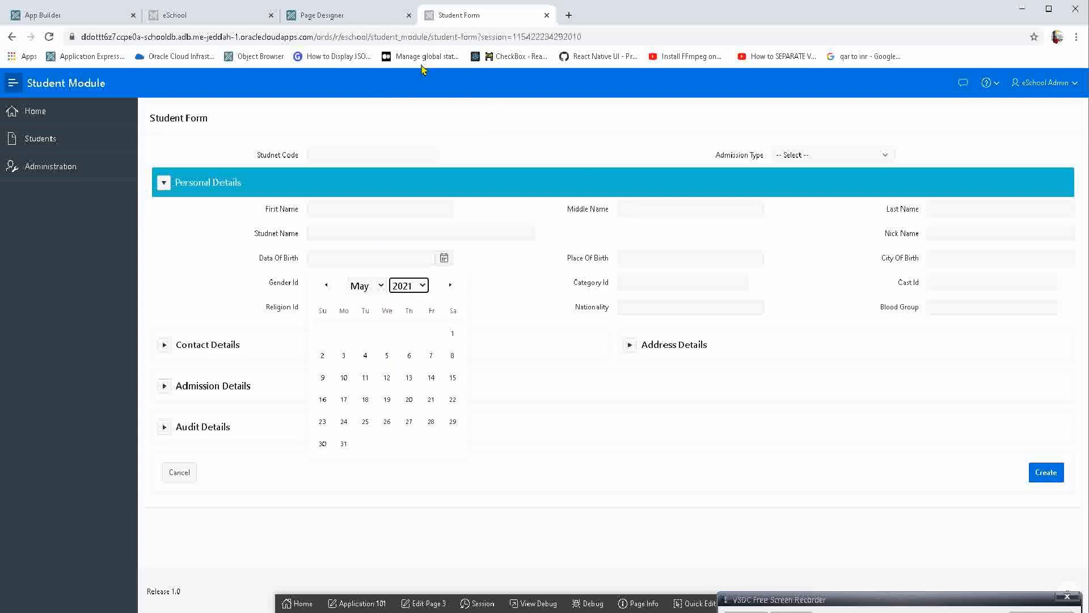
Clear the Minimum Date and Maximum Date of P3_DATA_OF_BIRTH in Page Designer, and save and run the page.
left_click(341, 16)
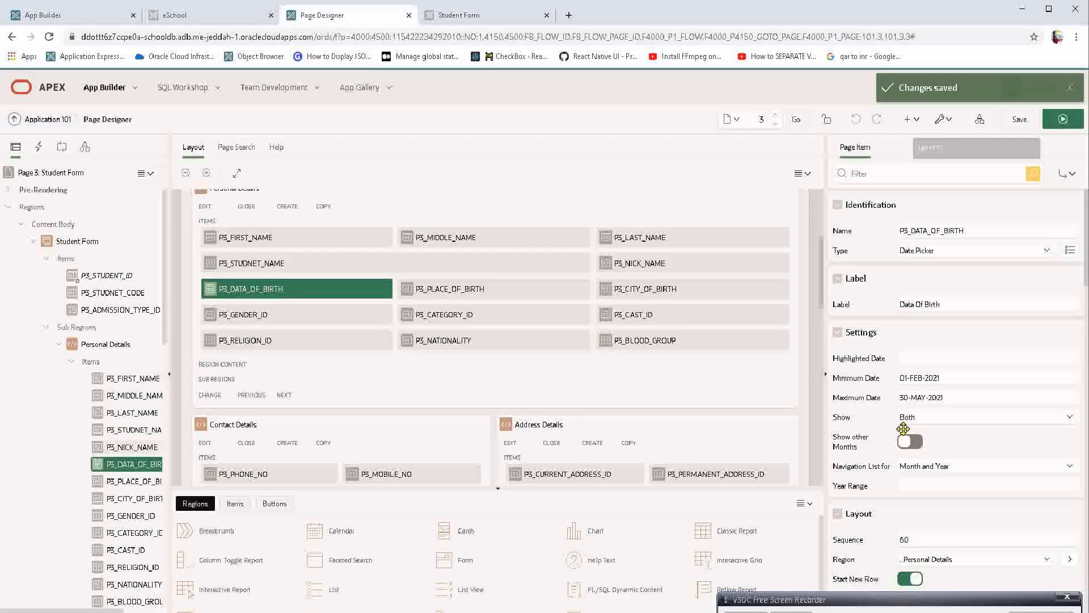
left_click_drag(961, 390, 866, 378)
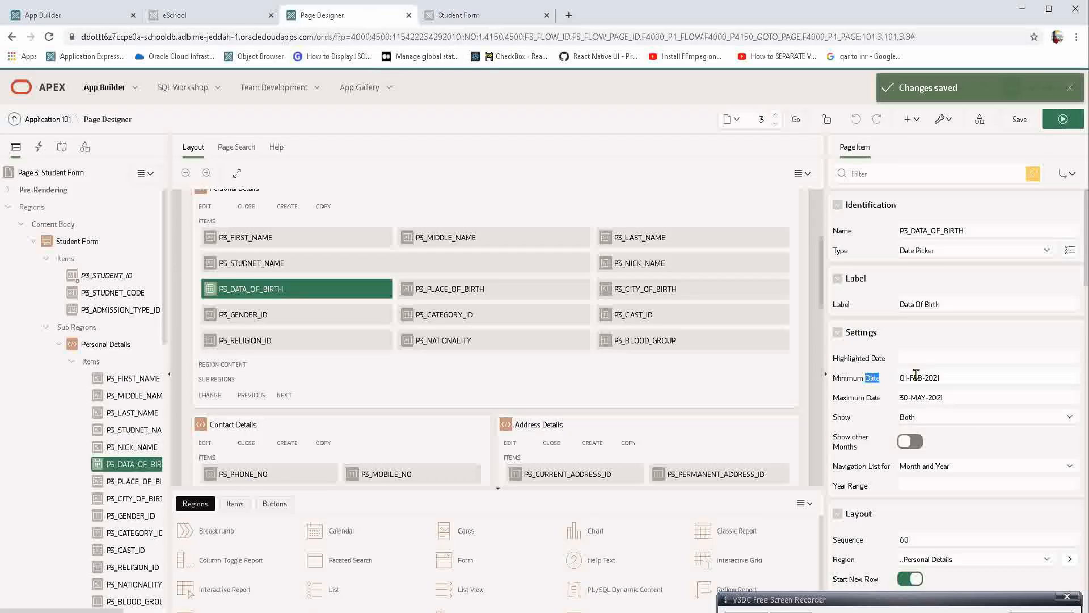
left_click(947, 377)
key("BackSpace")
key("Tab")
key("BackSpace")
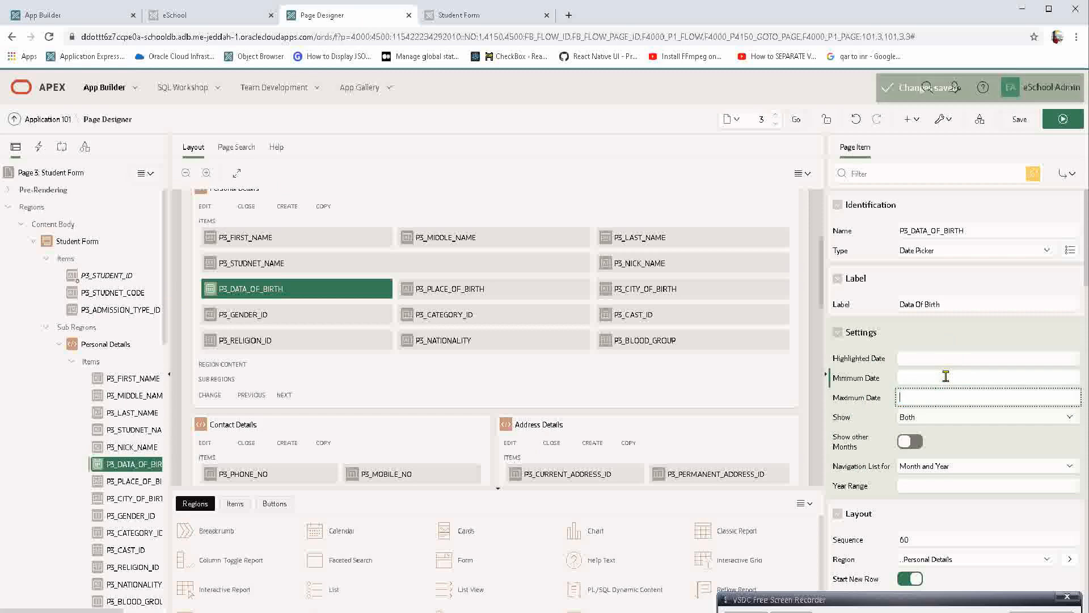
key("Tab")
left_click(1062, 119)
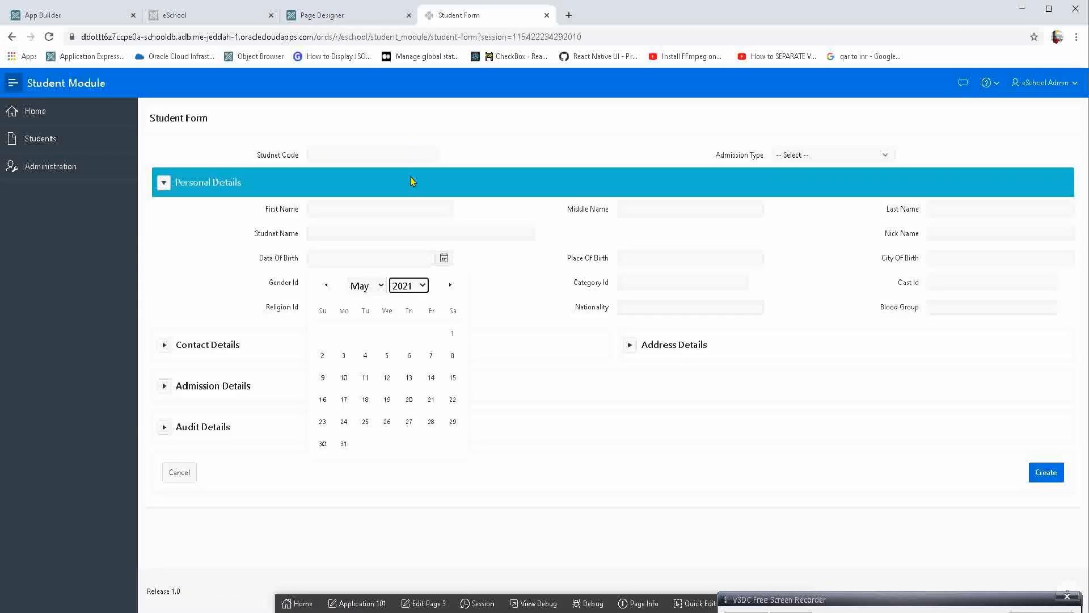
Examine the Data Of Birth calendar's month list and the full range of its year list without date limits.
left_click(379, 261)
left_click(368, 284)
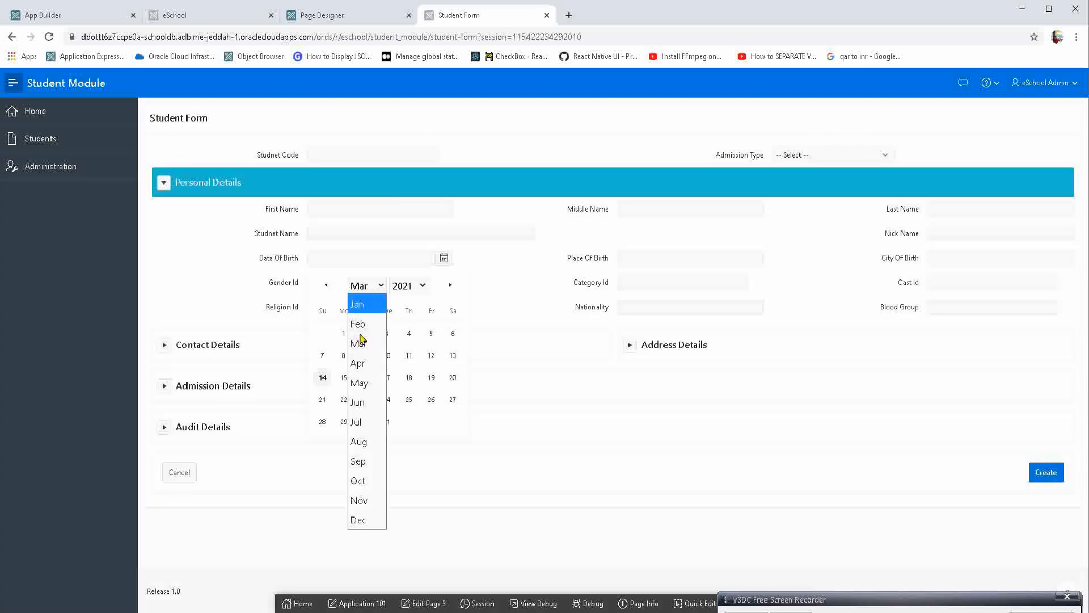
left_click(412, 285)
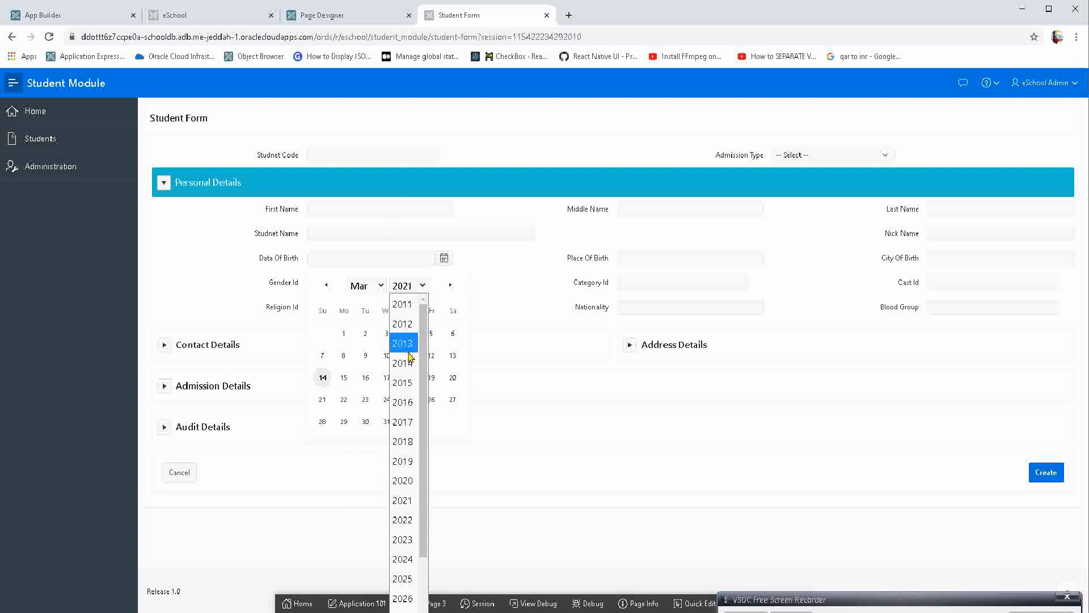
scroll(405, 566, "down", 2)
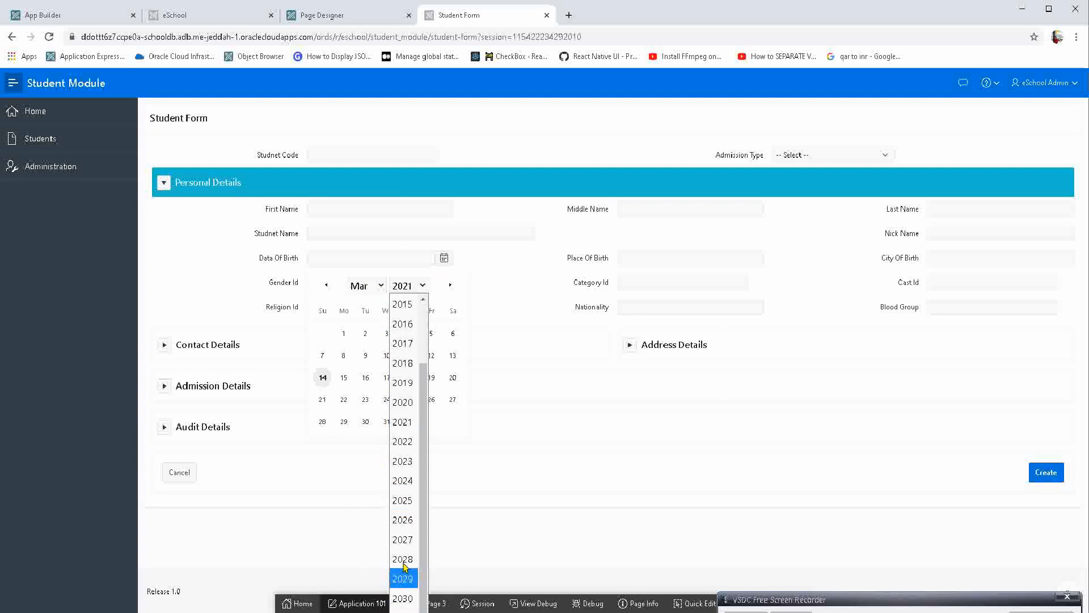
scroll(420, 357, "up", 2)
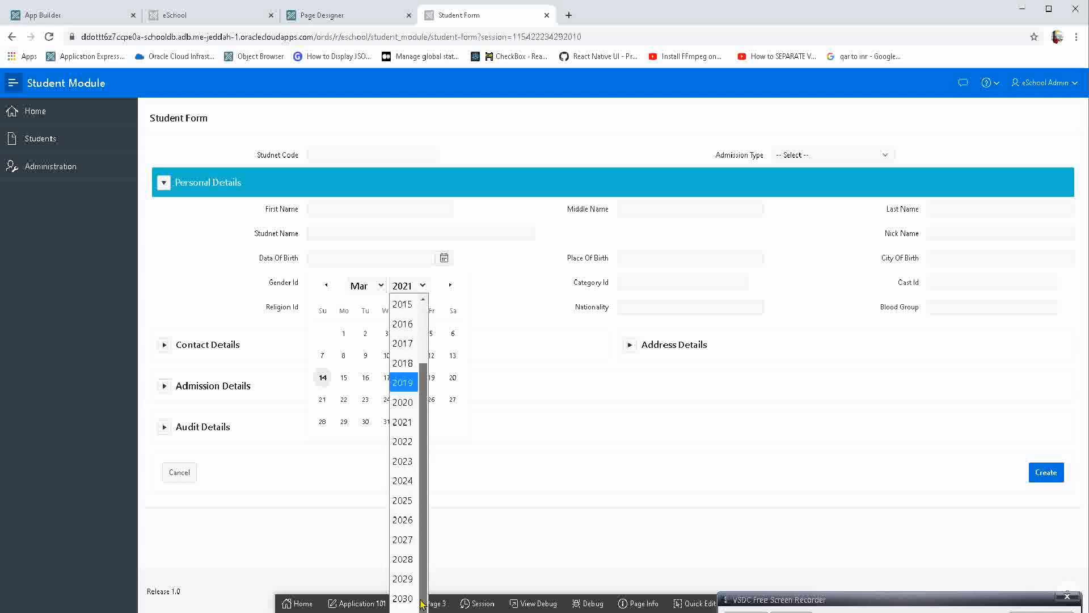
scroll(404, 605, "down", 2)
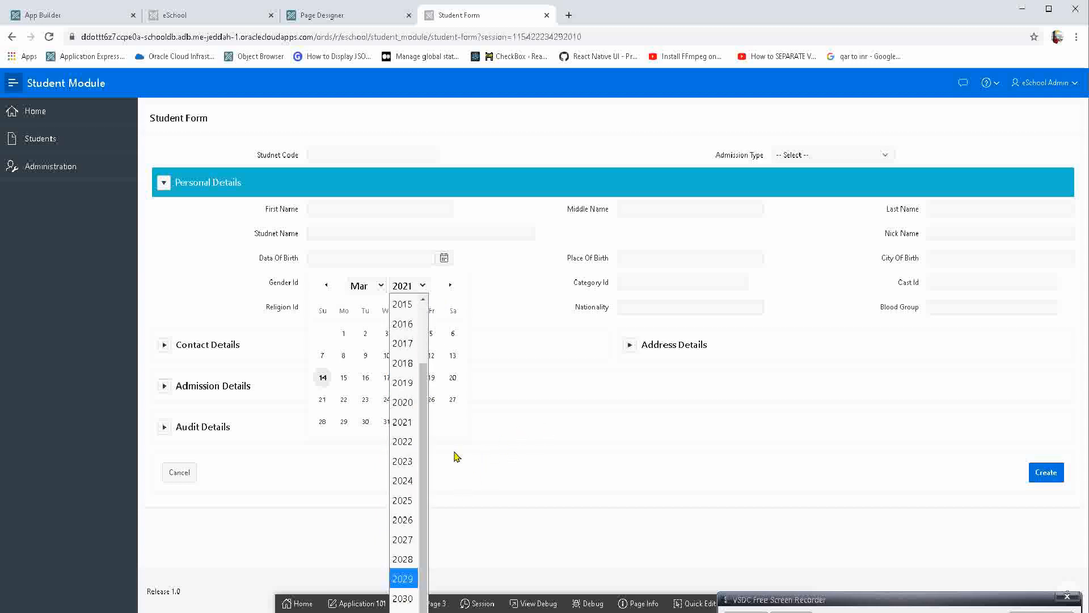
left_click(535, 393)
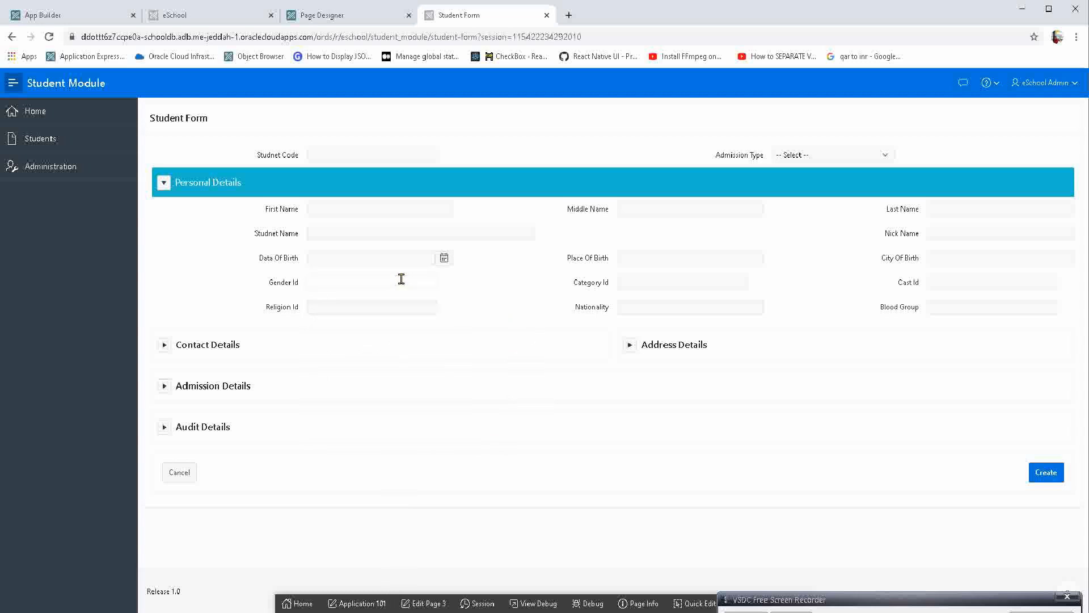
left_click(399, 261)
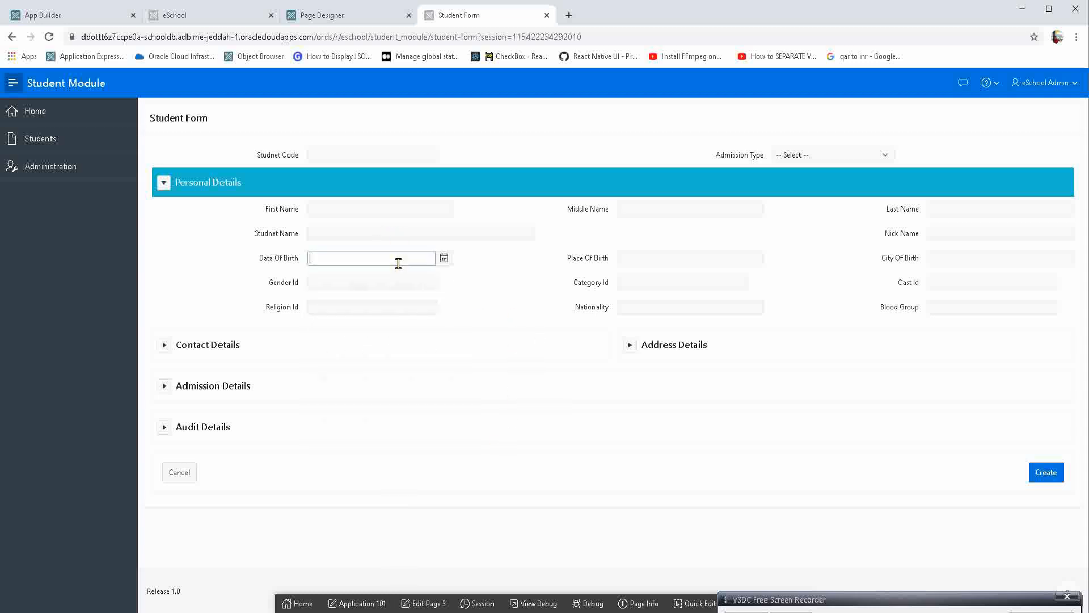
left_click(513, 262)
Open the form's City Of Birth item in Page Designer through Quick Edit and change it to a type that uses a list of values.
left_click(633, 257)
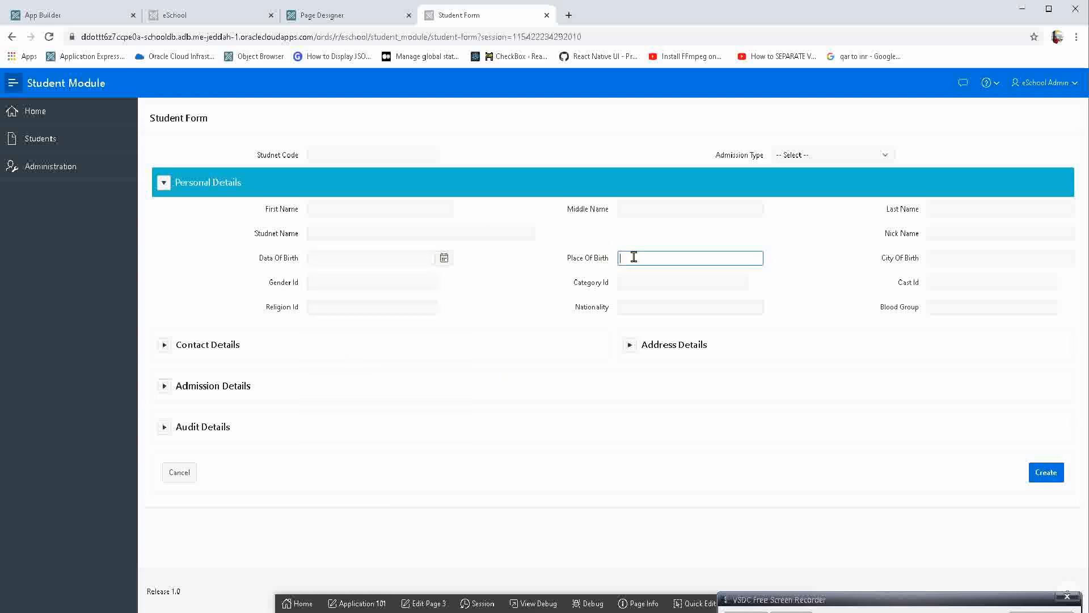
left_click(958, 258)
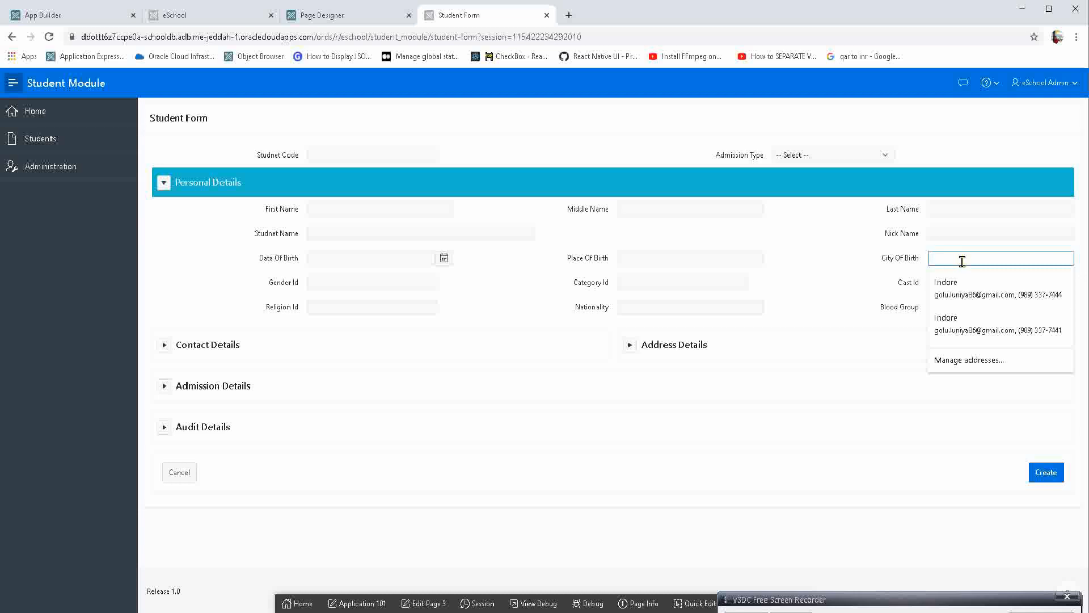
left_click(686, 603)
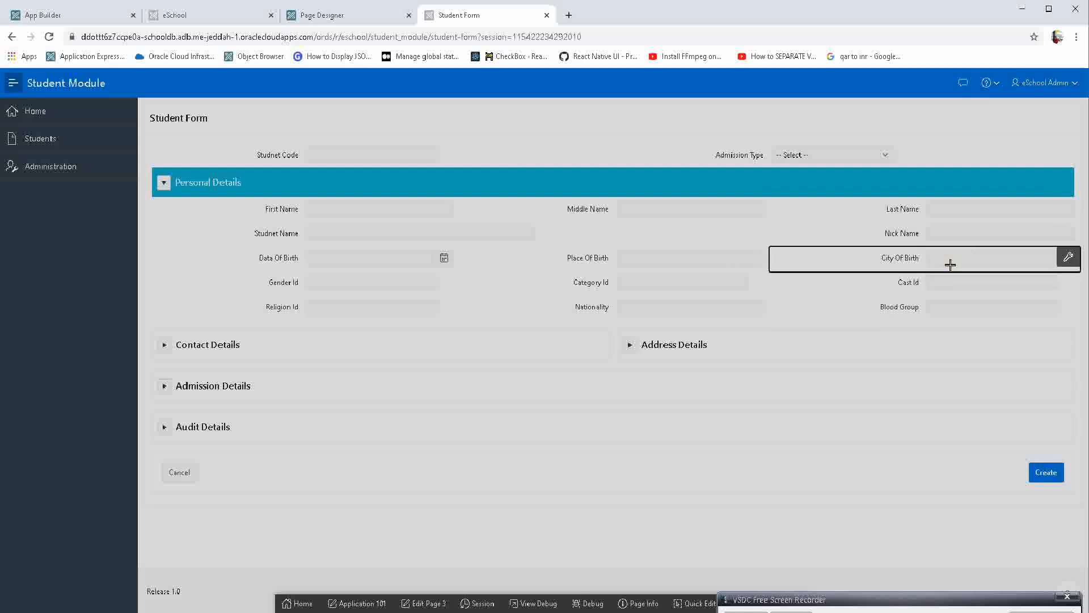
left_click(942, 256)
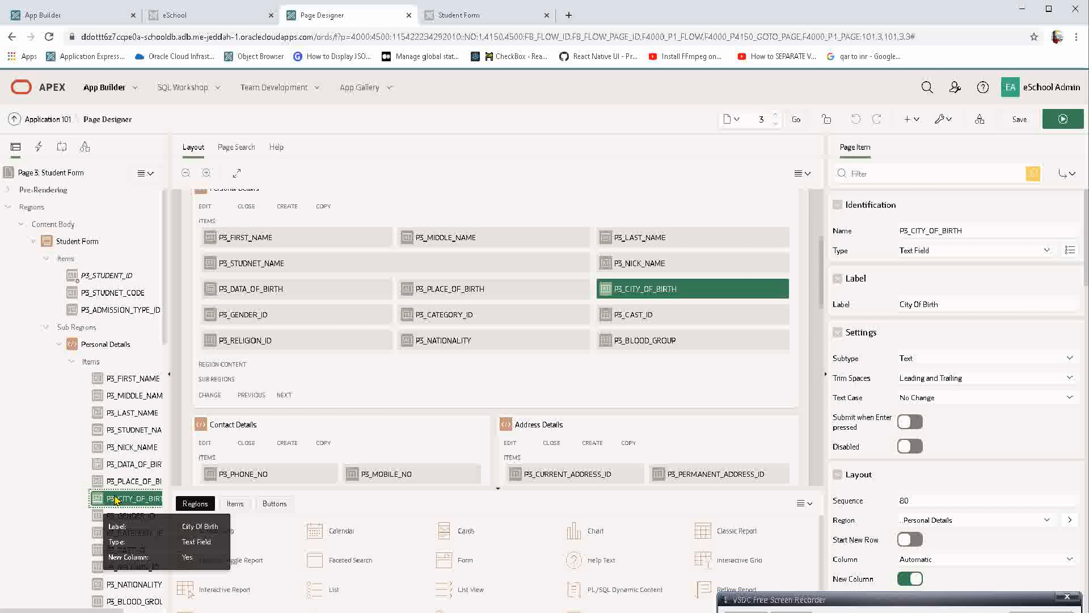
left_click(911, 251)
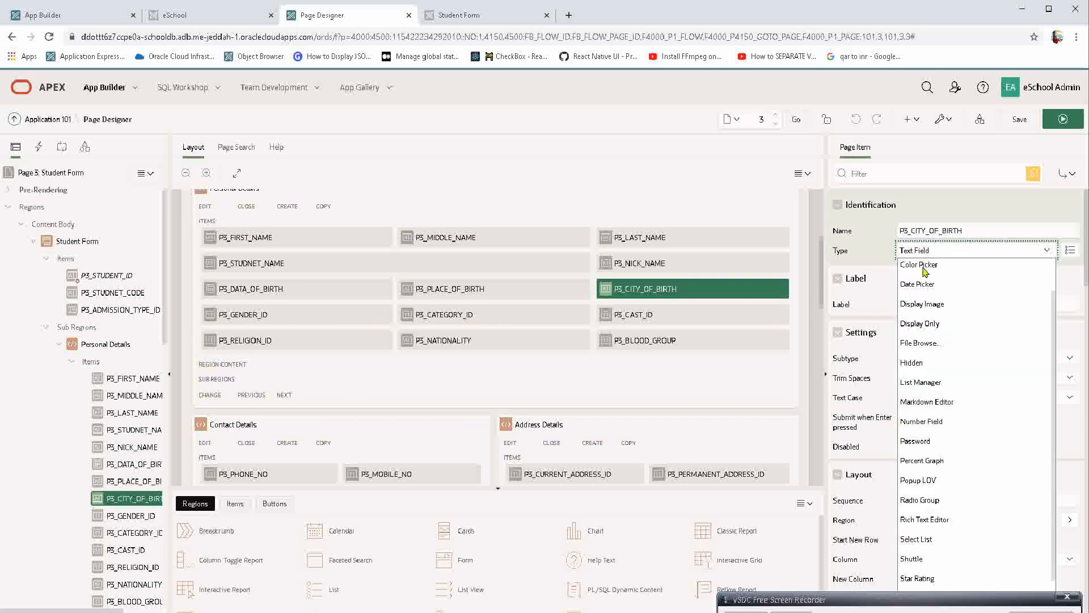
scroll(927, 369, "down", 2)
left_click(925, 578)
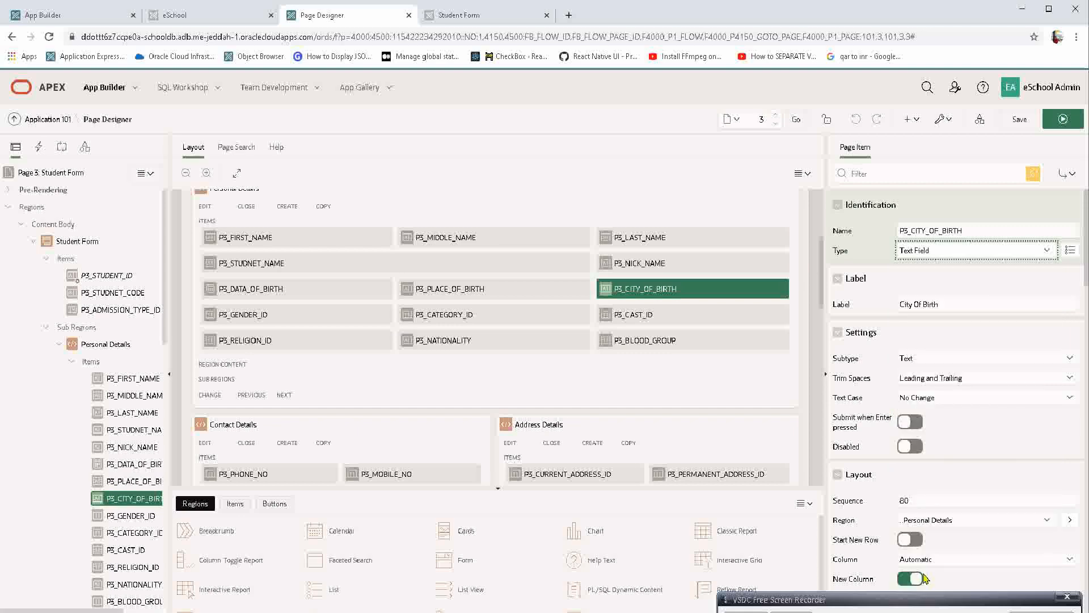
Set the List of Values type of P3_CITY_OF_BIRTH to SQL Query and clear the drafted query text.
scroll(956, 392, "down", 6)
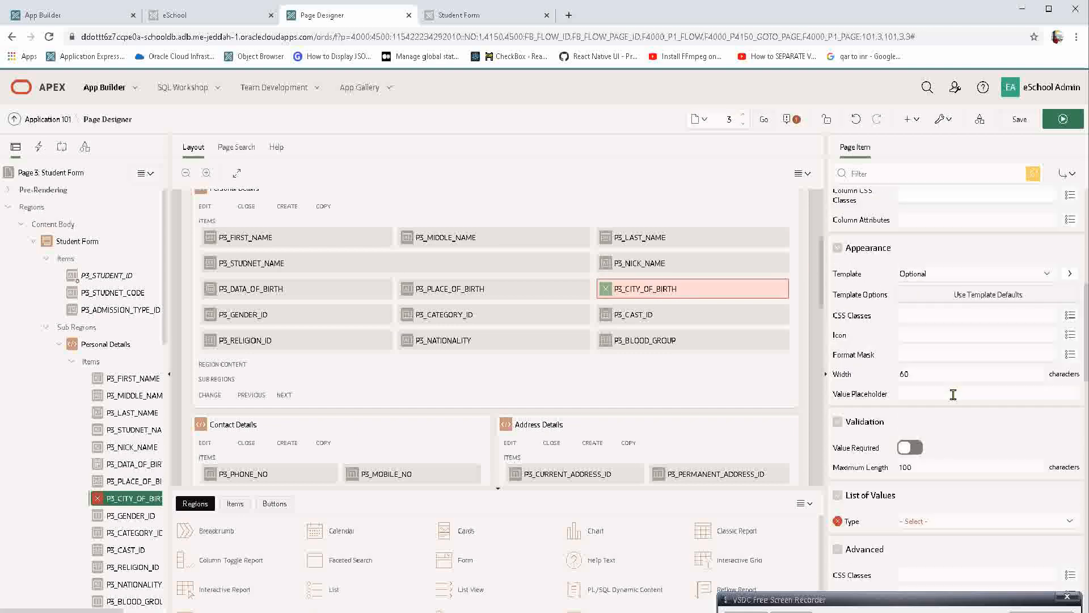
scroll(953, 394, "down", 3)
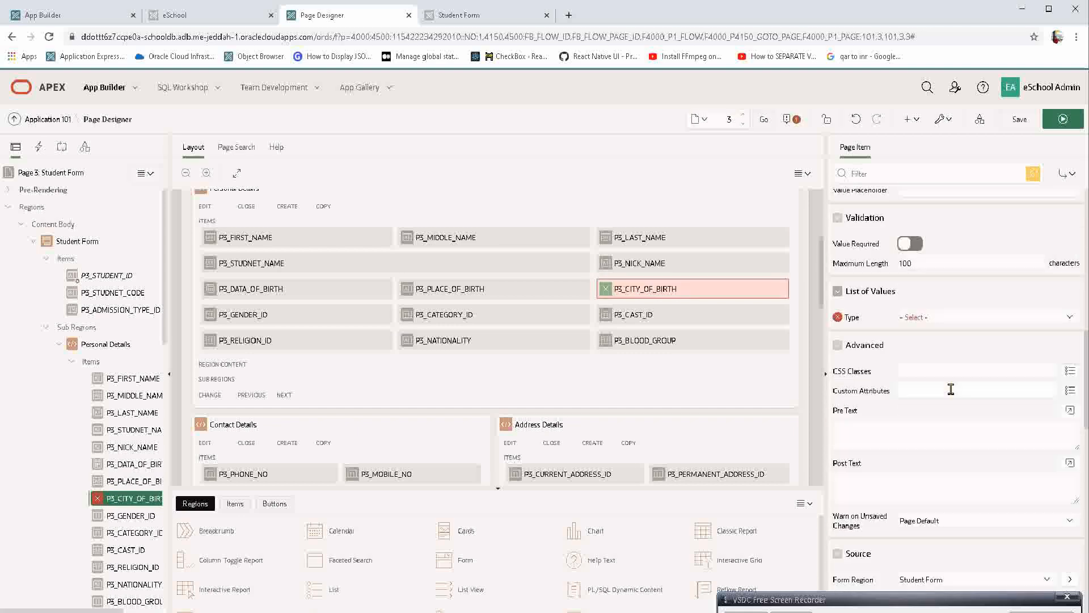
left_click(946, 316)
left_click(935, 374)
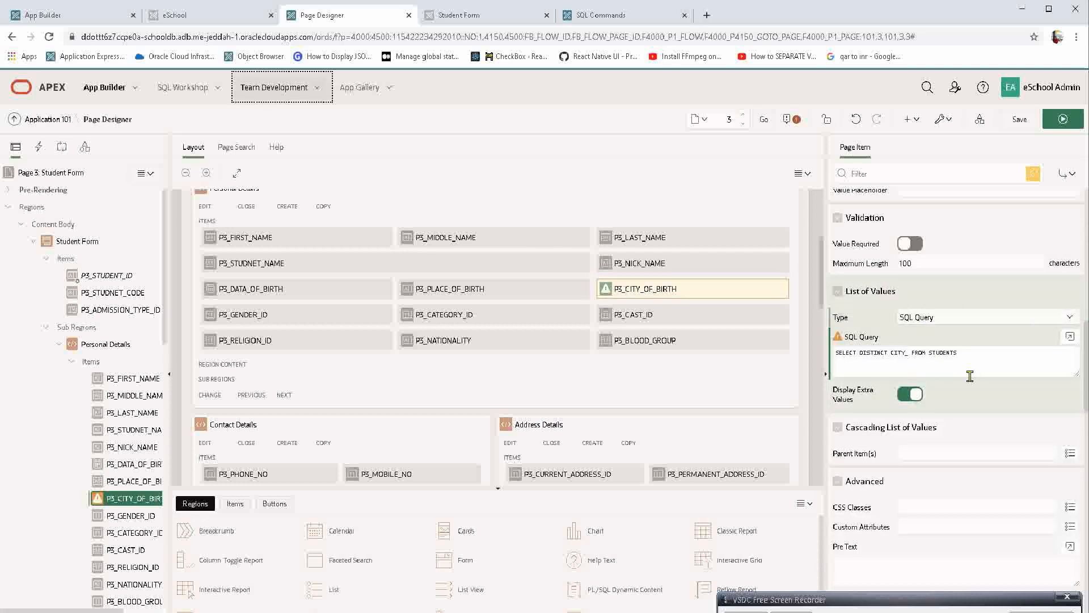
left_click(955, 344)
key("ctrl+a")
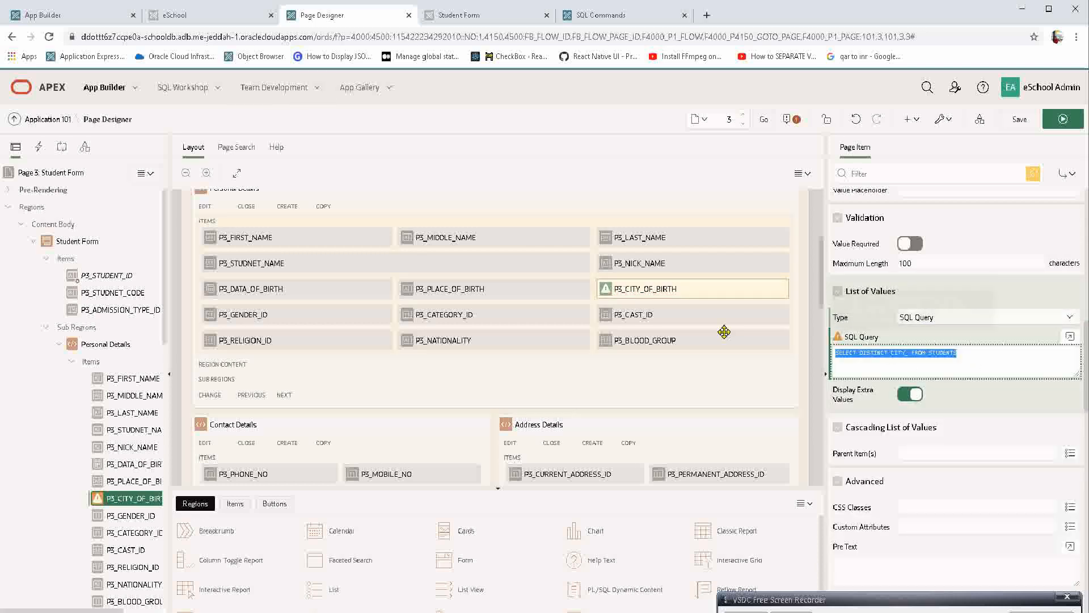
key("BackSpace")
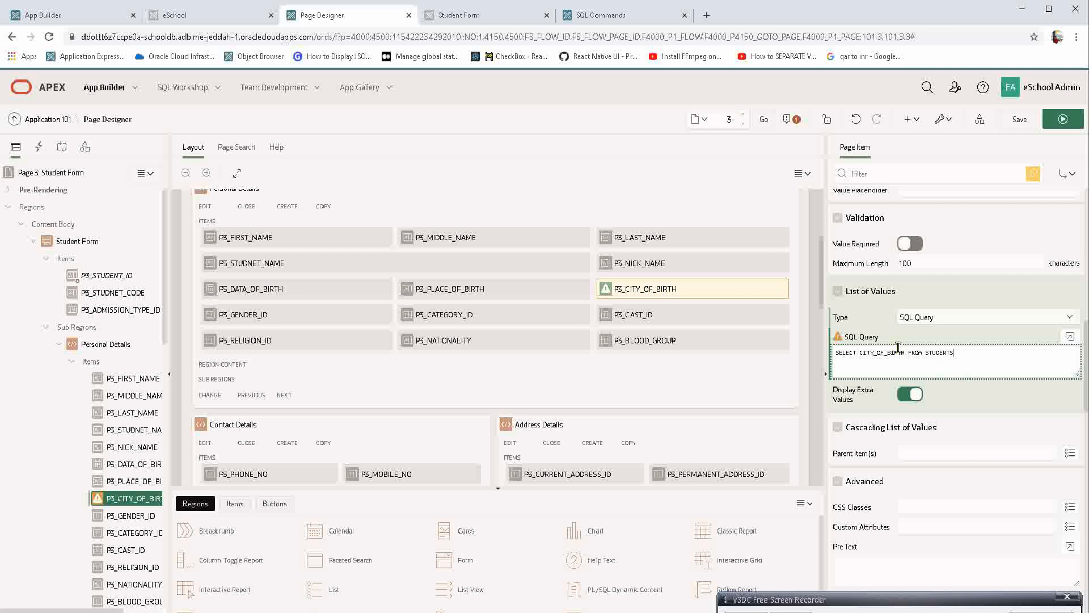
Use SELECT CITY_OF_BIRTH FROM STUDENTS as the list of values query of P3_CITY_OF_BIRTH, and save and run the page.
double_click(898, 352)
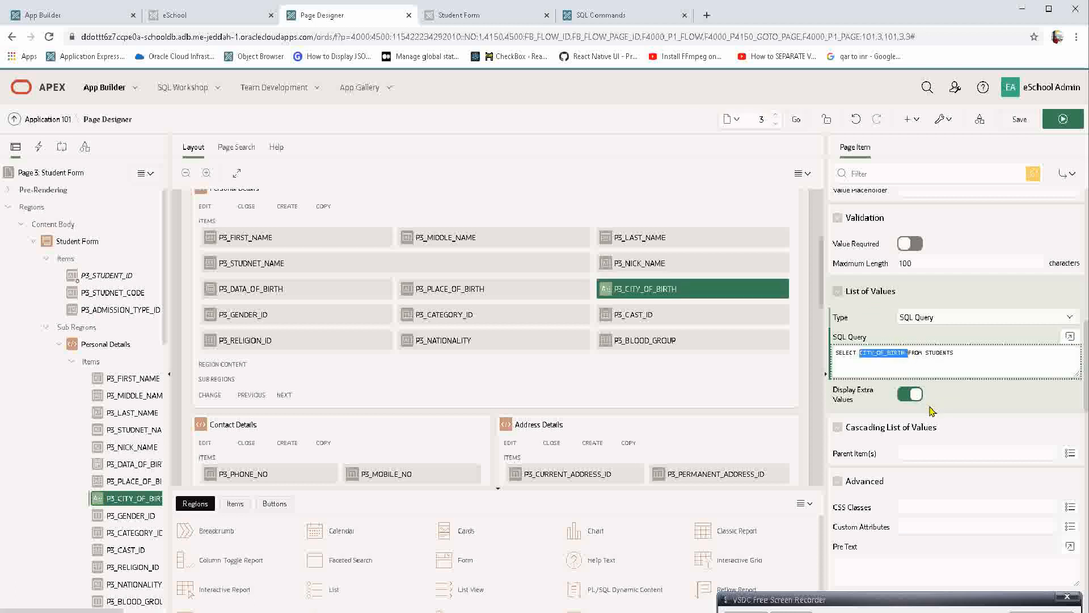
scroll(869, 426, "up", 2)
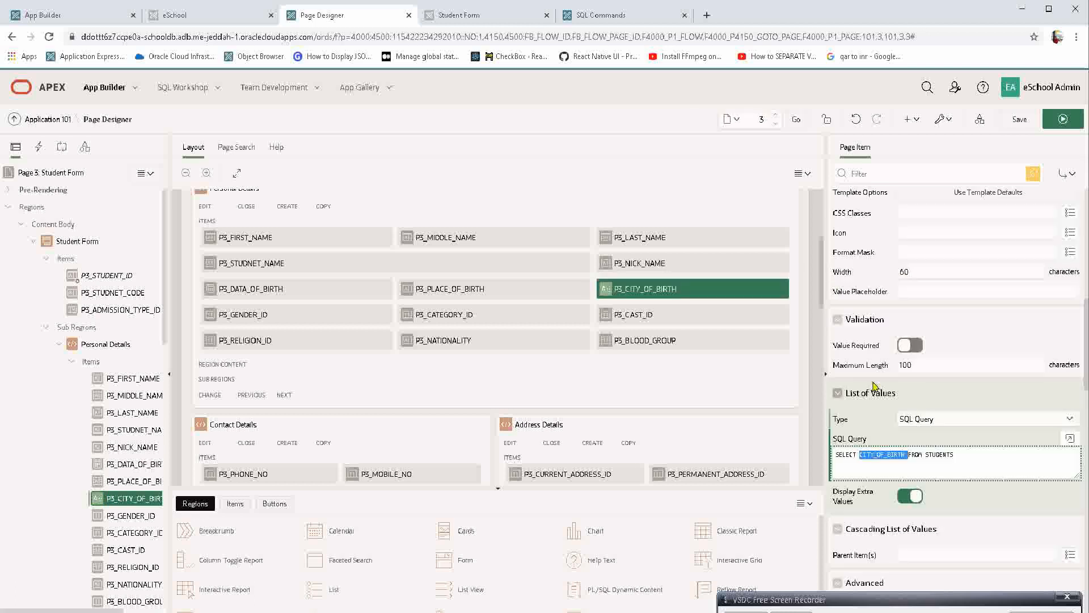
left_click(905, 456)
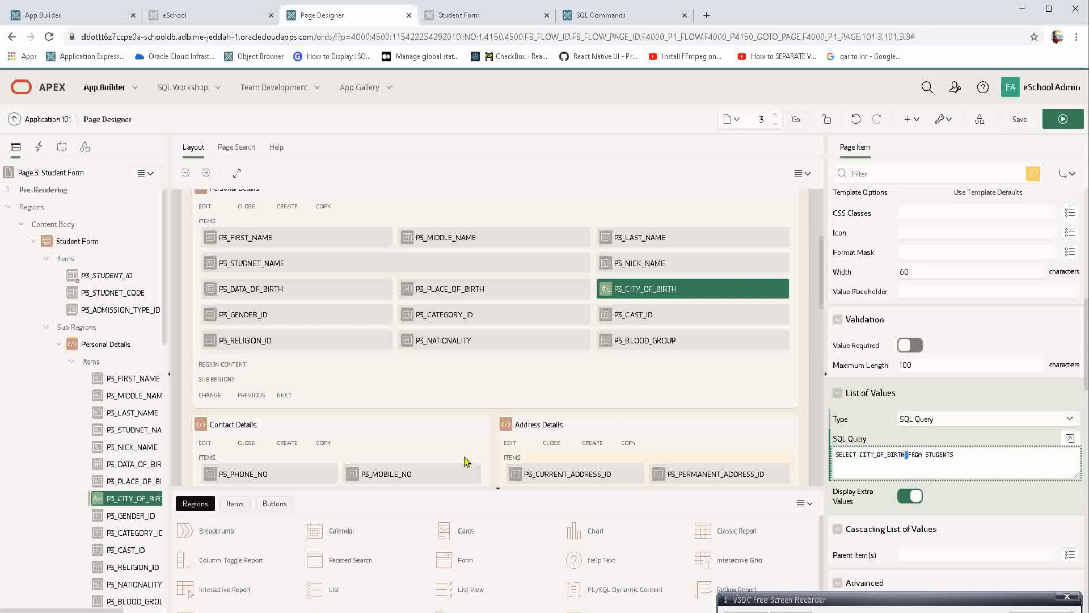
double_click(876, 455)
left_click(1063, 120)
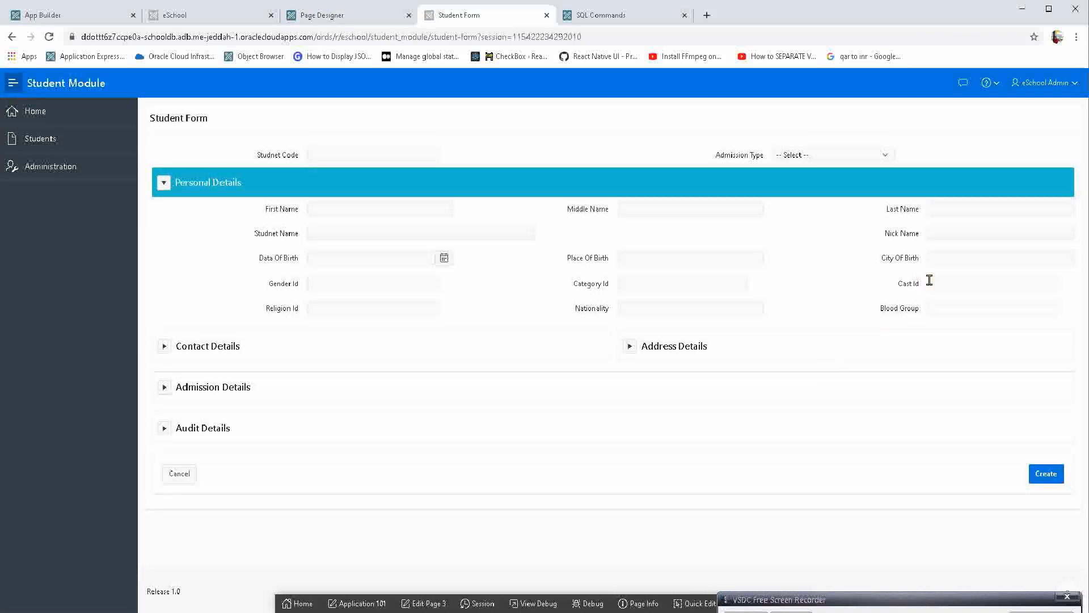
Test the City Of Birth suggestions on the form with D and A, and pick Point Marion.
left_click(954, 259)
type("D")
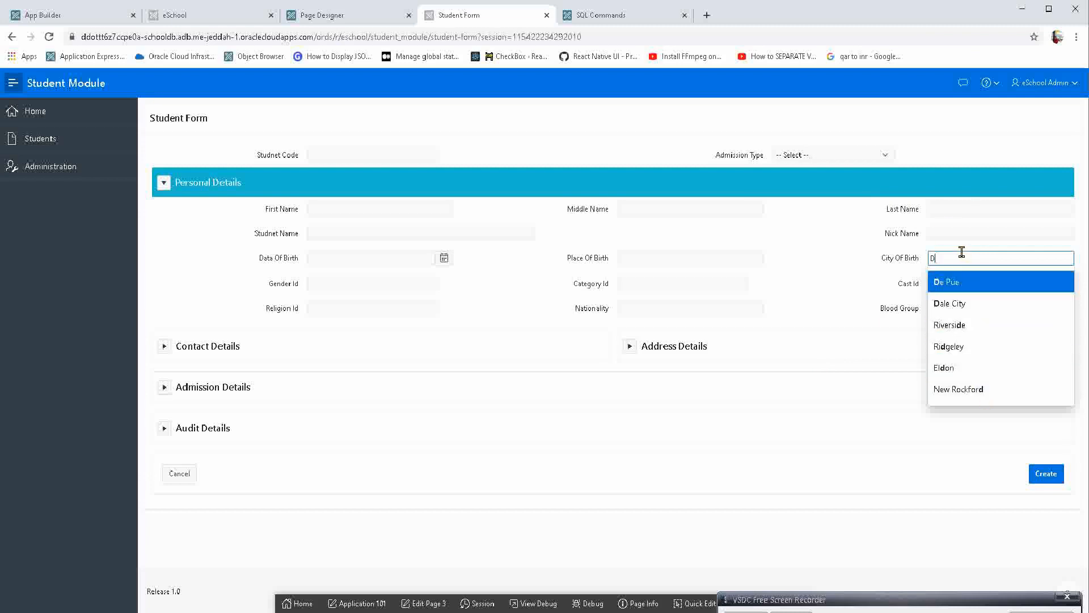
left_click_drag(965, 255, 781, 222)
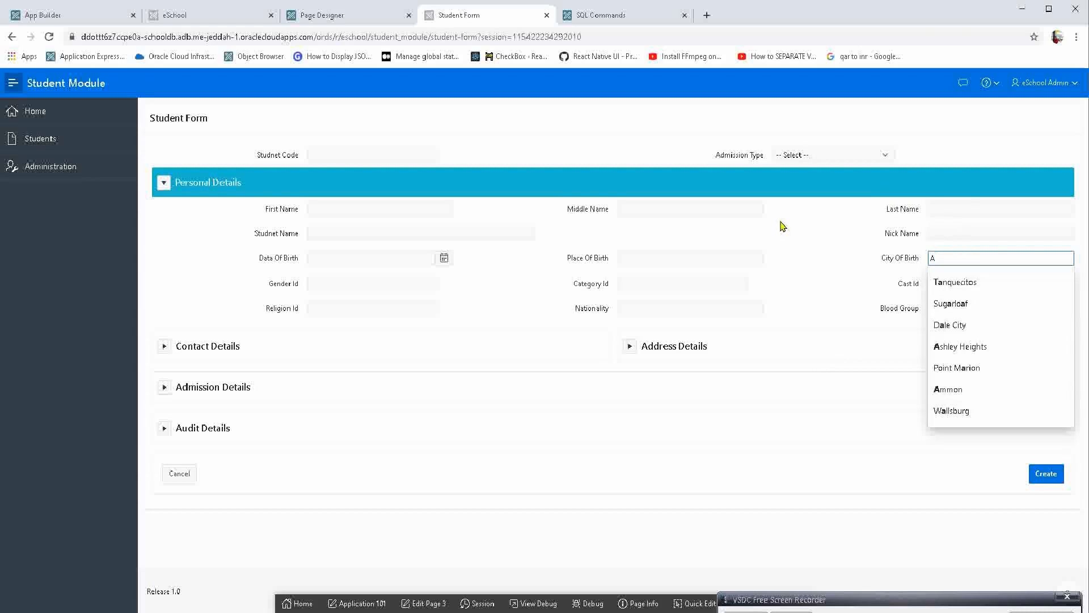
left_click(990, 368)
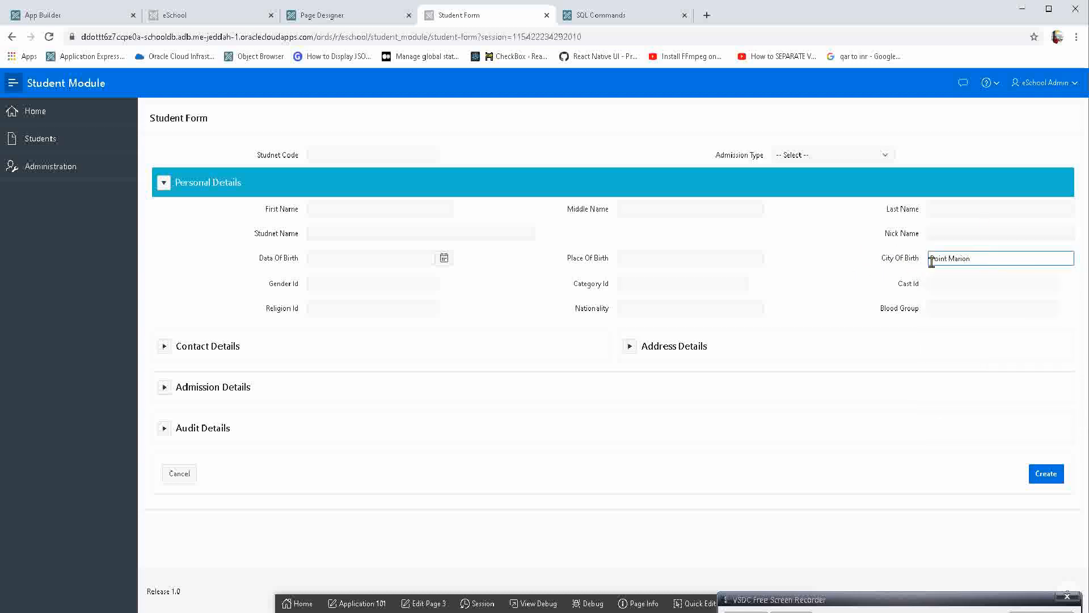
Replace the City Of Birth entry on the form with the free-text value Dewas.
left_click_drag(974, 256, 750, 231)
key("BackSpace")
type("delhi")
key("BackSpace")
key("BackSpace")
key("BackSpace")
key("BackSpace")
key("BackSpace")
type("Dewas")
key("Tab")
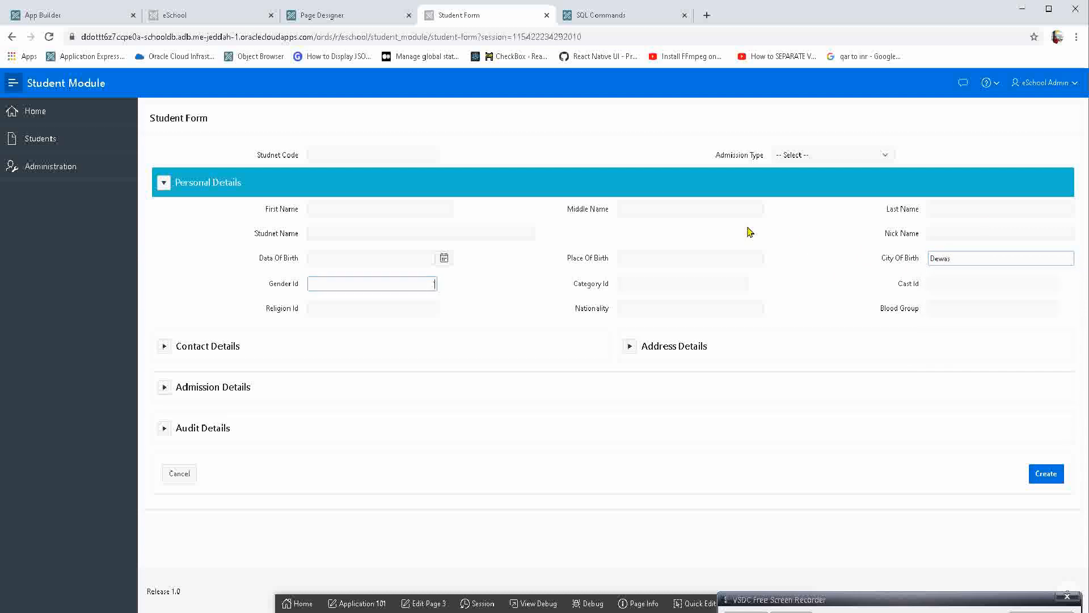
left_click(385, 284)
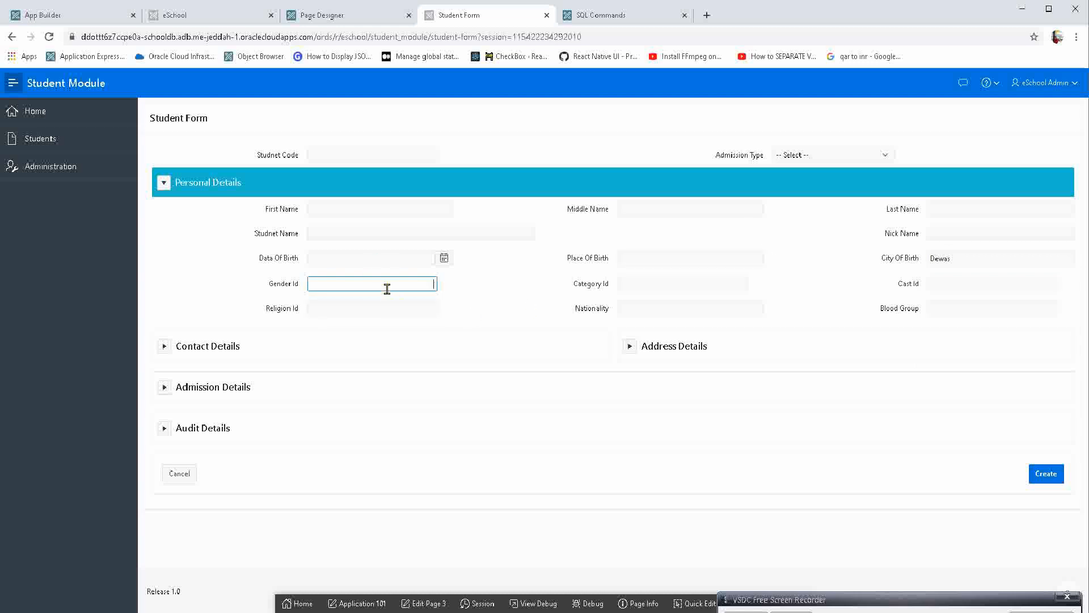
left_click(287, 283)
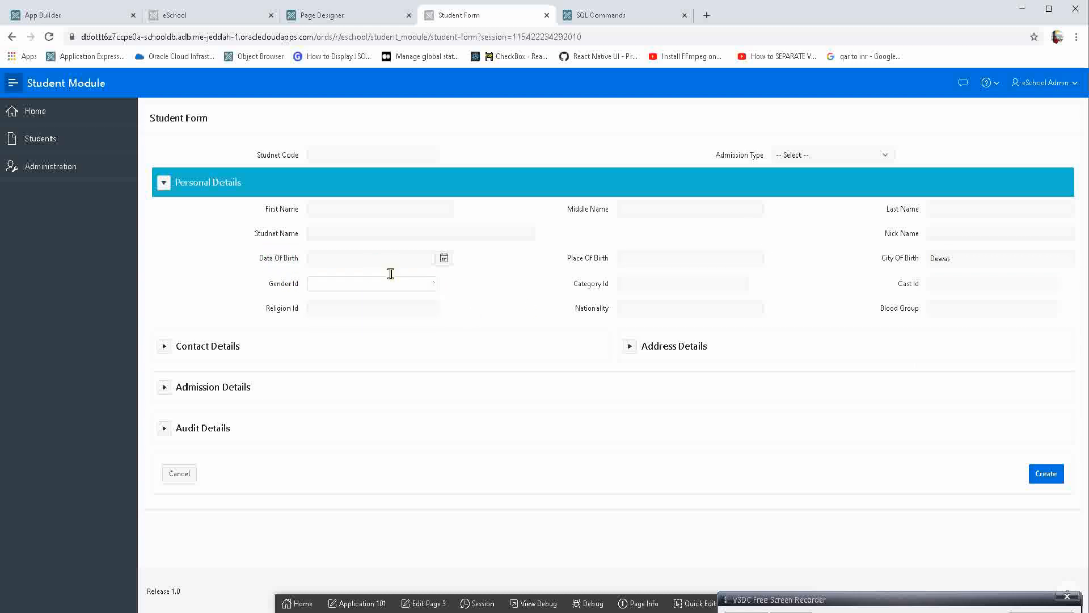
left_click(662, 281)
left_click(949, 287)
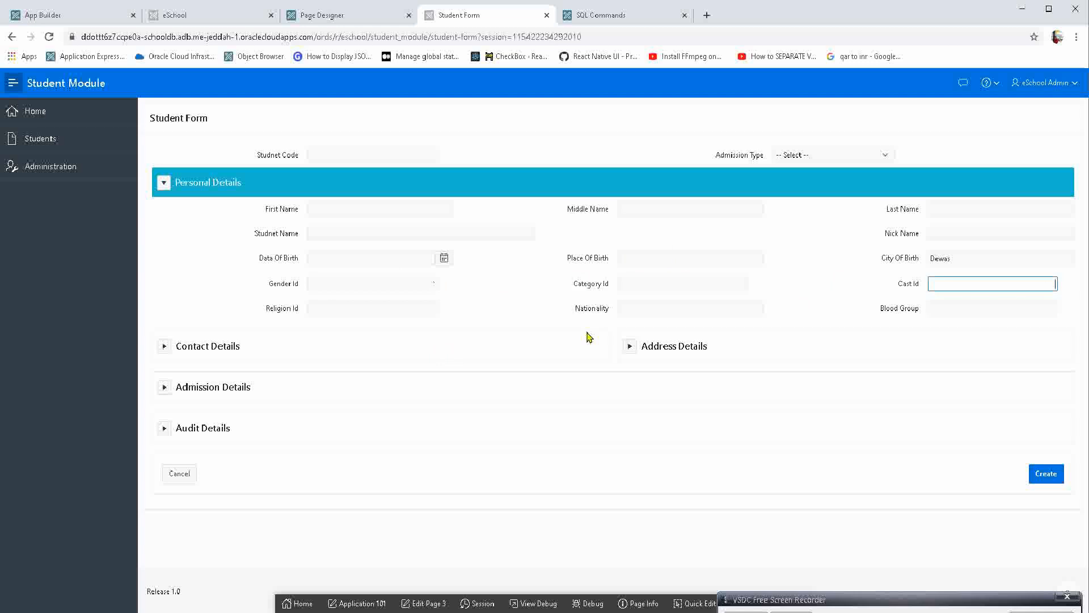
left_click(319, 310)
left_click(642, 304)
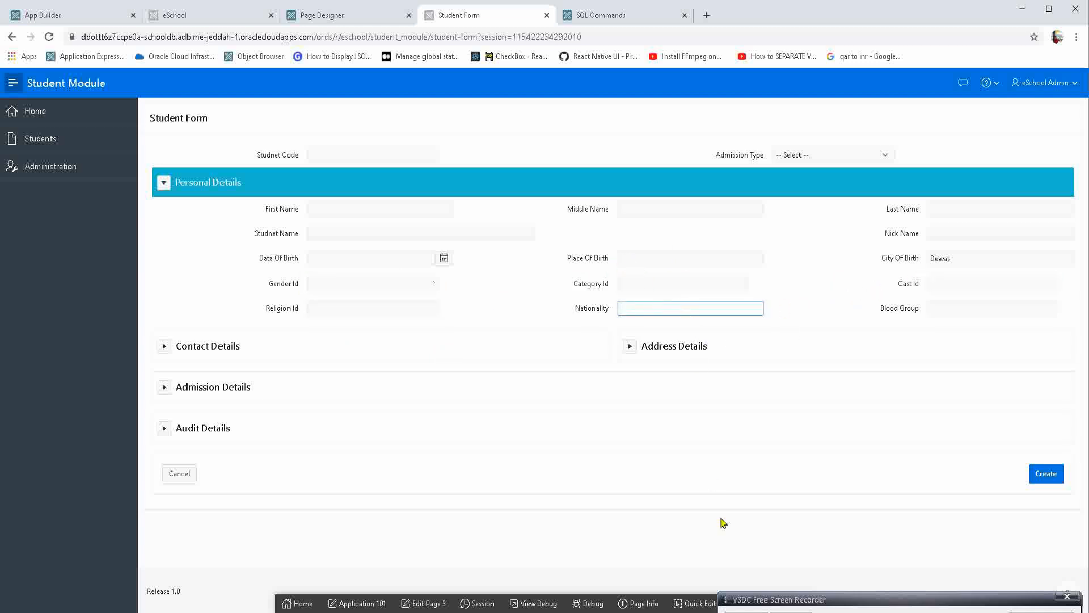
Open the form's Nationality item in Page Designer through Quick Edit and set its default to the static value Indian.
left_click(689, 602)
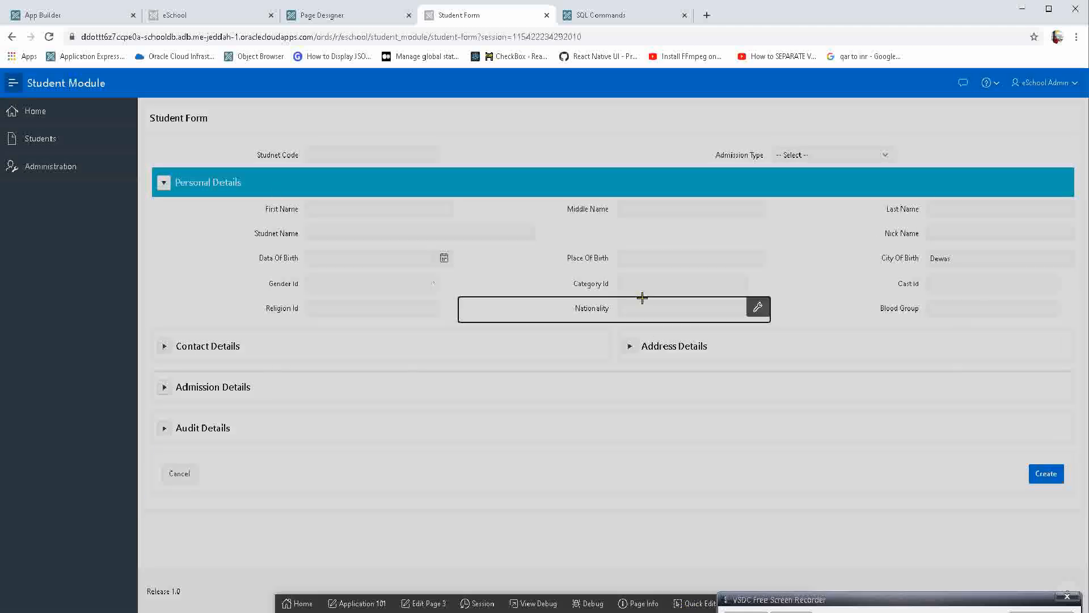
left_click(640, 307)
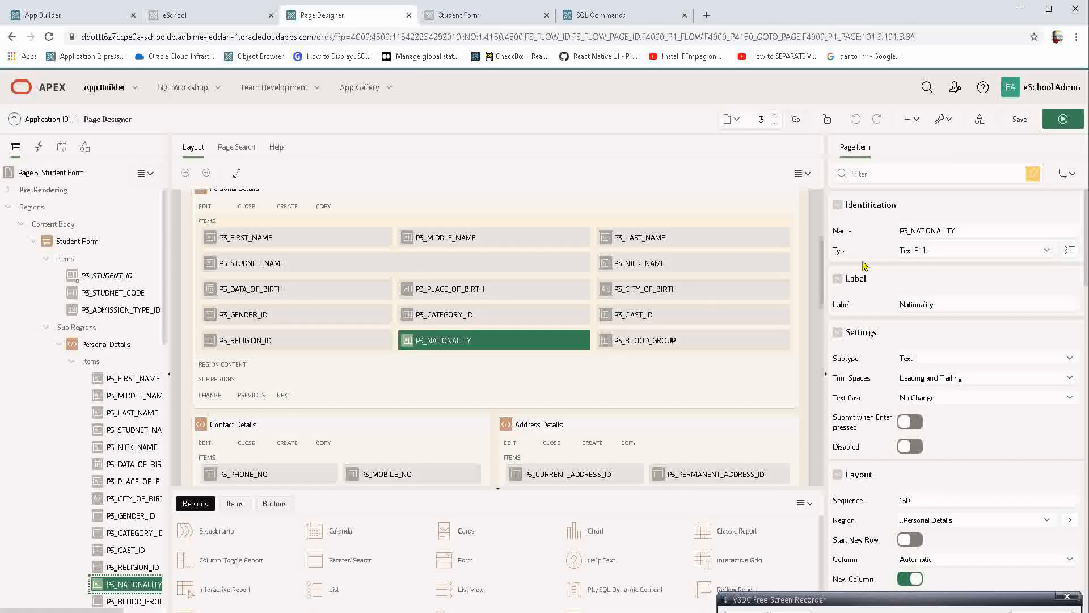
left_click(892, 175)
type("defa")
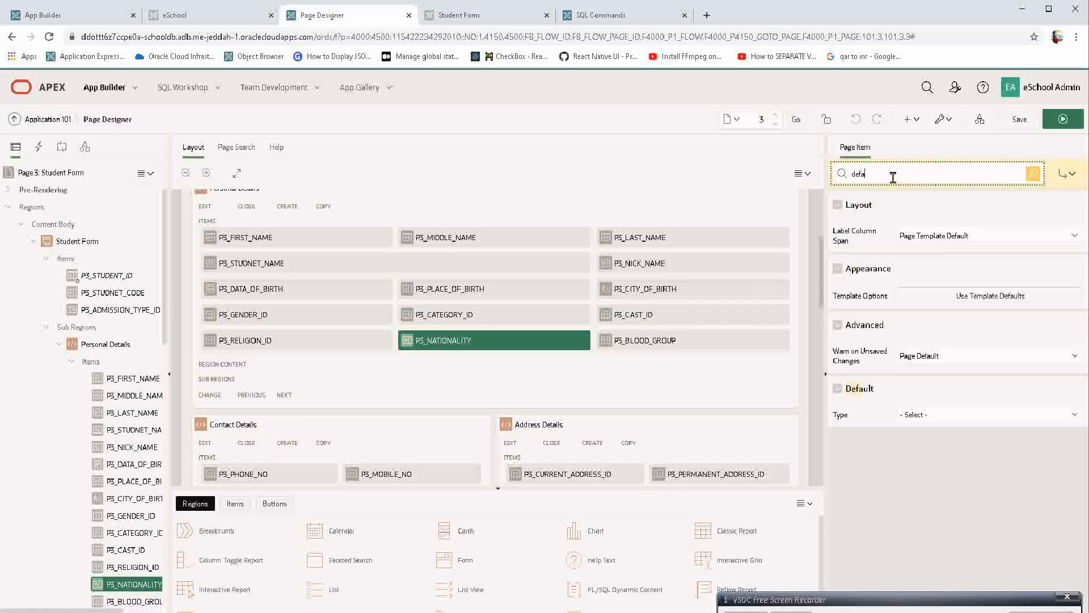
left_click(920, 415)
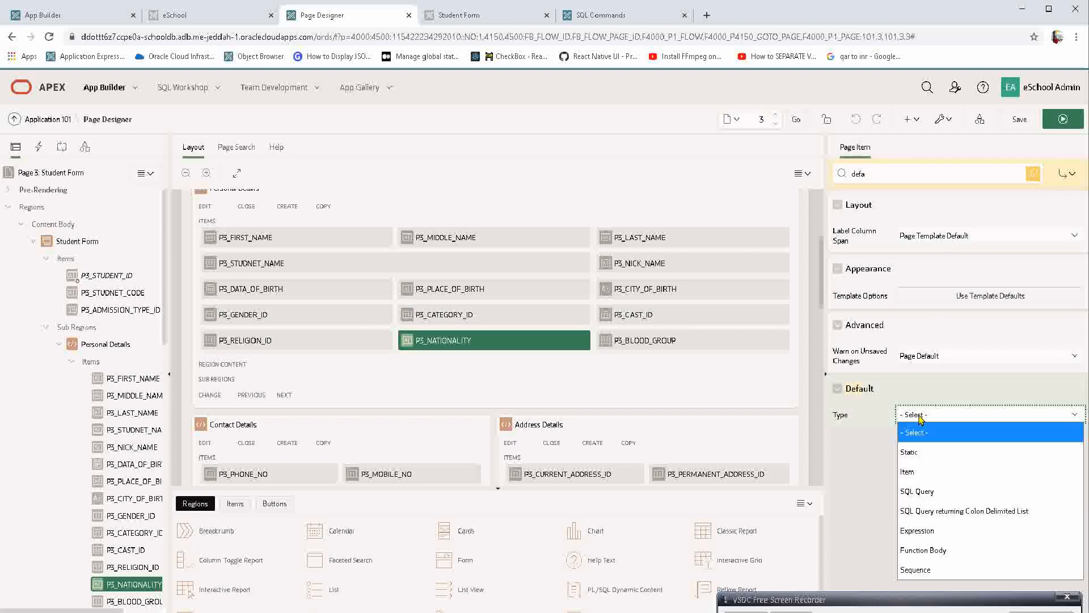
left_click(926, 451)
left_click(928, 451)
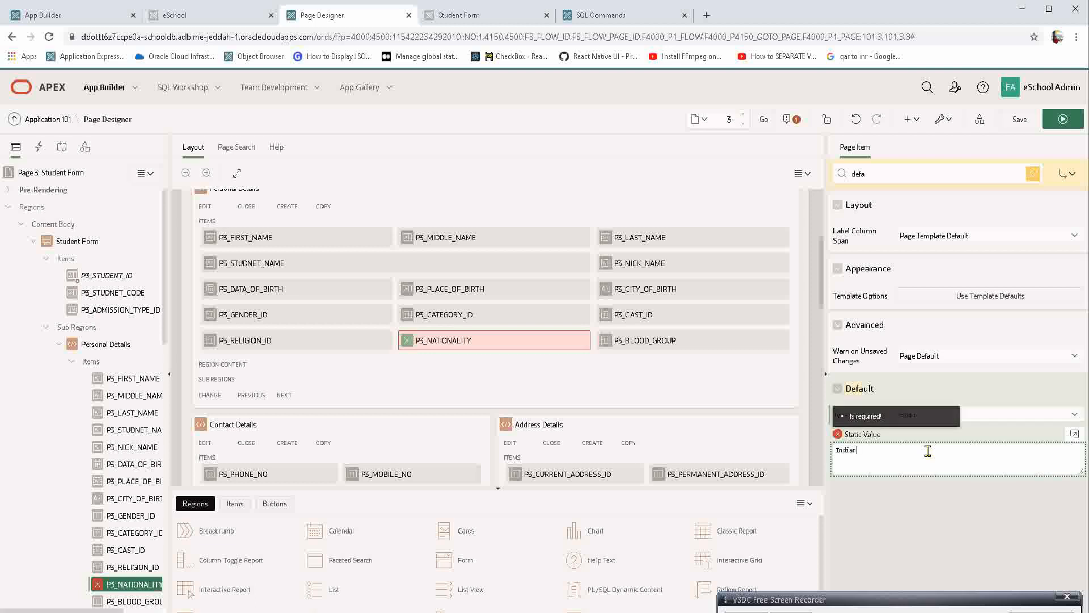
key("Tab")
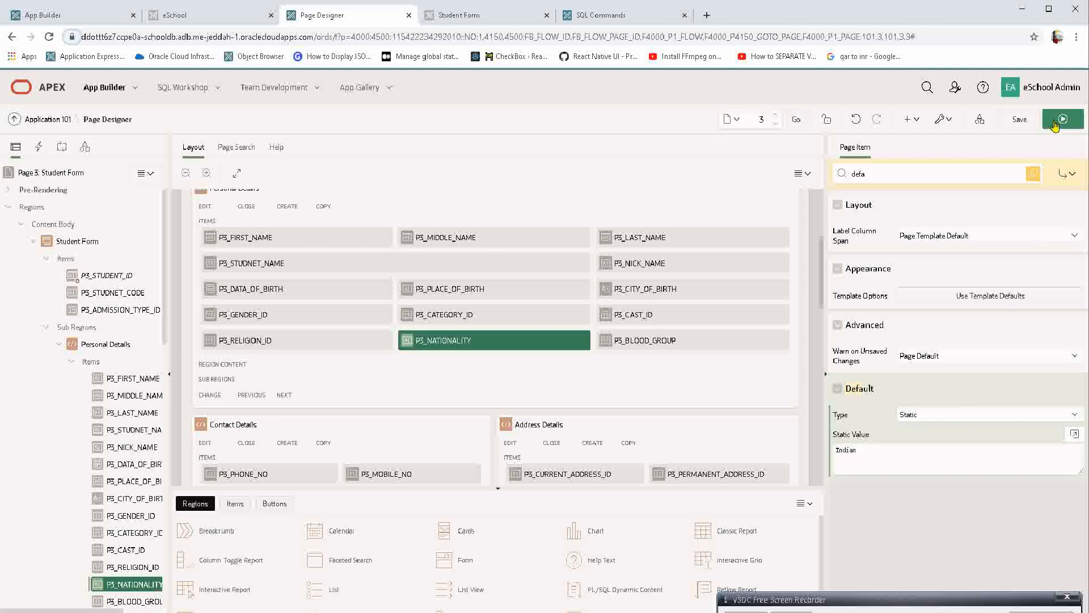
Save and run the page, discarding the unsaved form entries, and check the default value in Nationality.
left_click(1062, 119)
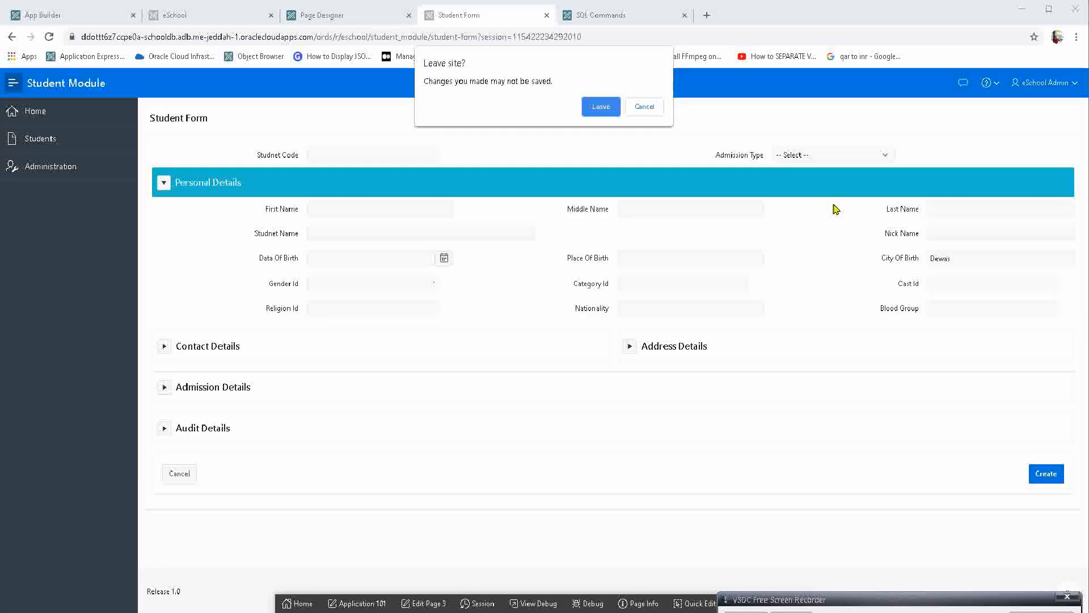
left_click(601, 107)
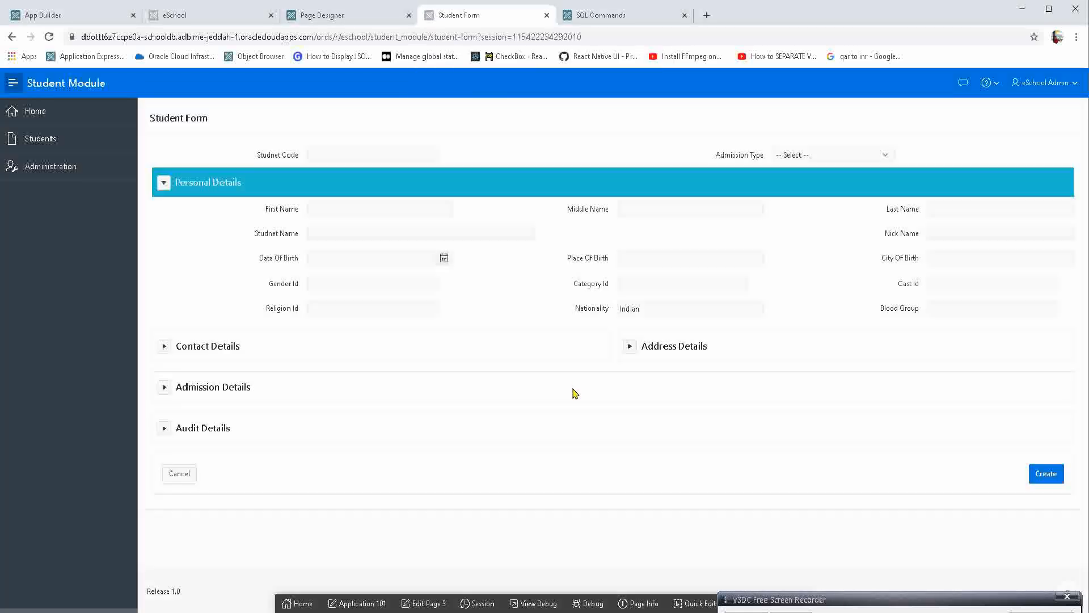
left_click_drag(656, 307, 604, 309)
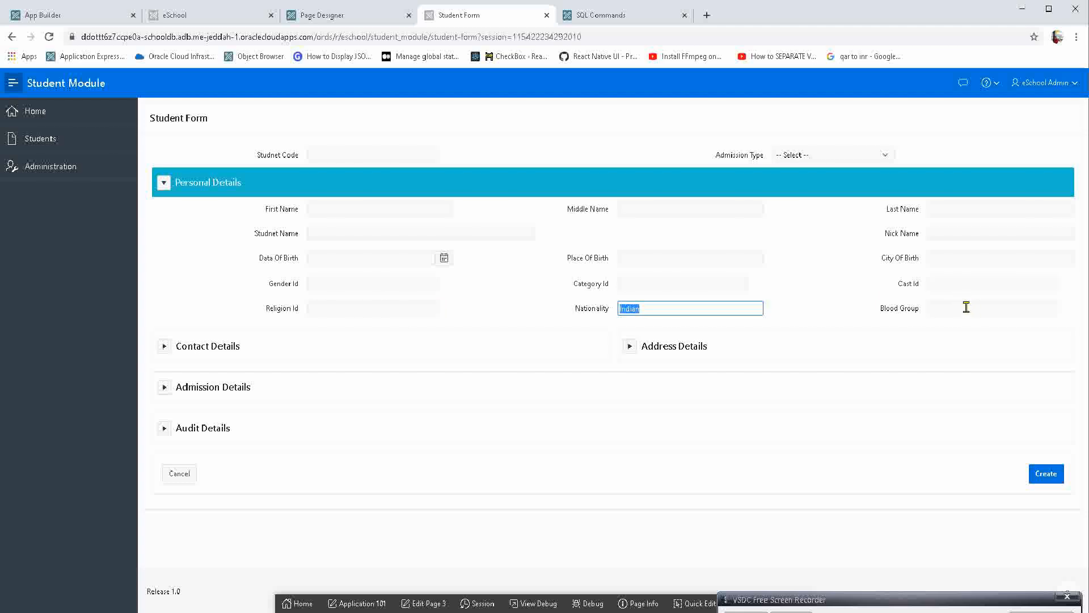
Change P3_GENDER_ID, P3_CATEGORY_ID, P3_CAST_ID, P3_RELIGION_ID and P3_BLOOD_GROUP together to the Select List type in Page Designer.
left_click(369, 15)
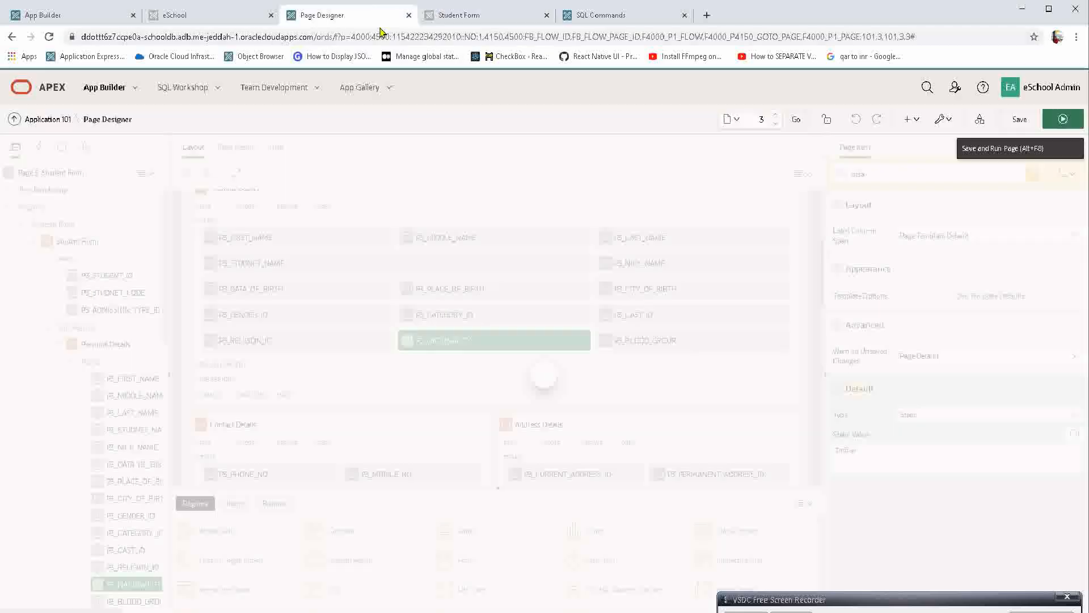
scroll(98, 451, "down", 4)
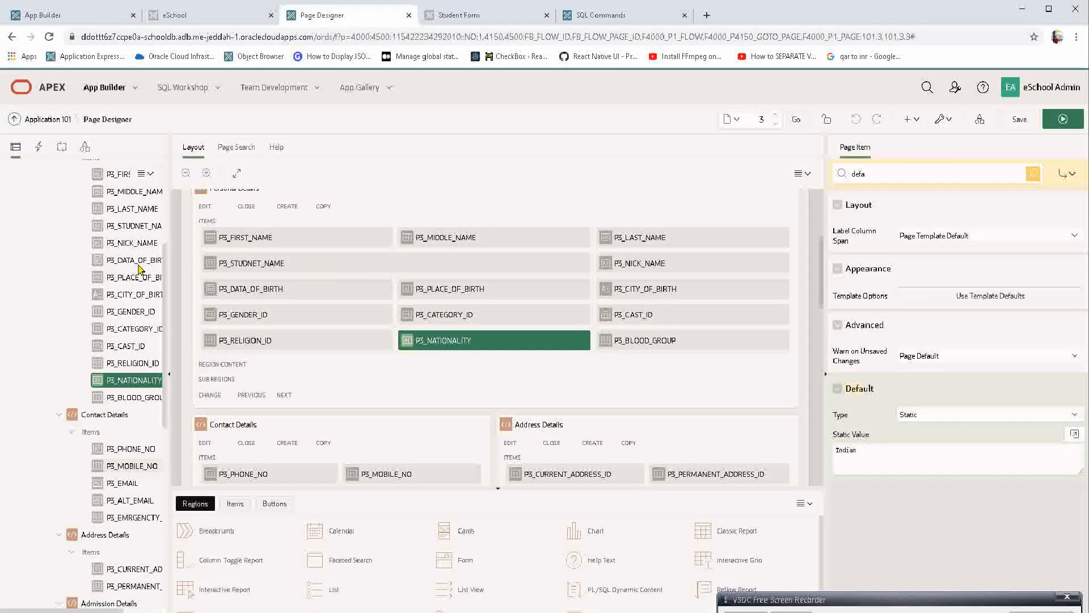
left_click(131, 312)
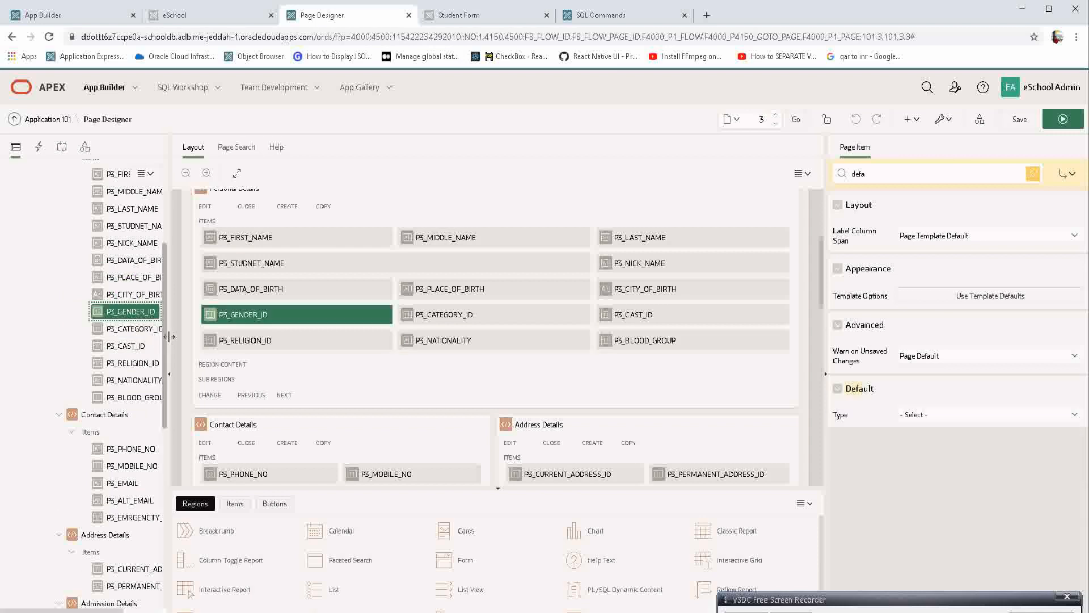
left_click(136, 346, "ctrl")
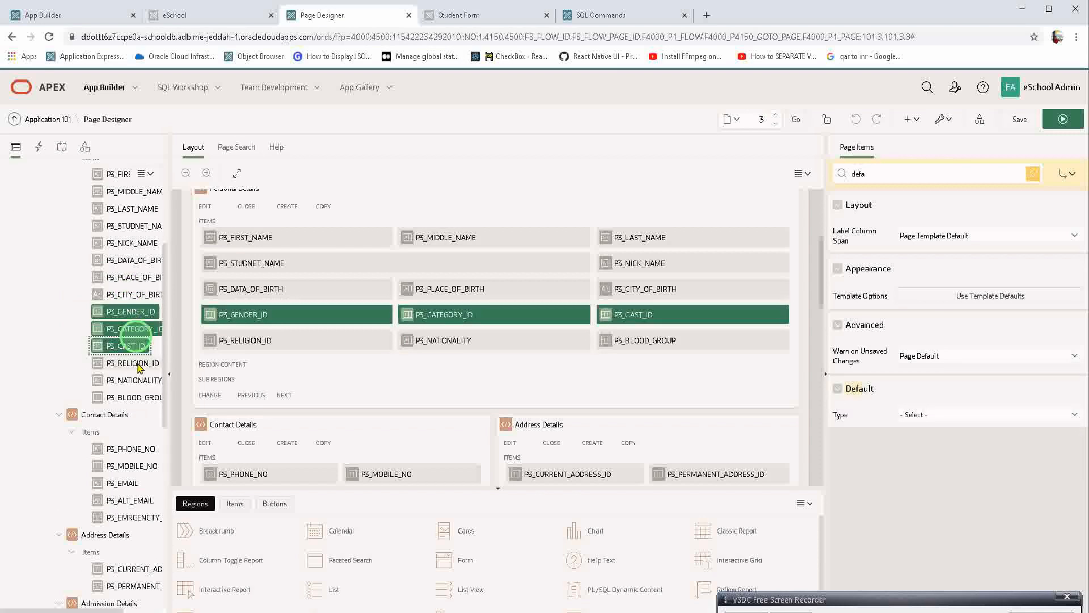
left_click(140, 363, "ctrl")
left_click(151, 399, "ctrl")
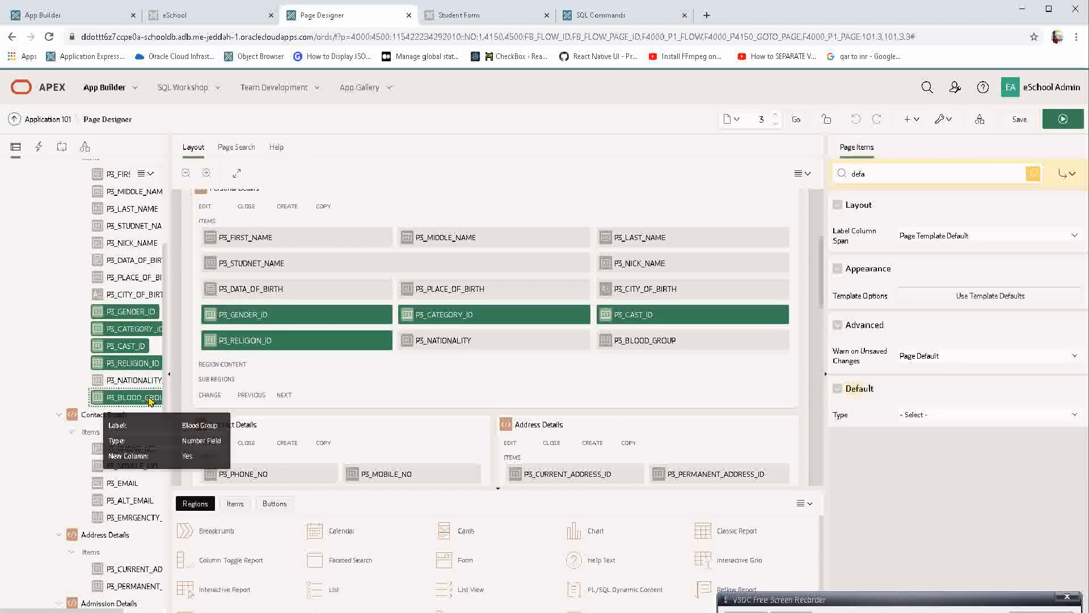
double_click(897, 173)
key("BackSpace")
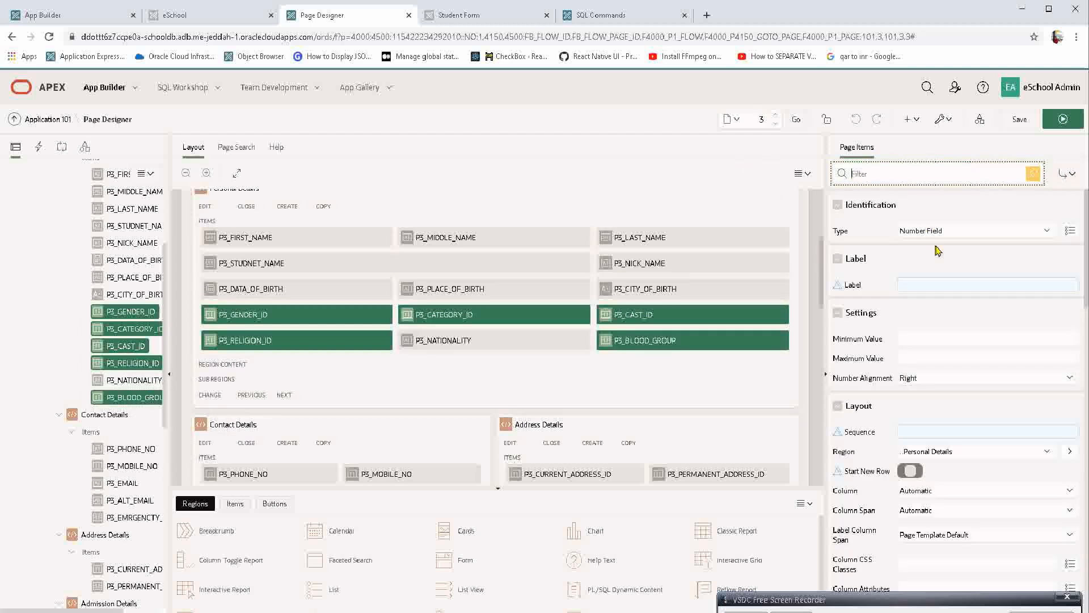
left_click(938, 233)
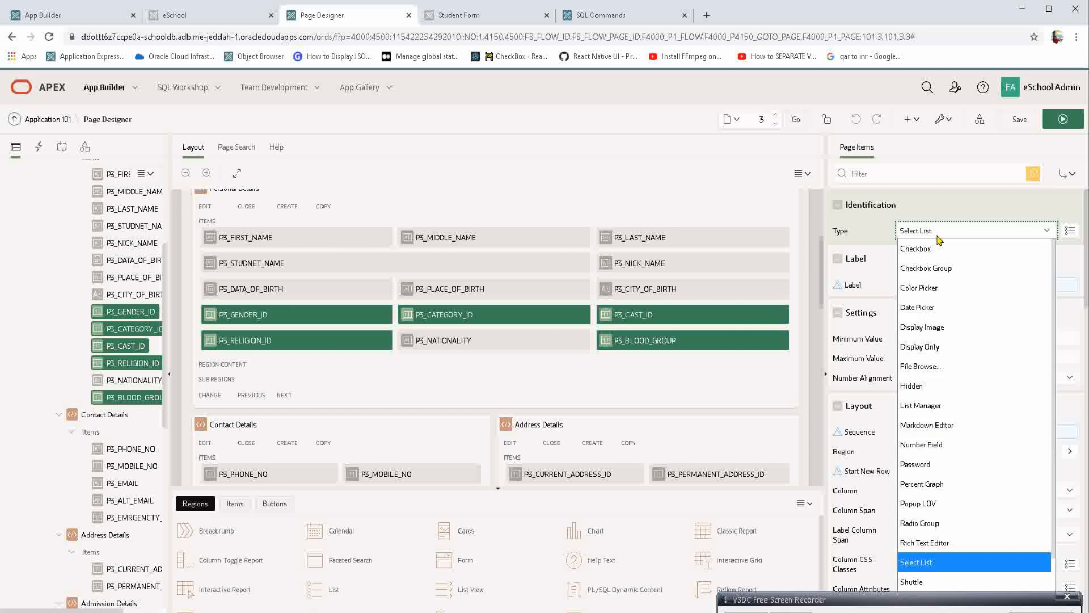
key("Return")
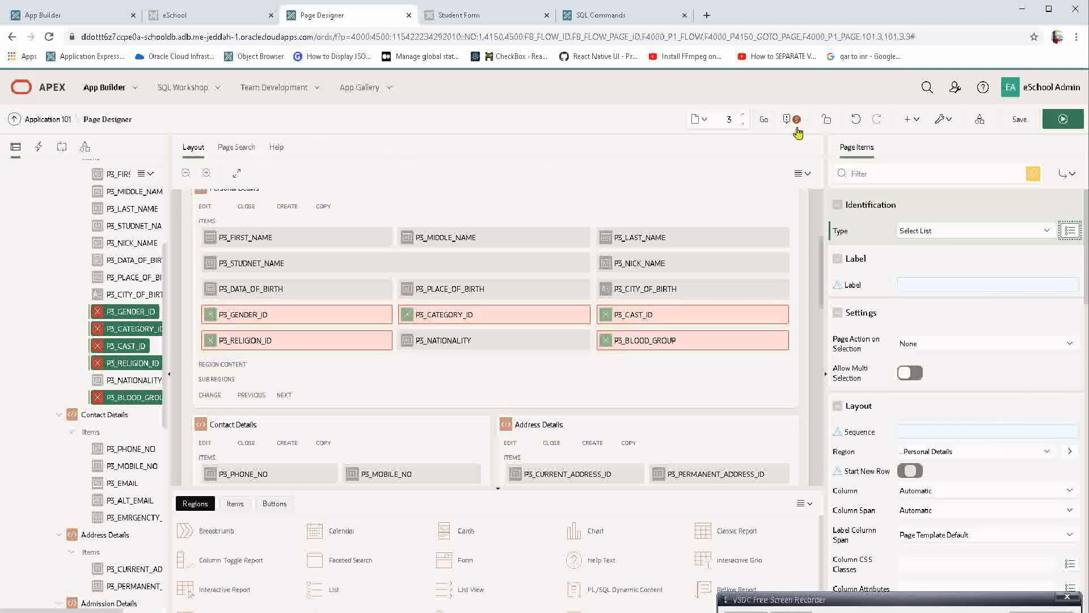
Set the List of Values type of the five selected items to Shared Component, without choosing a common list.
scroll(902, 343, "down", 10)
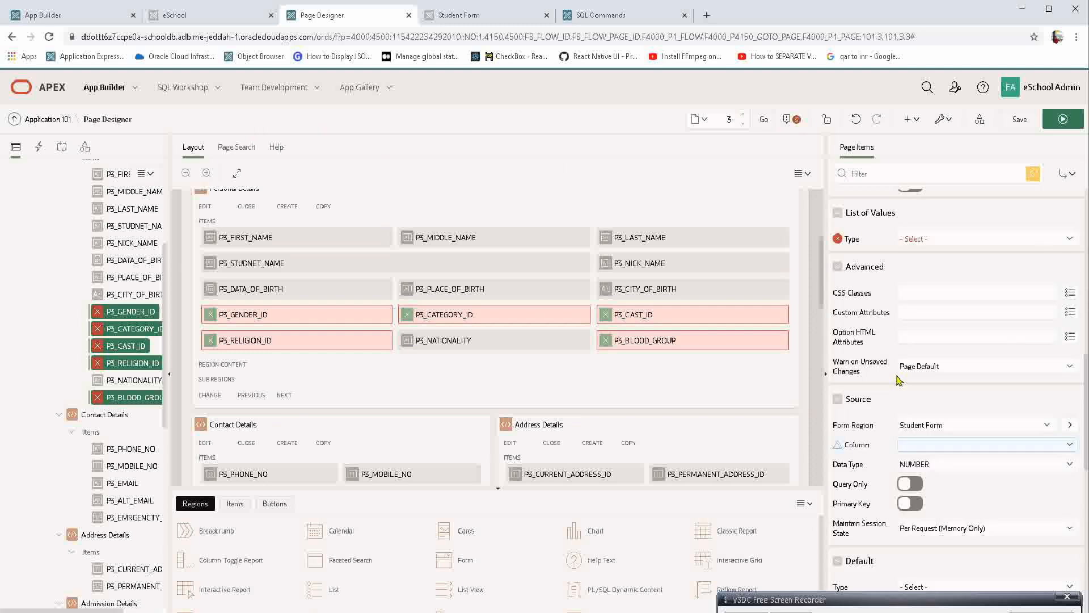
scroll(914, 349, "up", 2)
left_click(918, 341)
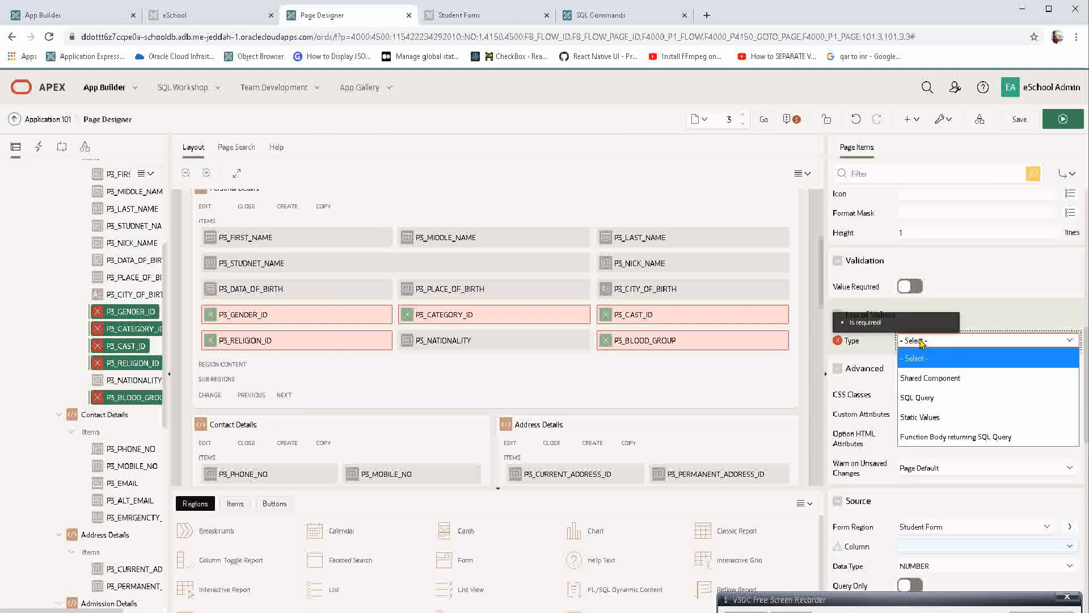
left_click(929, 377)
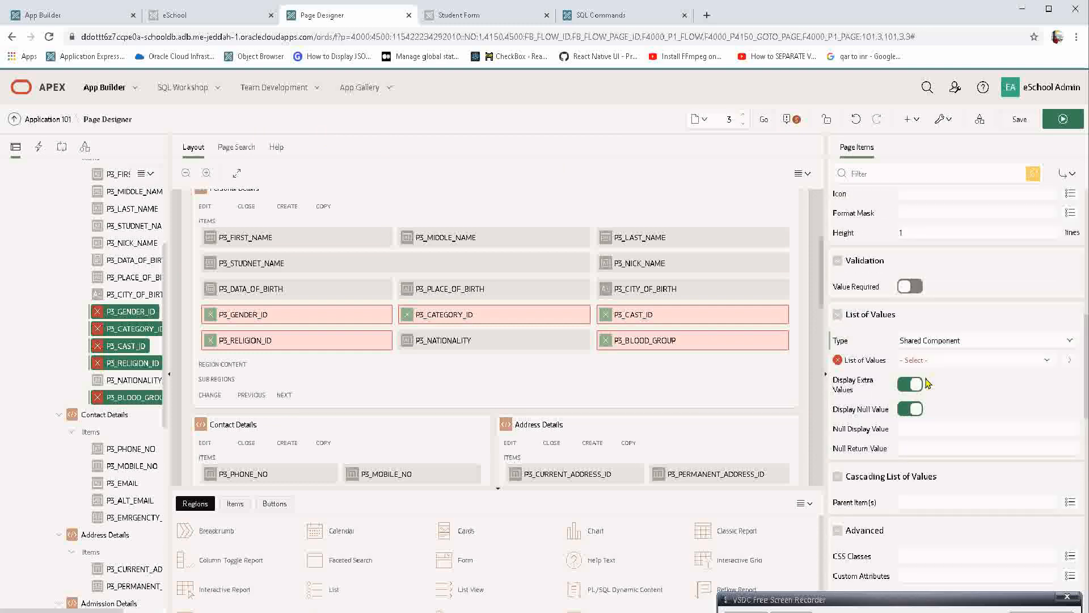
left_click(933, 361)
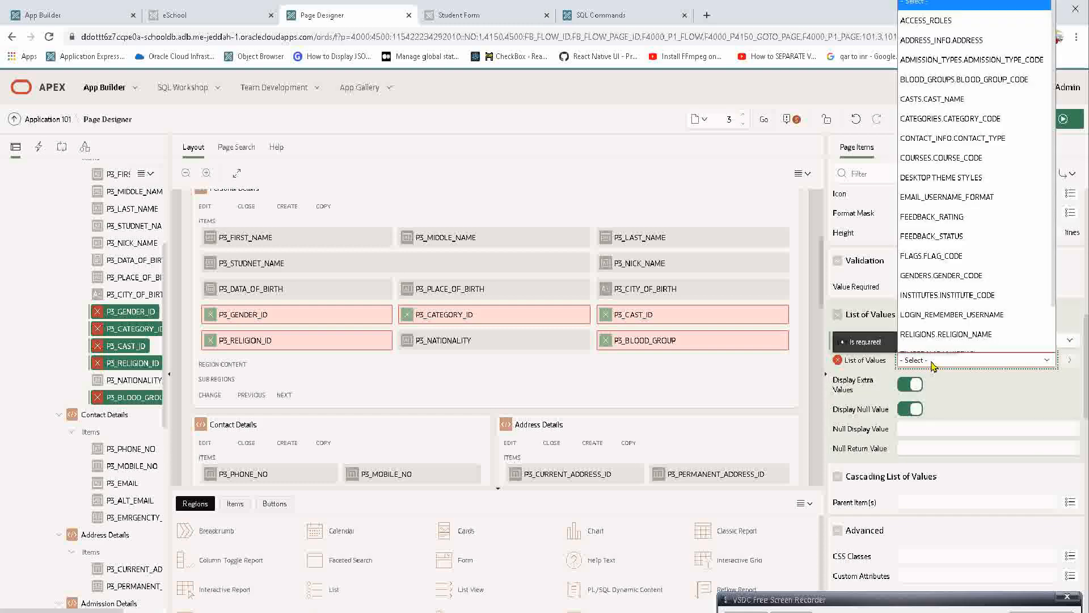
left_click(301, 316)
Narrow P3_GENDER_ID's properties to those matching "list" and set its shared list of values to GENDERS.GENDER_CODE.
left_click(301, 316)
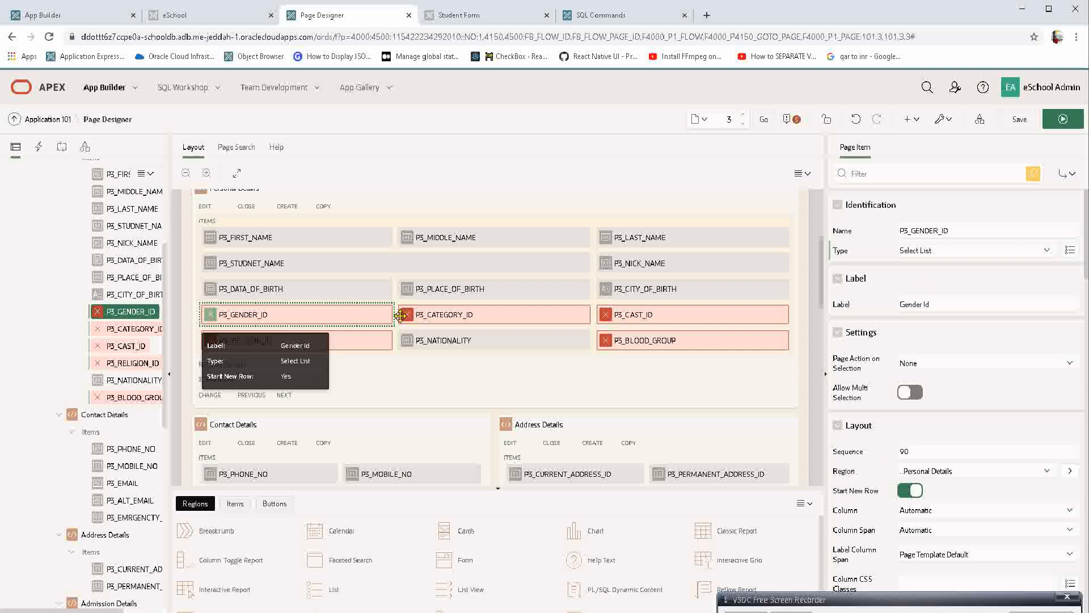
left_click(892, 176)
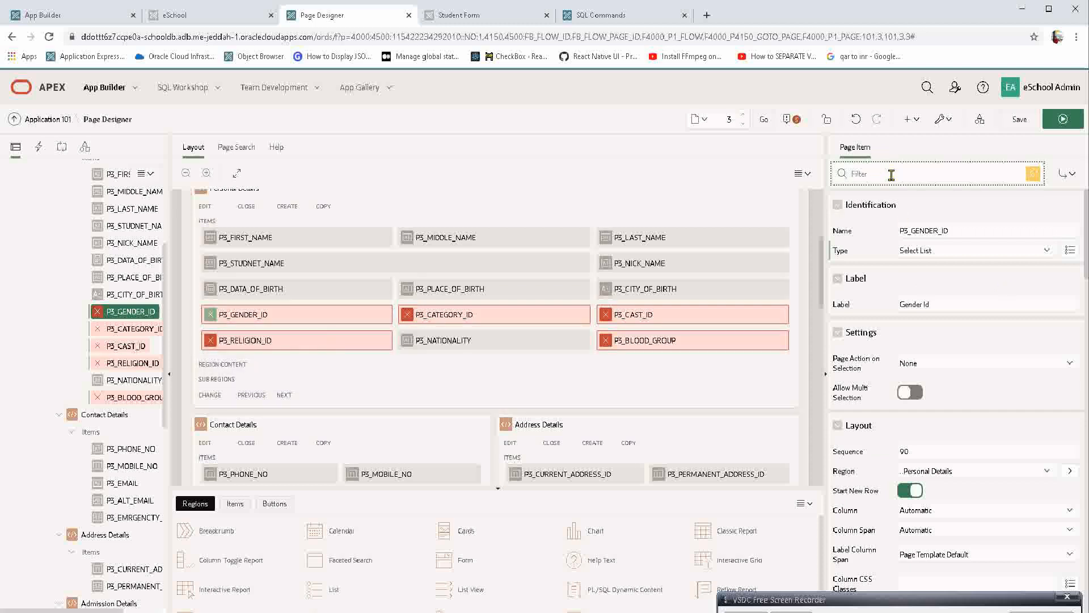
type("list")
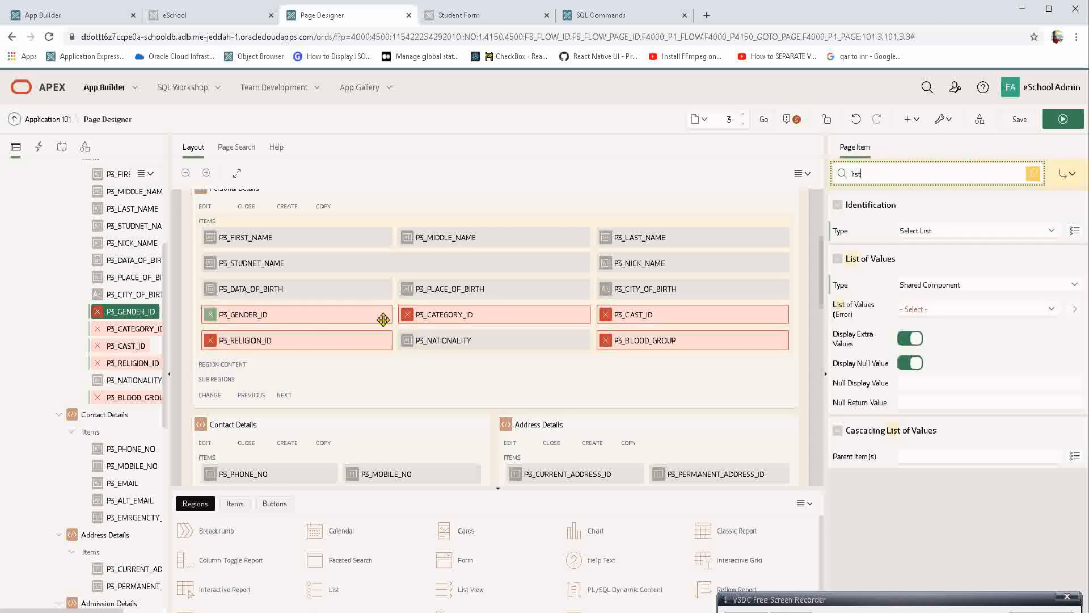
left_click(358, 309)
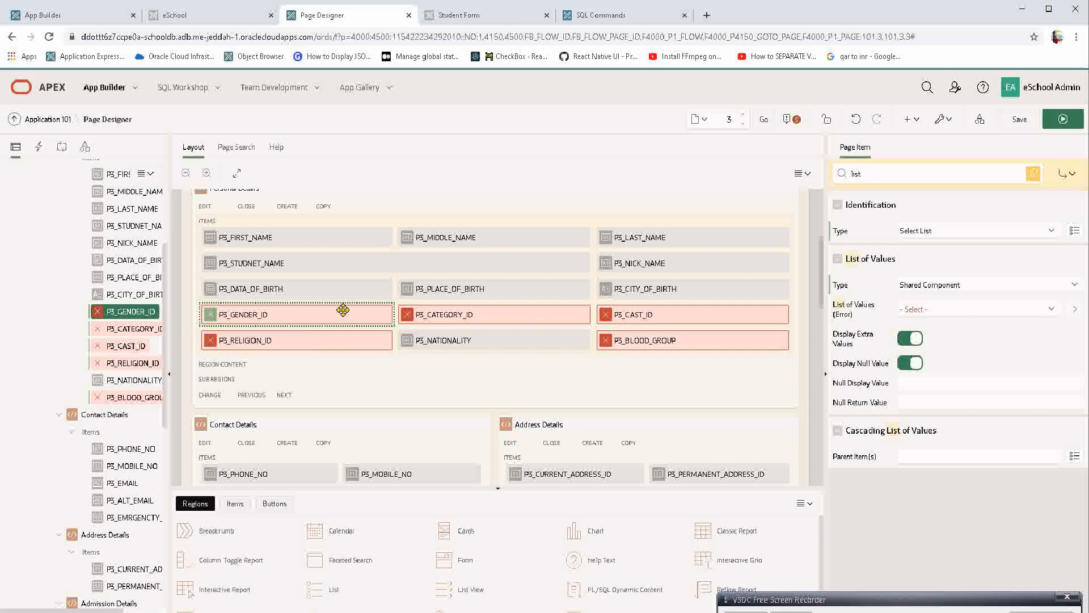
left_click(960, 308)
key("g")
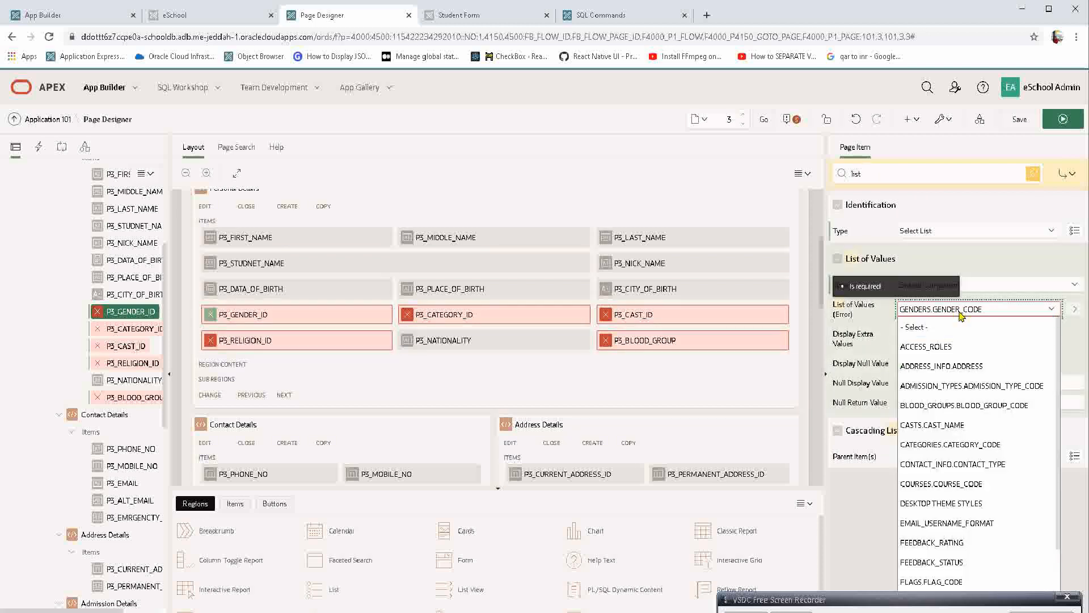
scroll(990, 564, "down", 2)
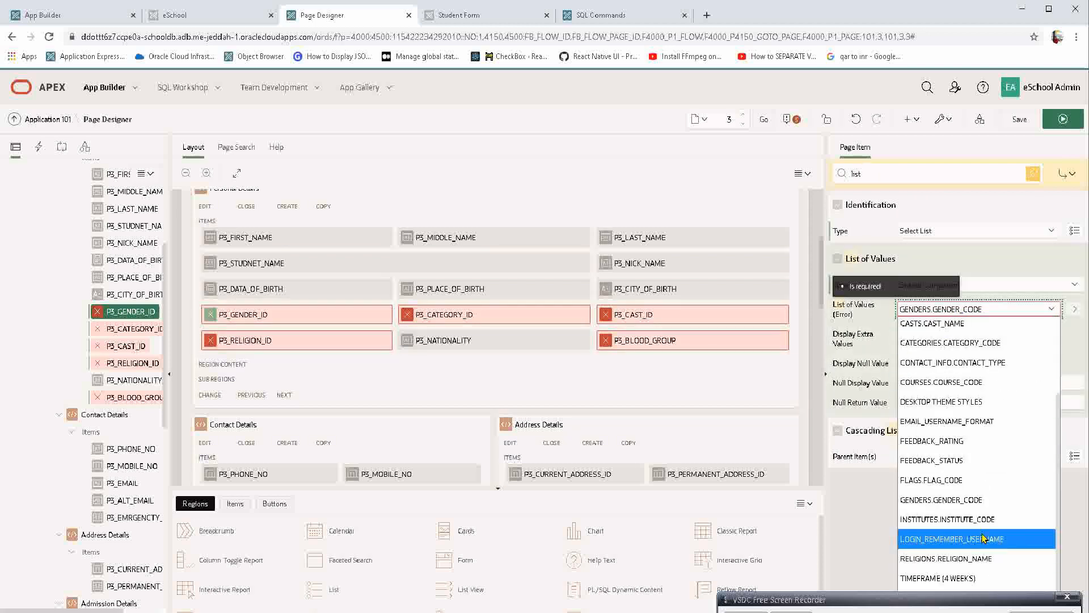
left_click(964, 499)
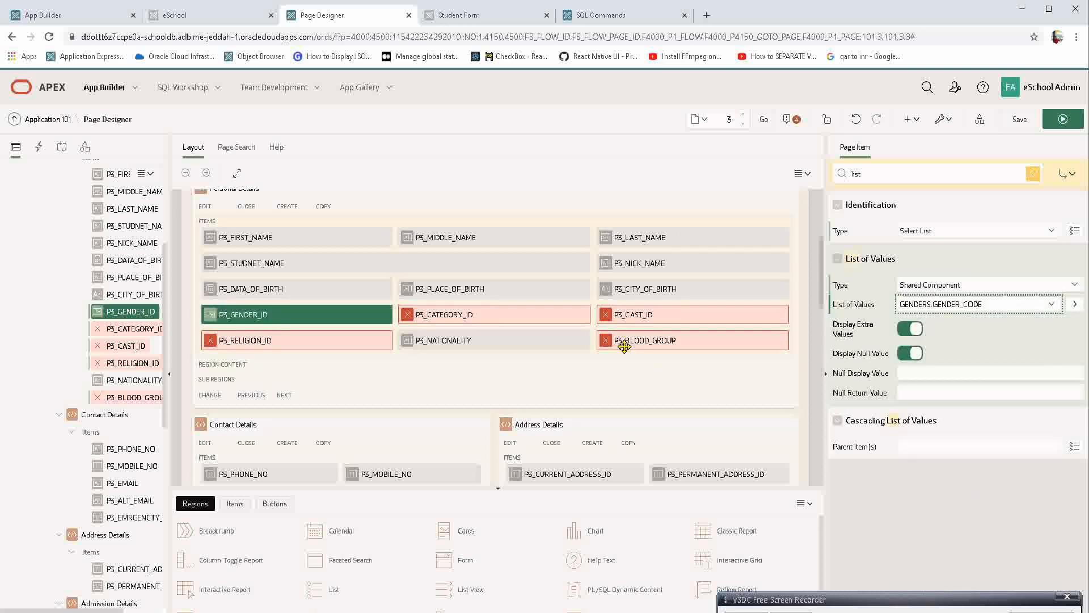
Set the Null Display Value to "-- Select --" for P3_BLOOD_GROUP, P3_RELIGION_ID, P3_CAST_ID, P3_CATEGORY_ID and P3_GENDER_ID.
left_click(916, 374)
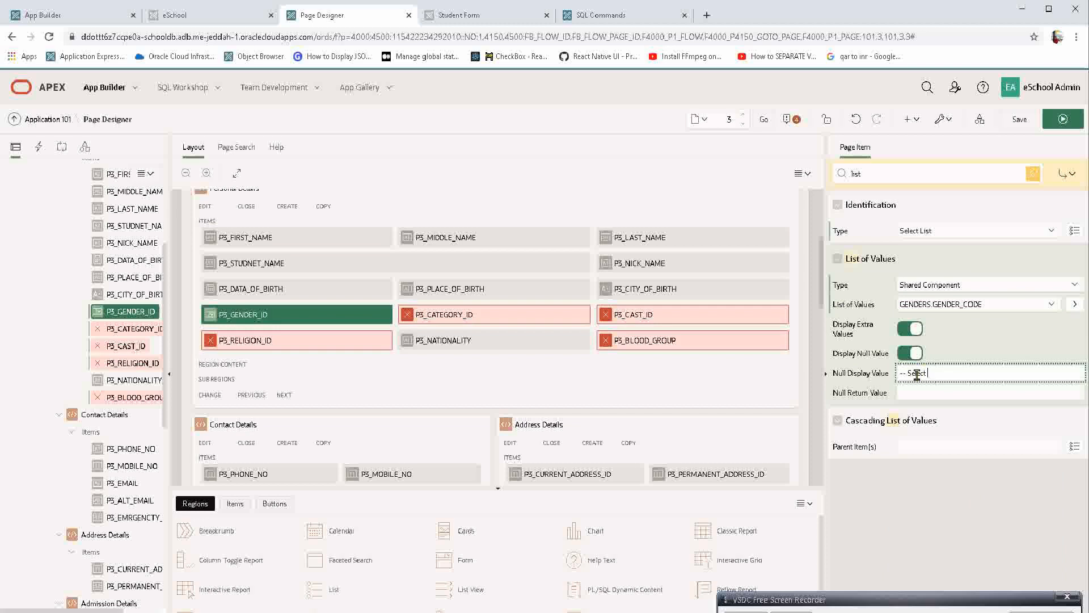
triple_click(917, 374)
key("ctrl+c")
key("Tab")
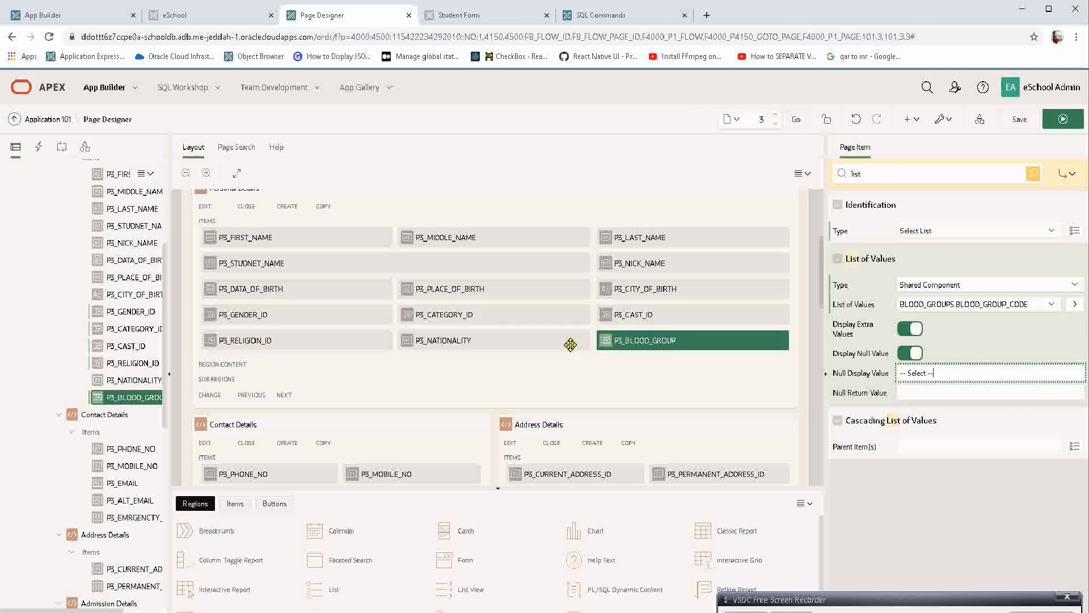
left_click(489, 342)
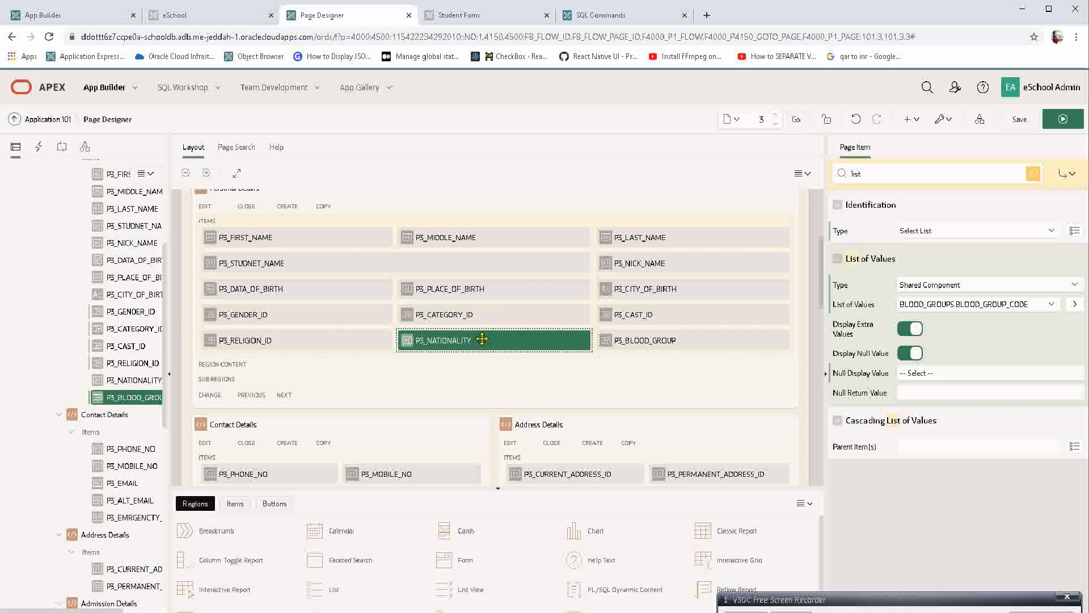
left_click(350, 341)
left_click(938, 375)
key("ctrl+v")
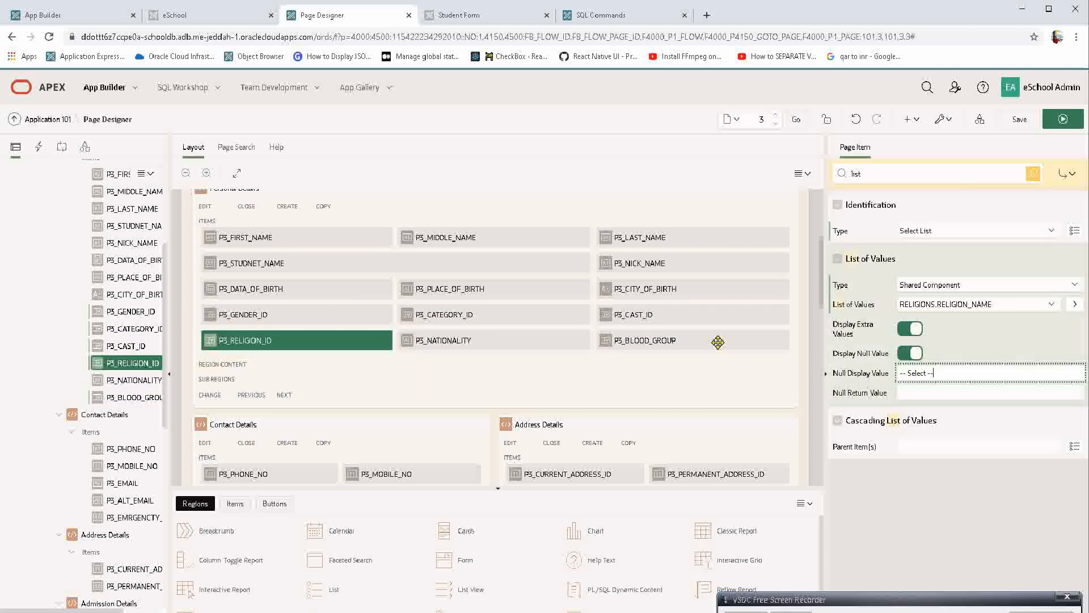
left_click(698, 314)
key("ctrl+v")
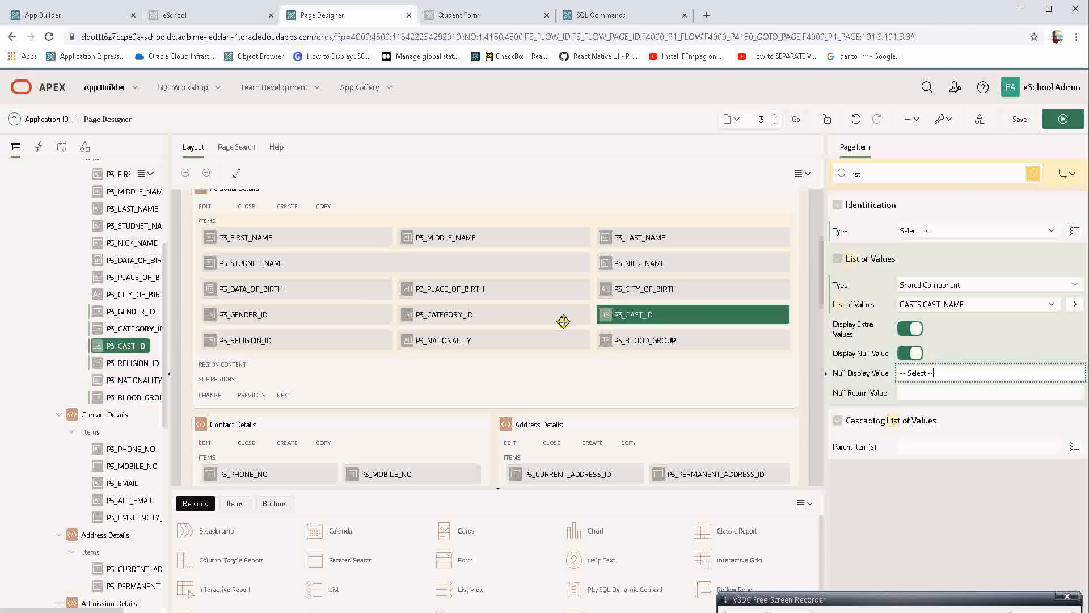
left_click(564, 322)
left_click(937, 369)
key("ctrl+v")
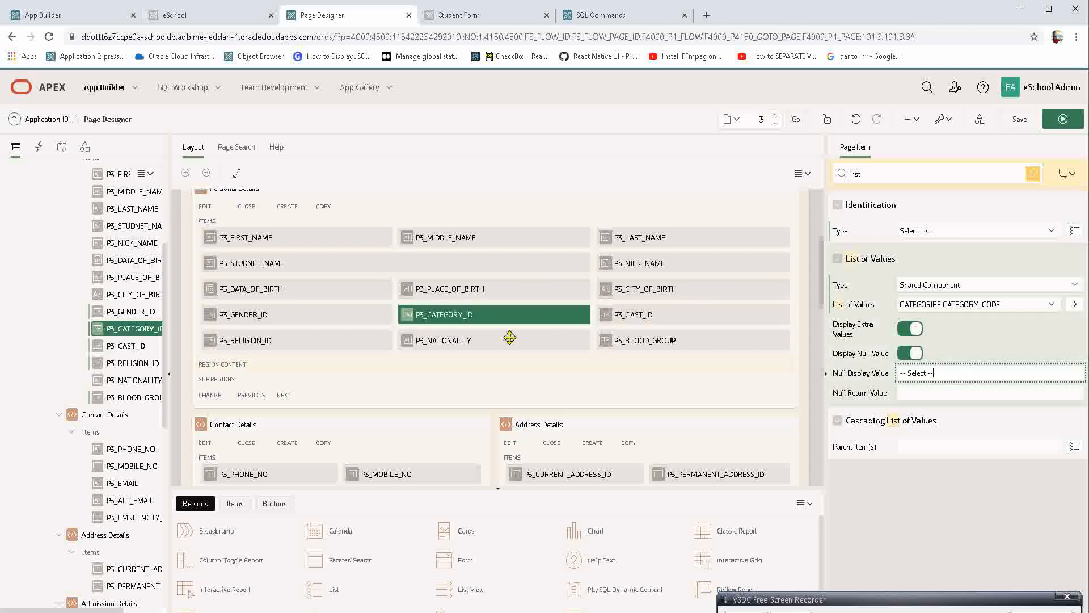
left_click(377, 314)
left_click(991, 374)
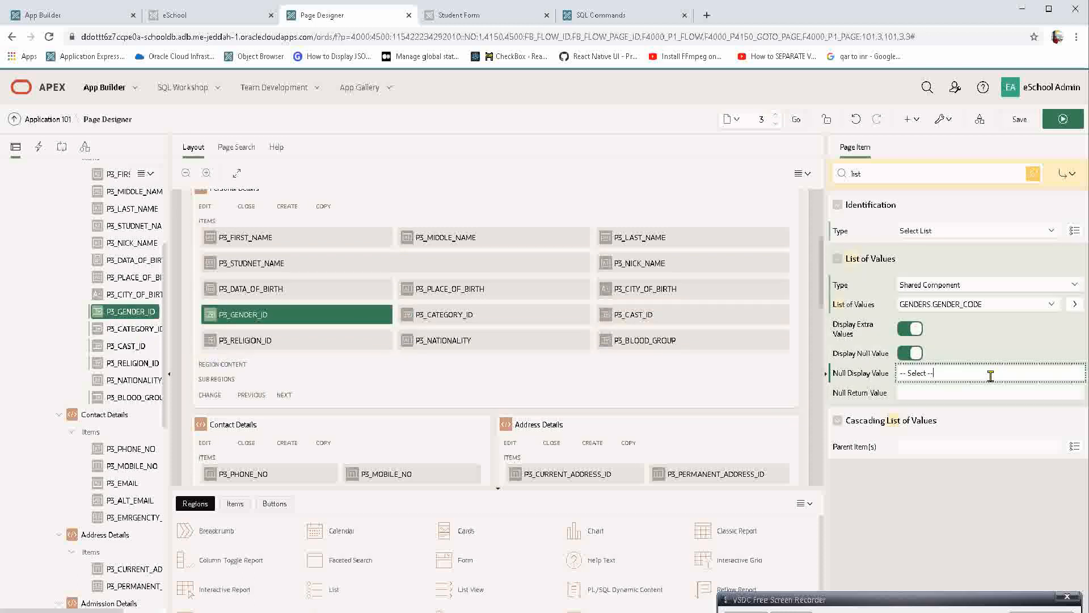
Save and run the page, and try the select lists with F in Gender Id and ISAI in Religion Id.
left_click(1062, 119)
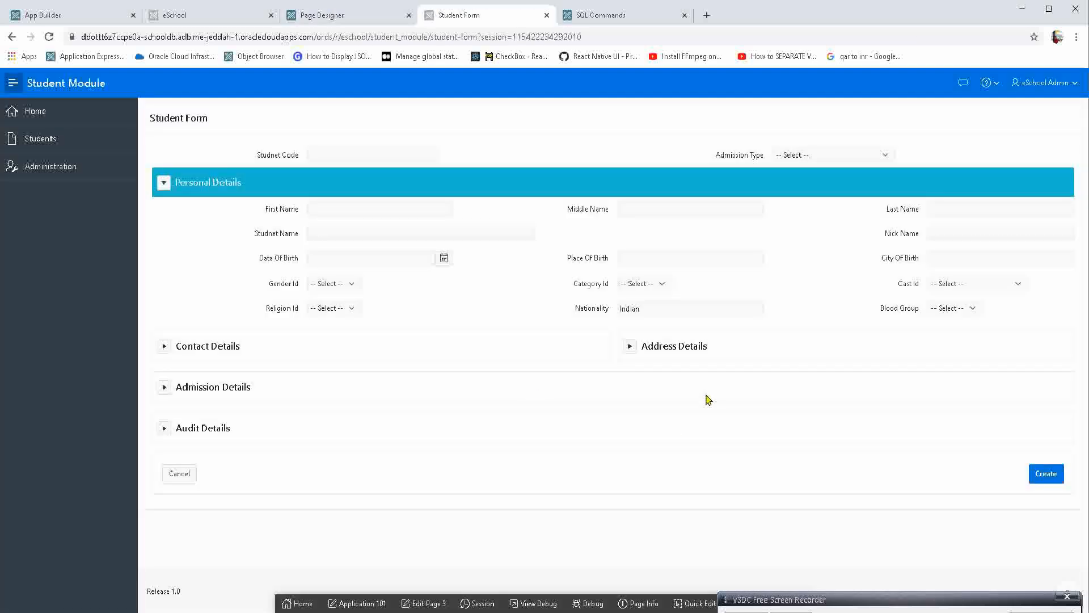
left_click(331, 286)
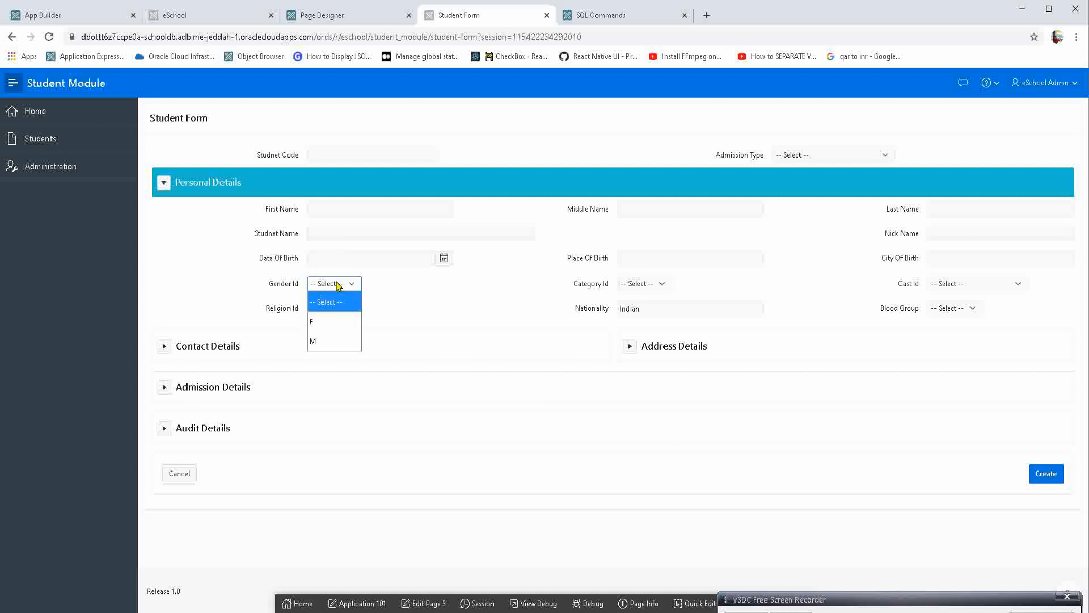
left_click(328, 321)
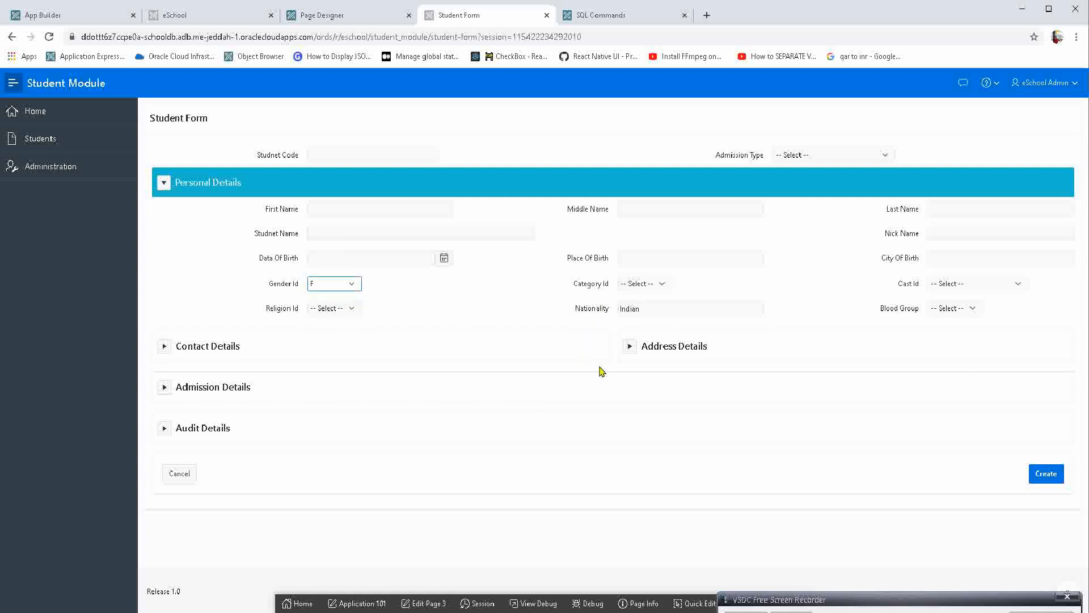
left_click(331, 310)
left_click(328, 351)
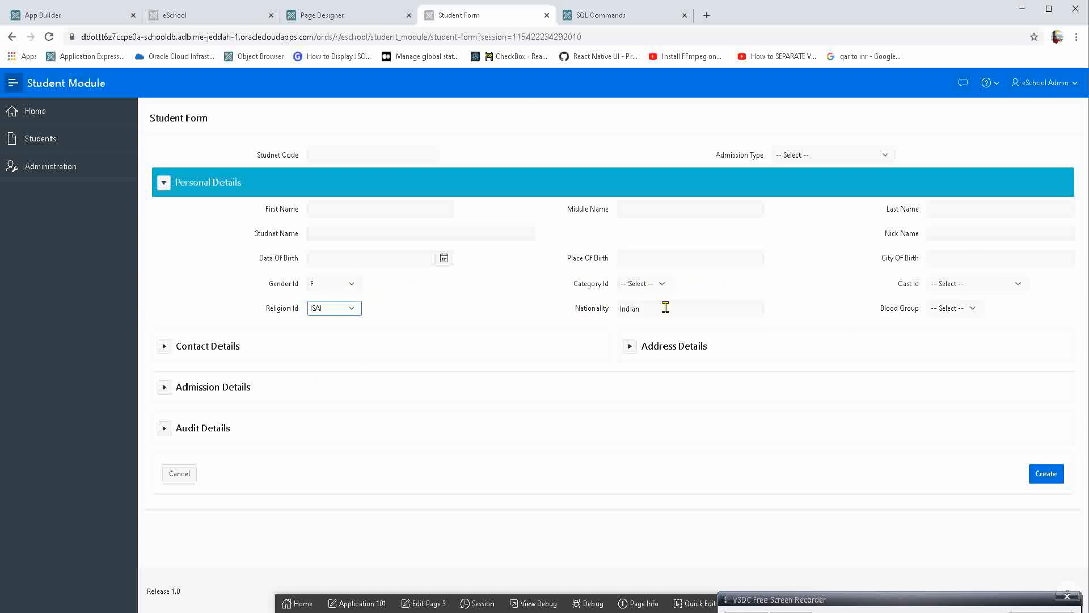
left_click(341, 287)
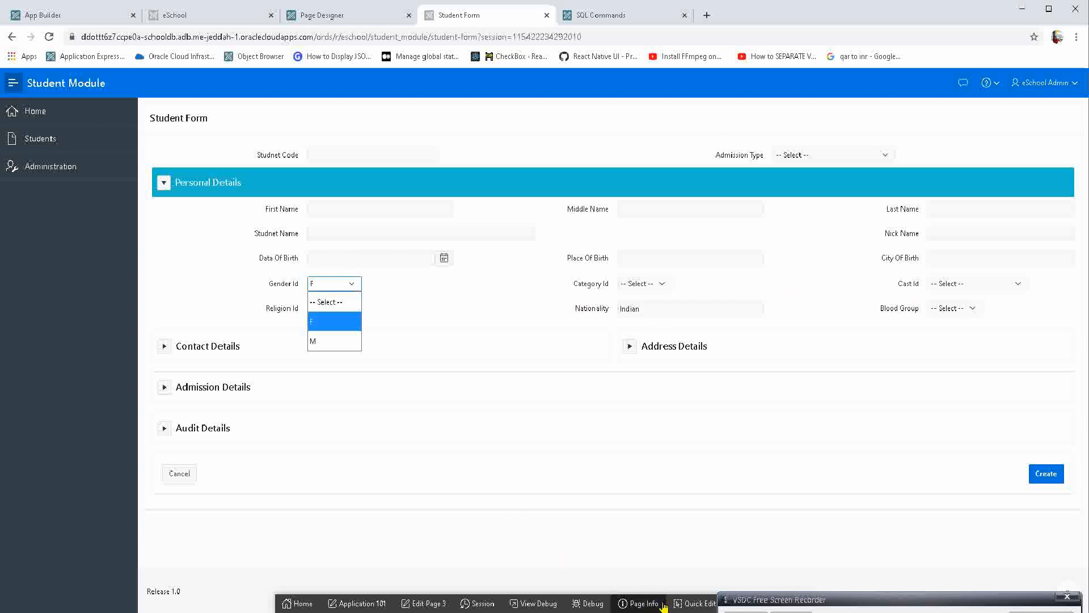
Open the form's Gender Id item in Page Designer through Quick Edit and change its type to Radio Group.
left_click(693, 603)
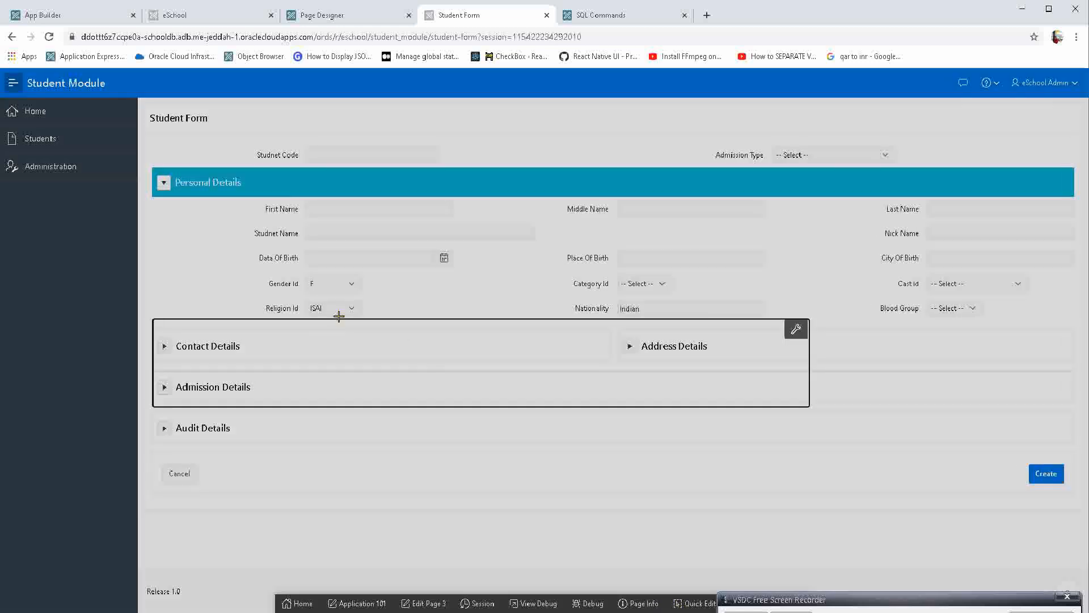
left_click(327, 283)
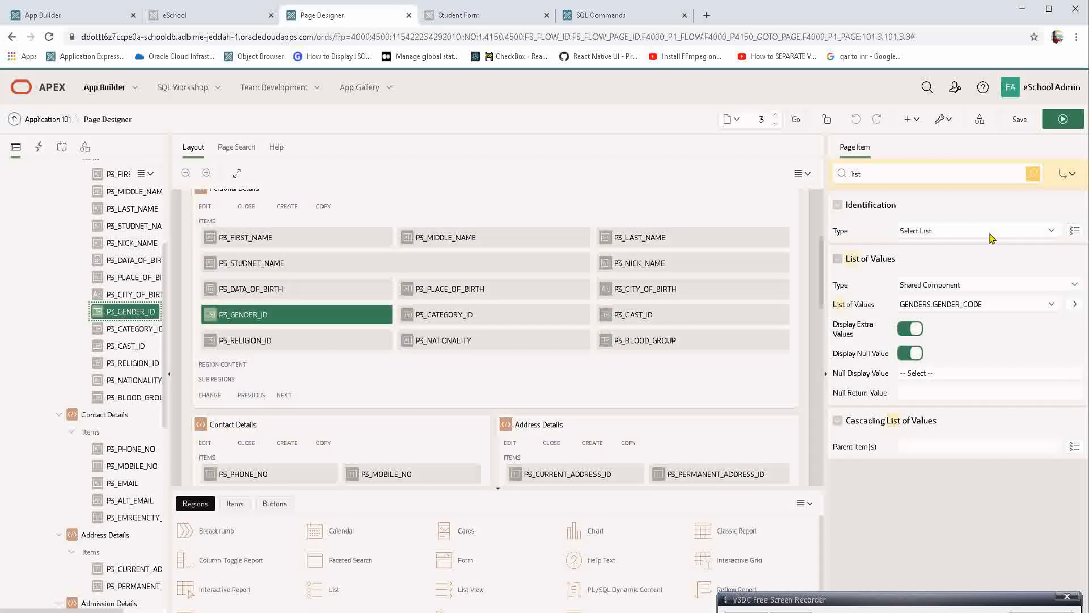
left_click(988, 233)
key("r")
key("Return")
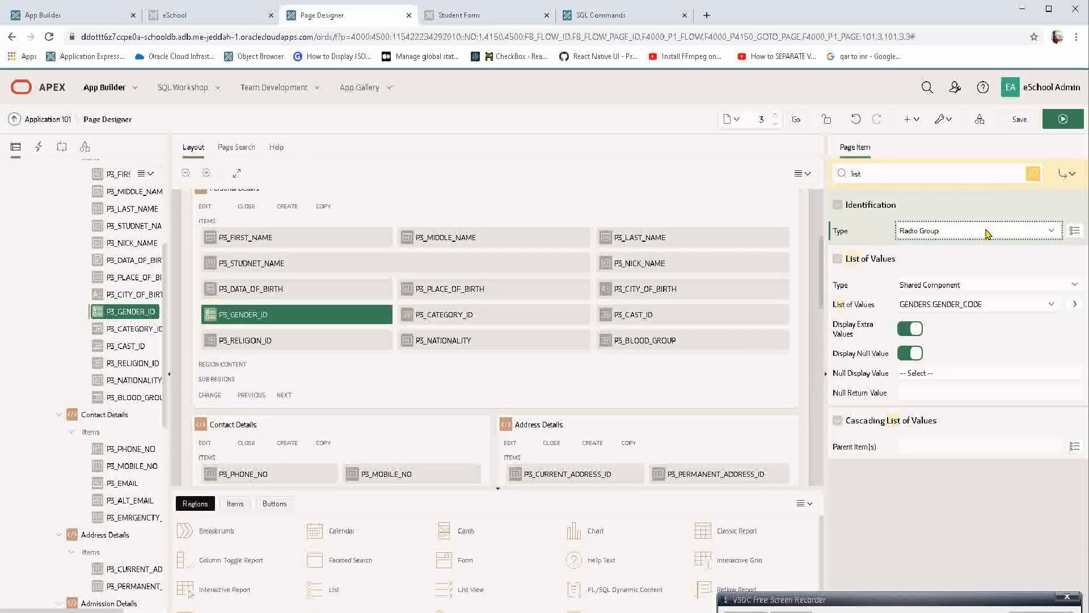
key("Tab")
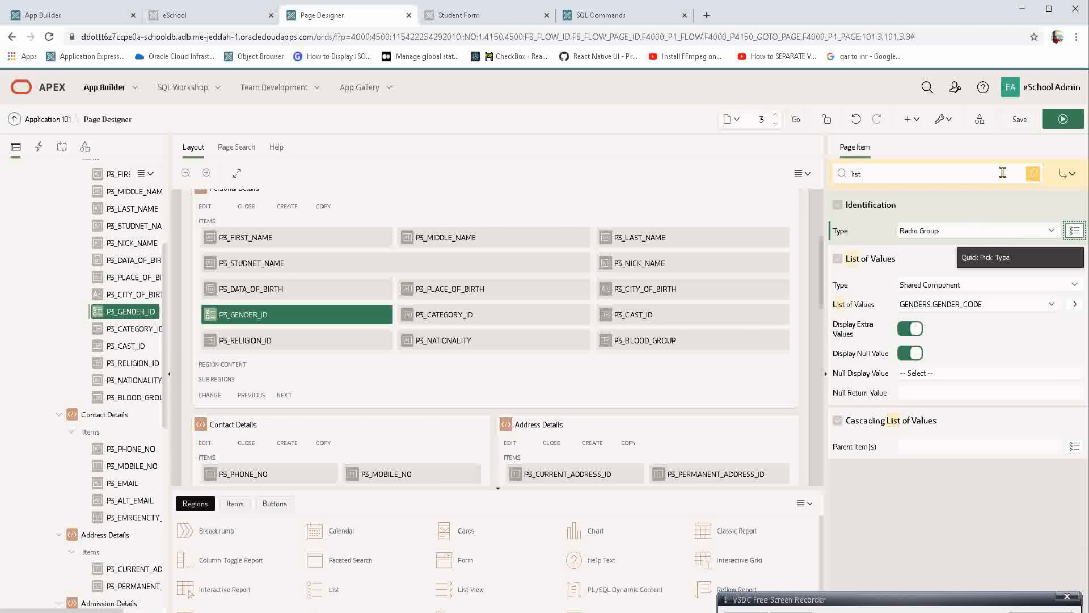
Save and run the page, discarding the unsaved form entries, and try the M, F and -- Select -- options of Gender Id.
left_click(1063, 119)
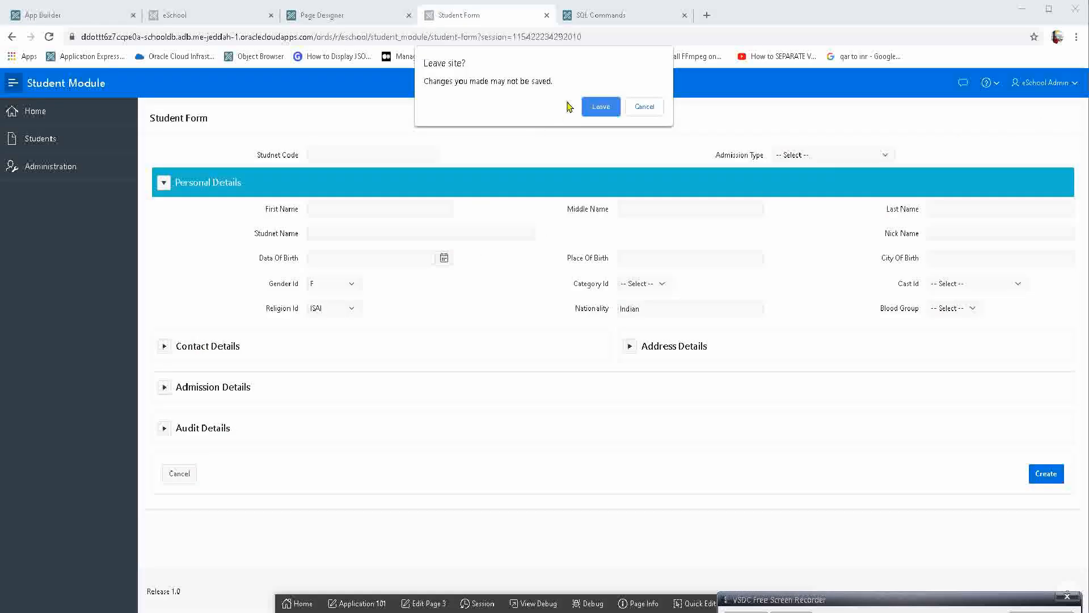
left_click(593, 106)
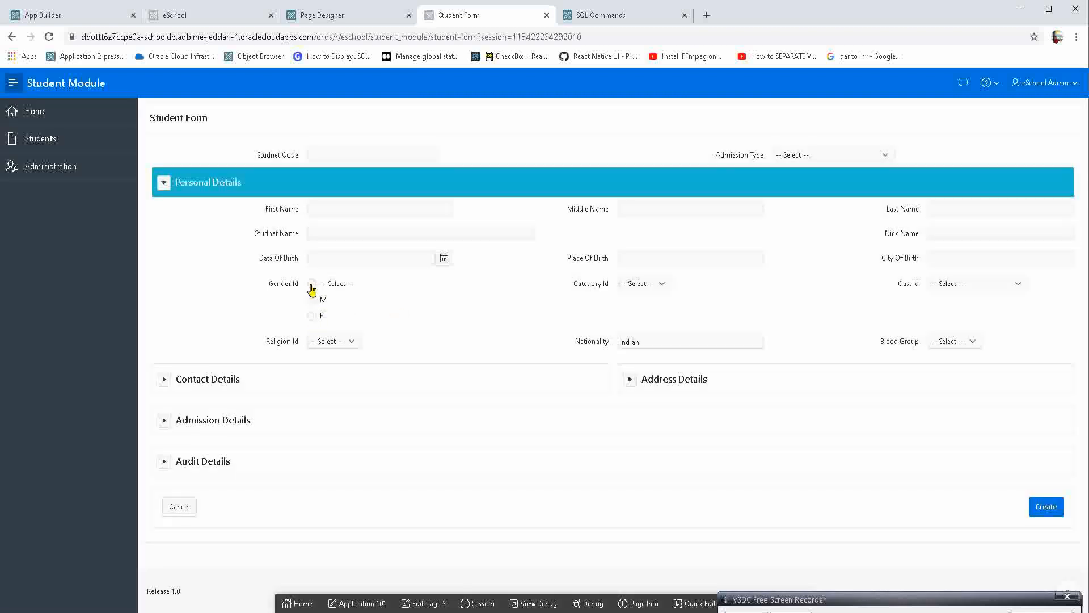
left_click(312, 301)
left_click(312, 317)
left_click(316, 303)
left_click(312, 284)
Empty P3_GENDER_ID's Null Display Value in Page Designer and remove the property filter.
left_click(327, 17)
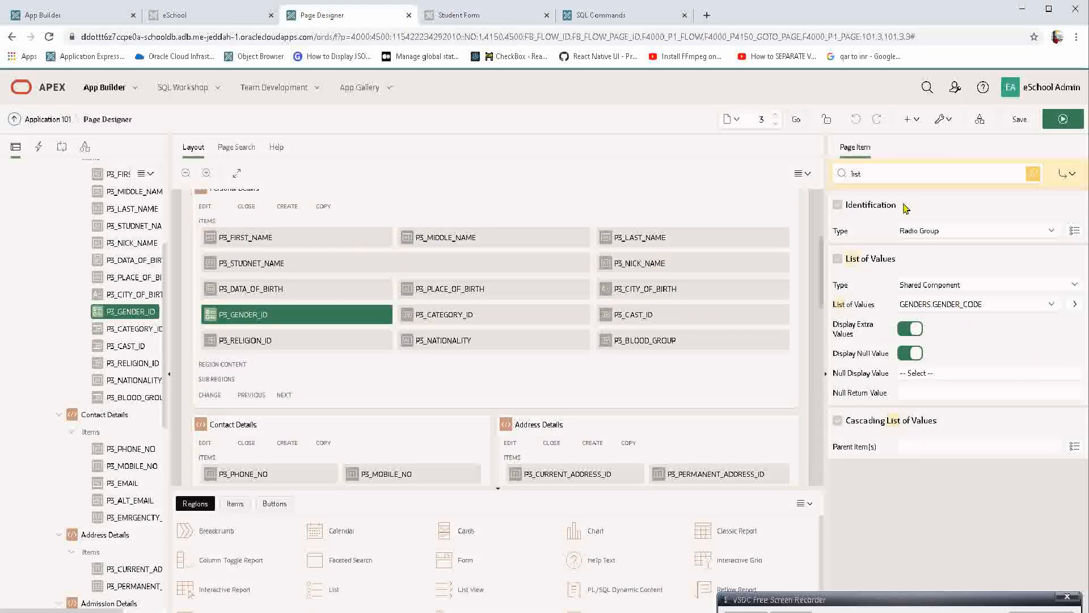
left_click(888, 173)
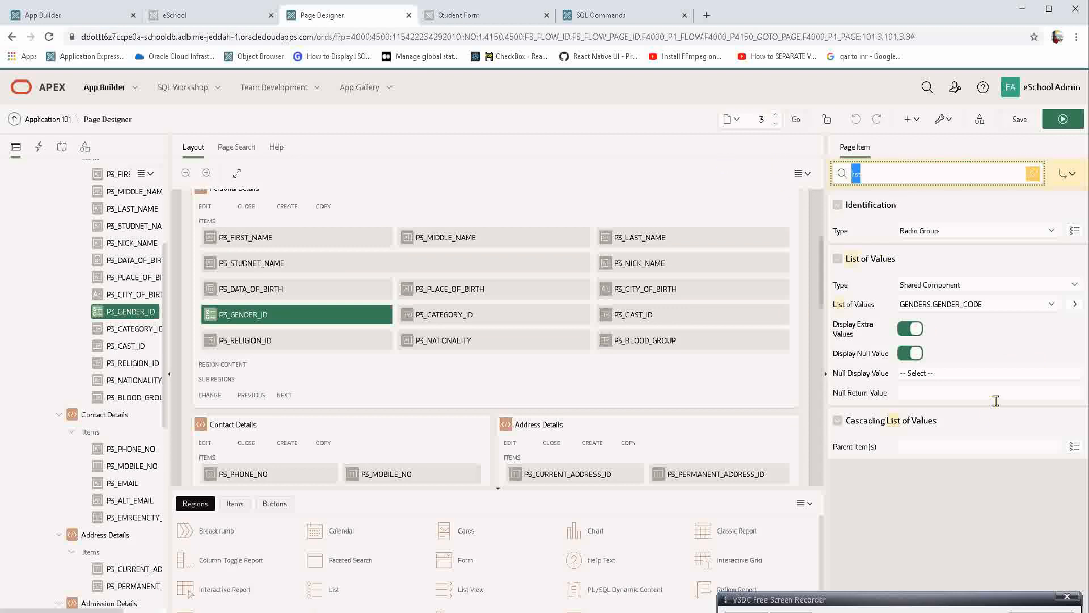
left_click(951, 374)
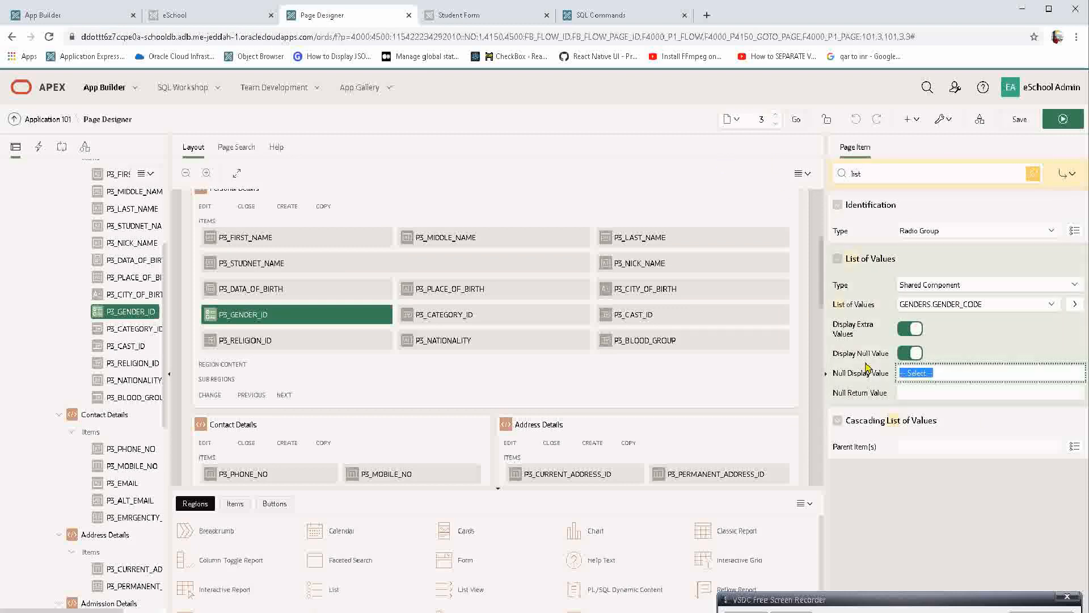
key("BackSpace")
left_click_drag(889, 171, 718, 163)
key("BackSpace")
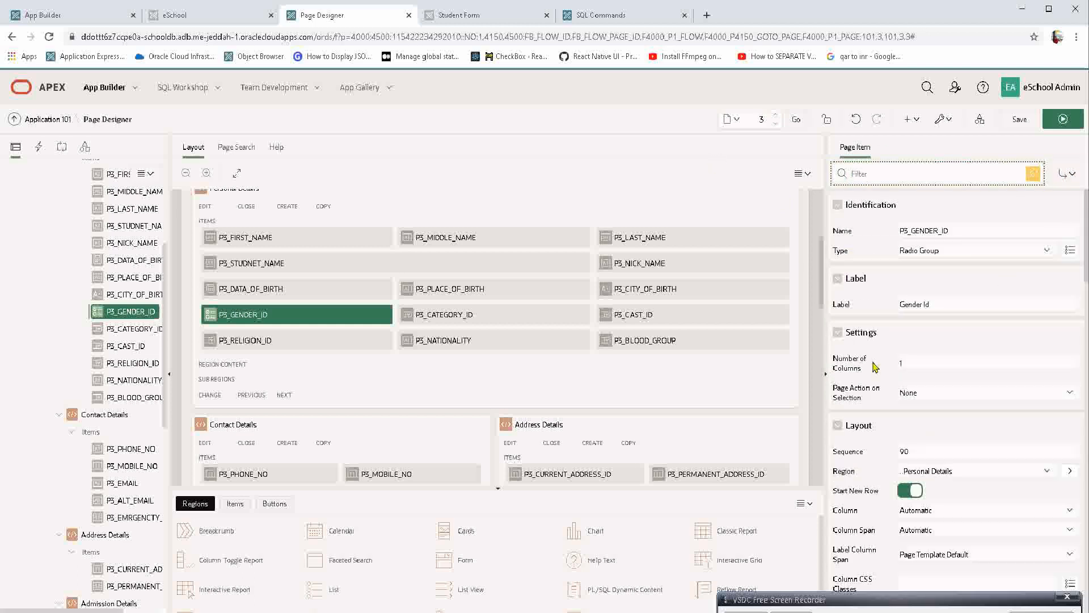
Set P3_GENDER_ID's Number of Columns to 2, and save and run the page to try the blank Gender Id option.
left_click_drag(871, 371, 830, 356)
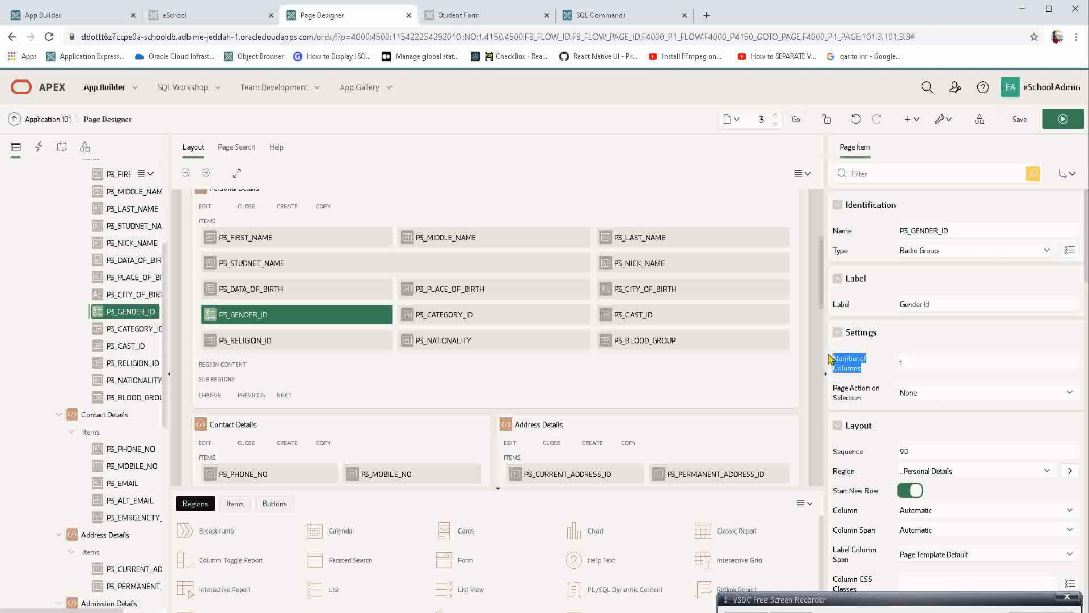
left_click(459, 15)
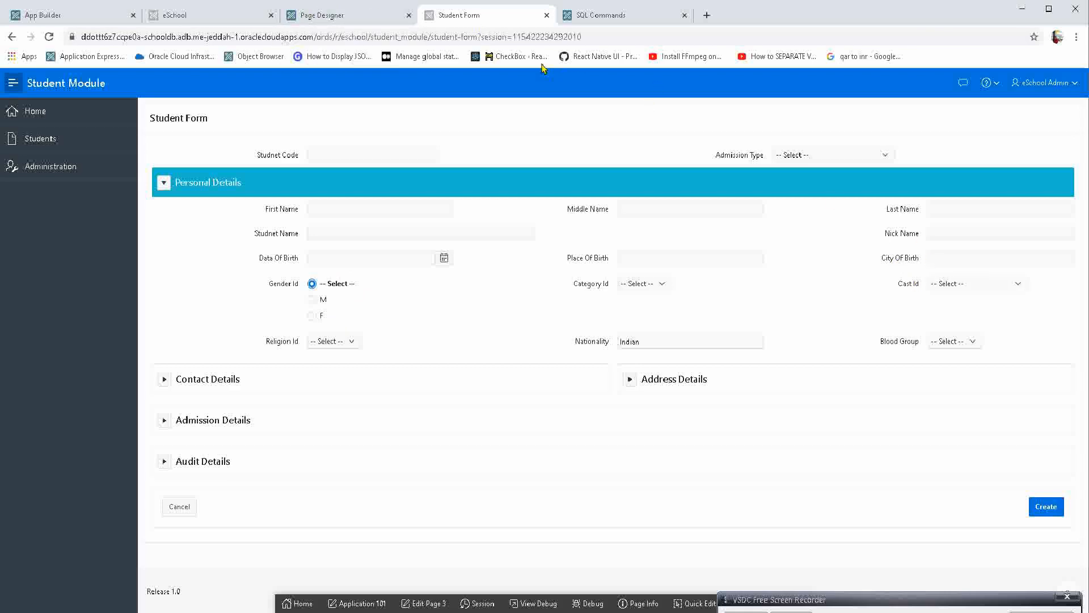
left_click(353, 16)
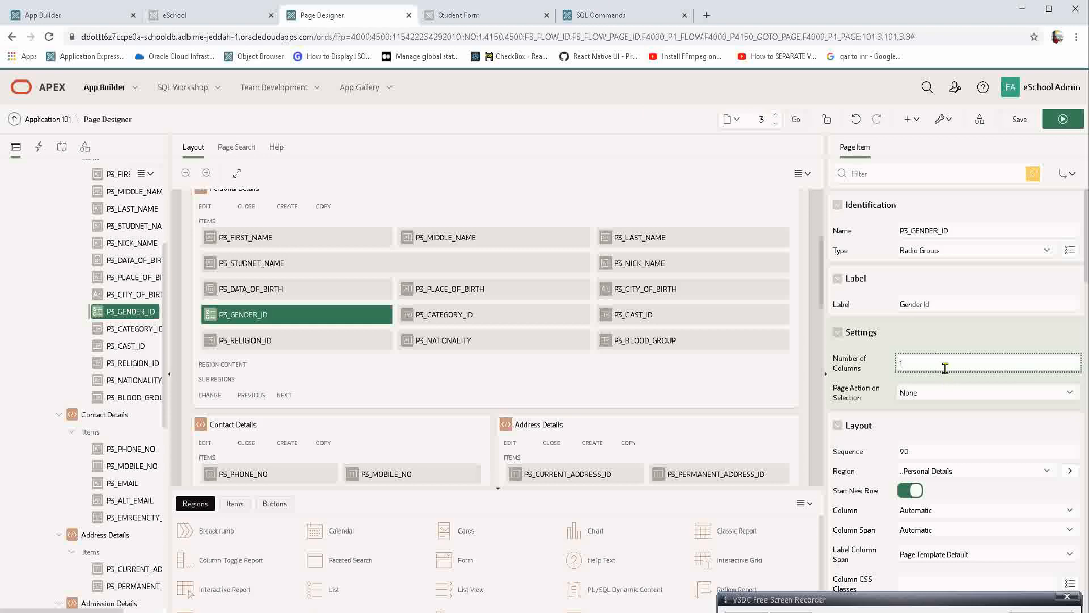
key("Tab")
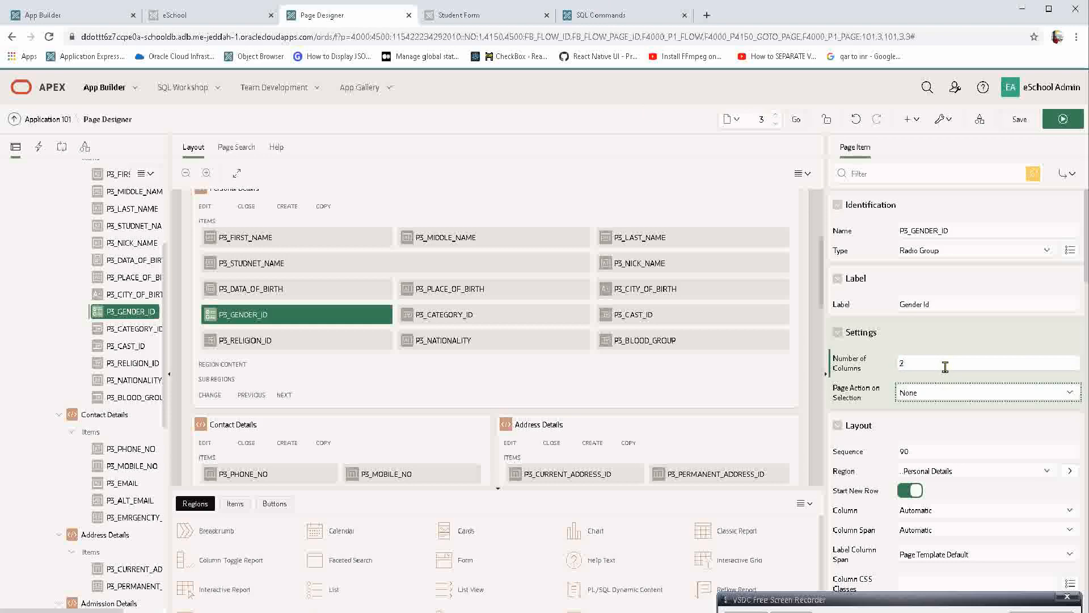
left_click(1062, 118)
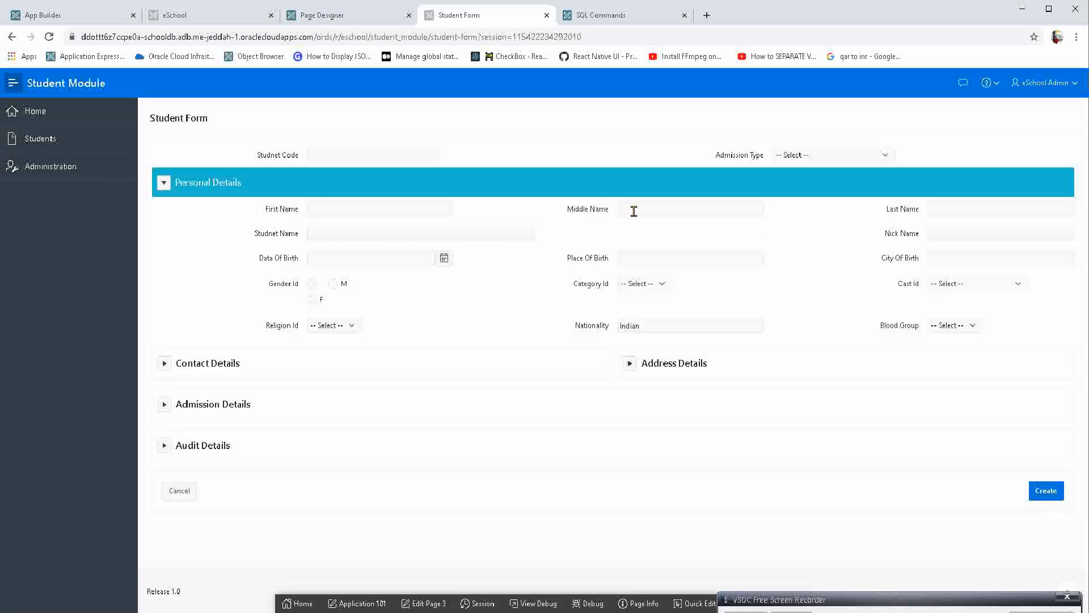
left_click(312, 284)
Switch to Page Designer and turn off Display Extra Values and Display Null Value for P3_GENDER_ID.
left_click(342, 16)
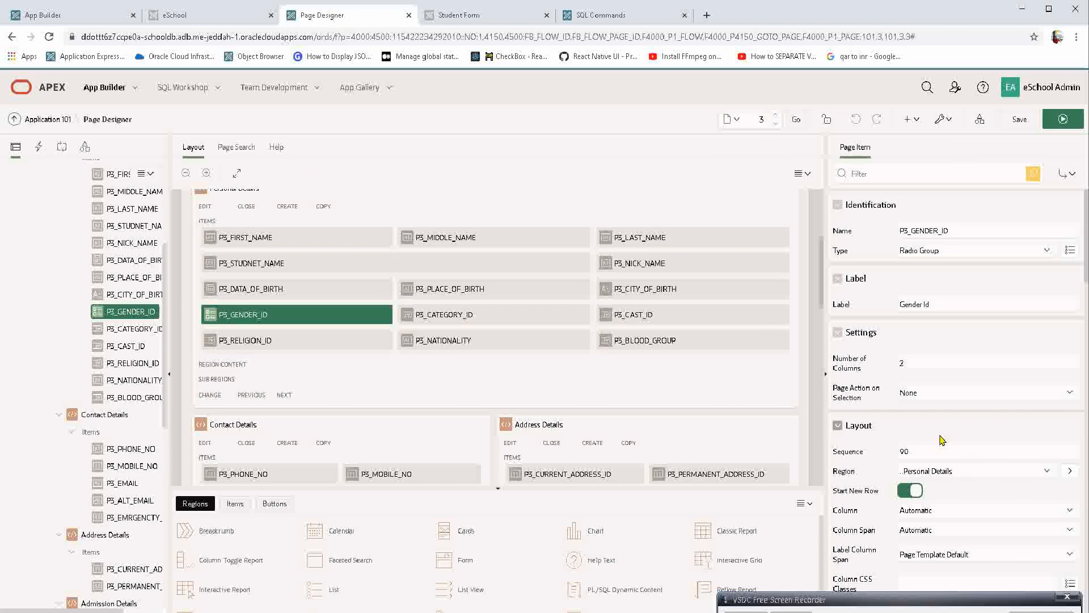
scroll(942, 440, "down", 10)
scroll(942, 439, "down", 2)
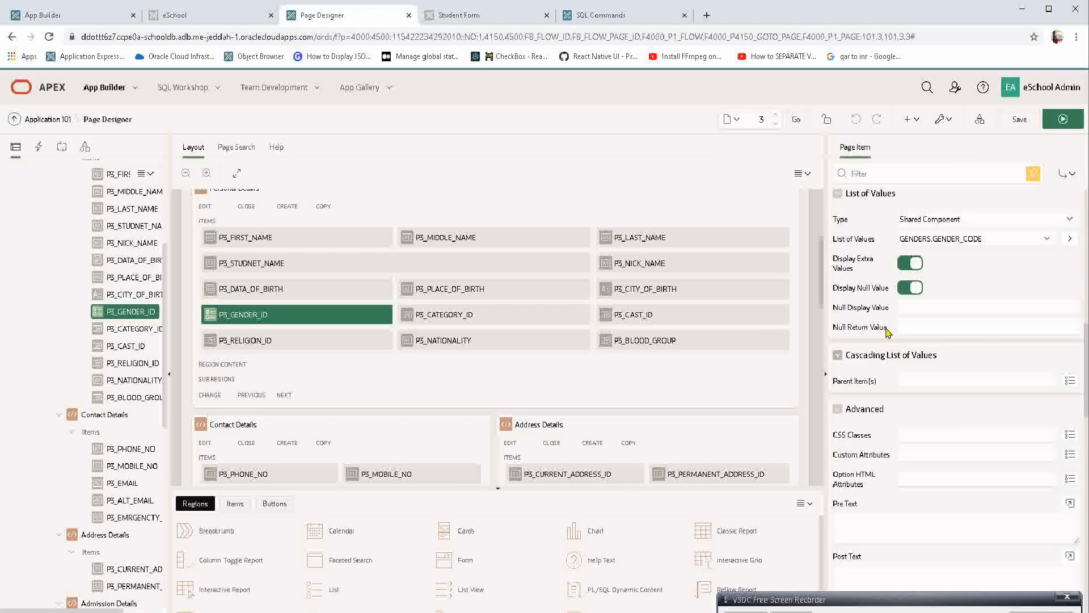
left_click(908, 265)
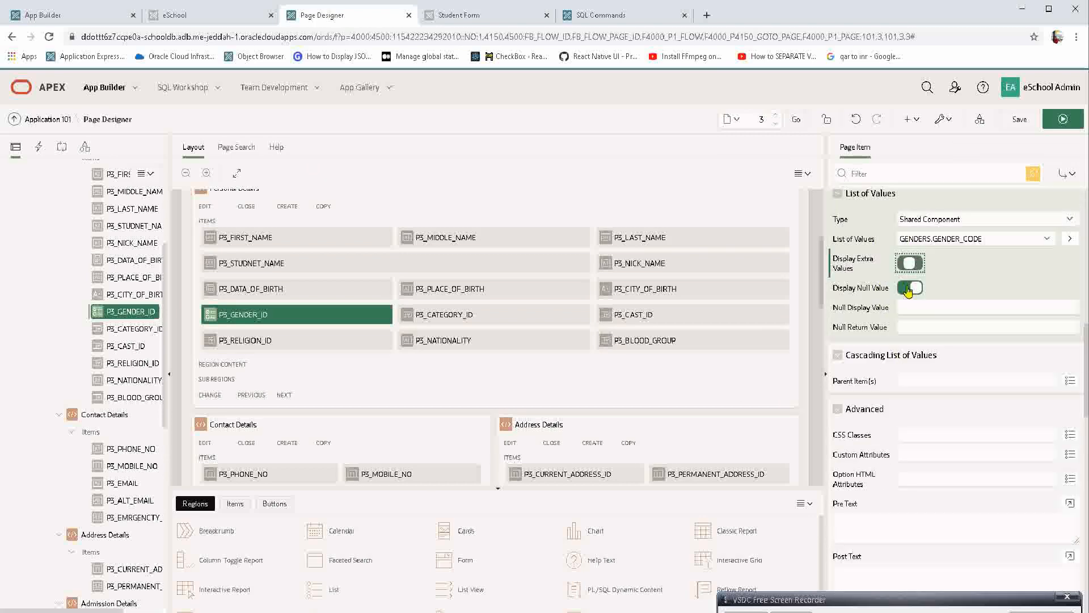
left_click(910, 289)
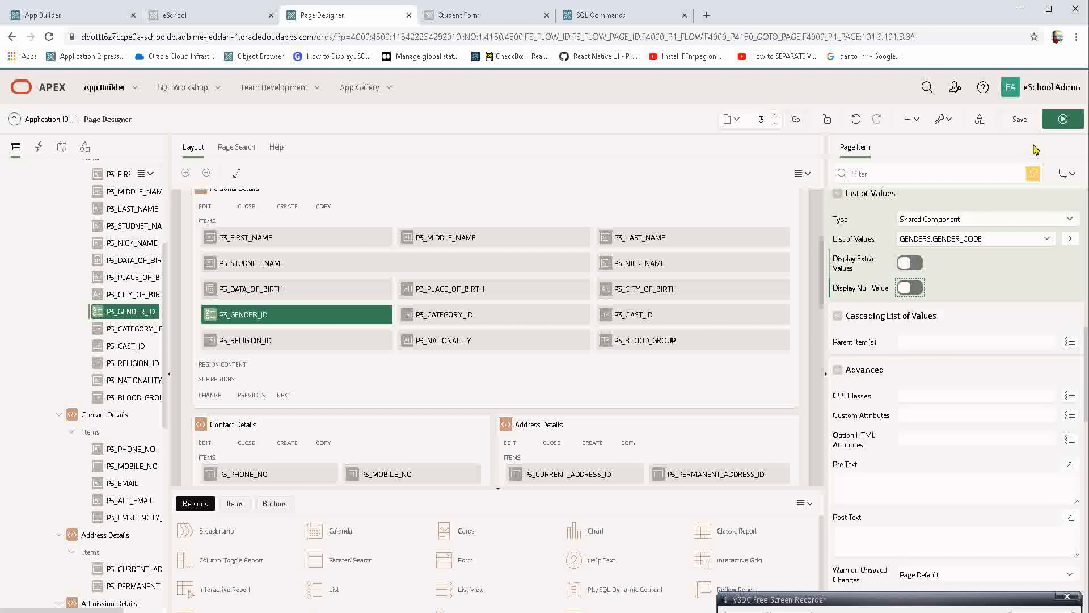
Save and run the page, try the M and F options of Gender Id, and view the Category Id choices.
left_click(1063, 119)
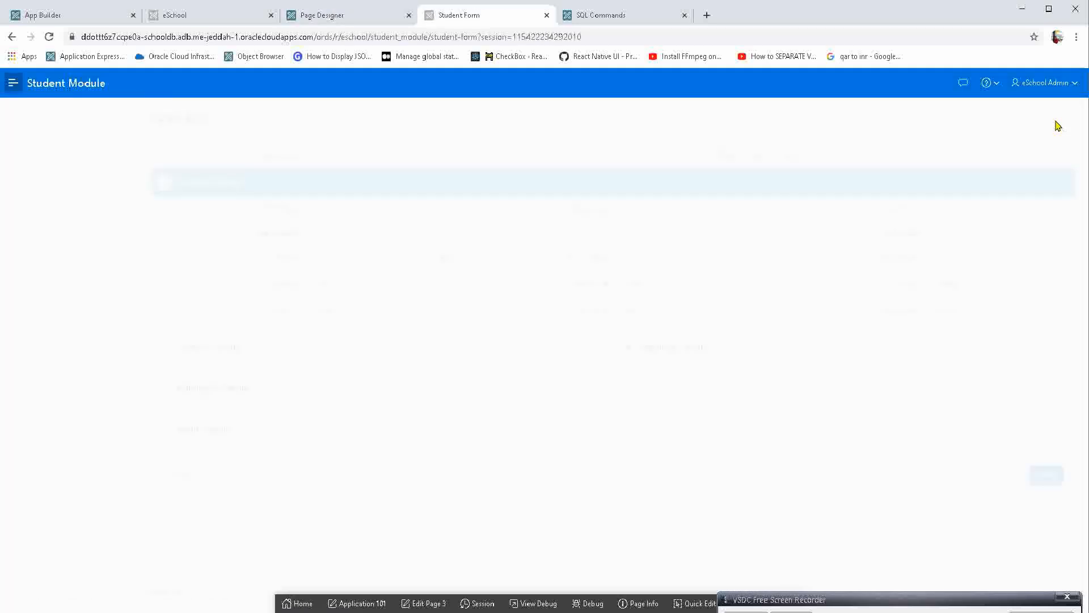
left_click(312, 283)
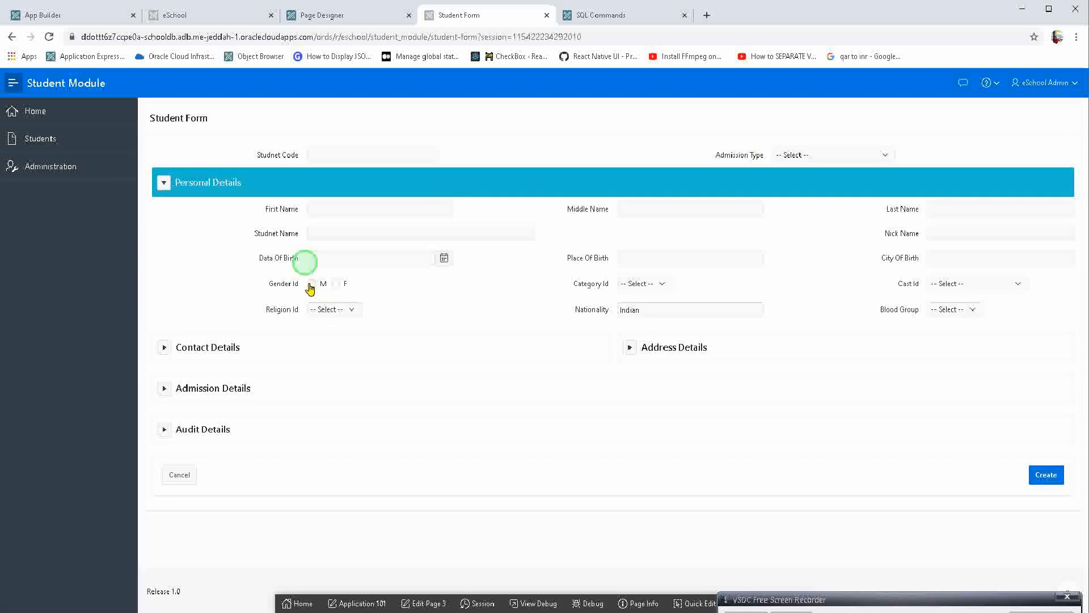
left_click(337, 284)
left_click(316, 285)
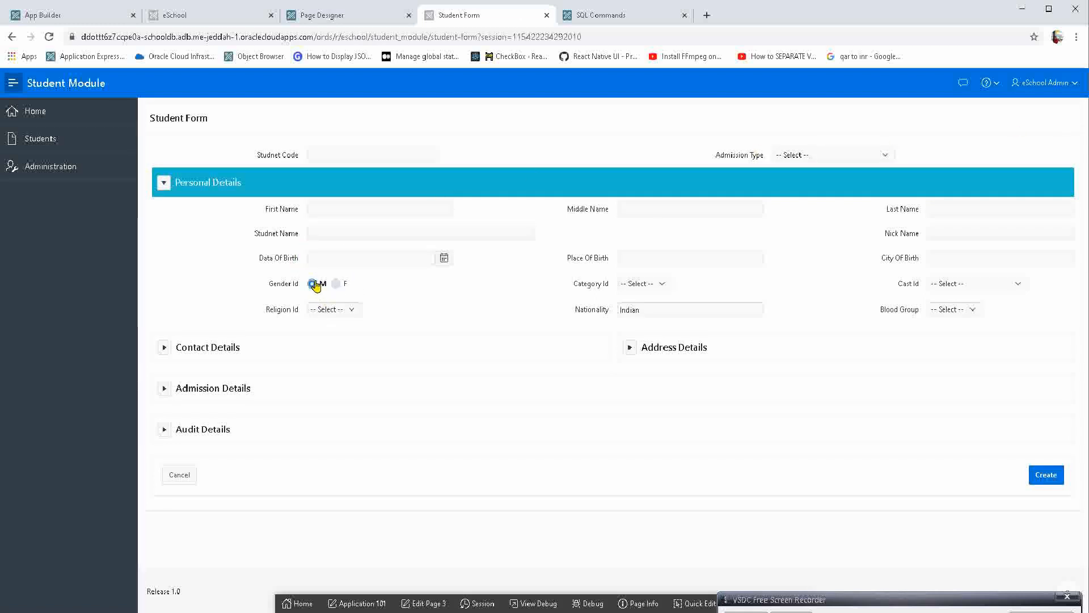
left_click(637, 286)
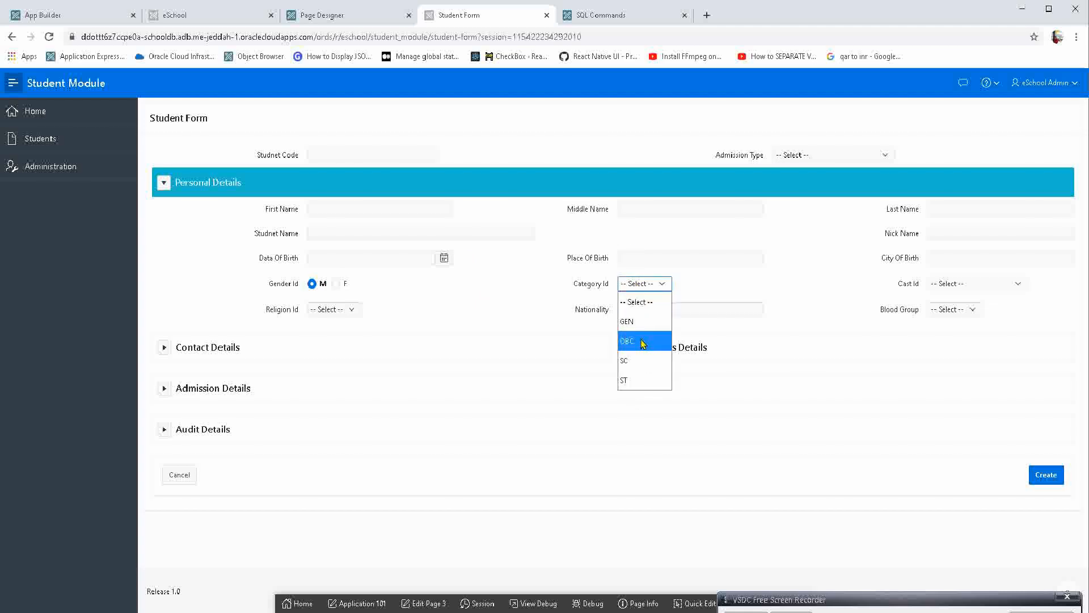
In Page Designer, change P3_CATEGORY_ID's type to Radio Group and set its Number of Columns to 4.
left_click(366, 10)
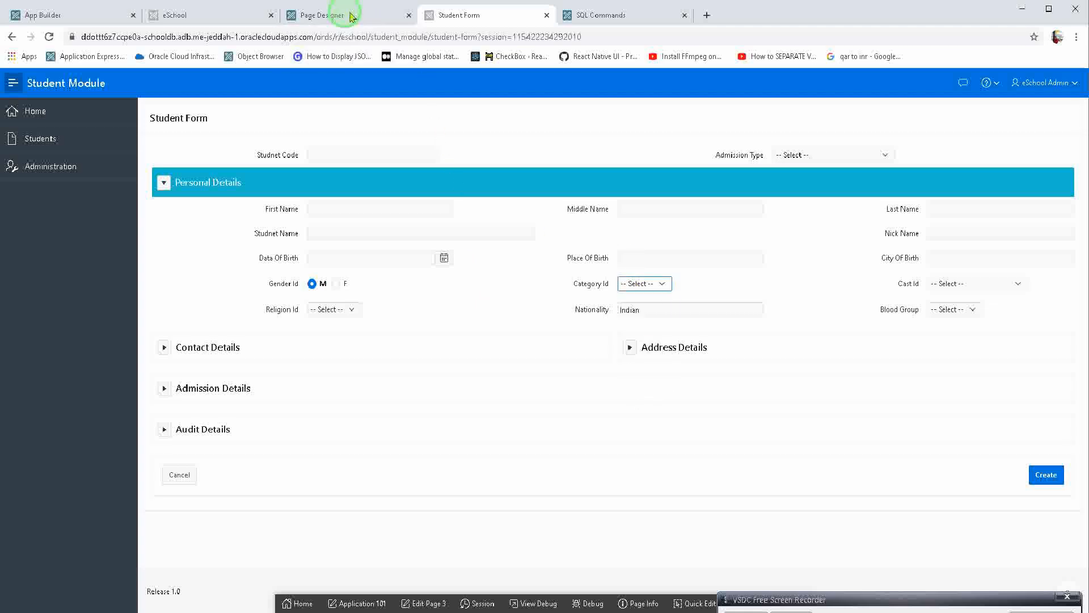
left_click(366, 10)
left_click(120, 330)
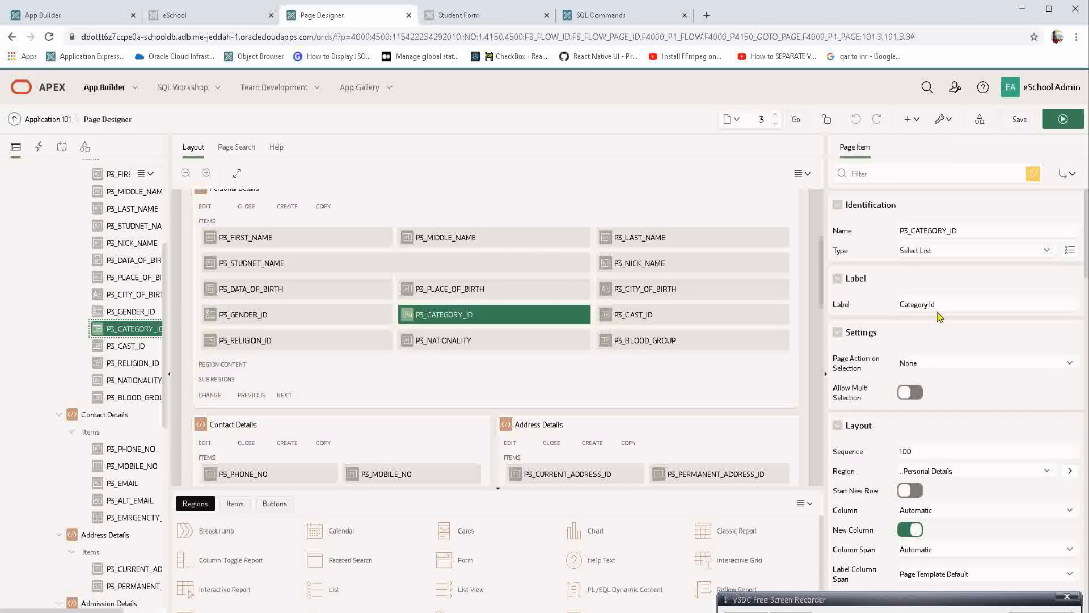
left_click(937, 252)
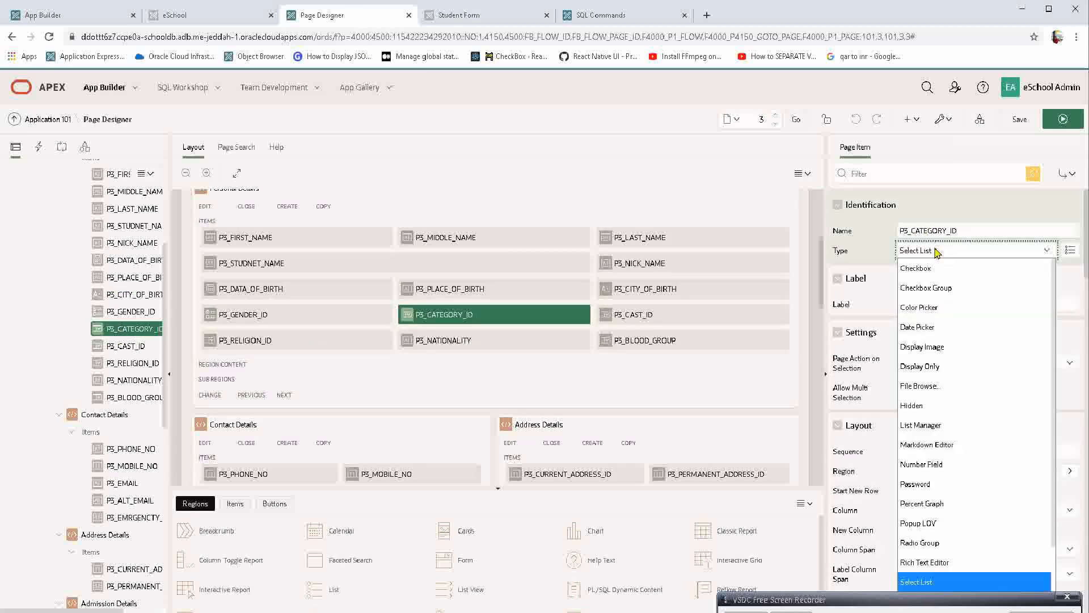
key("Up")
key("Up")
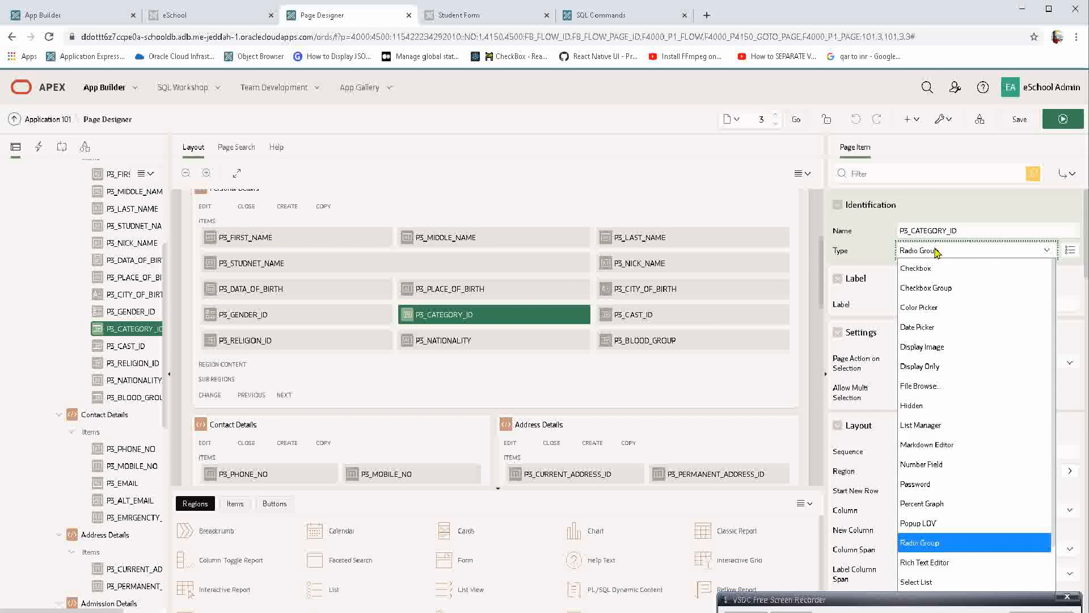
key("Return")
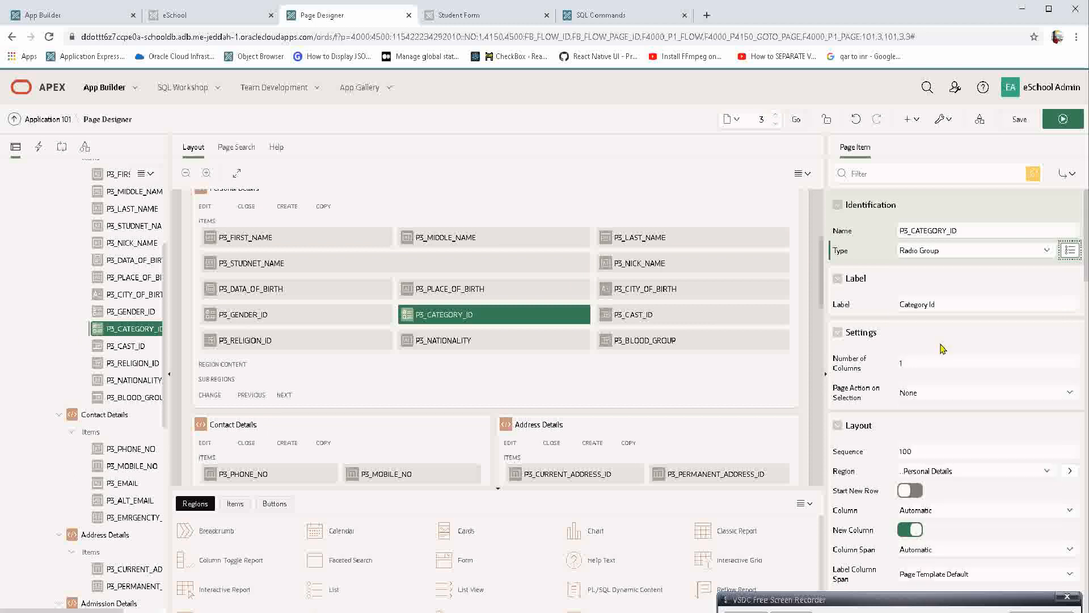
left_click(936, 363)
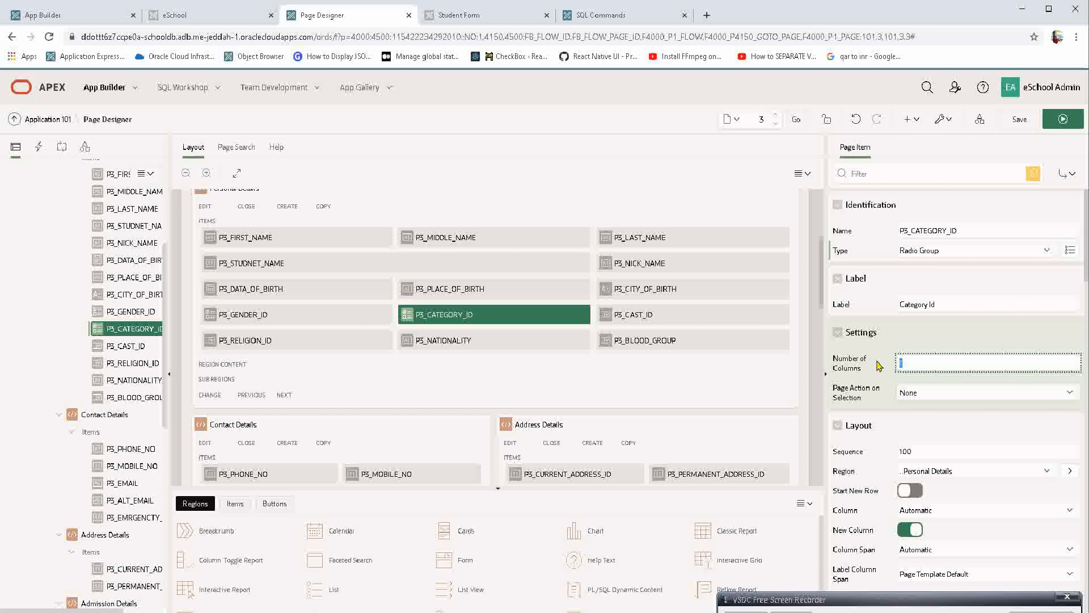
type("4")
key("Tab")
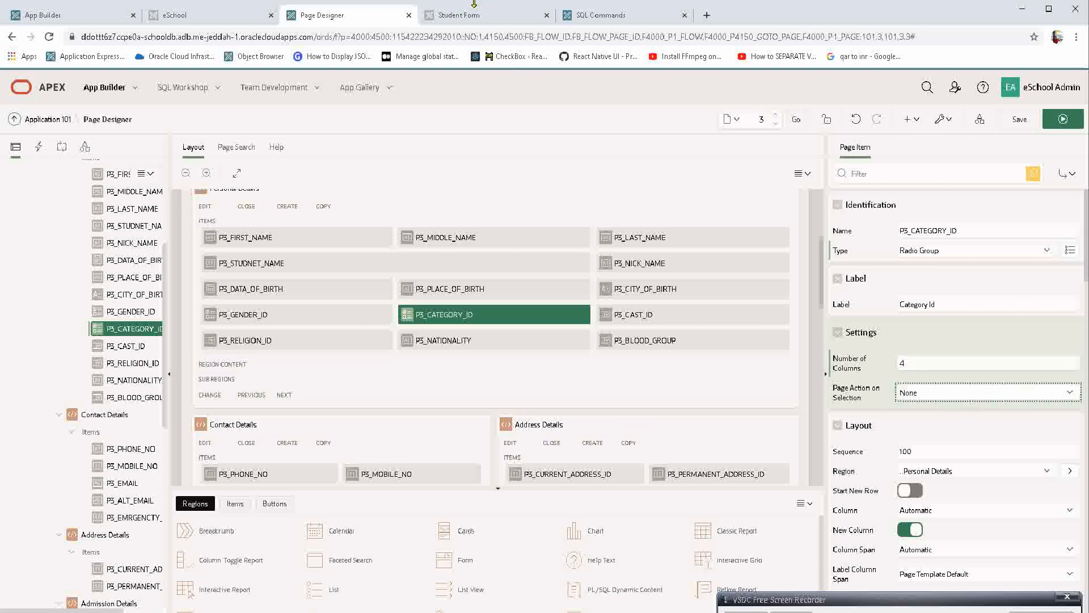
Review the Category Id choices on the form, and turn off Display Extra Values and Display Null Value for P3_CATEGORY_ID in Page Designer.
left_click(454, 17)
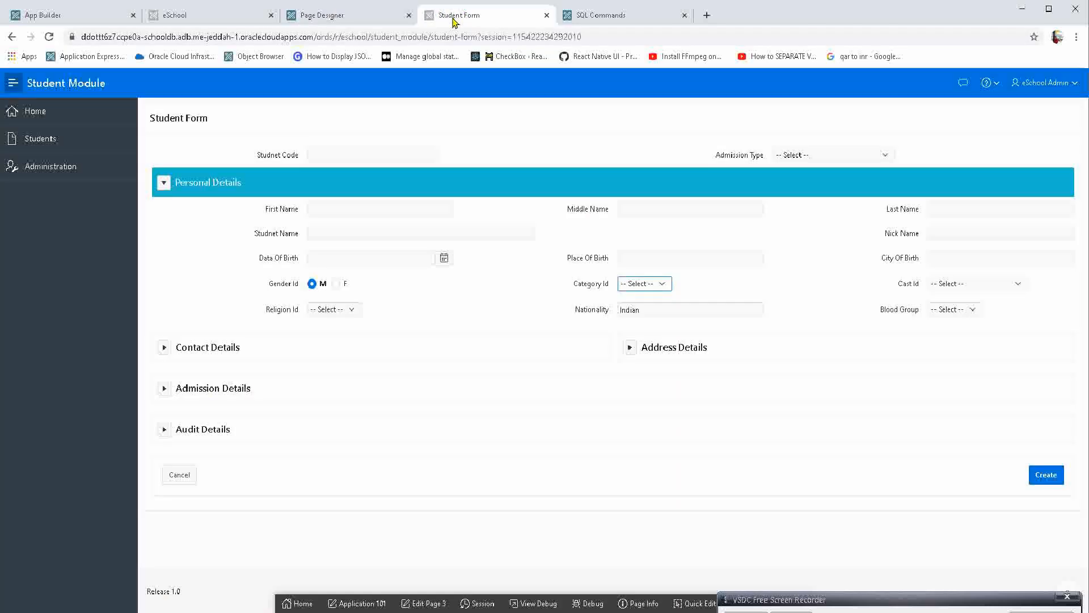
left_click(657, 287)
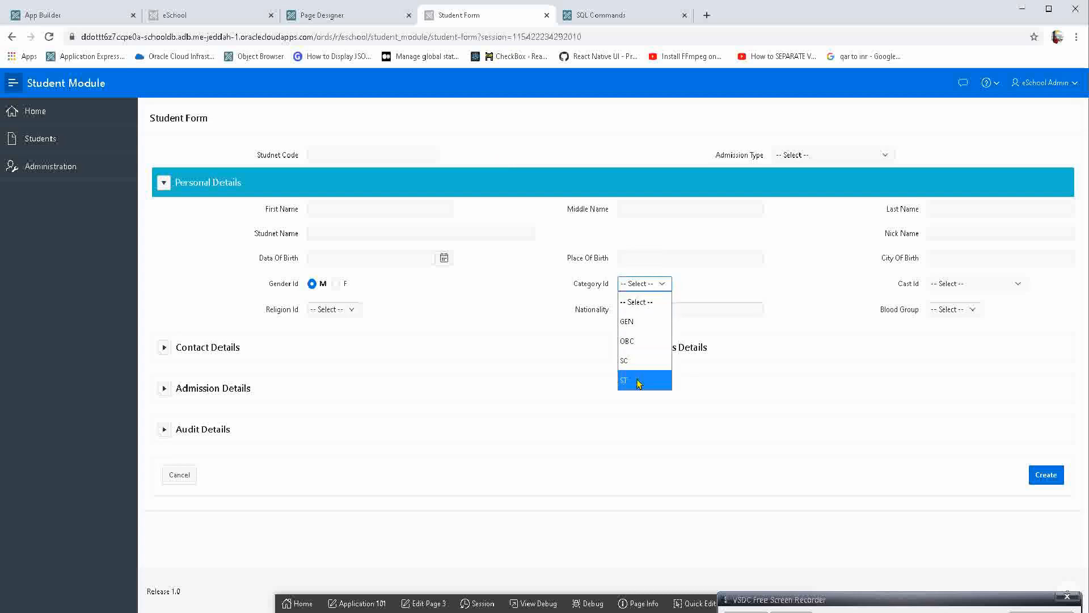
left_click(335, 13)
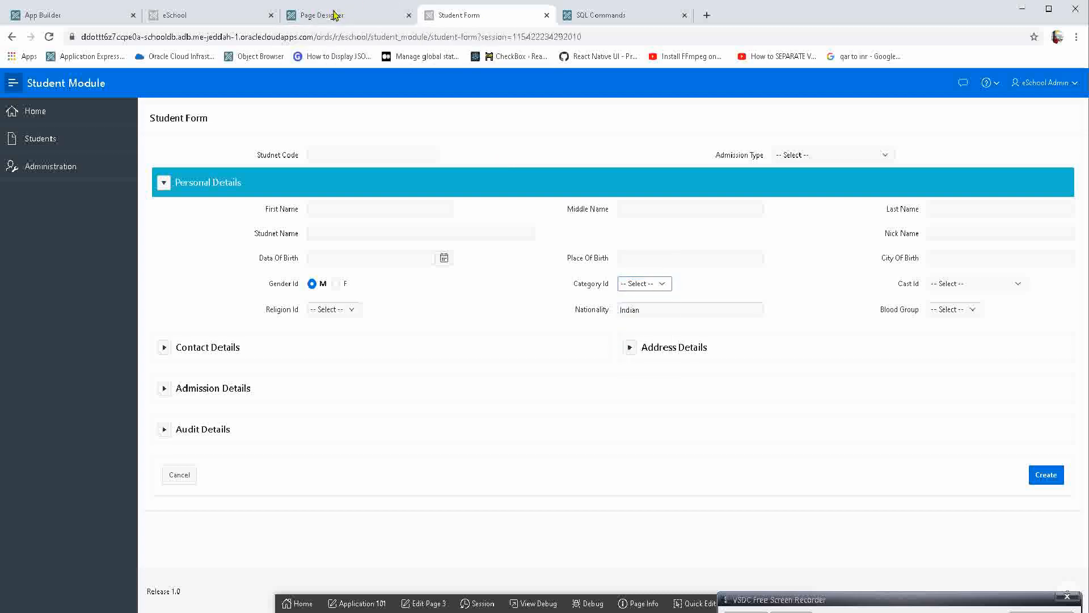
left_click(335, 13)
scroll(942, 470, "down", 4)
scroll(942, 471, "down", 2)
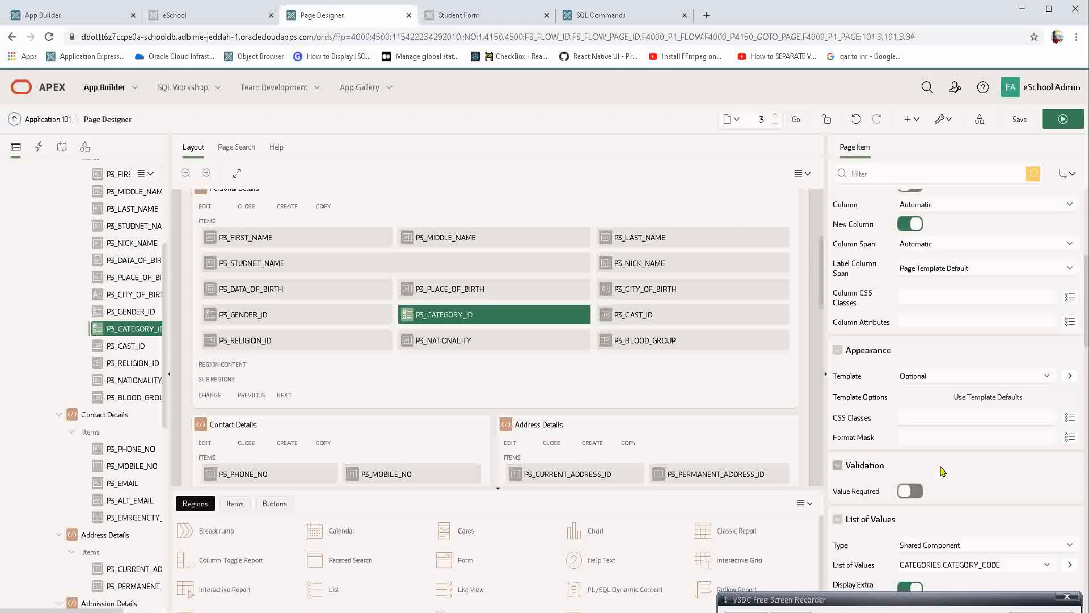
scroll(941, 431, "down", 2)
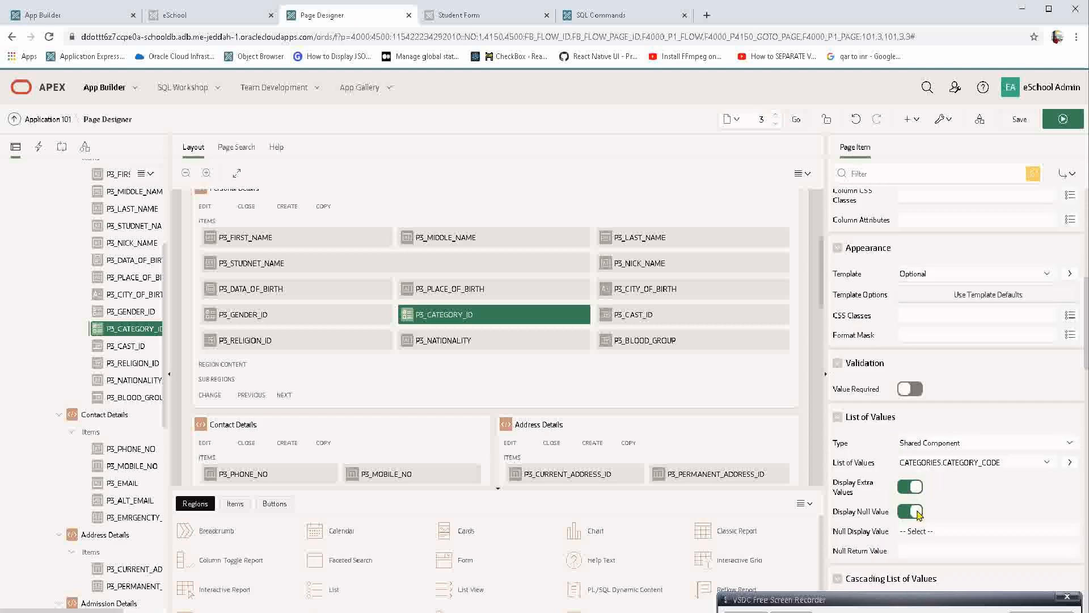
left_click(911, 487)
left_click(910, 511)
Save and run the page, discarding the unsaved form entries, and try CUSTOMER POLLING APP and JB SYSTEM in Cast Id.
left_click(1060, 120)
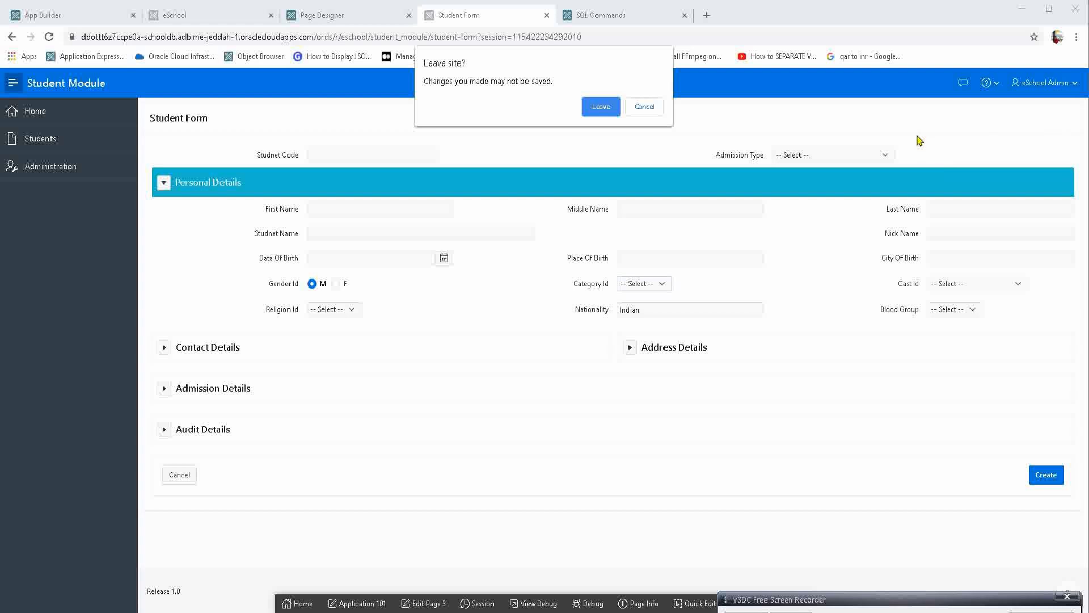
key("Return")
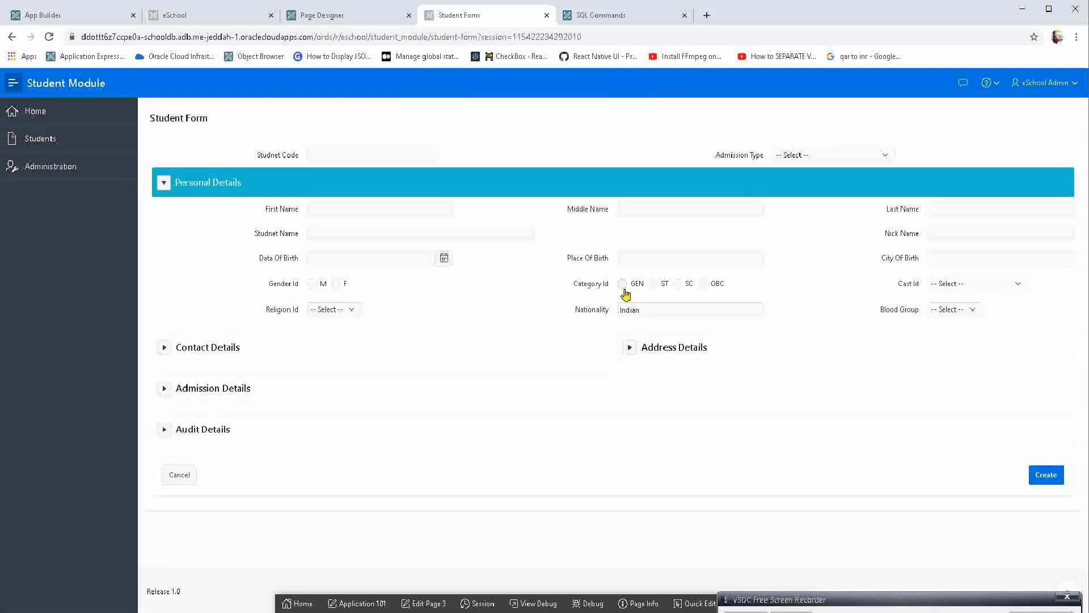
left_click(953, 288)
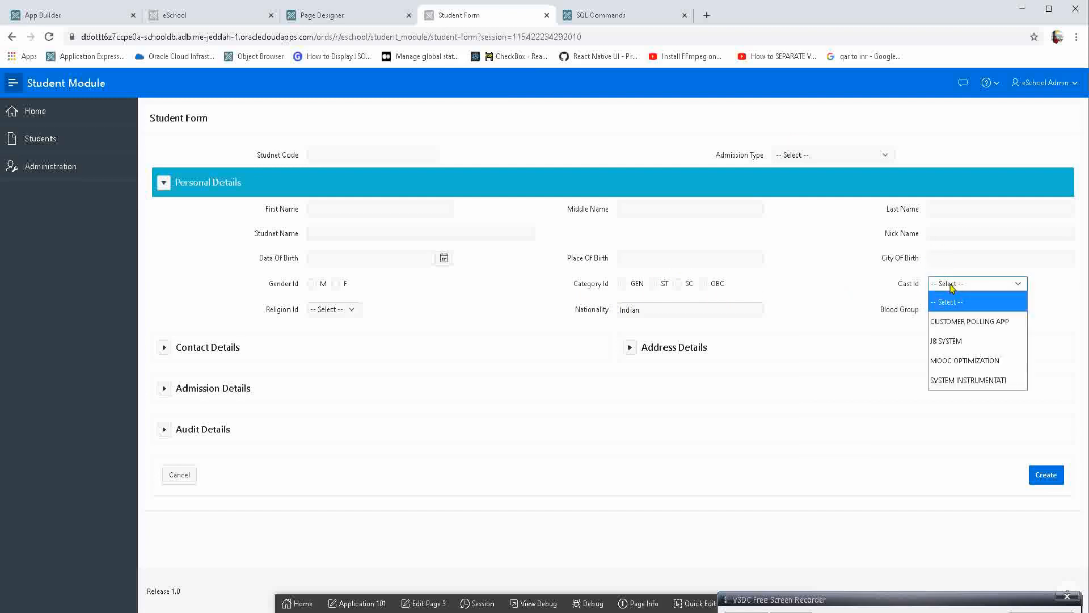
left_click(968, 328)
left_click(964, 291)
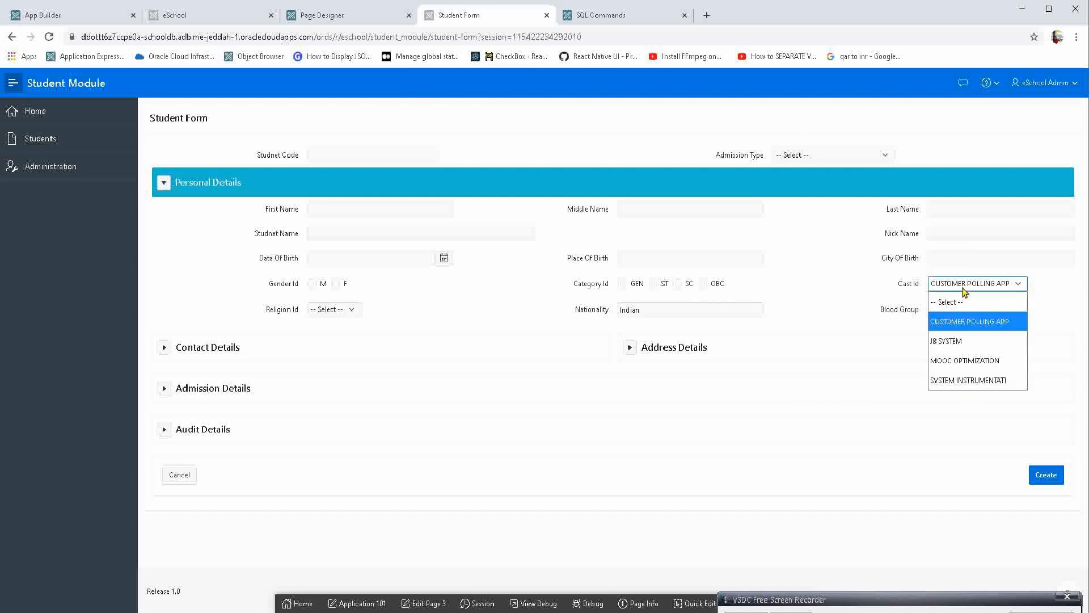
left_click(966, 342)
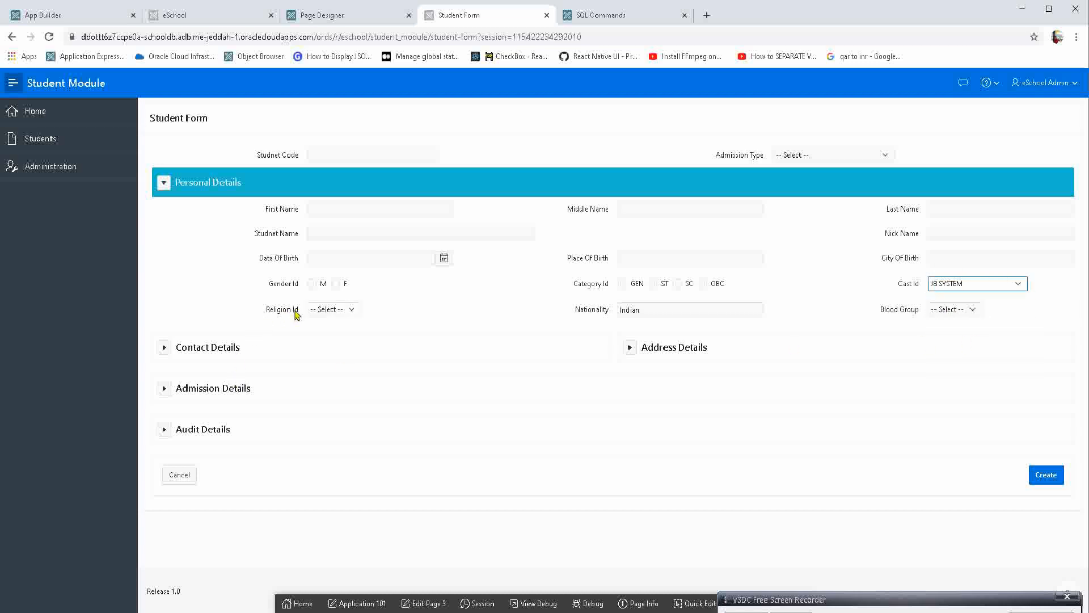
Select MUSLIM for Religion Id and AB- for Blood Group on the Student Form.
left_click(349, 309)
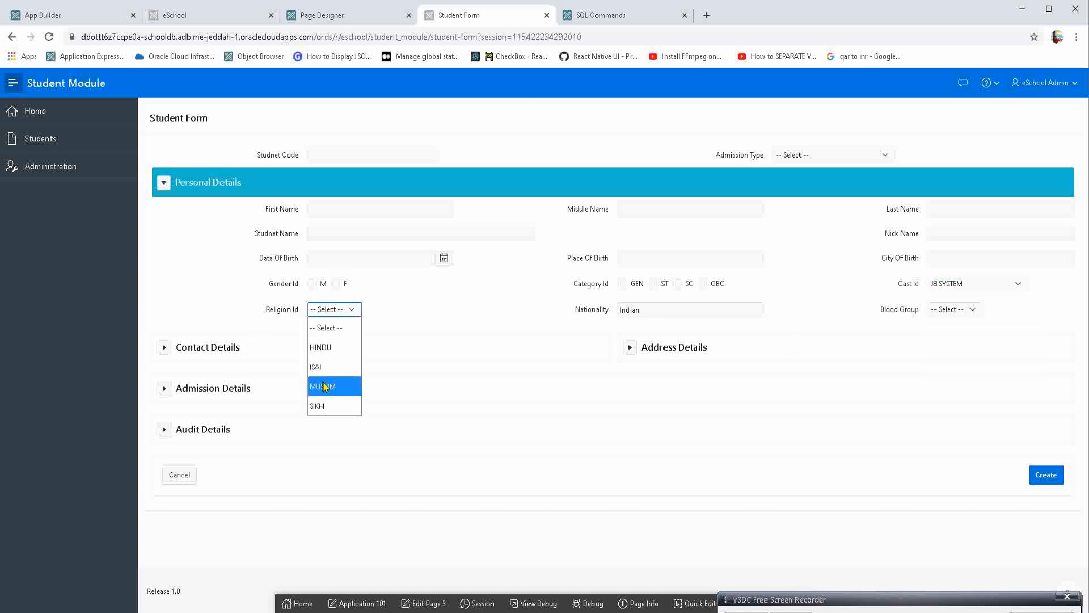
left_click(325, 388)
left_click(651, 311)
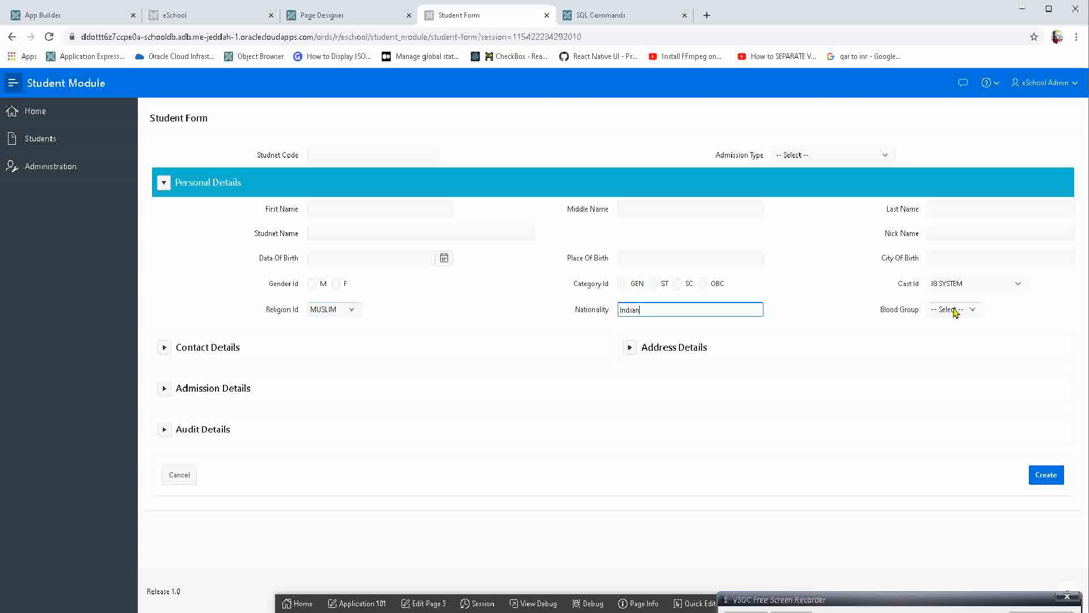
left_click(963, 311)
left_click(969, 409)
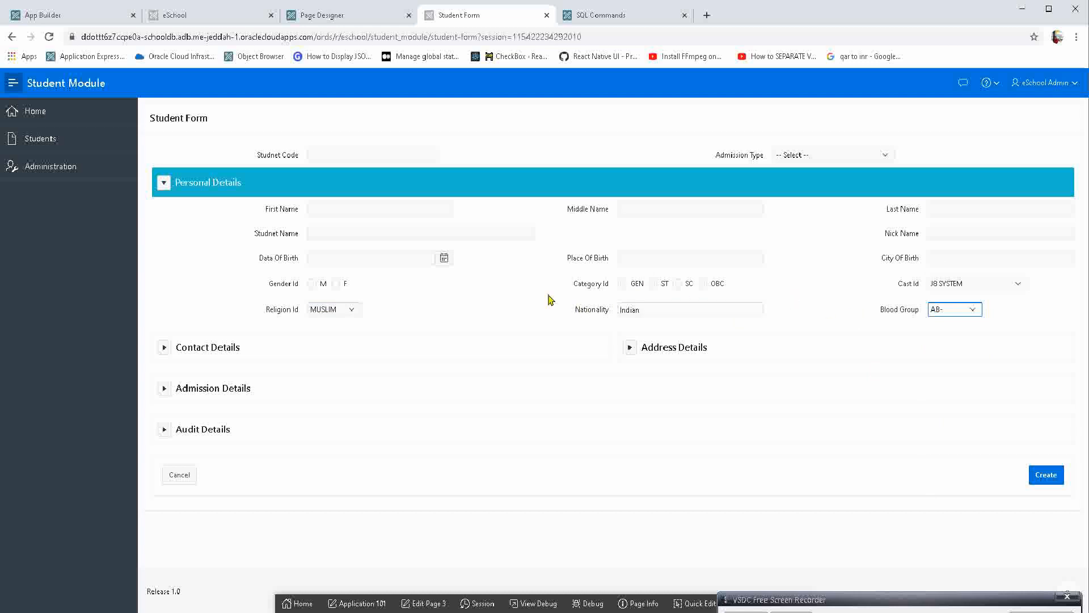
Review the choices offered by the Religion Id and Cast Id lists without changing them.
left_click(335, 316)
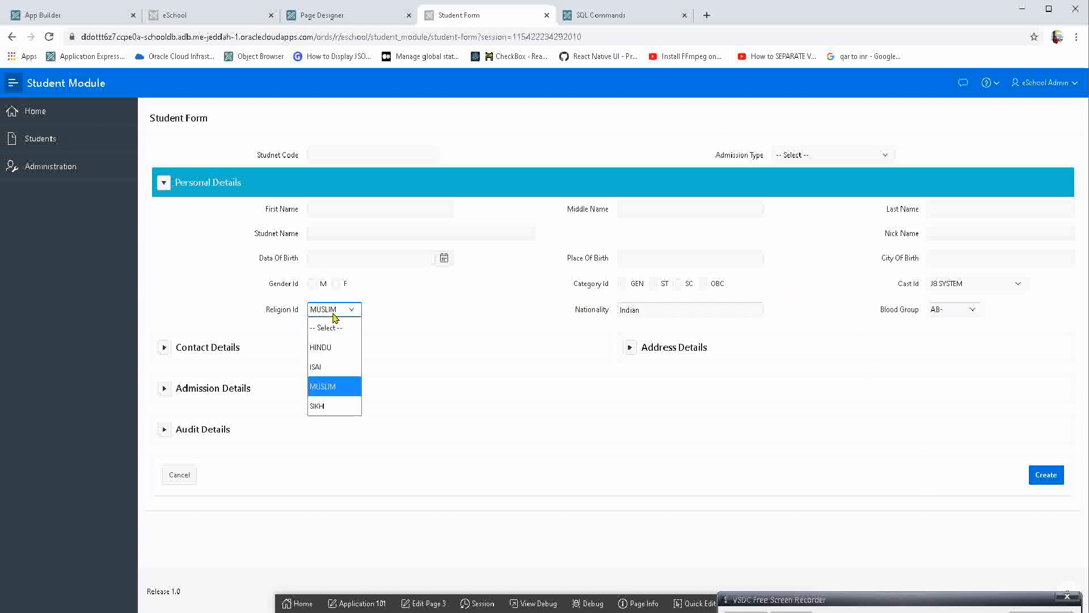
left_click(334, 315)
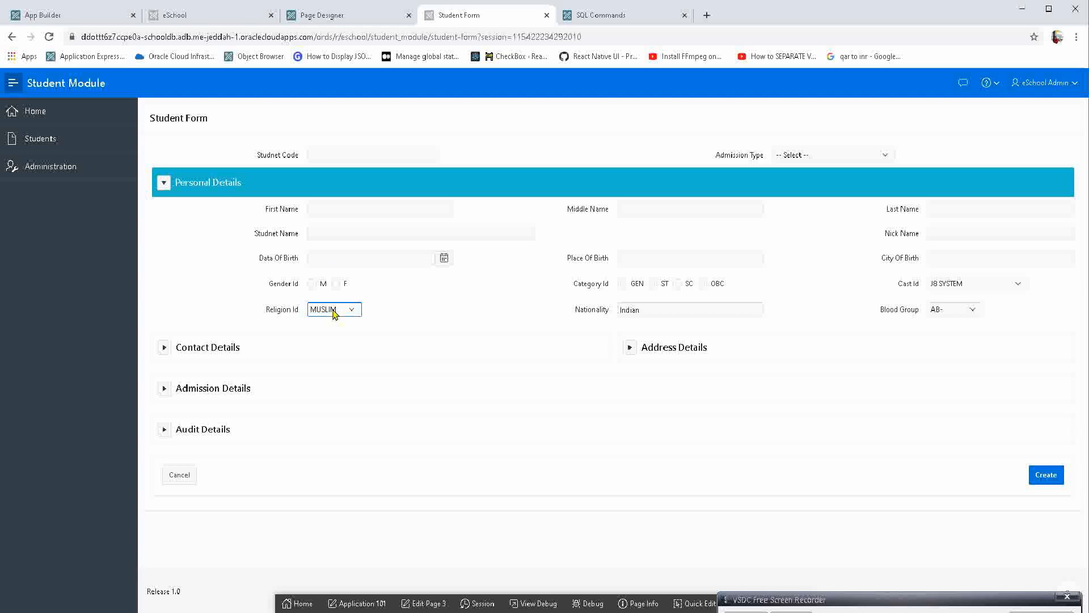
left_click(958, 284)
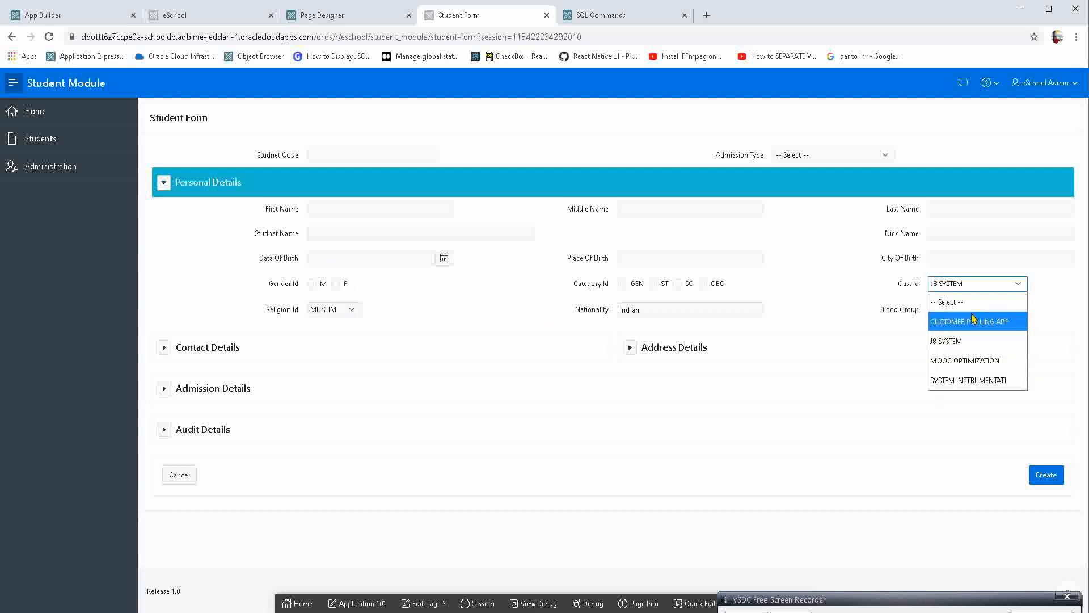
left_click(987, 401)
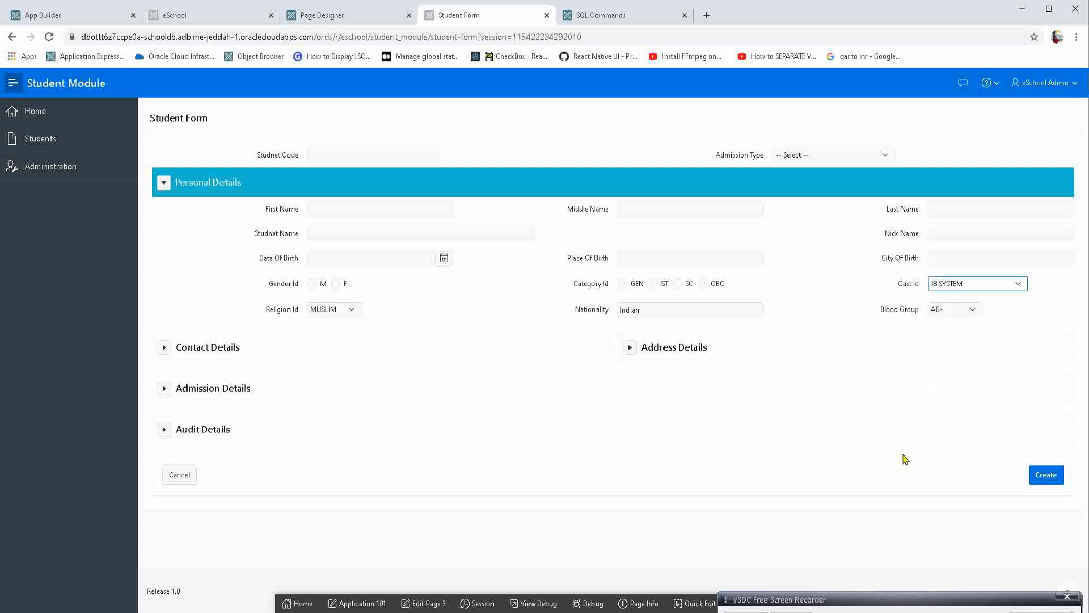
Open the form's Cast Id item in Page Designer through Quick Edit and change its type to Popup LOV.
left_click(694, 603)
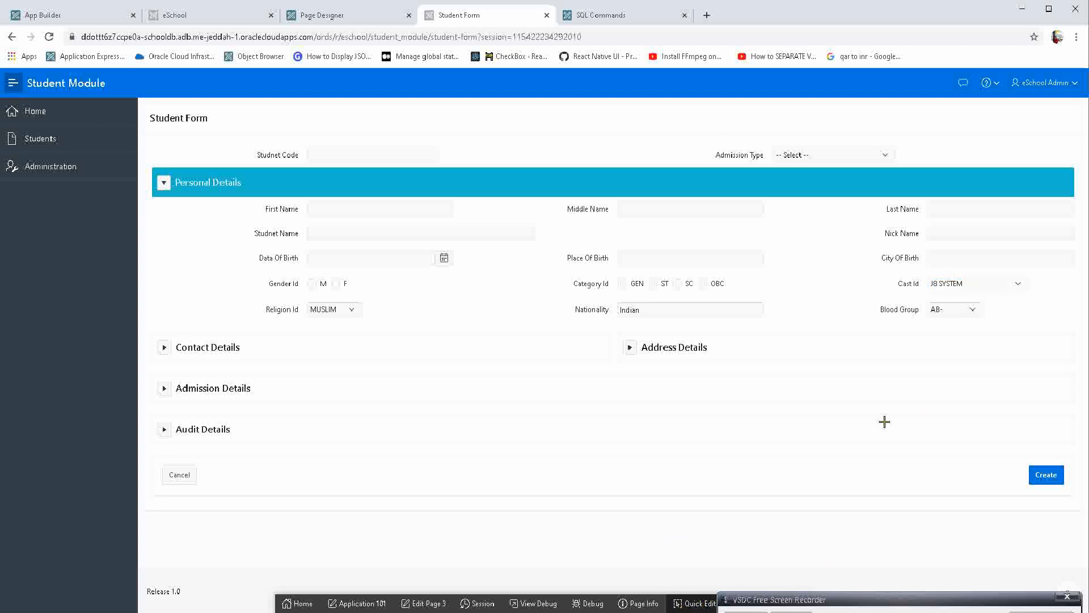
left_click(946, 286)
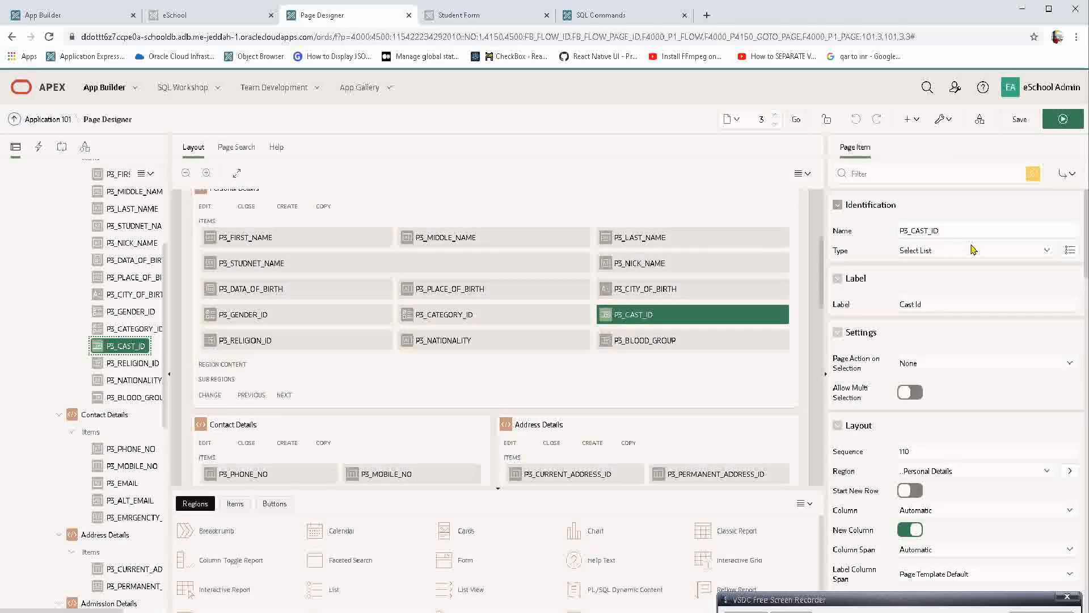
left_click(940, 238)
left_click(958, 252)
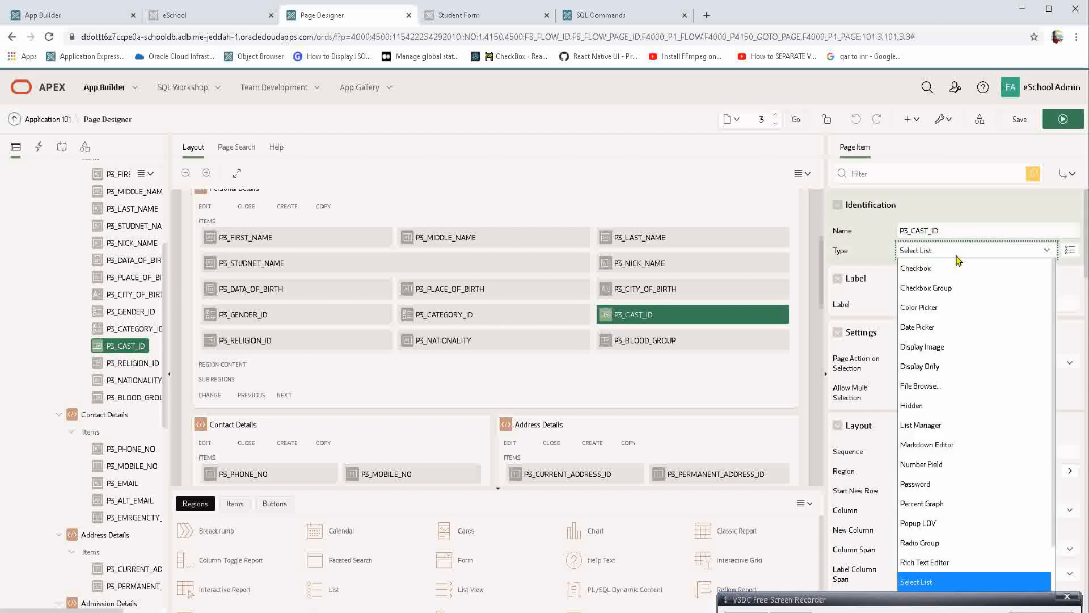
type("po")
key("Return")
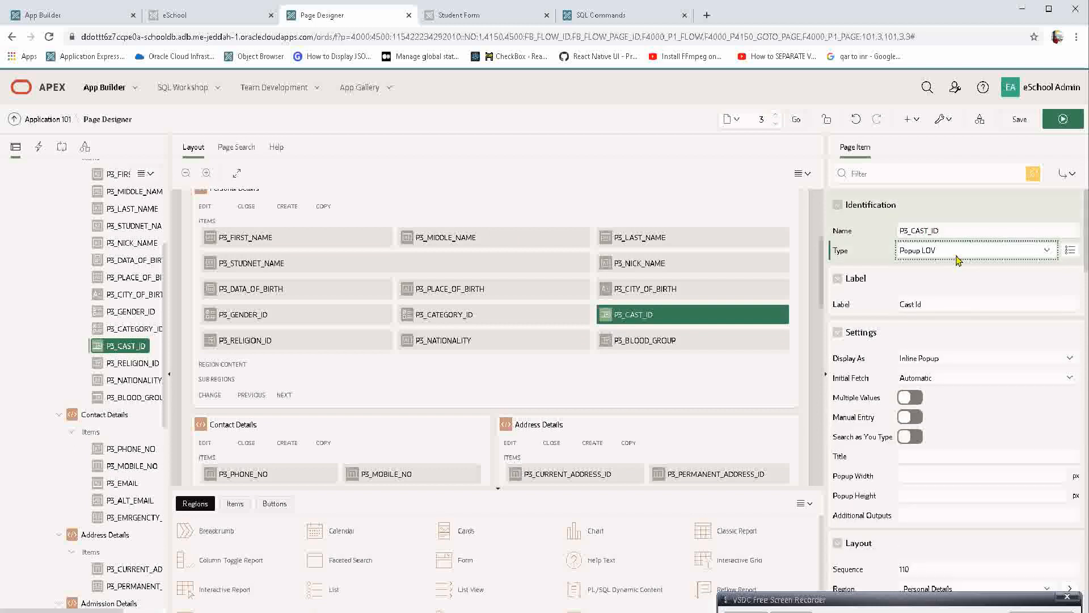
Save and run the page, discarding unsaved form entries, and try JB SYSTEM, MOOC OPTIMIZATION and SYSTEM INSTRUMENTATI in Cast Id's inline popup.
left_click(1043, 126)
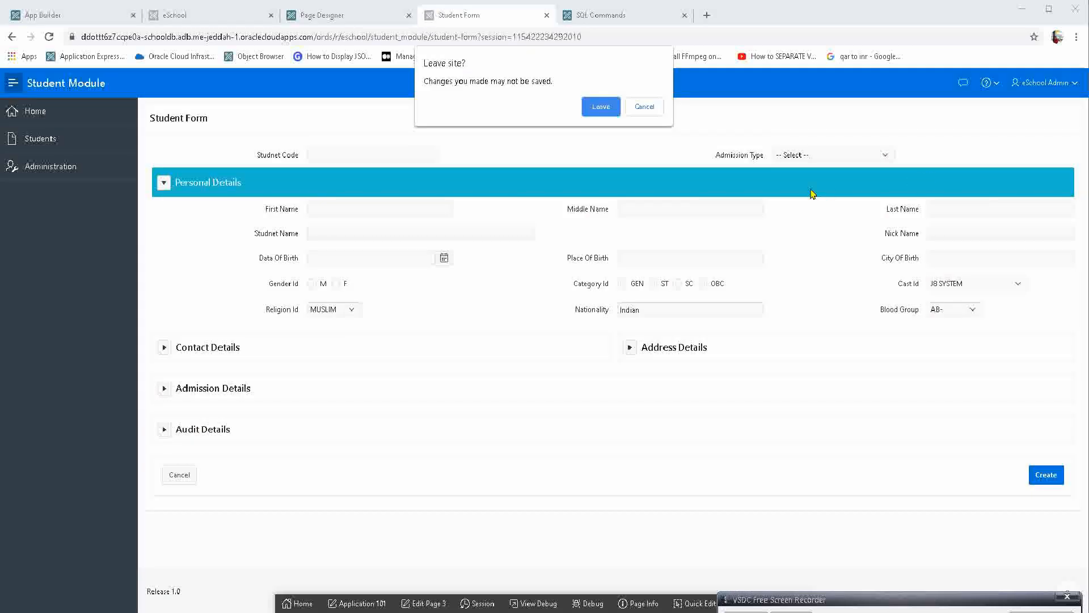
key("Return")
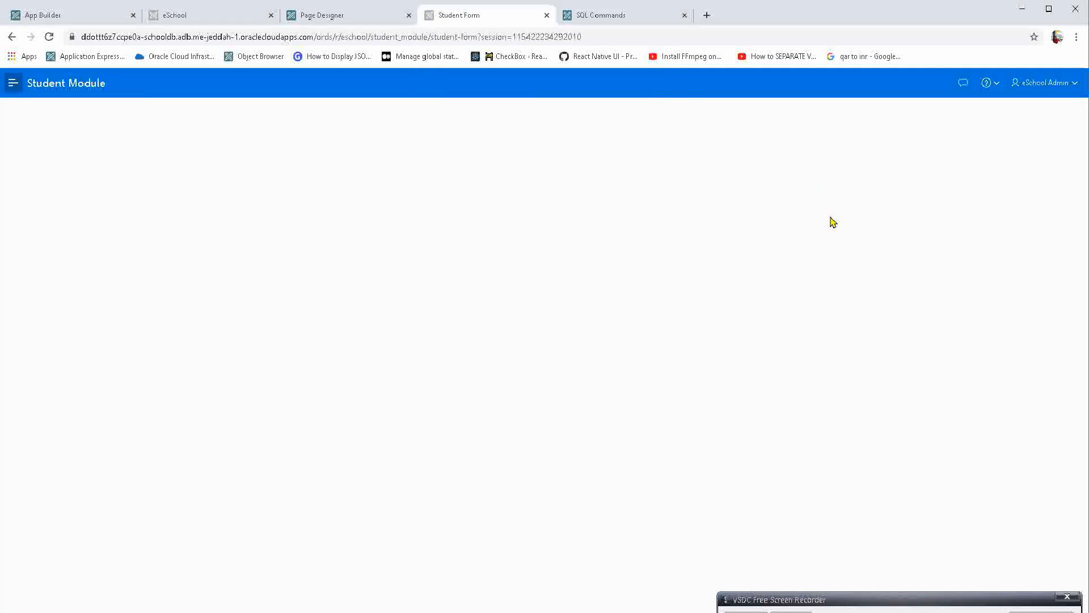
left_click(999, 286)
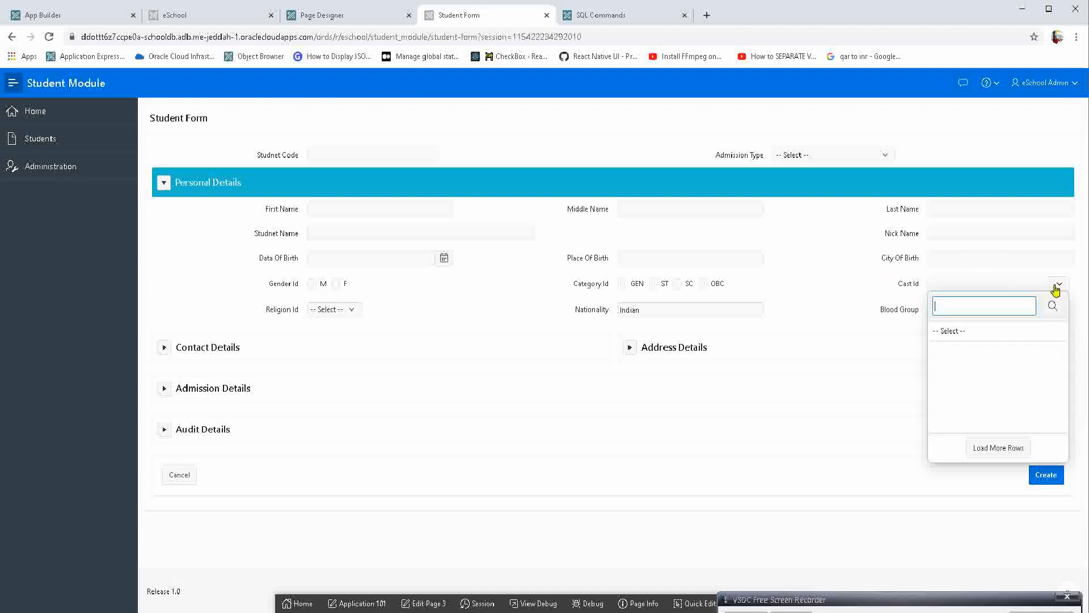
left_click(1007, 280)
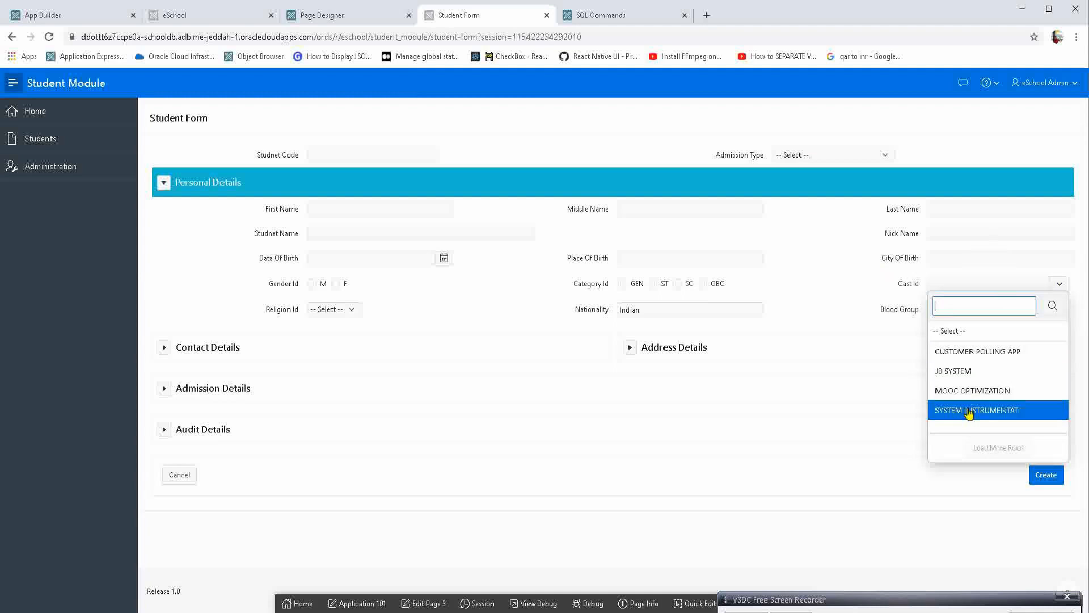
left_click(980, 372)
left_click(988, 283)
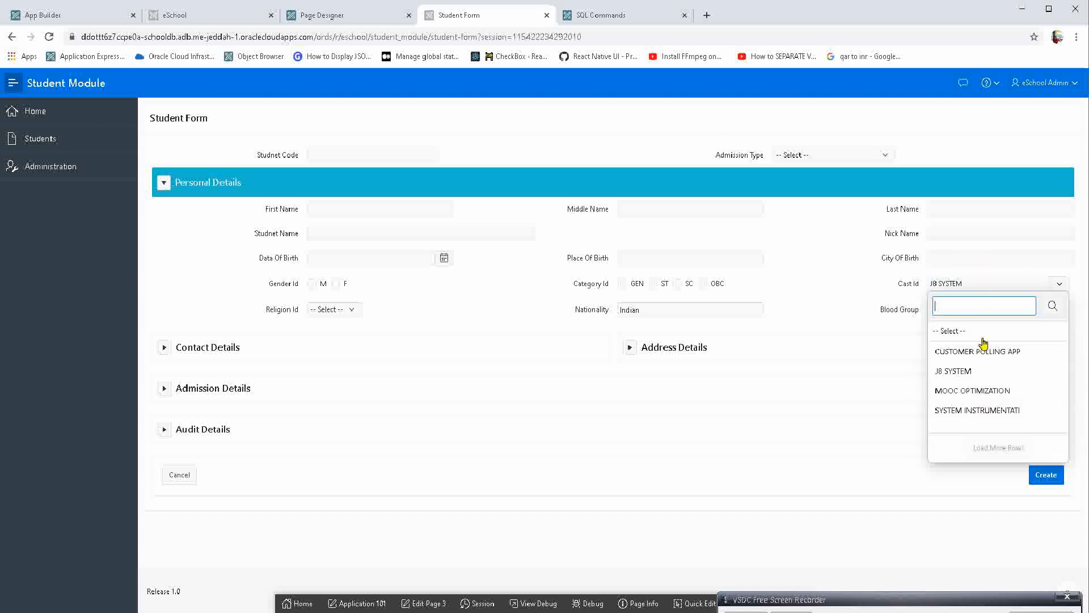
left_click(986, 390)
left_click(1013, 284)
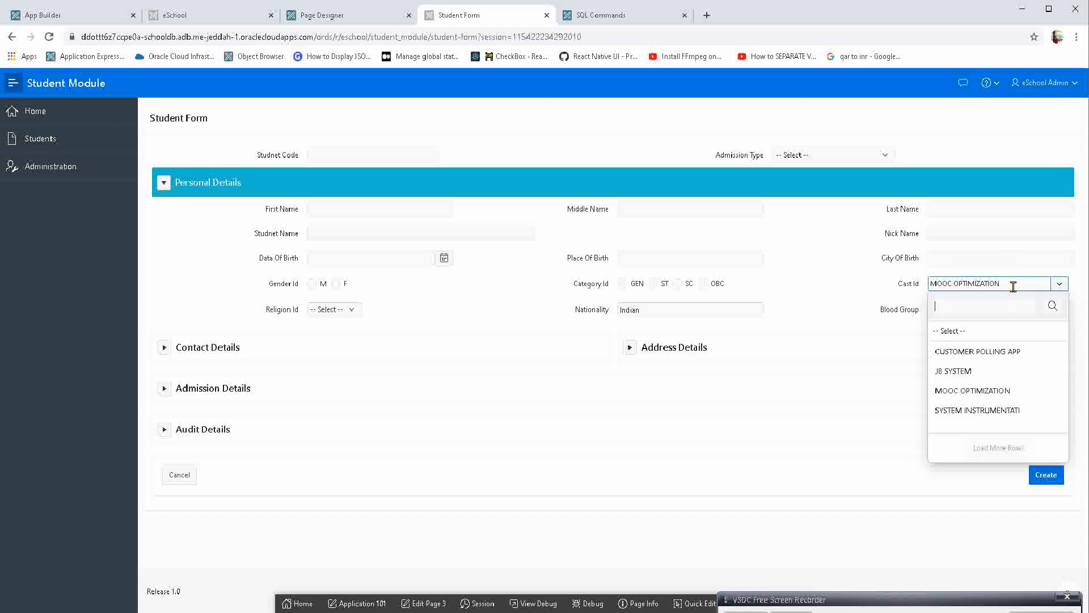
left_click(989, 407)
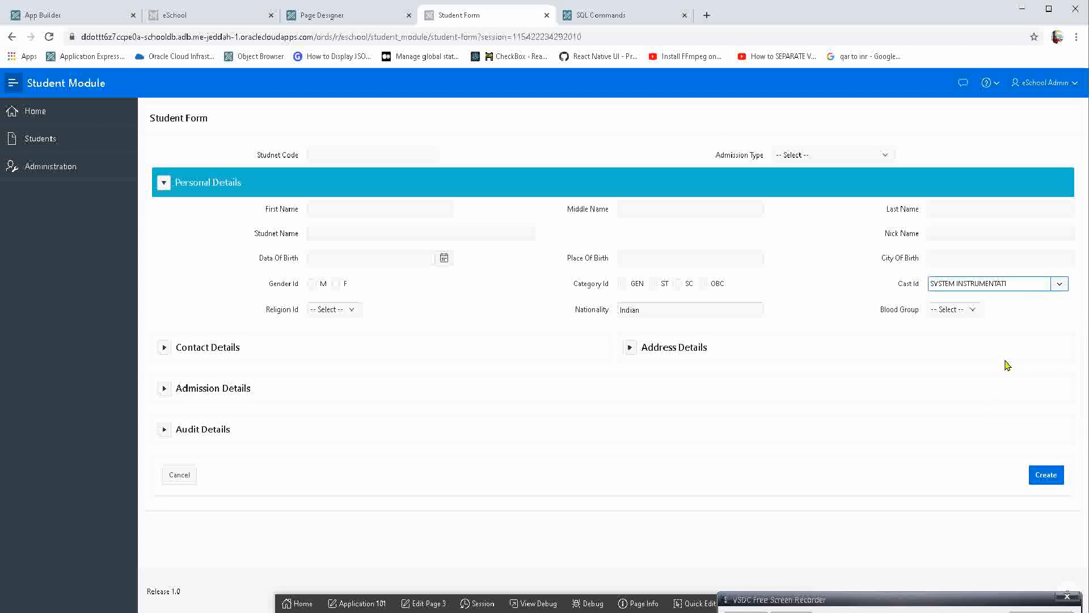
Set Cast Id's Display As setting to Modal Dialog in Page Designer, and save and run the page, discarding the unsaved form entries.
left_click(368, 13)
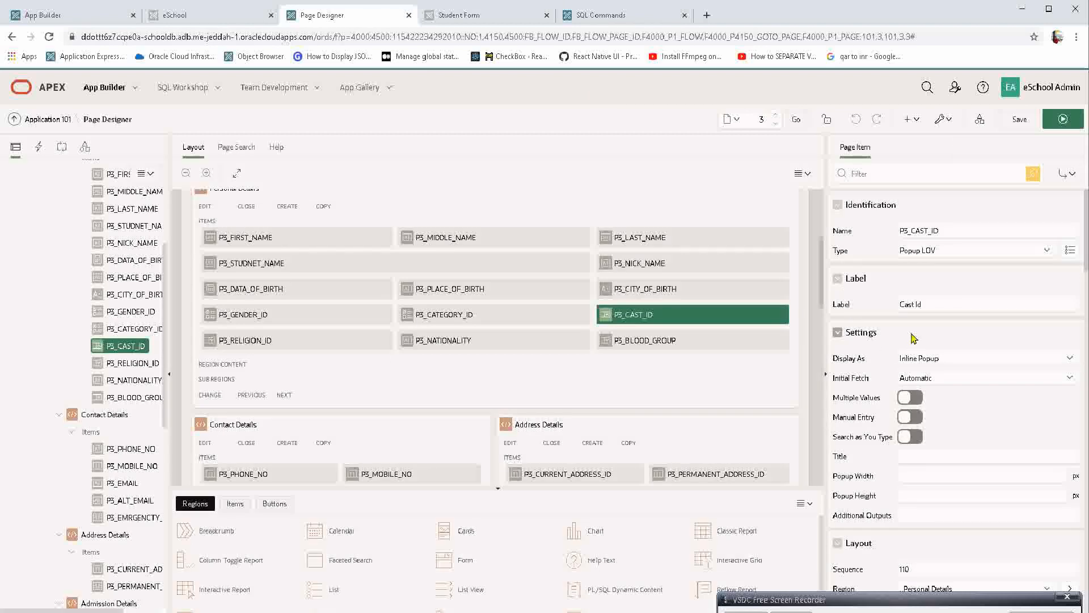
left_click(925, 361)
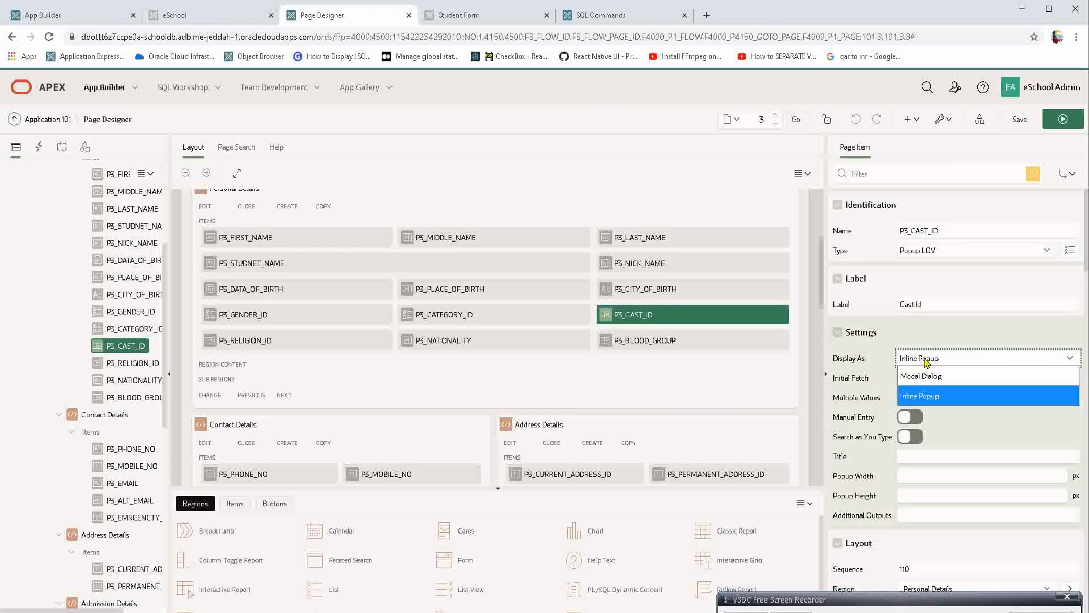
left_click(932, 376)
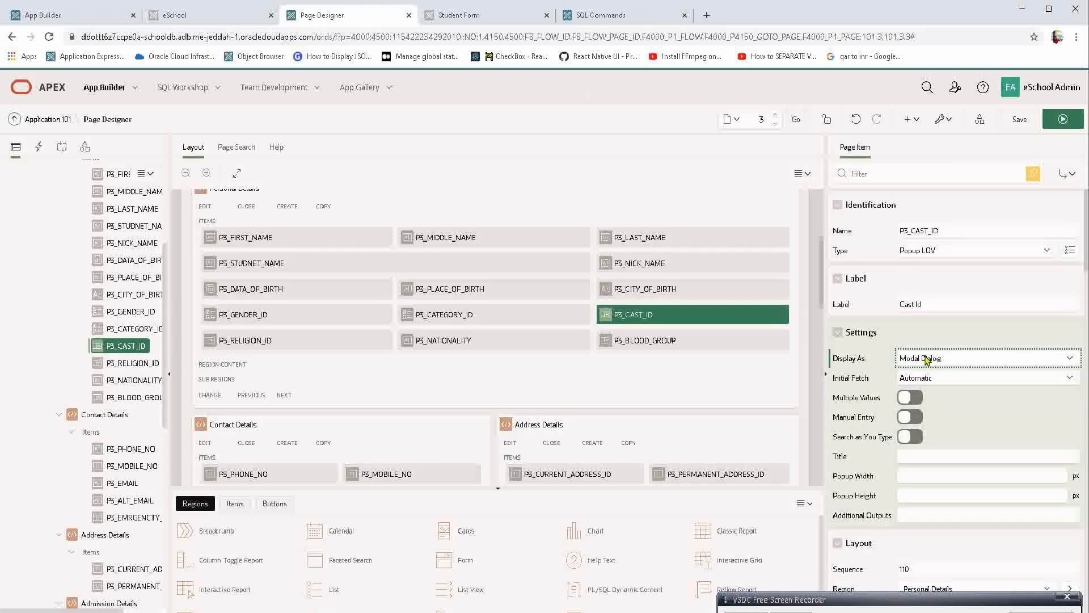
left_click(1063, 119)
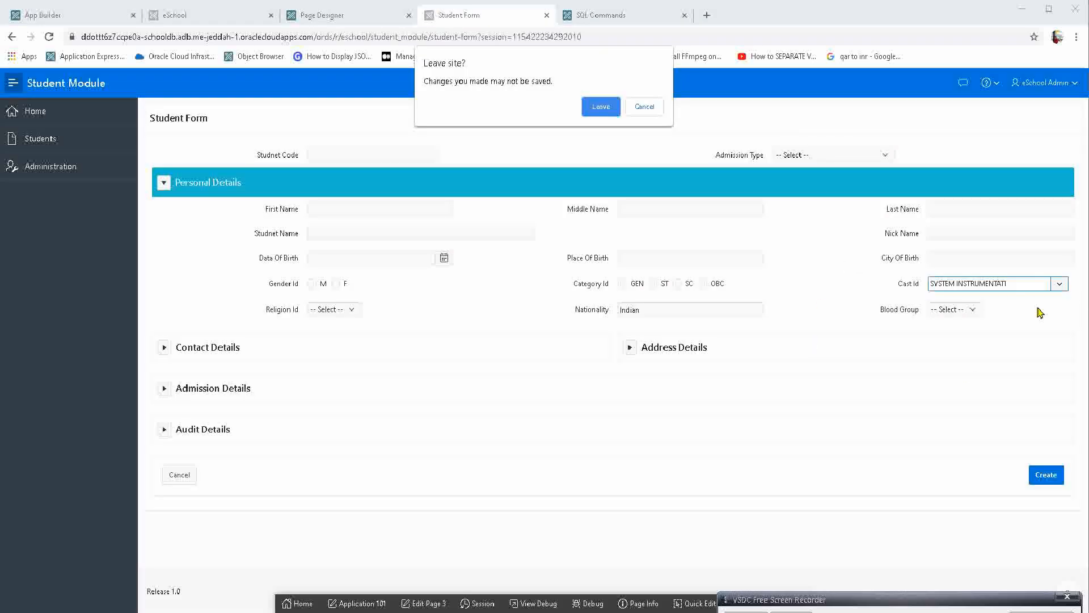
key("Return")
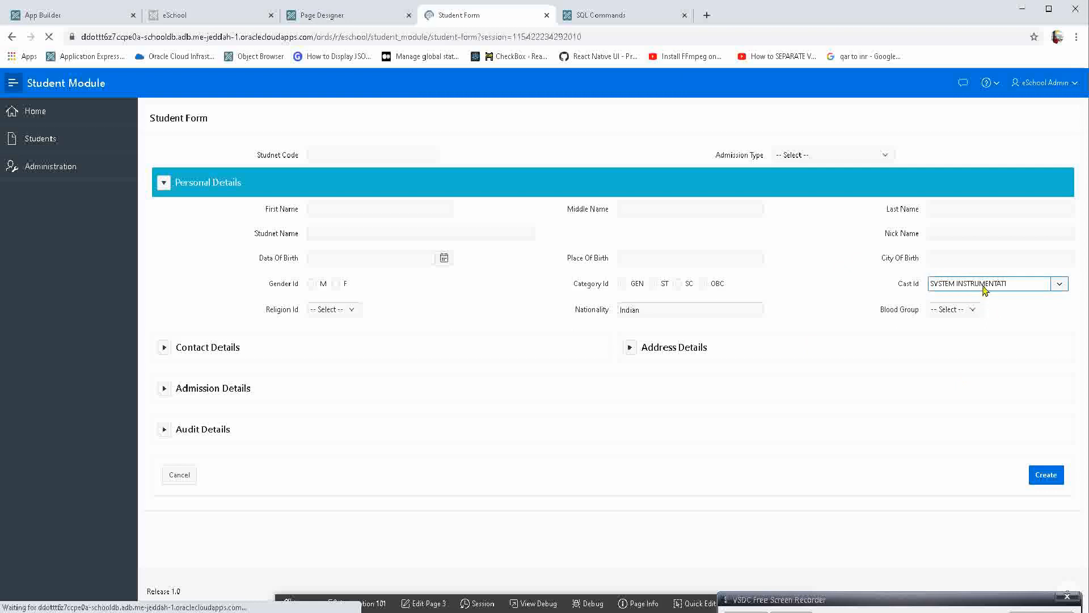
Open Cast Id's modal search dialog on the Student Form and choose JB SYSTEM.
left_click(975, 285)
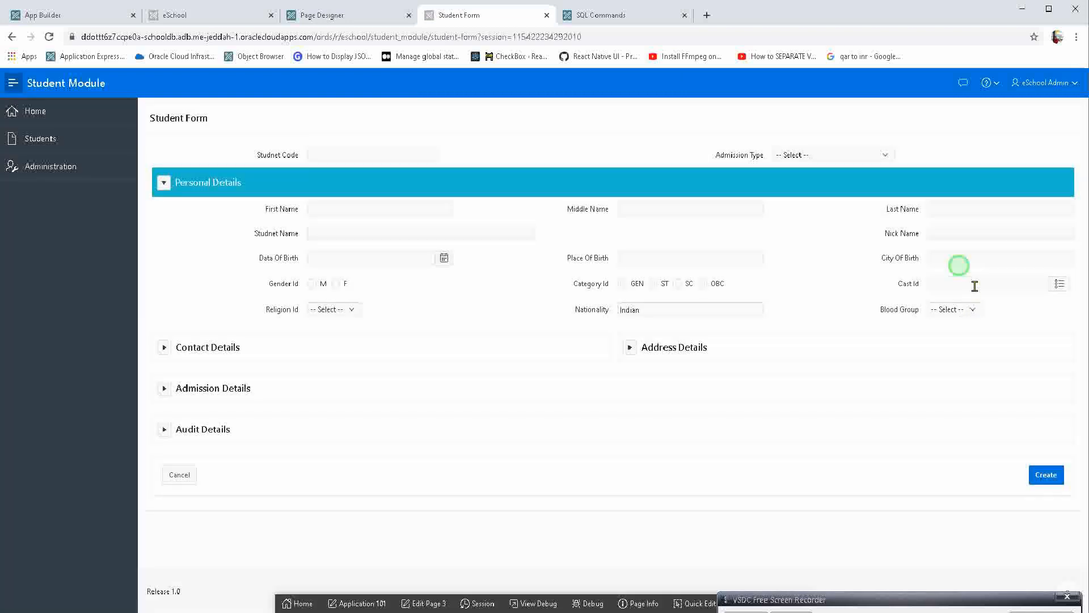
left_click(972, 282)
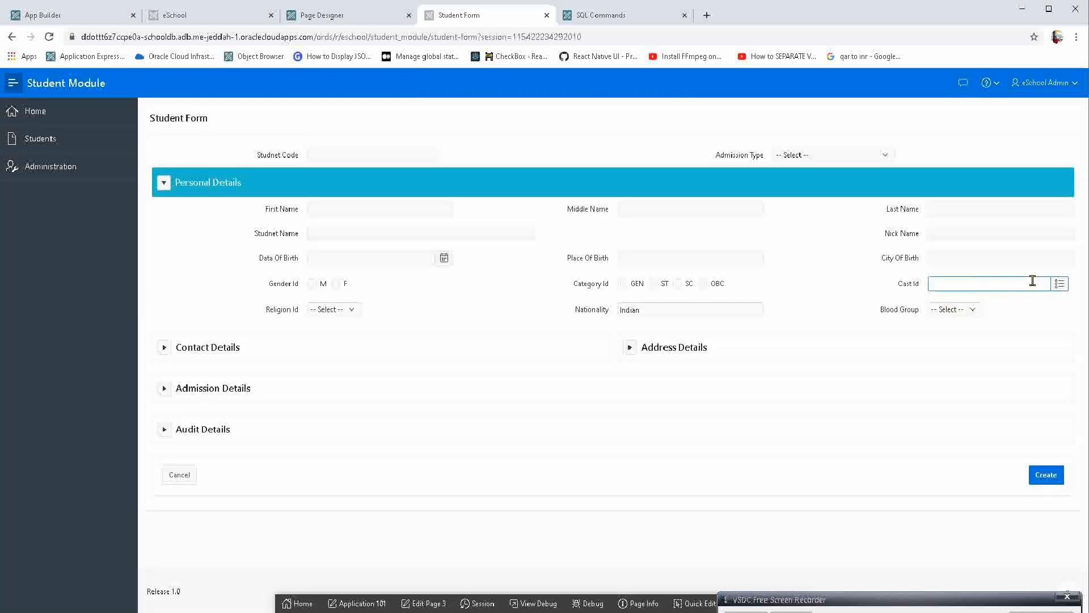
left_click(1060, 283)
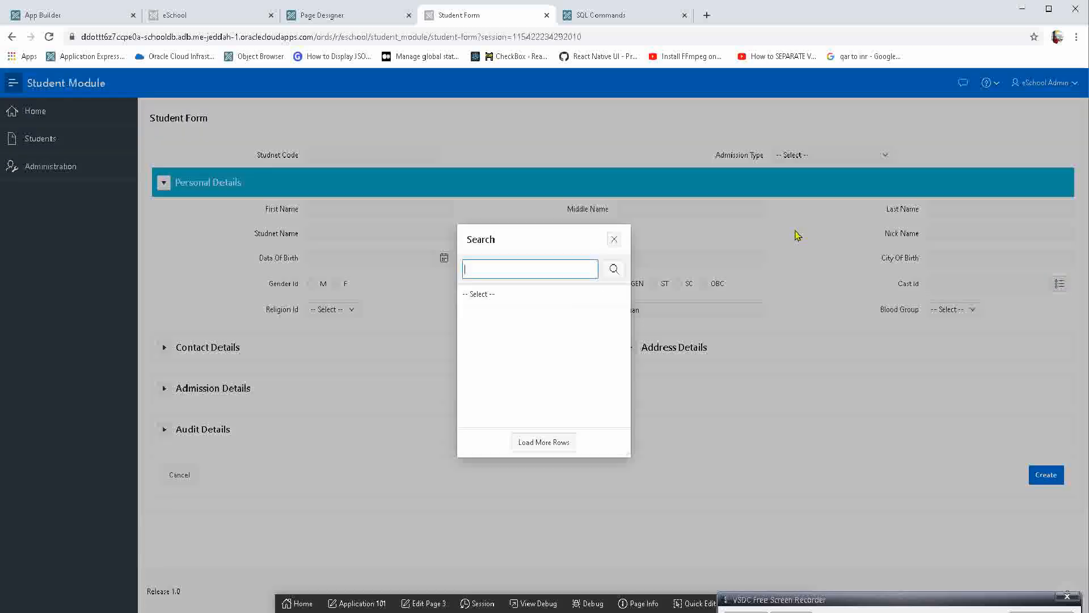
left_click(499, 334)
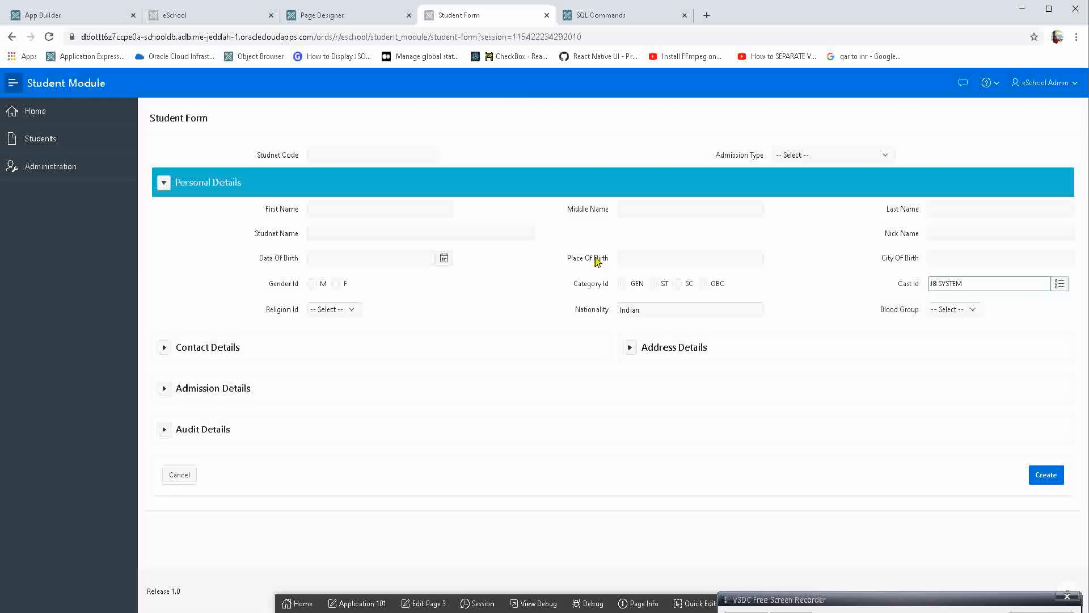
In Page Designer, set Cast Id's Display As to Inline Popup and its Initial Fetch to On User Request.
left_click(368, 15)
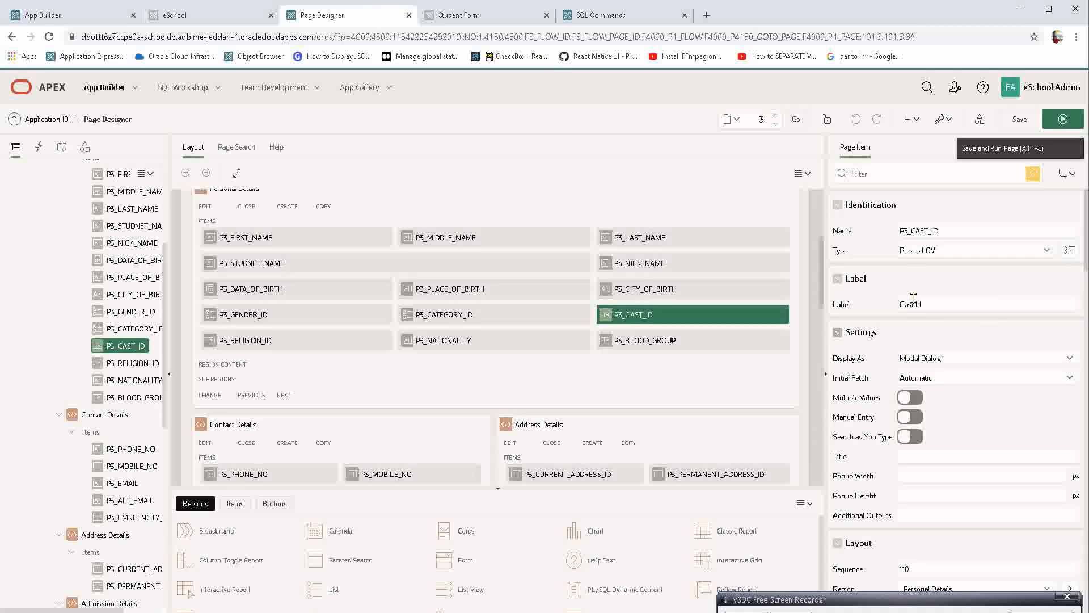
left_click(933, 361)
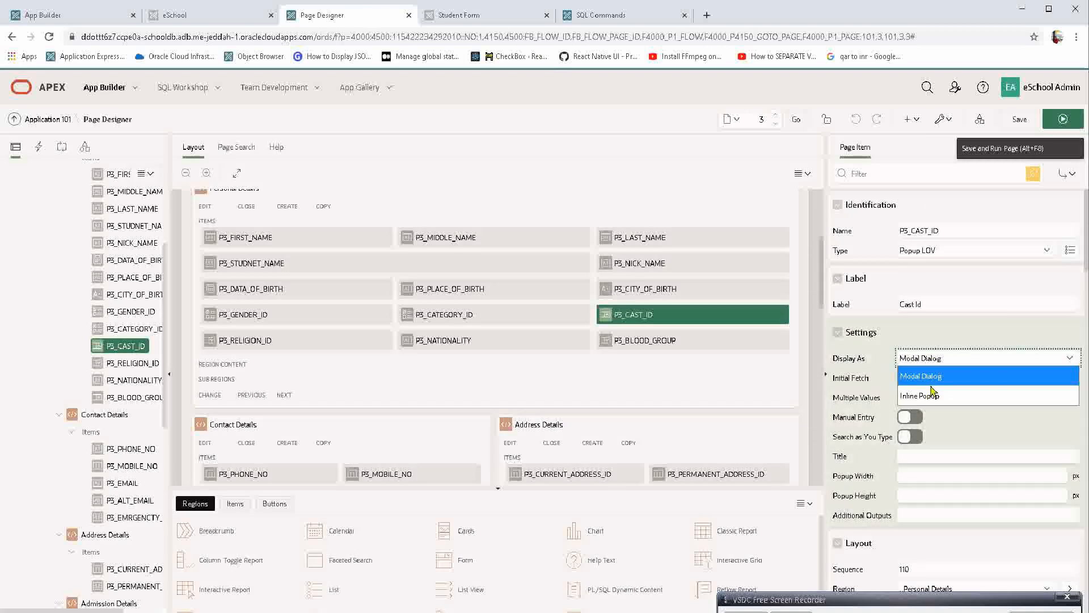
left_click(932, 393)
key("Tab")
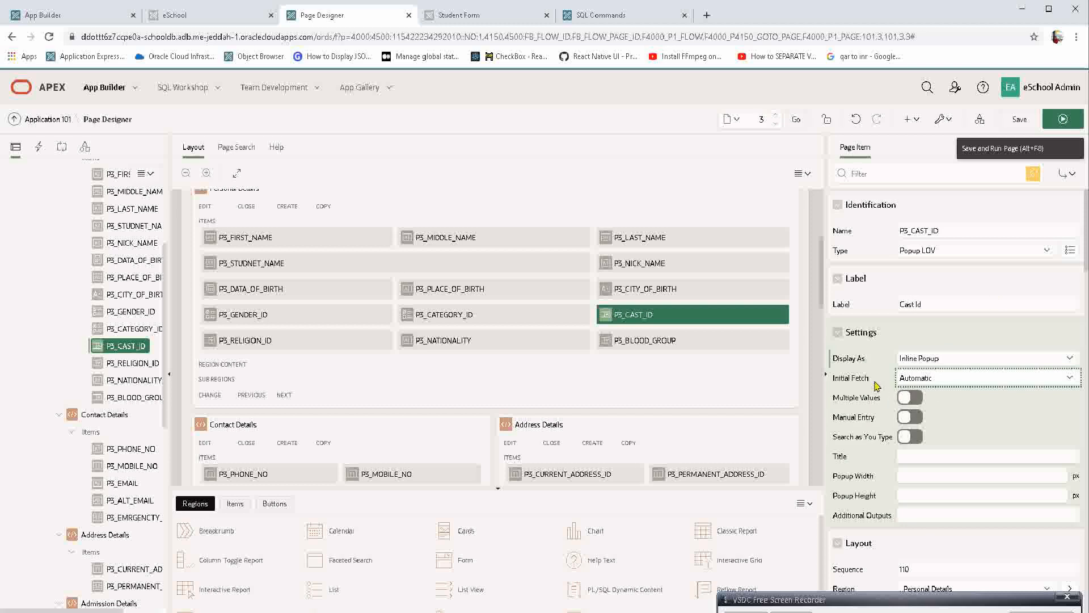
left_click(915, 378)
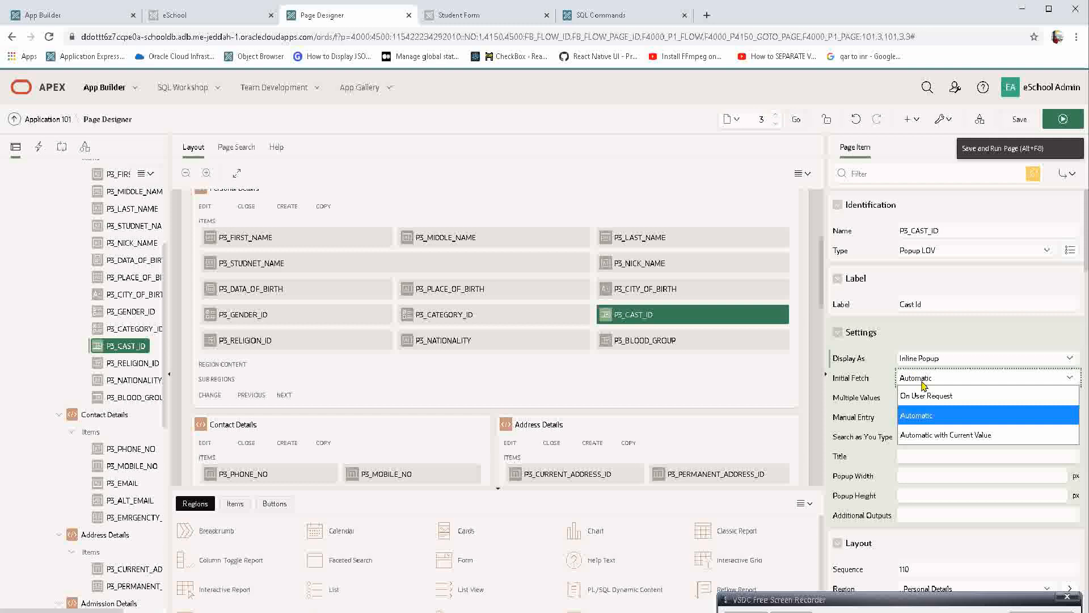
left_click(945, 396)
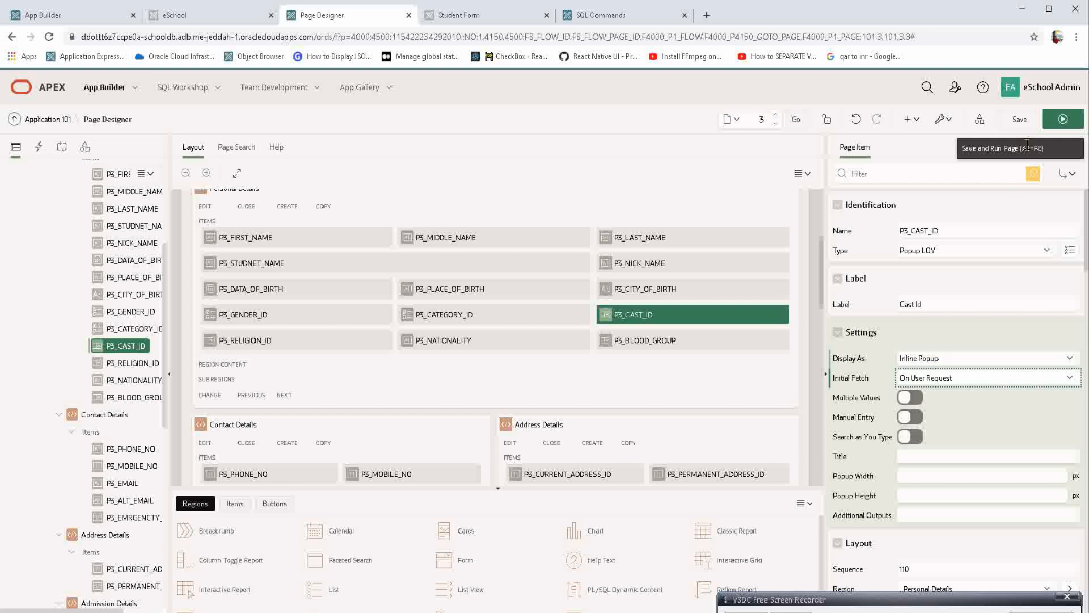
Save and run the page, discarding the unsaved form entries, and search Cast Id's popup for "a".
left_click(1050, 122)
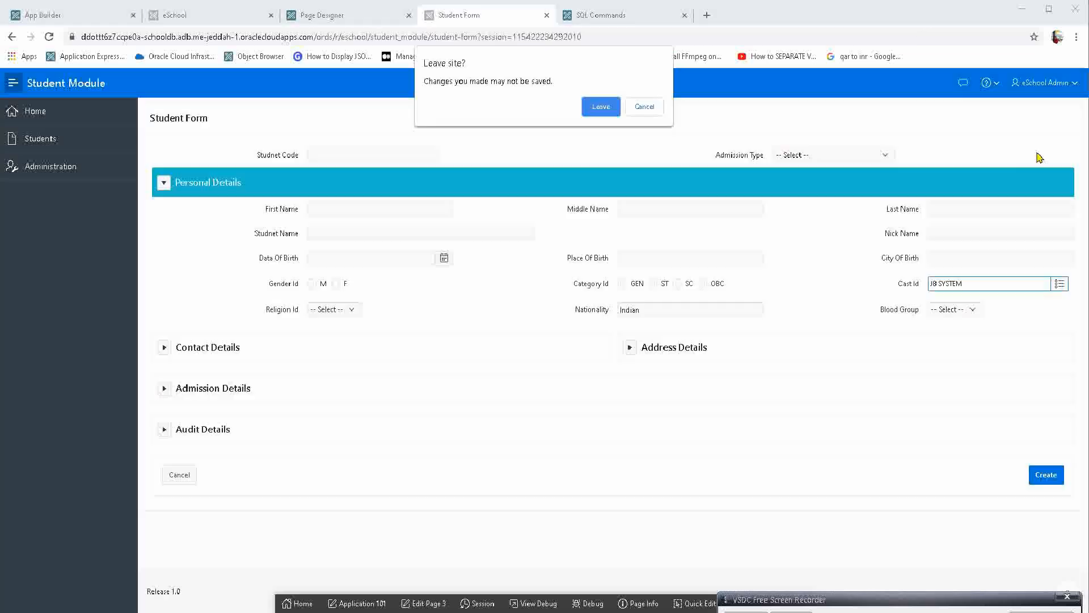
left_click(603, 107)
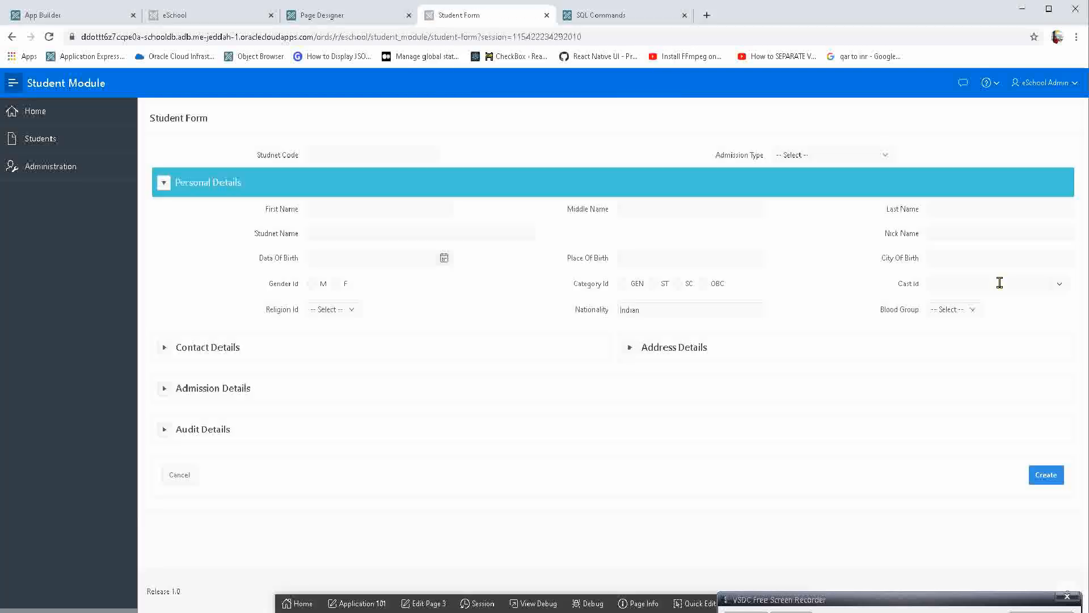
left_click(999, 282)
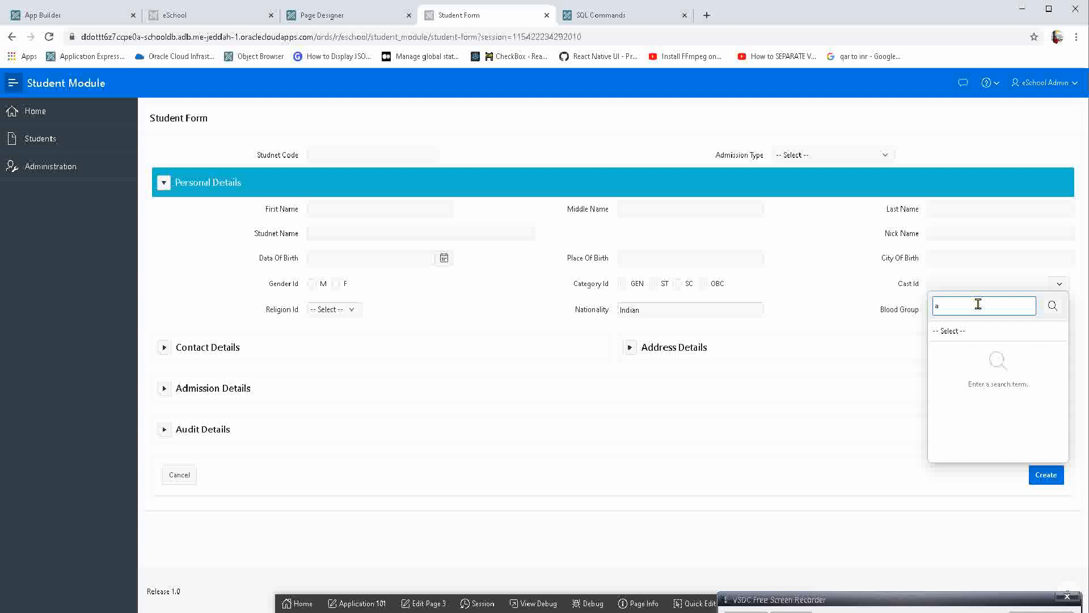
type("a")
left_click(1051, 307)
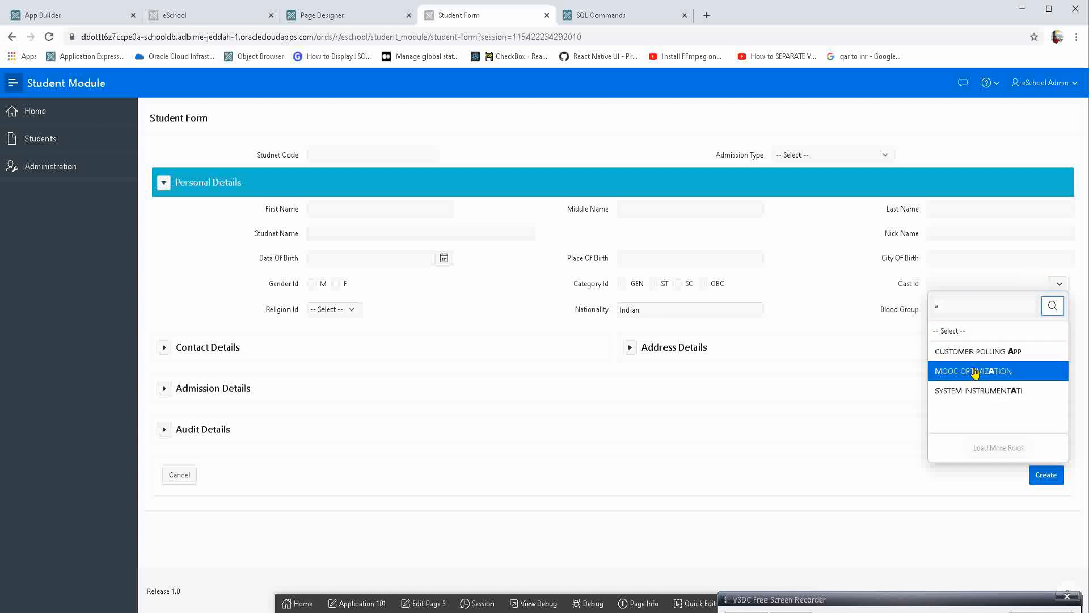
In Page Designer, set Cast Id's Initial Fetch to Automatic with Current Value and enable Multiple Values.
left_click(331, 14)
left_click(939, 381)
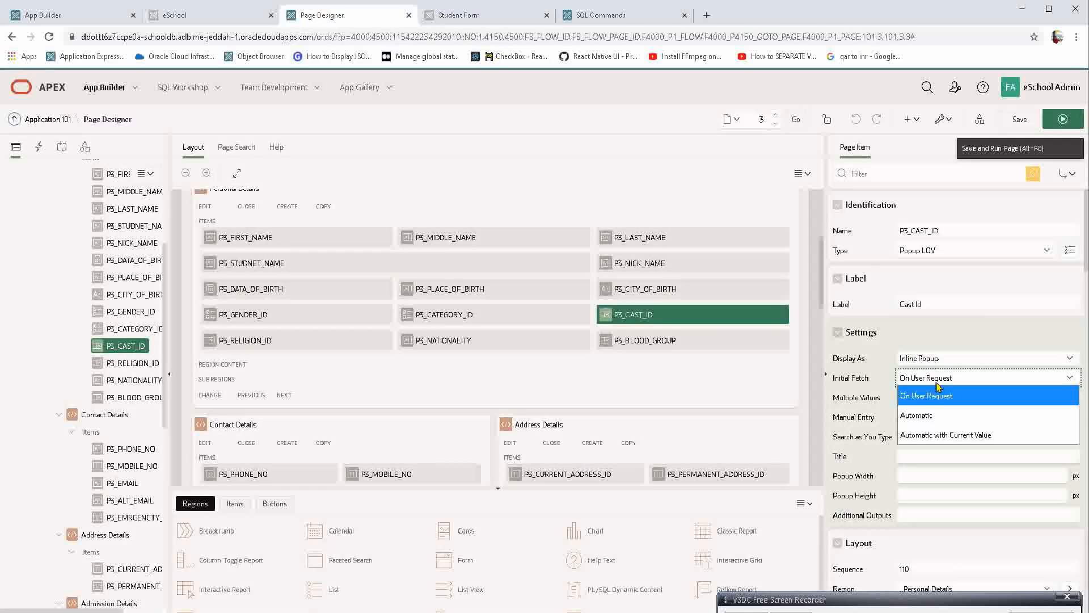
left_click(942, 434)
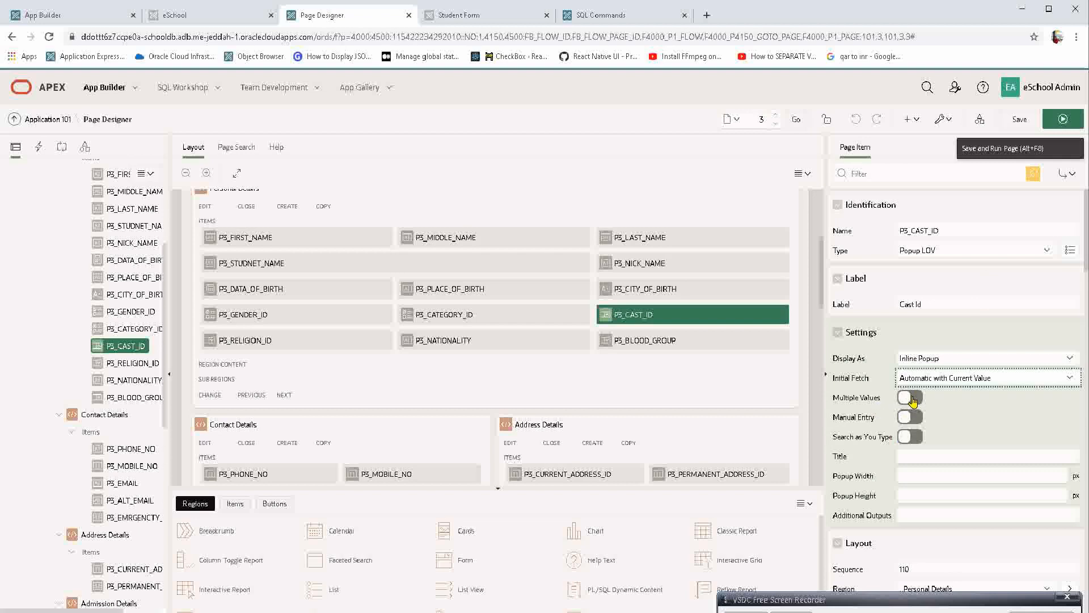
left_click(911, 398)
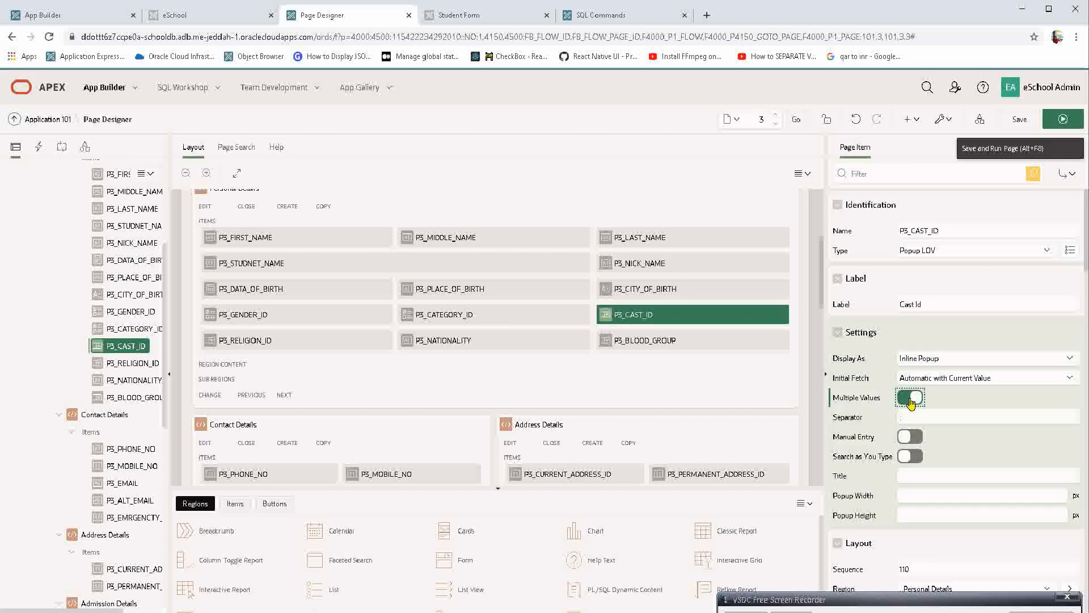
Save and run the page, discarding unsaved form entries, and select CUSTOMER POLLING APP, SYSTEM INSTRUMENTATI and JB SYSTEM together in Cast Id.
left_click(1057, 123)
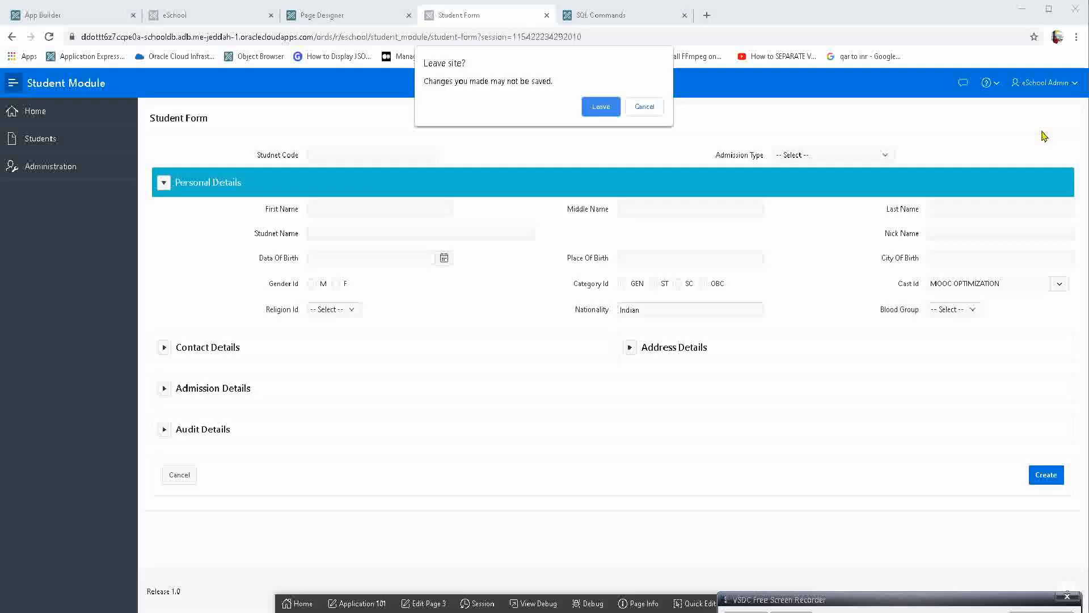
key("Return")
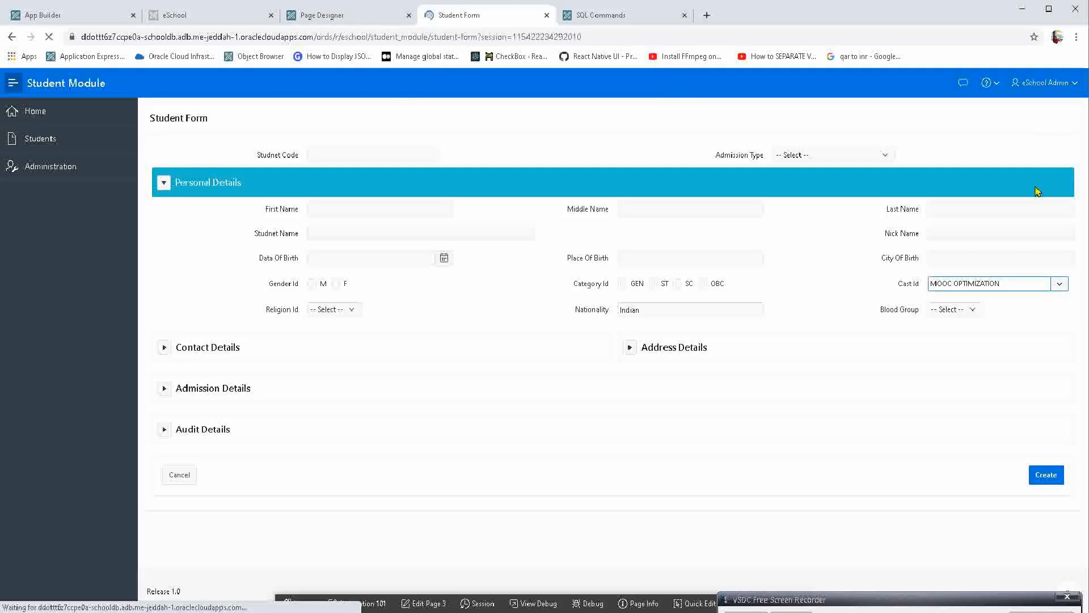
left_click(972, 283)
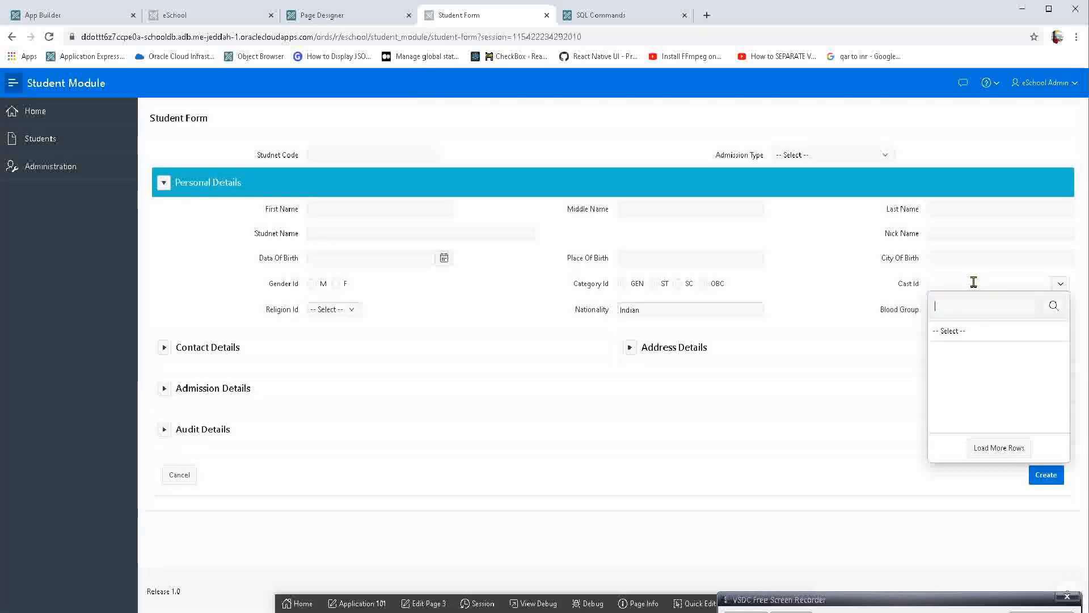
left_click(975, 353)
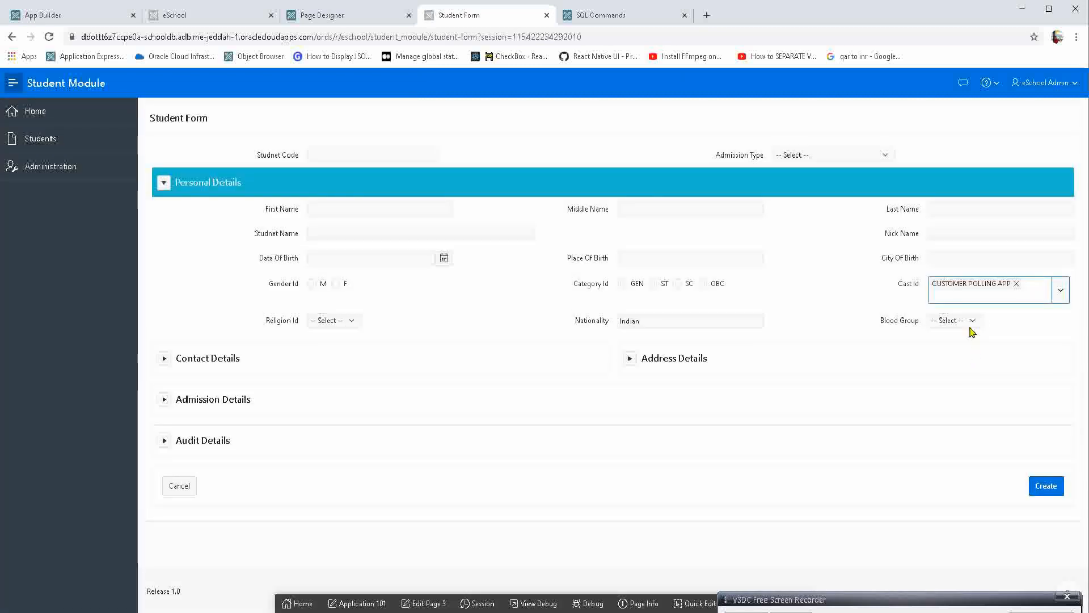
left_click(992, 294)
left_click(959, 421)
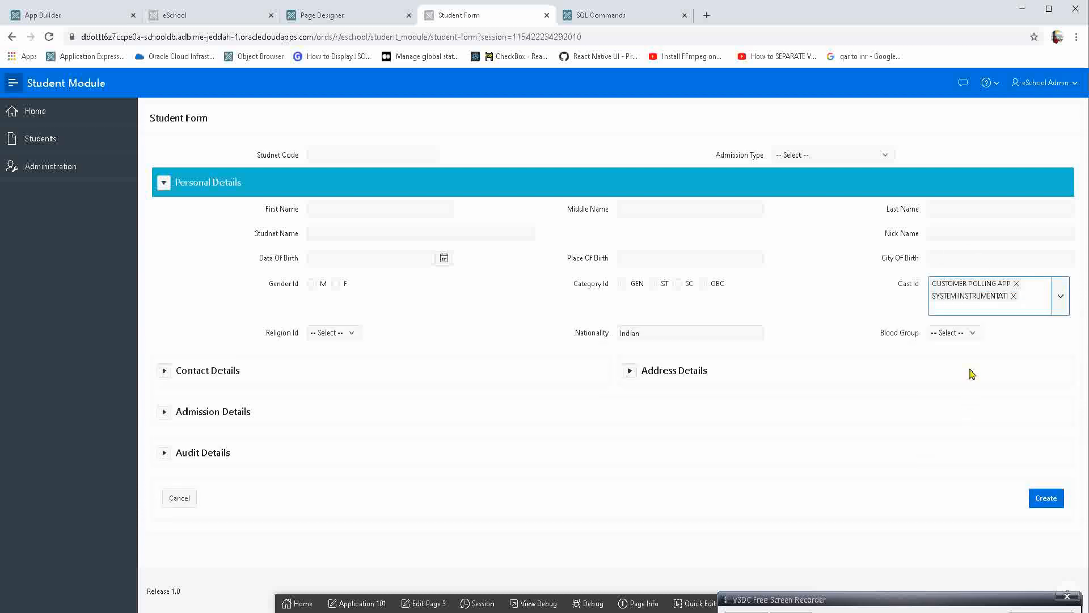
left_click(1041, 301)
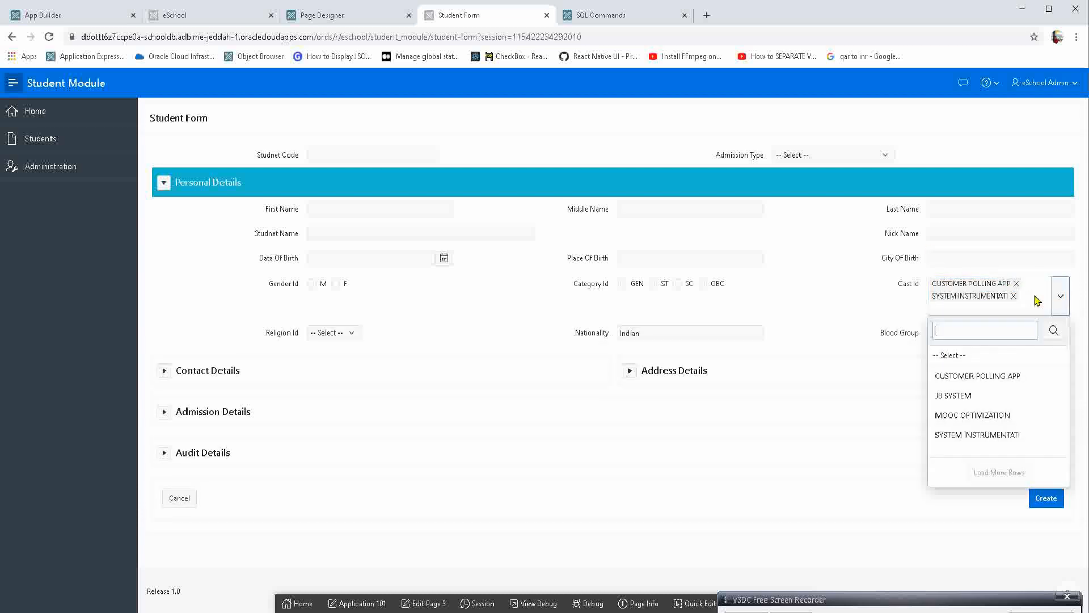
left_click(987, 396)
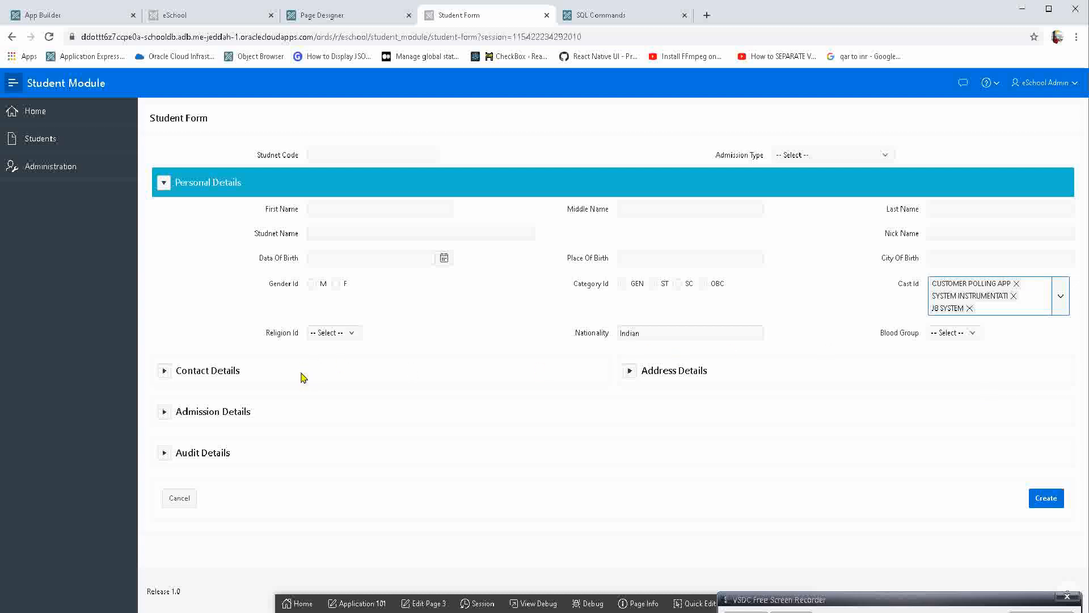
Expand and collapse the Contact Details and Audit Details regions of the Student Form to review their items.
left_click(164, 370)
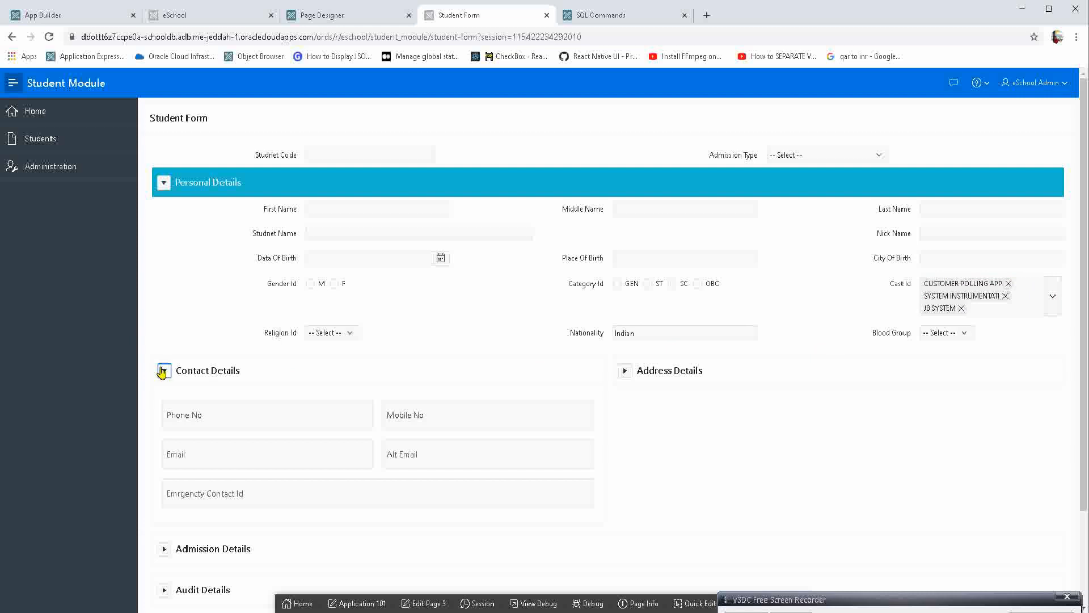
left_click(207, 411)
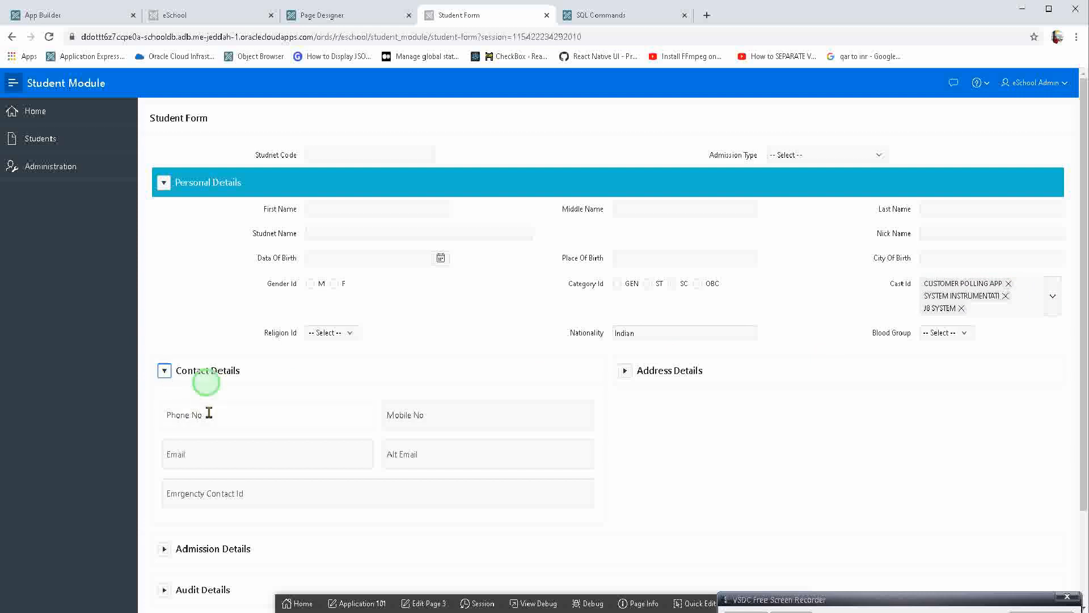
left_click(164, 370)
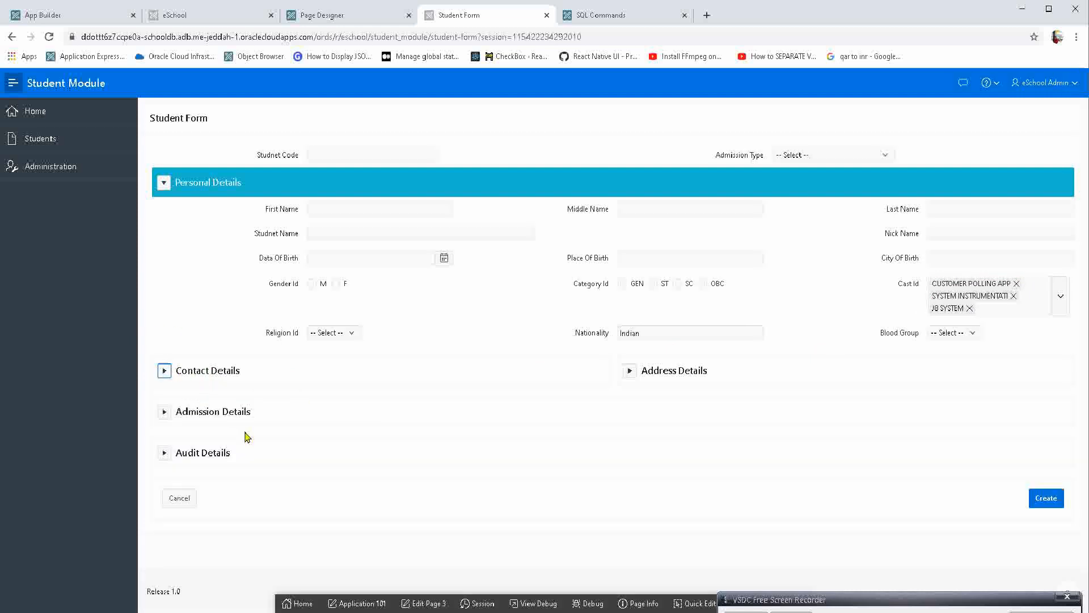
left_click(164, 452)
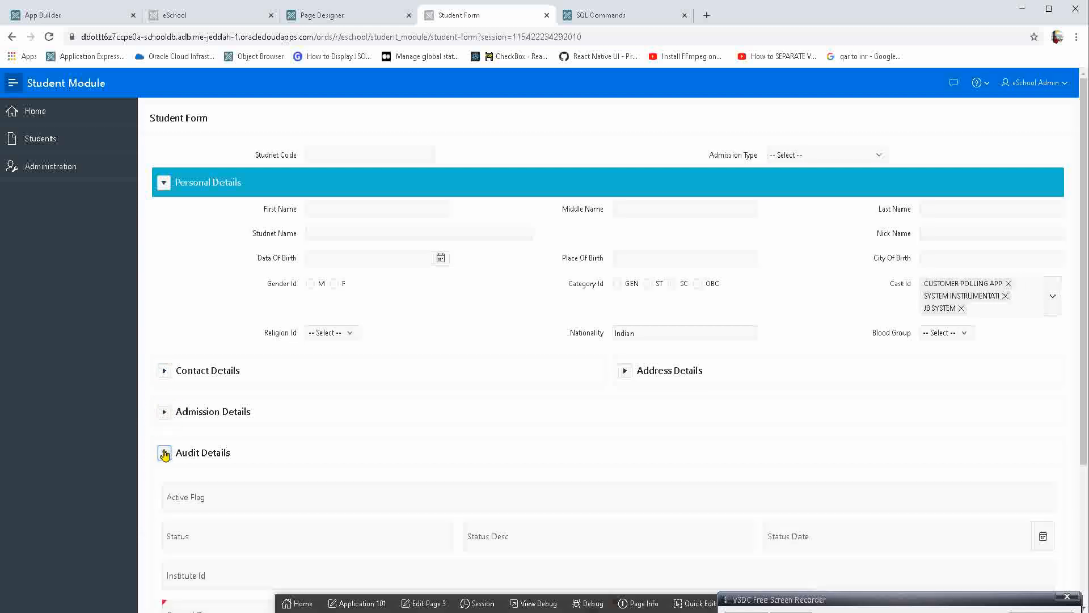
left_click(165, 452)
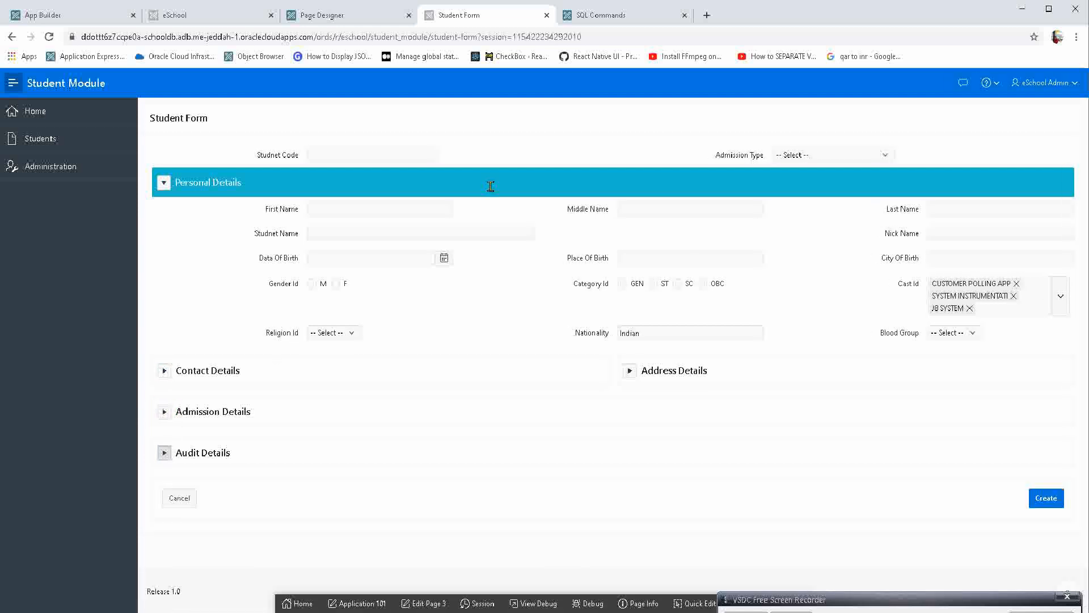
Remove SYSTEM INSTRUMENTATI, JB SYSTEM and CUSTOMER POLLING APP from Cast Id so the item is empty.
left_click(1014, 295)
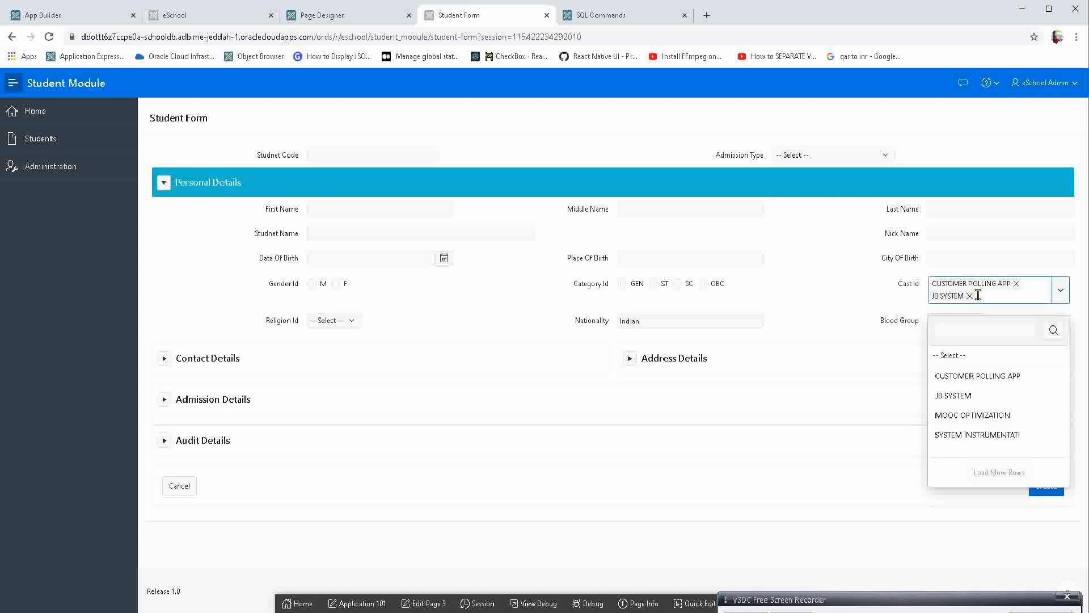
left_click(970, 296)
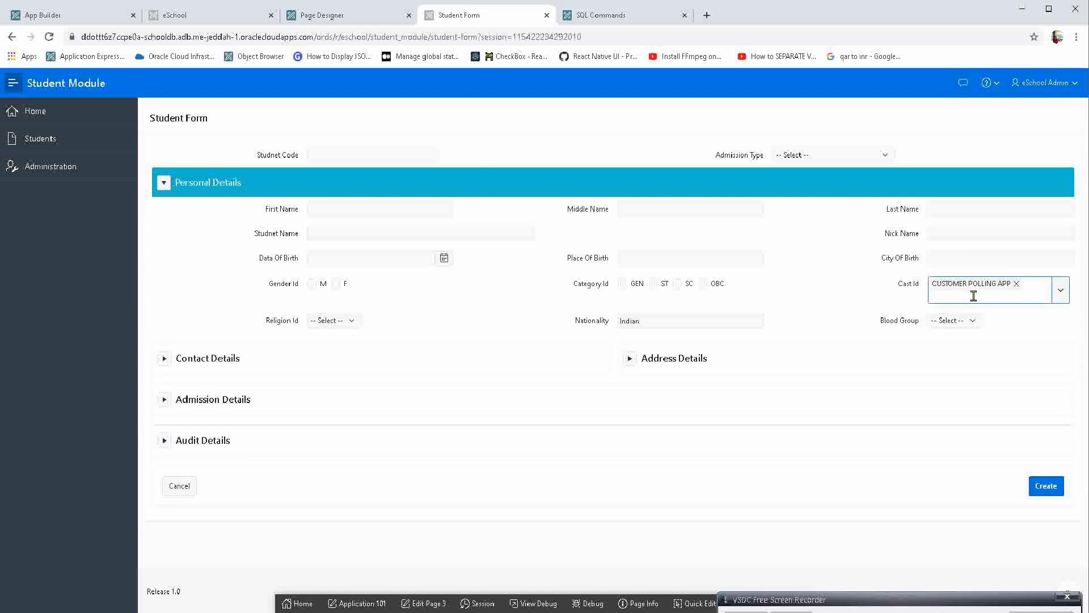
left_click(1017, 285)
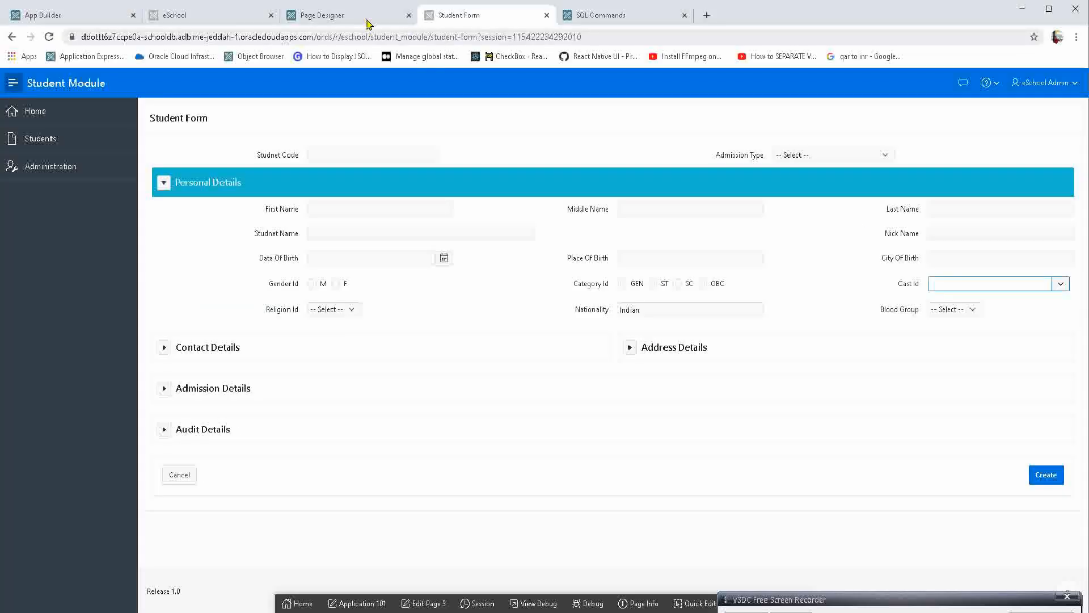
In Page Designer, disable Cast Id's Multiple Values, switch on Manual Entry, and save and run the page.
left_click(365, 17)
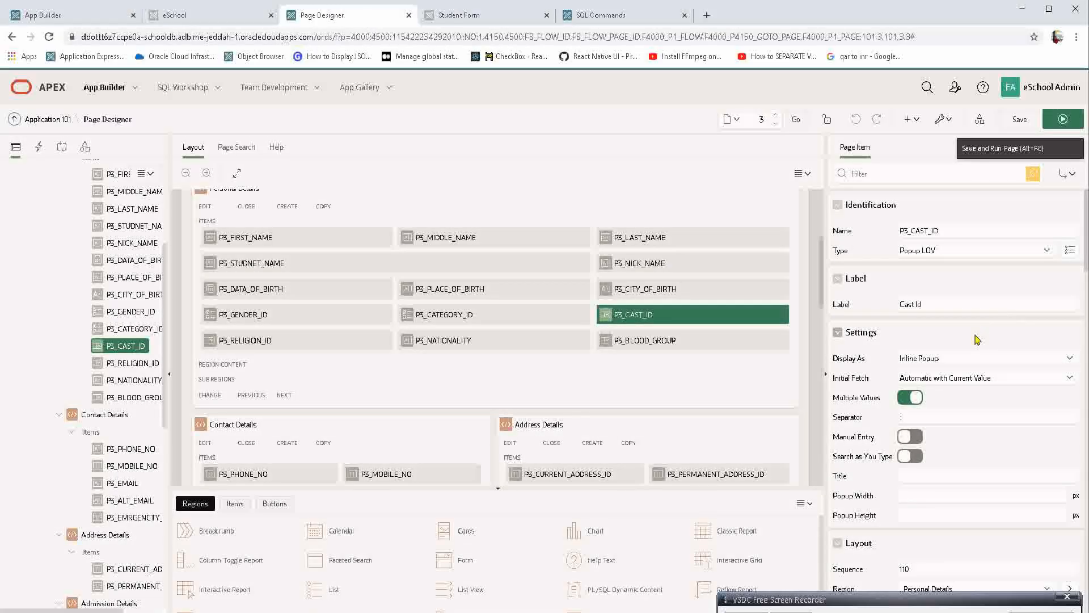
left_click(914, 397)
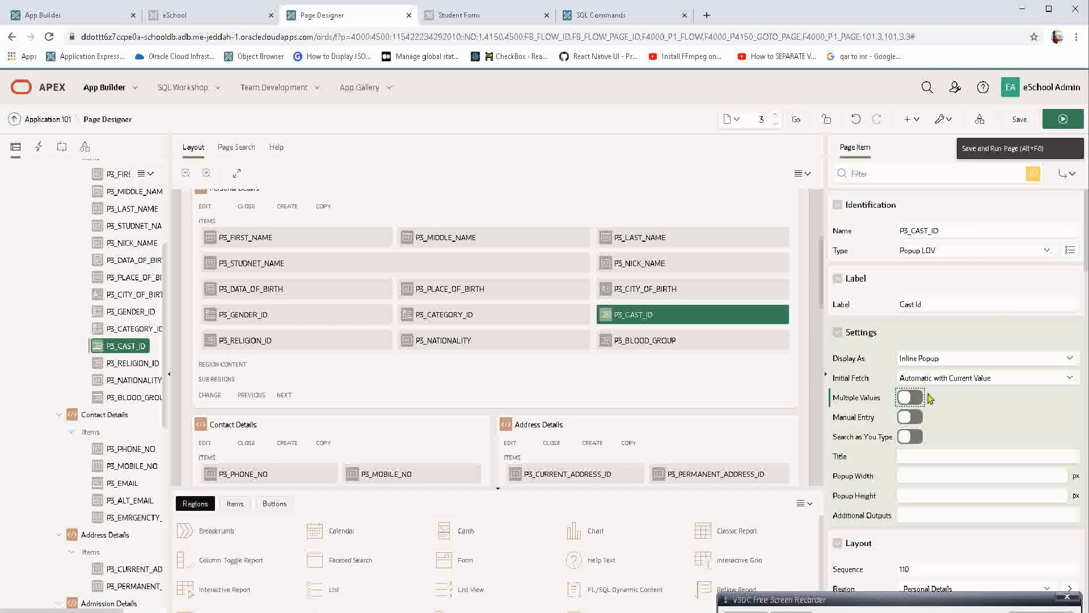
left_click(910, 421)
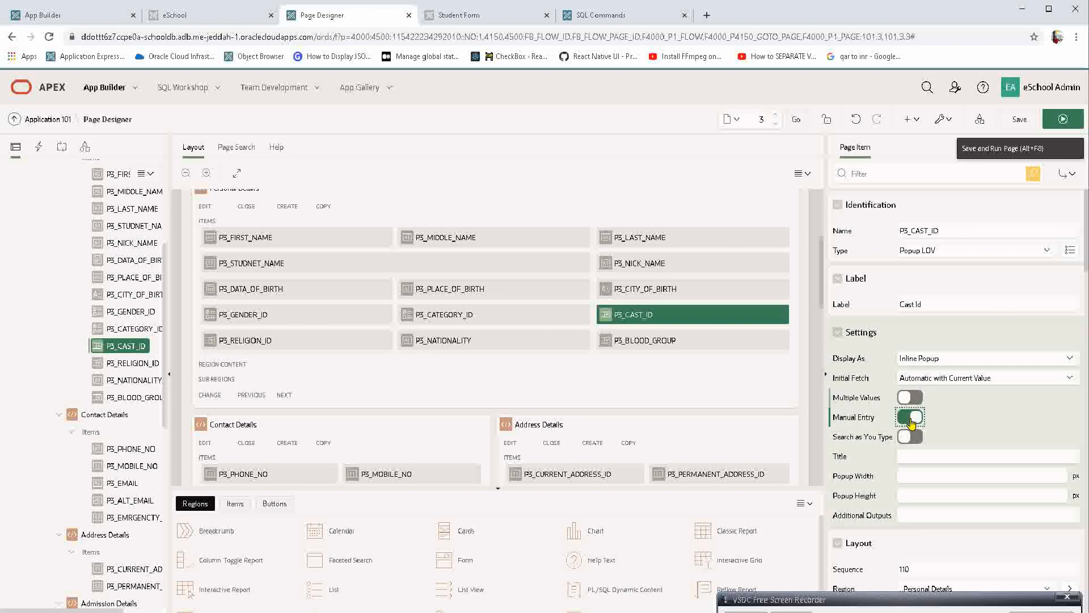
left_click(1056, 121)
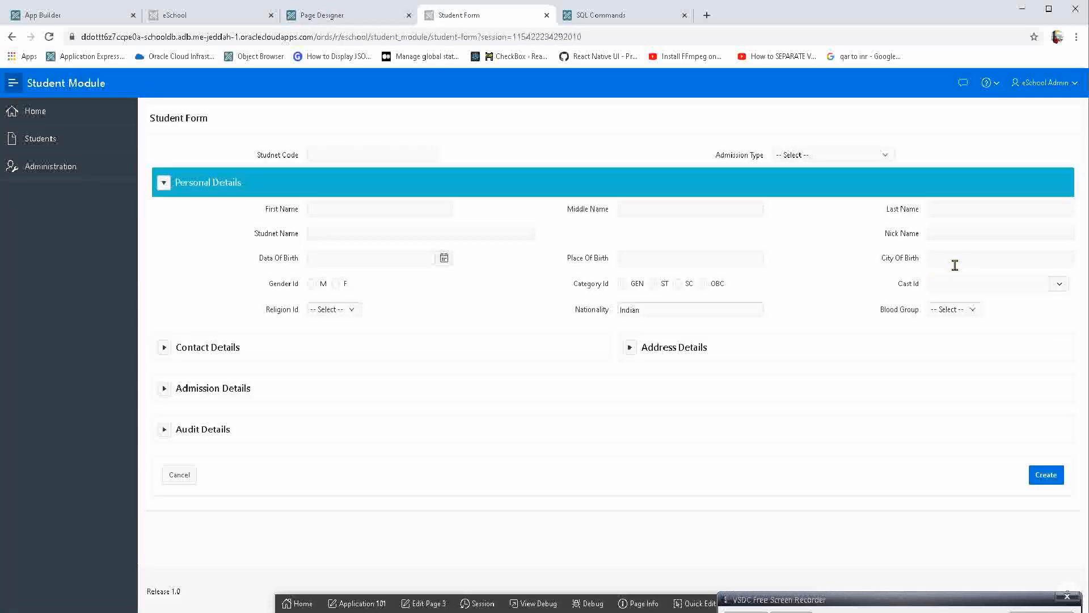
Enter "asdfas" as the search text in Cast Id's popup and select JB SYSTEM from its list.
left_click(957, 284)
type("asdfas")
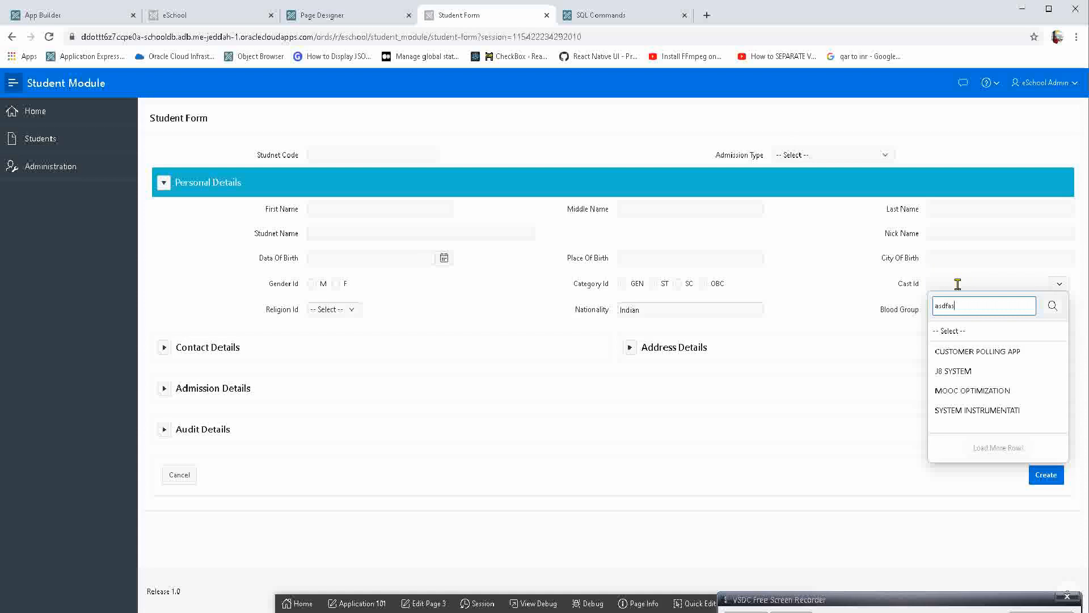
key("ctrl+a")
left_click(982, 373)
left_click(972, 289)
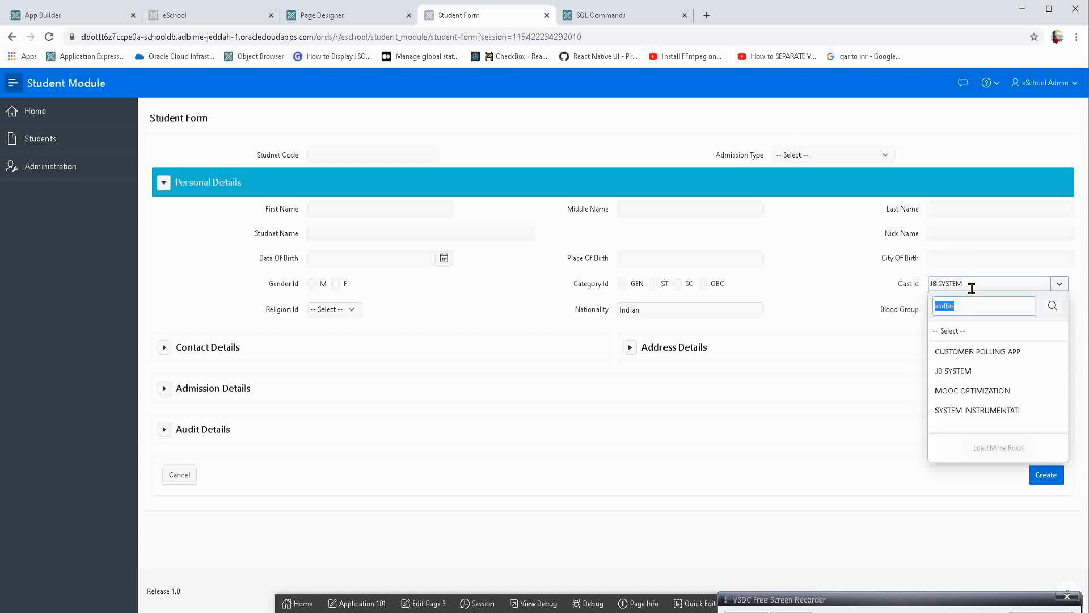
Try to enter free text such as "asdfasd" directly in Cast Id, and clear the popup's search text.
left_click(980, 281)
type("asdfasd")
left_click(981, 280)
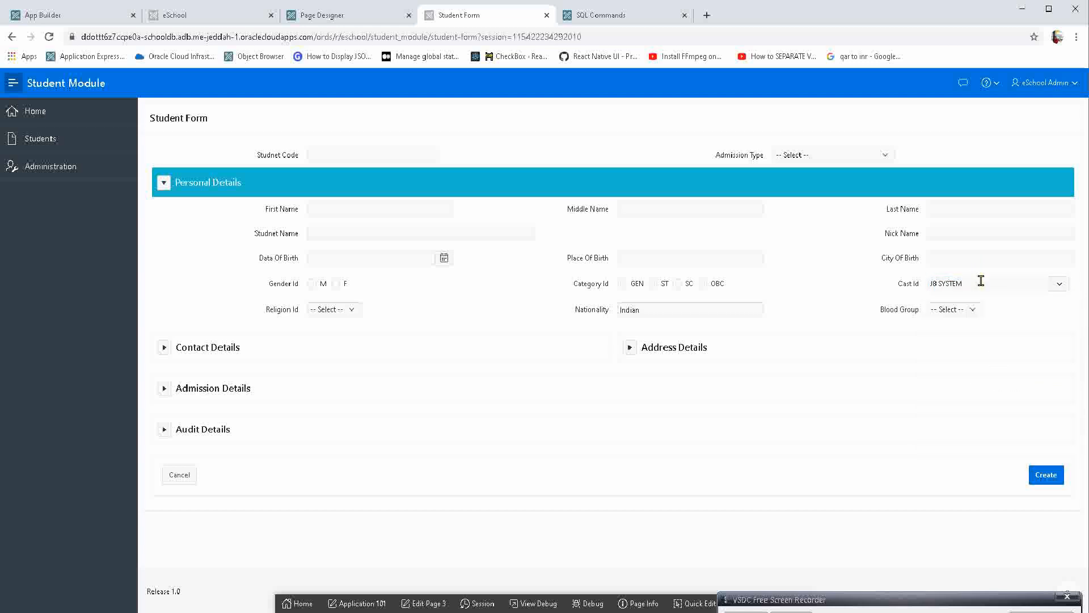
left_click(980, 280)
type("Dews")
left_click_drag(974, 313, 809, 317)
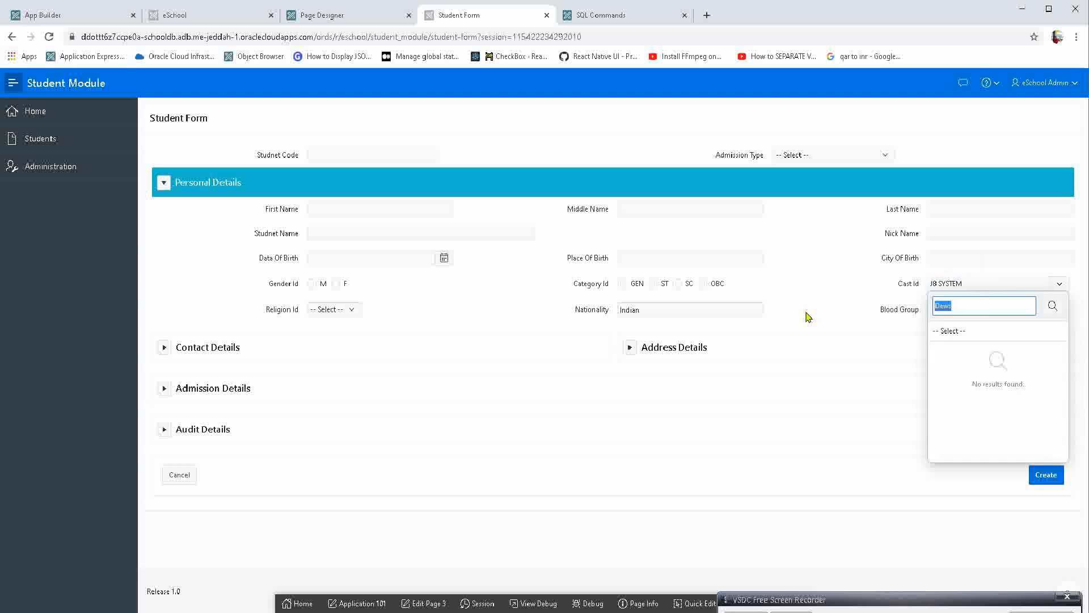
key("BackSpace")
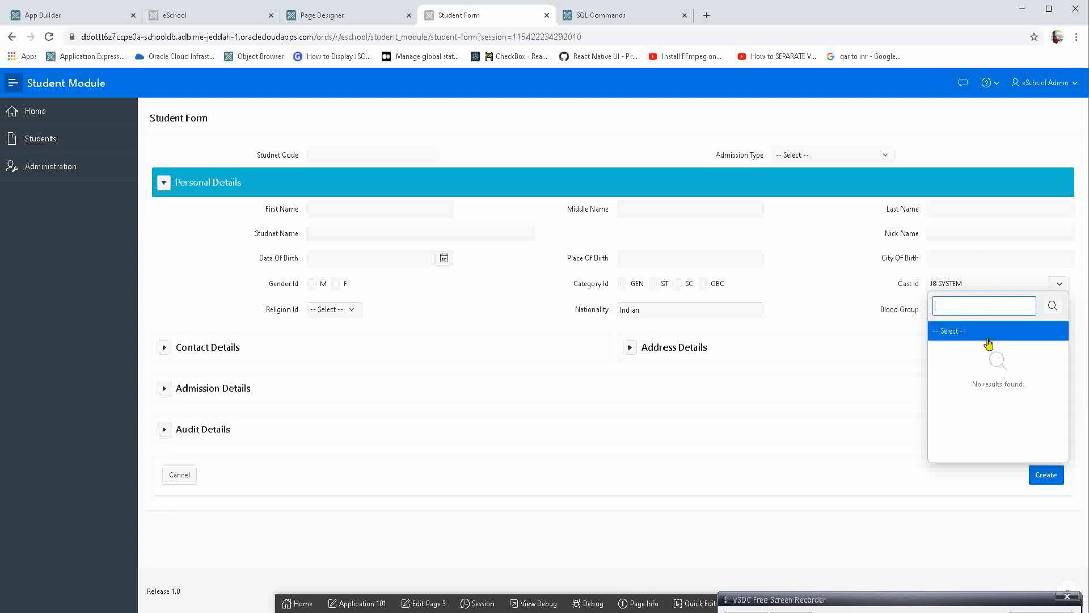
In Page Designer, enable Manual Entry for Cast Id, and save and run the page, discarding unsaved form entries.
left_click(355, 15)
left_click(911, 417)
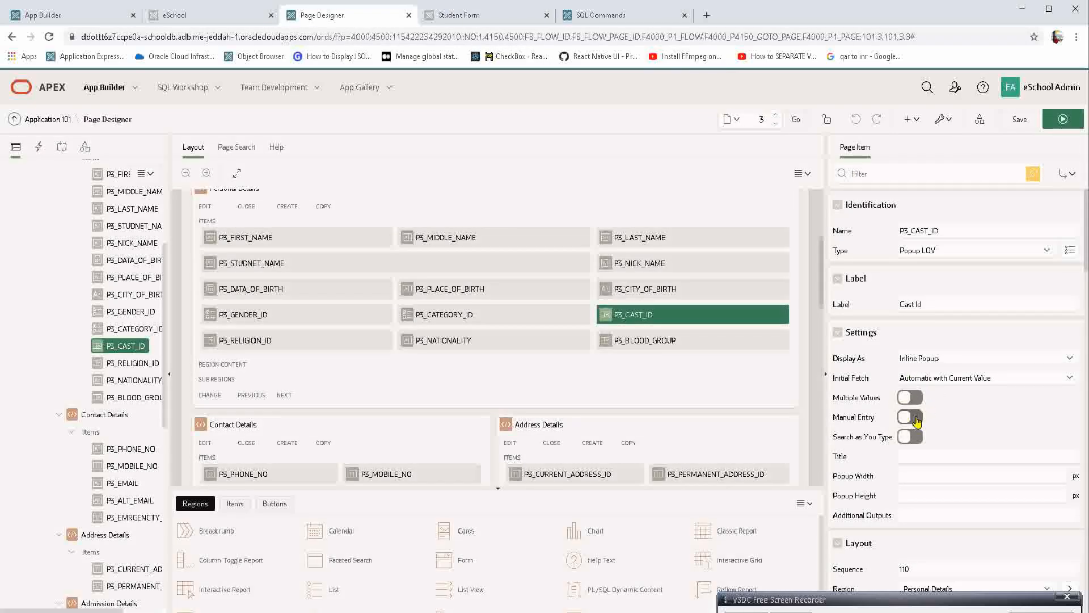
left_click(1053, 122)
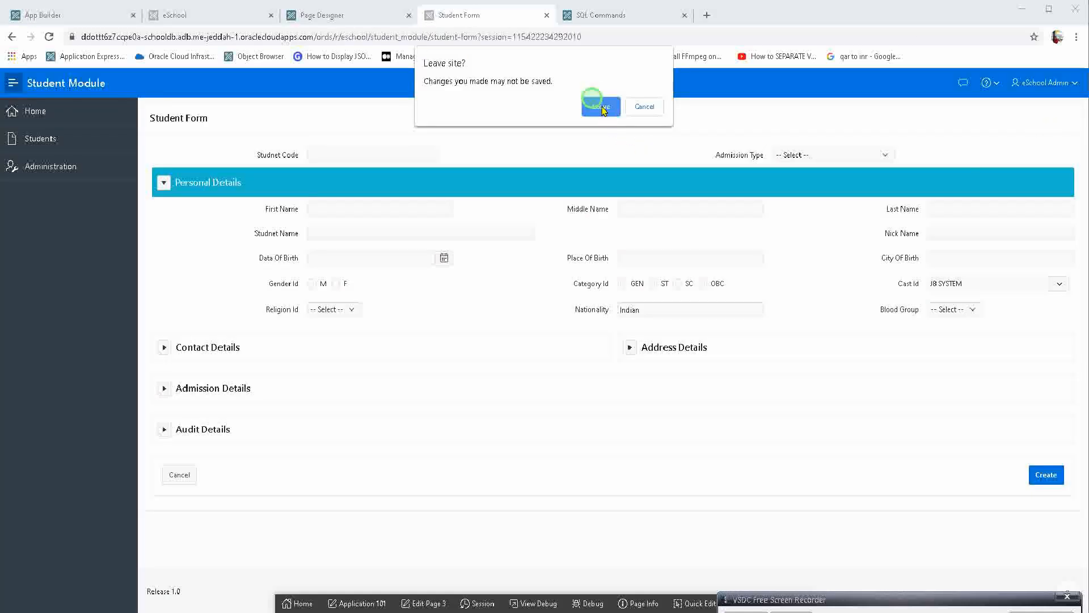
left_click(598, 105)
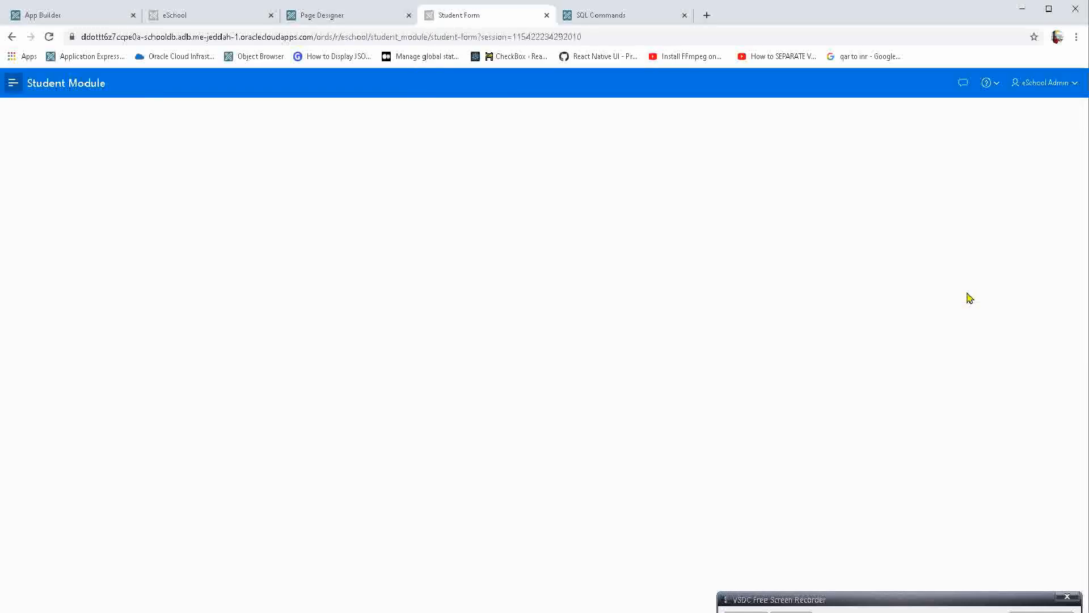
Enter a free-text name that is not in the list of values into Cast Id by hand.
left_click(966, 287)
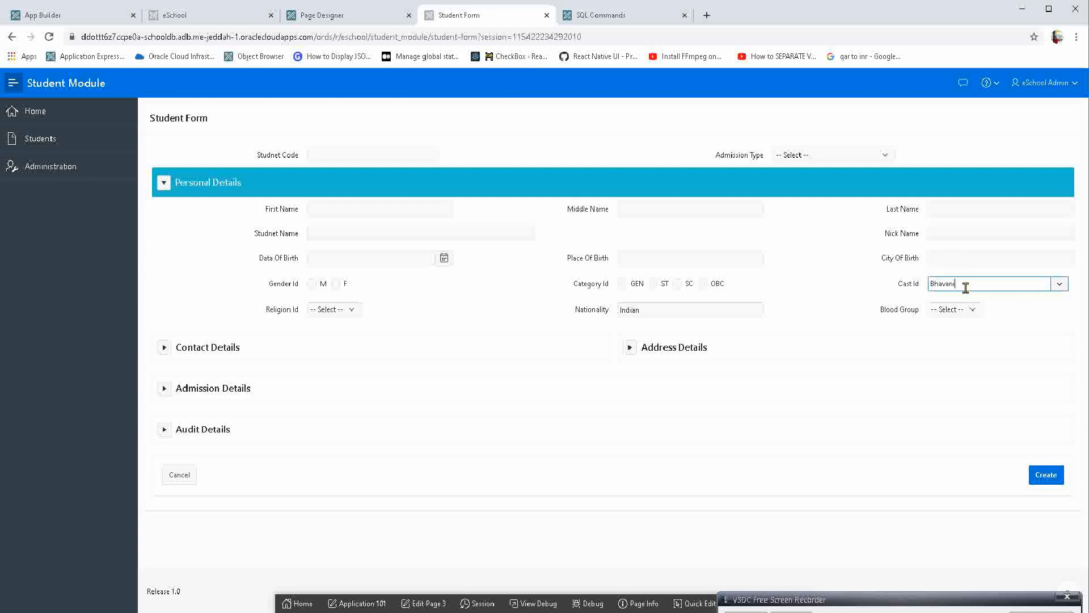
key("Tab")
left_click(991, 282)
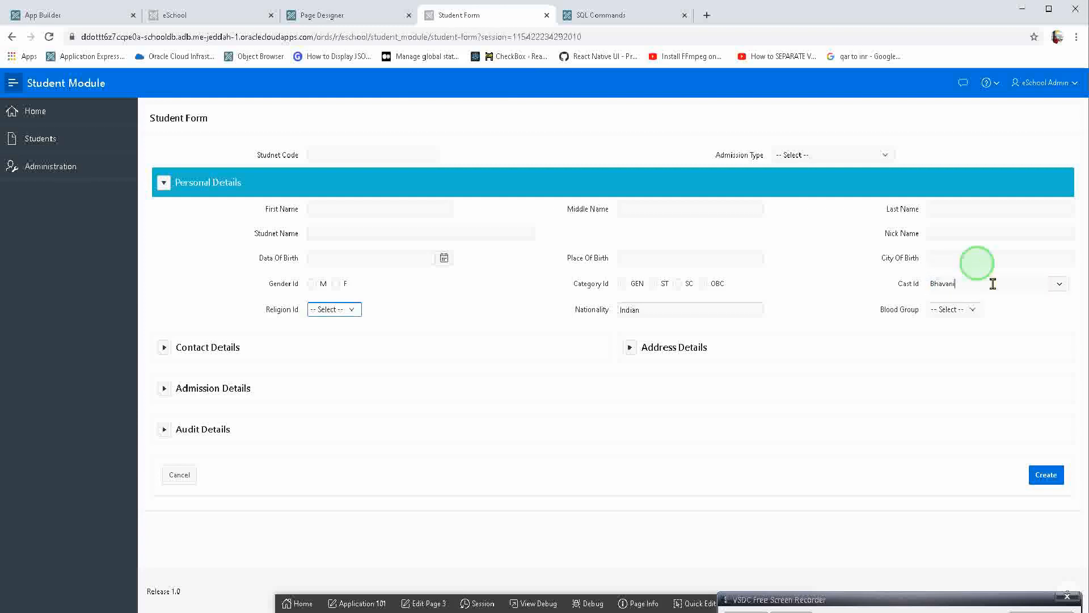
Search Cast Id's popup for "a" in place of the manual text, select MOOC OPTIMIZATION, and highlight the value placed in the item.
left_click(1061, 285)
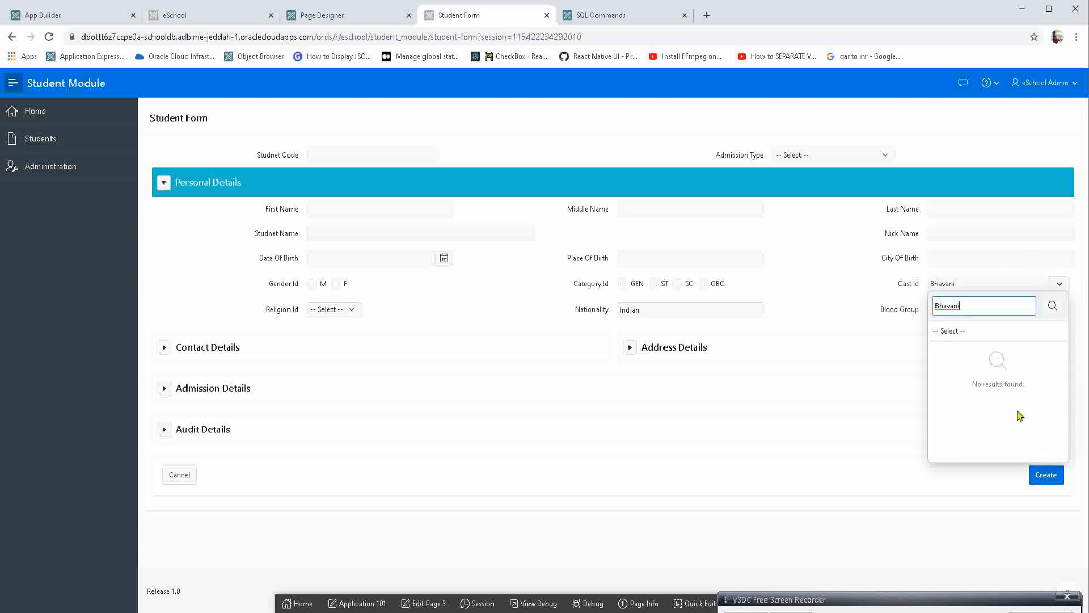
left_click(980, 306)
key("ctrl+a")
key("BackSpace")
type("a")
left_click(1052, 306)
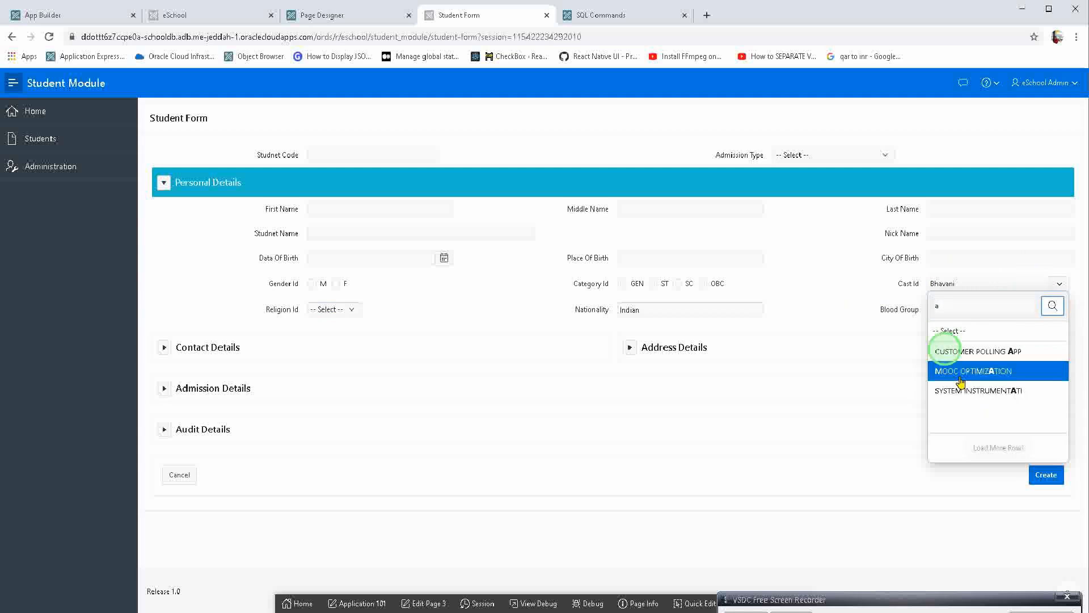
left_click(962, 380)
double_click(1003, 284)
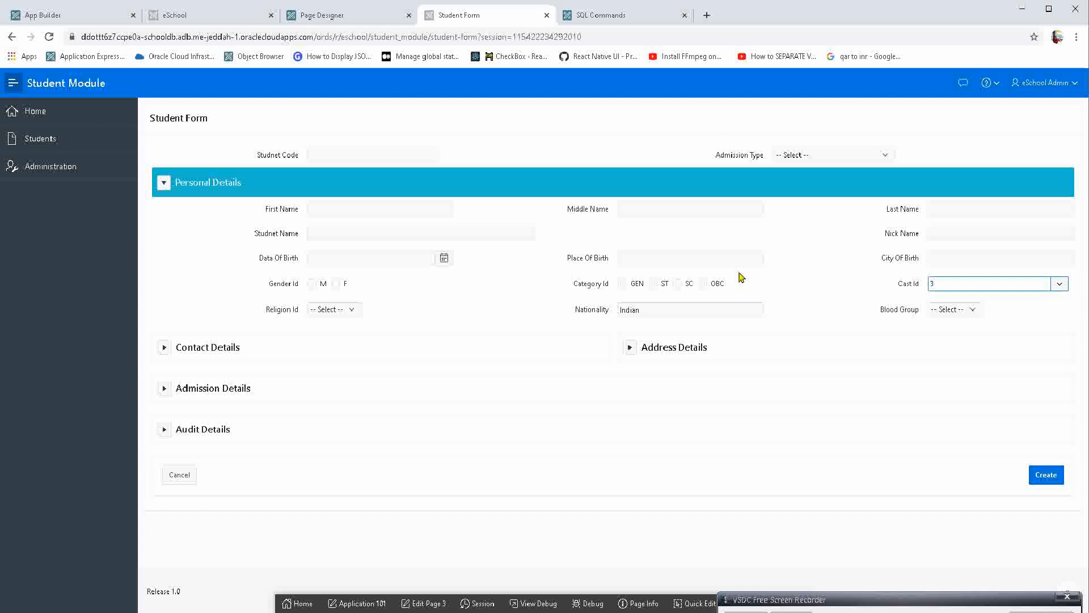
key("Tab")
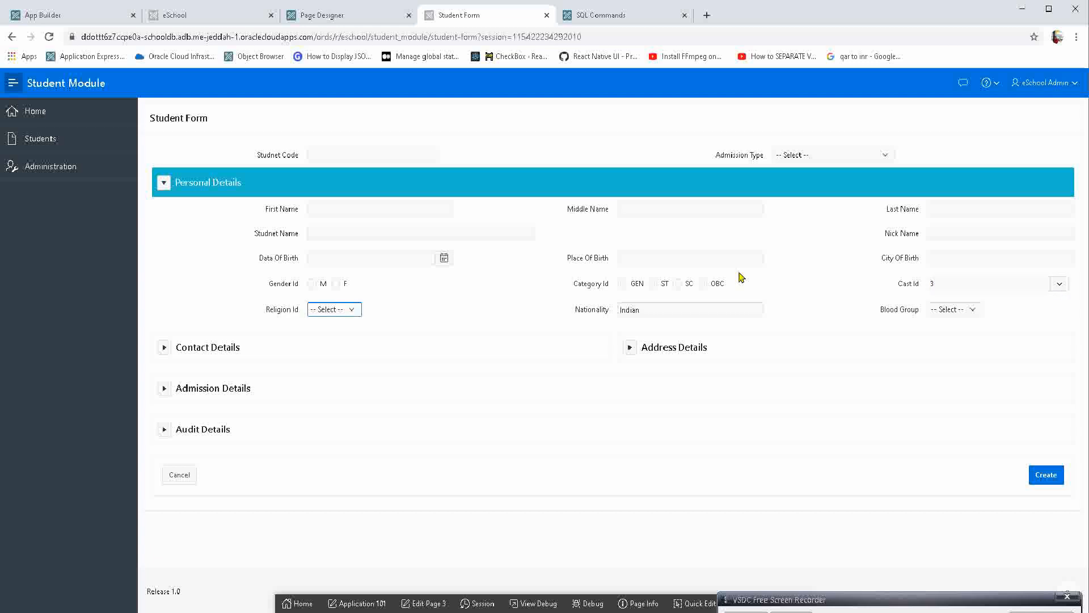
left_click_drag(963, 283, 868, 283)
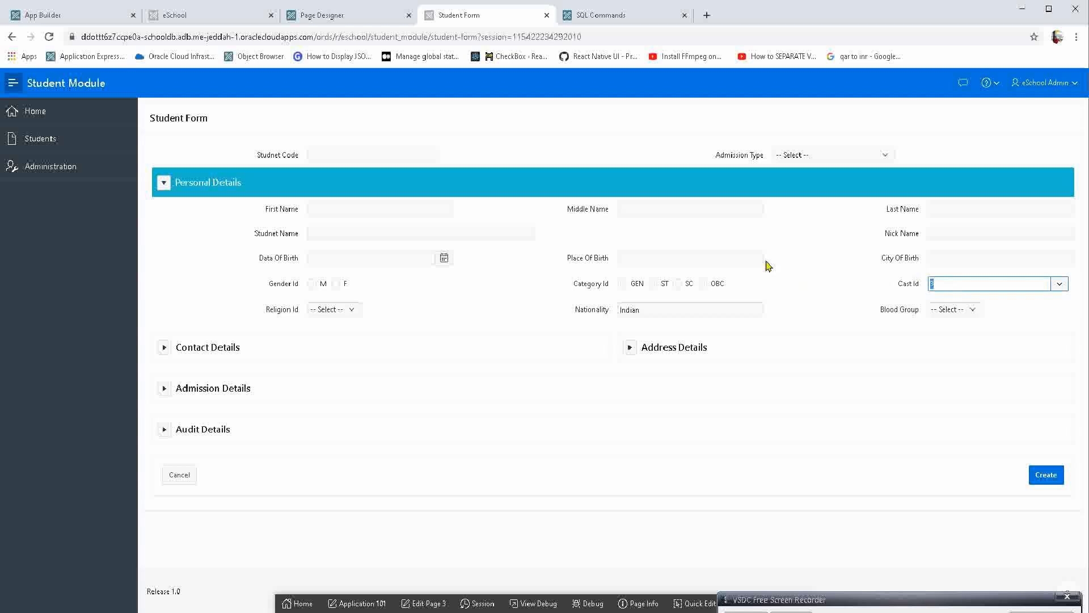
Search City Of Birth for "a" and choose Sugarloaf from the autocomplete suggestions.
left_click(978, 259)
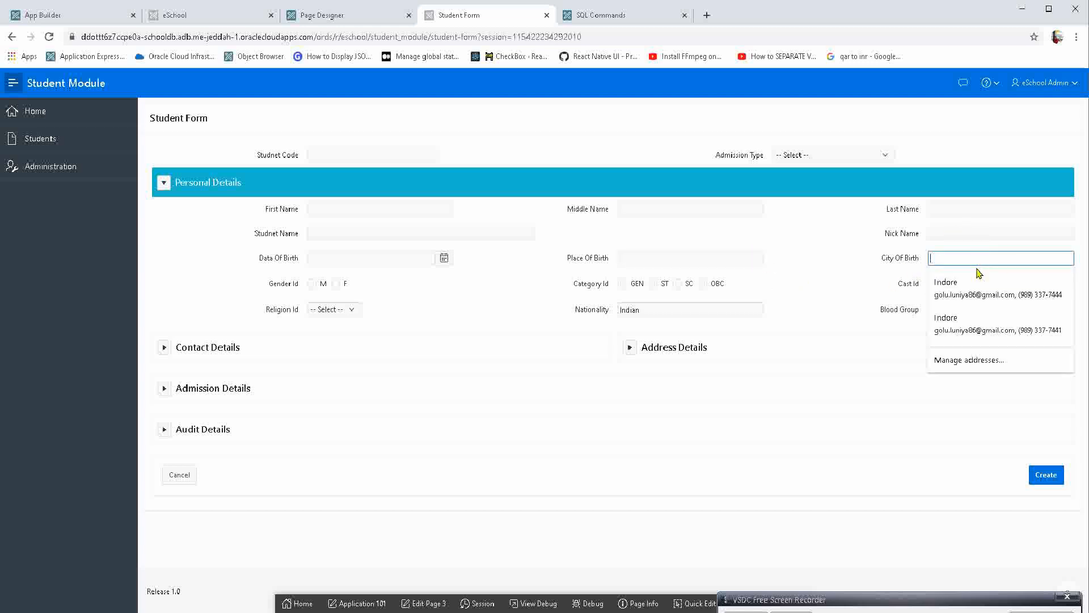
type("a")
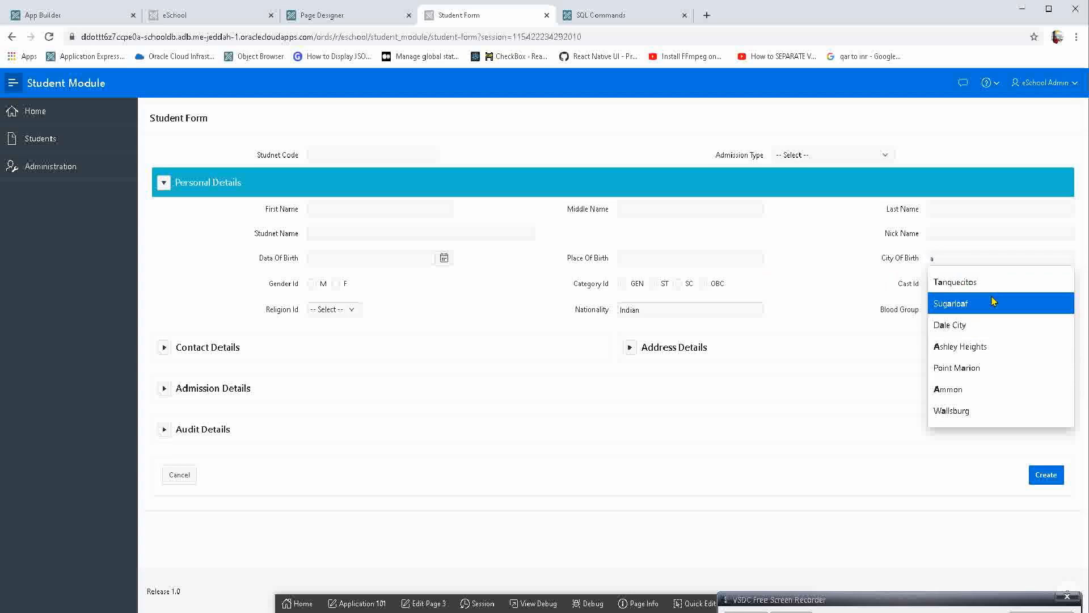
left_click(993, 302)
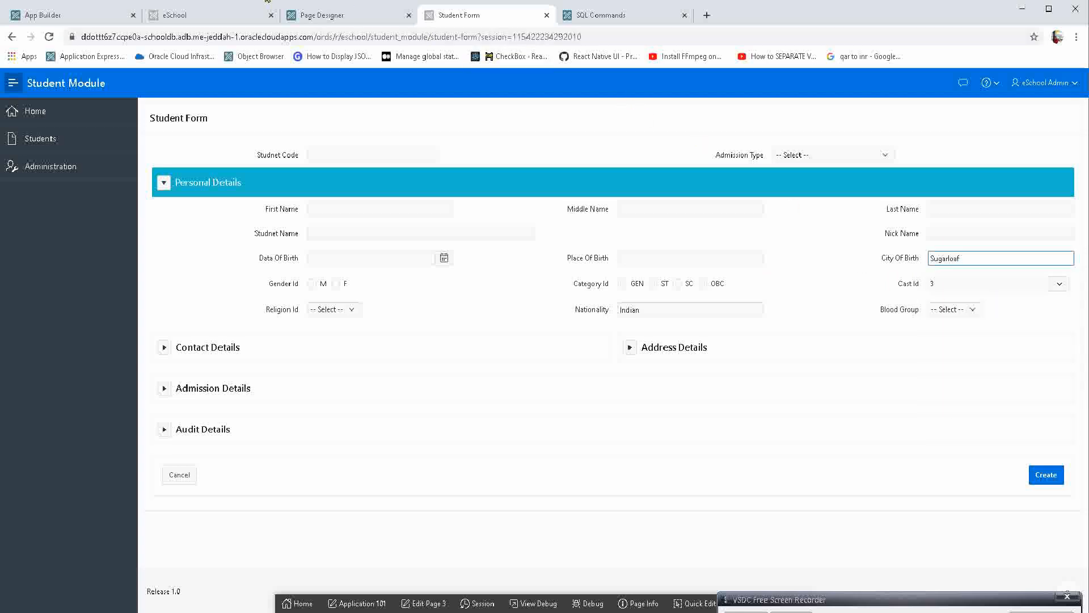
In Page Designer, disable Manual Entry for Cast Id and enable Search as You Type with a minimum of 1 character.
left_click(352, 16)
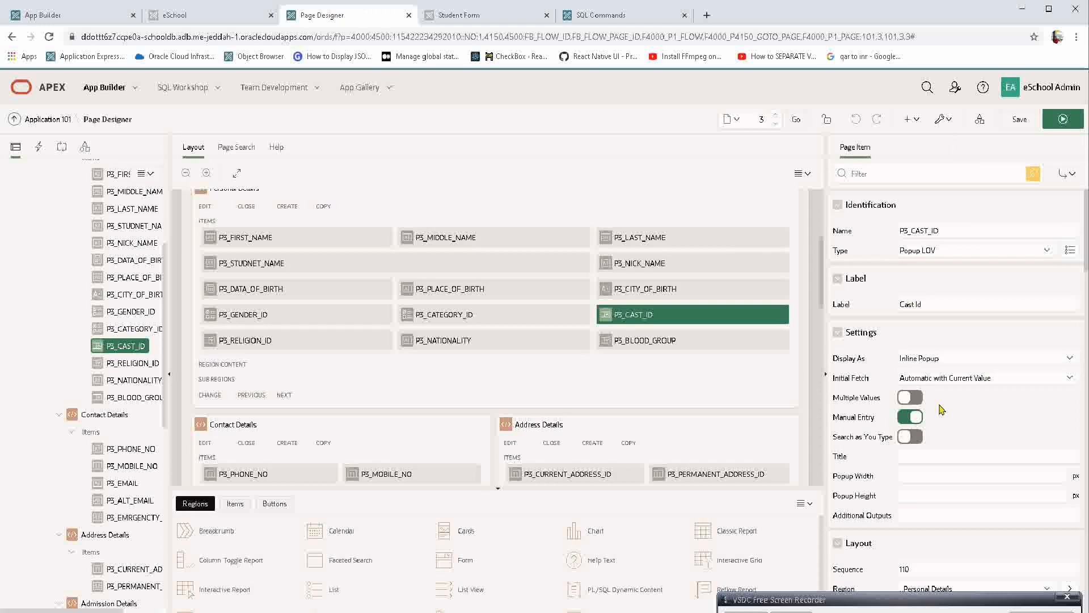
left_click(911, 419)
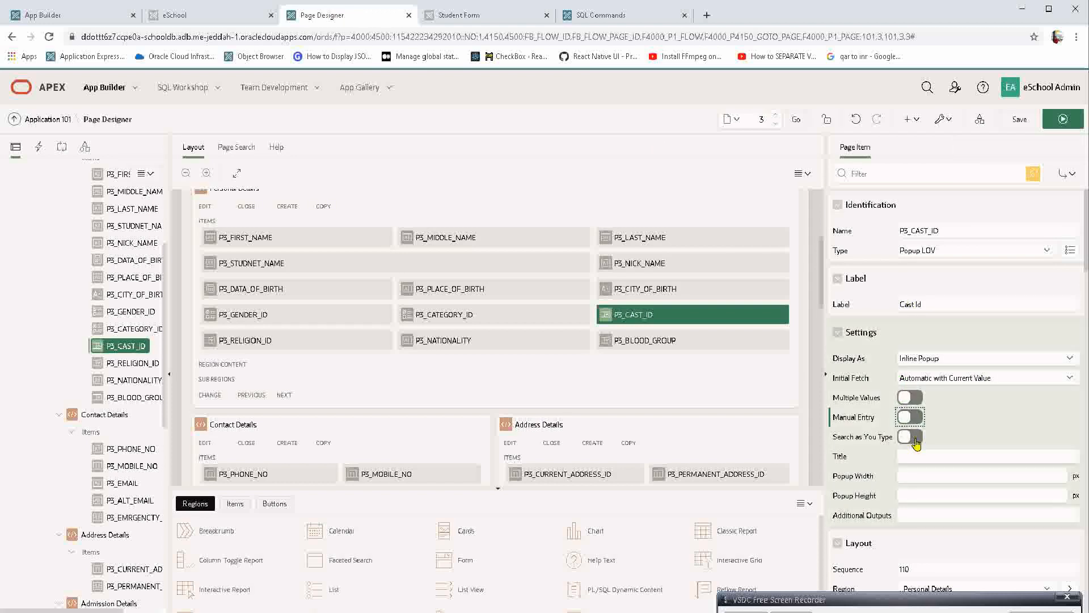
left_click(915, 441)
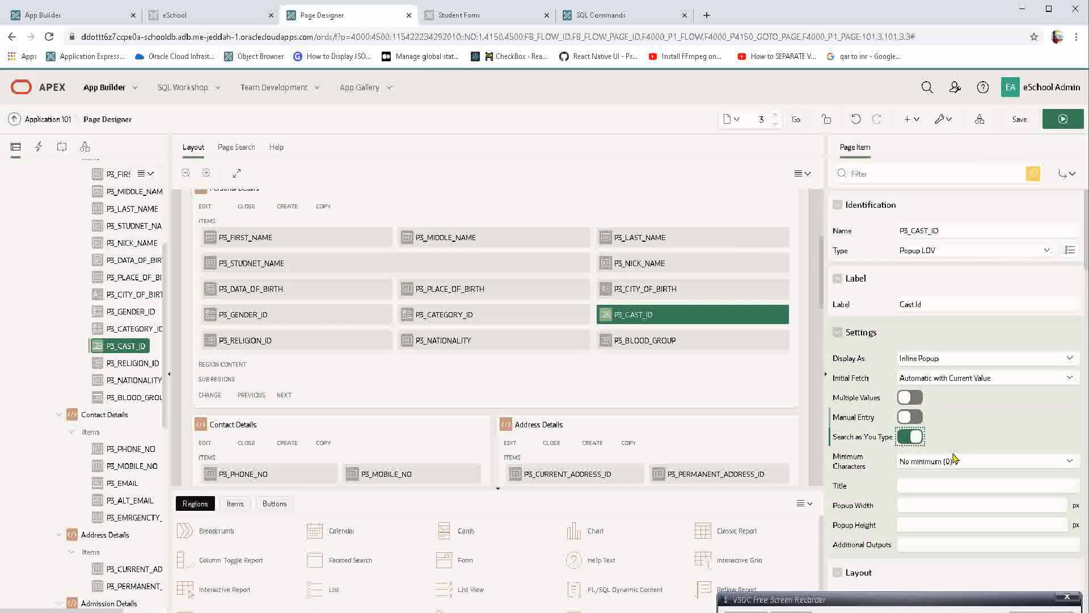
left_click(953, 460)
left_click(936, 491)
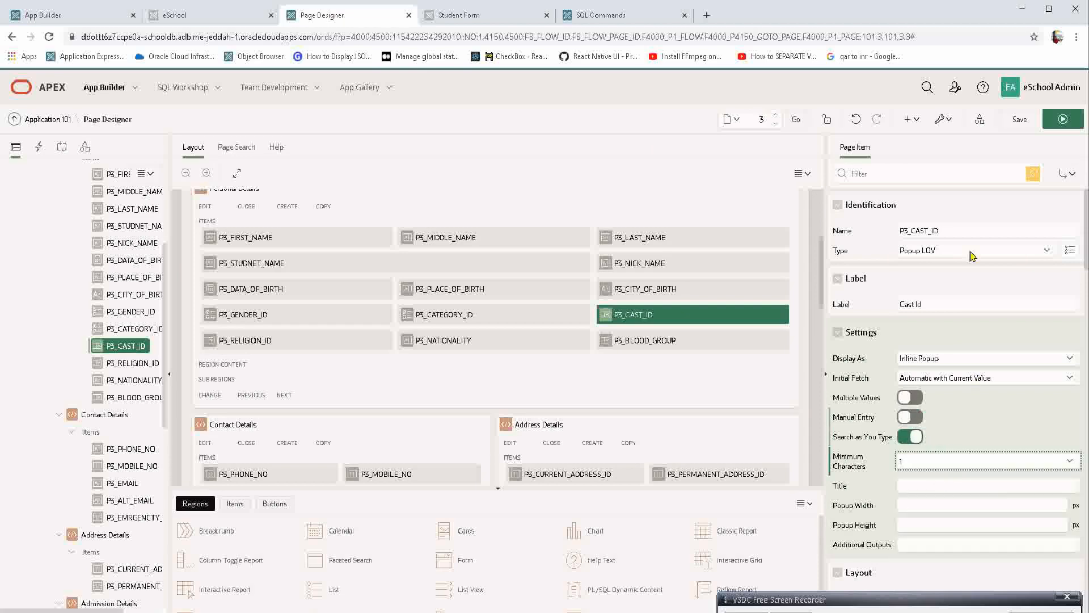
Save and run the page, discarding unsaved form entries, and search Cast Id's popup for "a".
left_click(1063, 119)
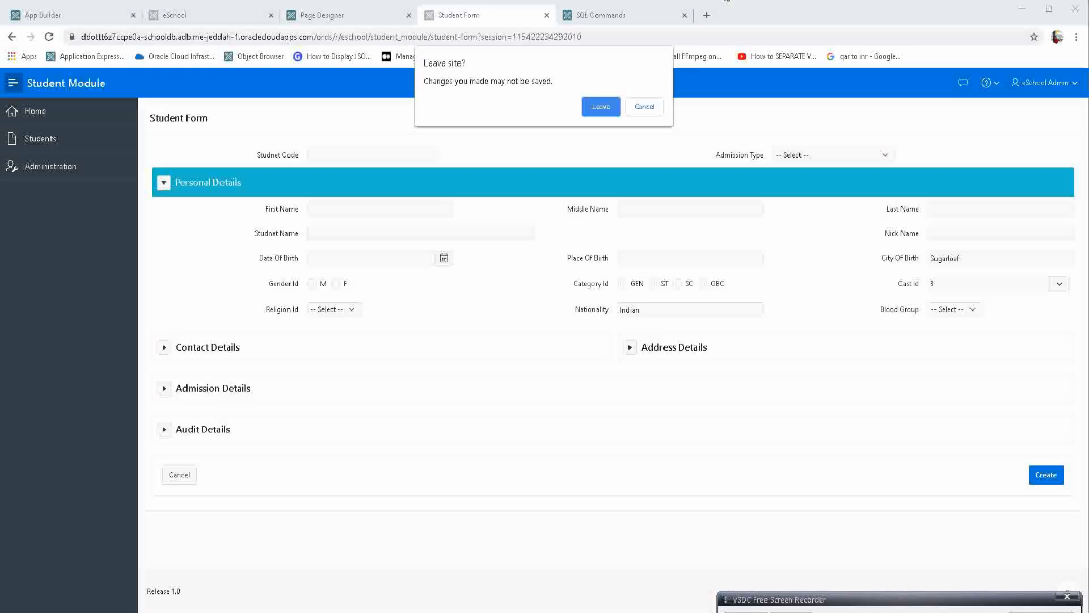
left_click(602, 106)
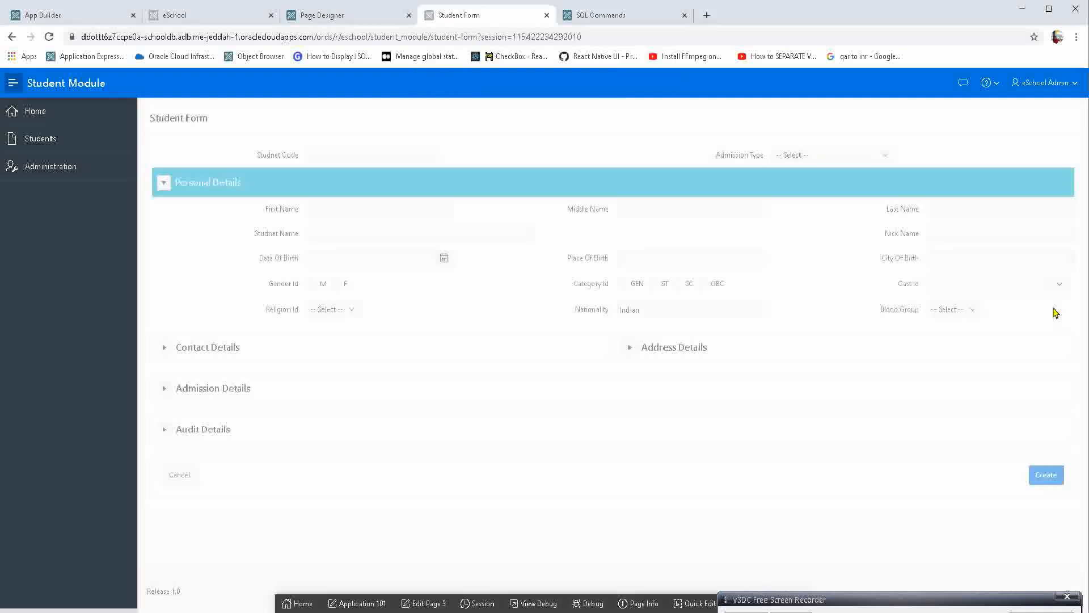
left_click(1020, 283)
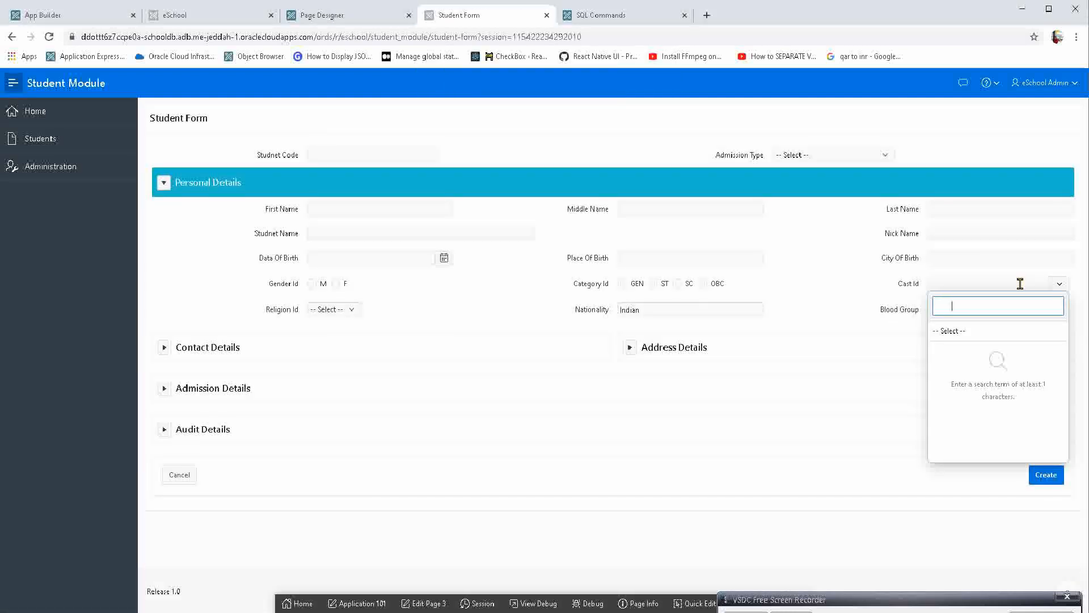
type("a")
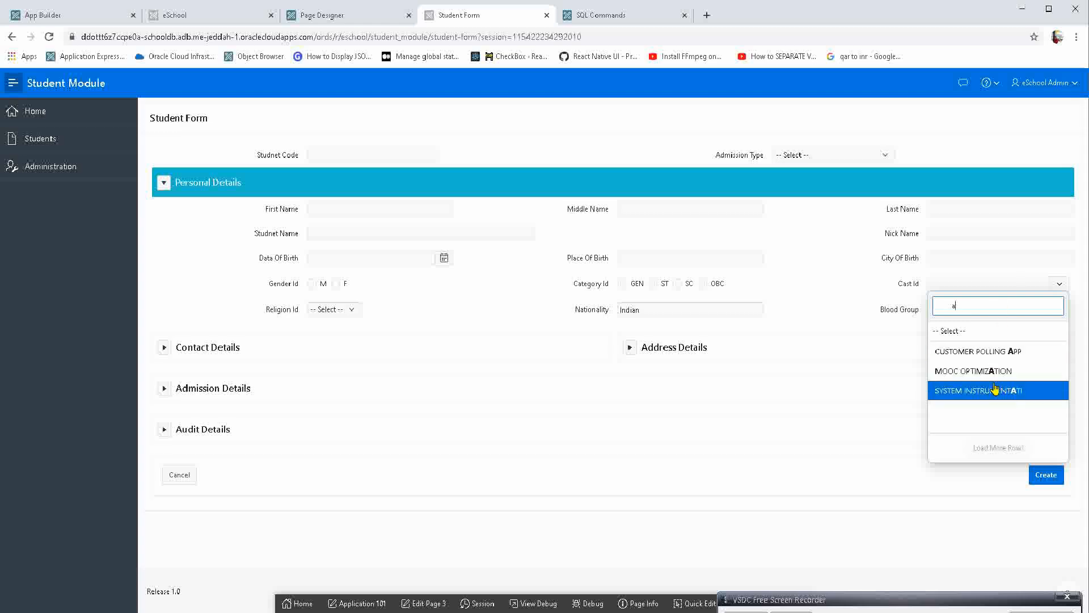
Return to Page Designer and look over Cast Id's Title, Popup Width, Popup Height and Additional Outputs settings.
left_click(365, 15)
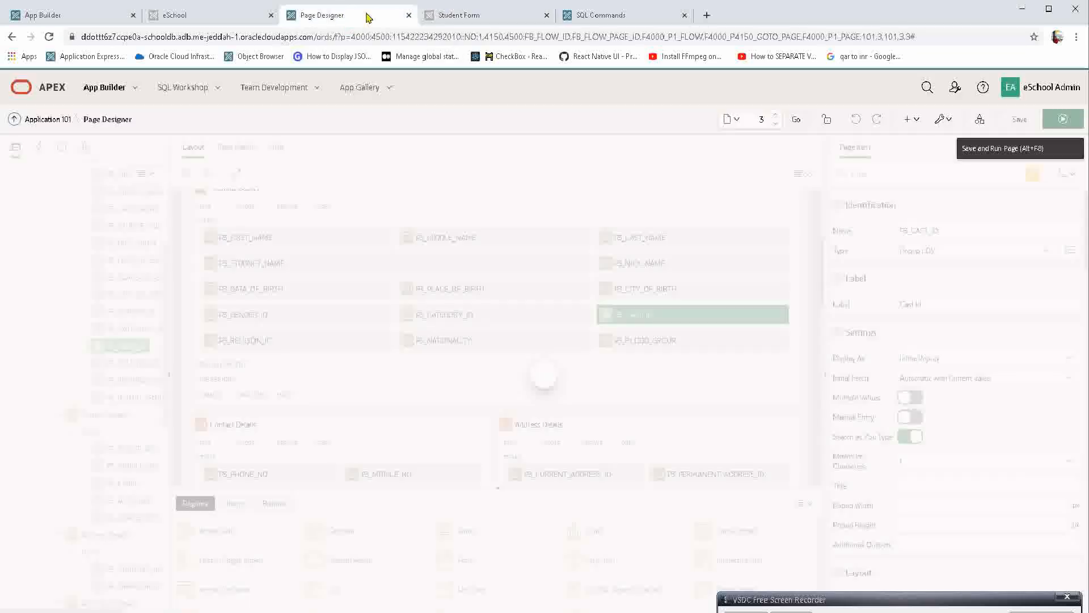
left_click(937, 486)
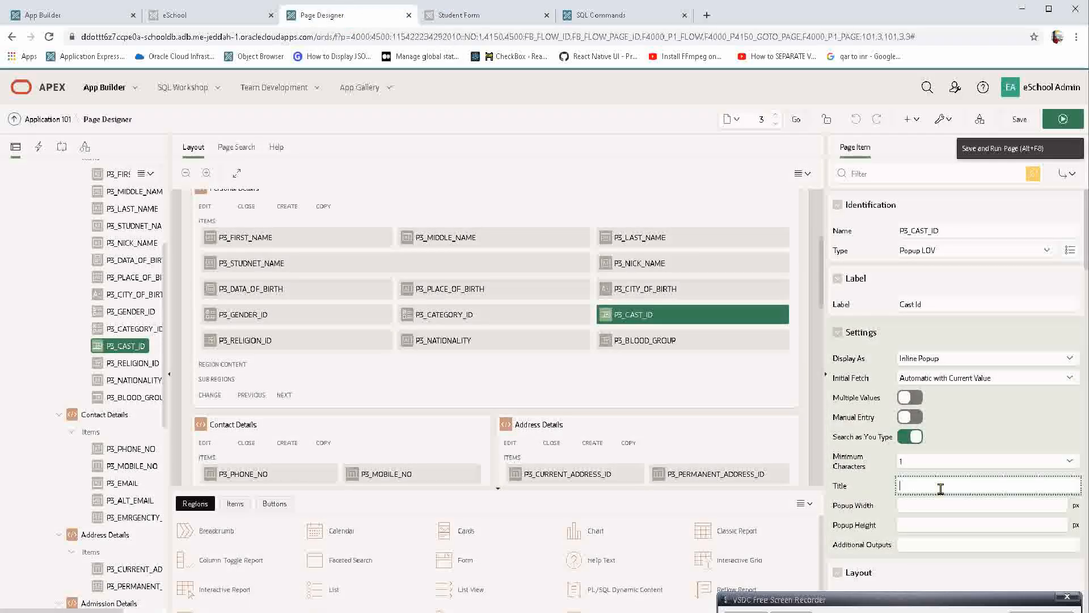
scroll(940, 488, "down", 2)
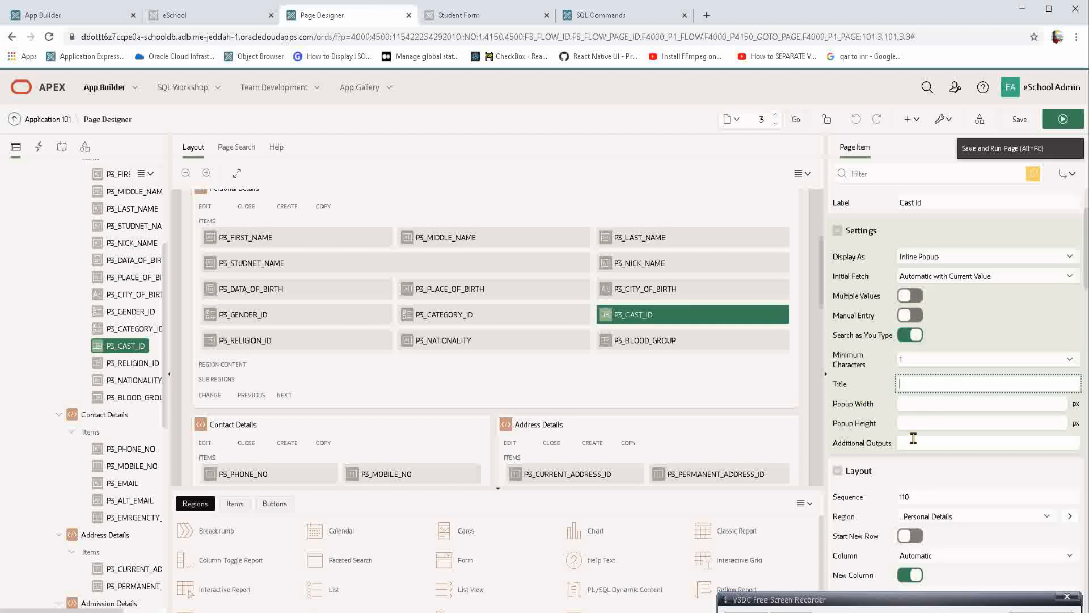
left_click(918, 403)
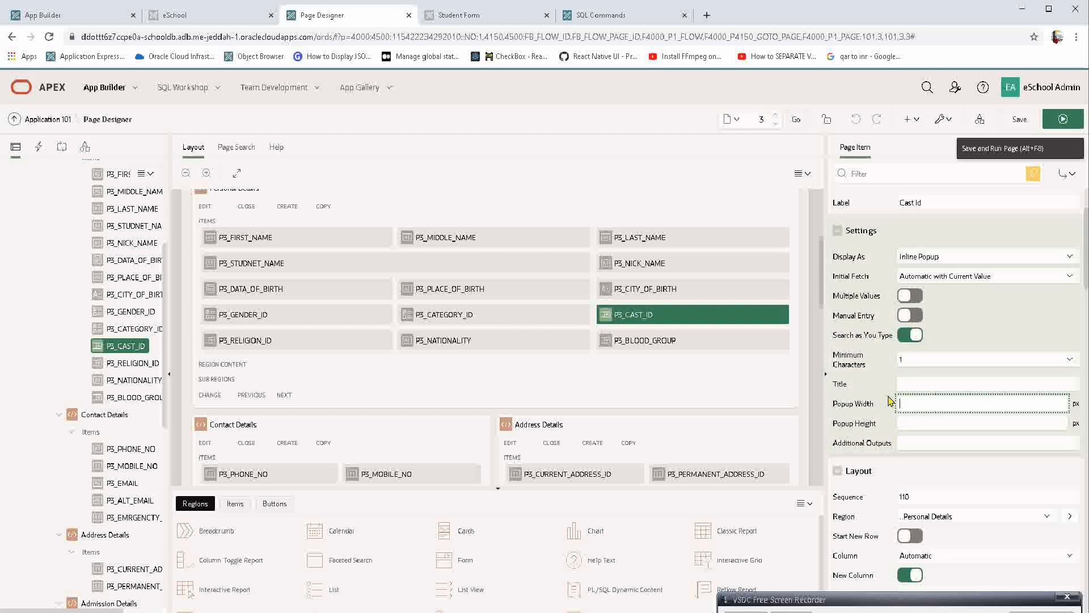
scroll(890, 401, "down", 2)
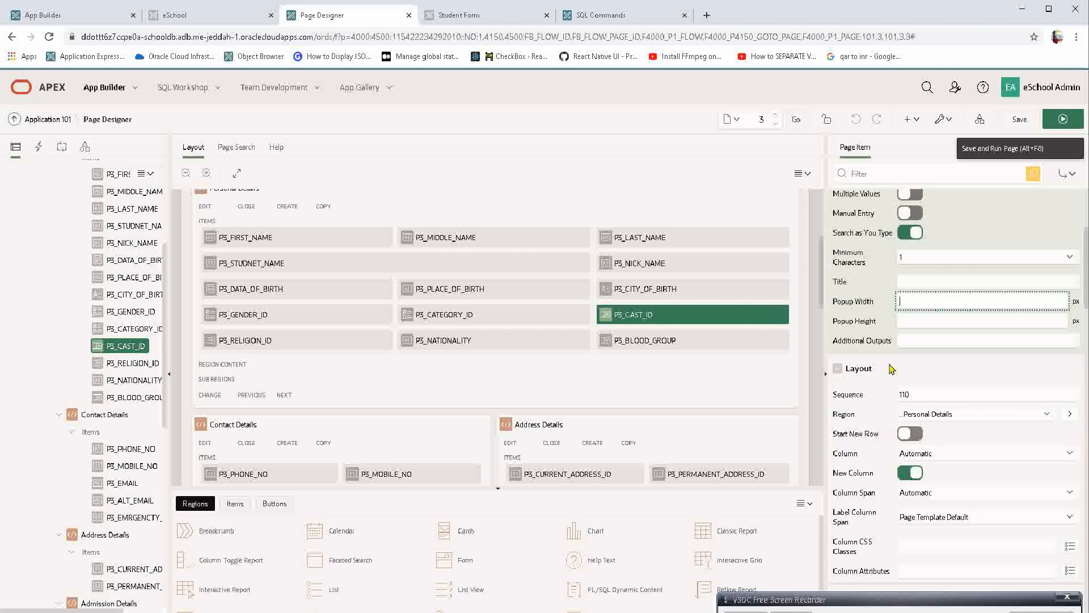
Run the page again and compare Cast Id's search popup with the Religion Id select list, leaving both unselected.
left_click(1071, 122)
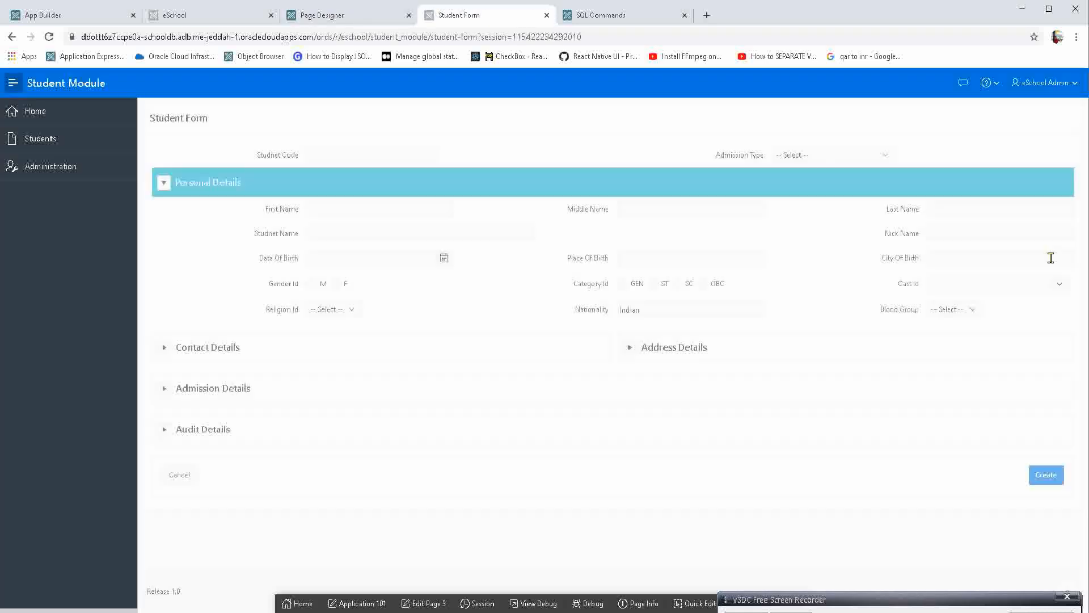
left_click(1043, 286)
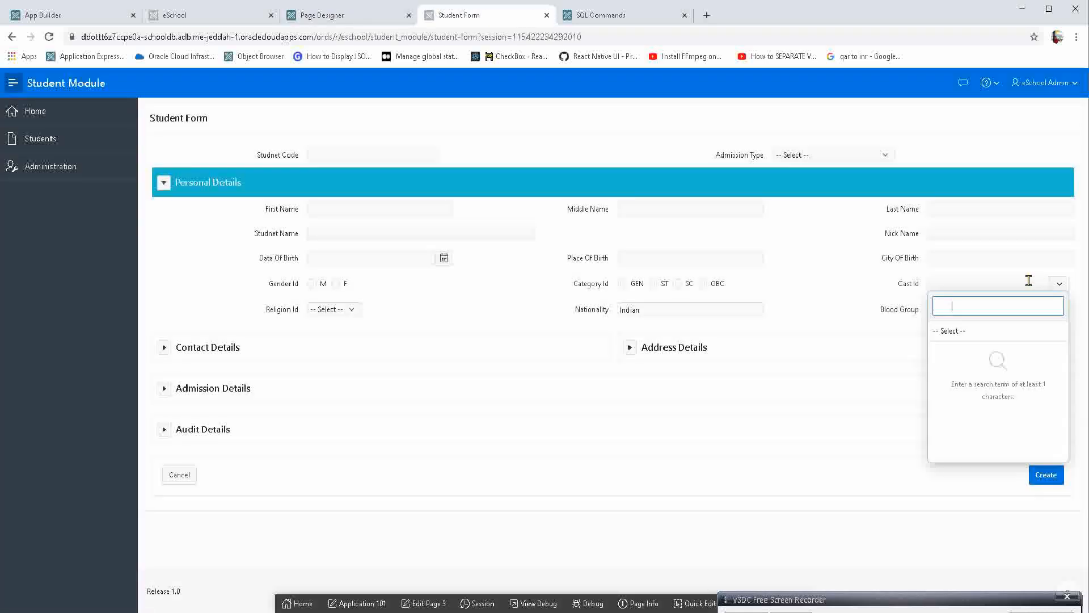
left_click(345, 311)
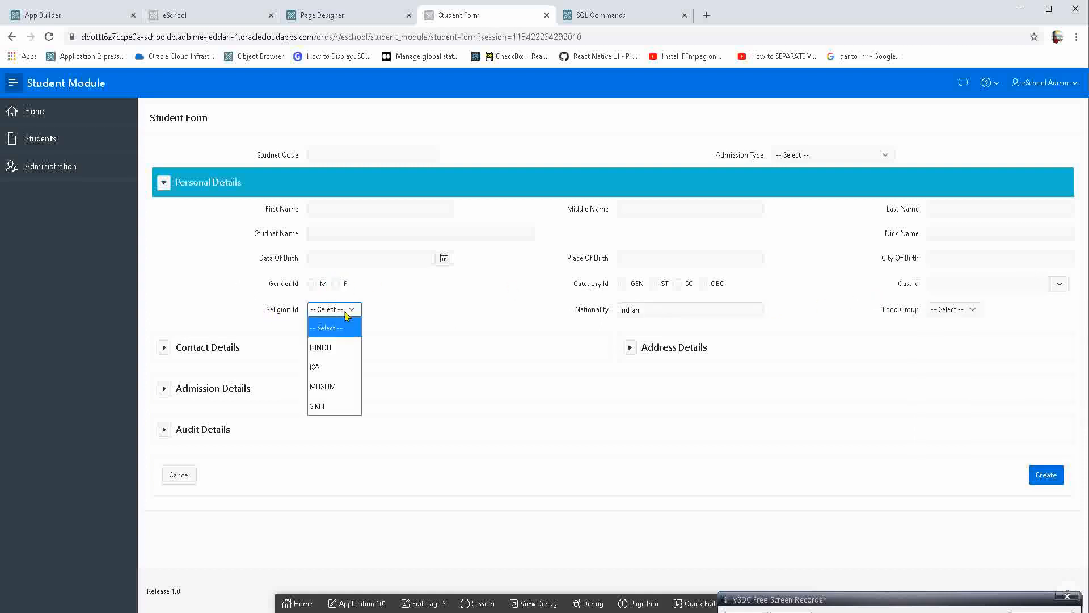
left_click(1016, 282)
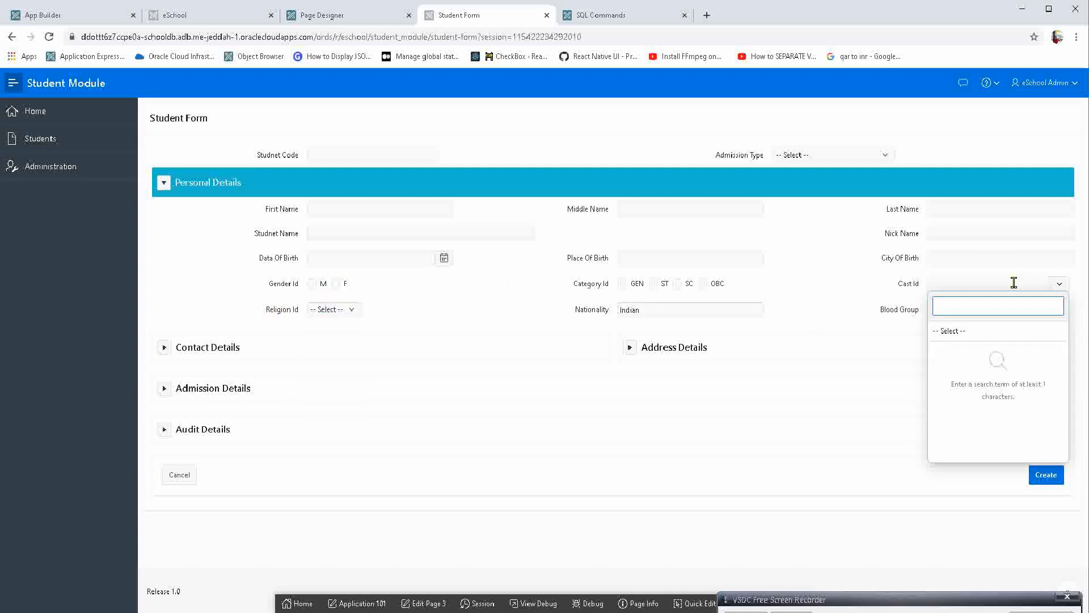
left_click(831, 361)
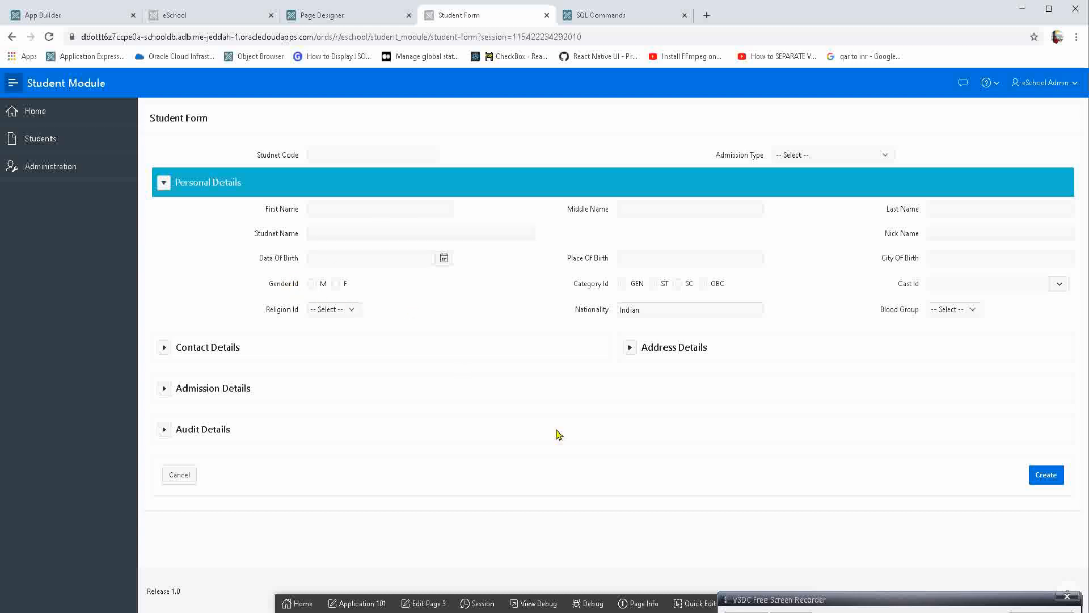
Use Quick Edit to open the Live Template Options of the Personal Details region, and shift the dialog away from the window edge.
left_click(694, 603)
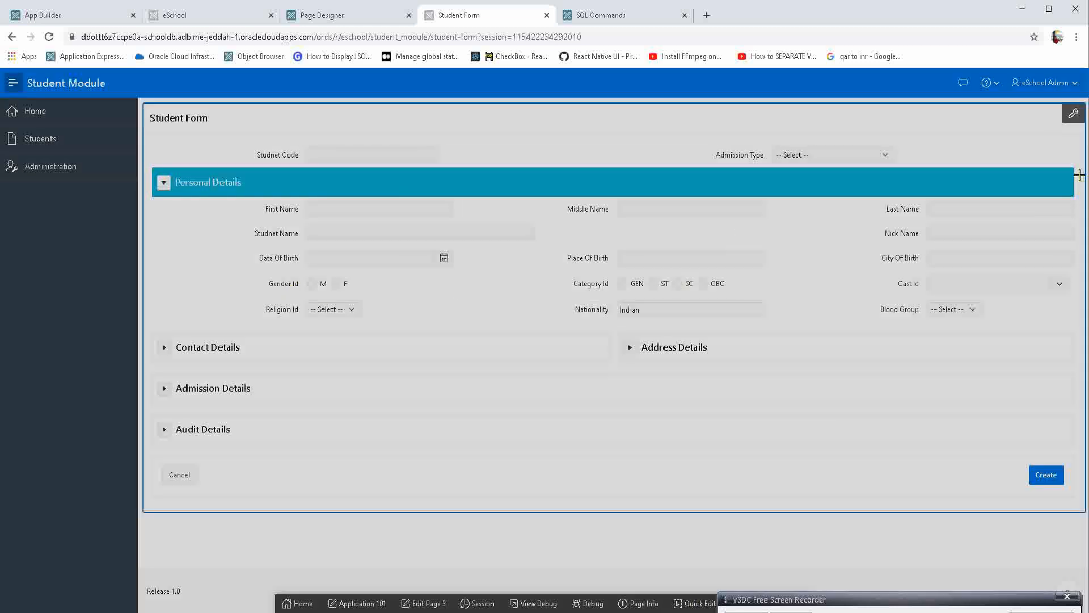
left_click(1050, 170)
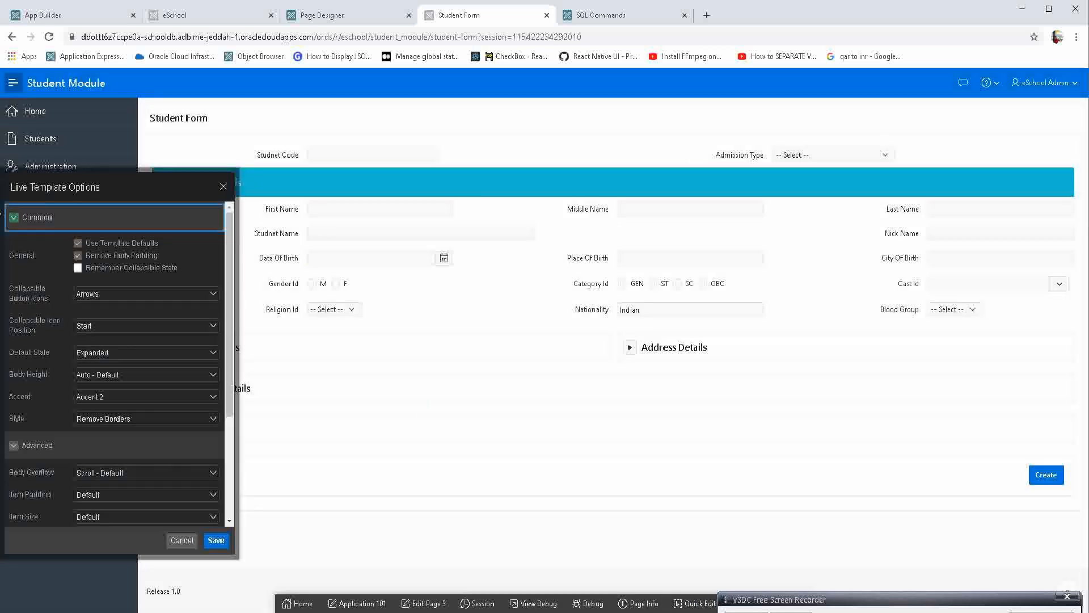
left_click_drag(60, 200, 157, 209)
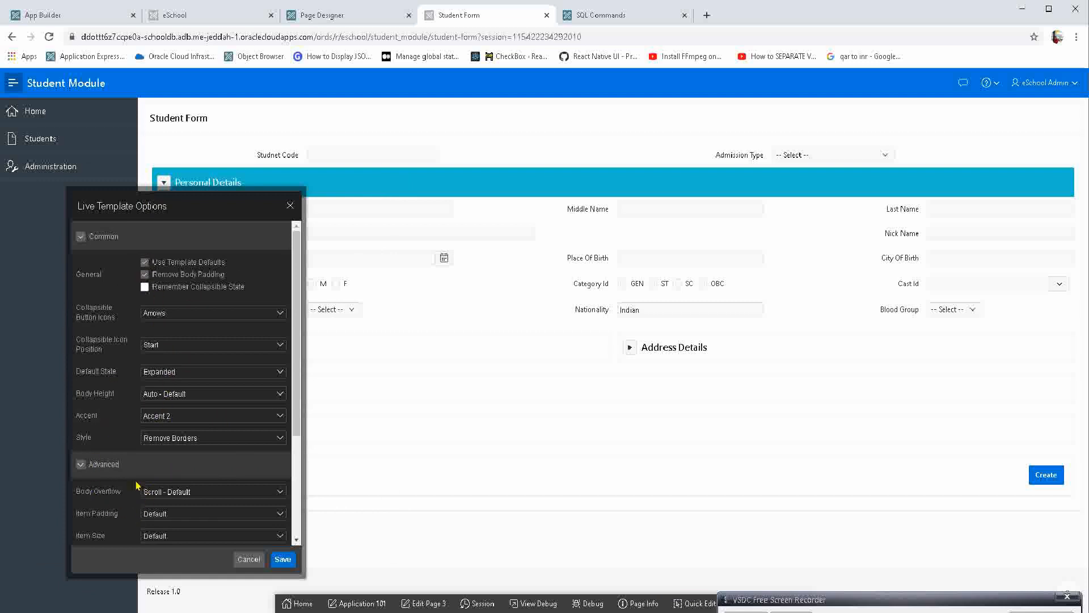
Try Remove Padding as the Personal Details region's Item Padding, moving the options dialog clear of the form's first column.
scroll(136, 485, "down", 3)
left_click(179, 357)
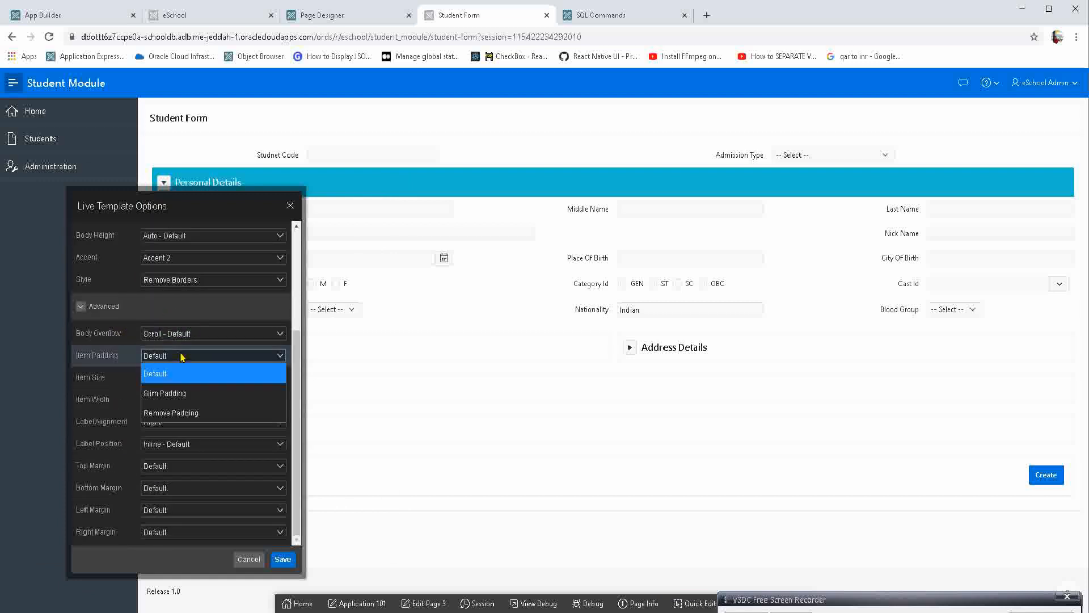
left_click(170, 410)
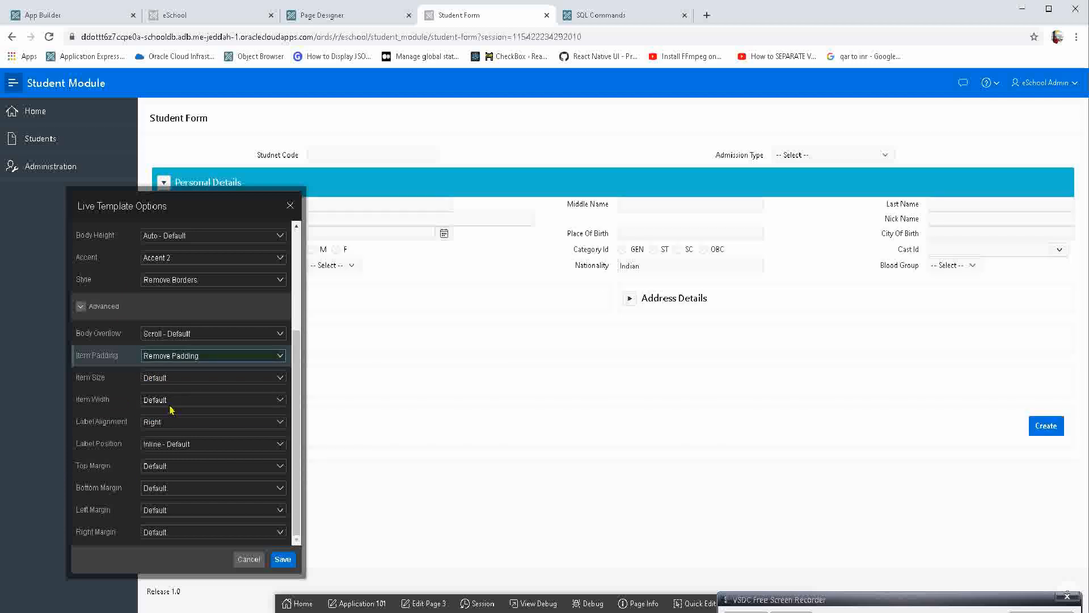
left_click_drag(208, 195, 345, 261)
left_click_drag(290, 205, 639, 229)
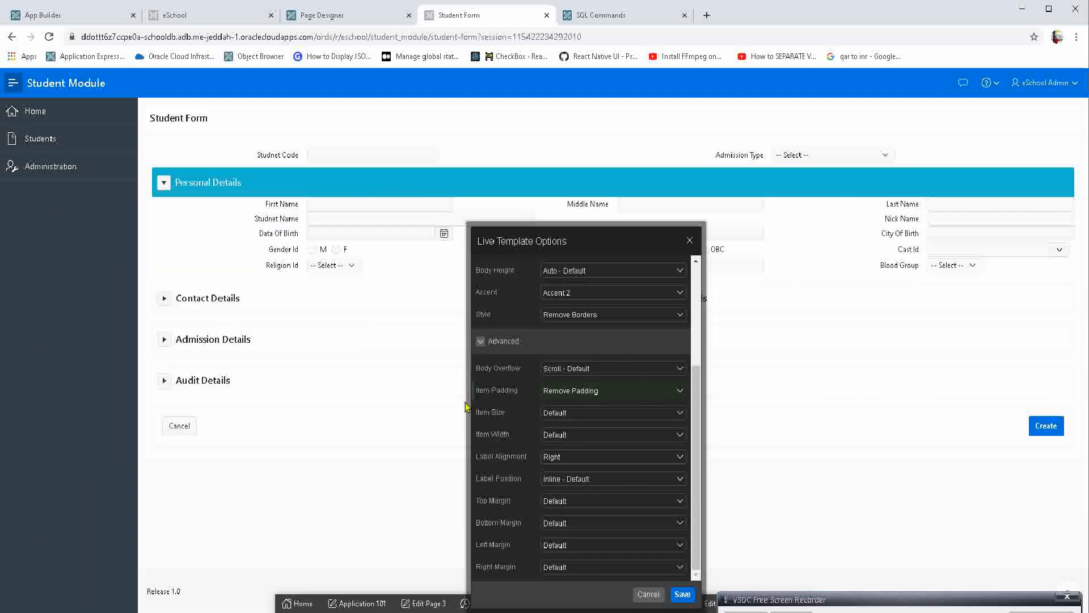
Try Slim Padding for the region's items, and switch Item Padding back to Default for comparison.
left_click(579, 393)
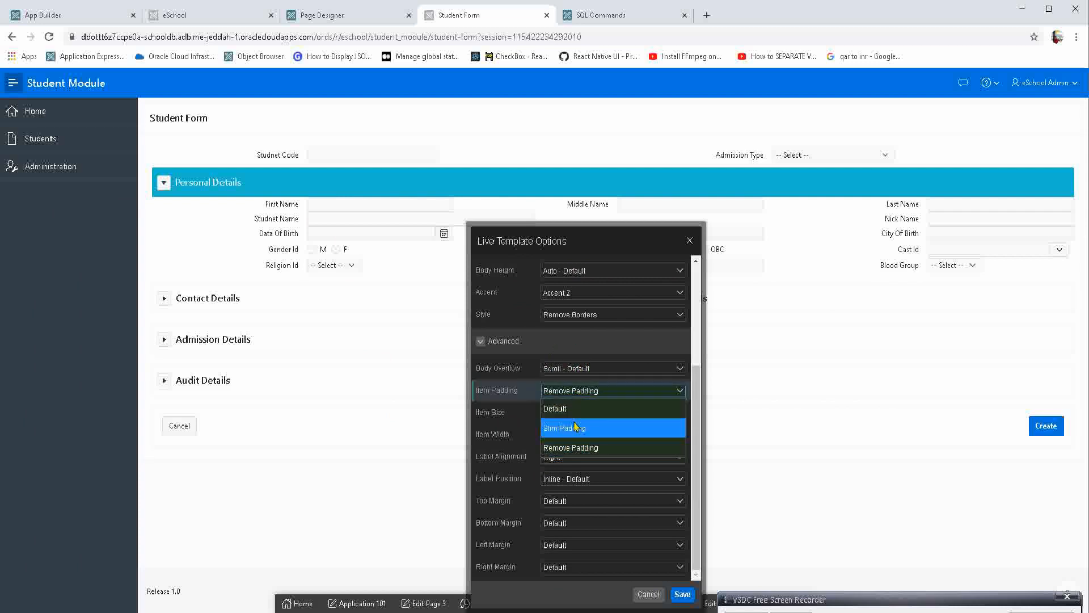
left_click(575, 425)
key("Down")
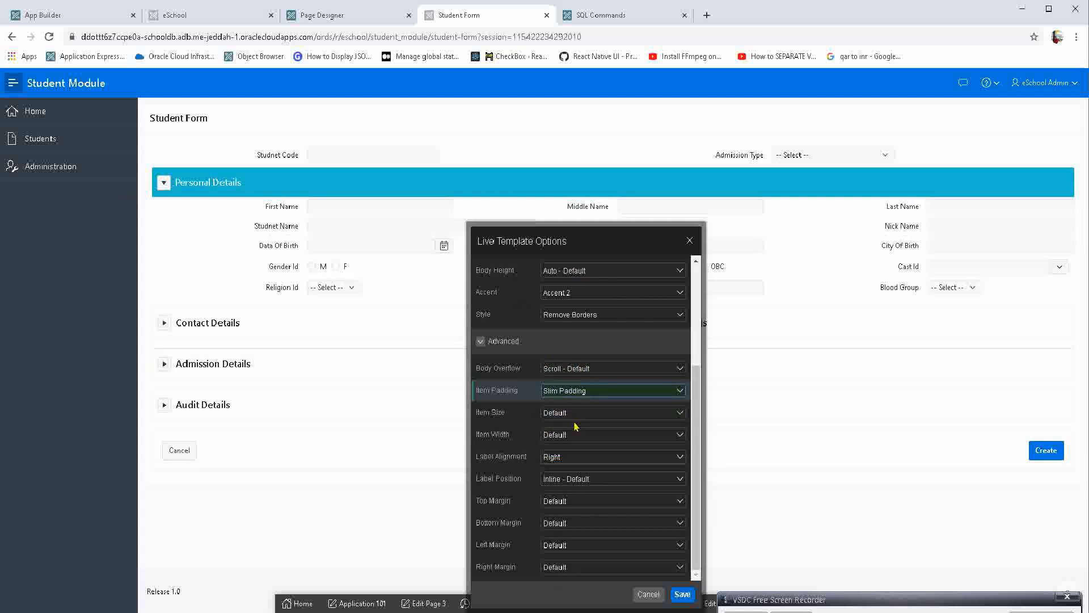
left_click(579, 391)
left_click(577, 409)
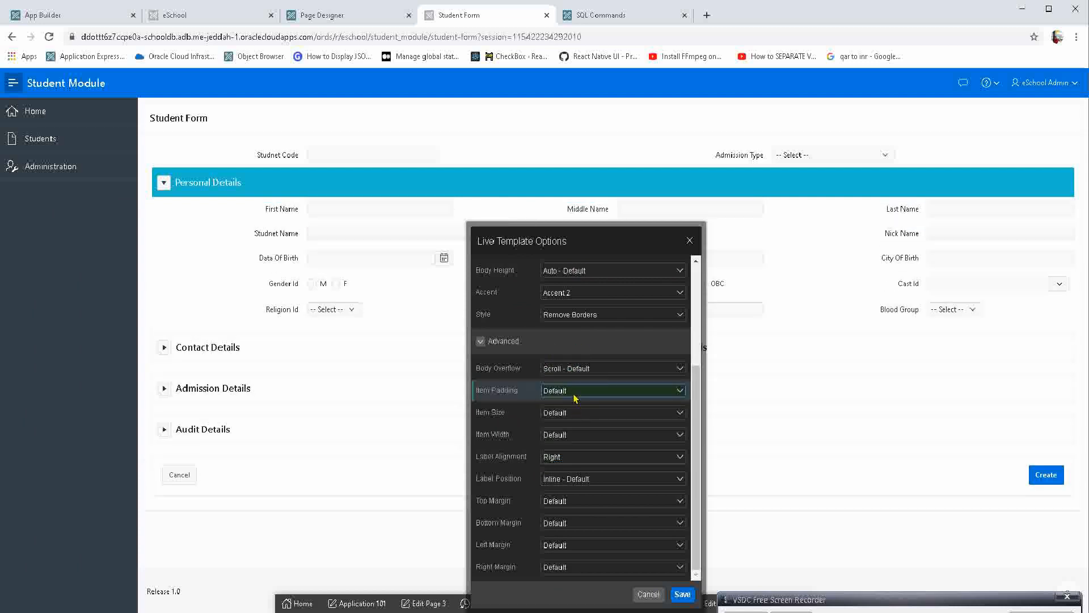
Set the region's Item Padding to Slim Padding and its Item Size to Large.
left_click(575, 397)
left_click(571, 430)
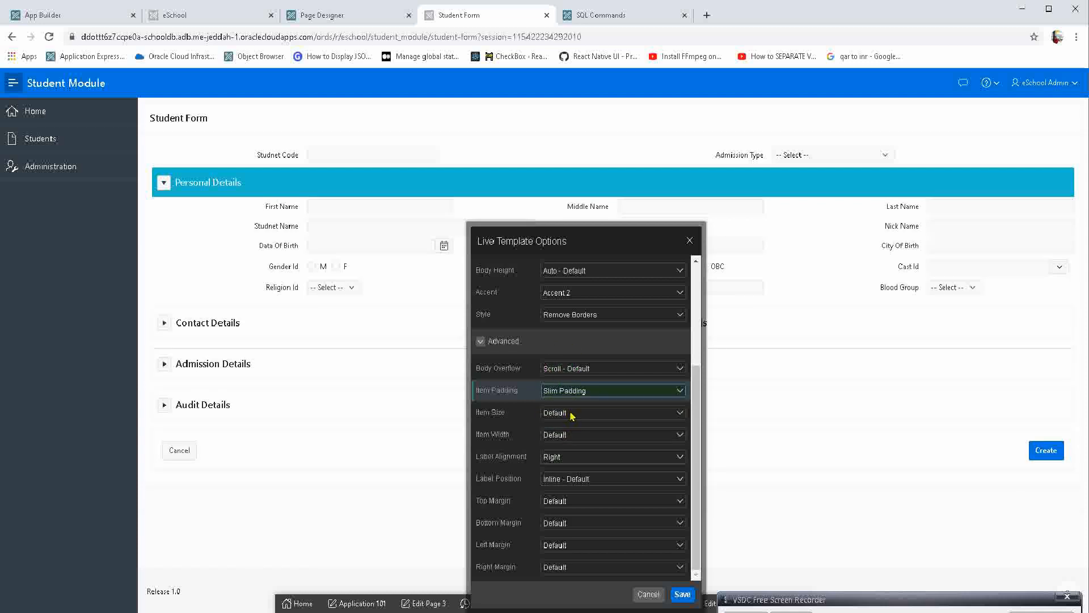
left_click(572, 415)
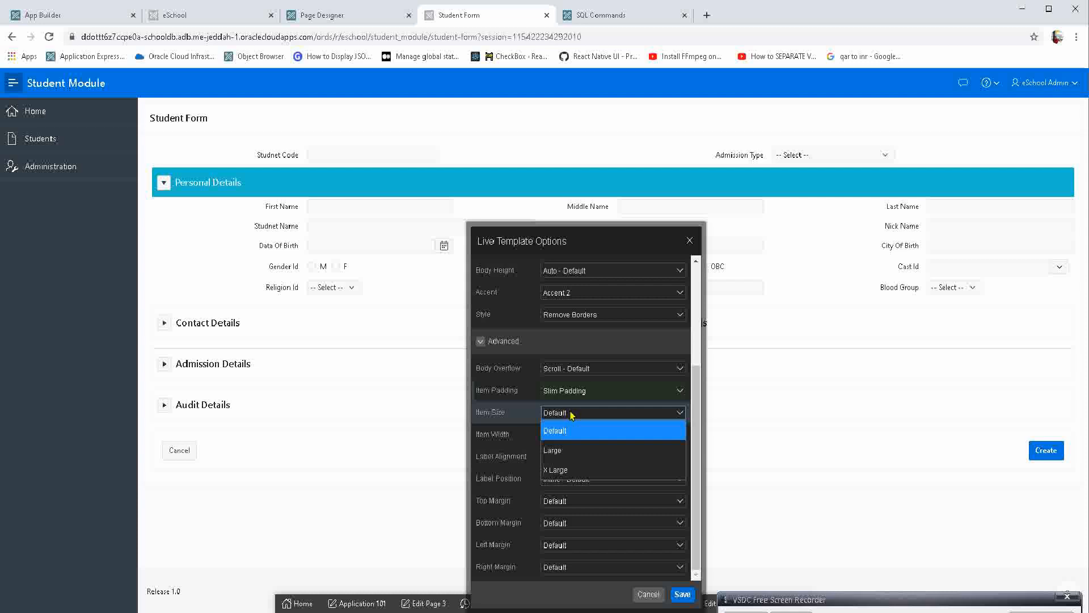
left_click(578, 450)
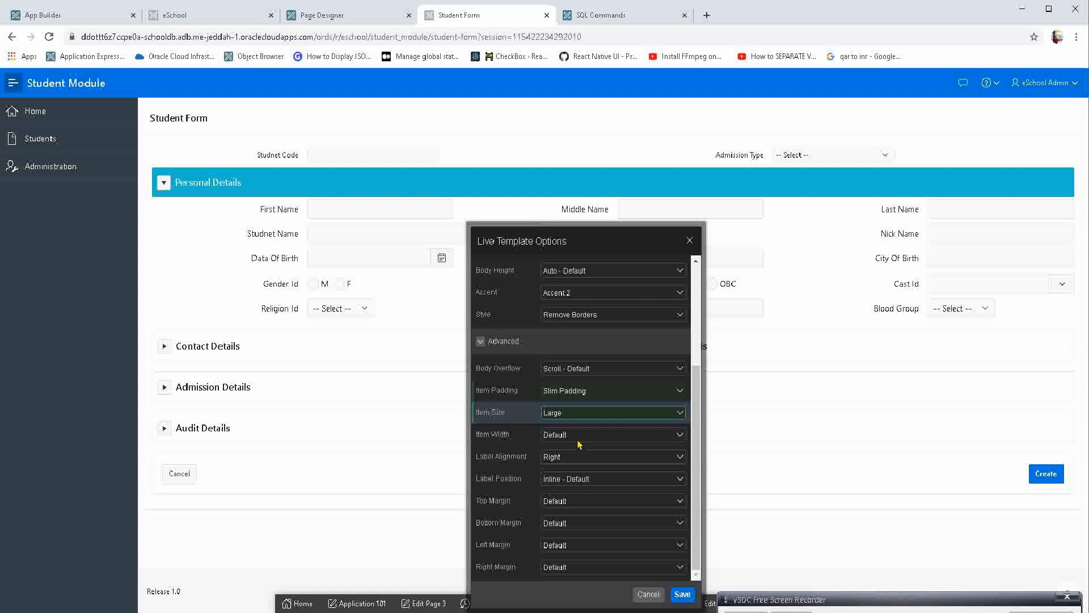
Try Left as the region's Label Alignment, and set it back to Right.
left_click(568, 457)
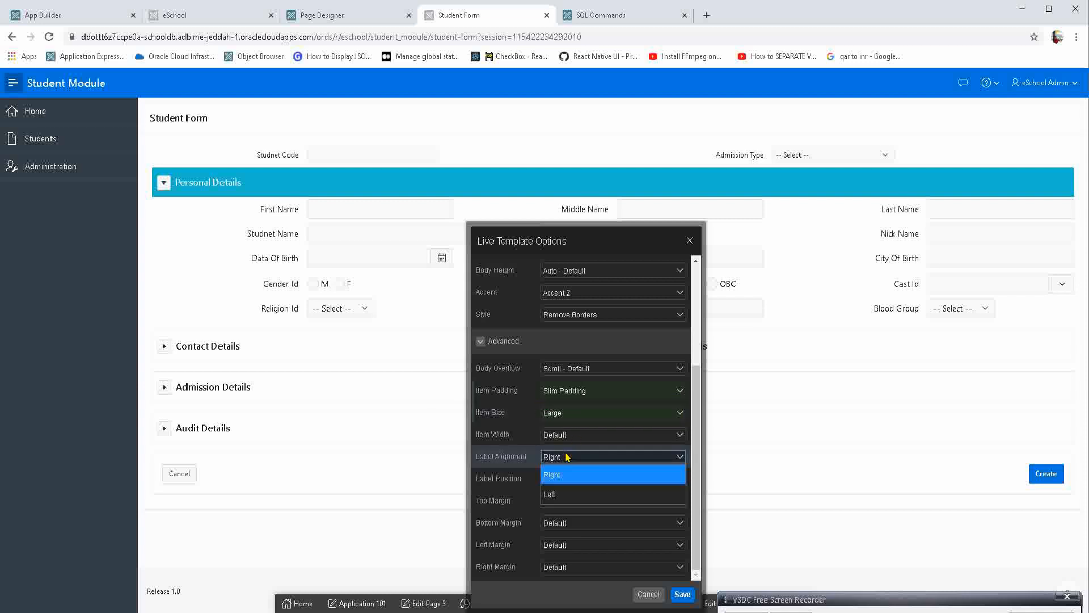
left_click(562, 493)
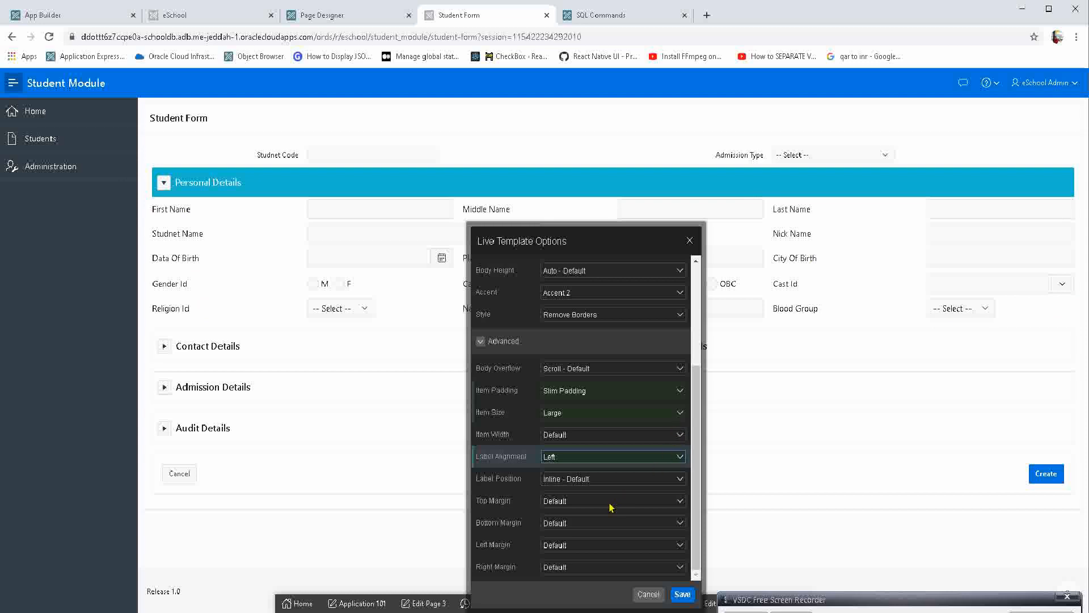
left_click(570, 460)
left_click(574, 480)
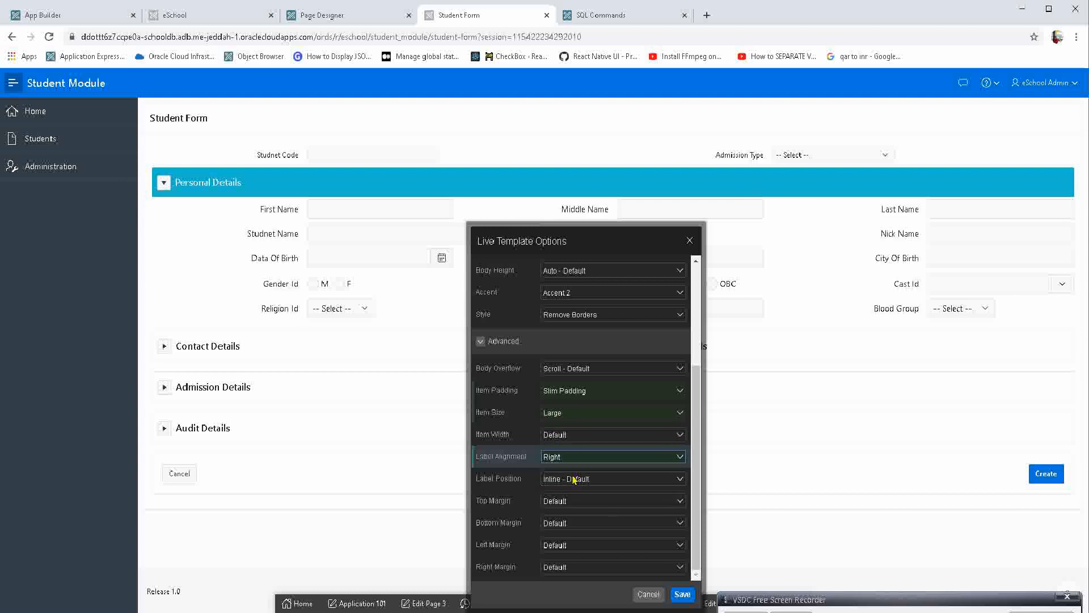
Set the region's Label Position to Show Form Labels Above.
left_click(582, 479)
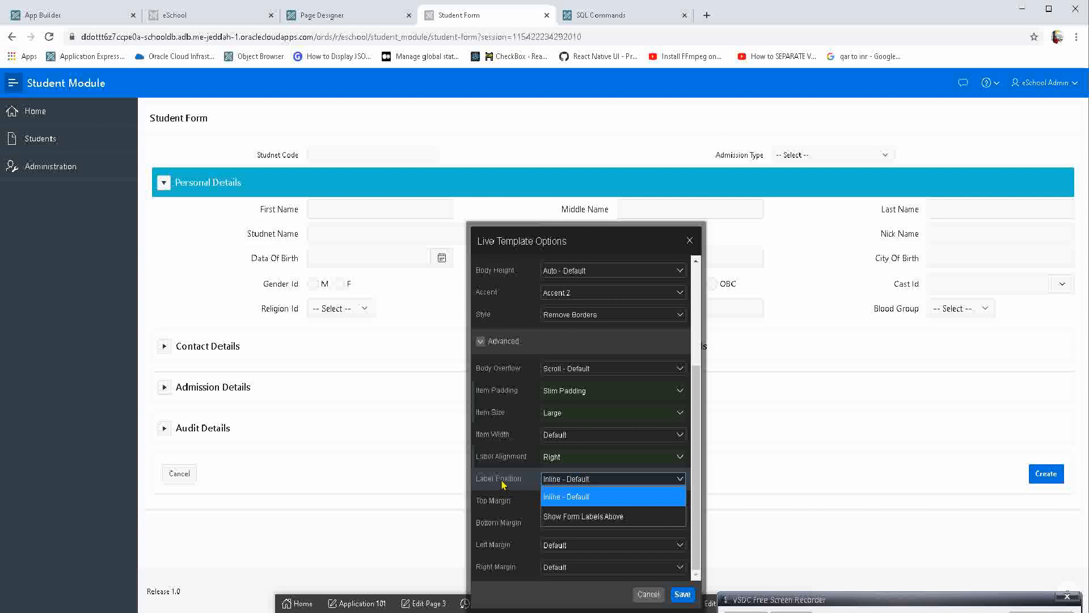
left_click(584, 516)
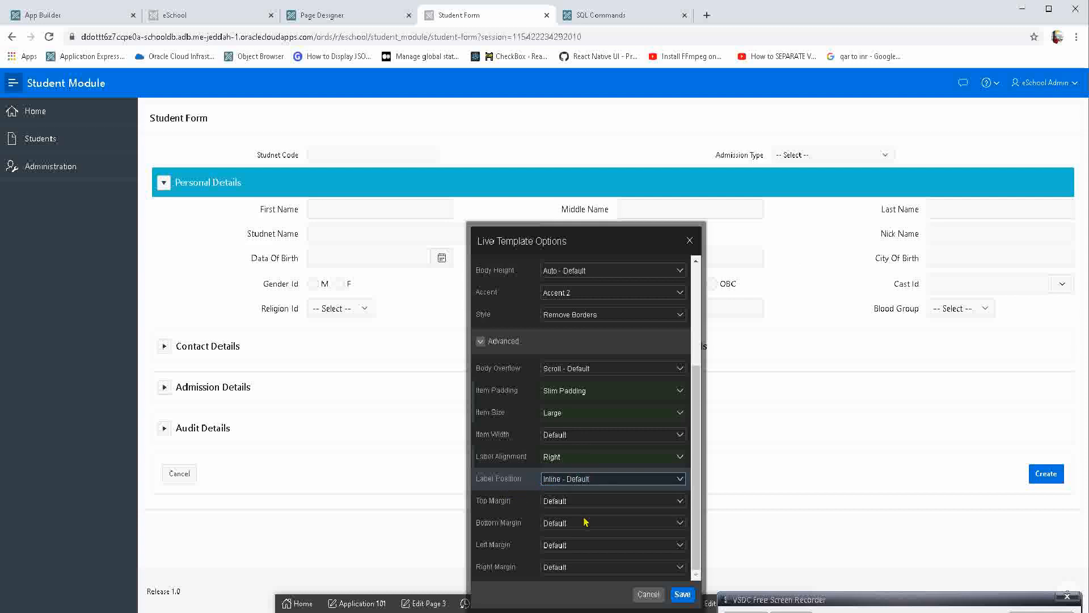
Return the region's Label Position to Inline - Default, review the remaining template options, and close them without saving.
left_click(569, 479)
left_click(543, 512)
scroll(573, 353, "up", 3)
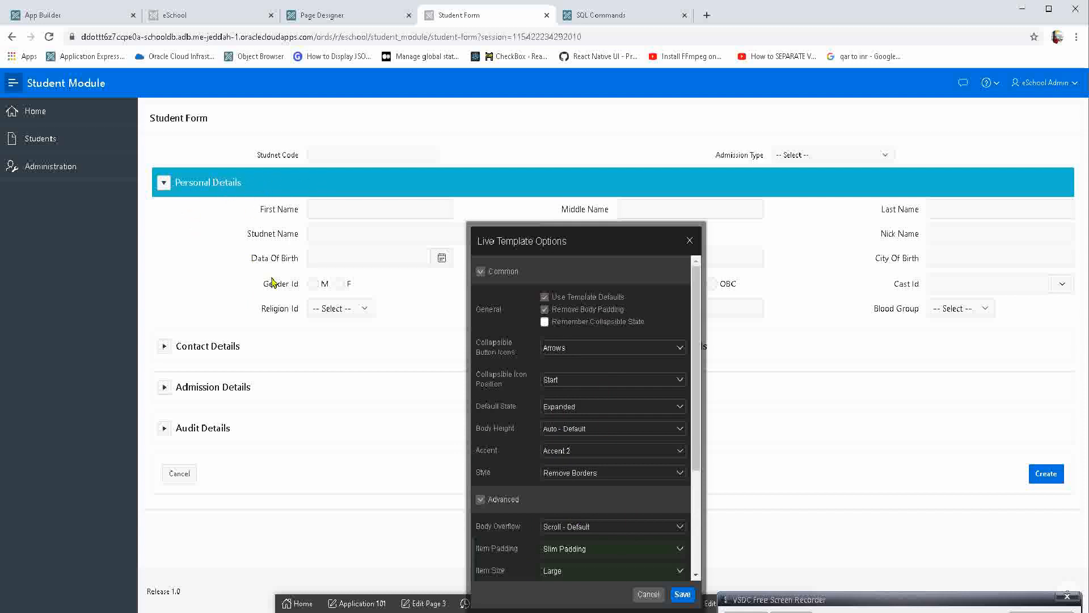
scroll(488, 391, "down", 3)
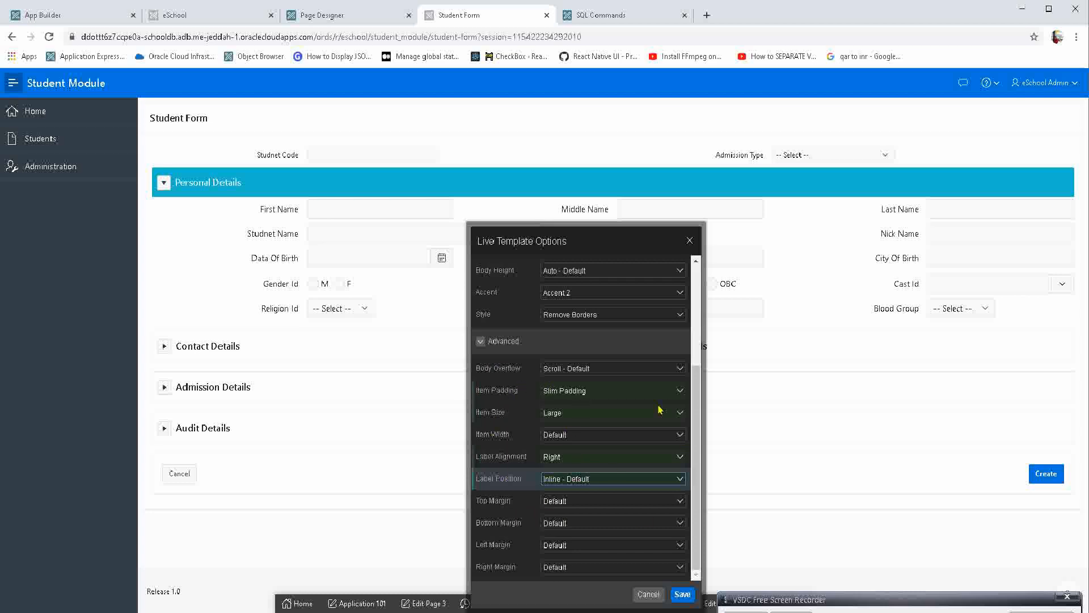
left_click(647, 594)
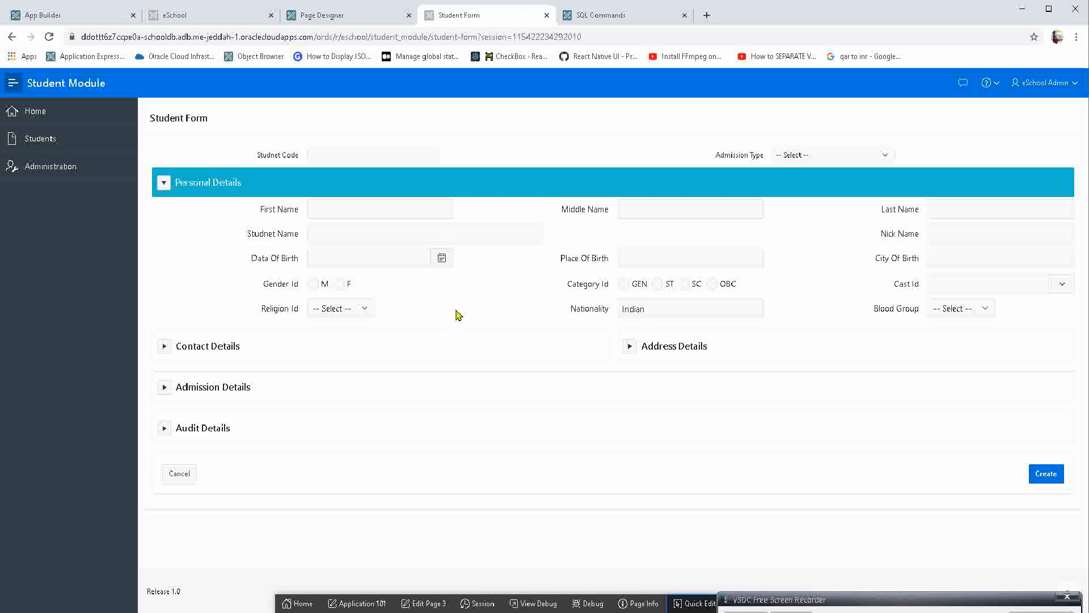
In Page Designer, set the Value Placeholder of P3_FIRST_NAME to "First Name", and save and run the page.
left_click(340, 209)
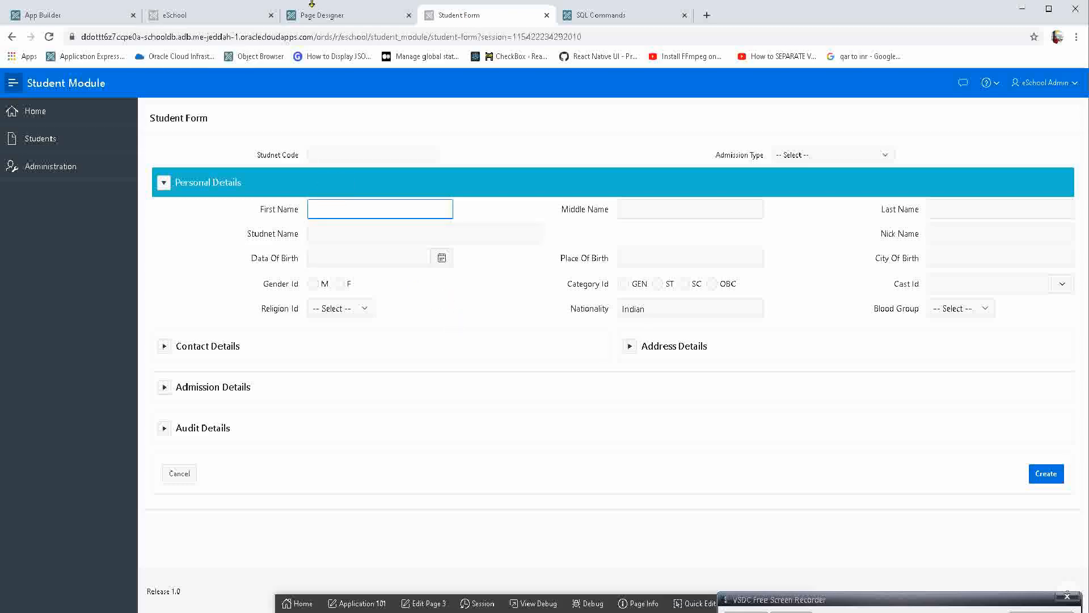
left_click(322, 14)
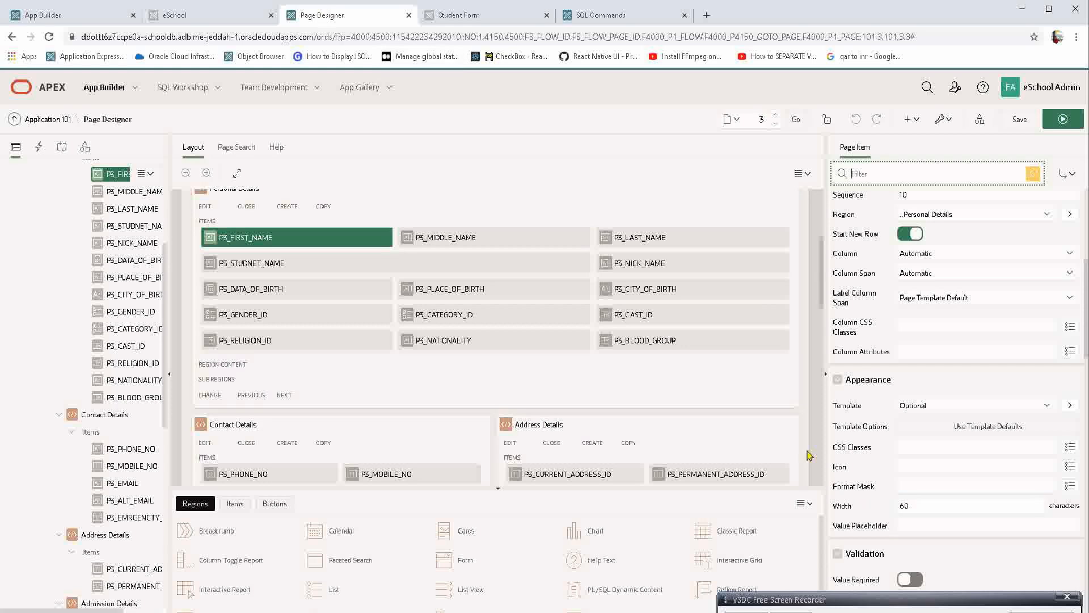
left_click(118, 190)
left_click(110, 172)
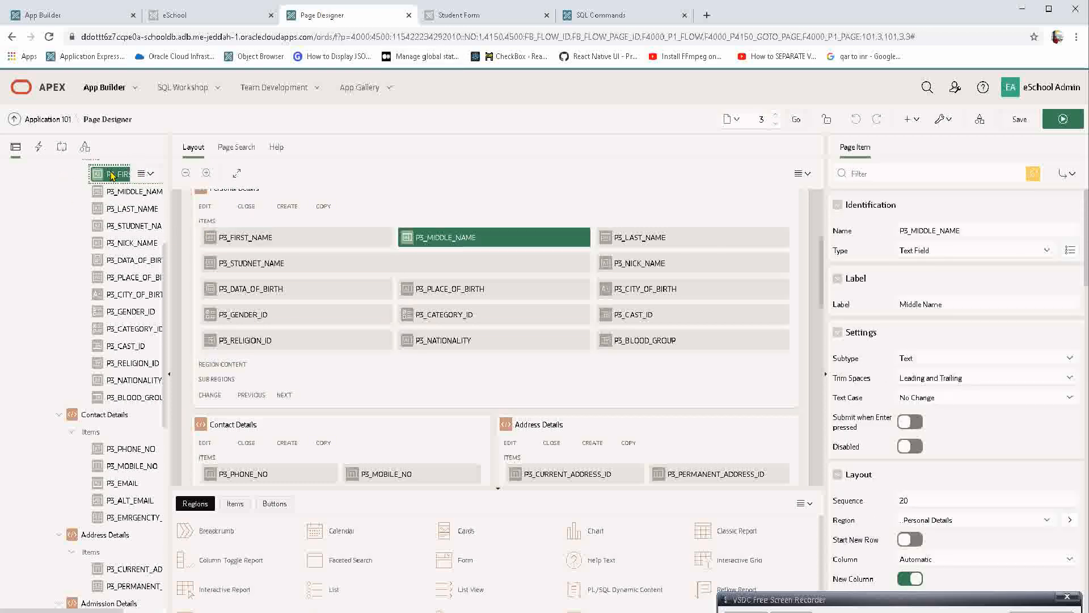
scroll(904, 431, "down", 7)
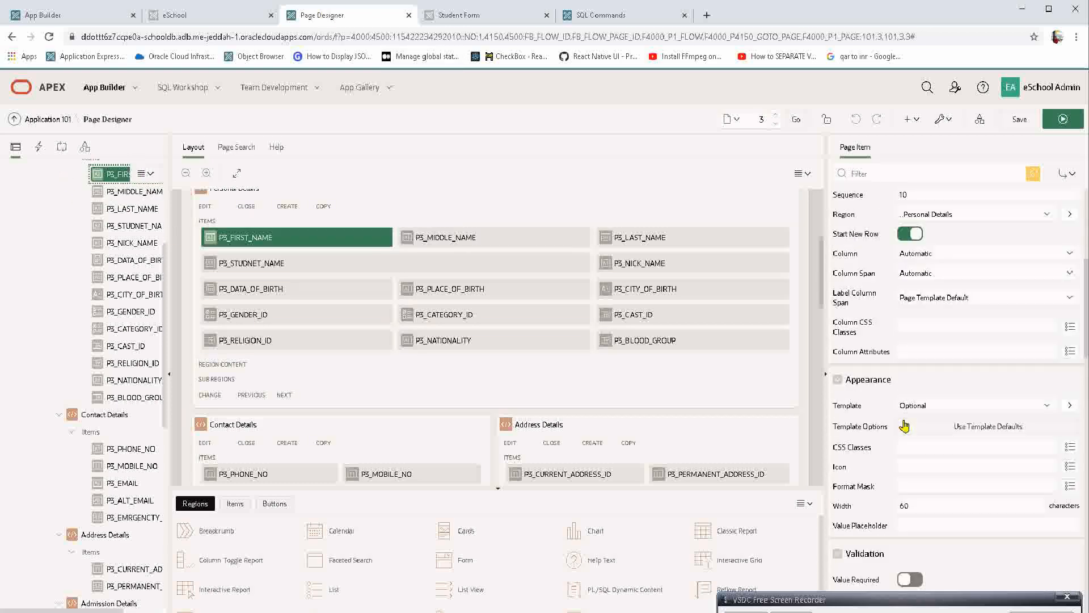
left_click(932, 420)
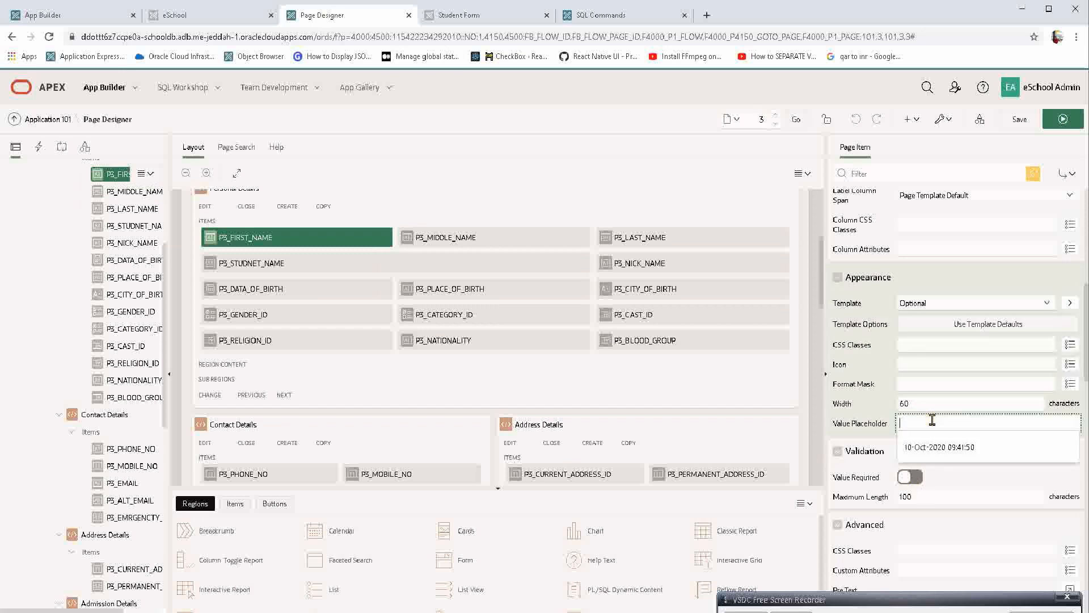
type("FI")
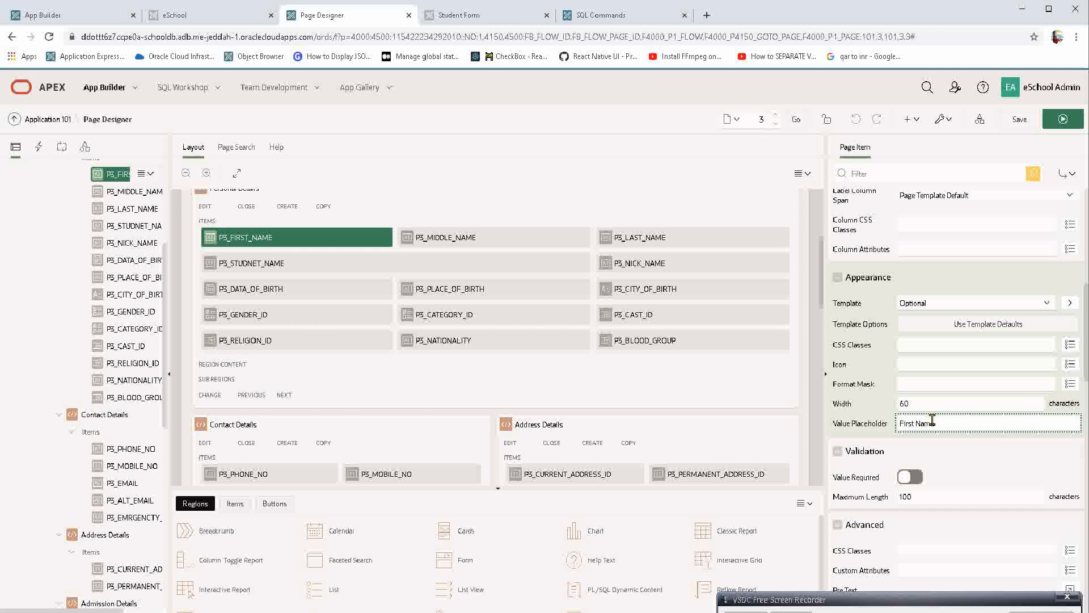
triple_click(932, 423)
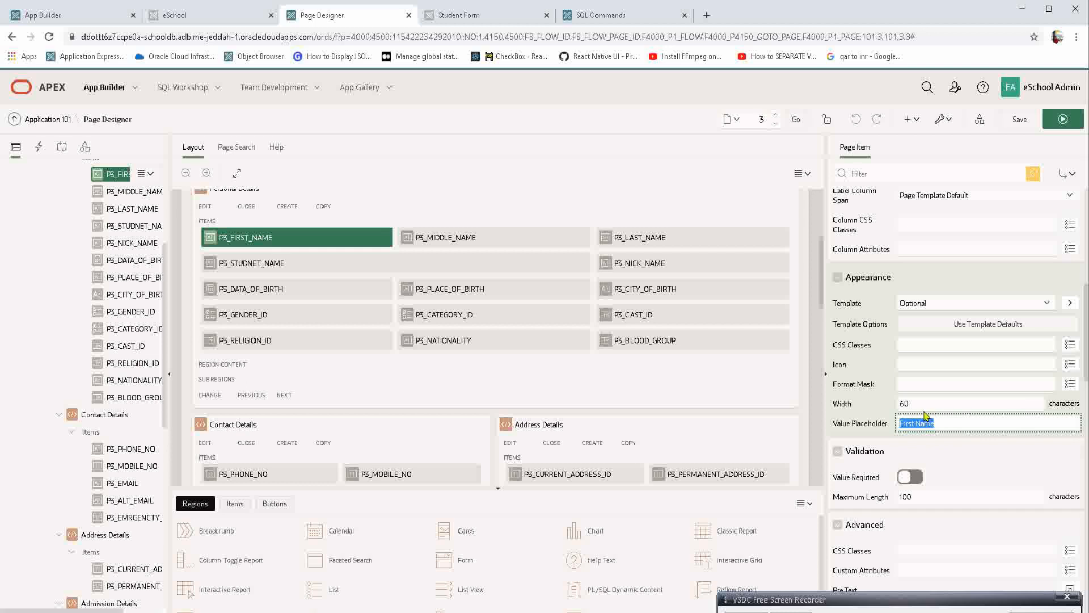
left_click(864, 423)
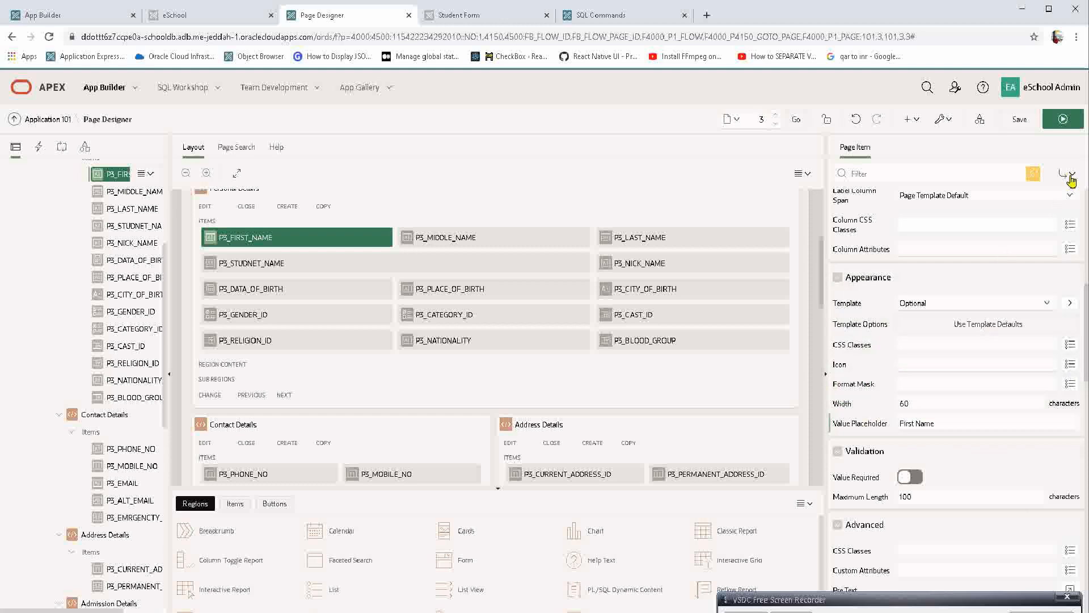
left_click(1064, 120)
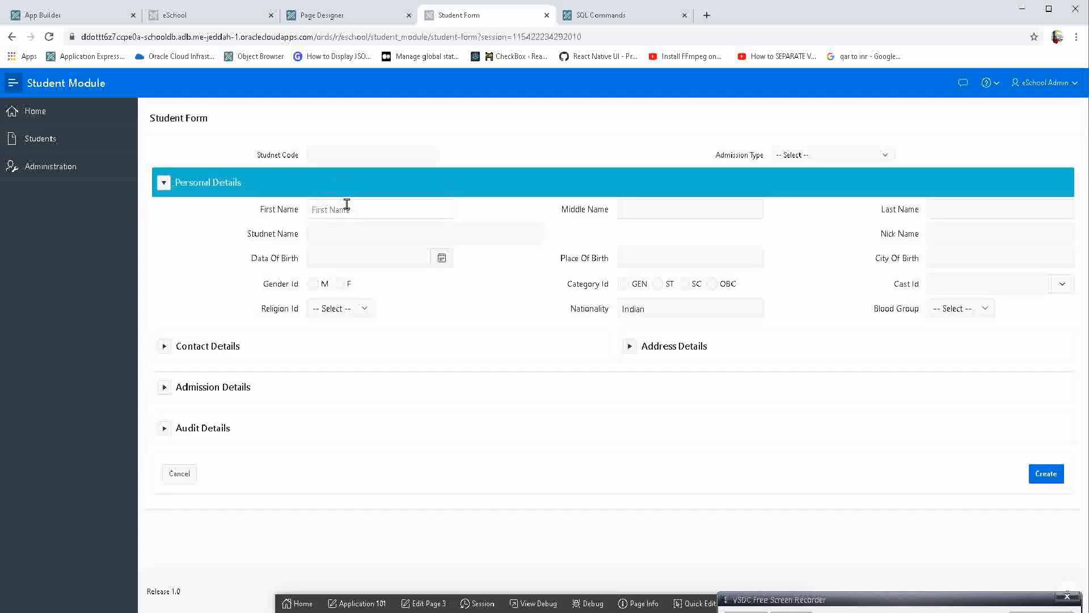
Test the First Name placeholder on the form by entering a few characters and clearing them.
left_click(345, 209)
type(".xc")
key("BackSpace")
key("BackSpace")
key("BackSpace")
left_click(448, 235)
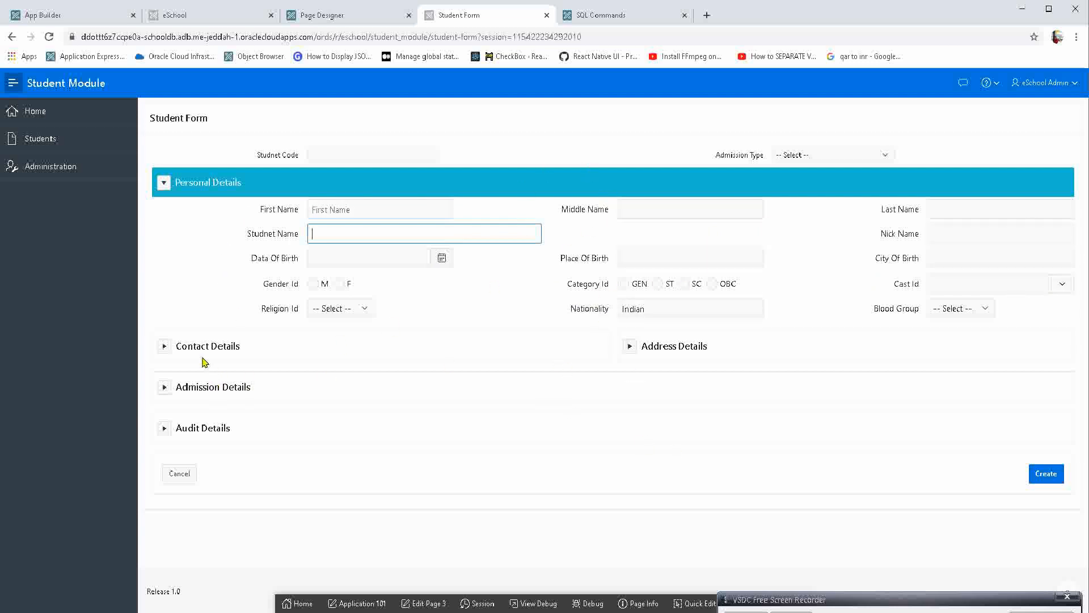
Expand the Contact Details region and check how the Phone No and Mobile No labels behave on focus.
left_click(164, 346)
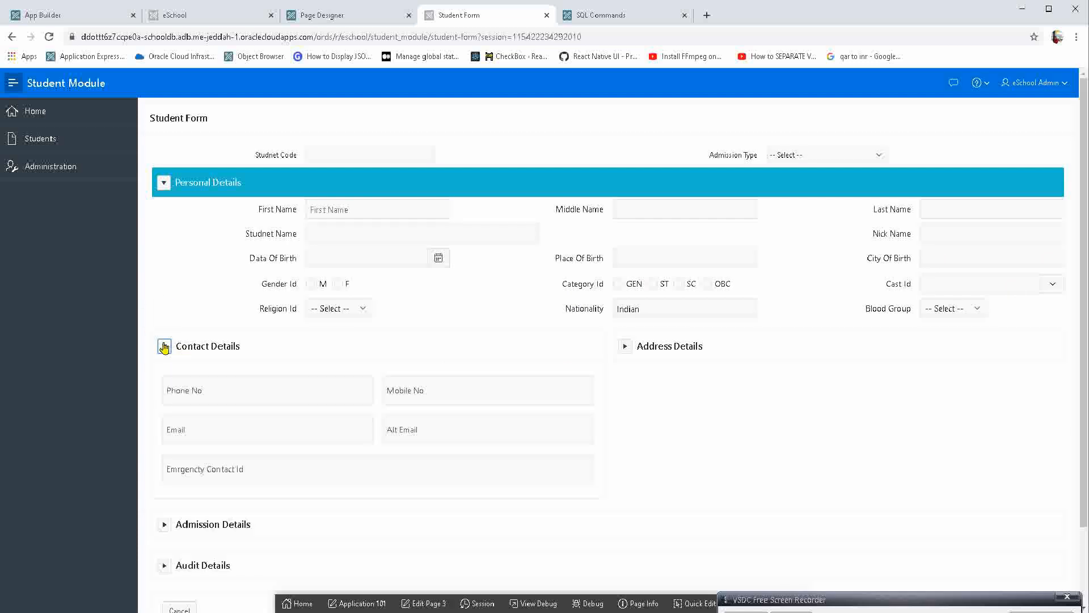
left_click(221, 396)
left_click(424, 386)
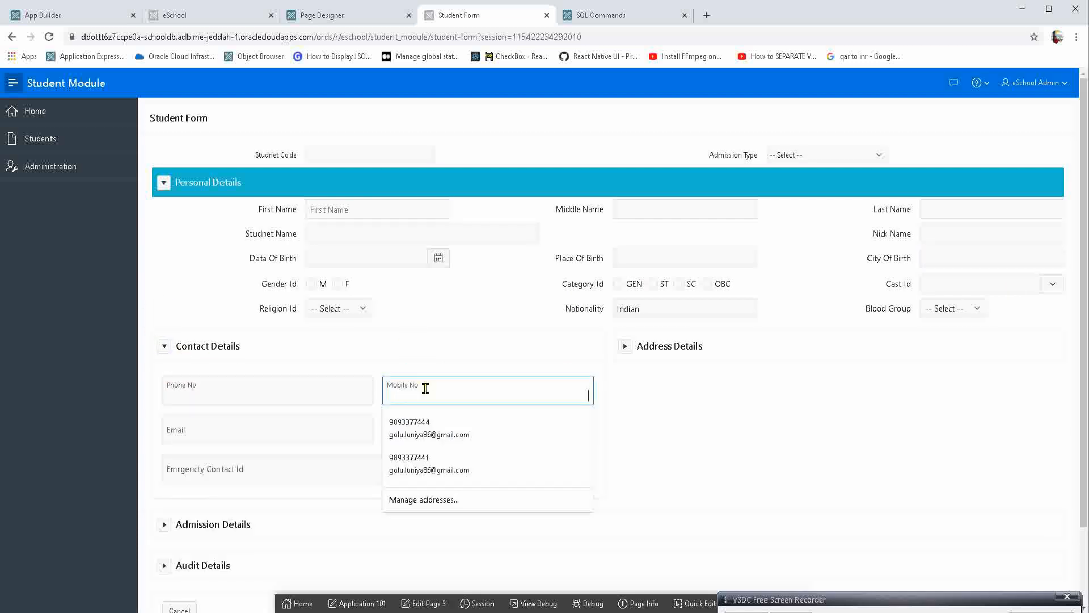
left_click(310, 388)
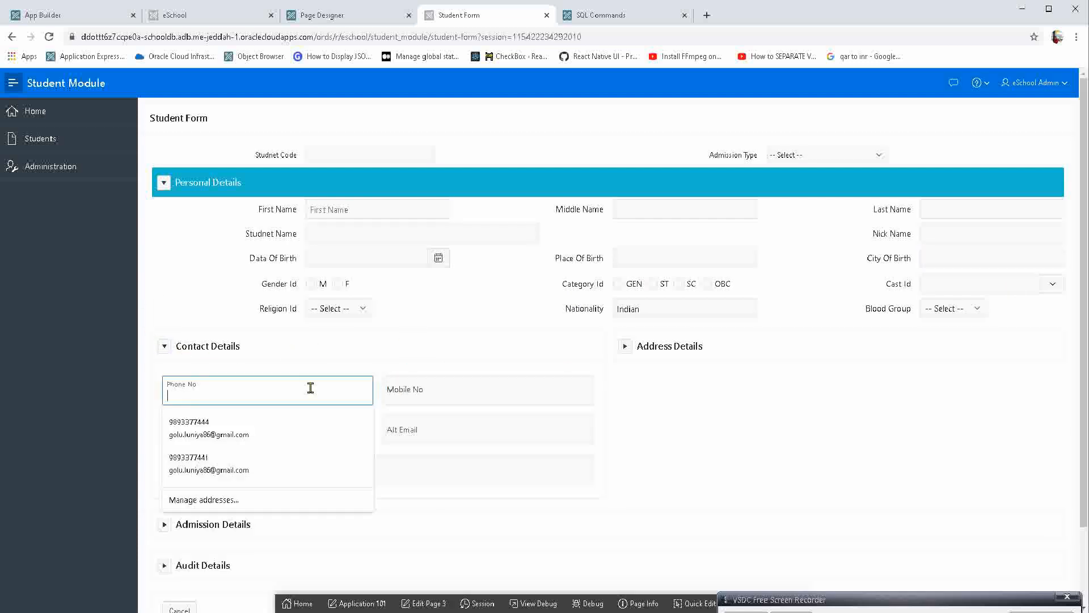
Open Phone No in Page Designer through Quick Edit, set its Subtype to Phone Number, and save and run the page.
left_click(695, 603)
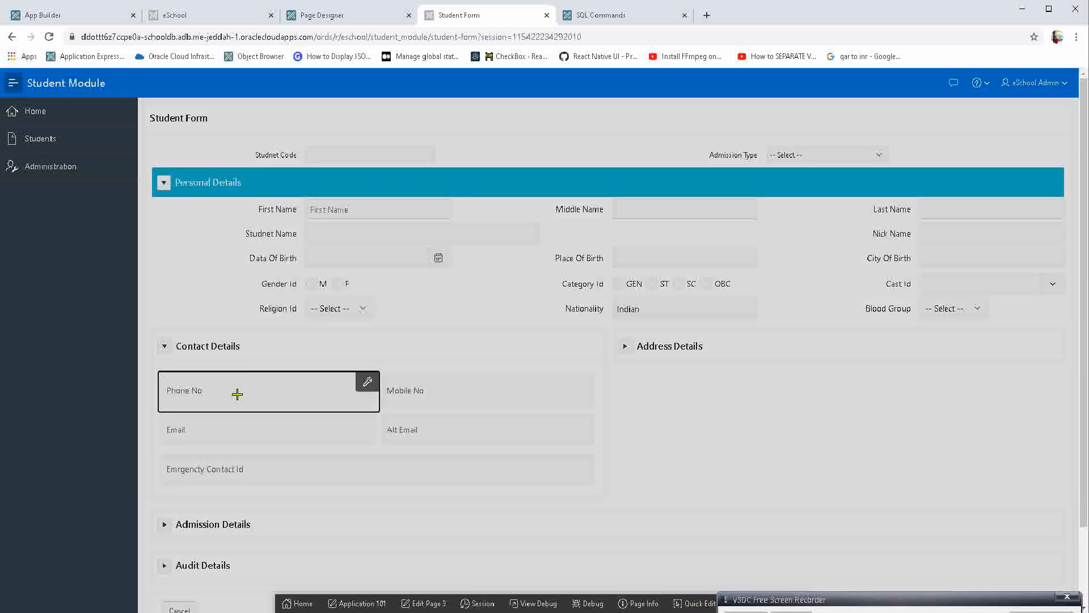
left_click(236, 400)
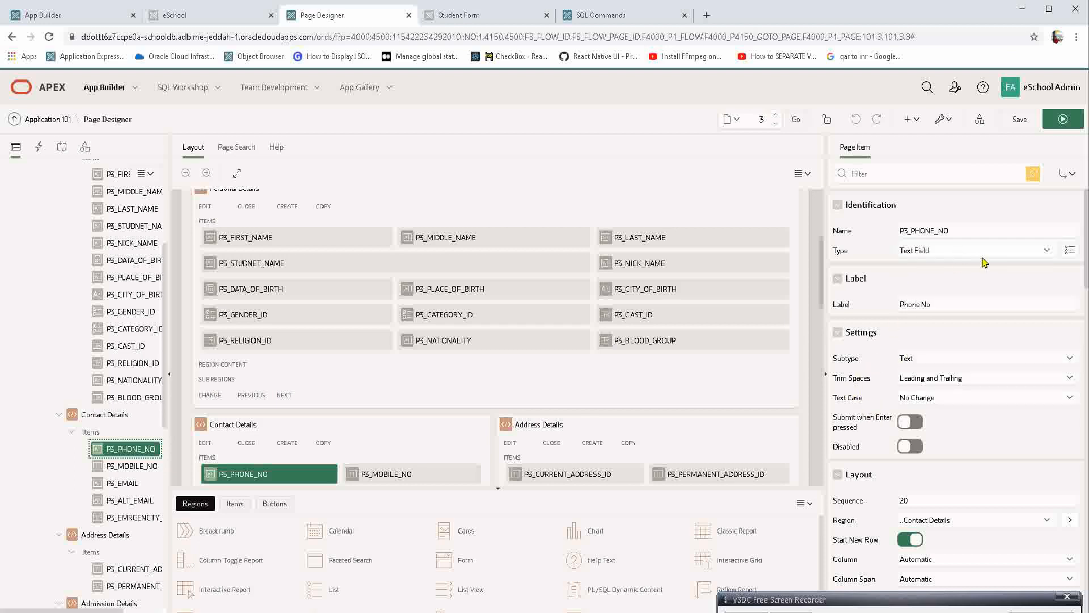
left_click(935, 357)
left_click(932, 416)
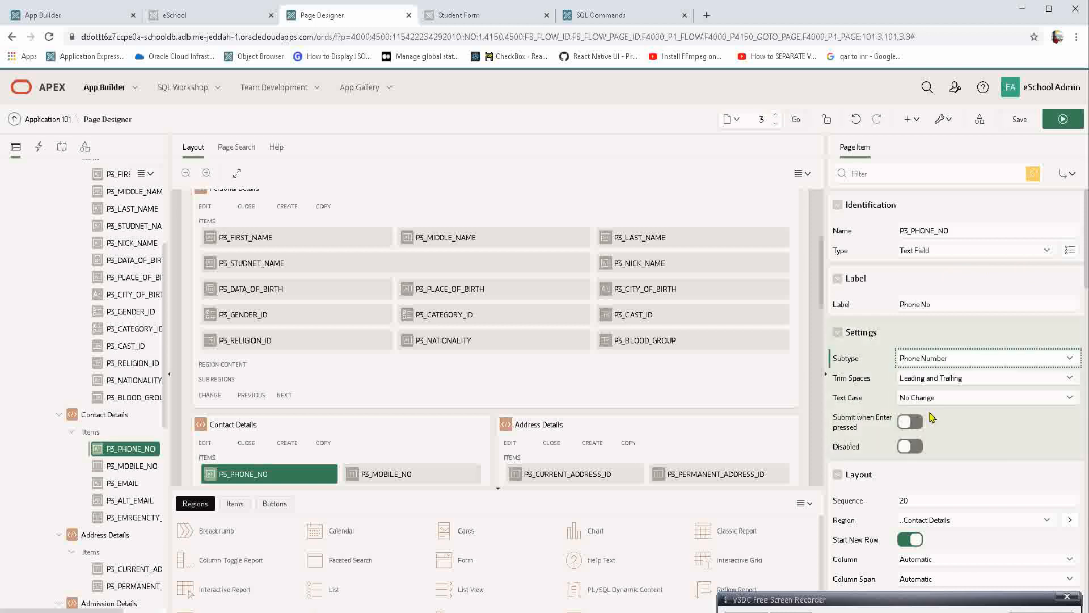
left_click(946, 378)
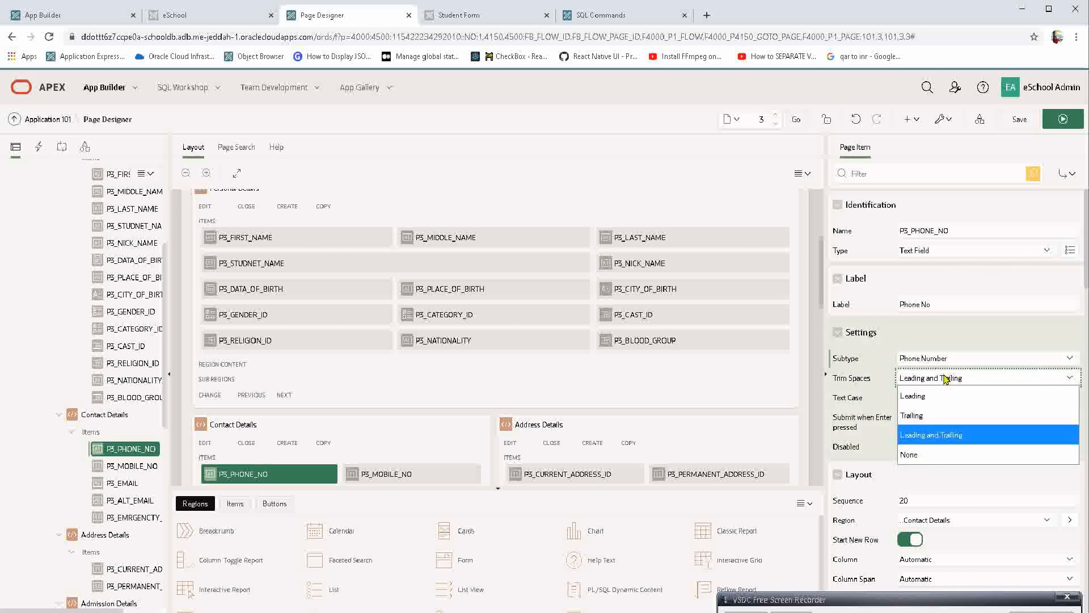
left_click(945, 378)
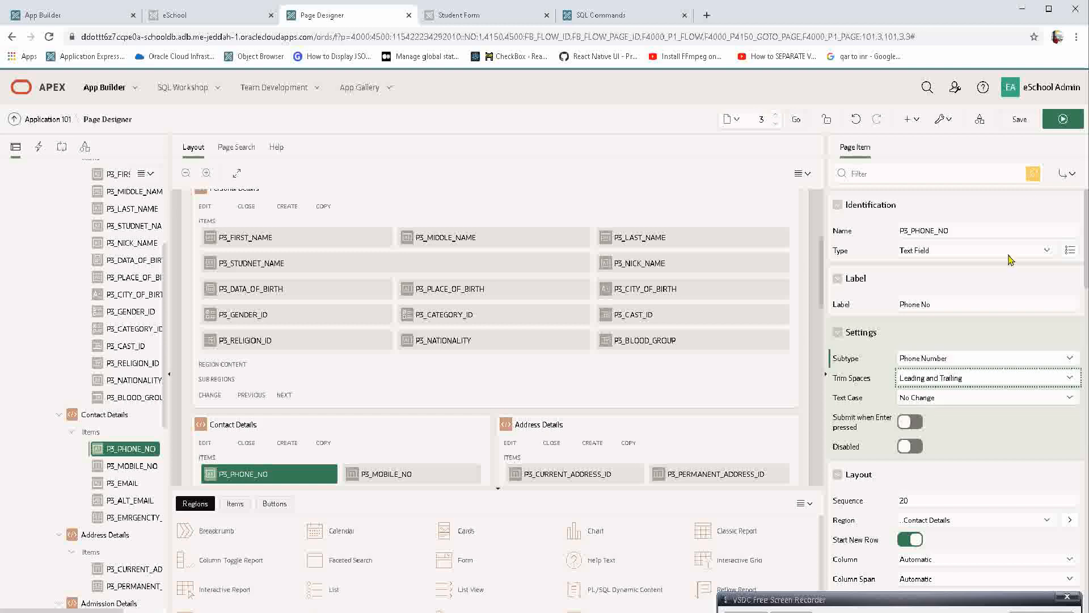
left_click(1064, 121)
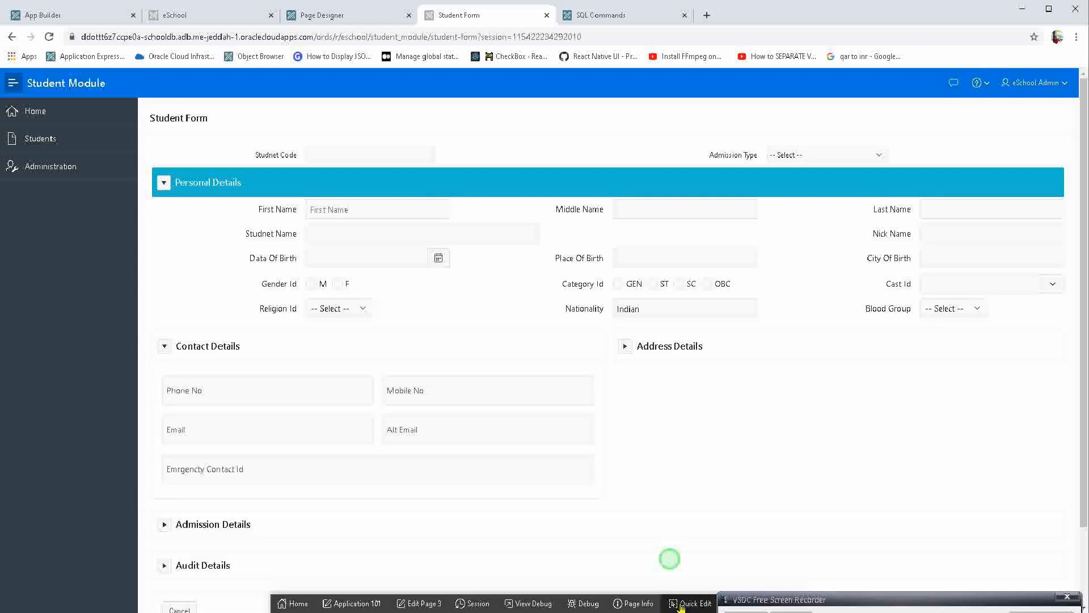
Test Phone No's validation by trying to create the record with "asdfsadfasd" as its value, and clear the field.
left_click(684, 603)
left_click(674, 603)
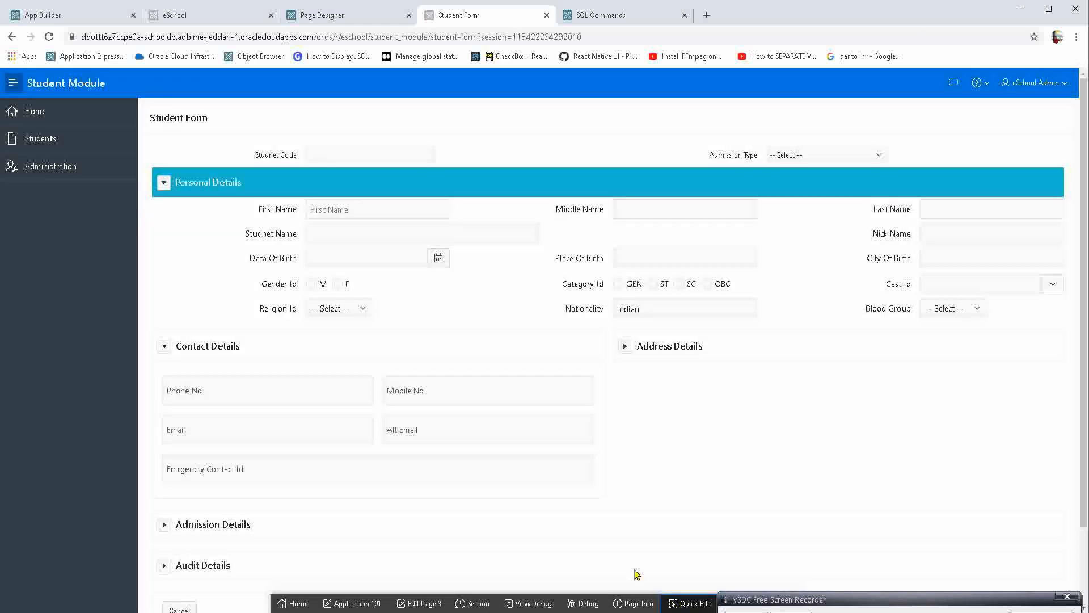
left_click(277, 395)
type("asdfsadfasd")
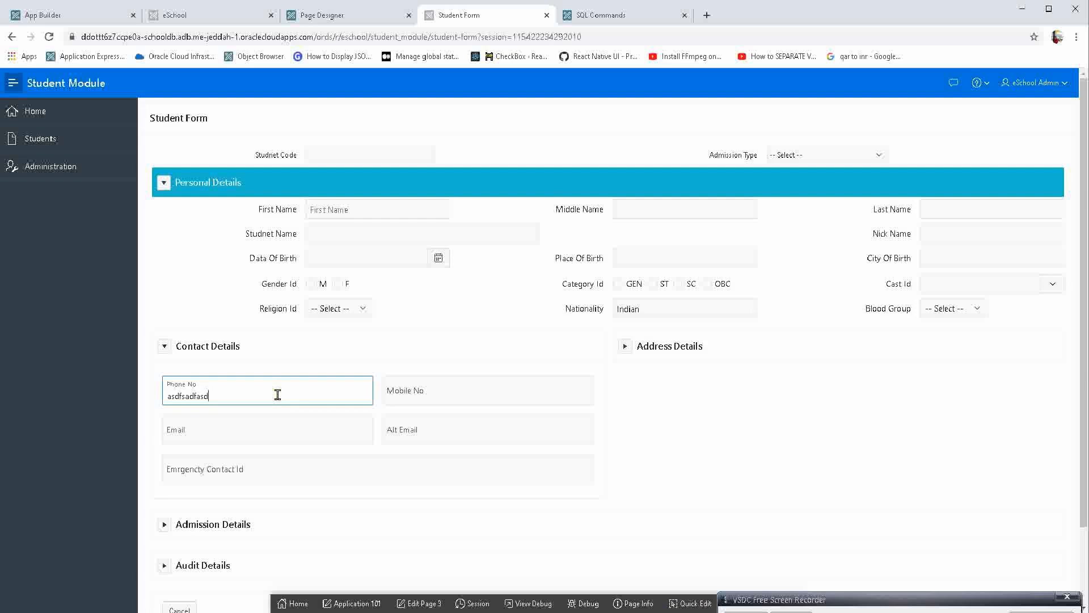
key("Tab")
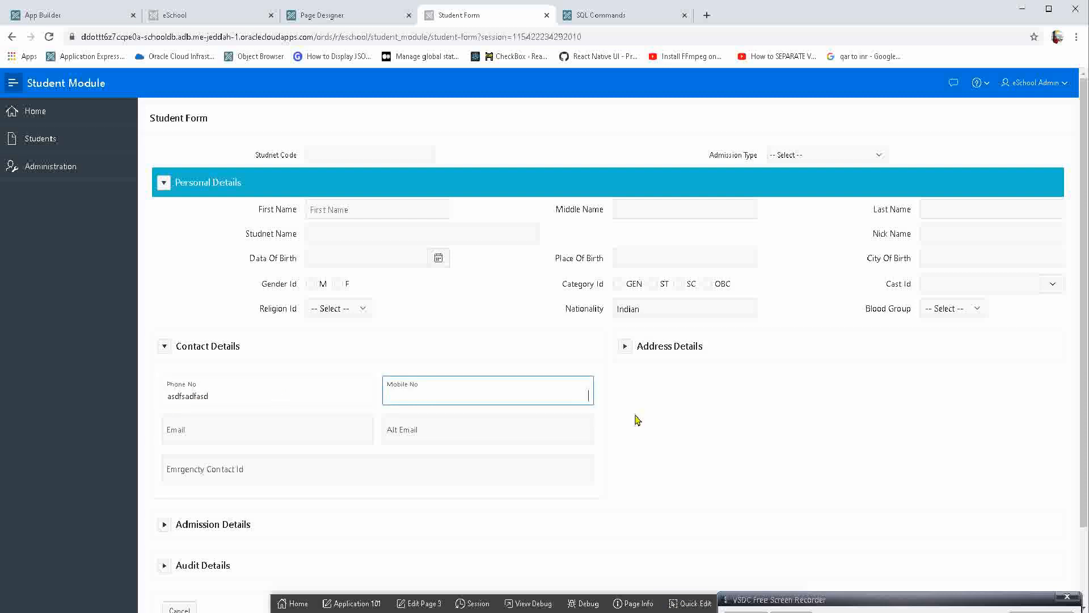
scroll(802, 479, "down", 2)
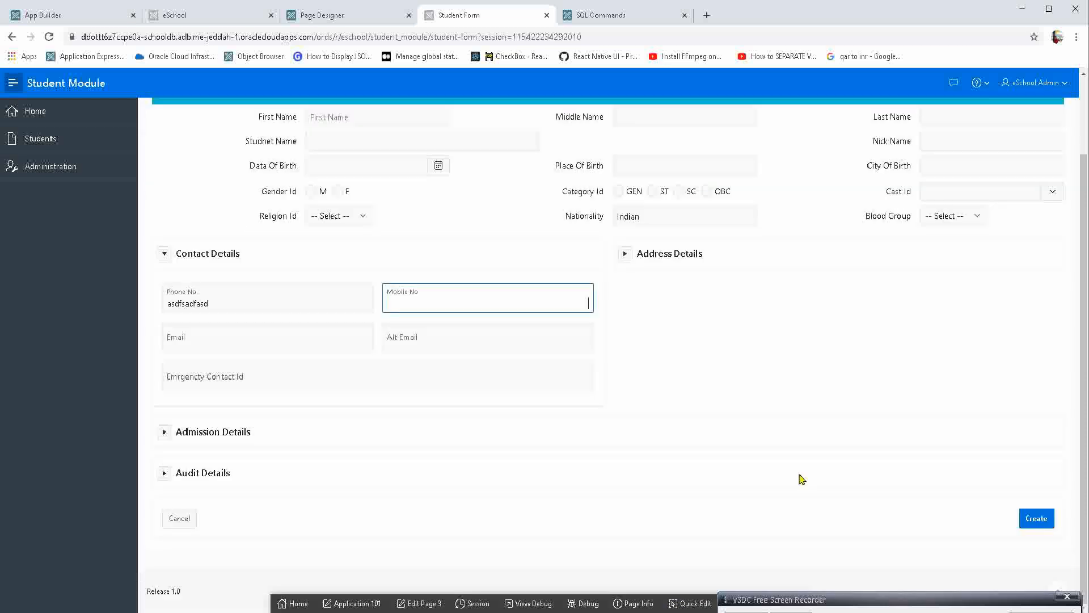
left_click(1035, 519)
left_click(609, 373)
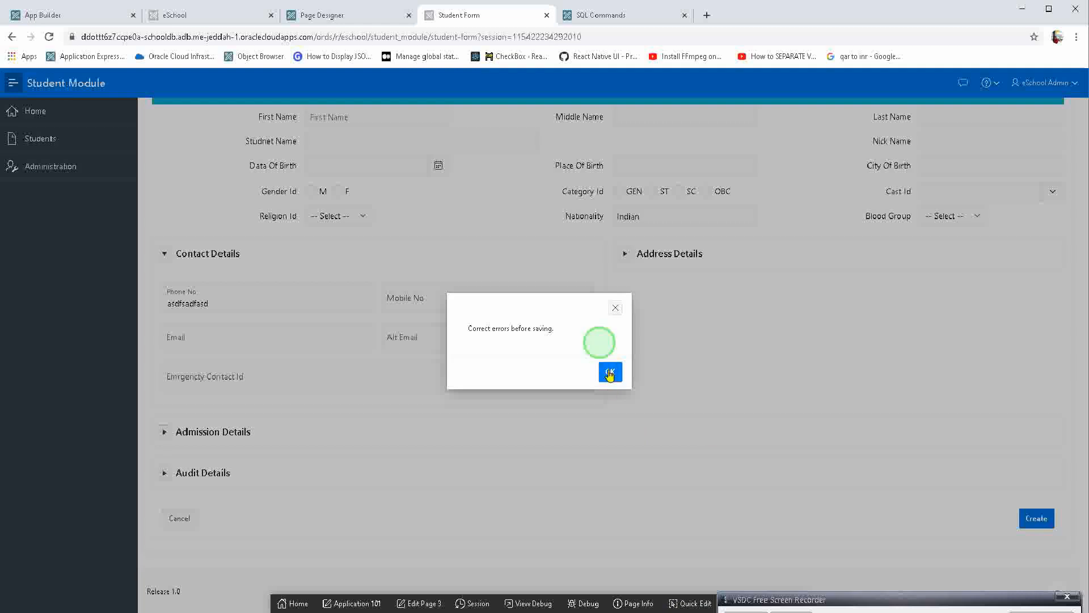
left_click_drag(241, 394, 82, 395)
key("BackSpace")
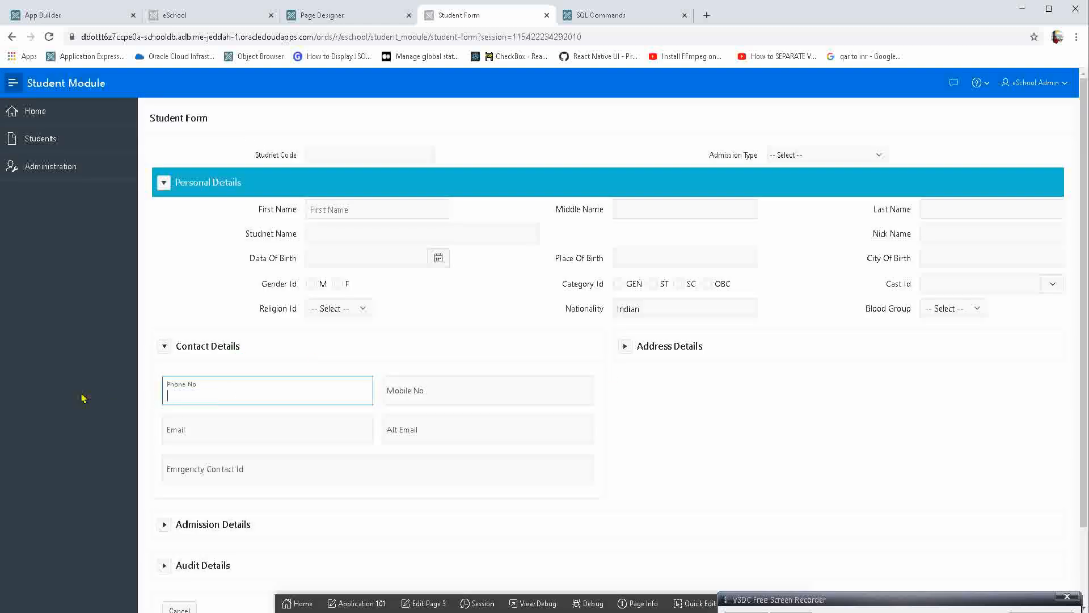
left_click(299, 382)
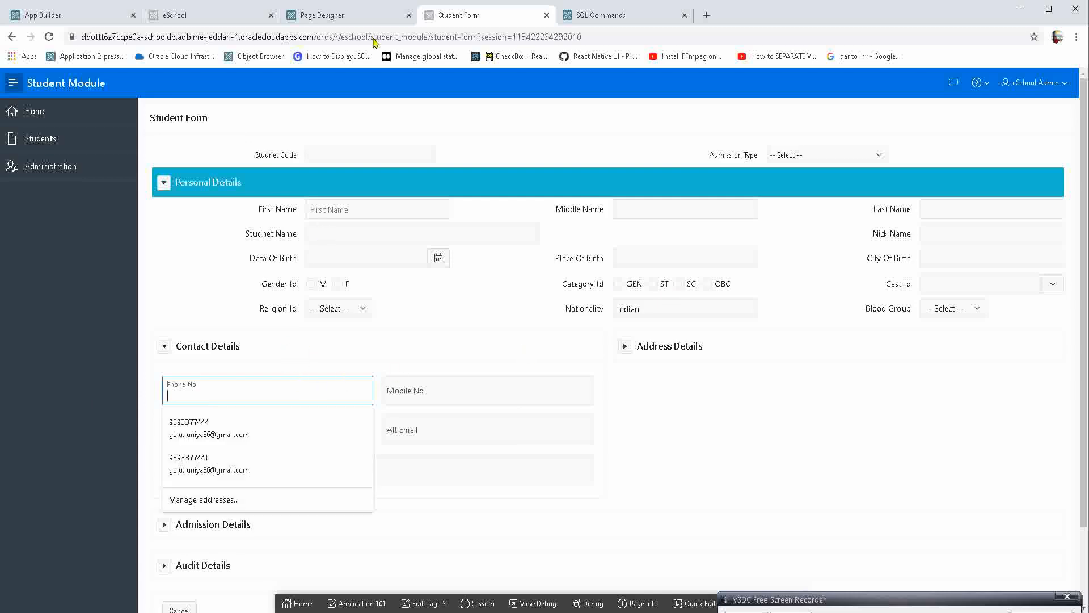
In Page Designer, set the Template of all five Contact Details items to Optional, and save and run the page.
left_click(363, 15)
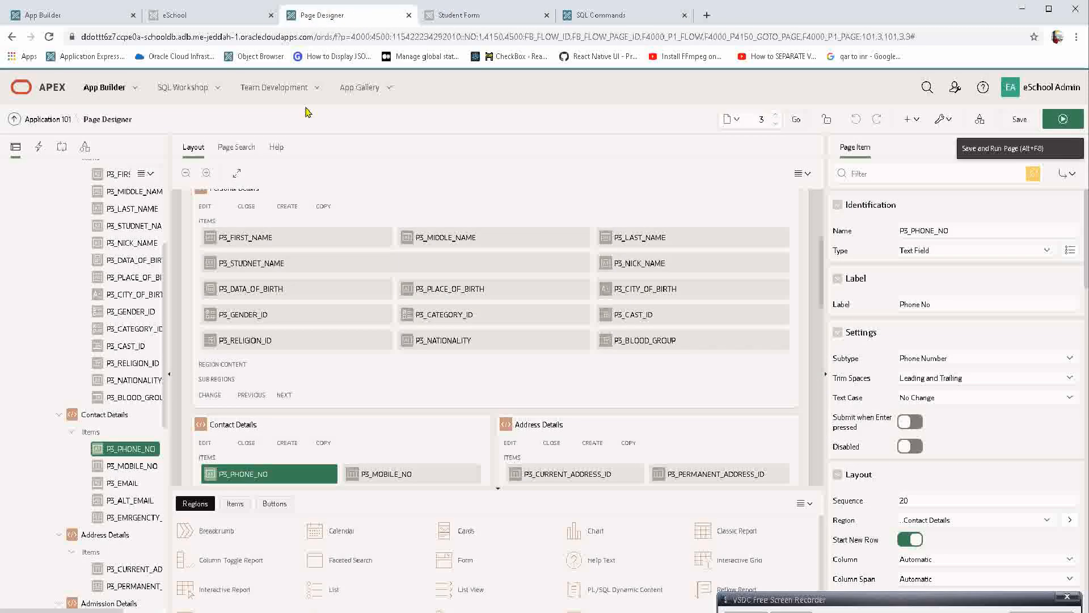
left_click(132, 517, "shift")
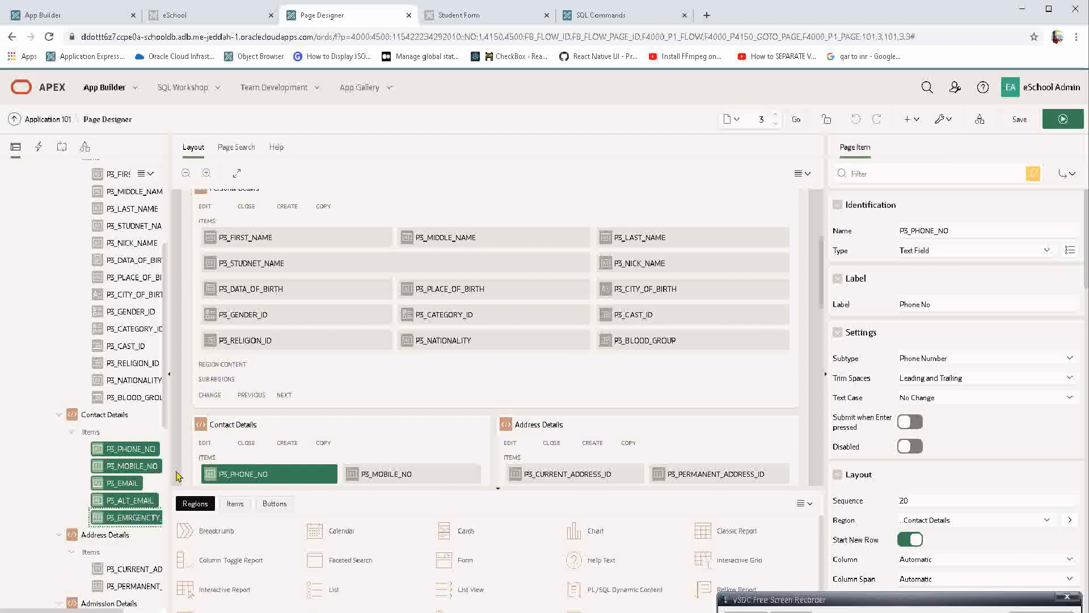
left_click(946, 520)
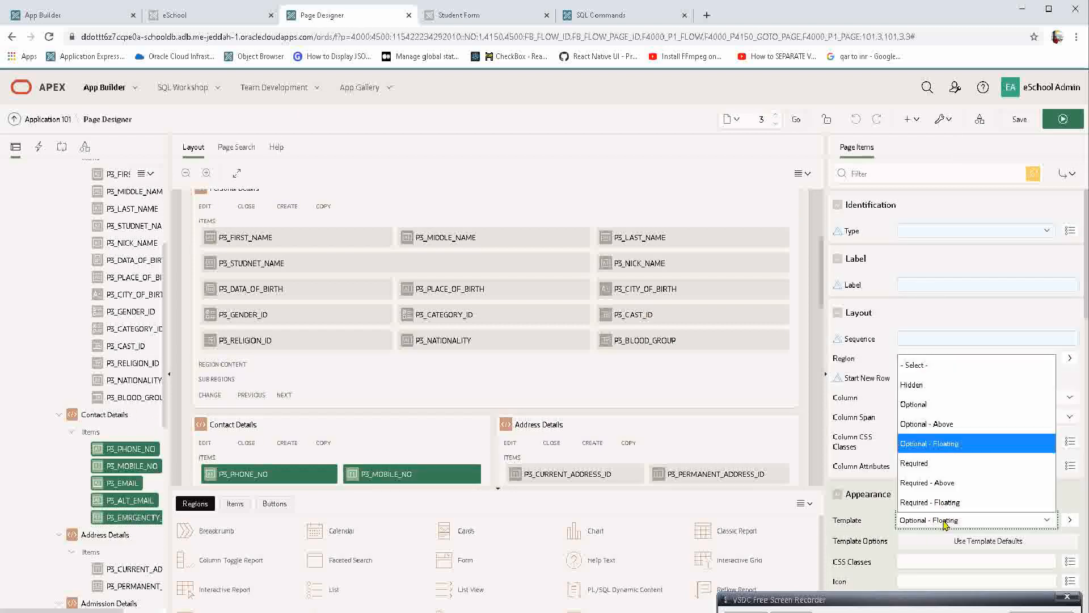
left_click(934, 404)
left_click(1058, 120)
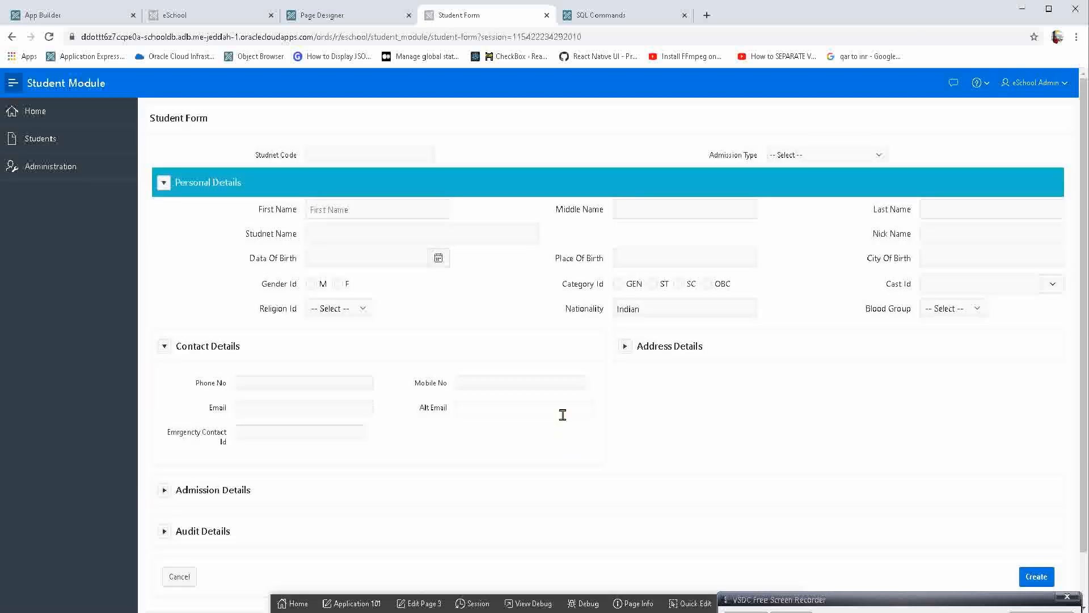
Through Quick Edit, set the Contact Details region's live template options to Slim Padding and Large item size, and save them.
left_click(673, 593)
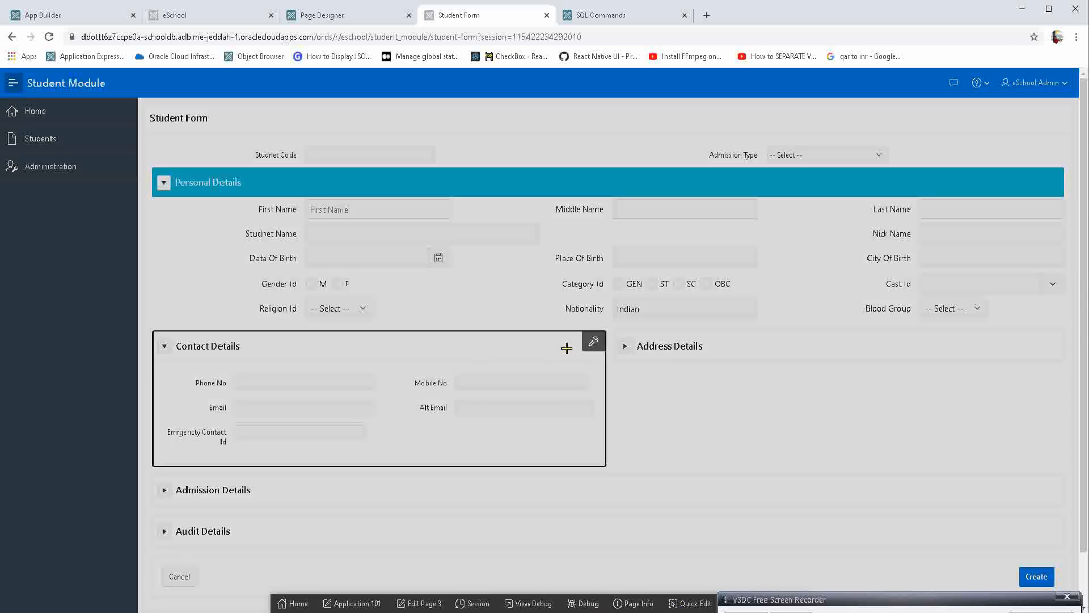
left_click(593, 342)
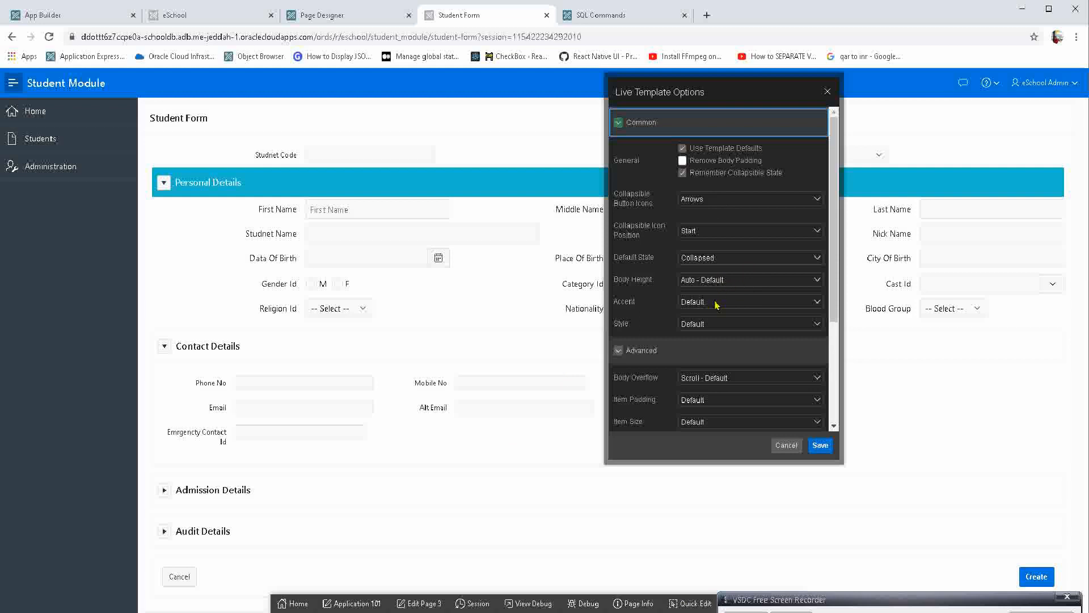
scroll(711, 351, "down", 3)
left_click(709, 244)
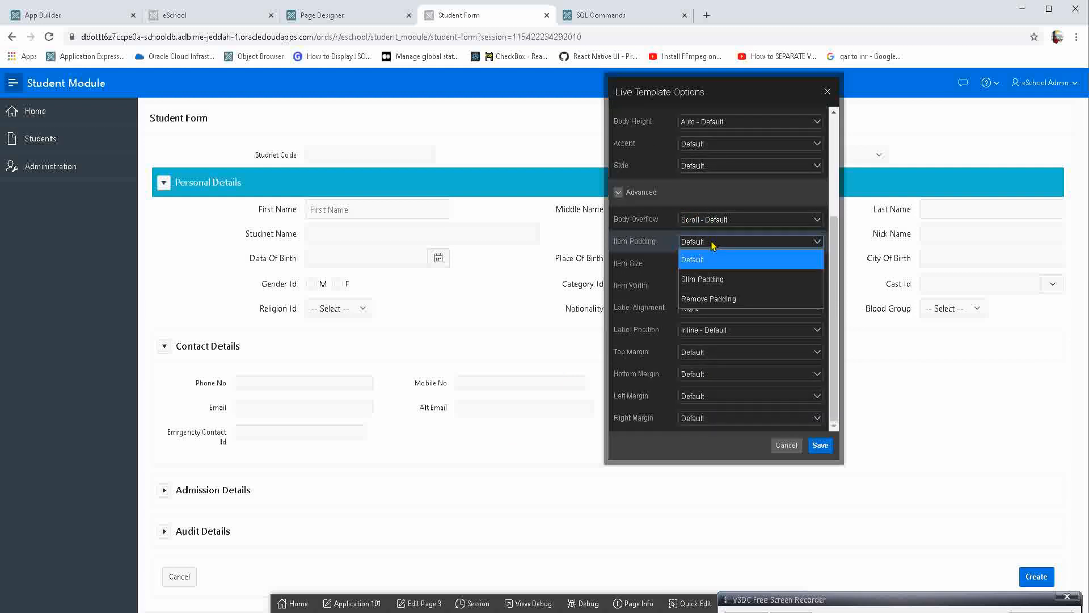
left_click(702, 278)
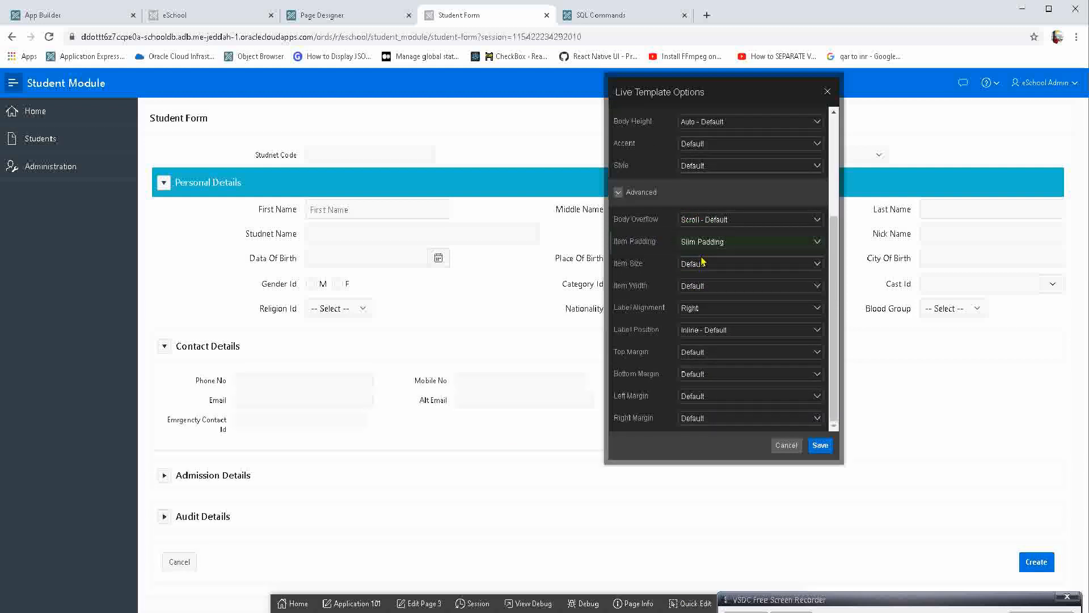
left_click(704, 264)
left_click(709, 301)
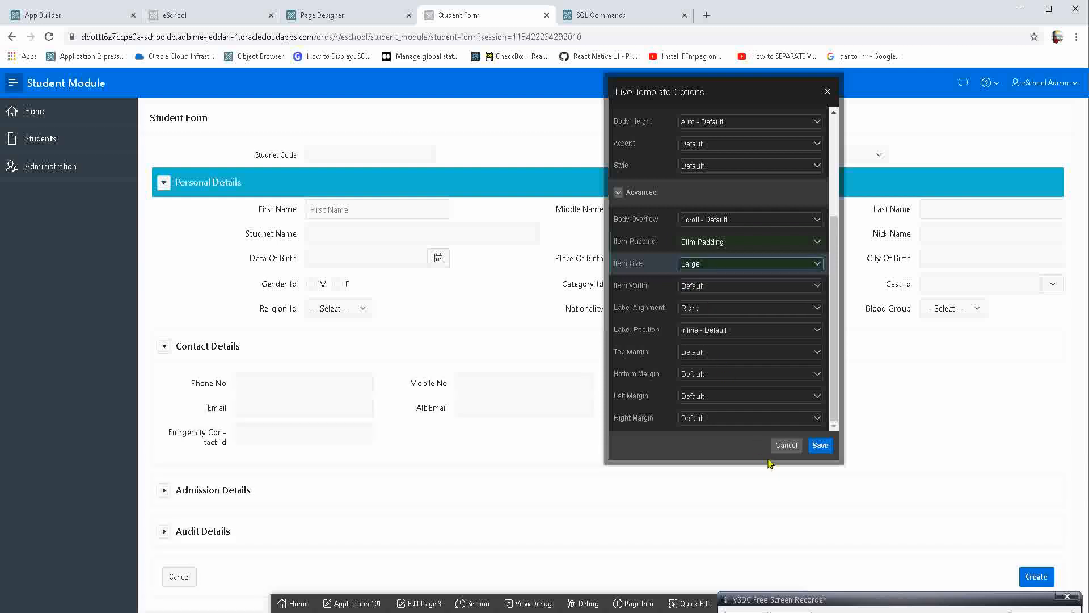
left_click(820, 445)
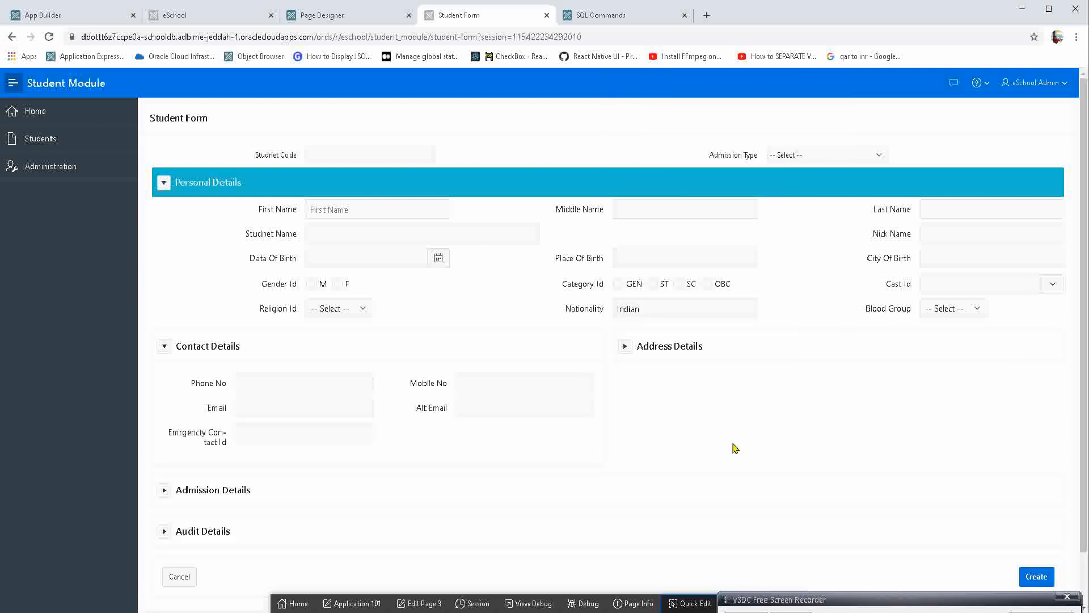
Check the Phone No and Mobile No fields on focus, and open Mobile No in Page Designer through Quick Edit.
left_click(253, 380)
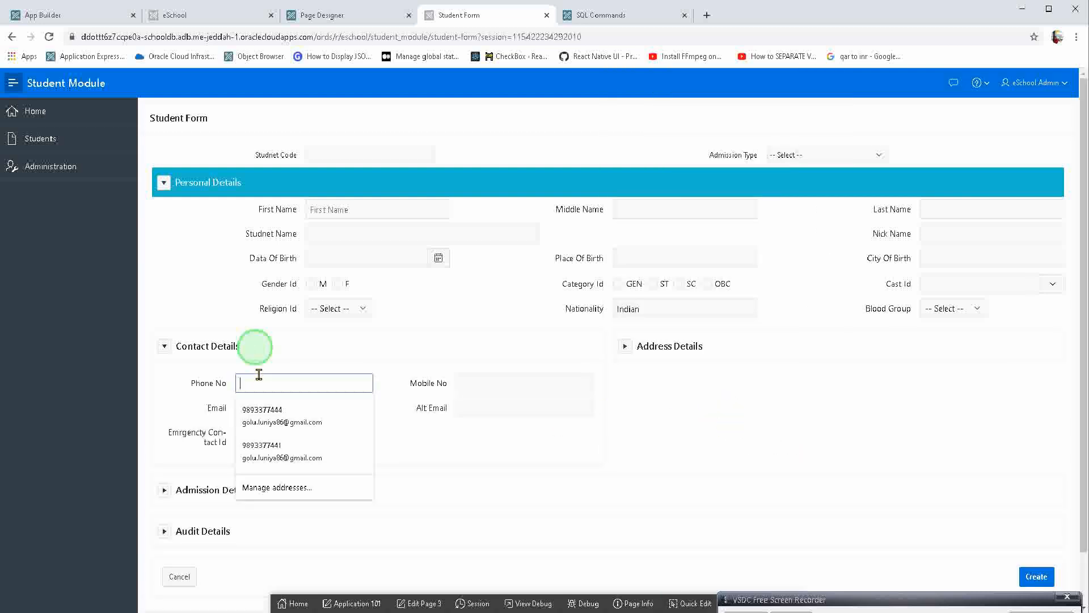
left_click(469, 378)
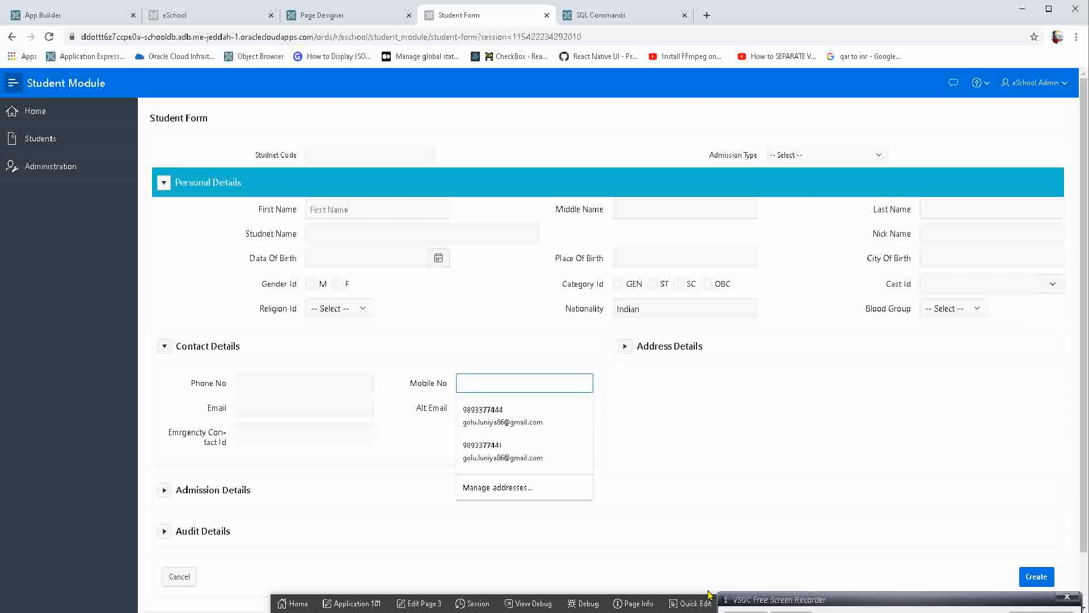
left_click(492, 350)
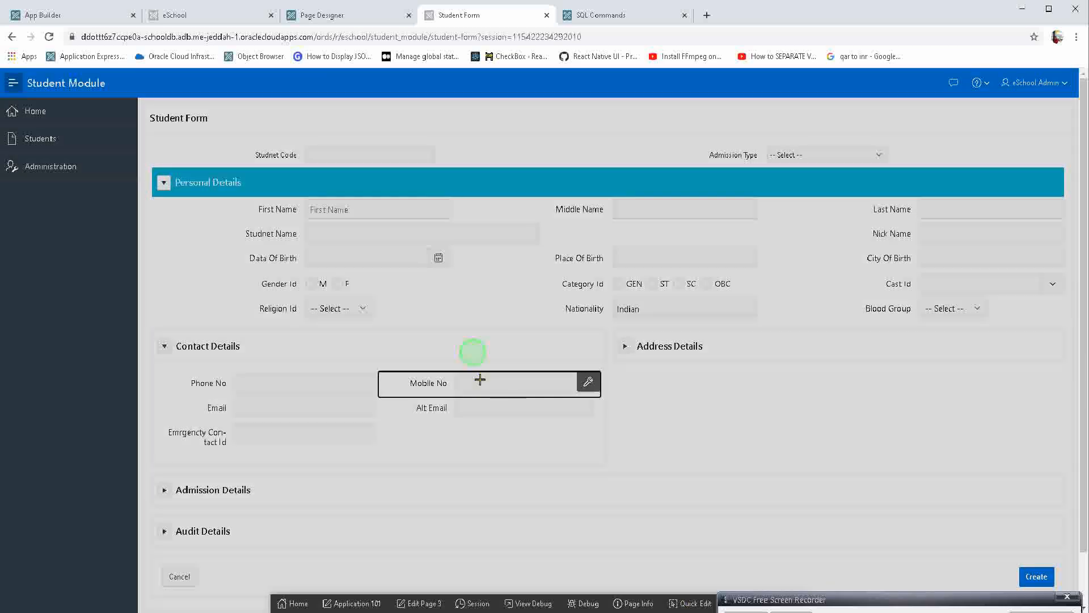
left_click(479, 382)
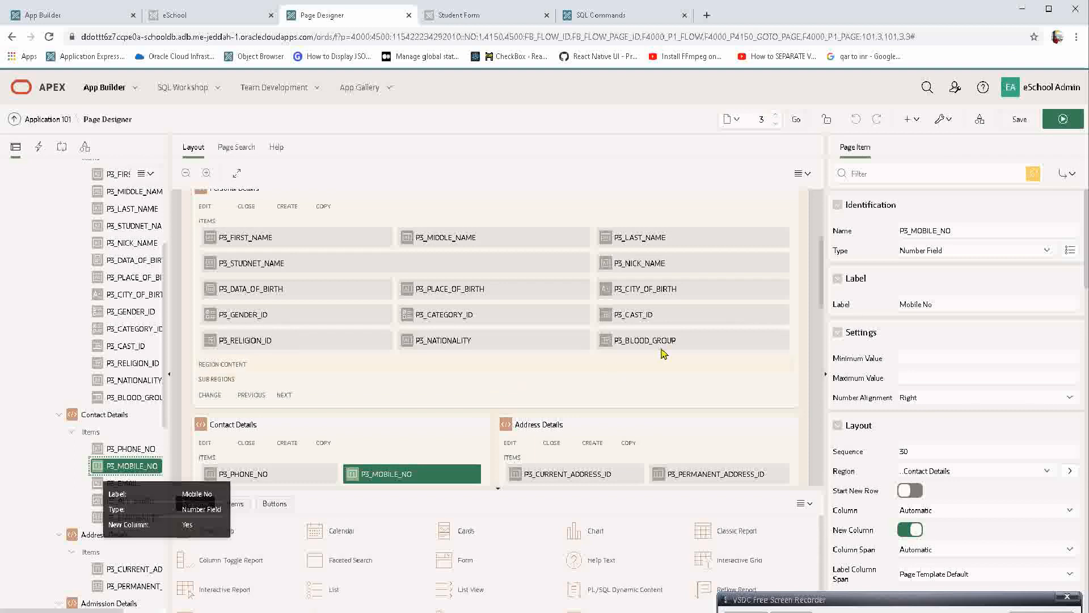
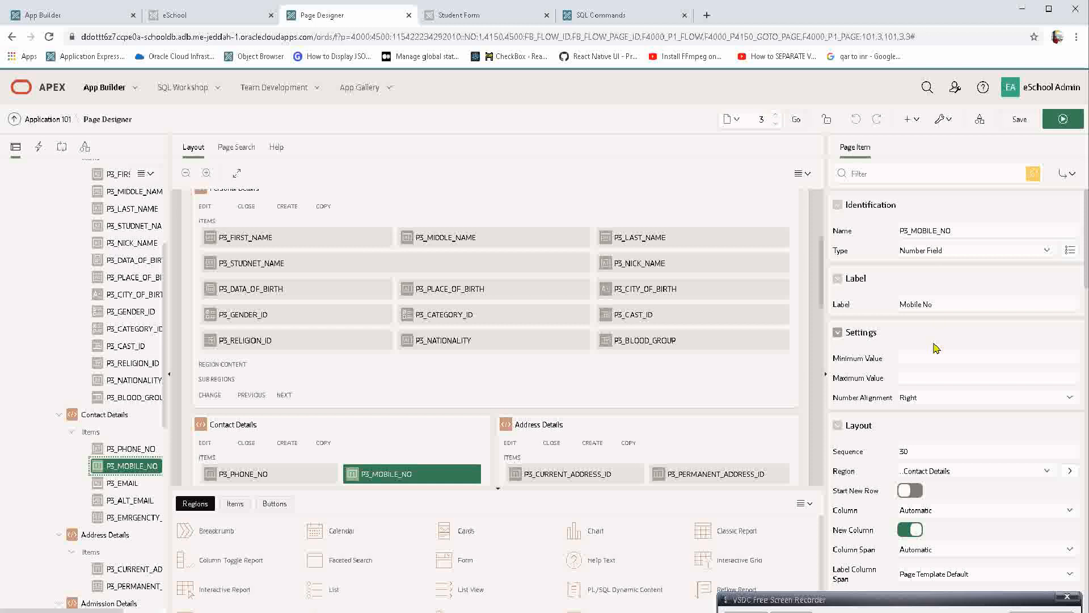
left_click(925, 363)
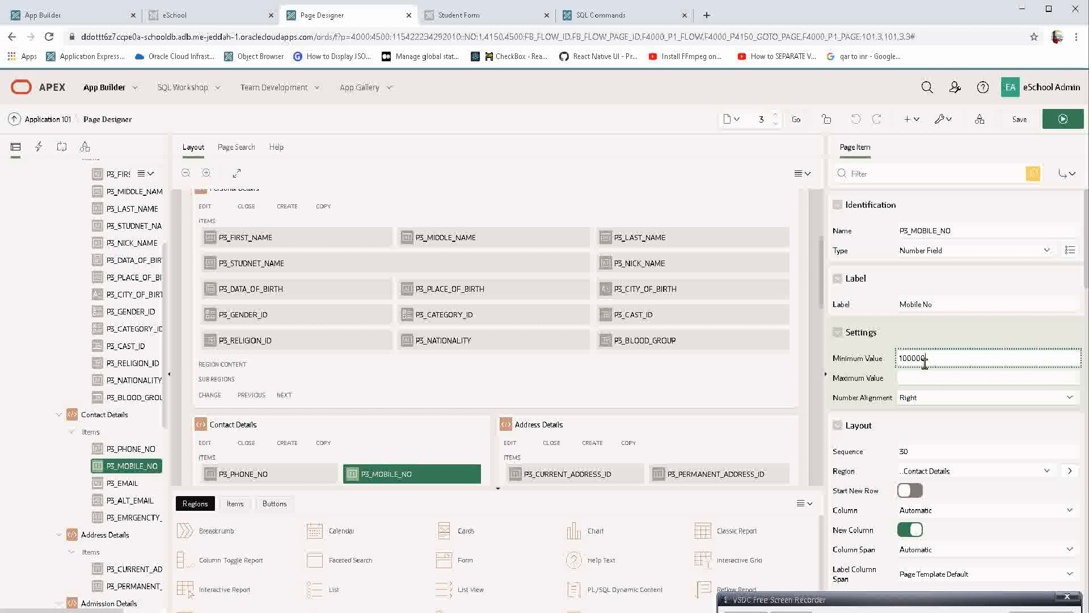
double_click(925, 364)
key("Tab")
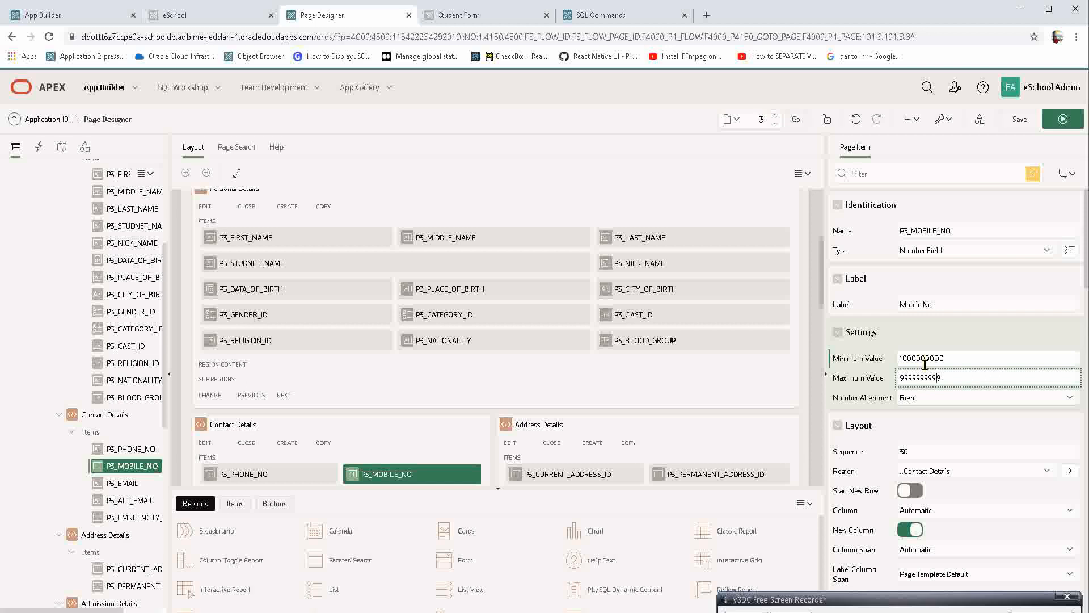
double_click(922, 378)
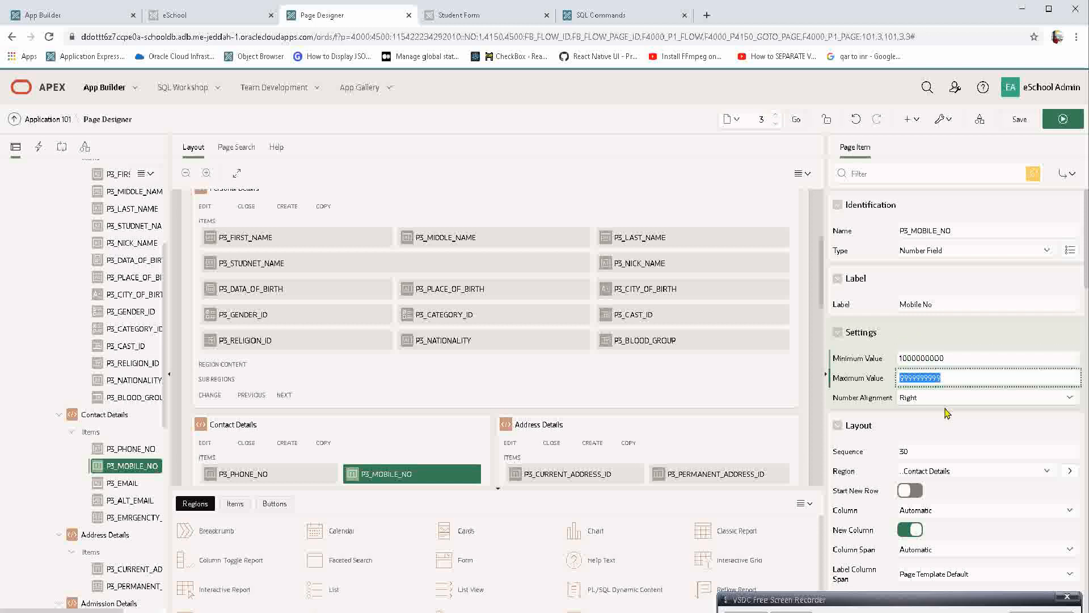
double_click(922, 359)
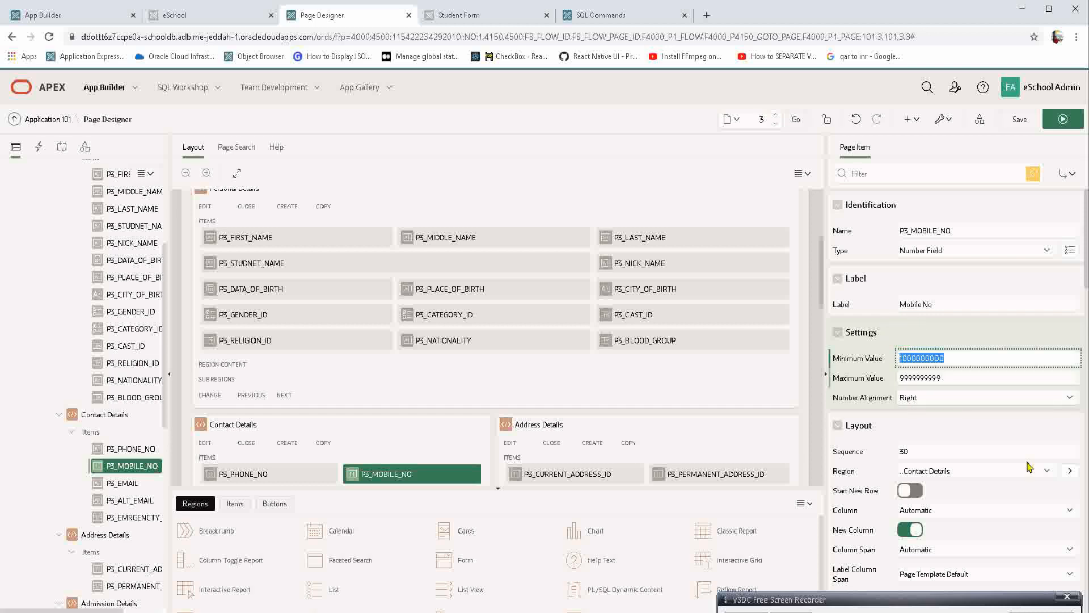
key("Home")
type("6")
key("Tab")
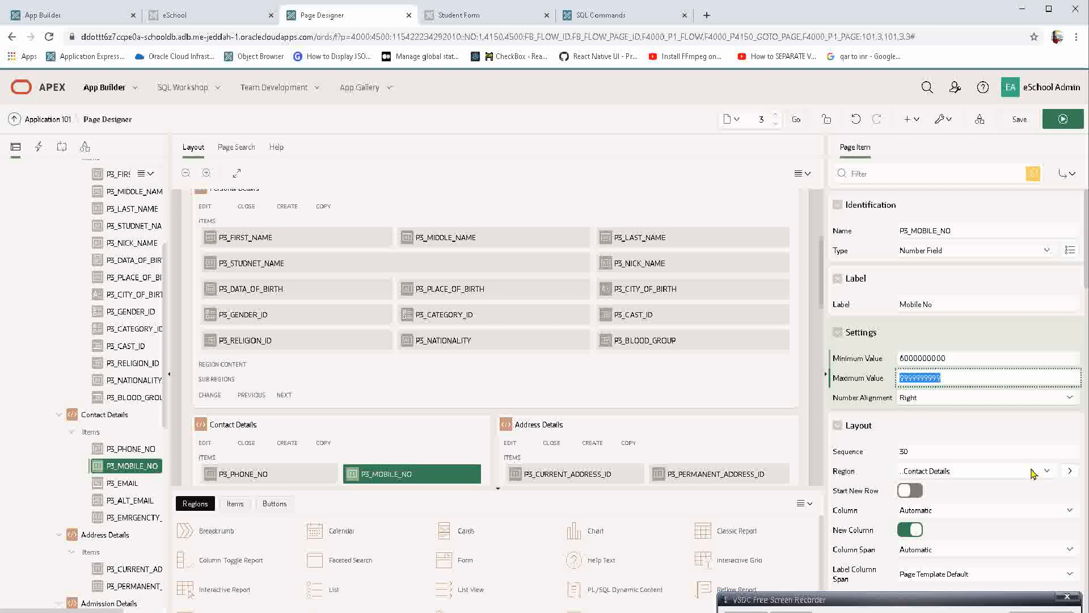
left_click(1065, 120)
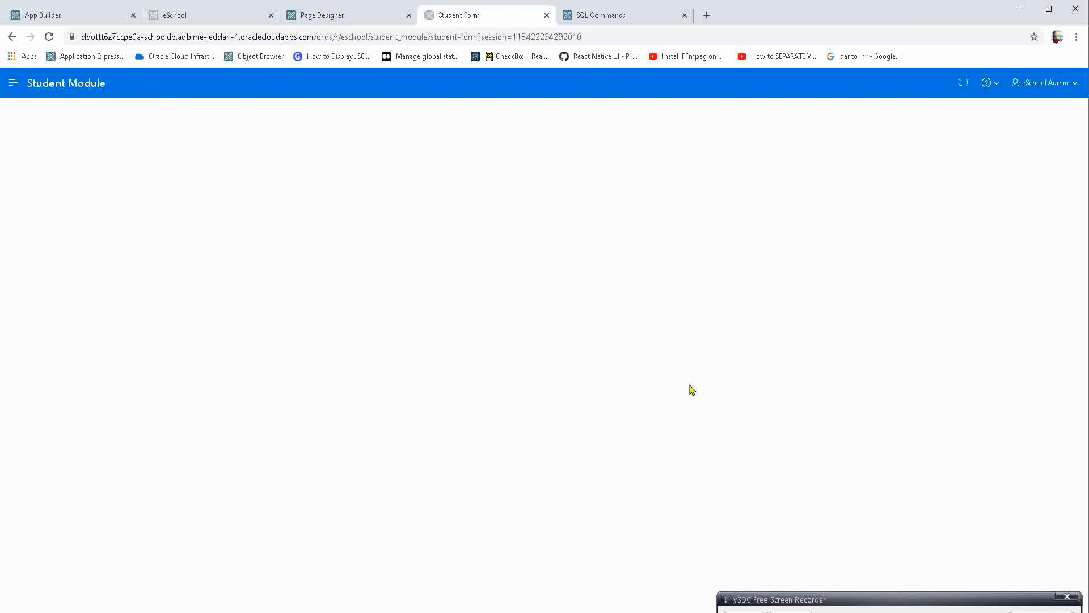
Test Mobile No's range validation by entering 1111 and applying the changes to the record.
left_click(312, 404)
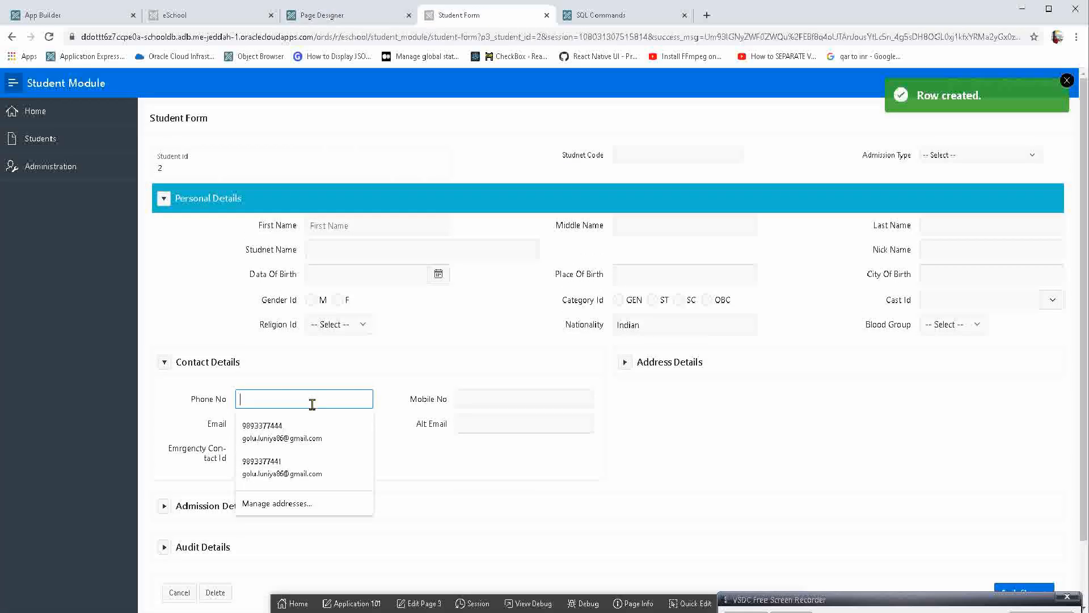
left_click(500, 397)
type("1111")
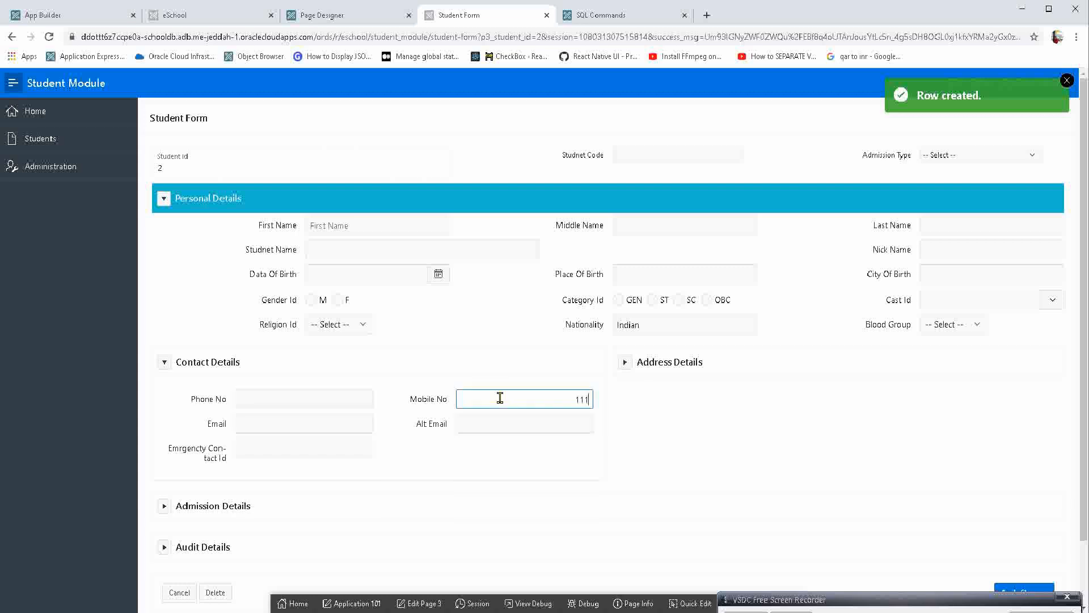
key("Tab")
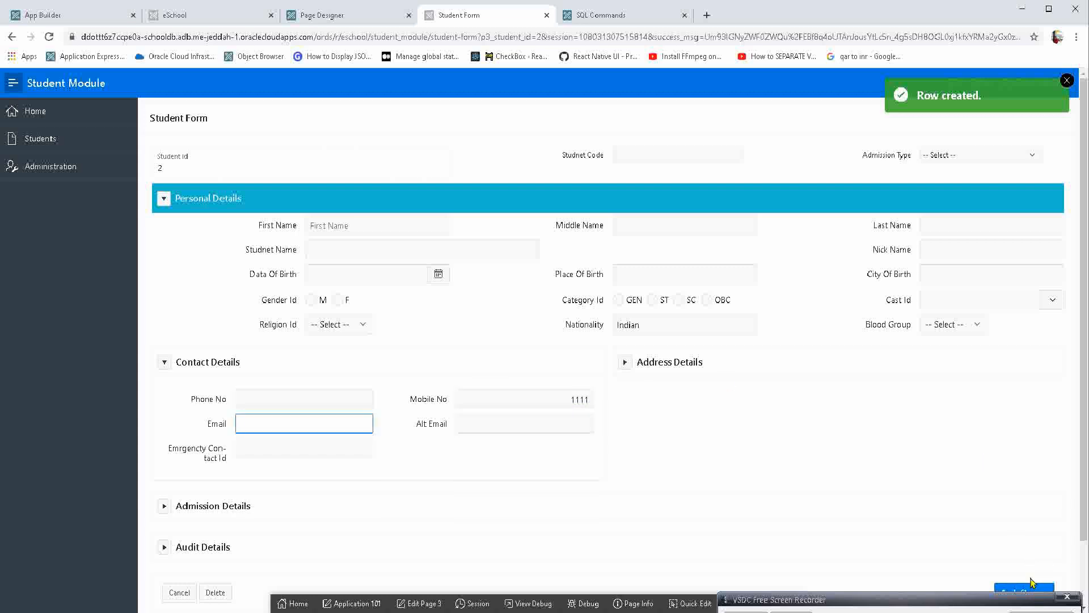
scroll(1021, 568, "down", 2)
left_click(1019, 520)
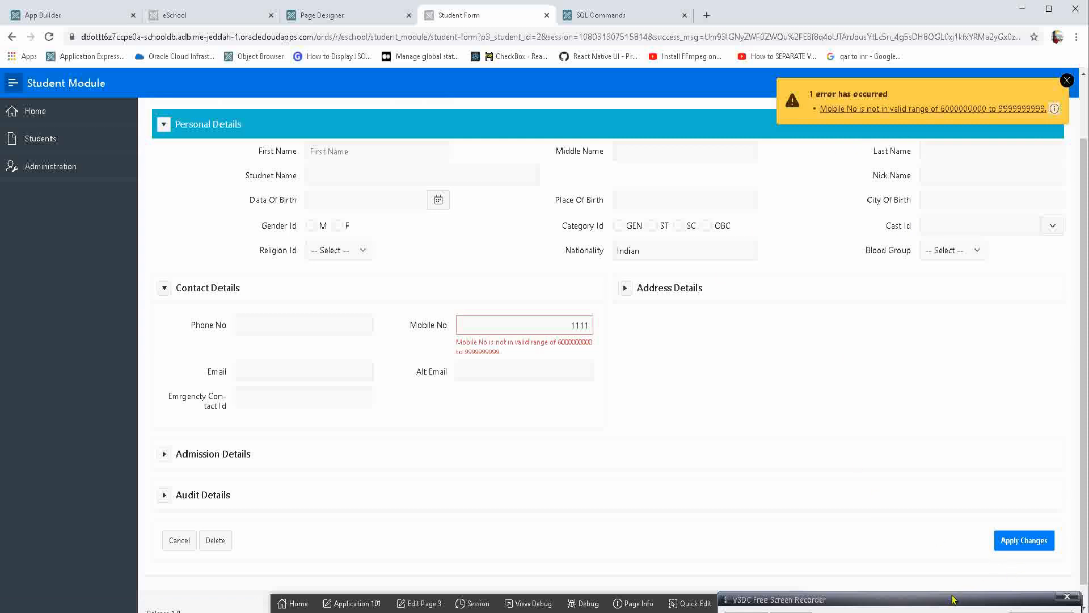
Open the Email item through Quick Edit, clear the property filter, set its Subtype to E-Mail, and save and run the page.
left_click(304, 372)
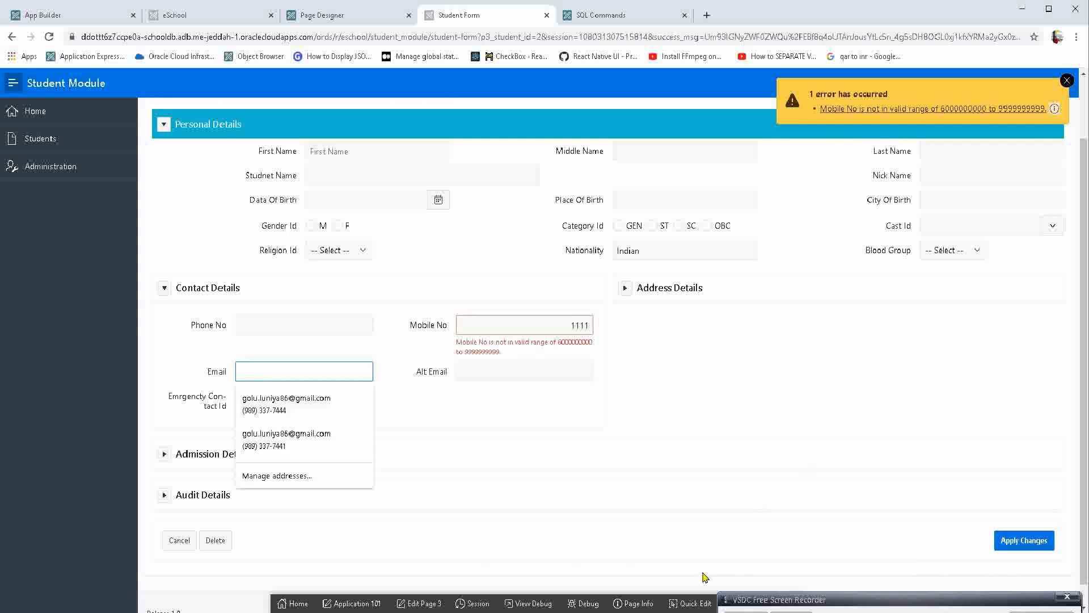
left_click(689, 603)
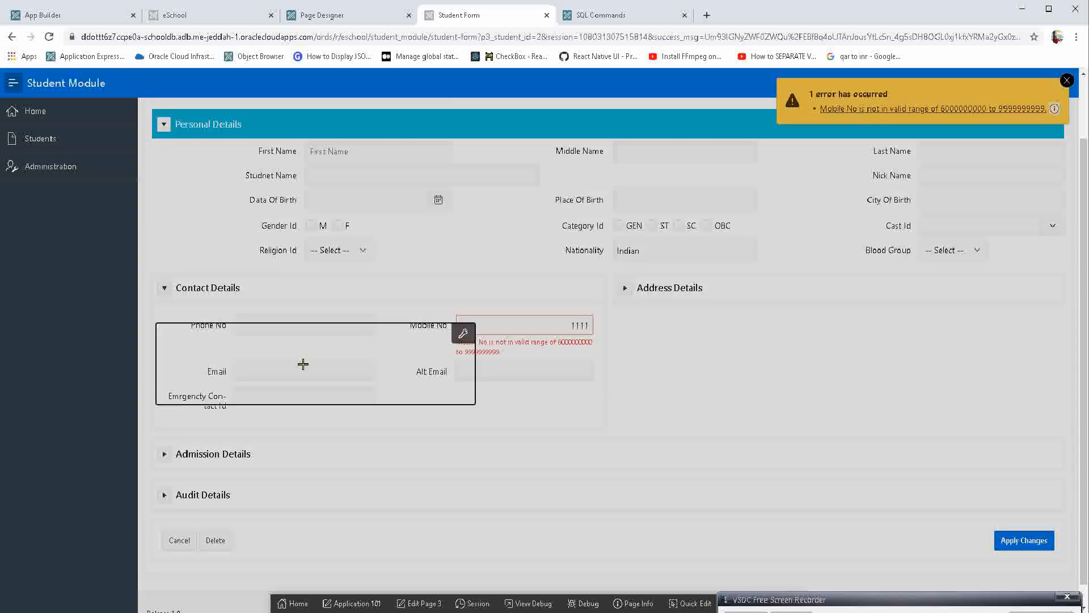
left_click(302, 366)
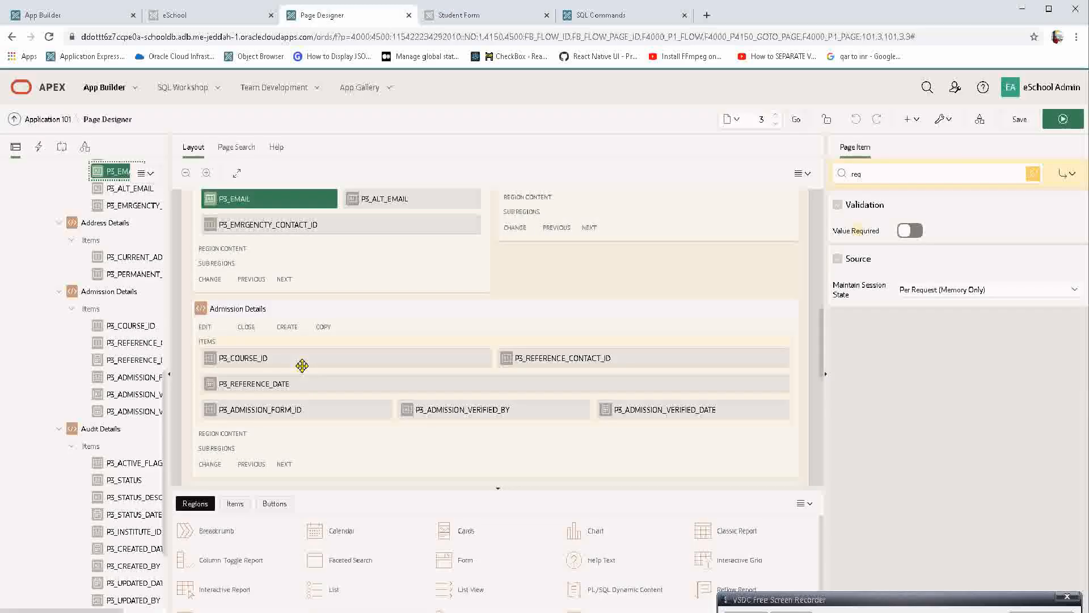
left_click(888, 170)
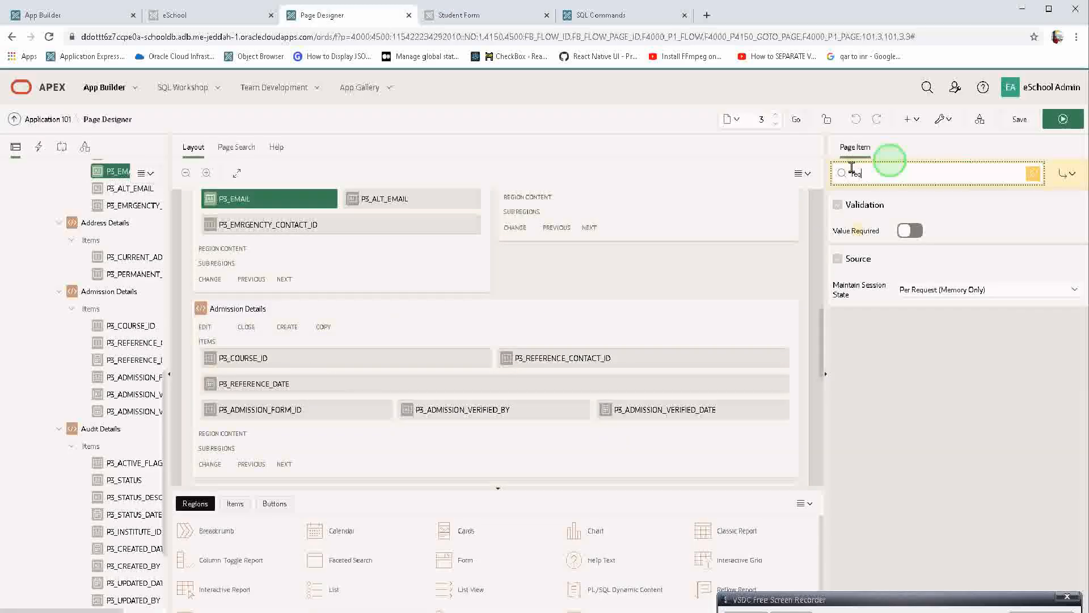
key("ctrl+a")
key("BackSpace")
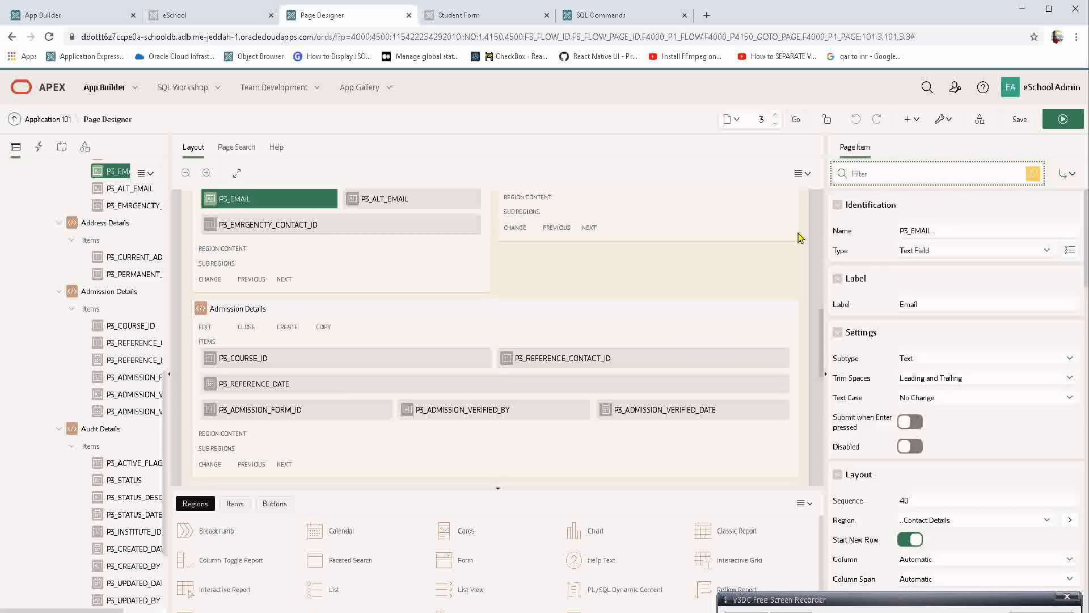
left_click(928, 358)
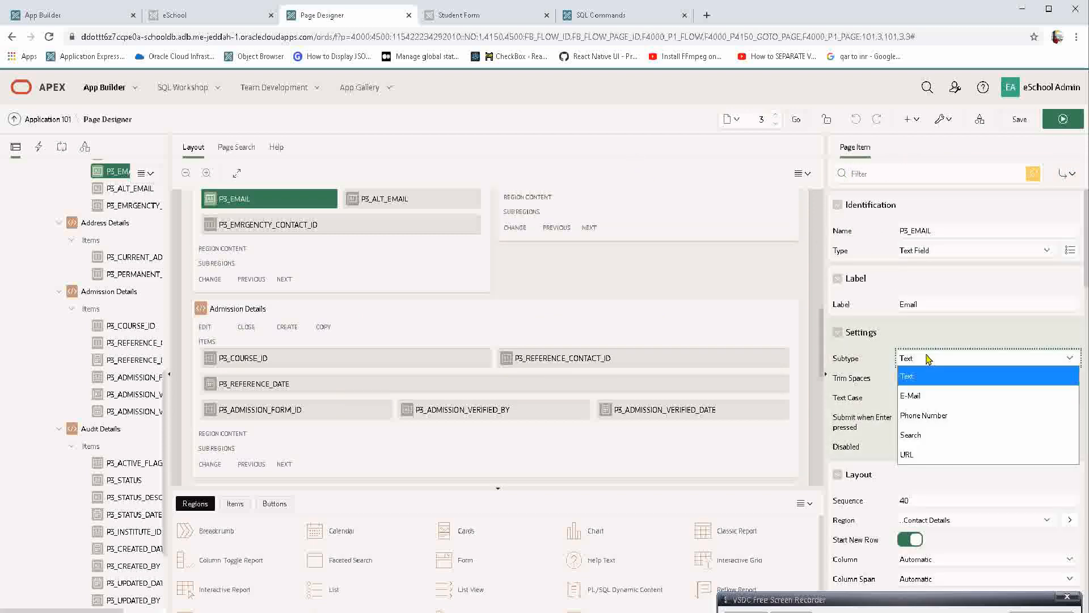
left_click(926, 397)
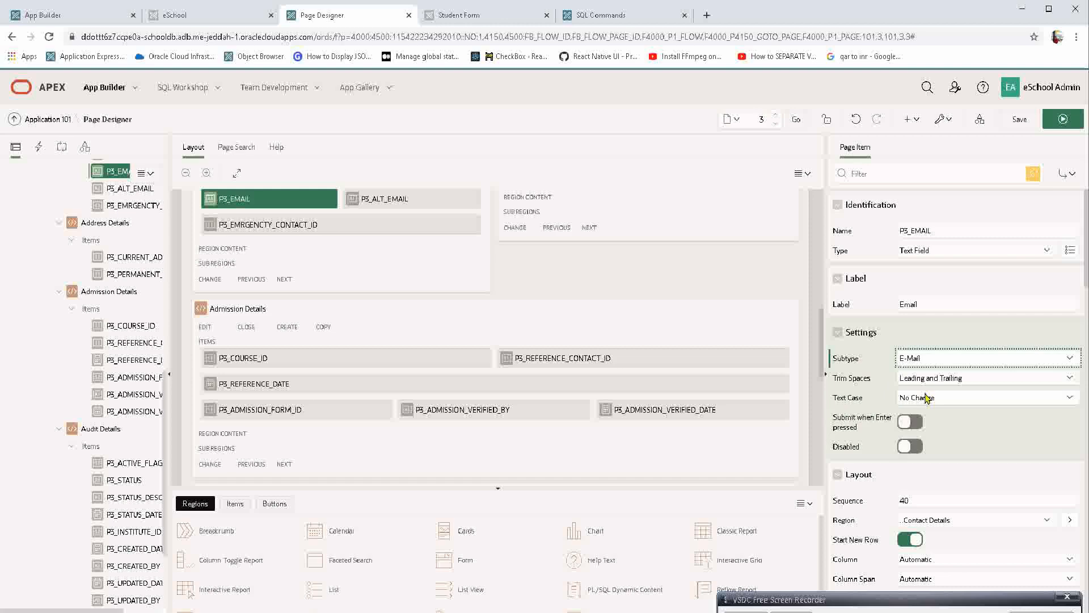
left_click(1069, 123)
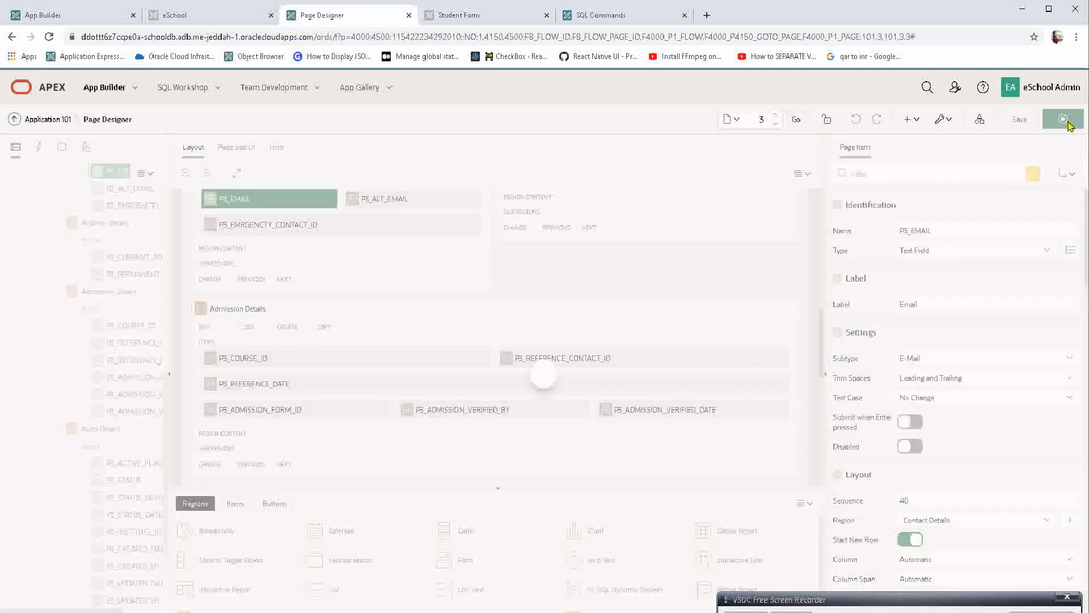
key("Return")
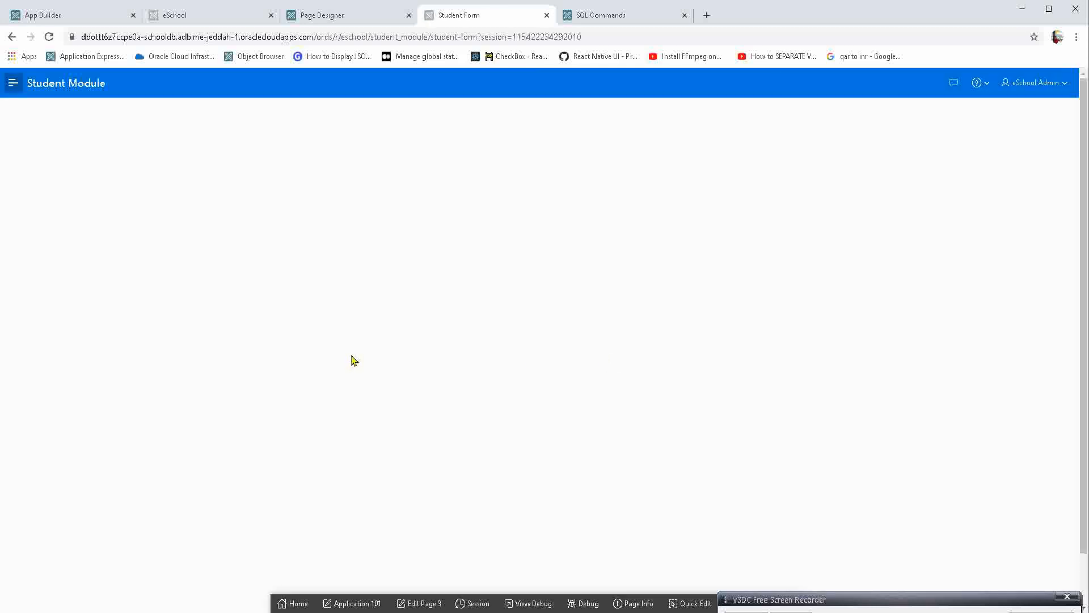
Test the Email field's validation by trying to create the record with "sdfsd fg", and examine the error under the field.
left_click(297, 372)
left_click(303, 401)
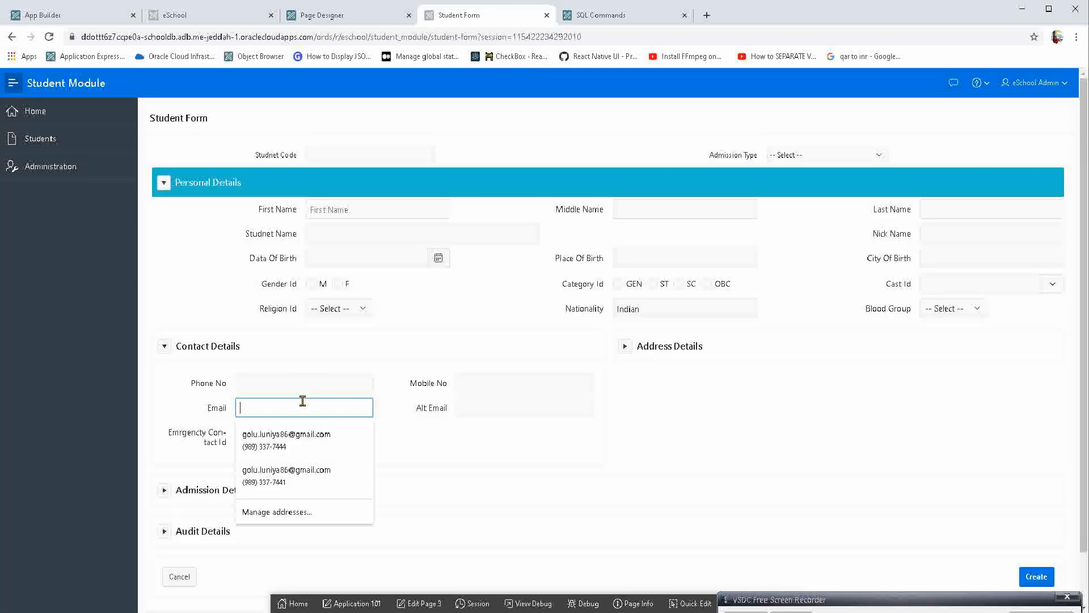
type("sdf")
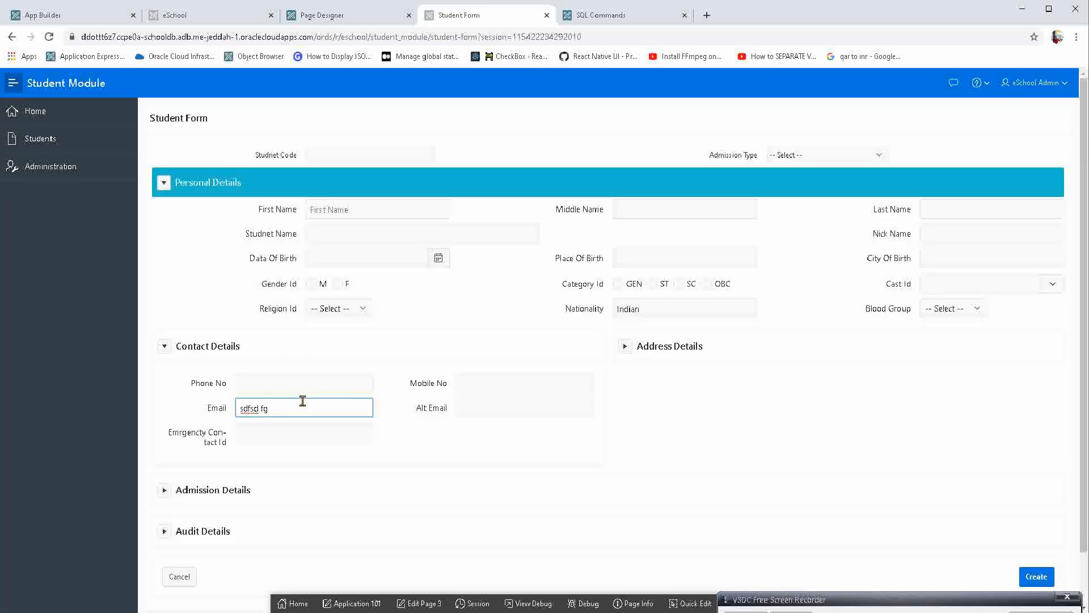
type("sd fg")
left_click(1036, 577)
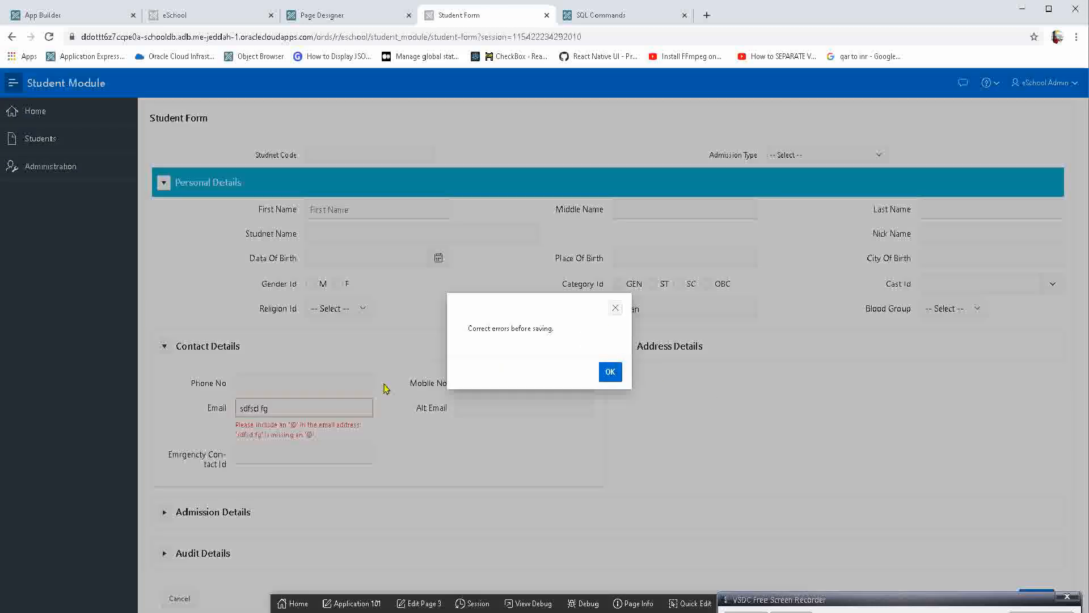
left_click(610, 371)
left_click_drag(247, 425, 262, 429)
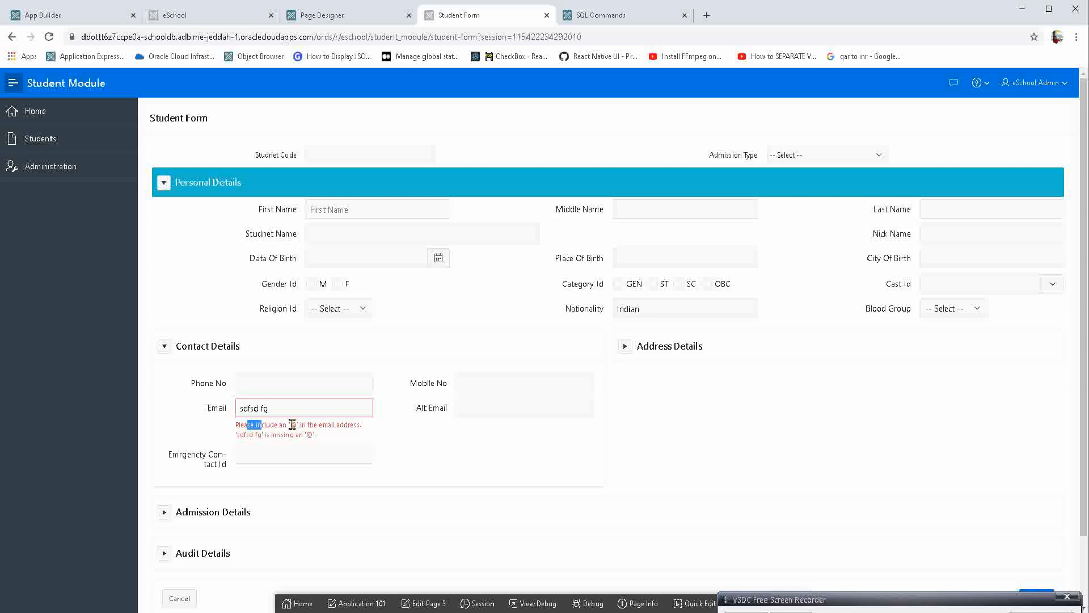
double_click(293, 423)
Replace the invalid Email entry with a properly formatted e-mail address and create the record.
left_click(300, 414)
double_click(300, 413)
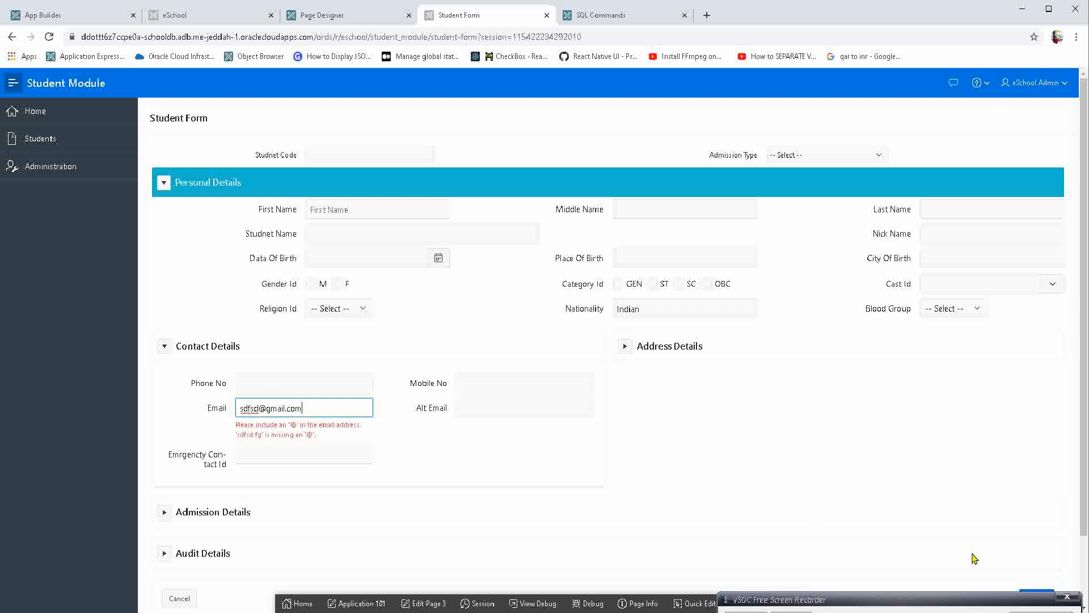
scroll(1008, 578, "down", 2)
left_click(1032, 518)
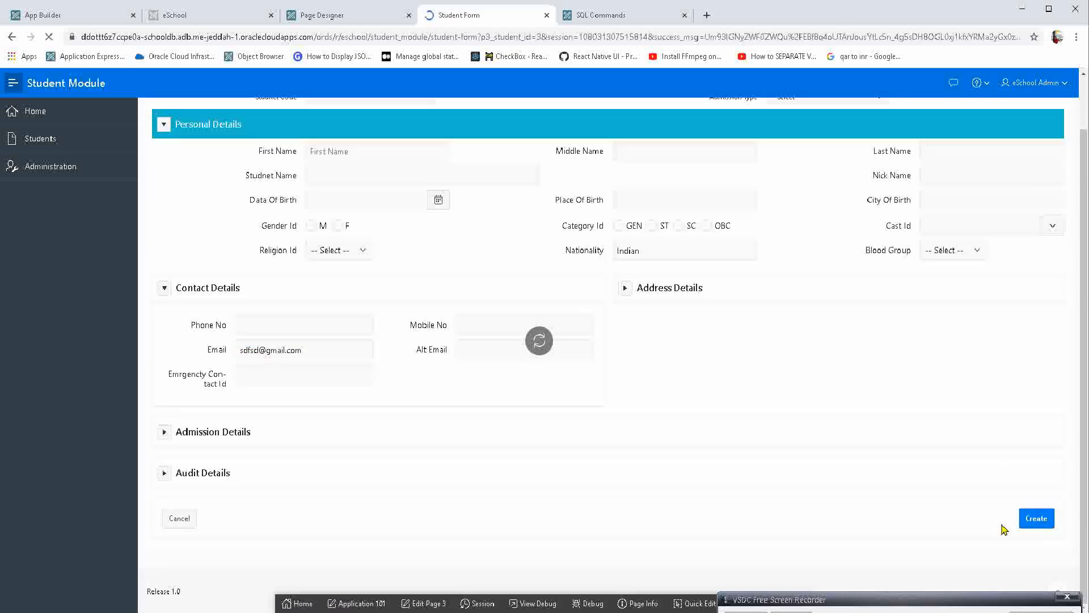
scroll(394, 333, "down", 1)
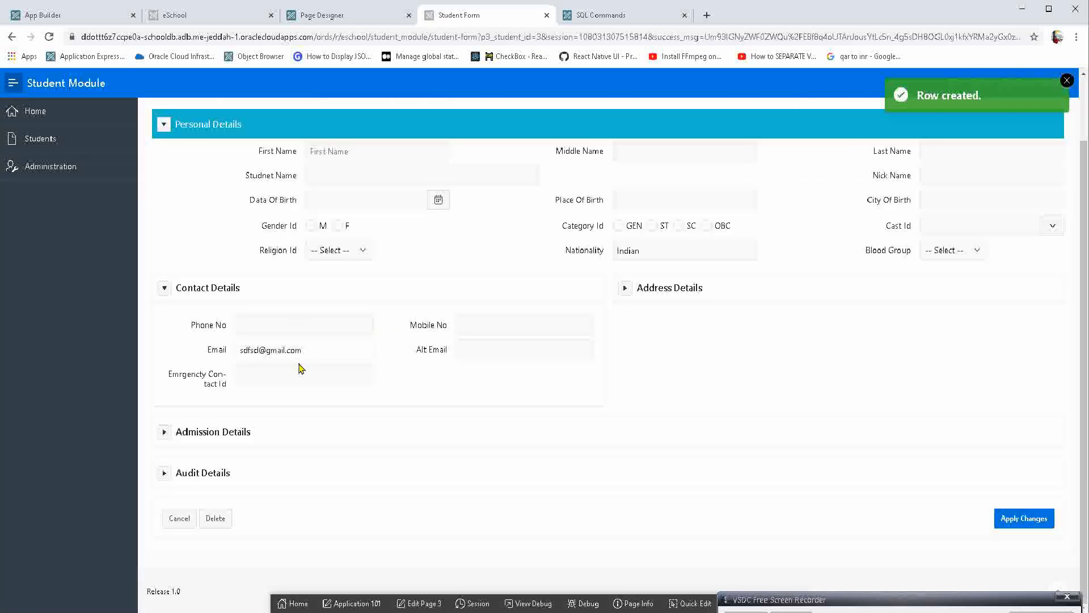
In Page Designer, set the Alt Email item's Subtype to E-Mail and return to the Student Form.
left_click(342, 17)
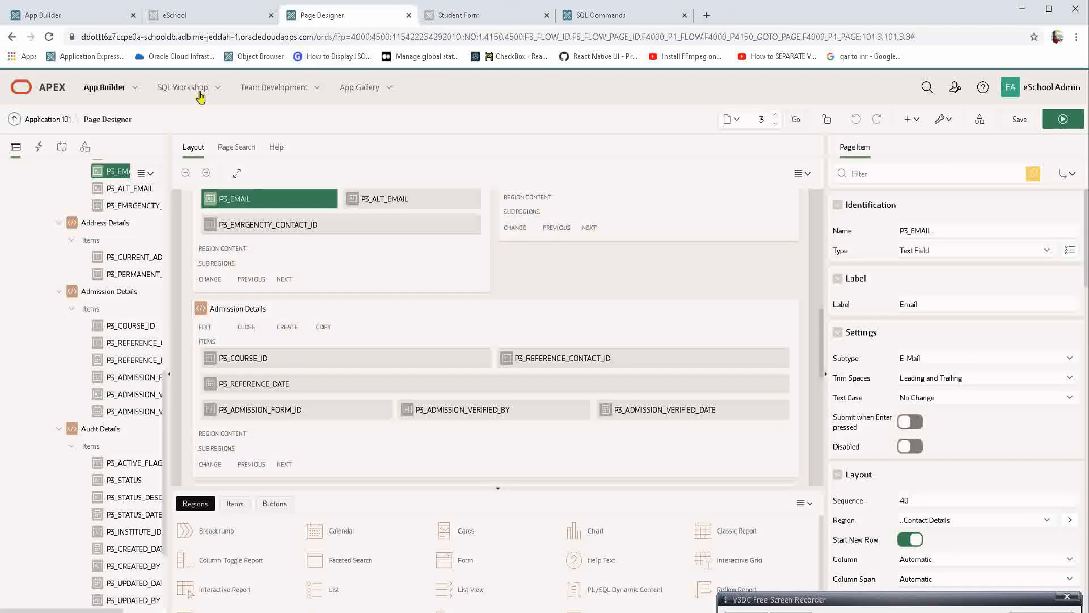
left_click(123, 187)
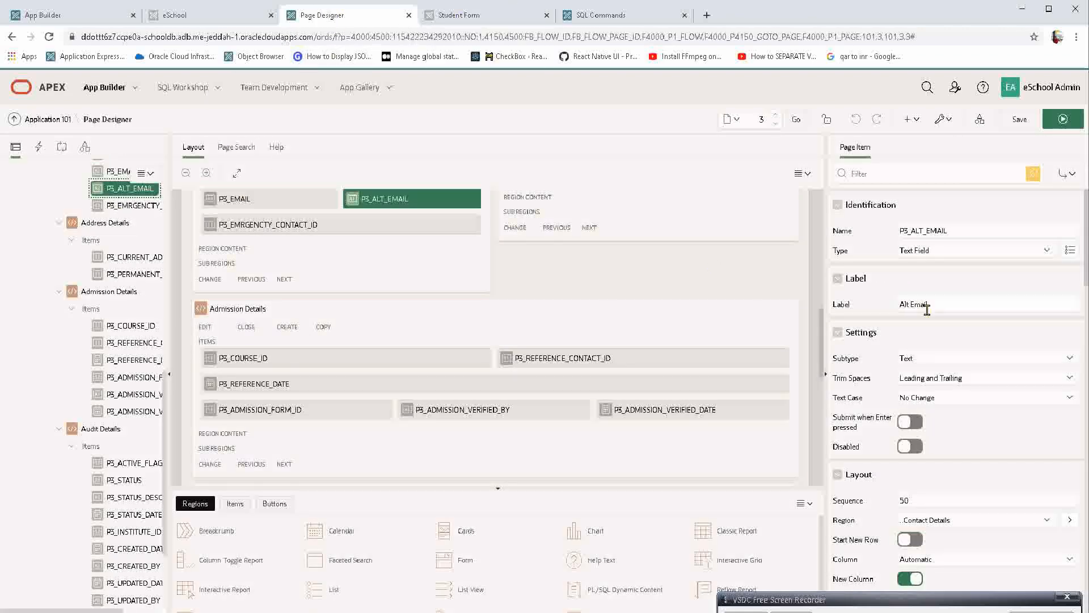
left_click(924, 358)
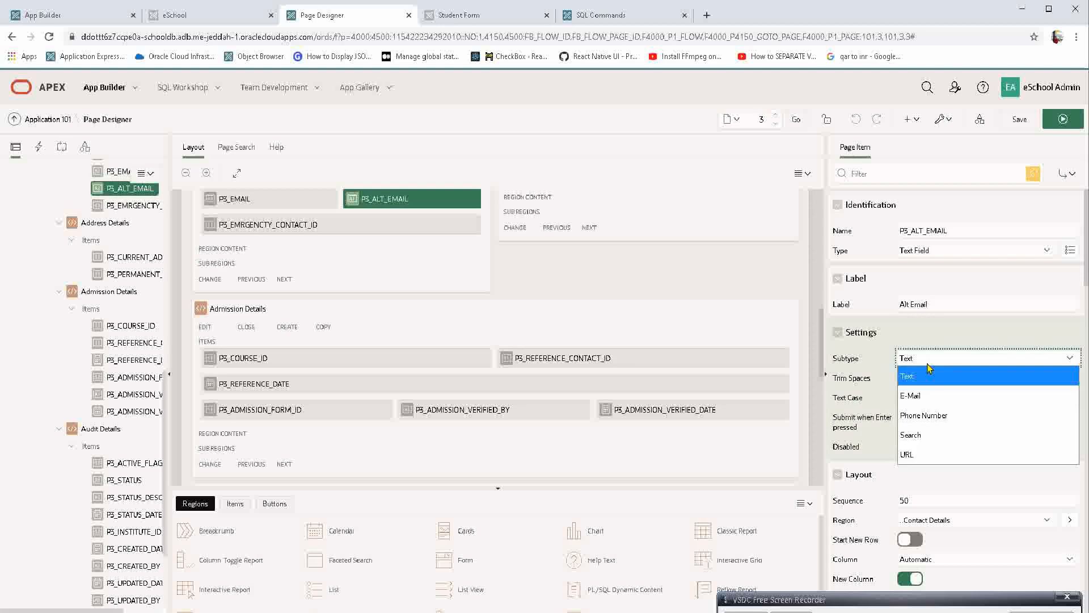
left_click(922, 397)
key("ctrl+Tab")
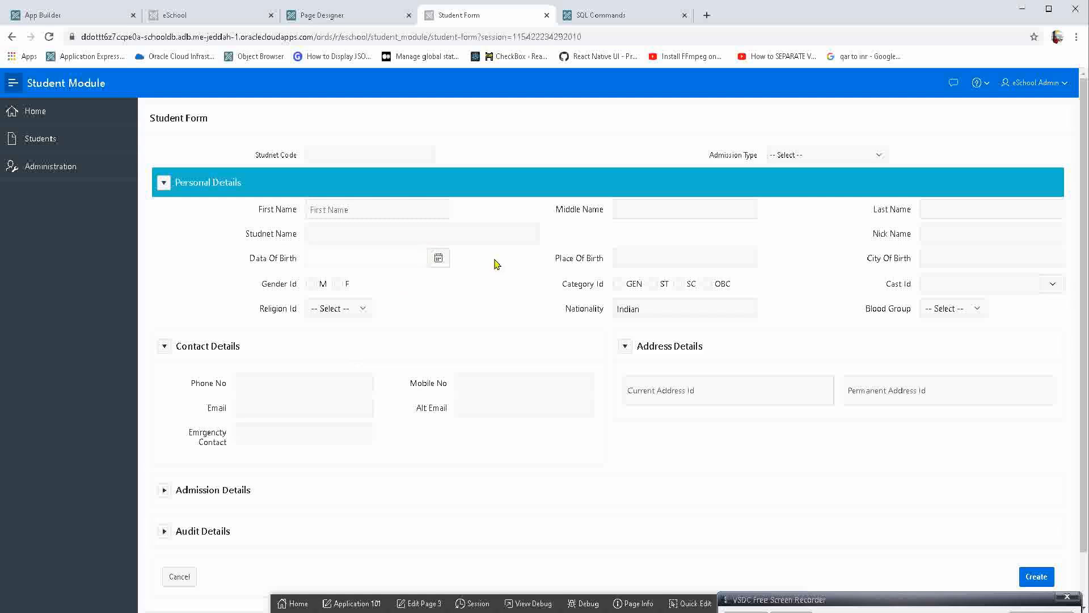
Open the First Name item through Quick Edit and select it together with P3_STUDNET_NAME, P3_DATA_OF_BIRTH, P3_GENDER_ID and P3_RELIGION_ID in the layout.
left_click(690, 603)
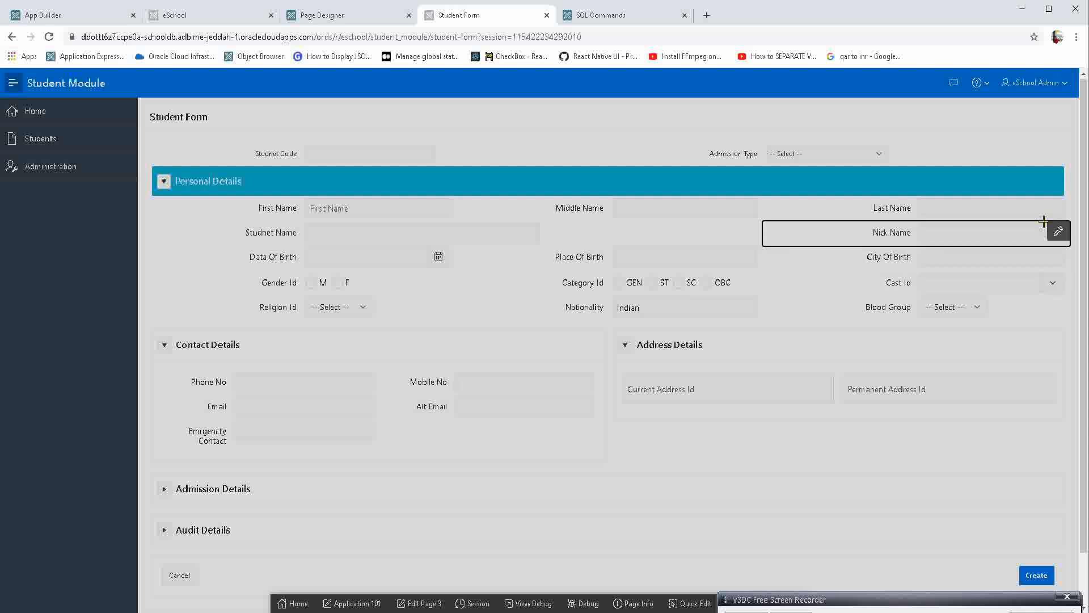
left_click(357, 210)
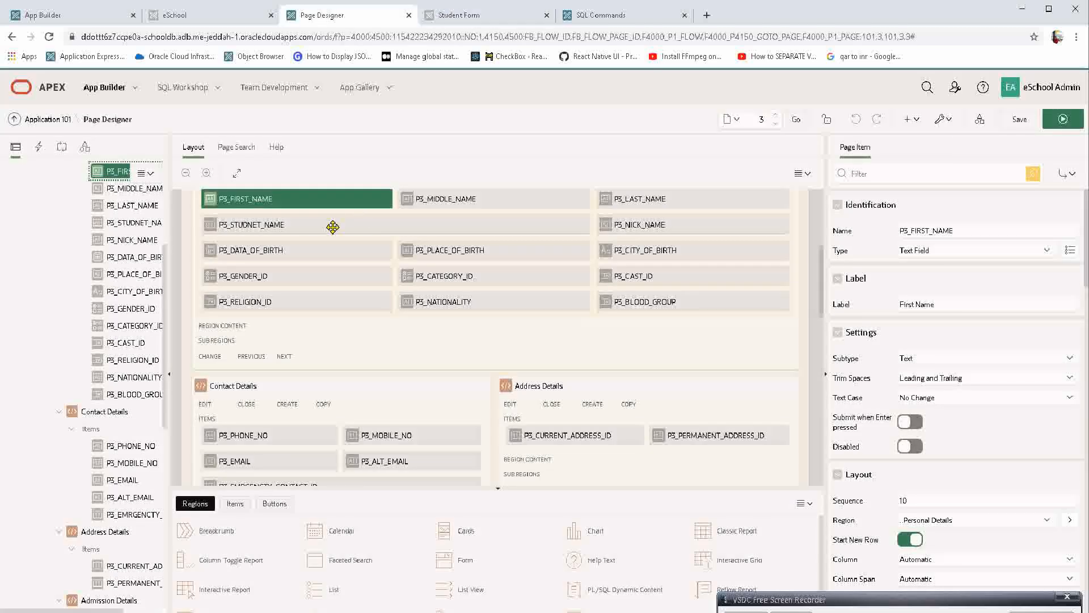
left_click(298, 195)
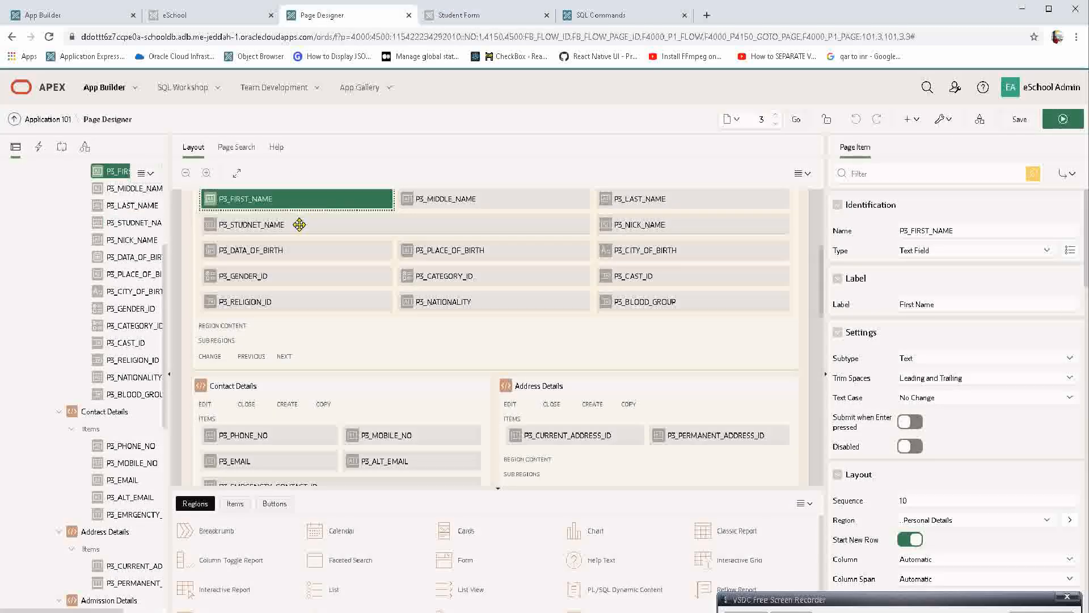
left_click(298, 224, "ctrl")
left_click(277, 250, "ctrl")
left_click(270, 277, "ctrl")
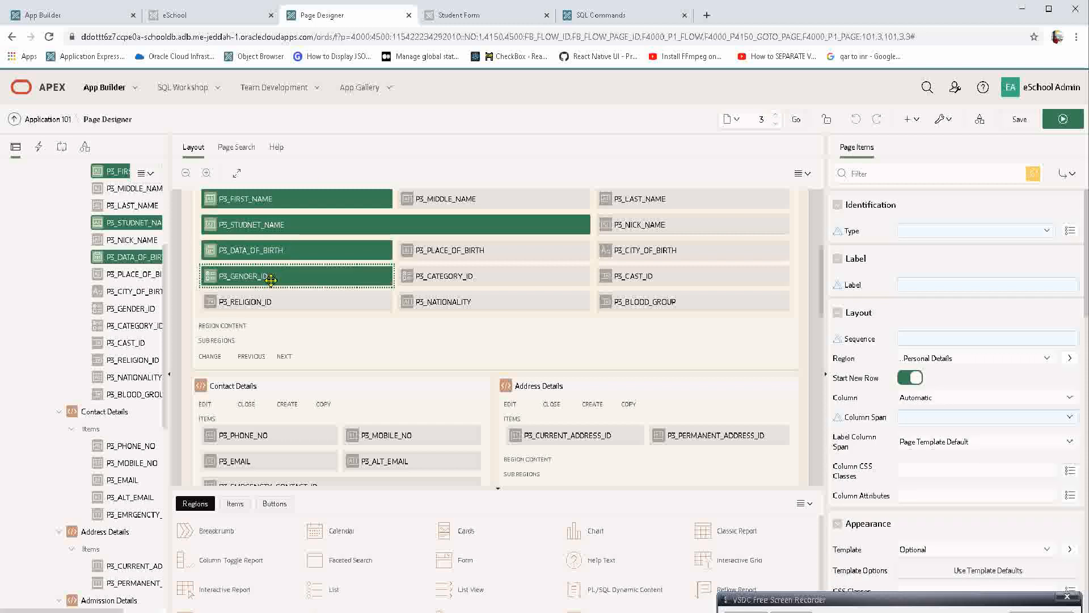
left_click(268, 298, "ctrl")
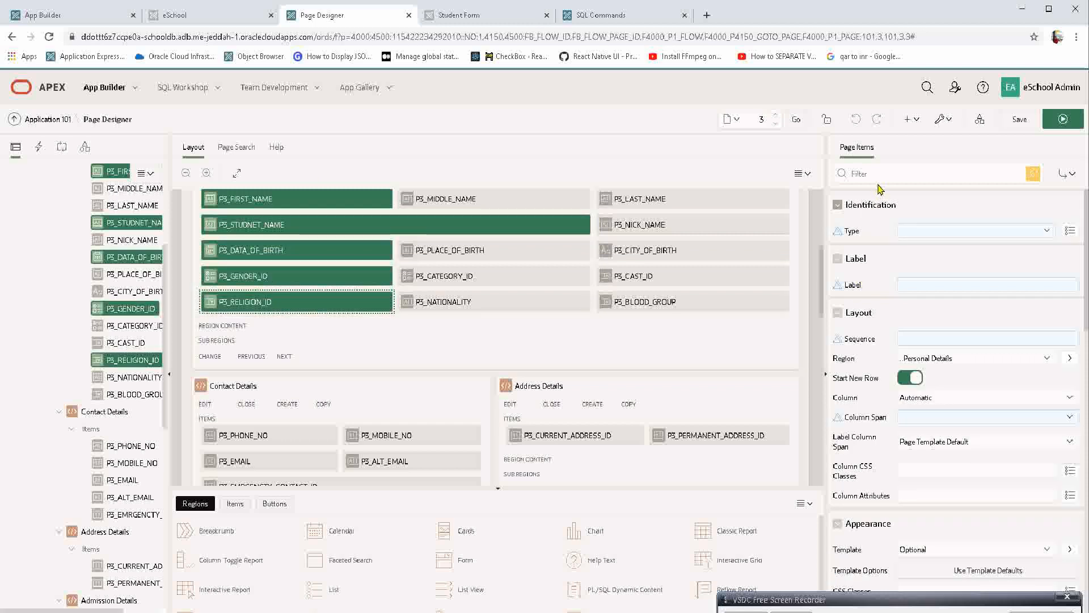
Filter the selected items' properties by "layo" to list only the Layout settings.
left_click(866, 172)
type("lab")
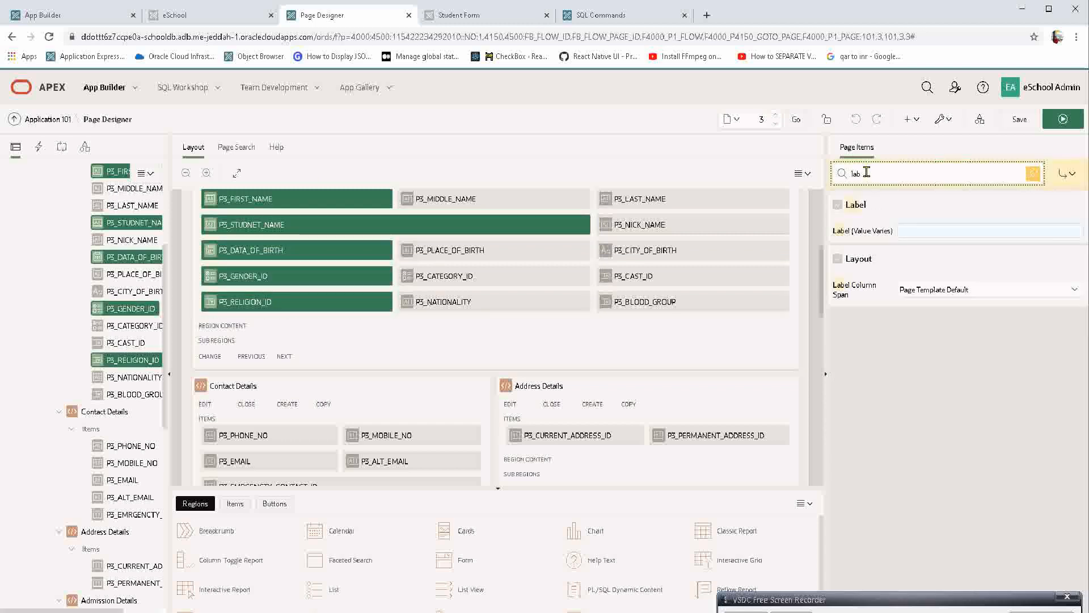
key("BackSpace")
key("BackSpace")
key("BackSpace")
type("laou")
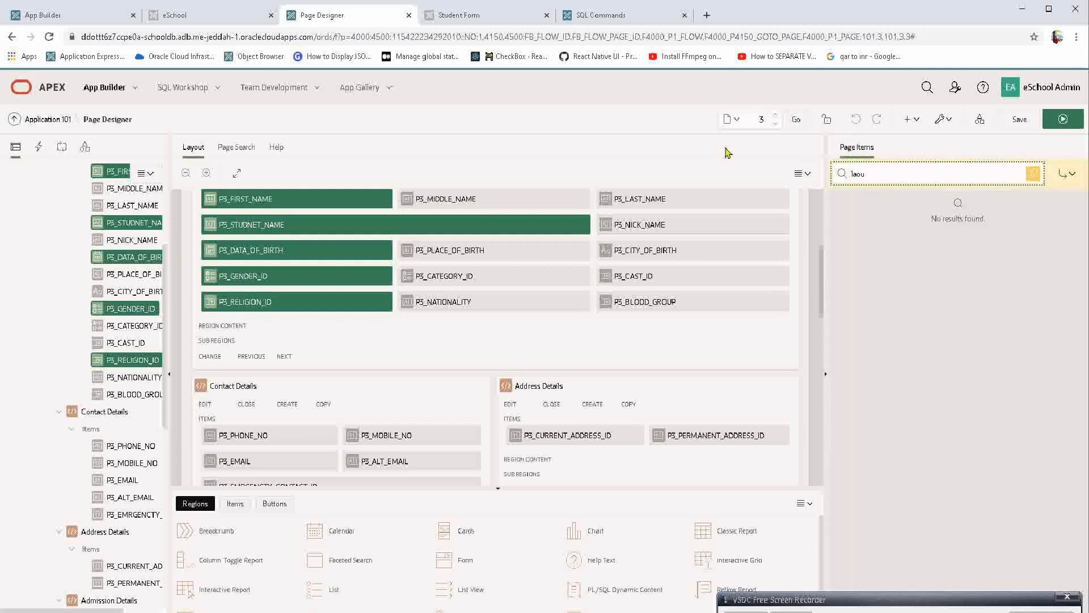
key("BackSpace")
key("BackSpace")
type("yo")
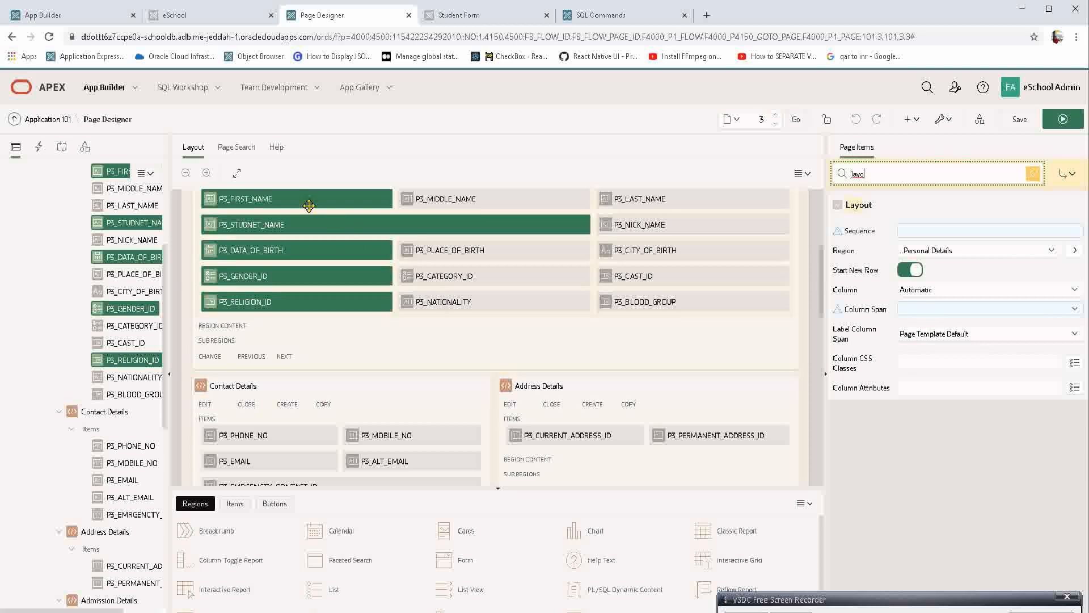
Remove P3_STUDNET_NAME from the selection and set the remaining four items' Column Span to 3 and Label Column Span to 1.
left_click(340, 224, "ctrl")
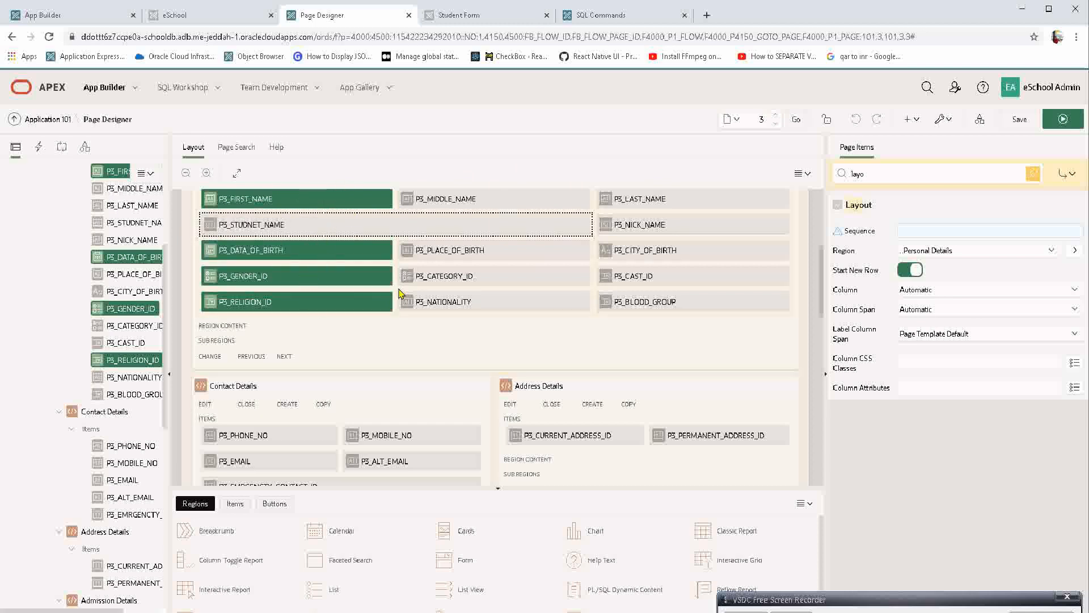
left_click(935, 311)
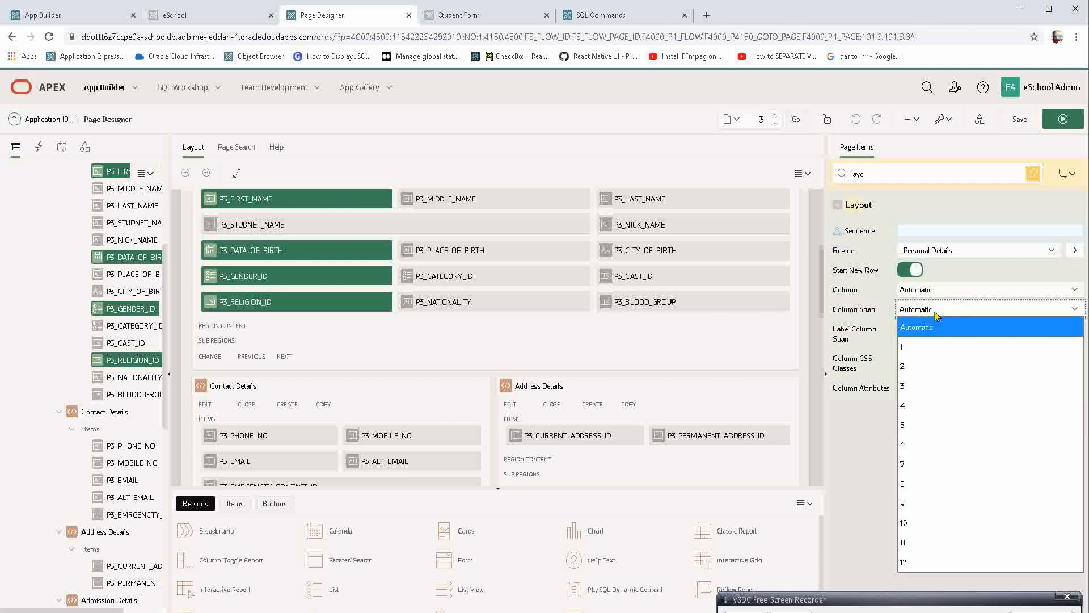
left_click(928, 384)
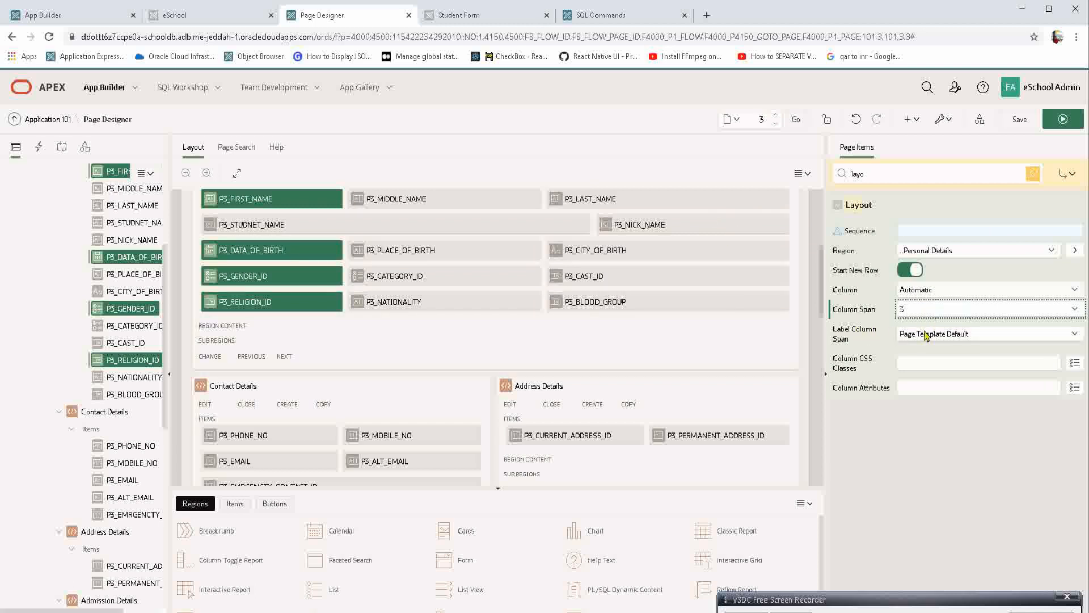
left_click(926, 334)
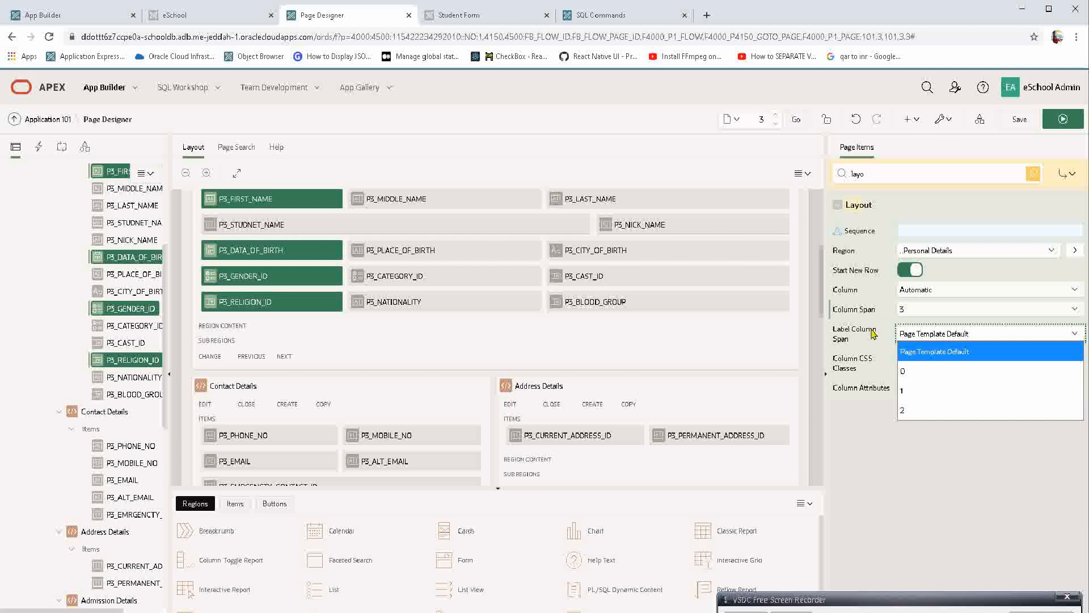
left_click(914, 397)
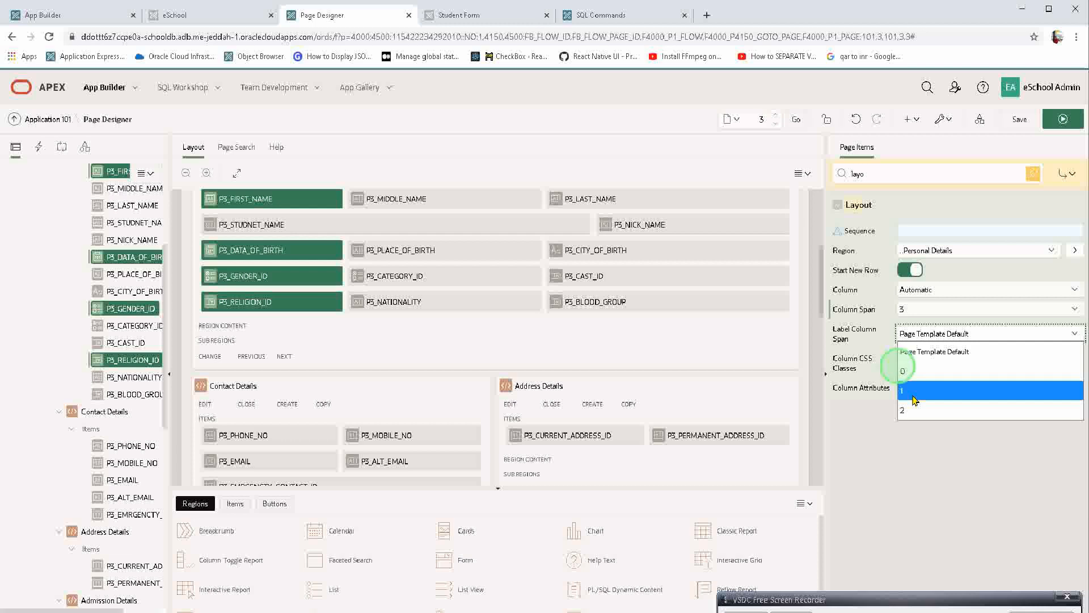
Set the four selected items' Column to 2, save and run the page to check the form, and return to Page Designer.
left_click(914, 292)
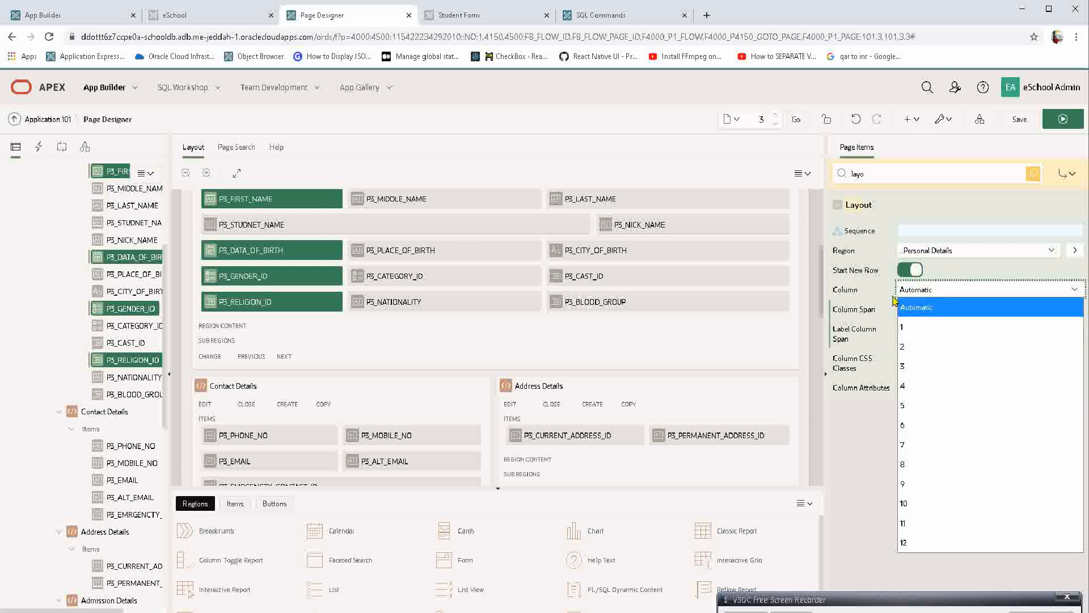
left_click(919, 352)
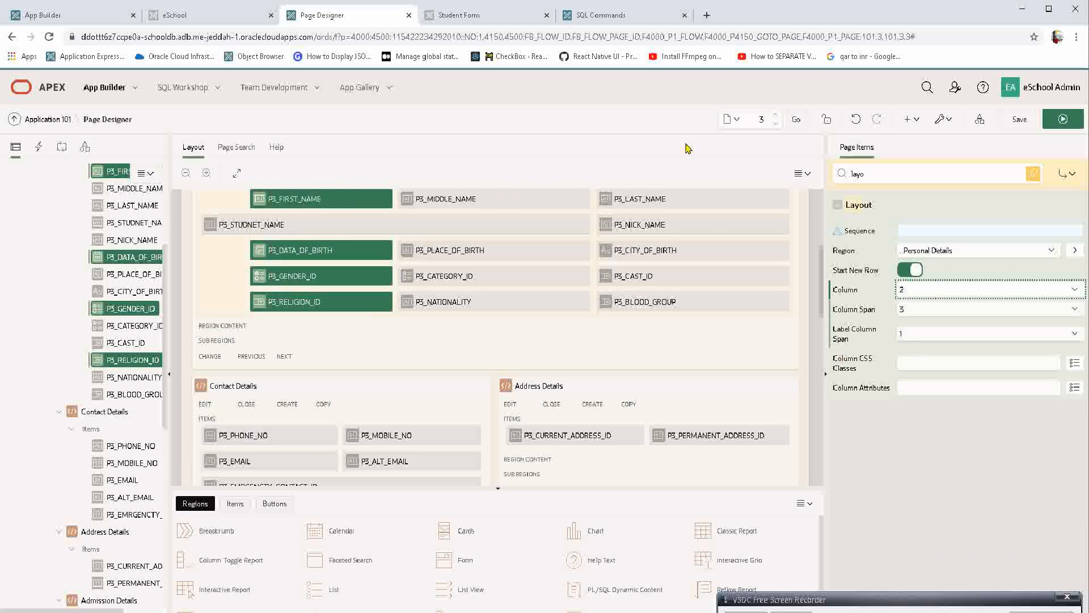
left_click(1051, 120)
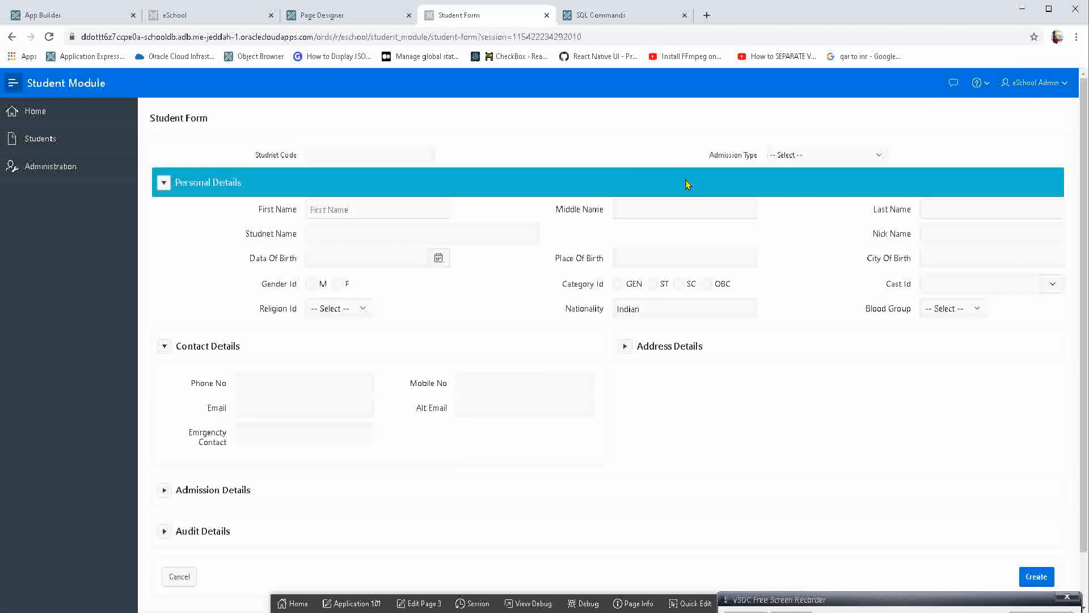
left_click(358, 16)
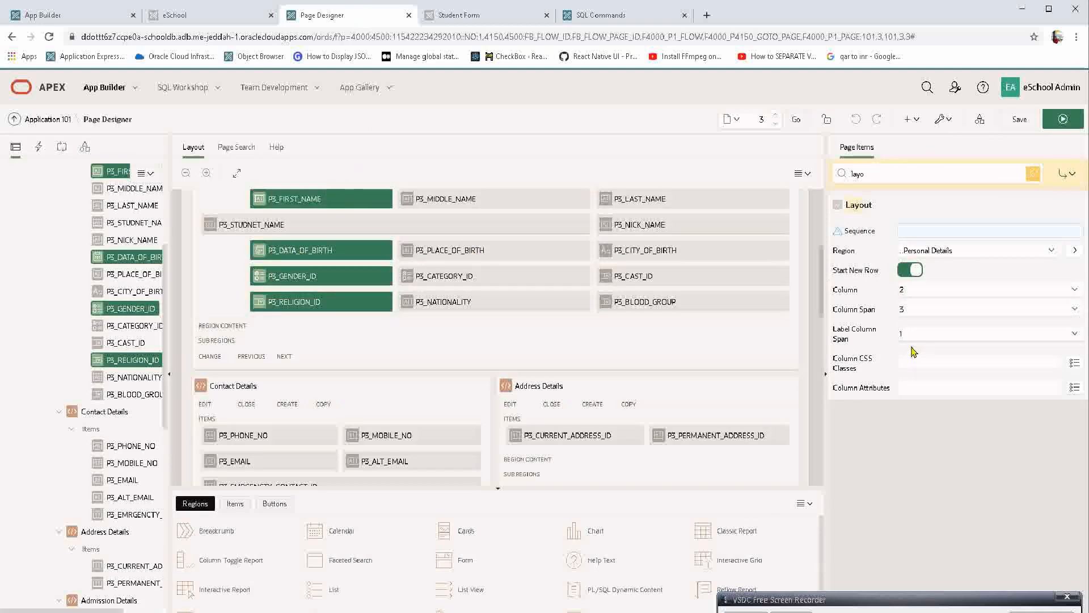
Switch the four items' Label Column Span to Page Template Default and back to 1, and reset their Column to Automatic.
left_click(911, 332)
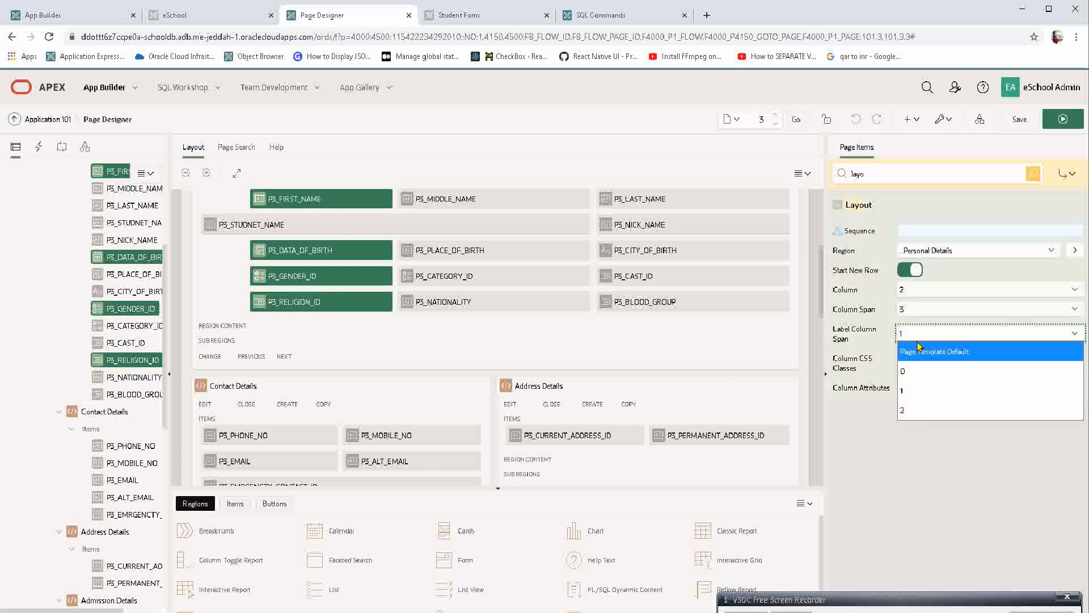
left_click(919, 348)
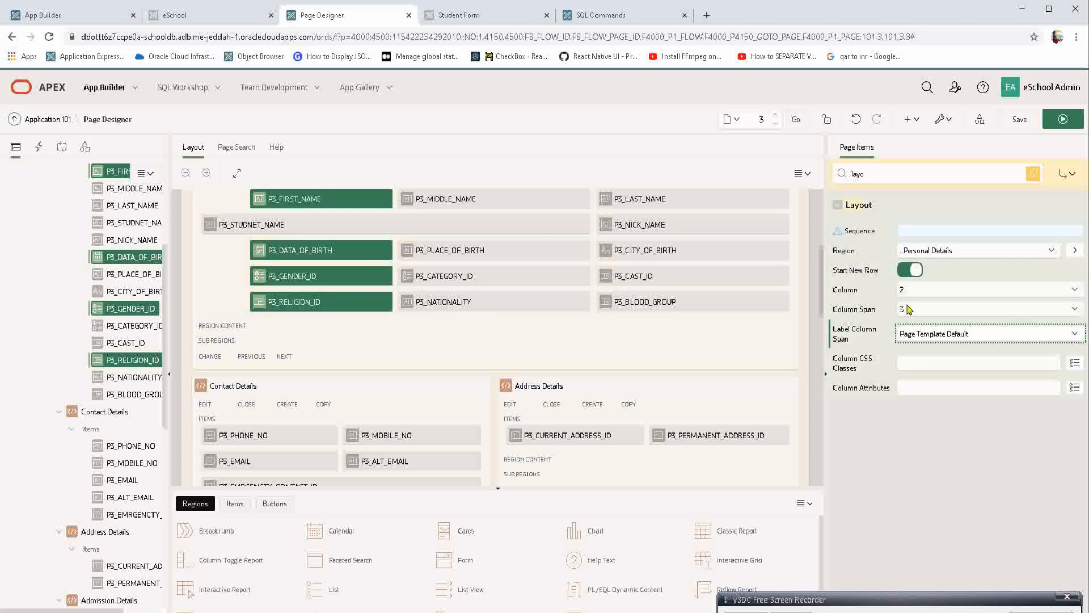
left_click(931, 337)
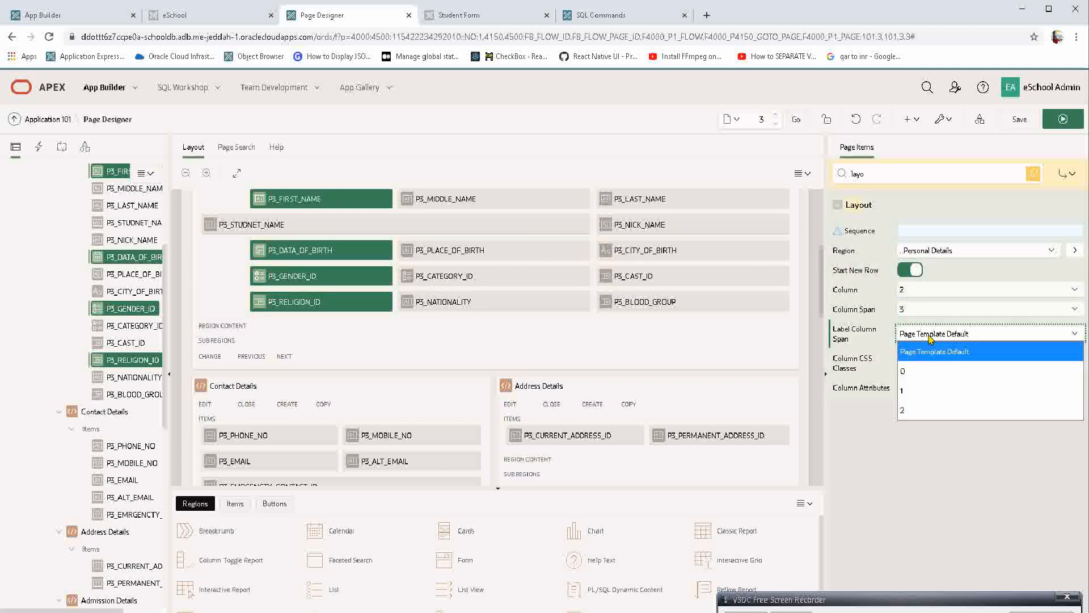
left_click(916, 390)
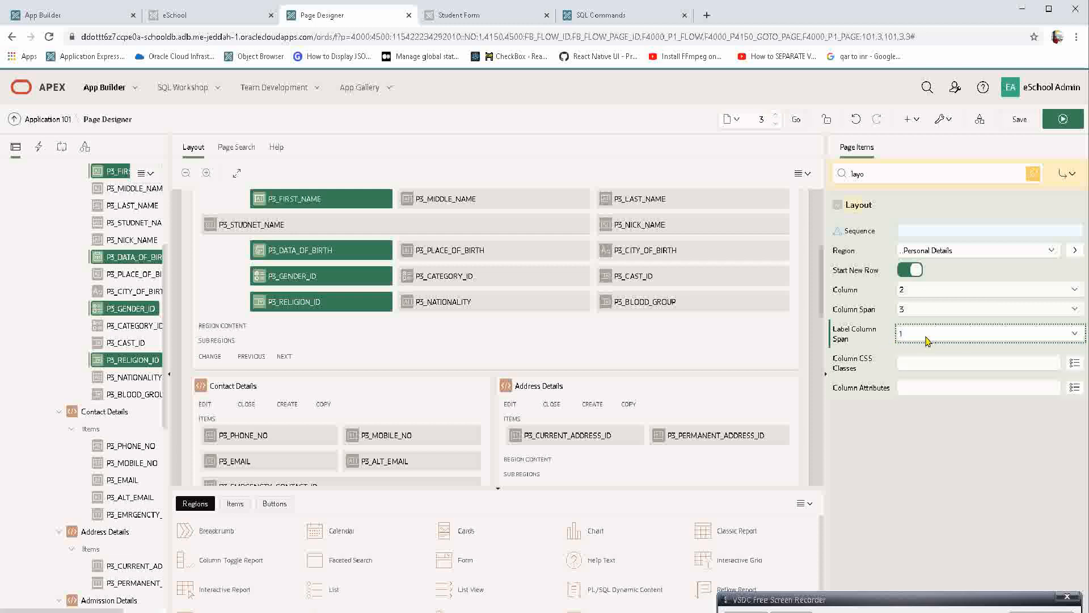
left_click(921, 294)
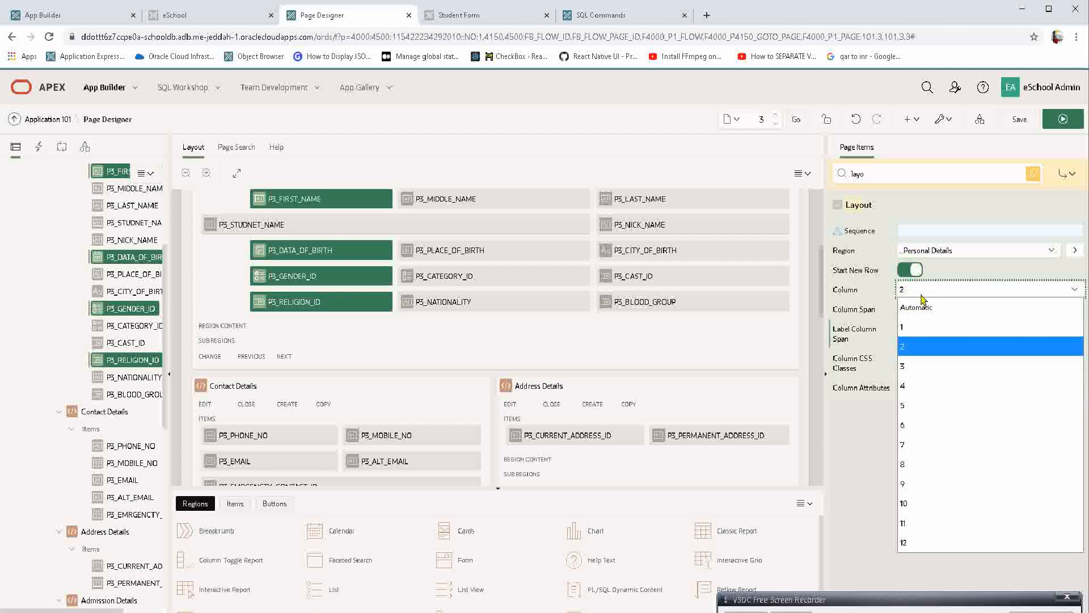
left_click(914, 302)
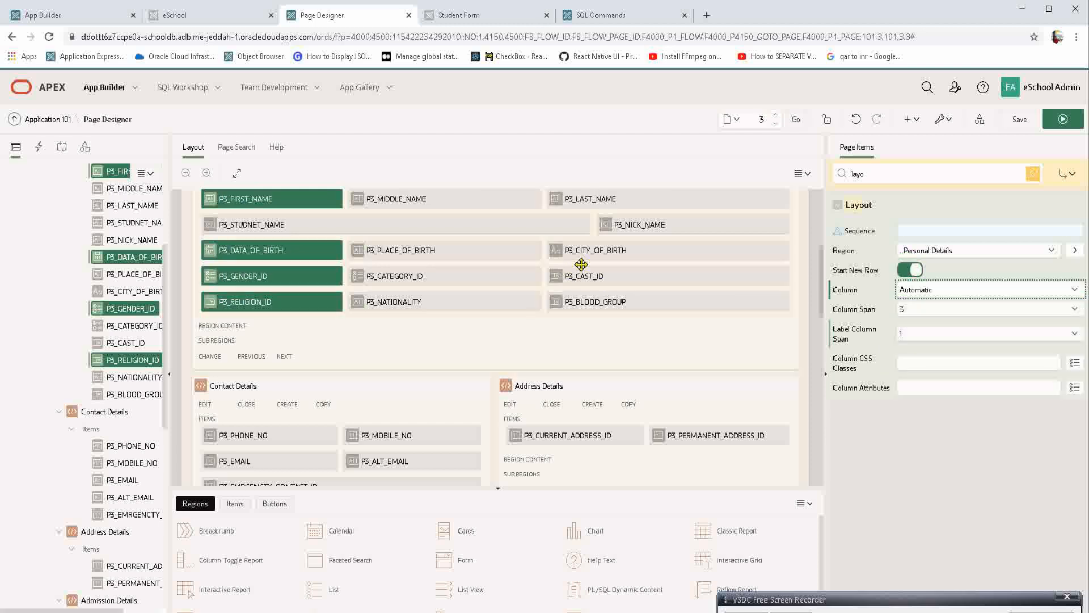
Select P3_LAST_NAME, P3_CITY_OF_BIRTH, P3_CAST_ID and P3_BLOOD_GROUP together and set their Column Span to 4.
left_click(614, 195)
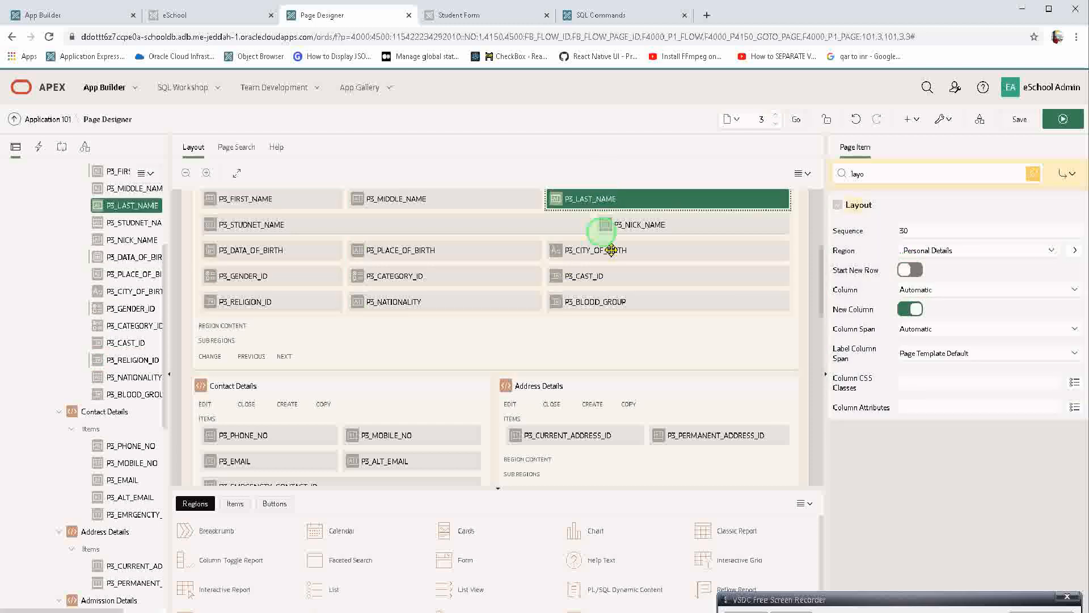
left_click(611, 249, "ctrl")
left_click(601, 276, "ctrl")
left_click(604, 301, "ctrl")
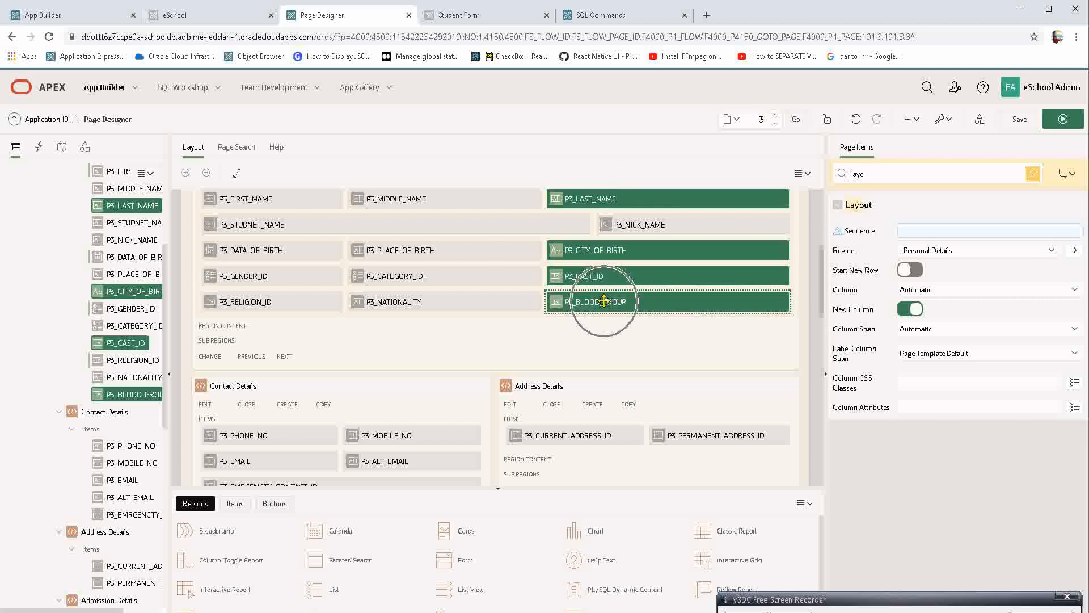
left_click(922, 330)
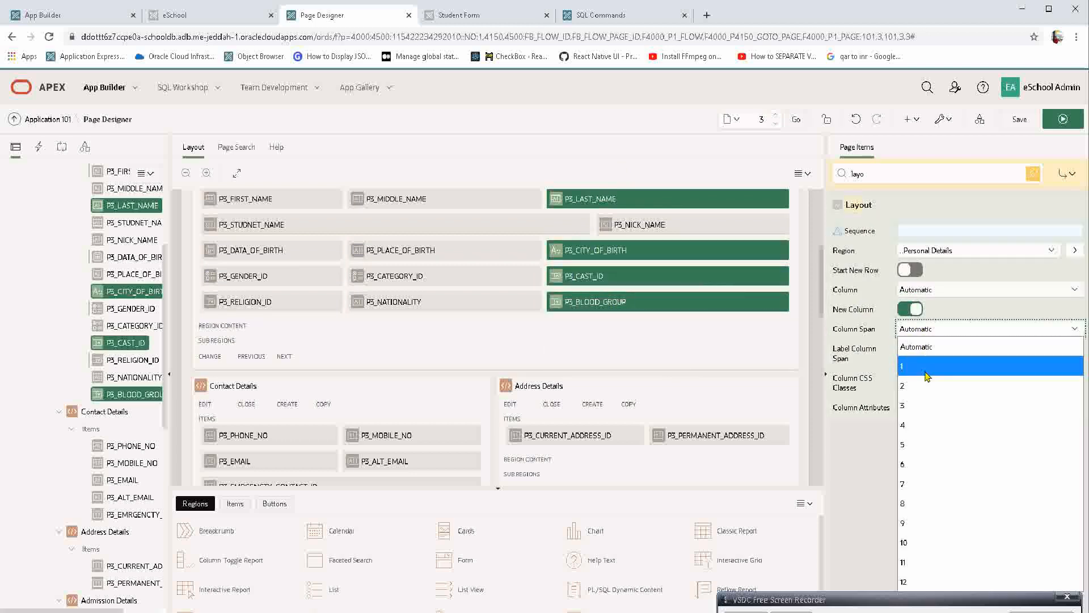
left_click(922, 424)
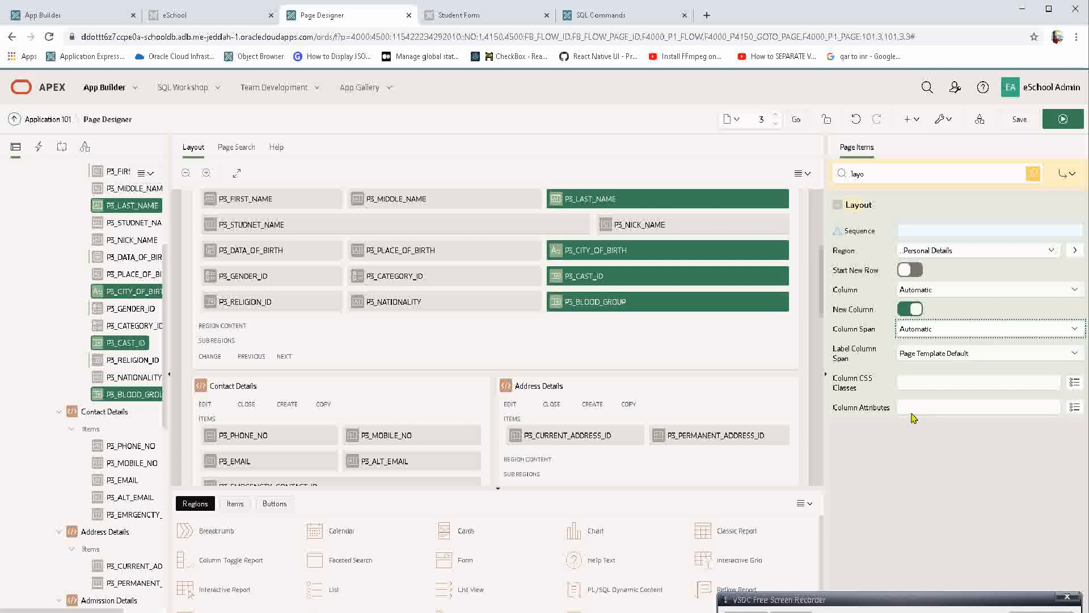
Select P3_MIDDLE_NAME, P3_PLACE_OF_BIRTH, P3_CATEGORY_ID and P3_NATIONALITY together and set their Column Span to 4.
left_click(556, 199)
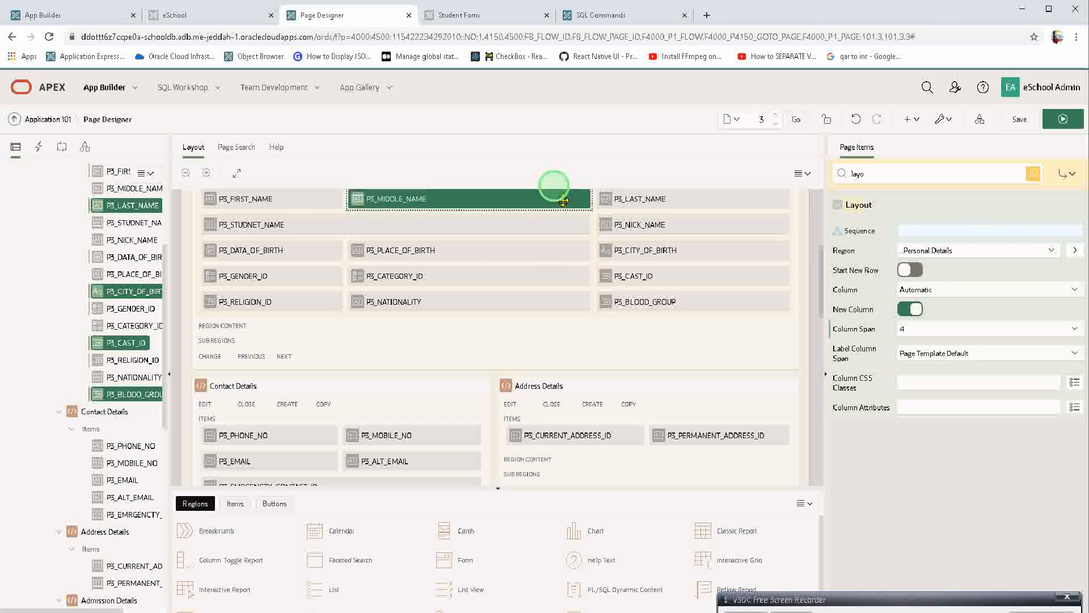
left_click(531, 250, "ctrl")
left_click(522, 276, "ctrl")
left_click(519, 301, "ctrl")
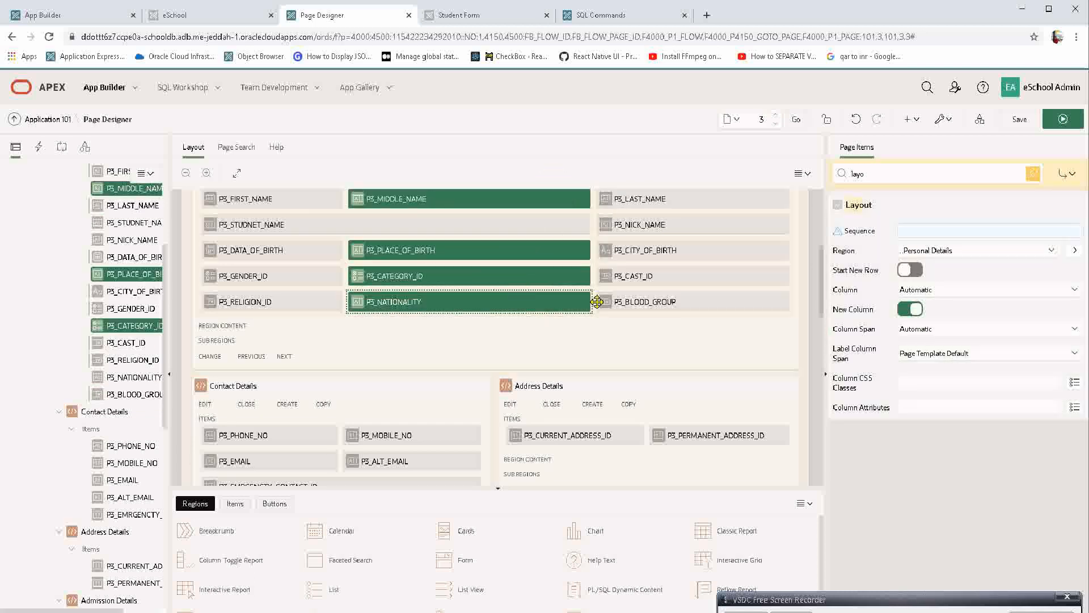
left_click(962, 329)
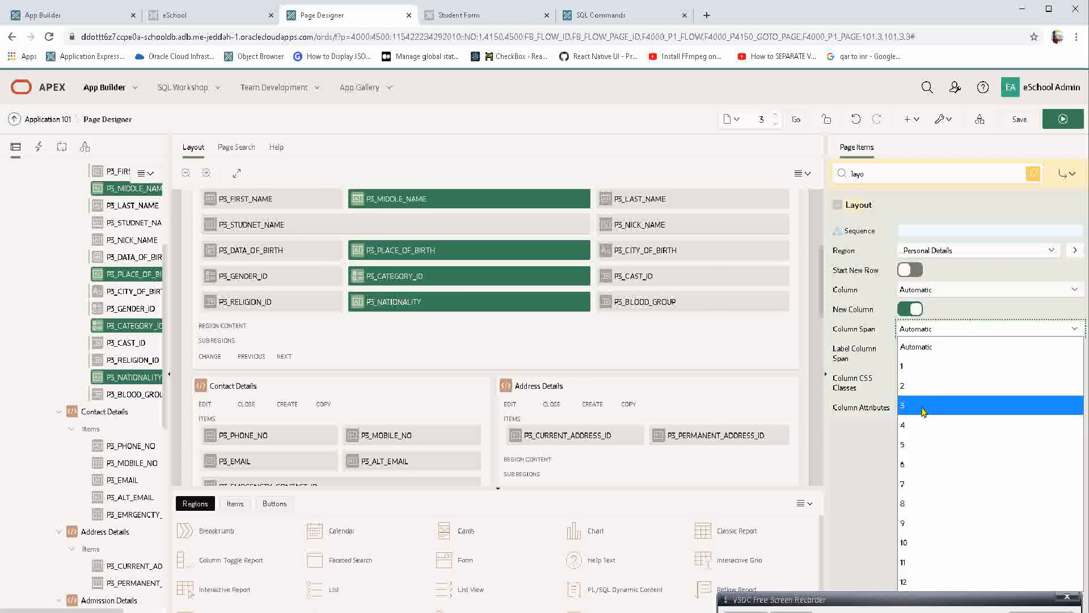
left_click(910, 423)
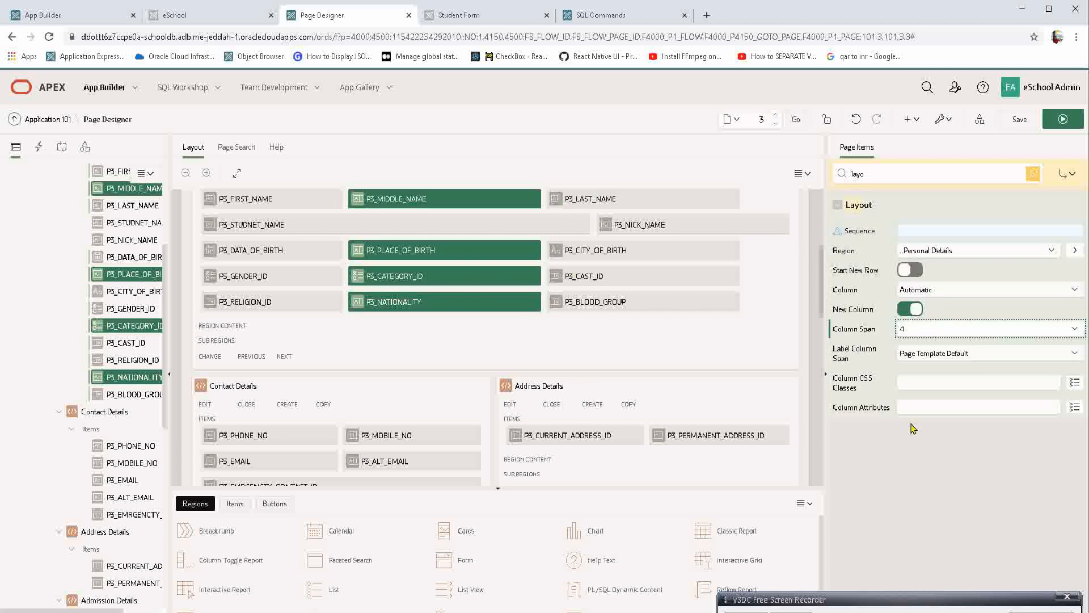
Check the three name items in the first row, save and run the page, and show the layout columns on the Student Form.
left_click(287, 196)
left_click(391, 198)
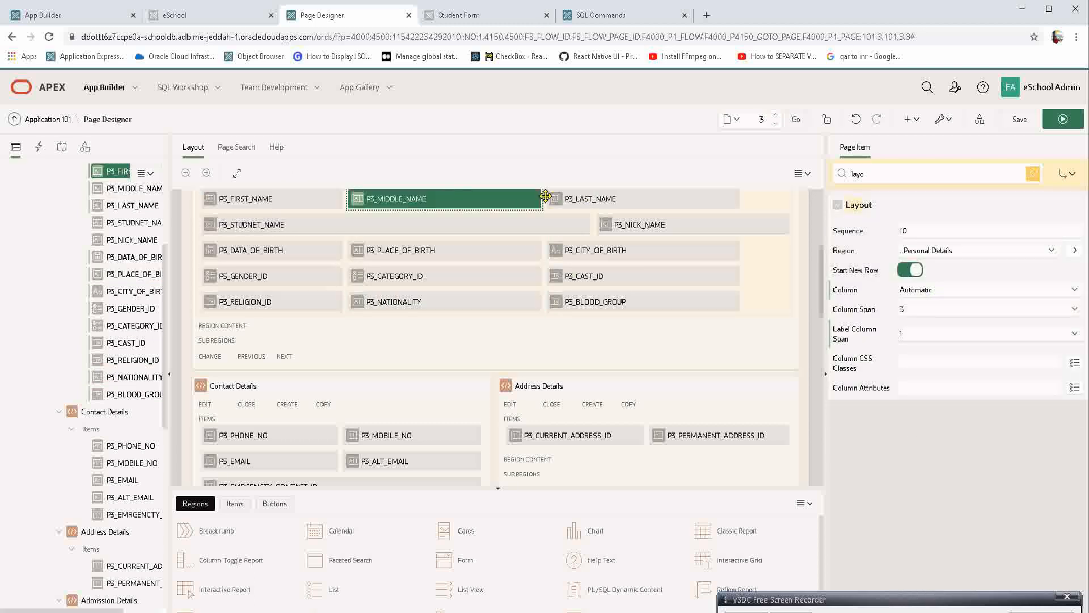
left_click(584, 196)
left_click(1063, 118)
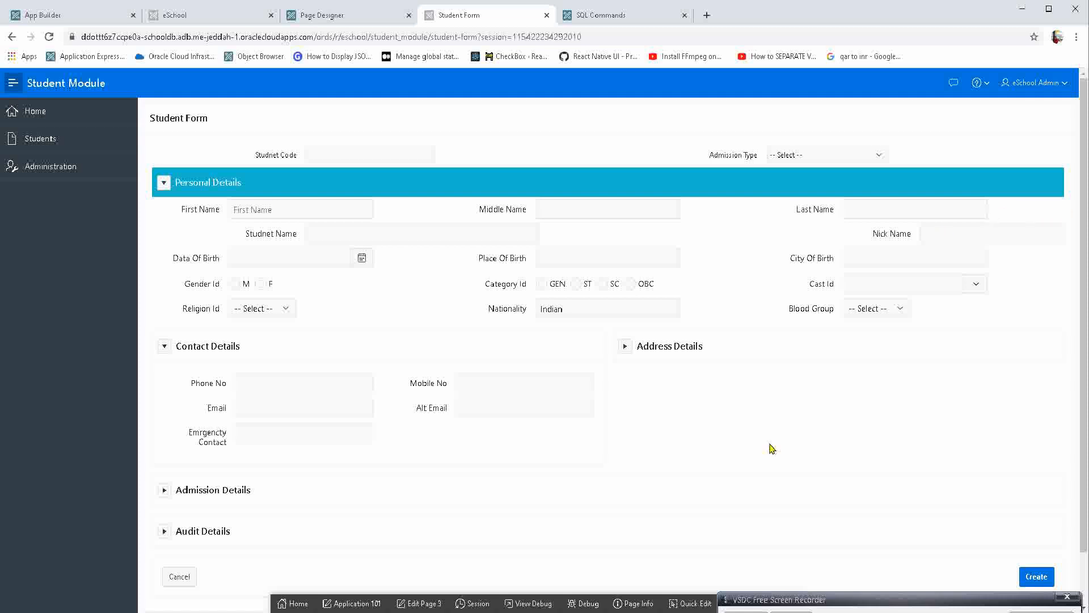
left_click(635, 603)
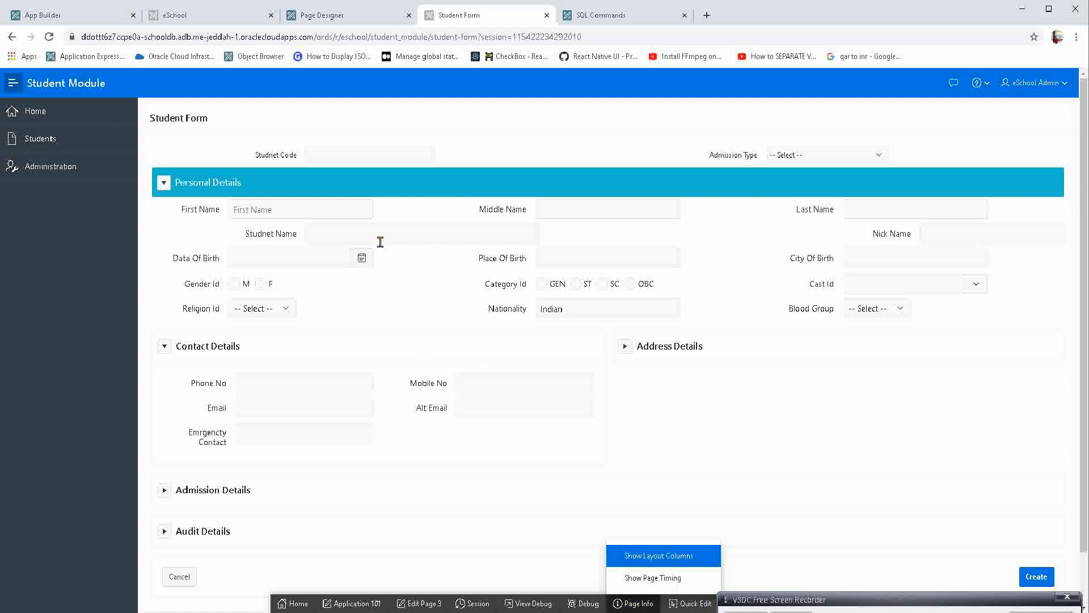
left_click(670, 558)
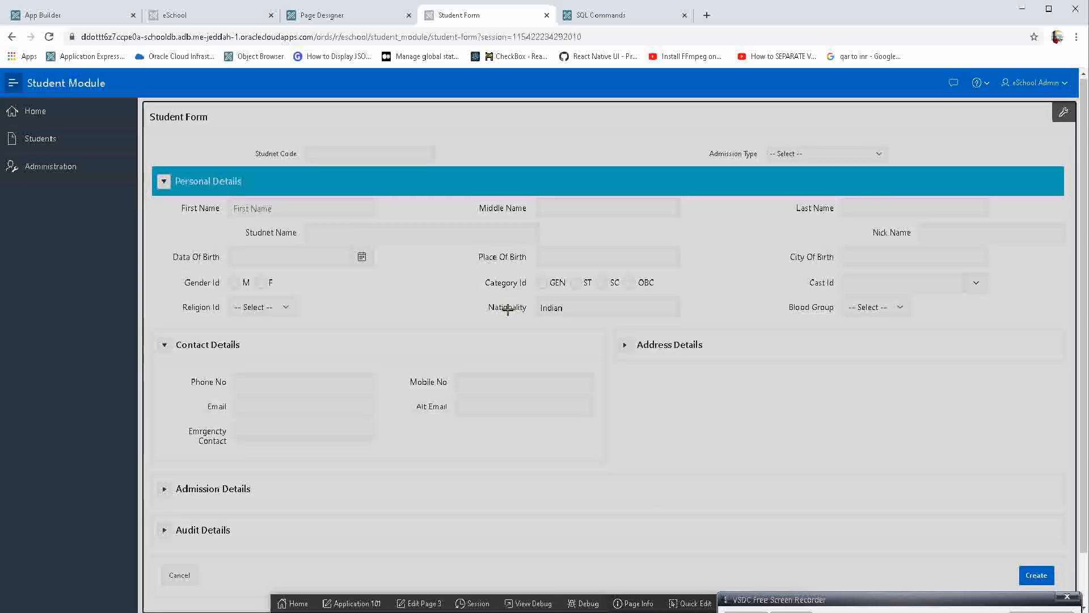
Set P3_STUDNET_NAME's Label Column Span to 1 and its Column Span to 7, and save and run the page.
left_click(359, 218)
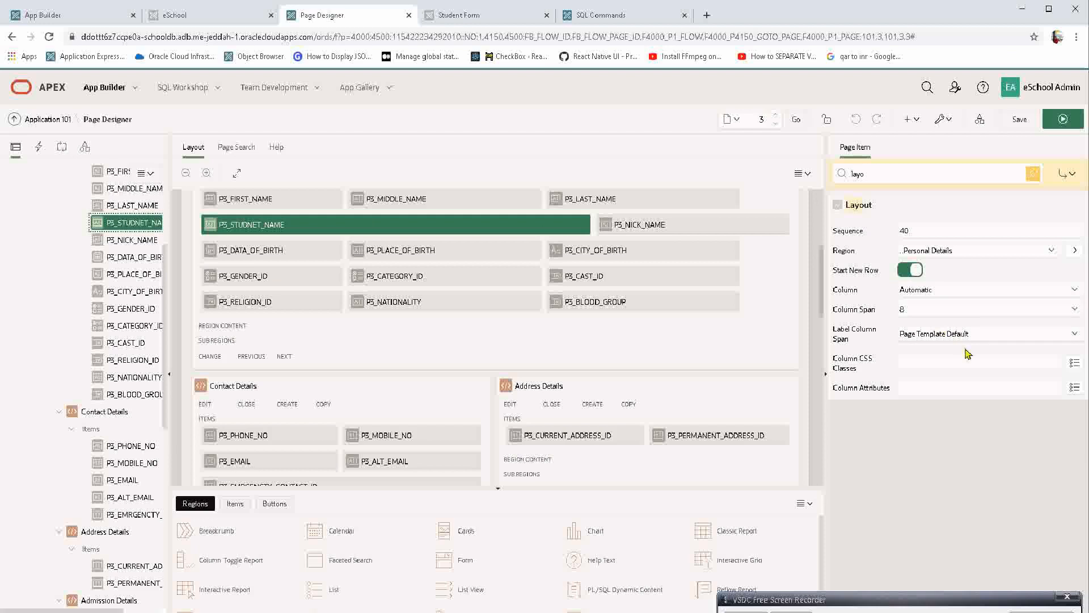
left_click(924, 338)
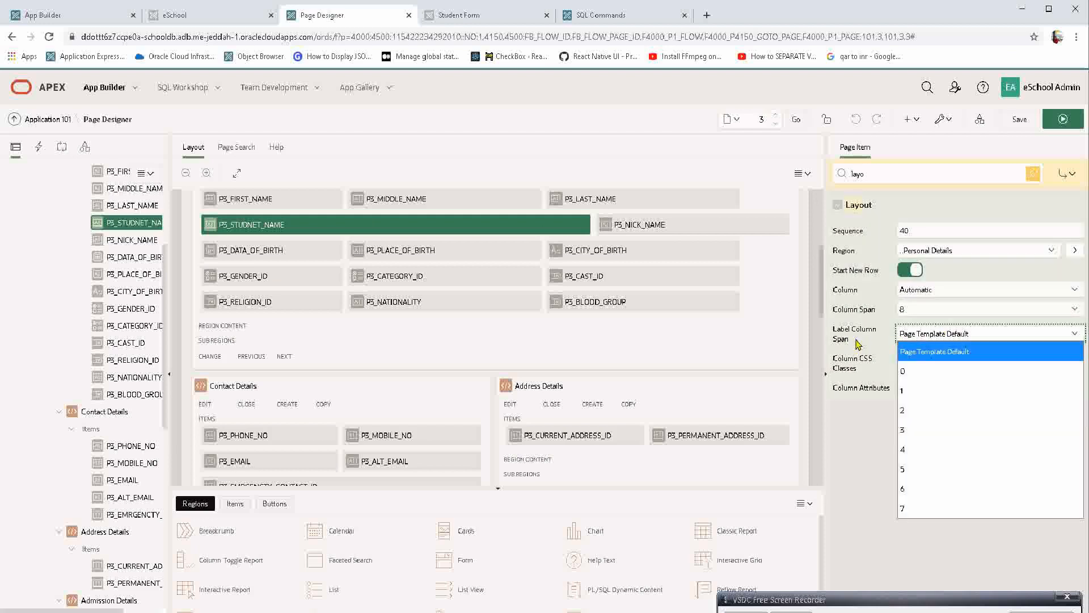
left_click(921, 399)
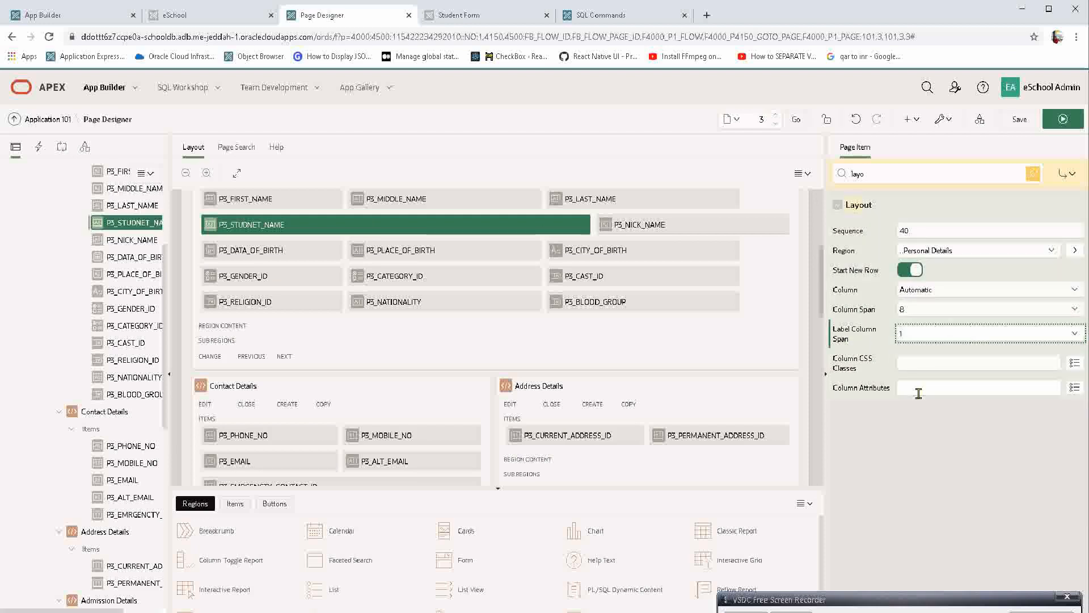
left_click(915, 314)
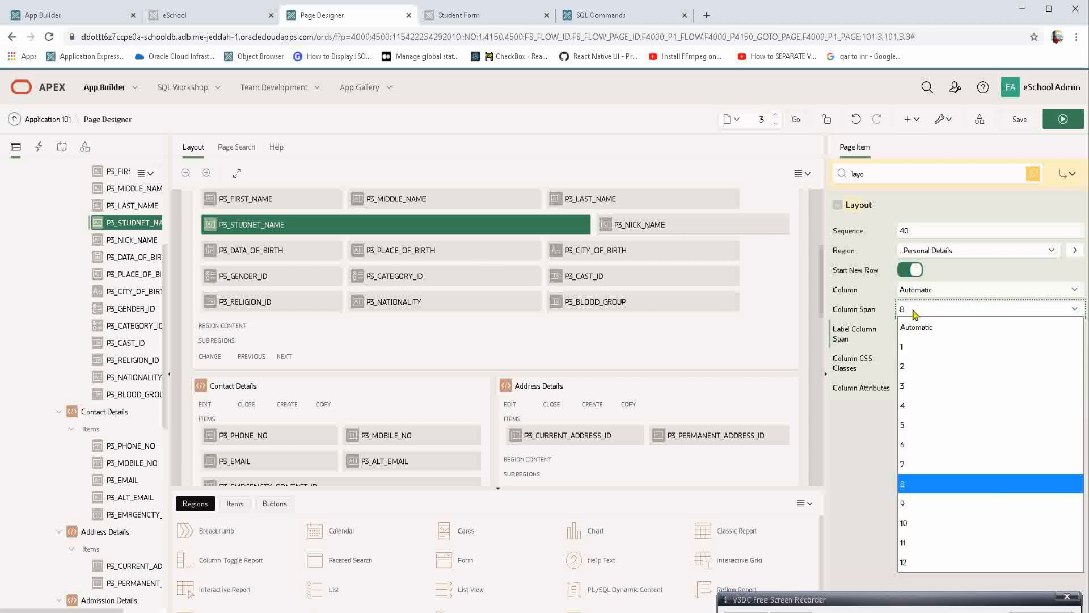
left_click(915, 314)
left_click(915, 314)
left_click(931, 466)
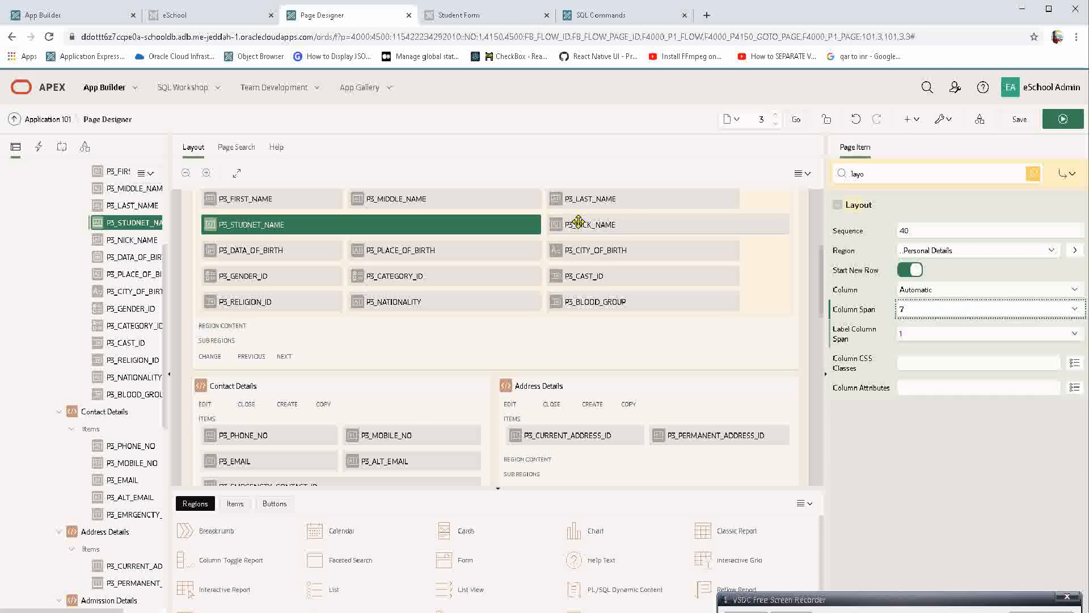
left_click(1070, 119)
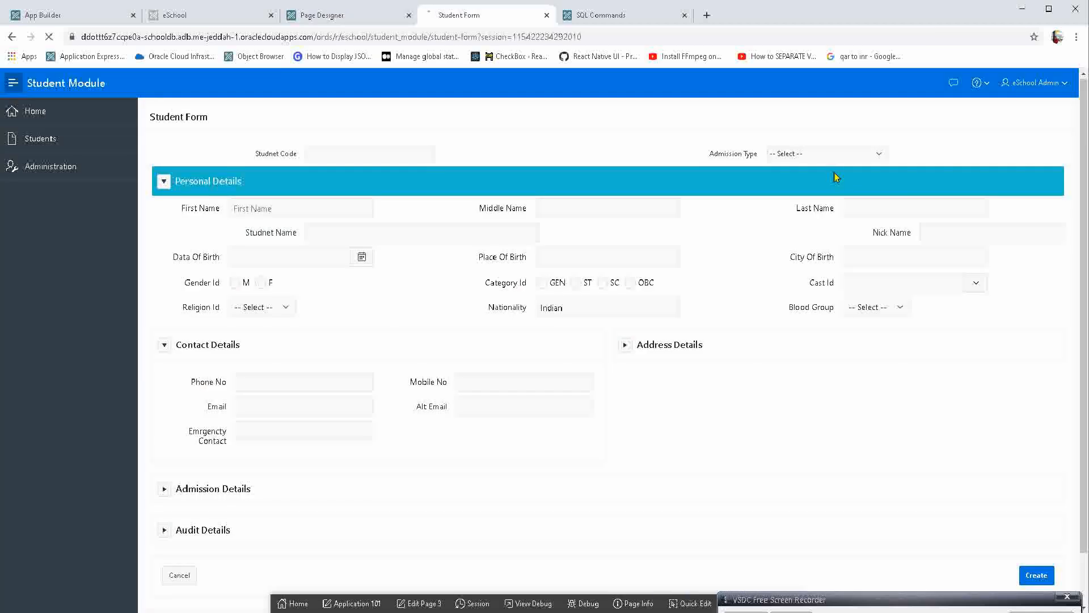
Open the Nick Name item from the running form, set its Column Span to 4, and save and run the page.
left_click(899, 233)
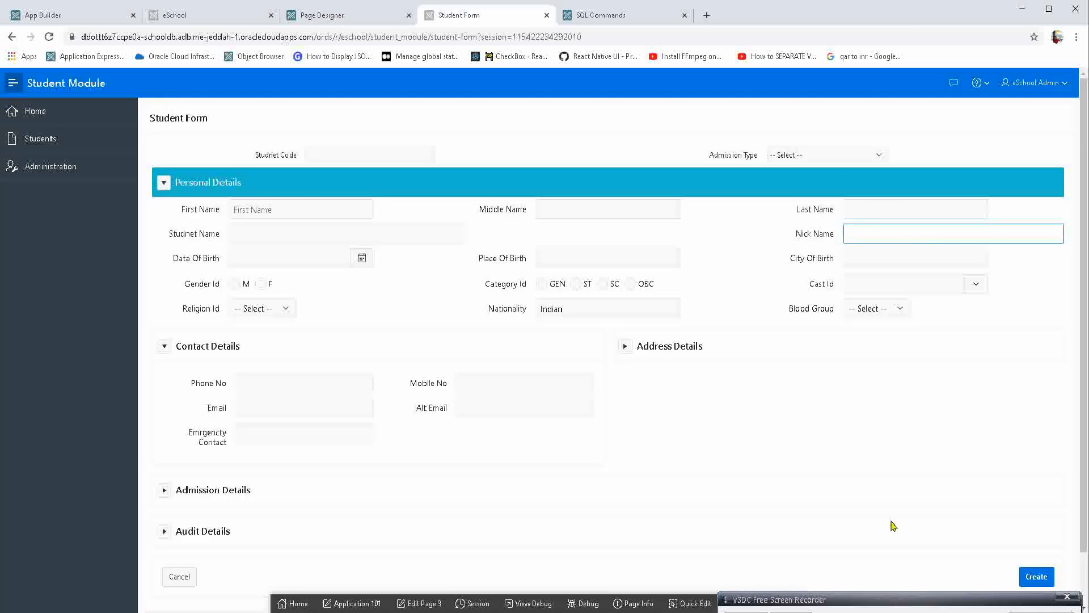
left_click(679, 603)
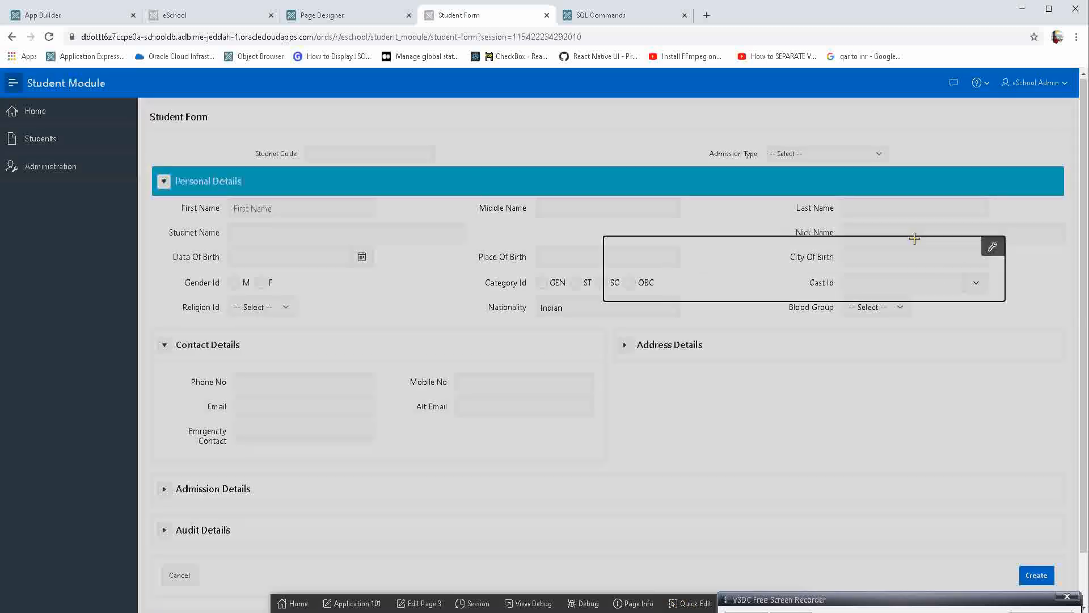
left_click(915, 235)
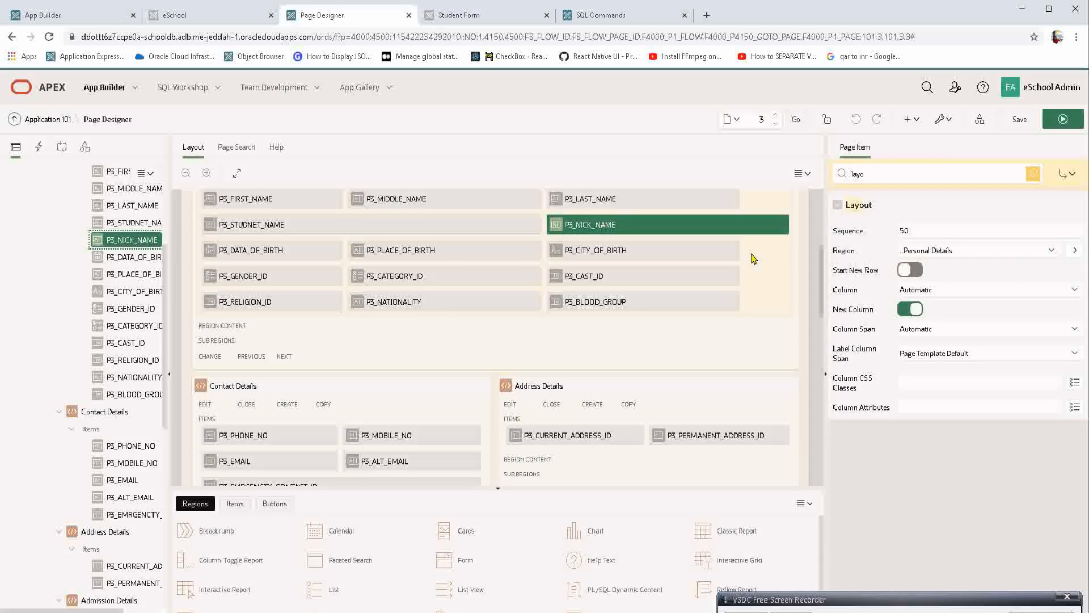
left_click(936, 333)
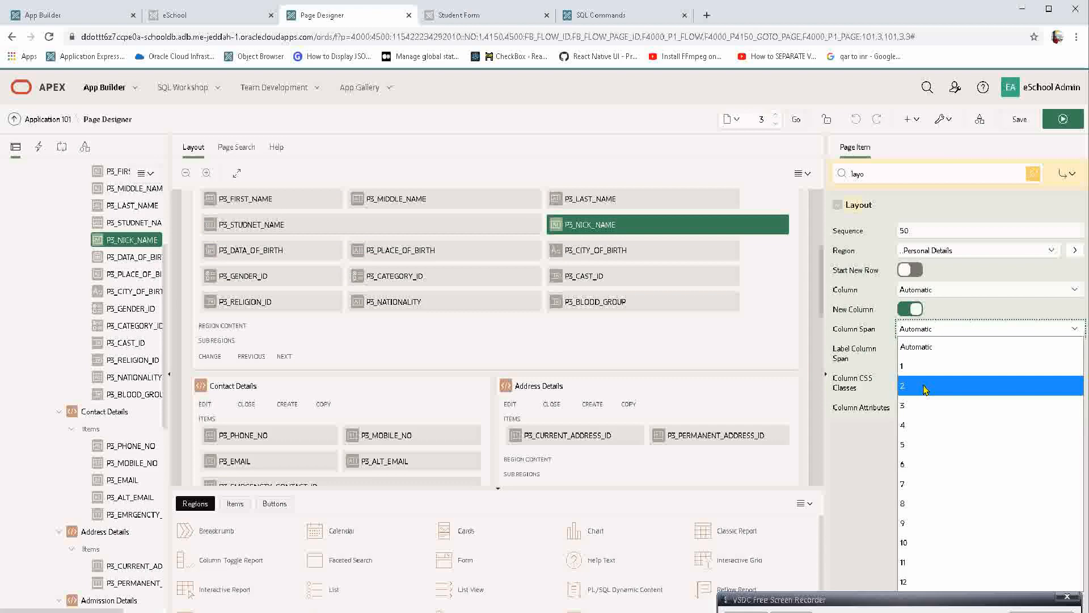
left_click(914, 425)
left_click(1062, 120)
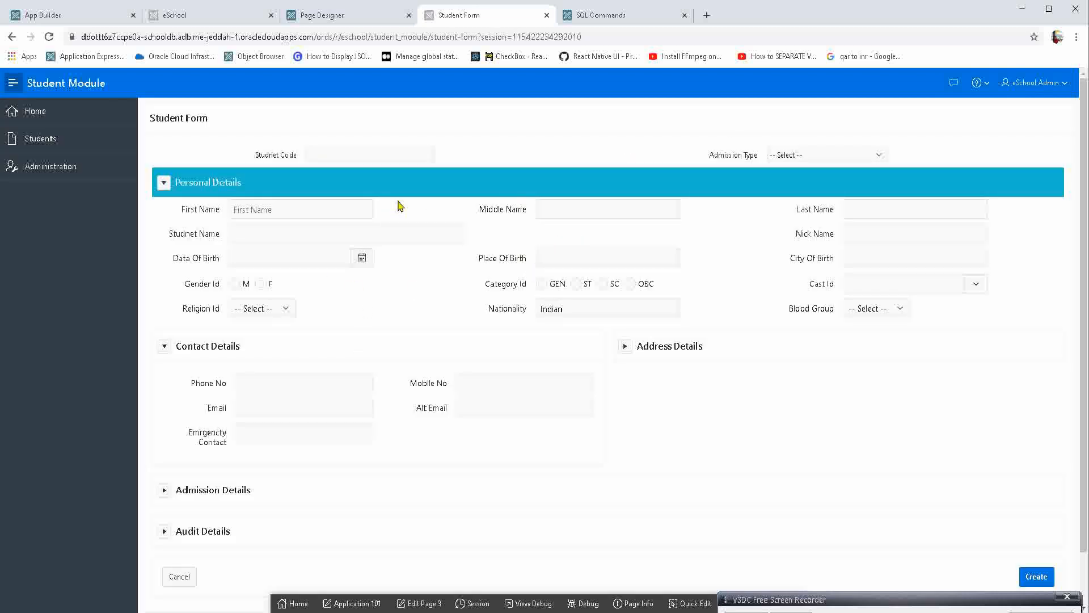
Enable Stretch Form Item in the Category Id item's Live Template Options and save.
left_click(704, 604)
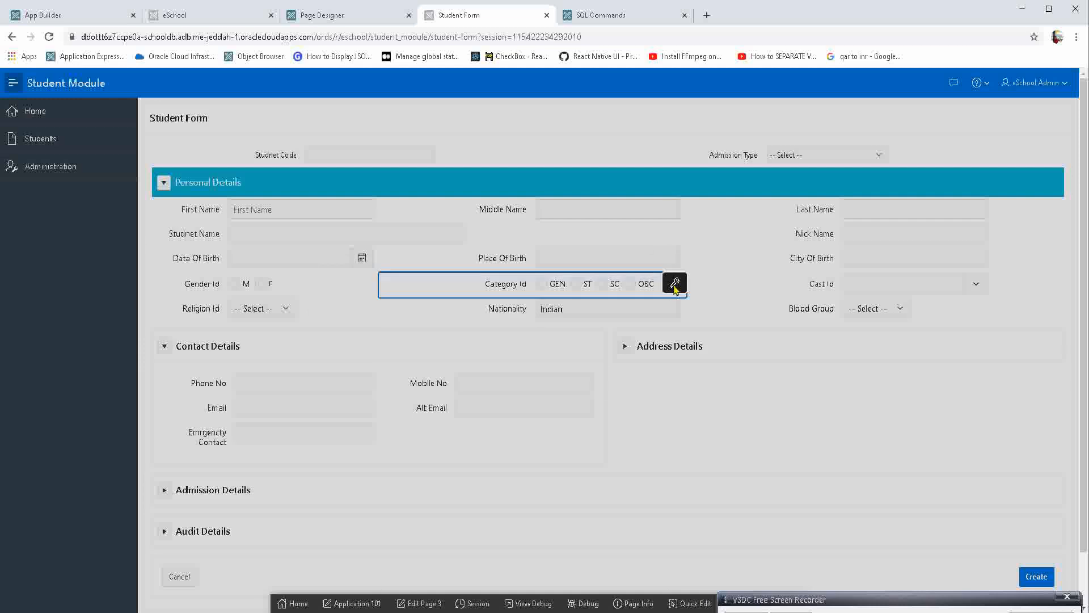
left_click(675, 283)
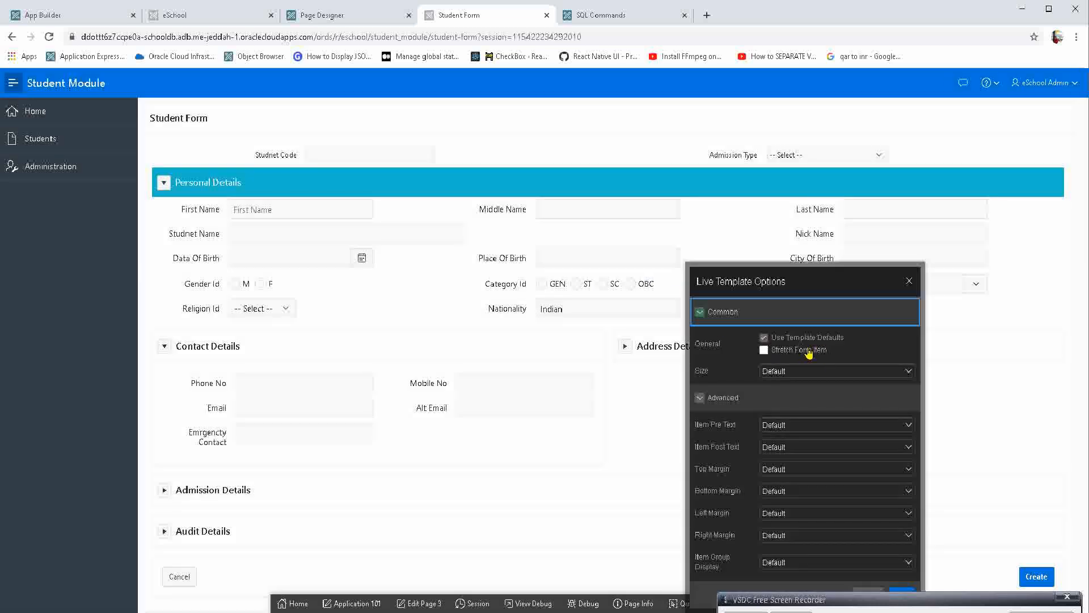
left_click(809, 352)
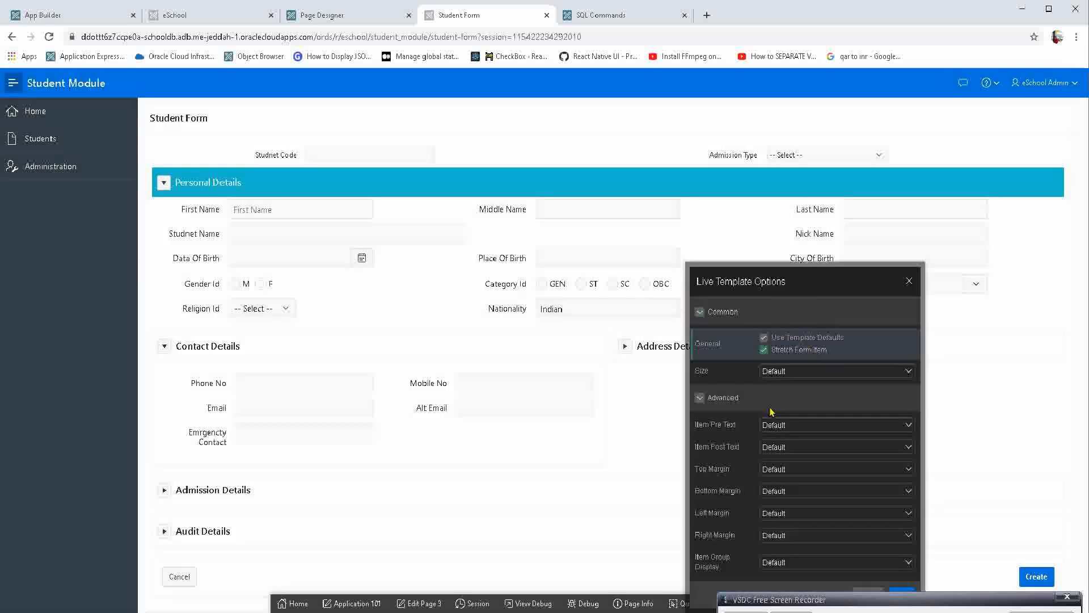
left_click_drag(830, 279, 600, 123)
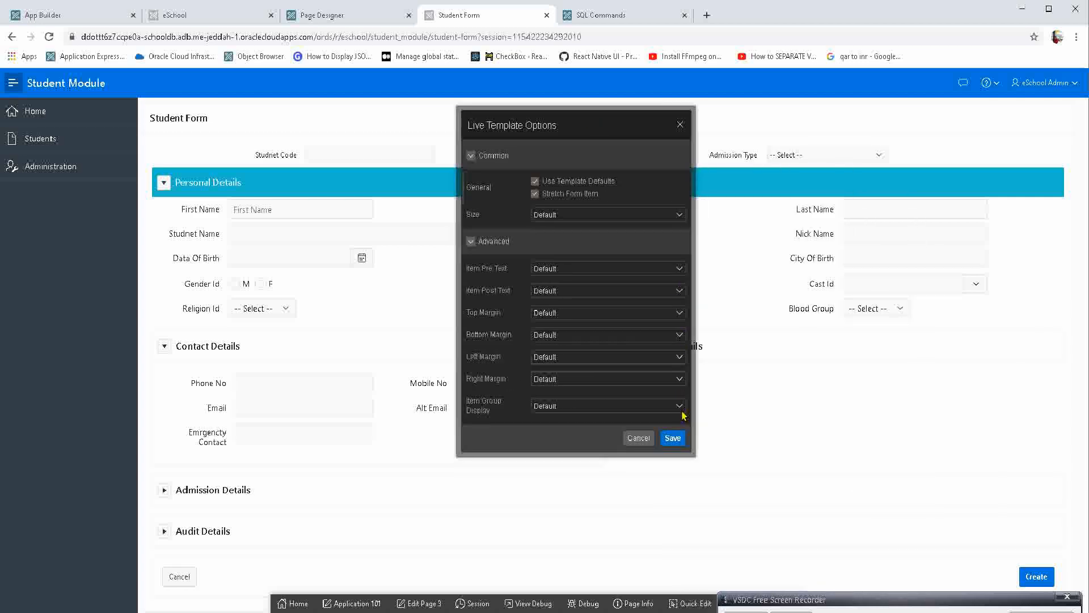
left_click(665, 439)
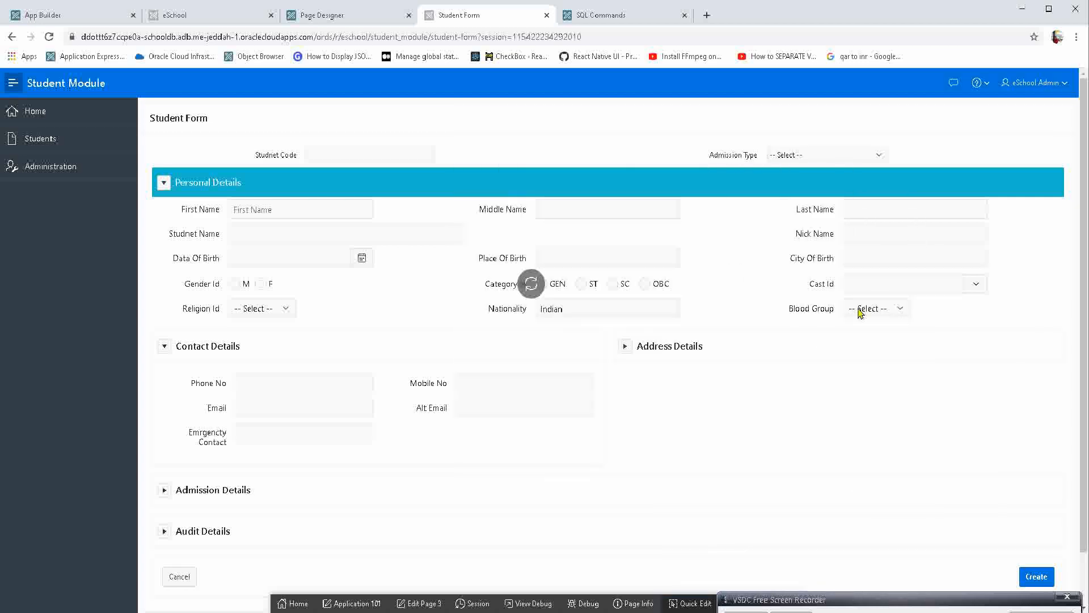
Enable Stretch Form Item in the Blood Group item's Live Template Options and save.
left_click(686, 604)
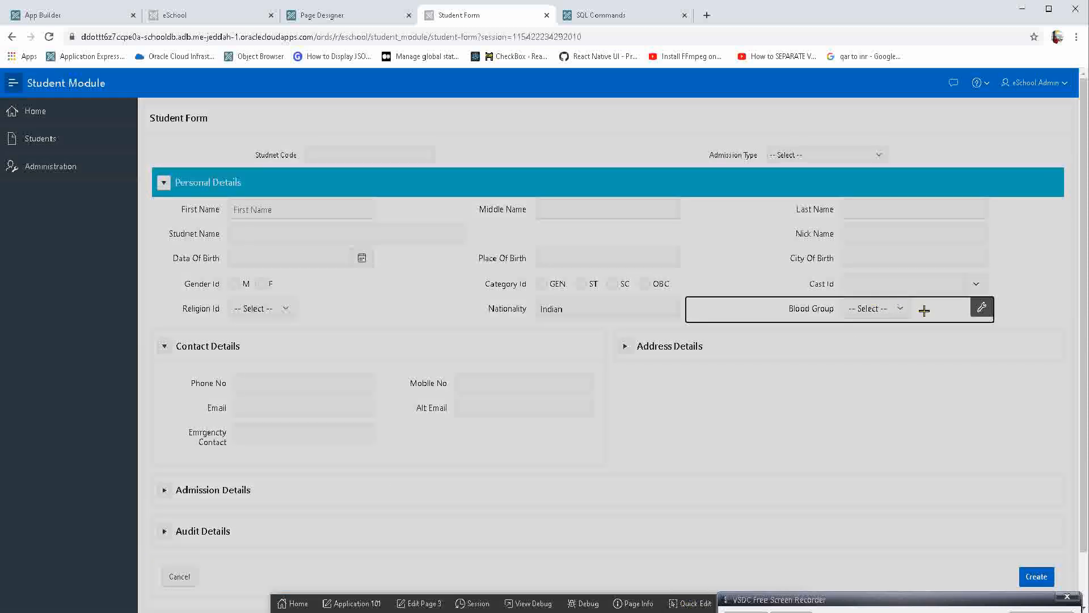
left_click(980, 307)
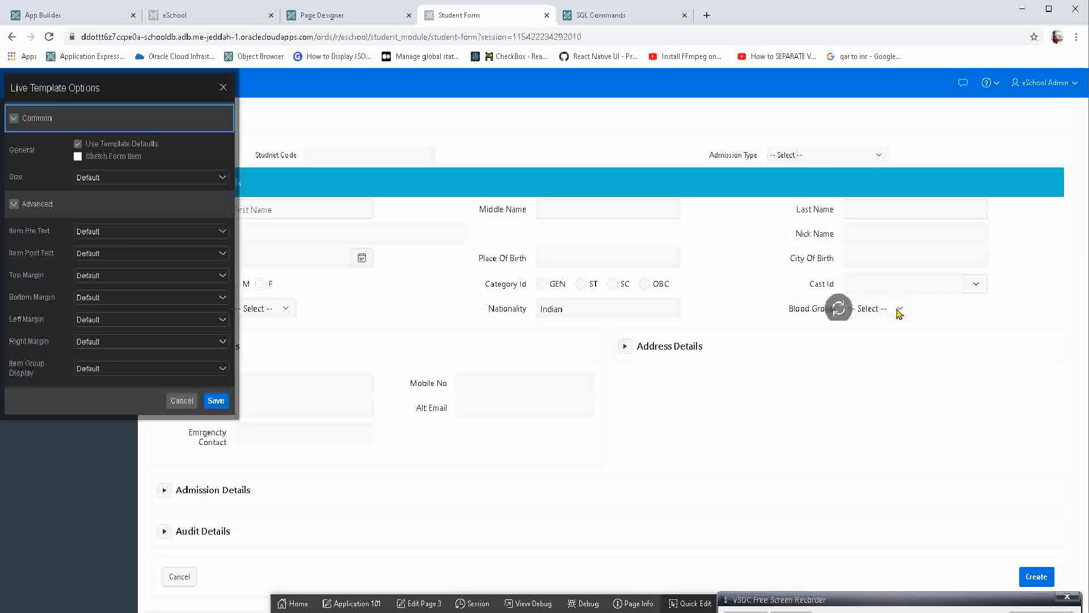
left_click(117, 159)
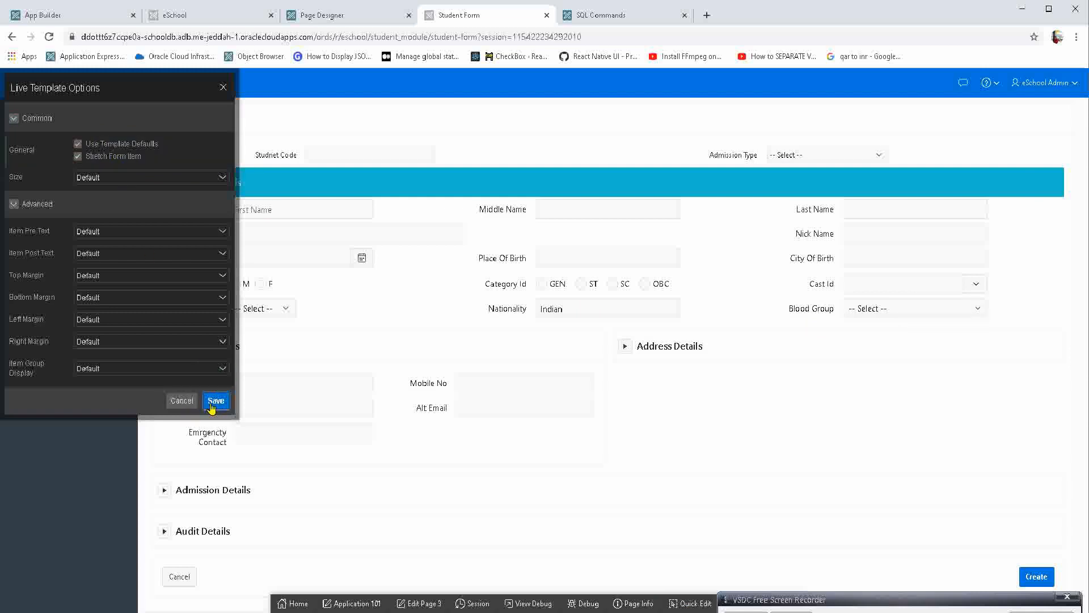
left_click(183, 402)
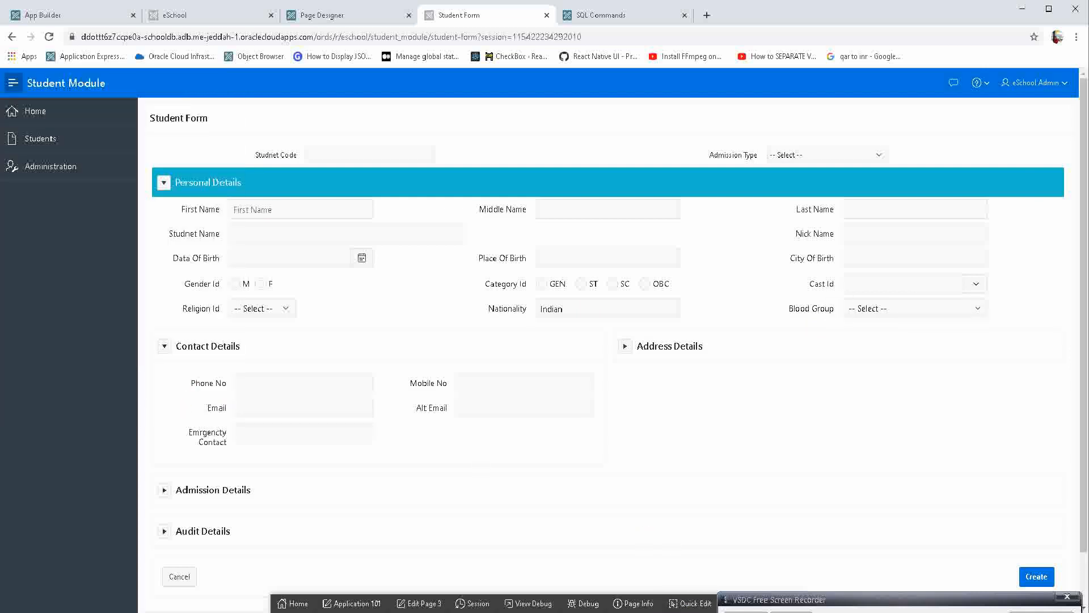
Set the Personal Details region's Item Width to Stretch Form Fields in its Live Template Options and save.
left_click(690, 603)
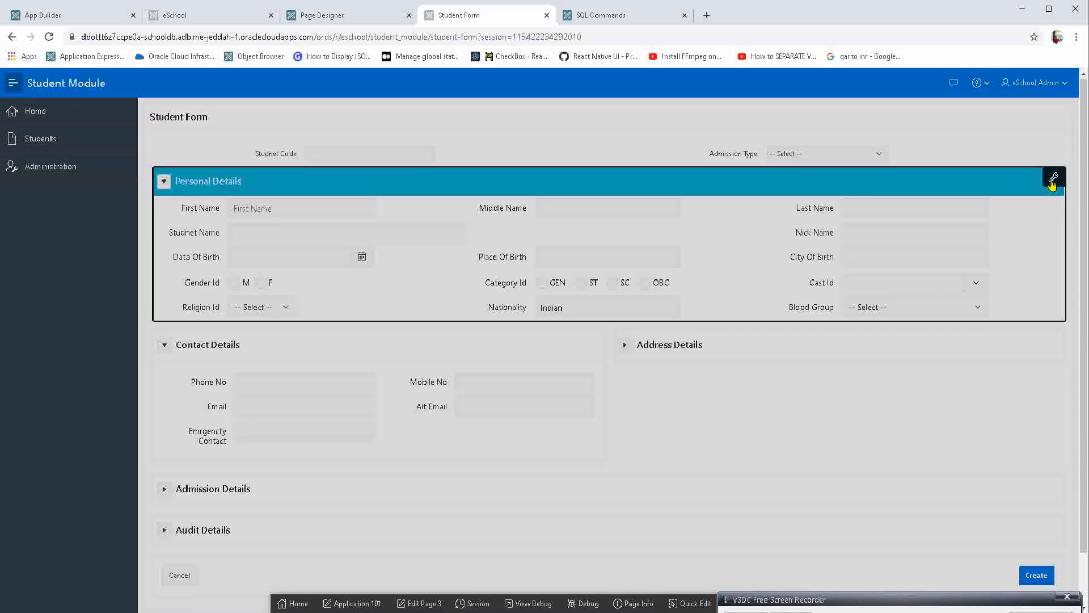
left_click(1052, 182)
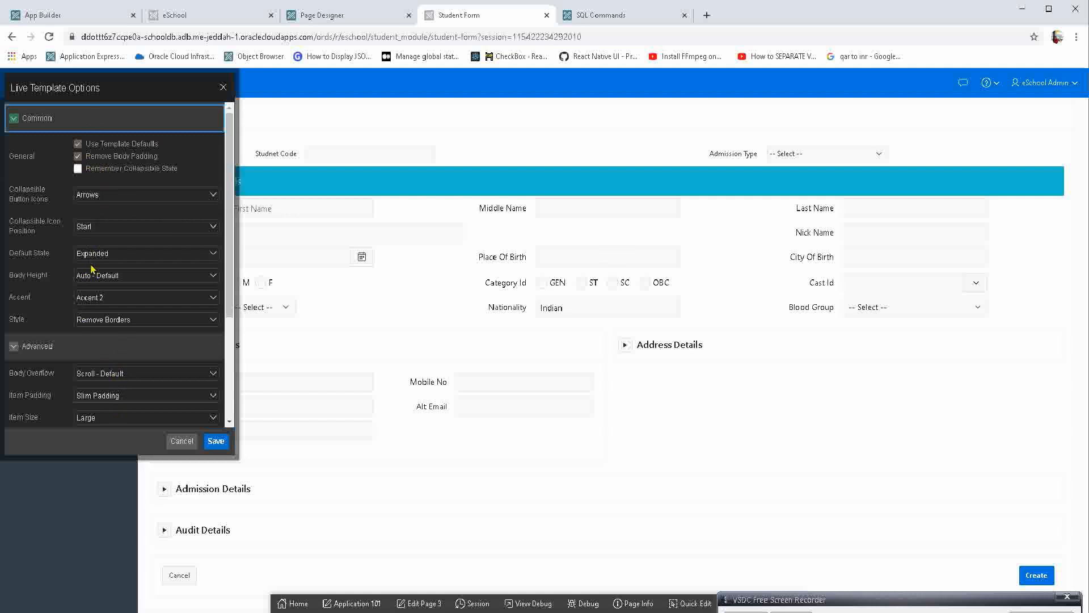
left_click_drag(107, 84, 279, 89)
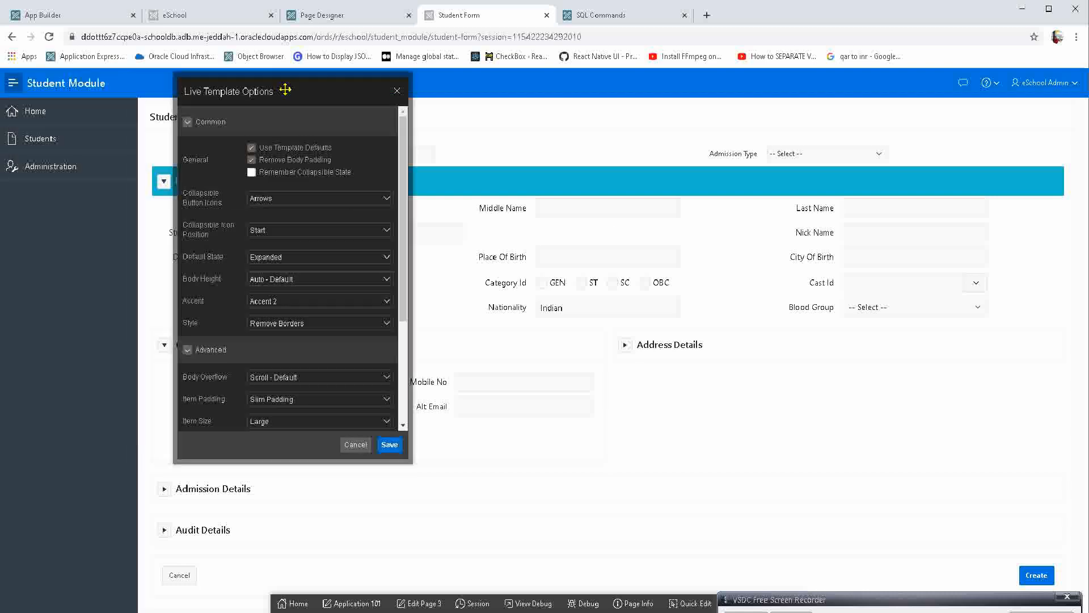
scroll(223, 379, "down", 2)
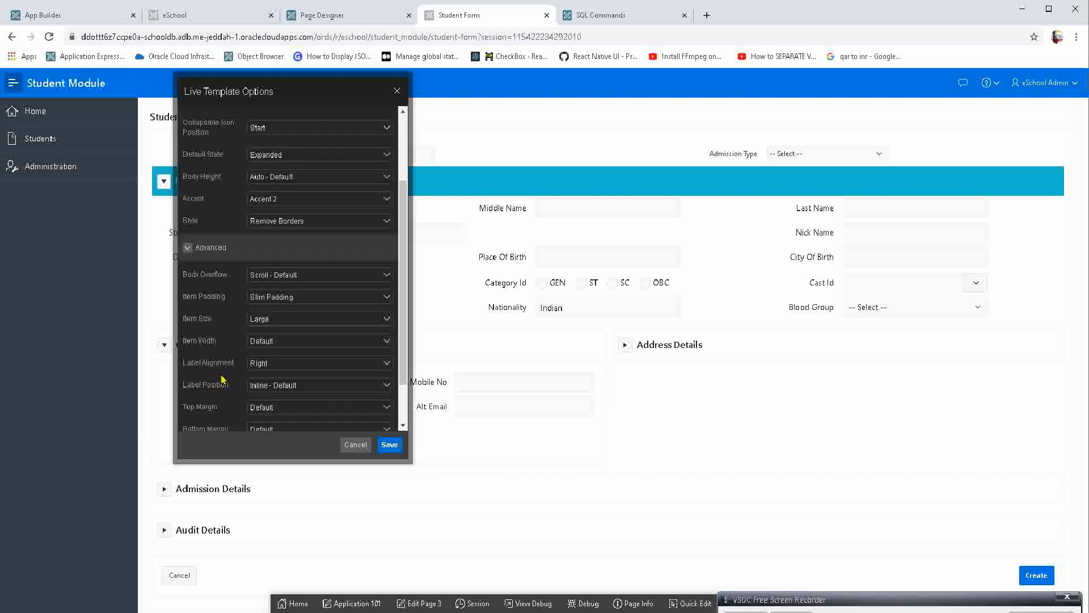
left_click(264, 341)
left_click(263, 379)
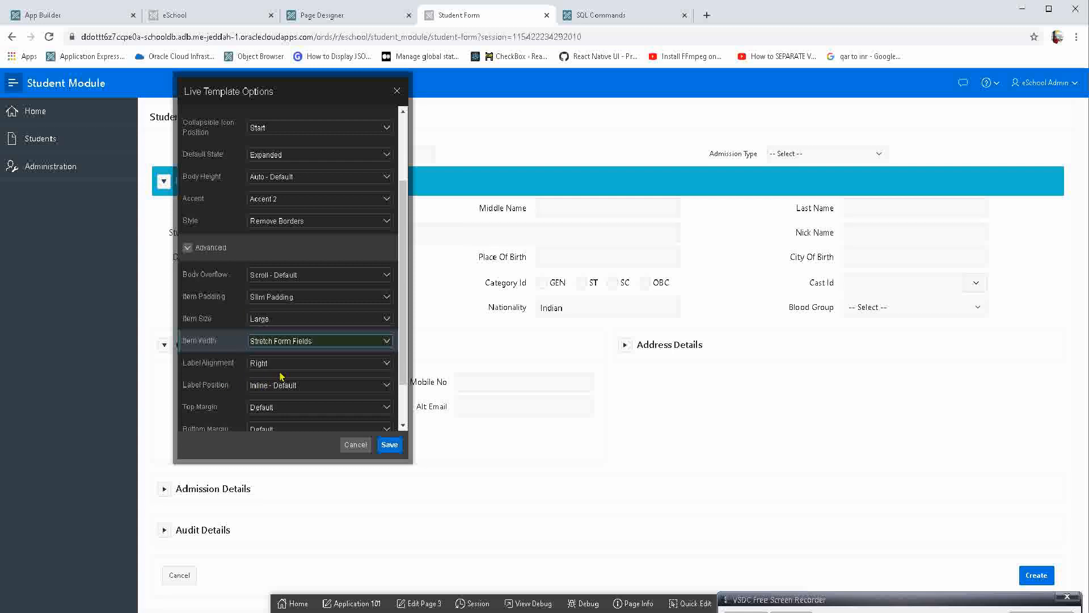
left_click(389, 444)
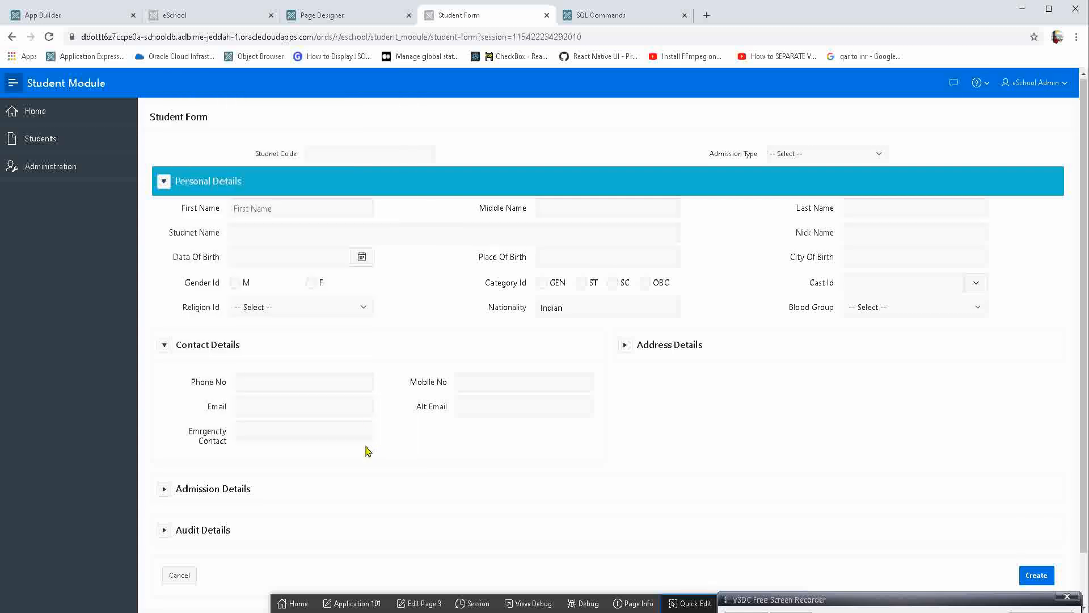